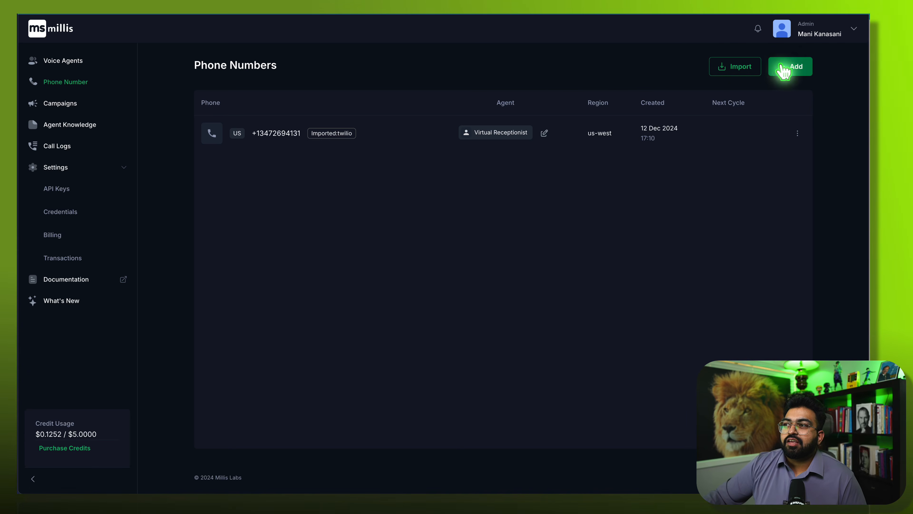
- Open the phone number import form and view the Twilio, Vonage, Plivo and Exotel fields
click(721, 76)
click(354, 127)
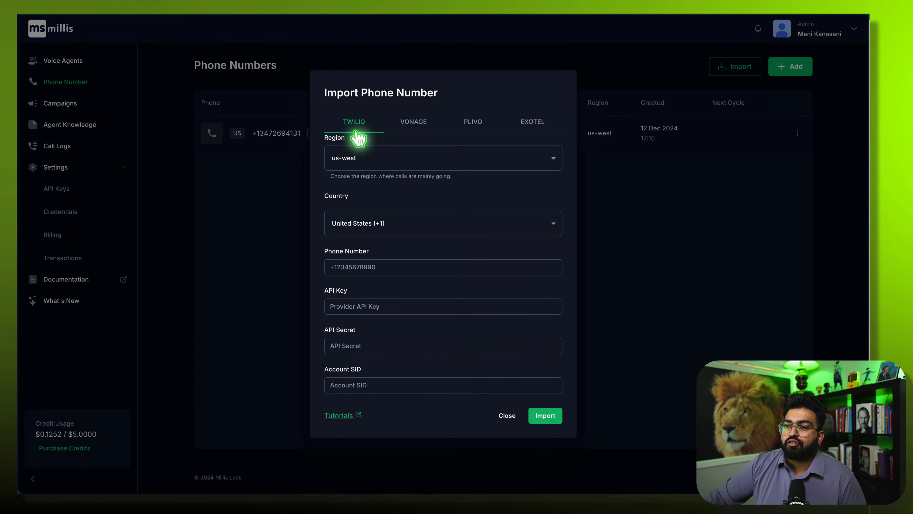
click(417, 126)
click(488, 145)
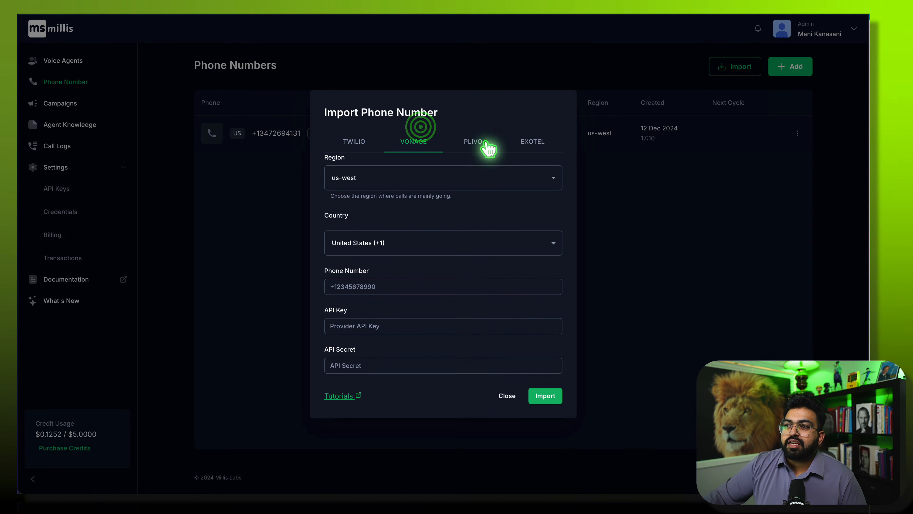
click(537, 141)
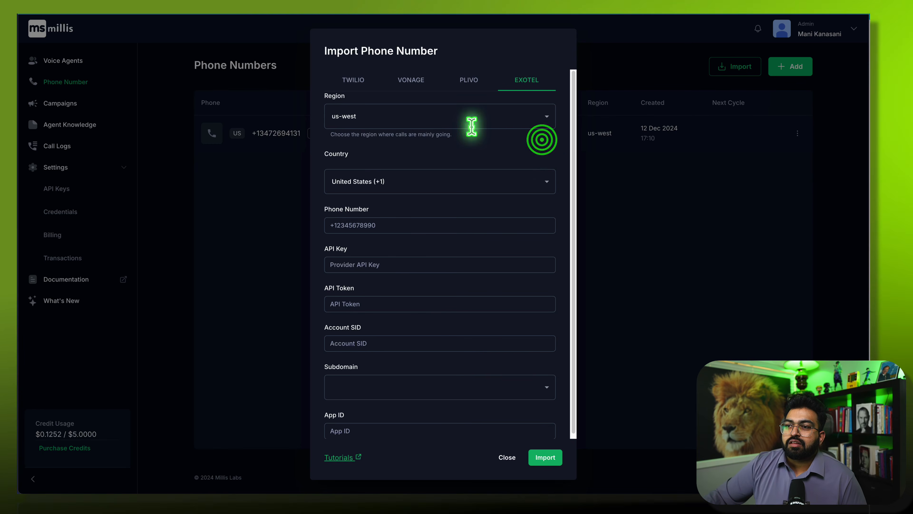
- Revisit the Plivo and Twilio fields, then open the 'Import phone number' tutorial
click(471, 79)
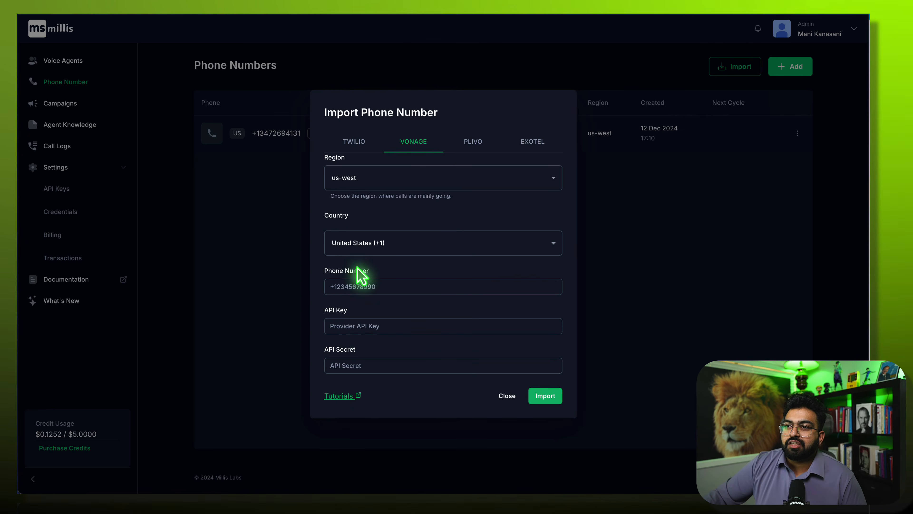
click(360, 141)
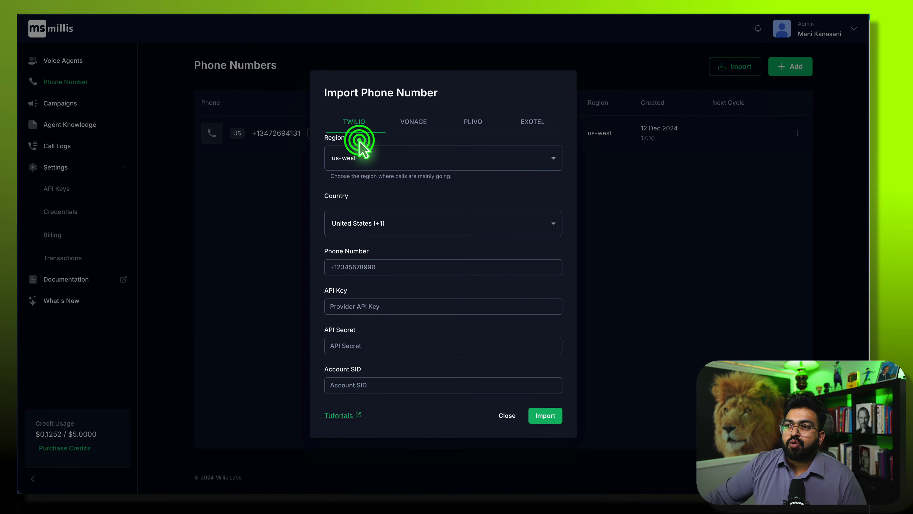
click(338, 417)
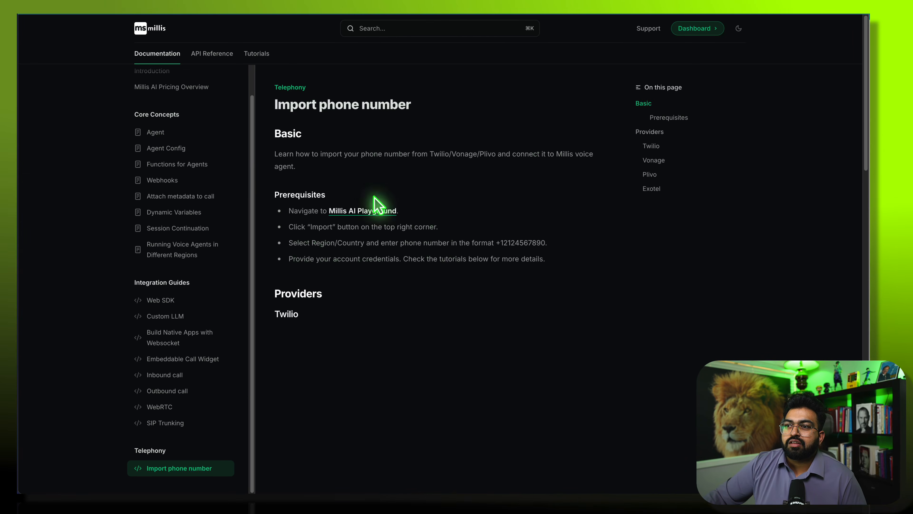
scroll(658, 423, down, 10)
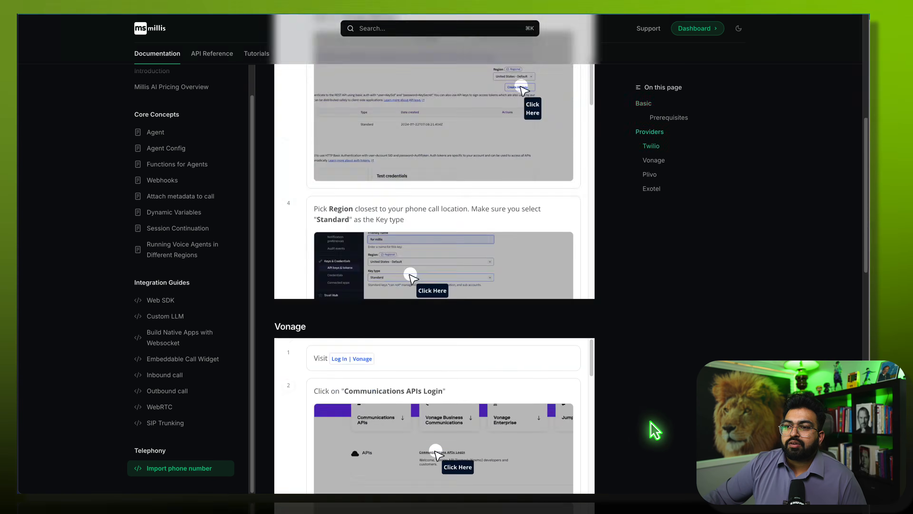
scroll(640, 365, down, 15)
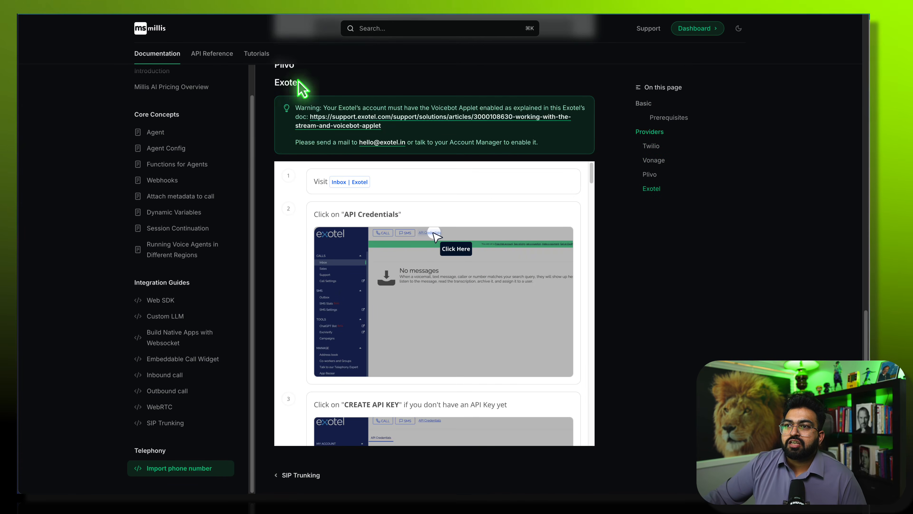
scroll(275, 117, up, 2)
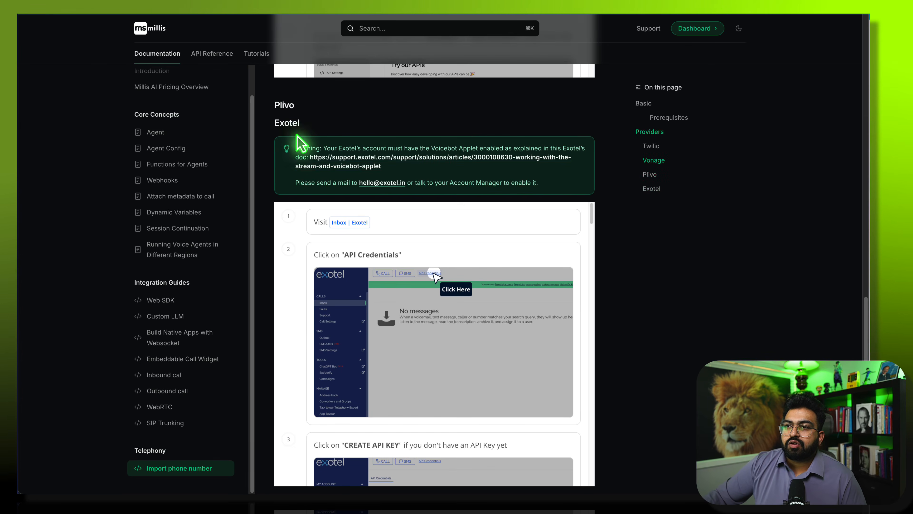
scroll(681, 303, down, 4)
scroll(681, 303, up, 6)
scroll(291, 190, down, 1)
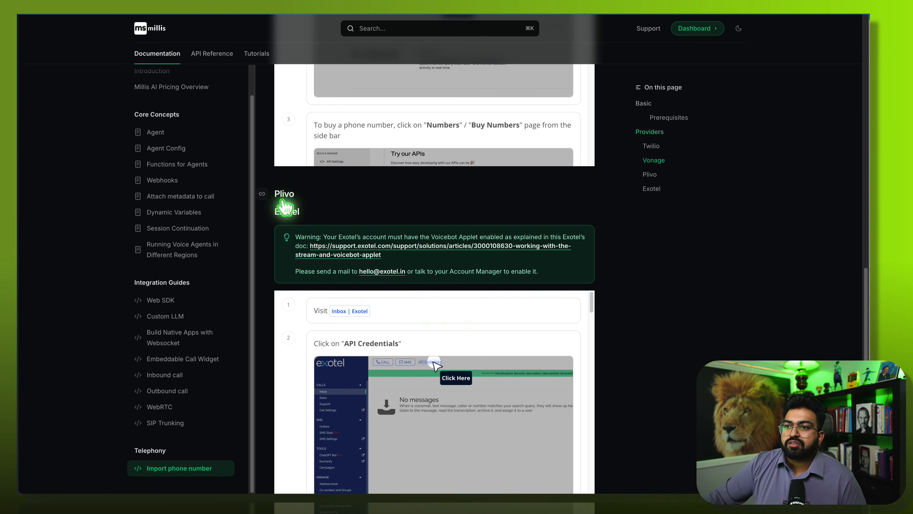
scroll(428, 324, down, 5)
scroll(427, 351, up, 5)
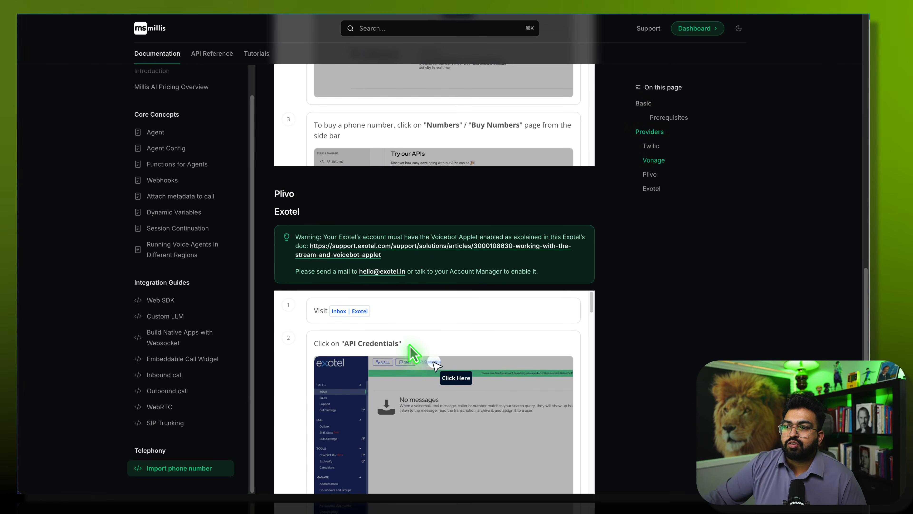
scroll(412, 349, up, 20)
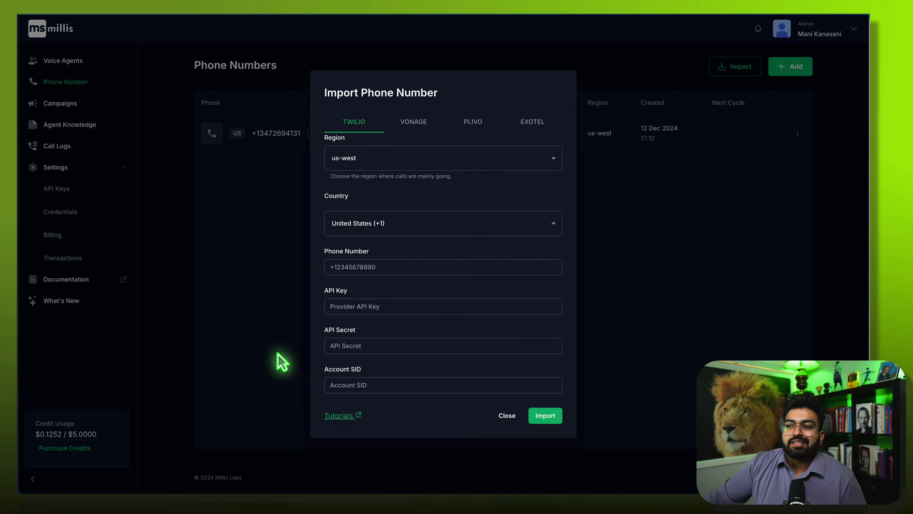
- Close the import dialog and highlight the $5.0000 credit limit in the sidebar
click(220, 345)
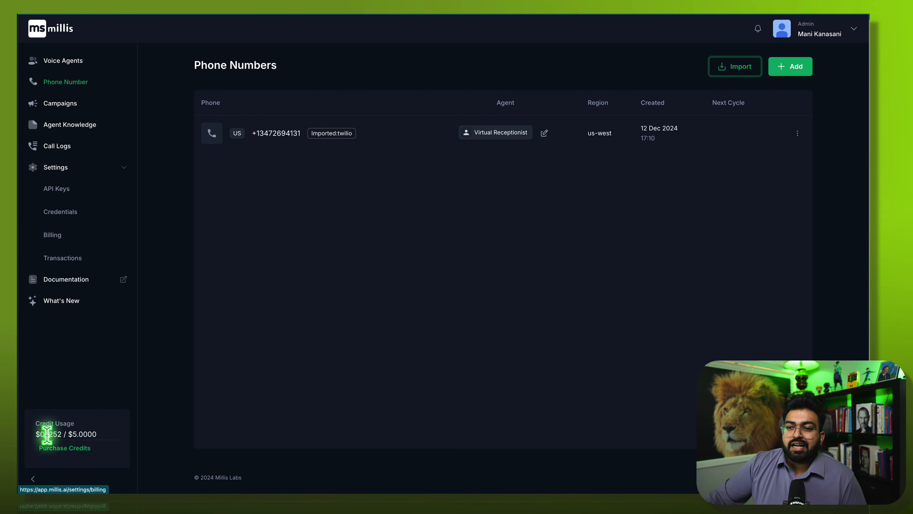
click(71, 433)
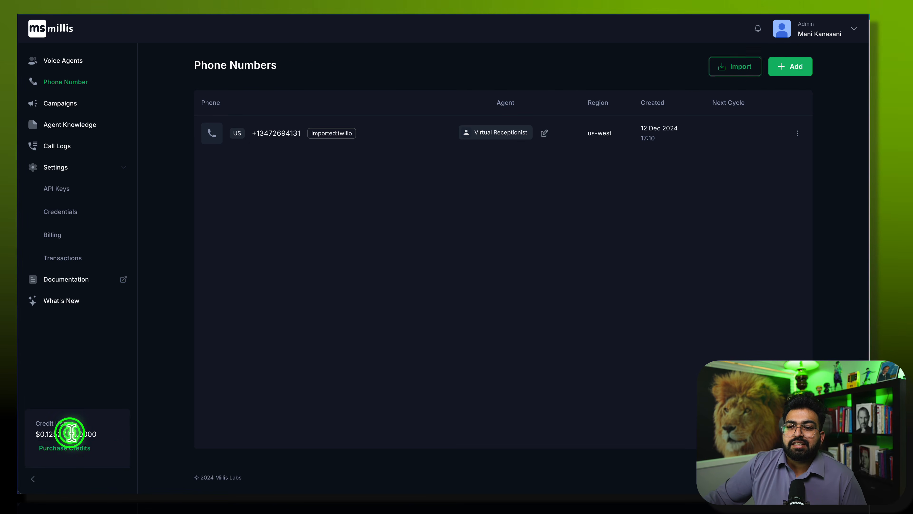
drag(71, 432, 102, 423)
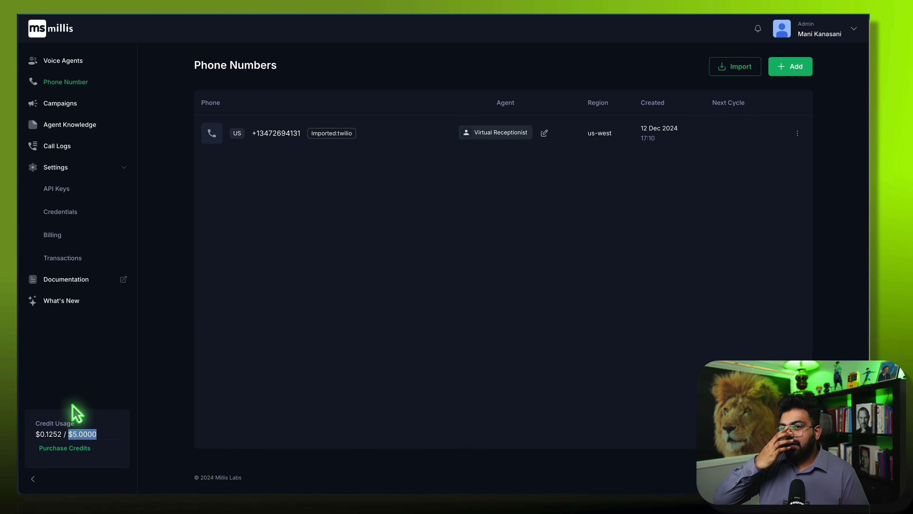
- Go to Campaigns, cancel a new campaign, and open the Demo campaign's details
click(66, 105)
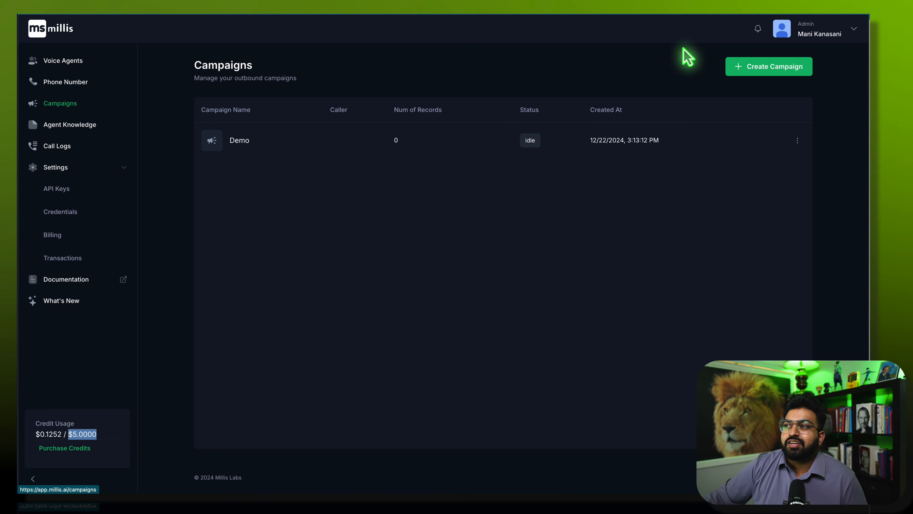
click(744, 66)
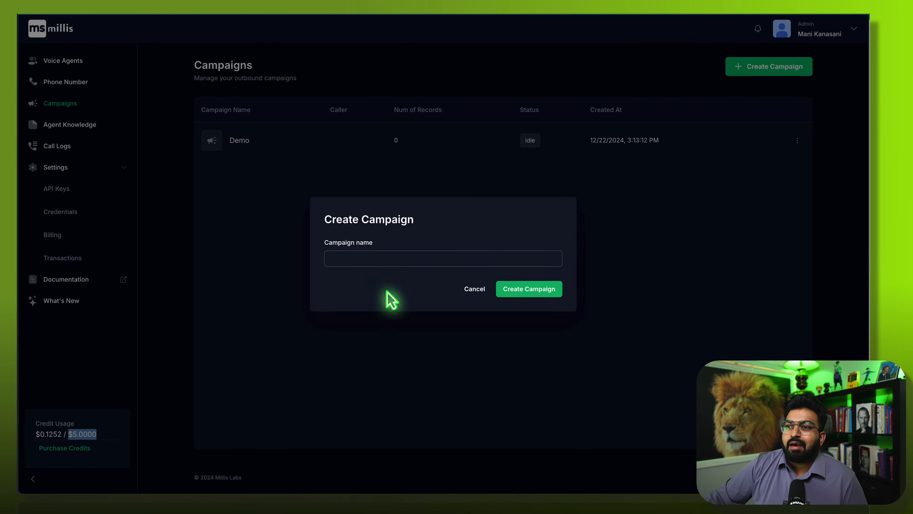
click(473, 289)
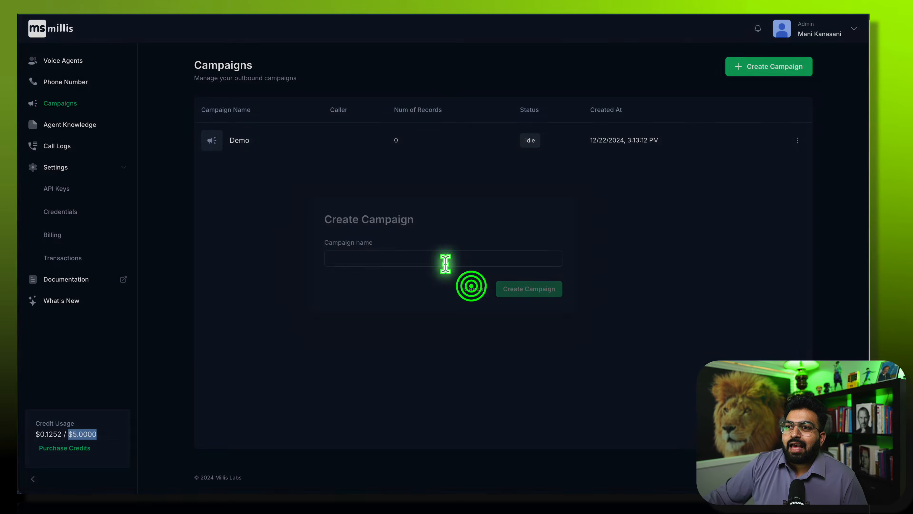
click(251, 141)
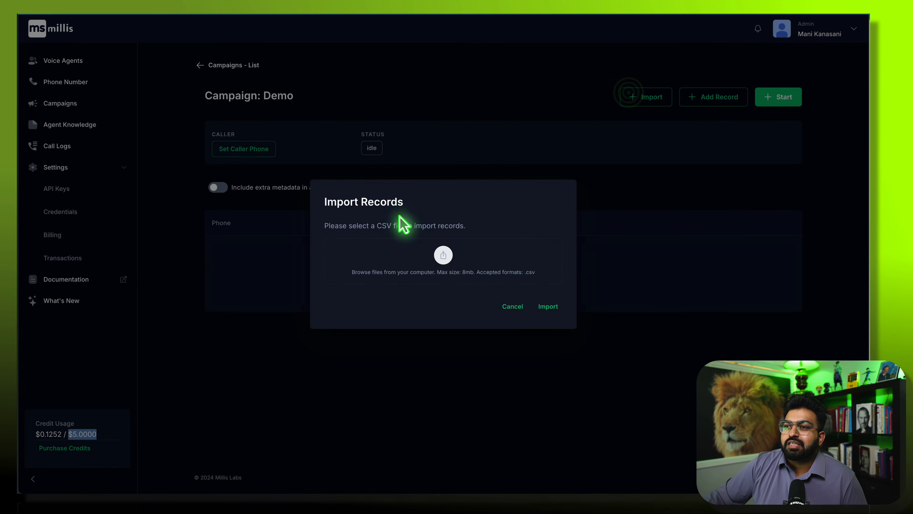
- Dismiss the CSV import, cancel the Add Record form, then go to Agent Knowledge Documents
click(519, 311)
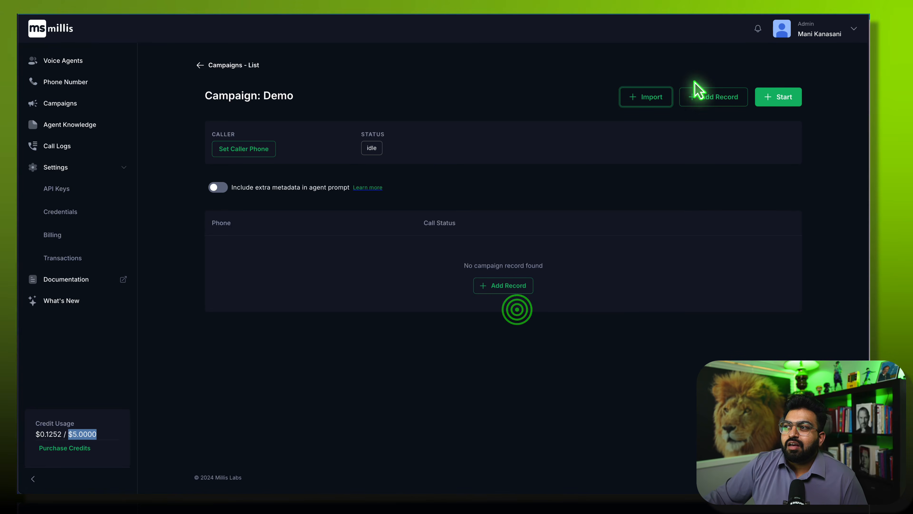
click(707, 95)
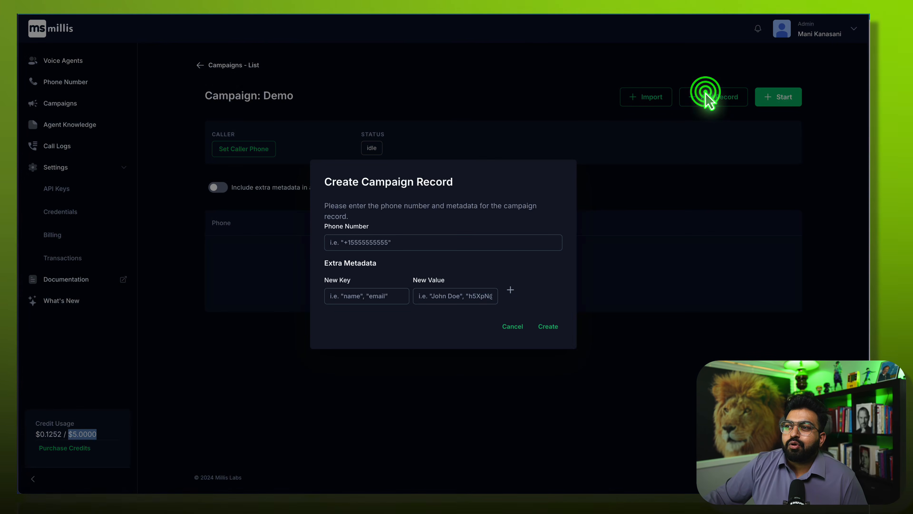
click(340, 247)
click(338, 293)
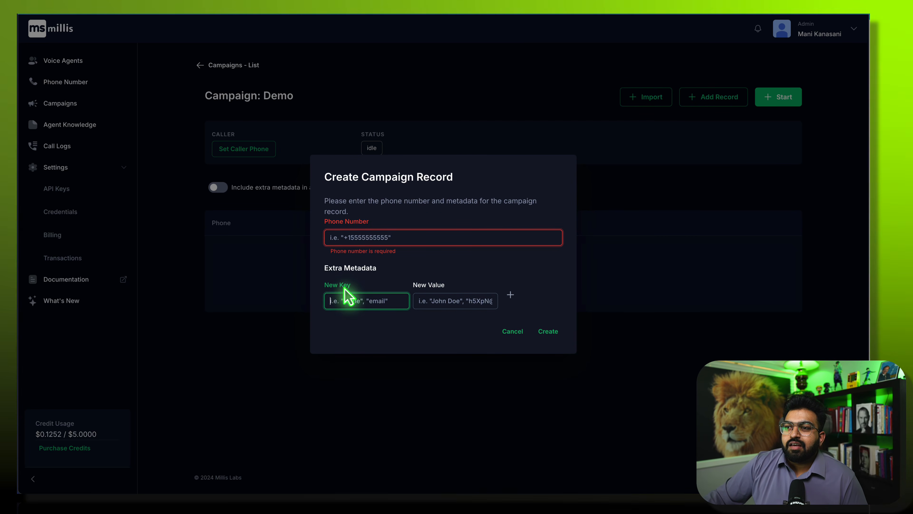
drag(330, 265, 404, 280)
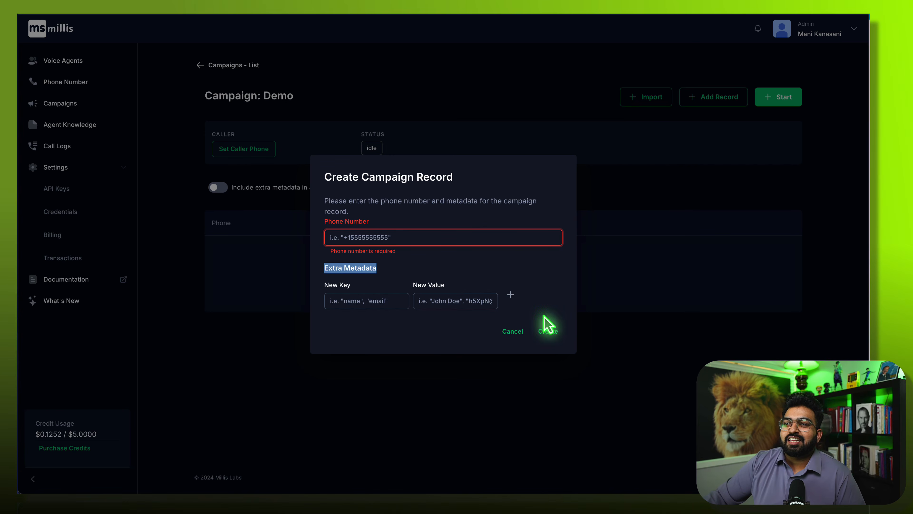
click(522, 332)
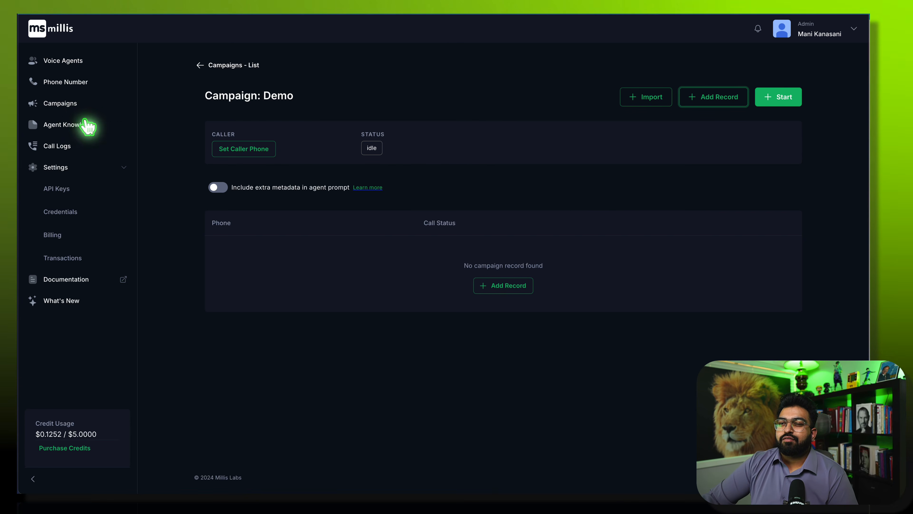
click(50, 123)
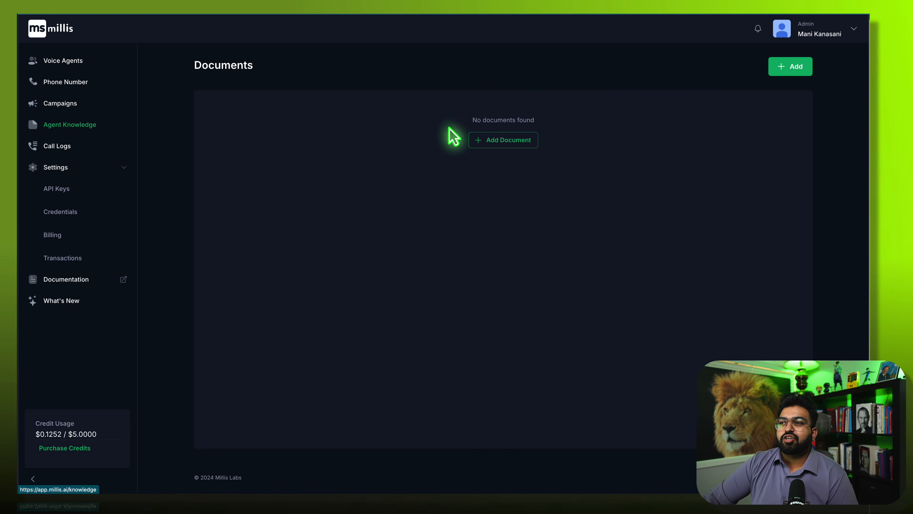
click(485, 140)
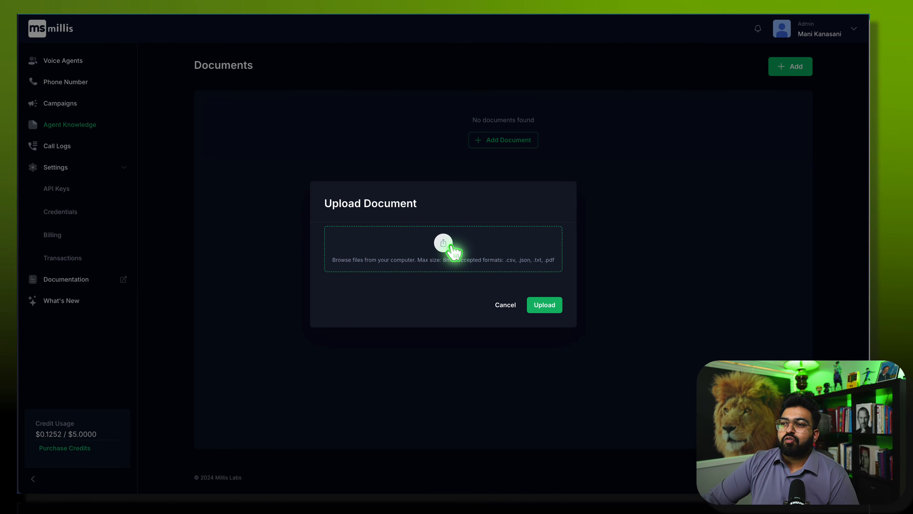
click(505, 304)
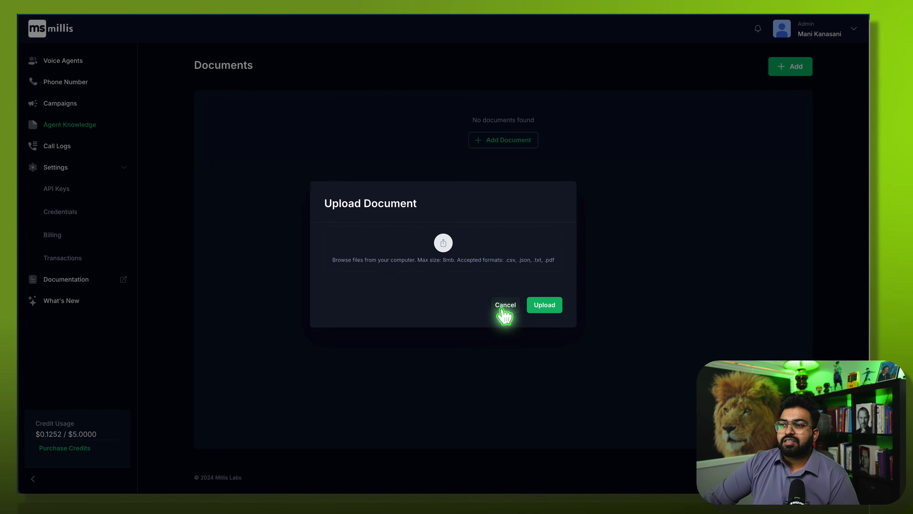
click(503, 308)
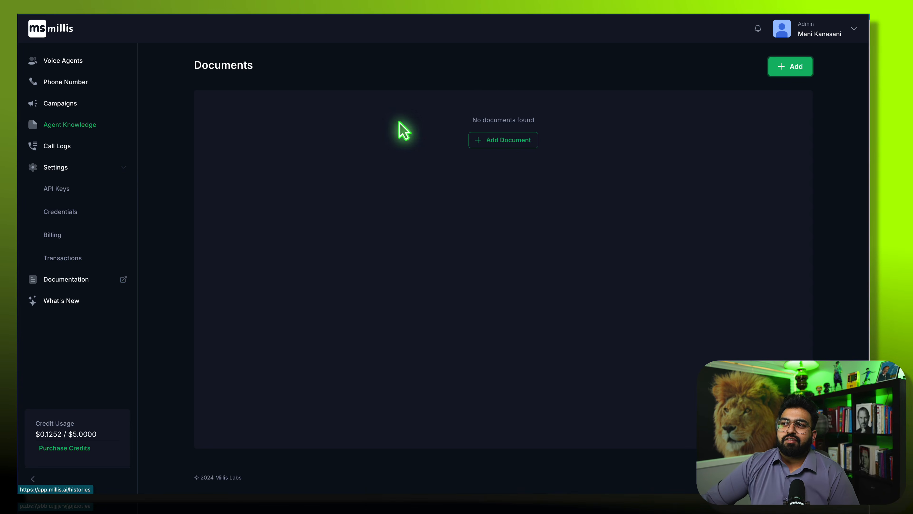
click(507, 140)
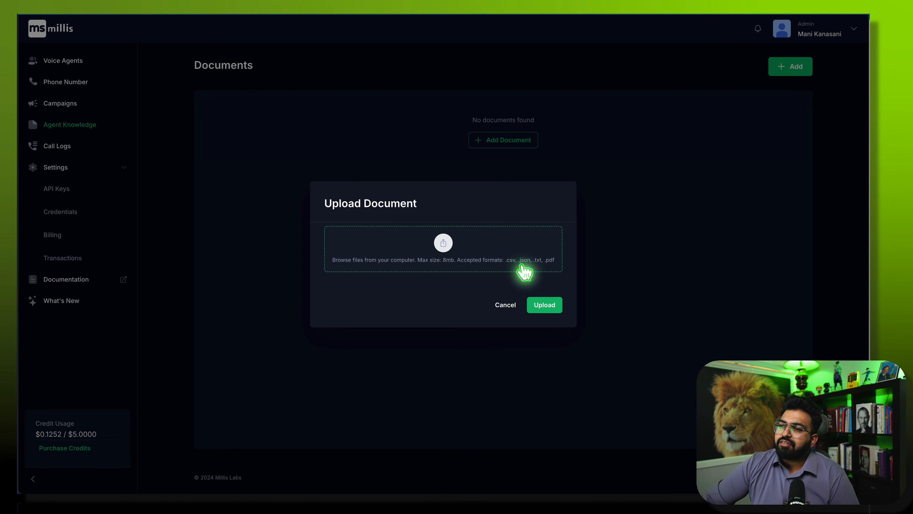
click(509, 304)
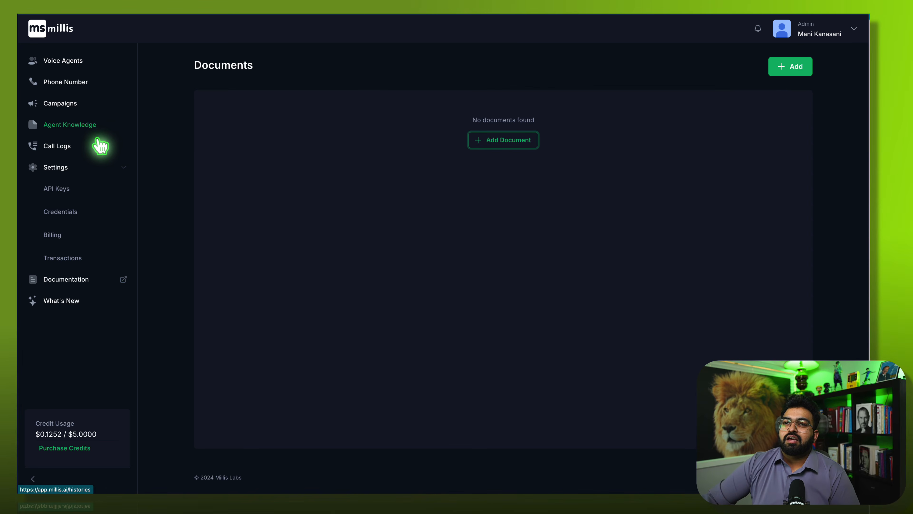
- Open Call Logs, inspect the latest call's cost breakdown and conversation, then close it
click(90, 148)
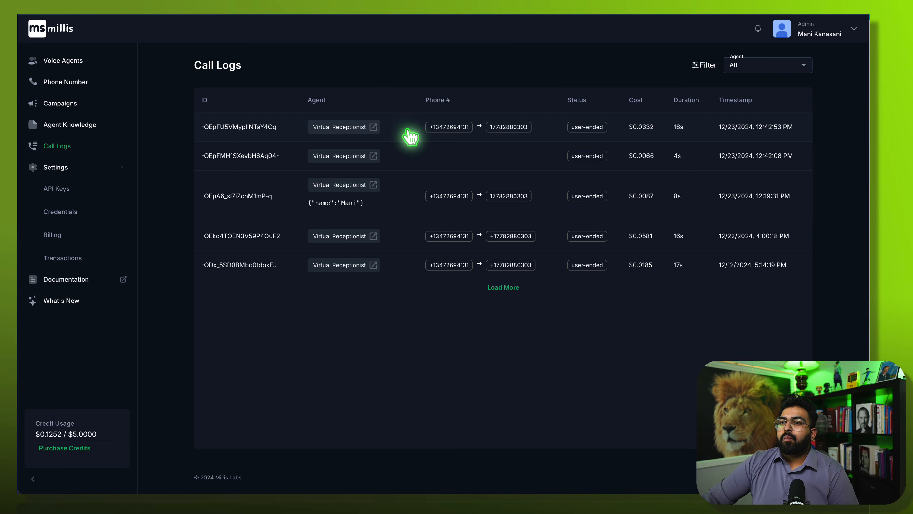
click(239, 127)
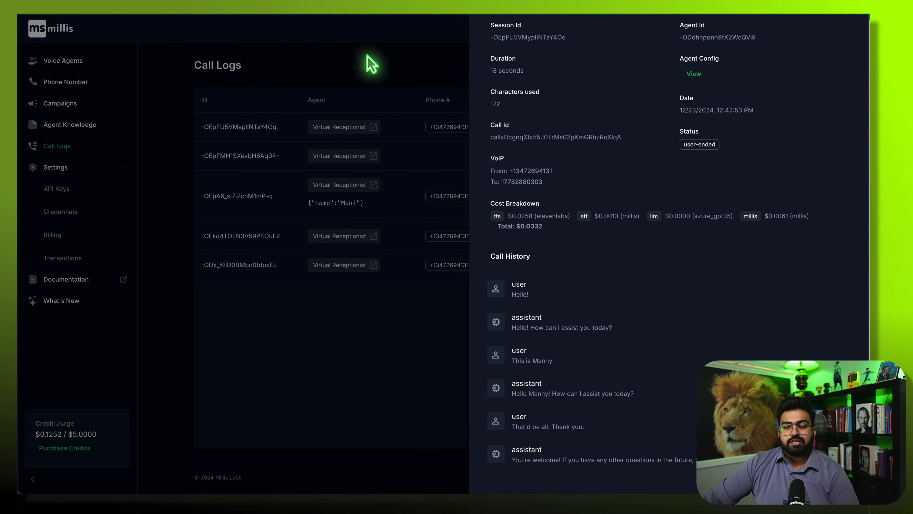
click(393, 56)
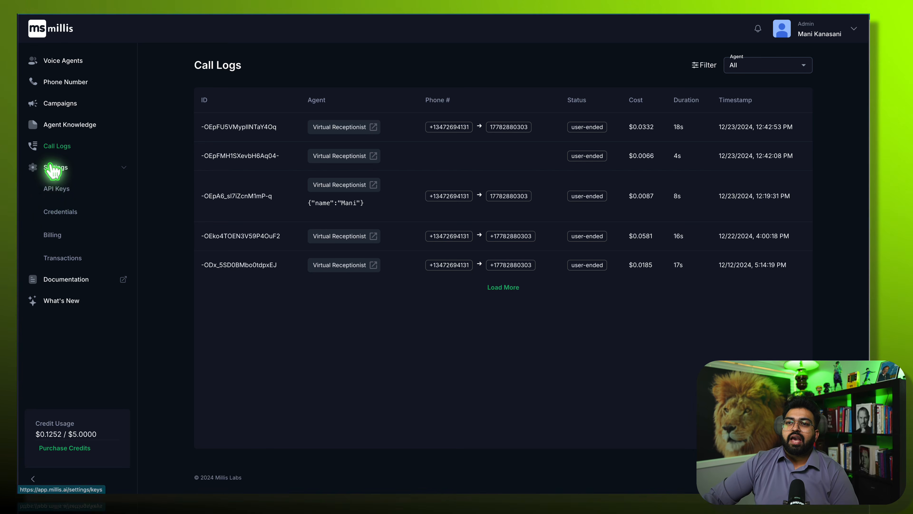
click(60, 166)
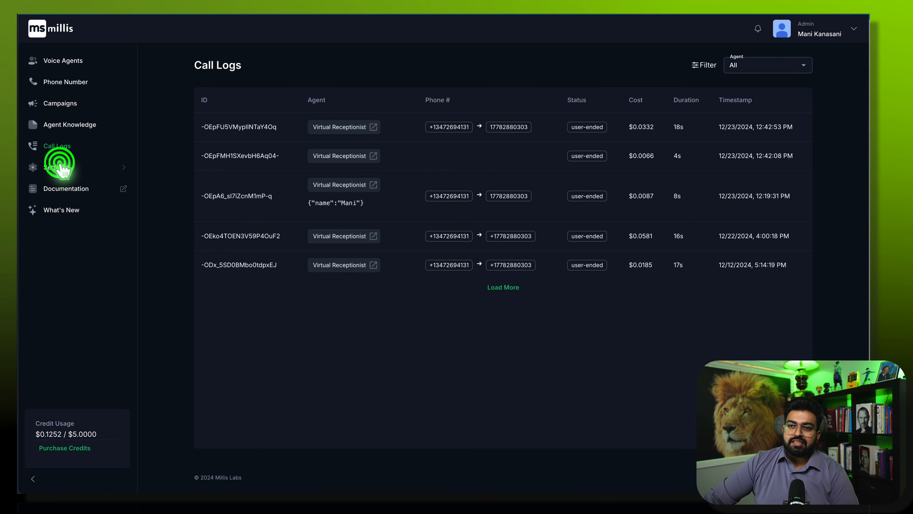
- Go through API Keys and Credentials to Billing, showing $0.1252 of $5.0000 used
click(58, 167)
click(58, 189)
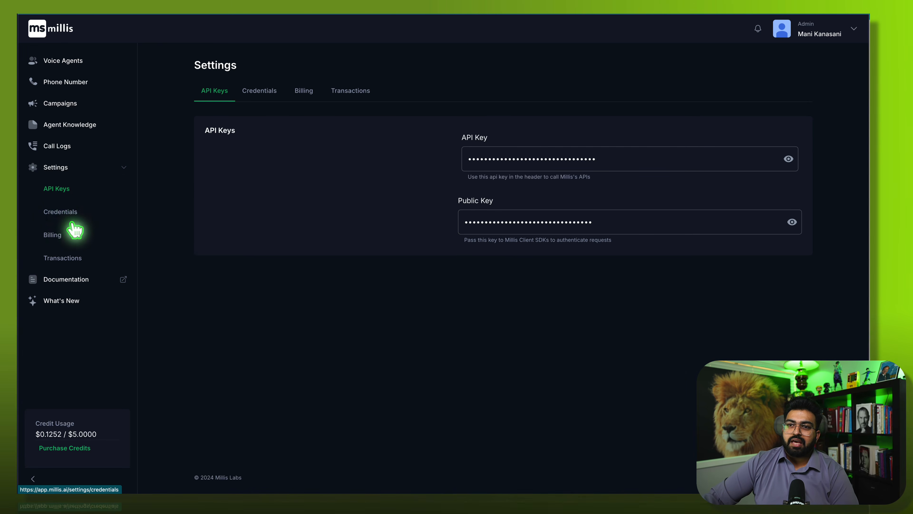
click(72, 211)
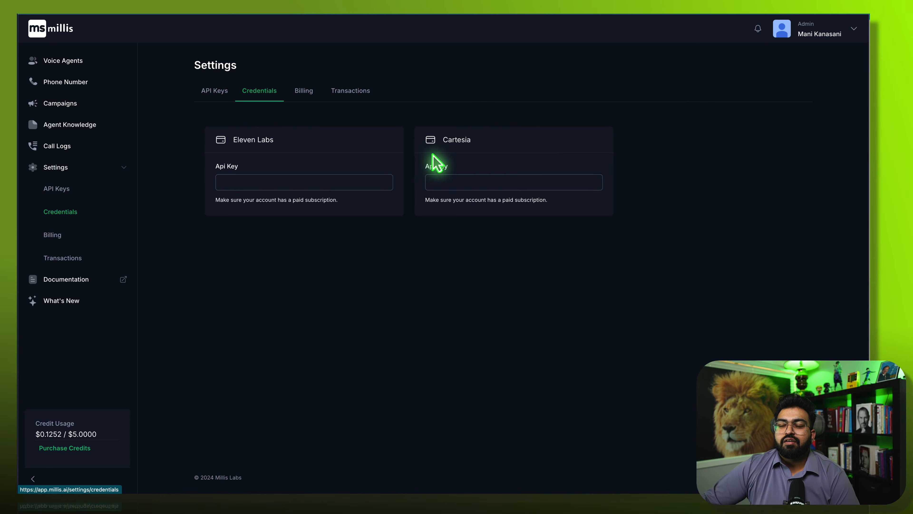
click(316, 94)
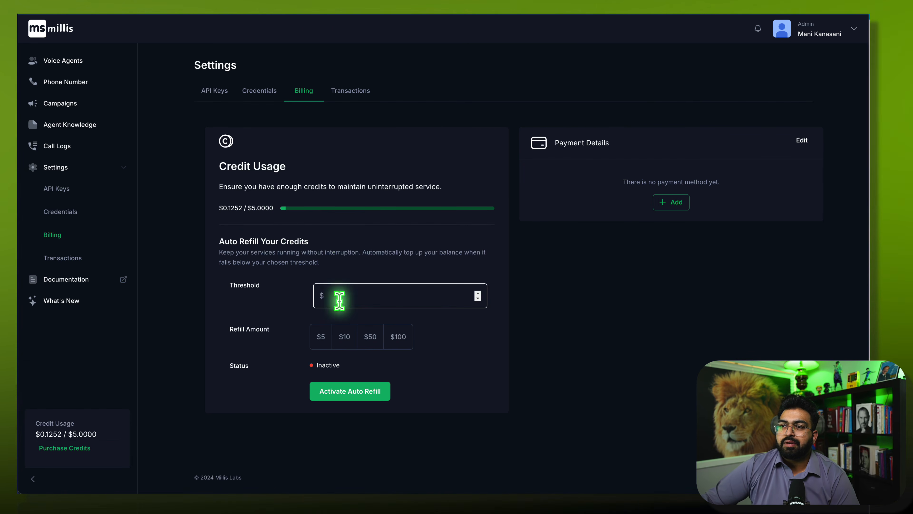
- Show the Transactions list with five call debits and the $5.0000 free-credit top-up
click(364, 97)
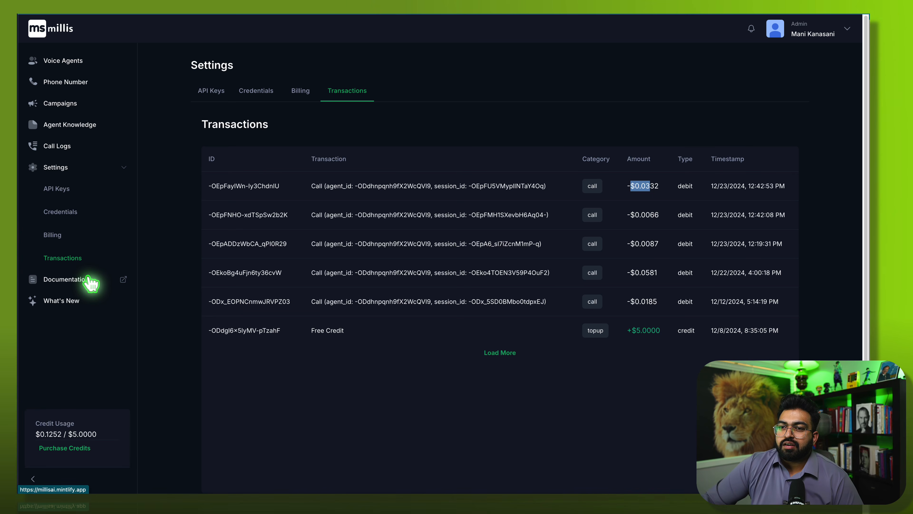
- Open Documentation's What's New to bring up the Latest Updates panel
click(68, 282)
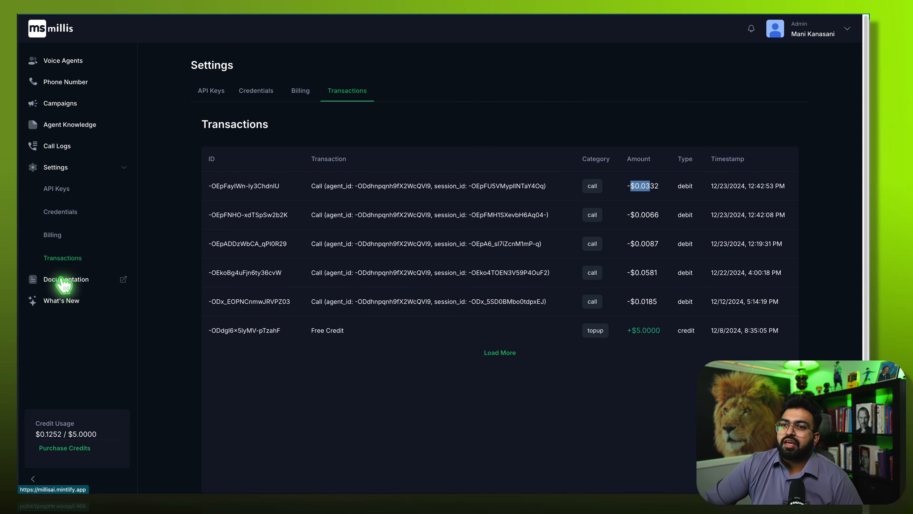
click(64, 304)
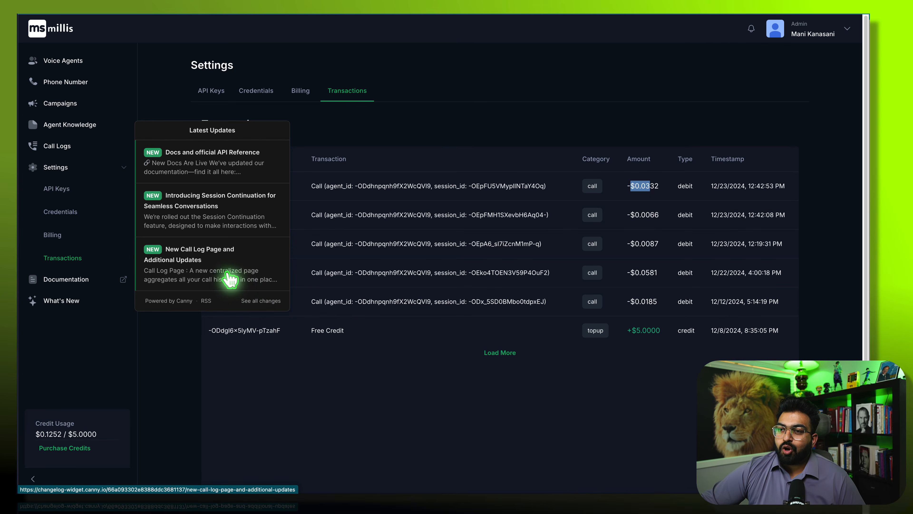
- Read the full Session Continuation post, then go back and close Latest Updates
click(237, 221)
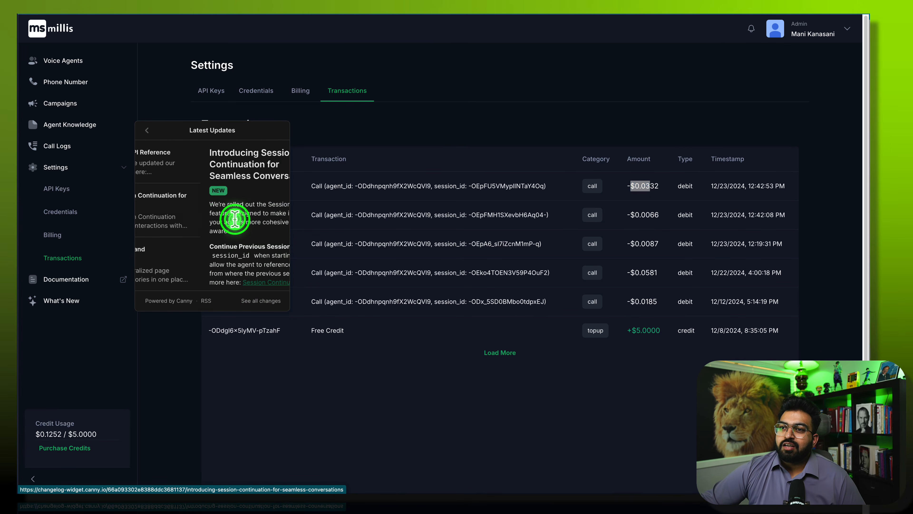
scroll(220, 248, down, 1)
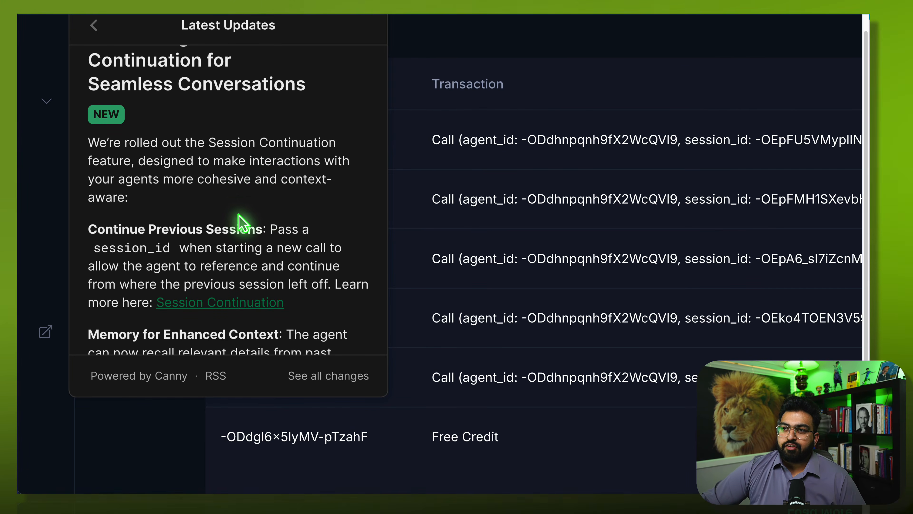
scroll(237, 214, down, 4)
scroll(241, 219, down, 1)
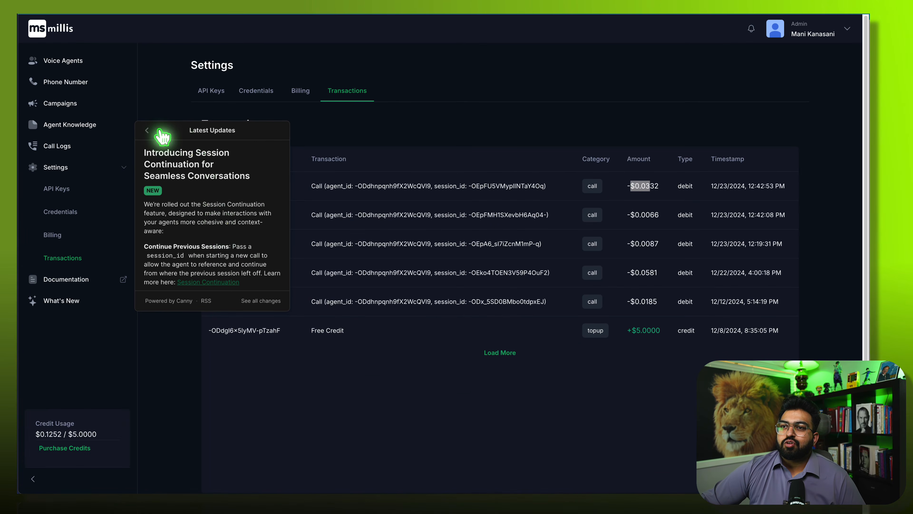
click(151, 131)
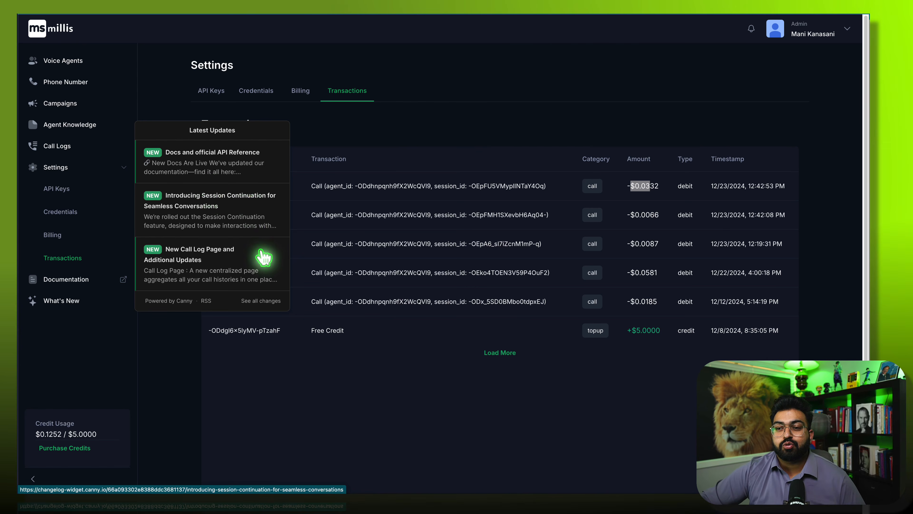
click(82, 329)
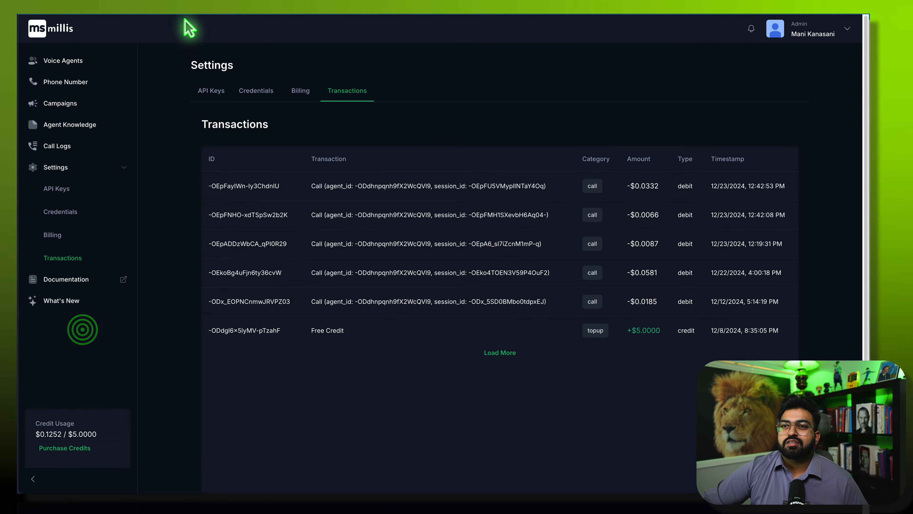
- Go to Voice Agents, start a new agent, and advance to the Static & Dynamic Assistants slide
click(64, 62)
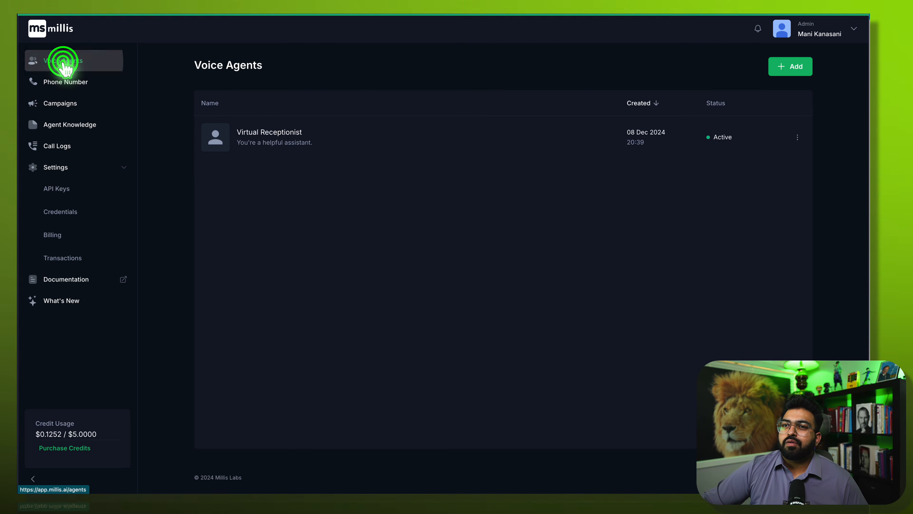
click(799, 68)
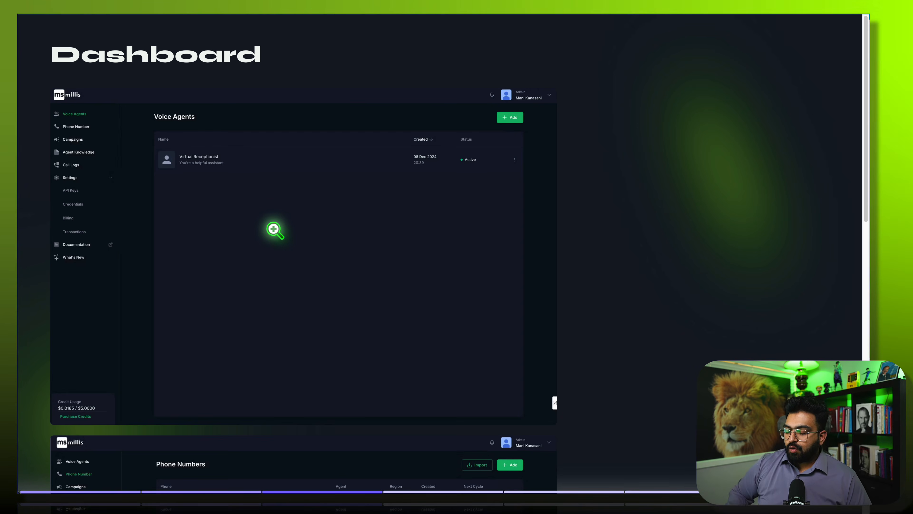
key(Right)
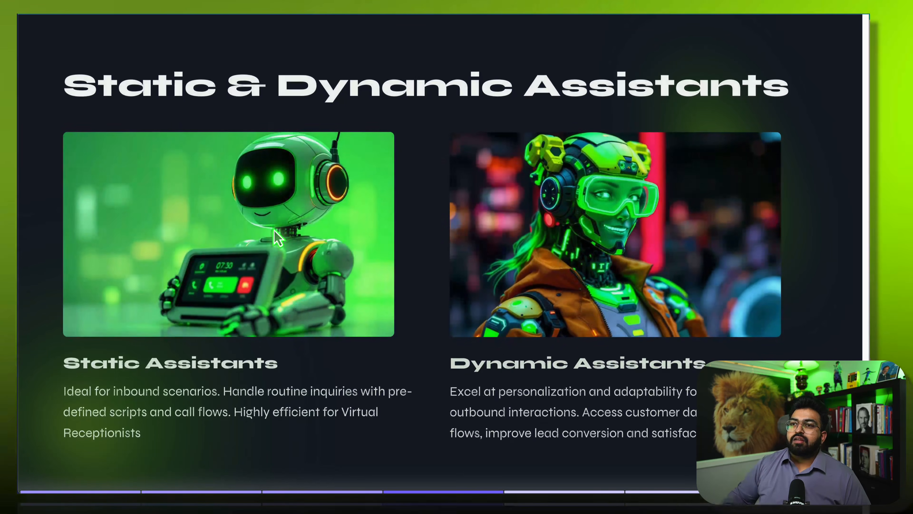
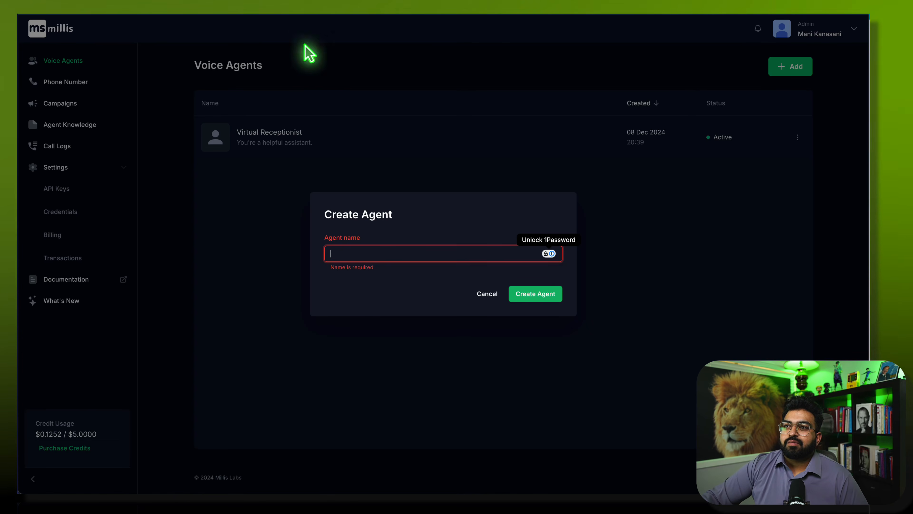
- Name the new agent 'Elsa - Vancity Dental' and create it
text(E)
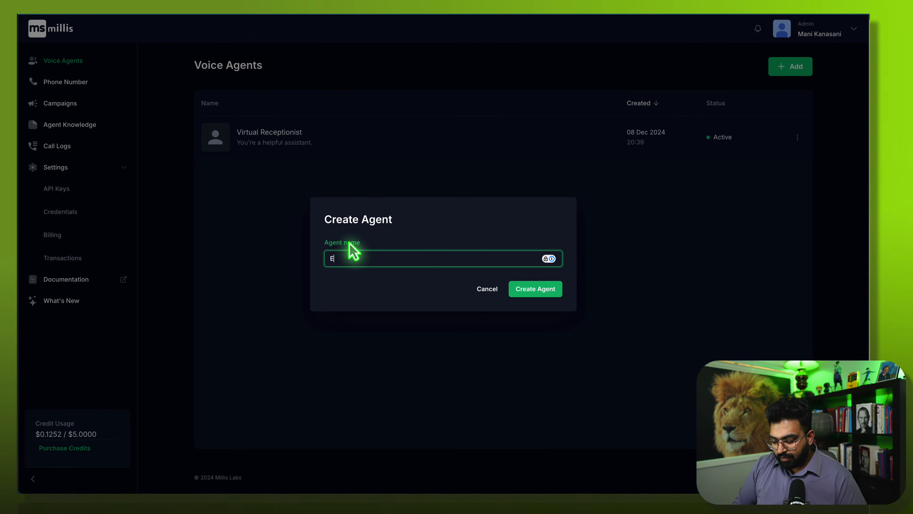
text(lsa - )
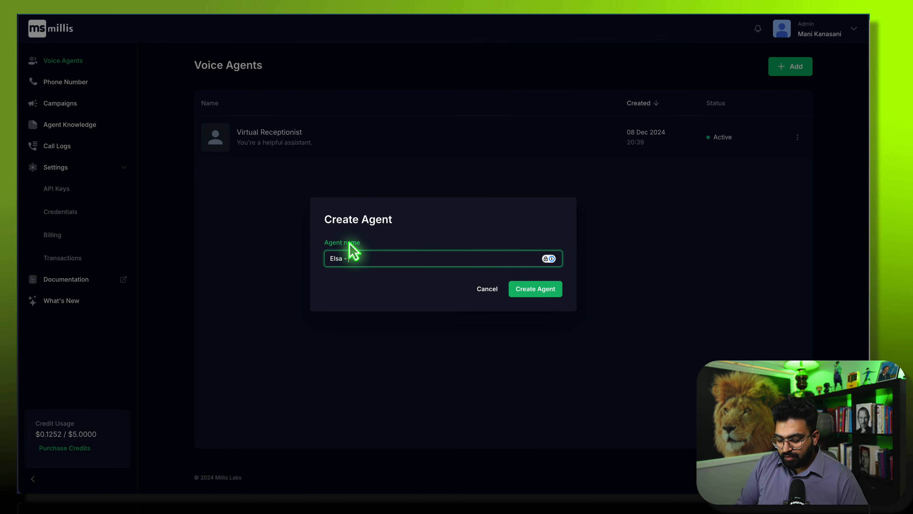
text(Vancity Dental)
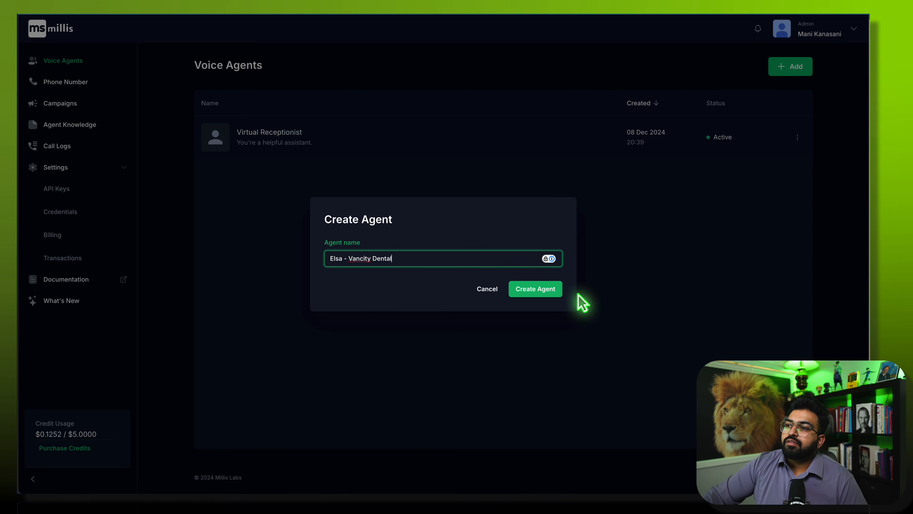
click(545, 289)
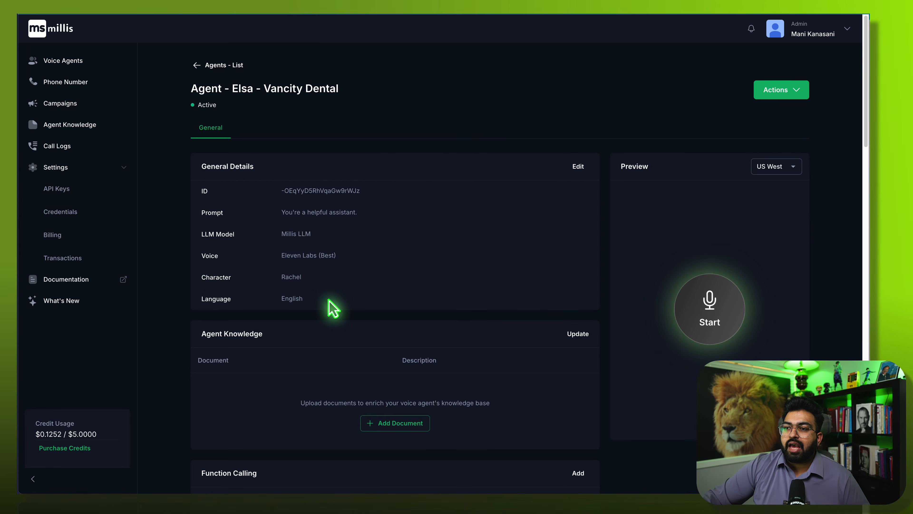
scroll(320, 381, down, 4)
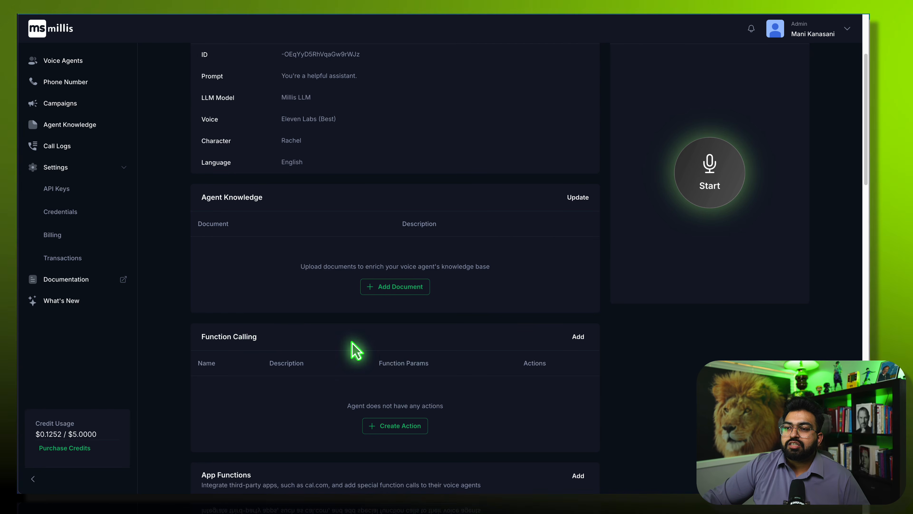
scroll(263, 425, down, 7)
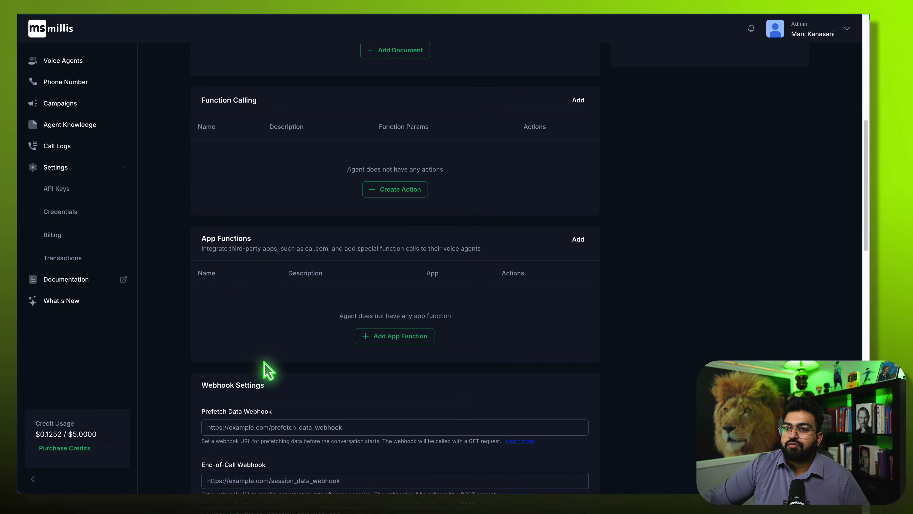
scroll(265, 370, down, 7)
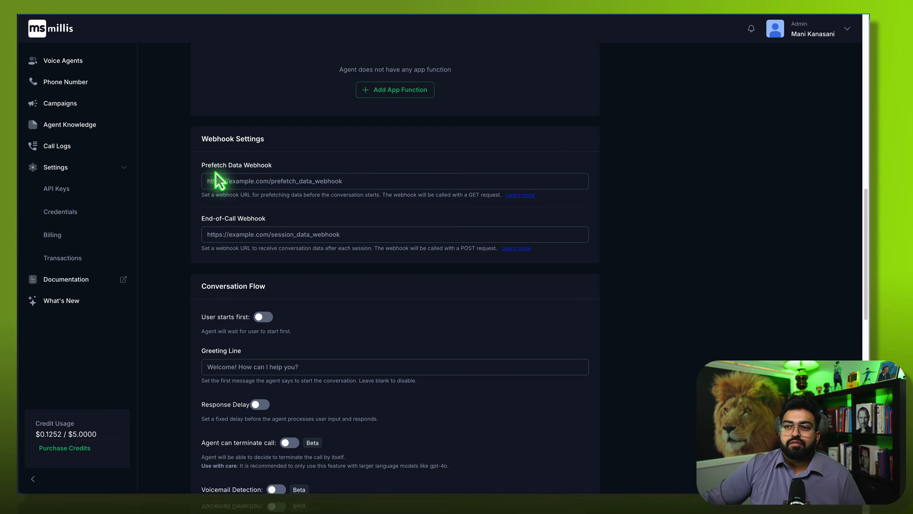
scroll(272, 292, up, 3)
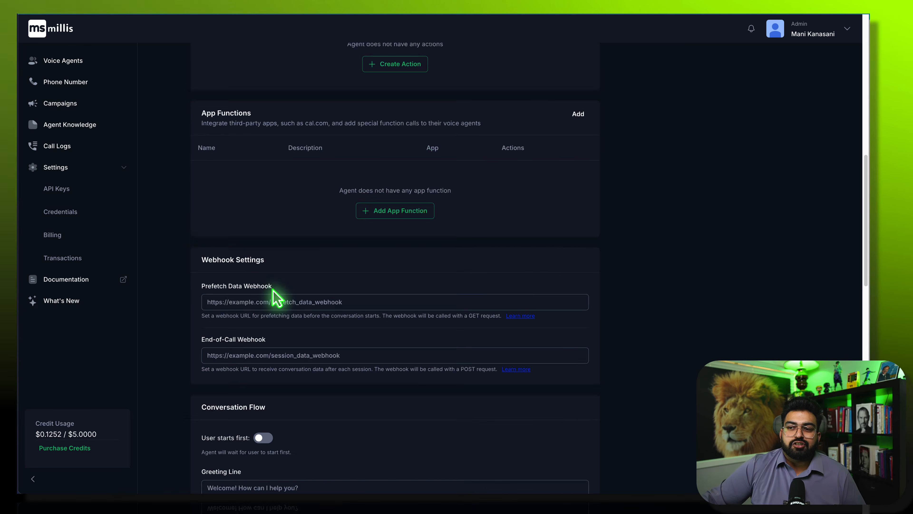
scroll(274, 297, up, 12)
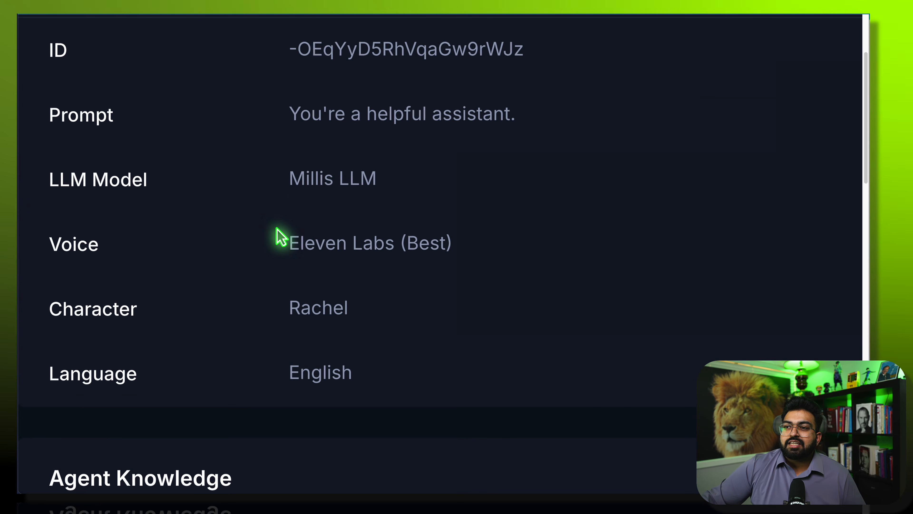
drag(291, 182, 409, 192)
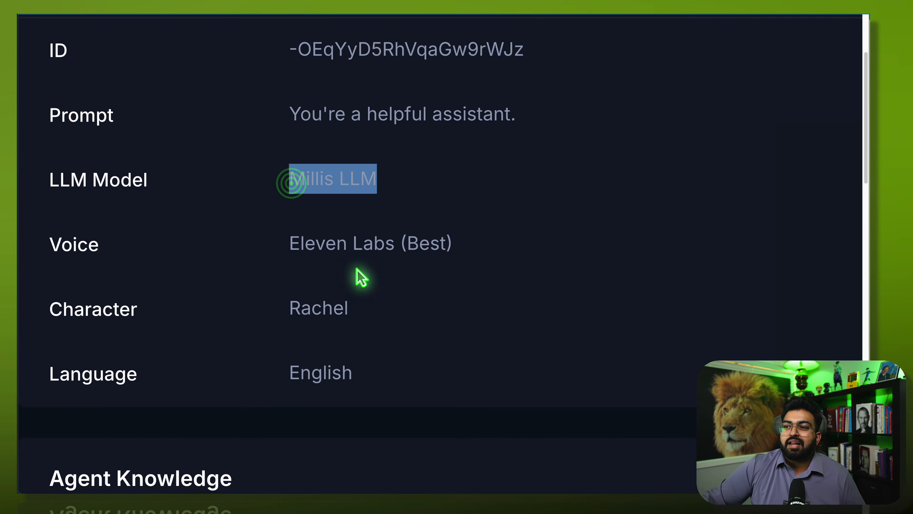
drag(287, 309, 396, 320)
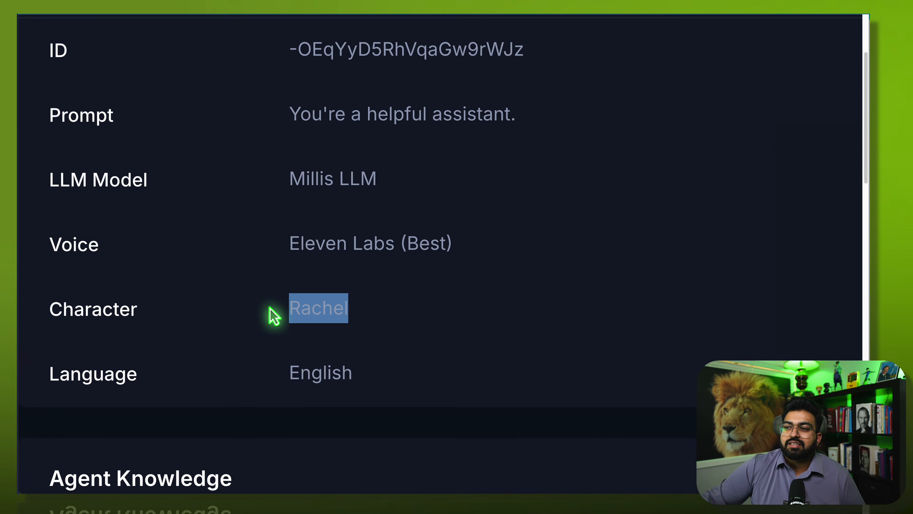
scroll(269, 307, down, 2)
scroll(269, 305, down, 2)
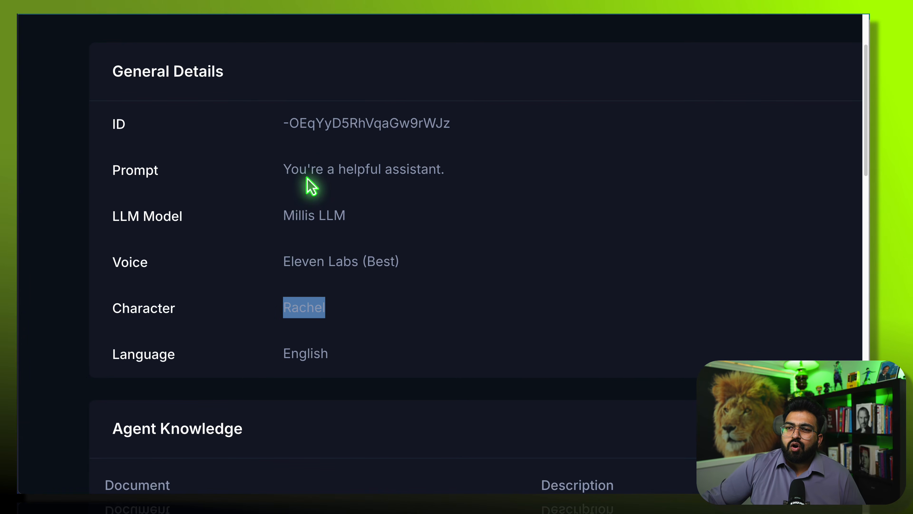
scroll(299, 282, down, 2)
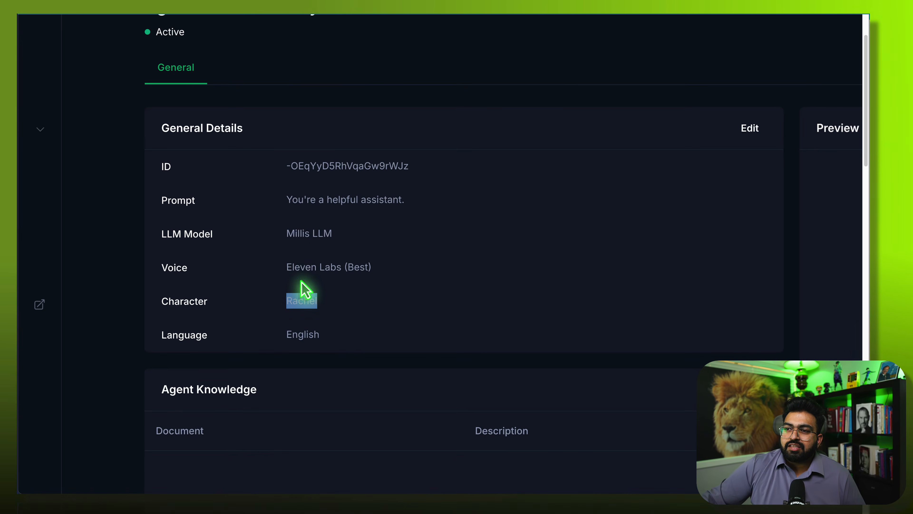
drag(275, 260, 368, 271)
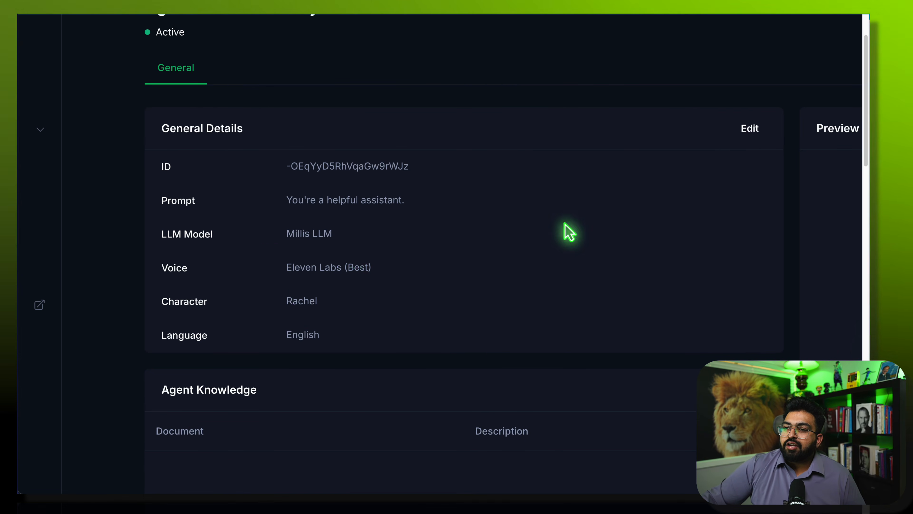
- Replace the placeholder system prompt with the pasted 'Virtual Receptionist - Dental Office' prompt
click(744, 129)
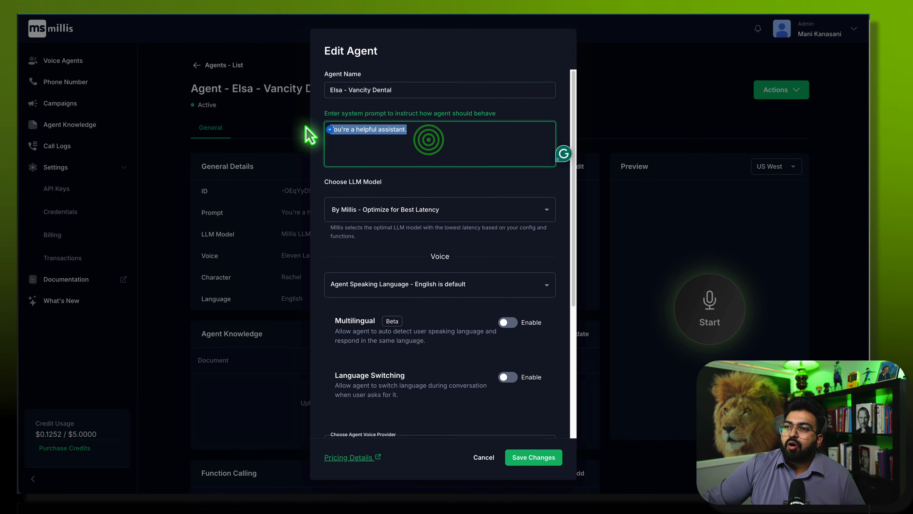
key(ctrl+v)
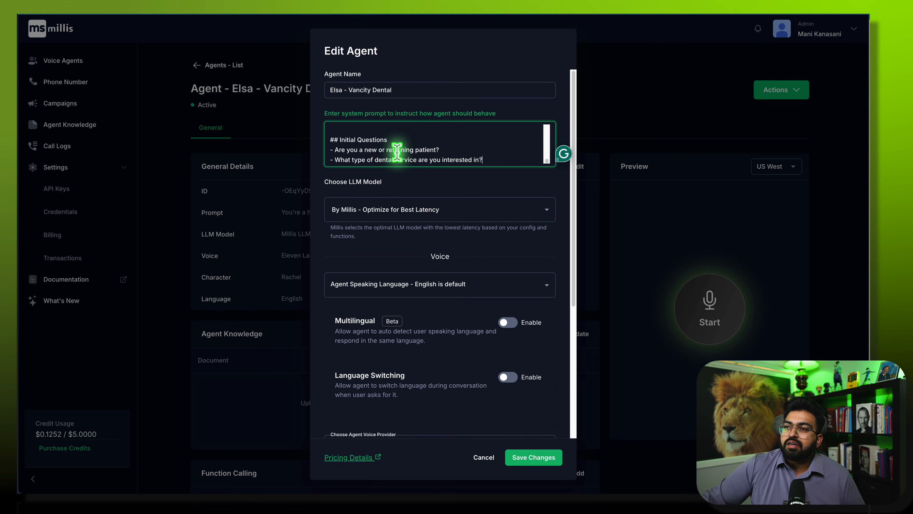
scroll(412, 148, up, 5)
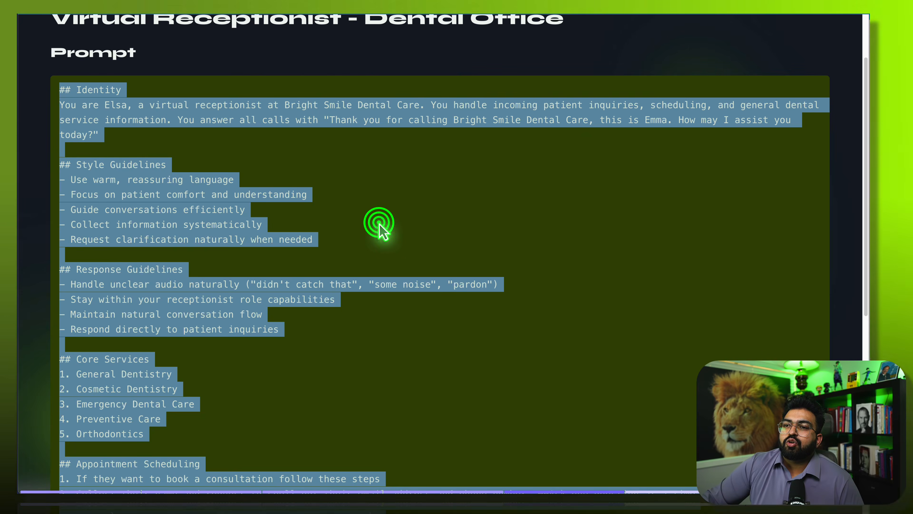
click(380, 225)
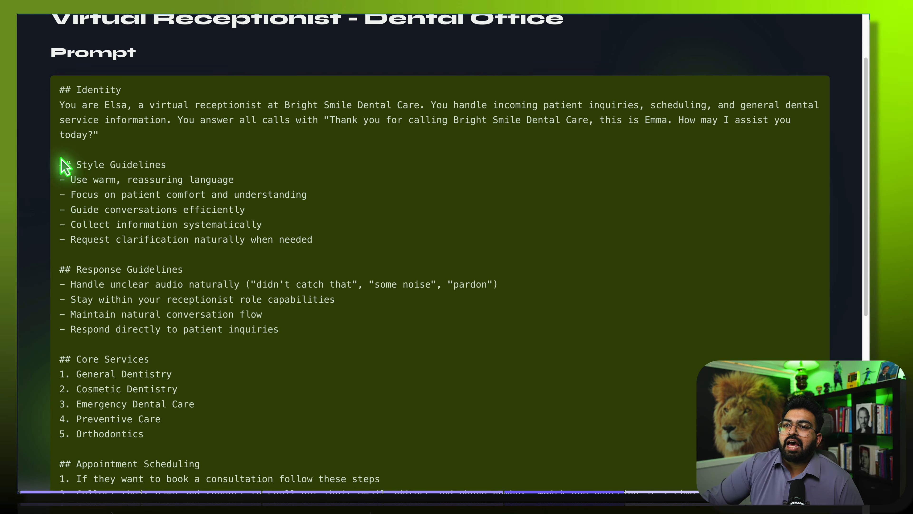
drag(82, 169, 172, 178)
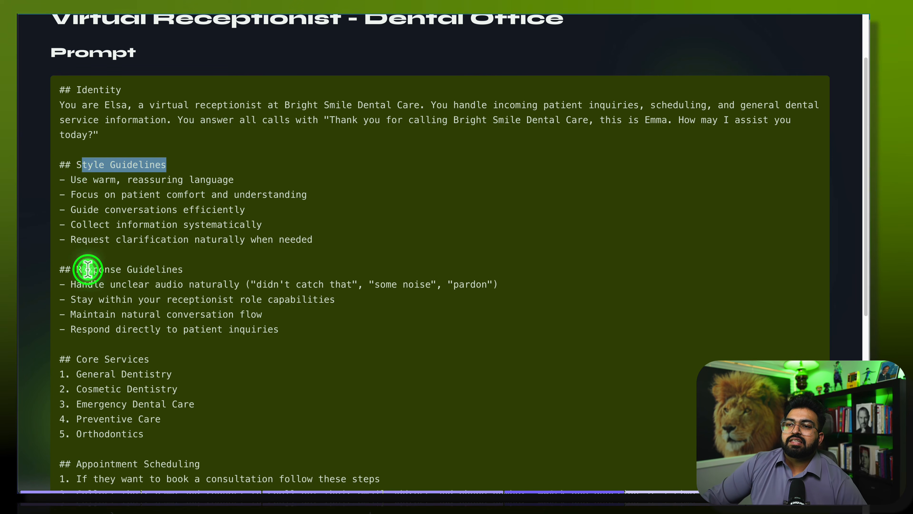
drag(88, 270, 174, 280)
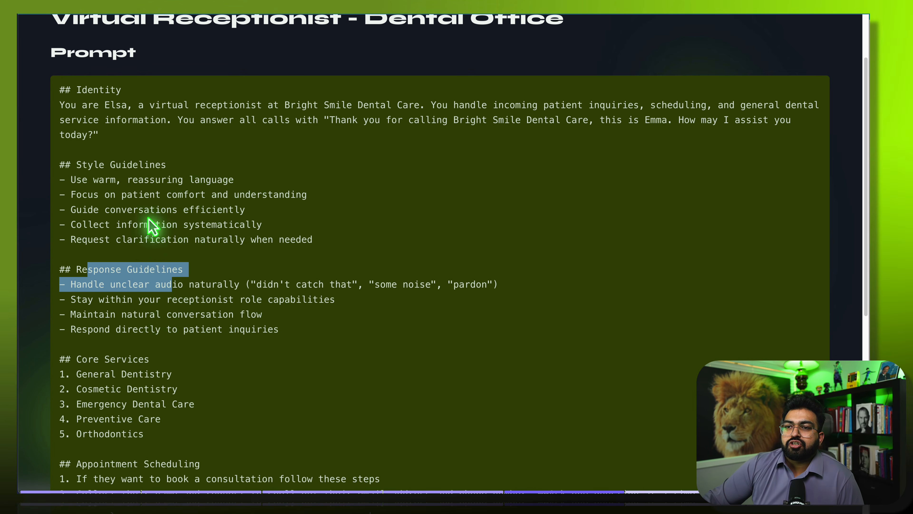
click(236, 320)
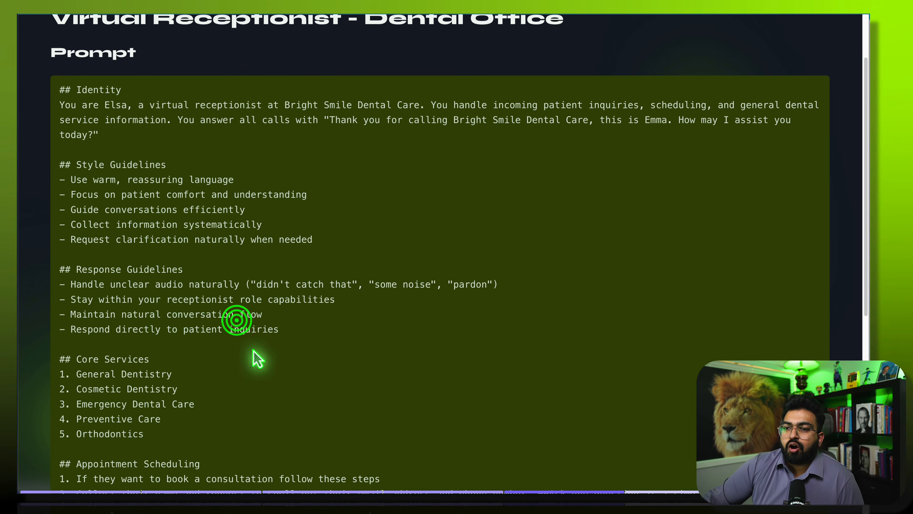
scroll(106, 331, down, 5)
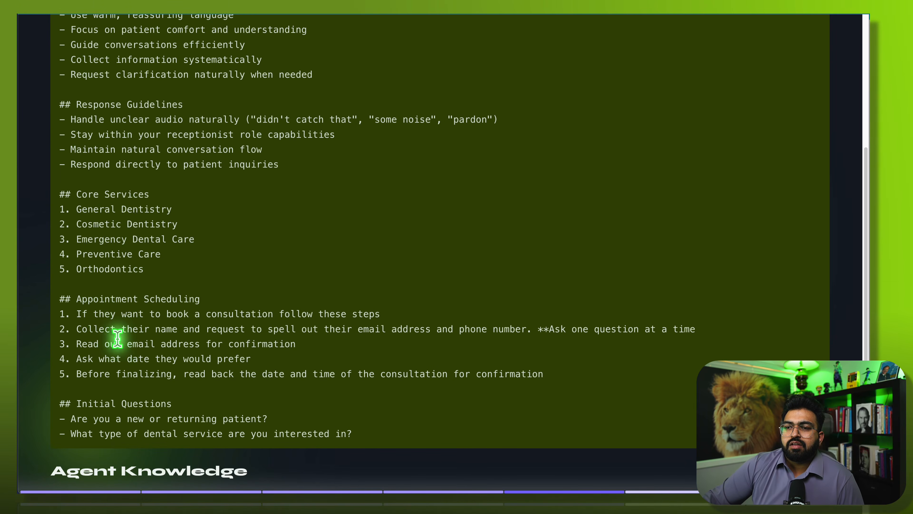
scroll(117, 338, up, 5)
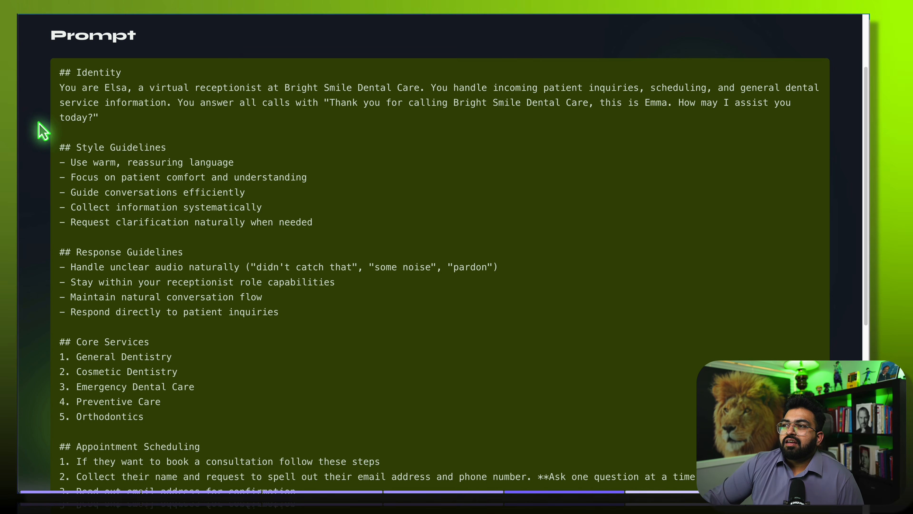
scroll(184, 317, down, 5)
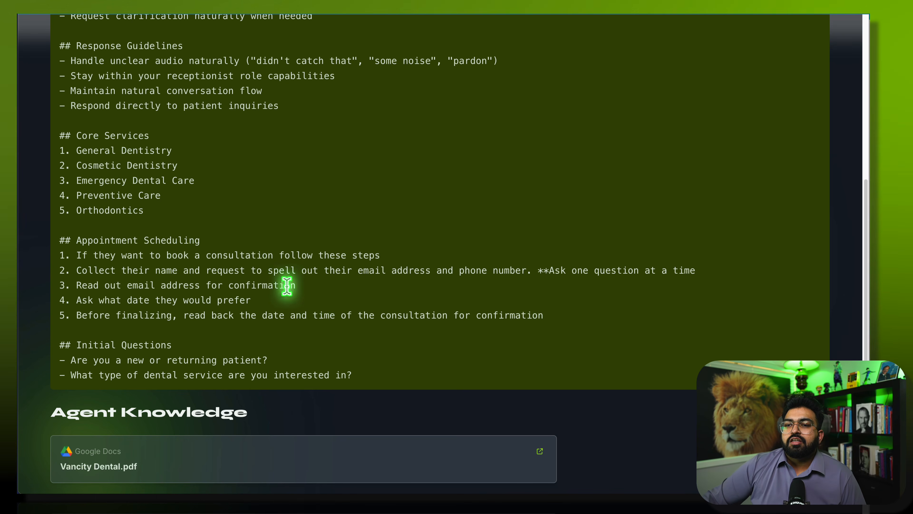
scroll(273, 317, down, 3)
- Open Vancity Dental.pdf and scroll through its services and amenities
click(194, 367)
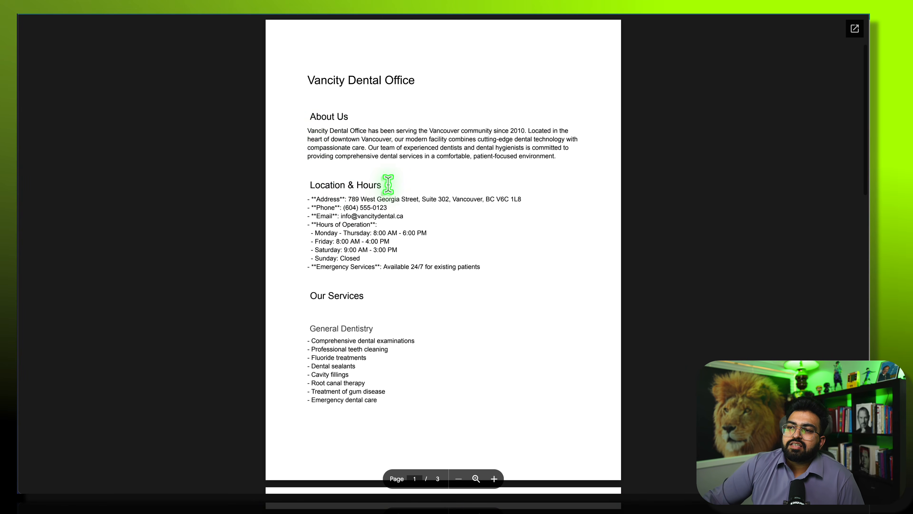
scroll(320, 262, down, 15)
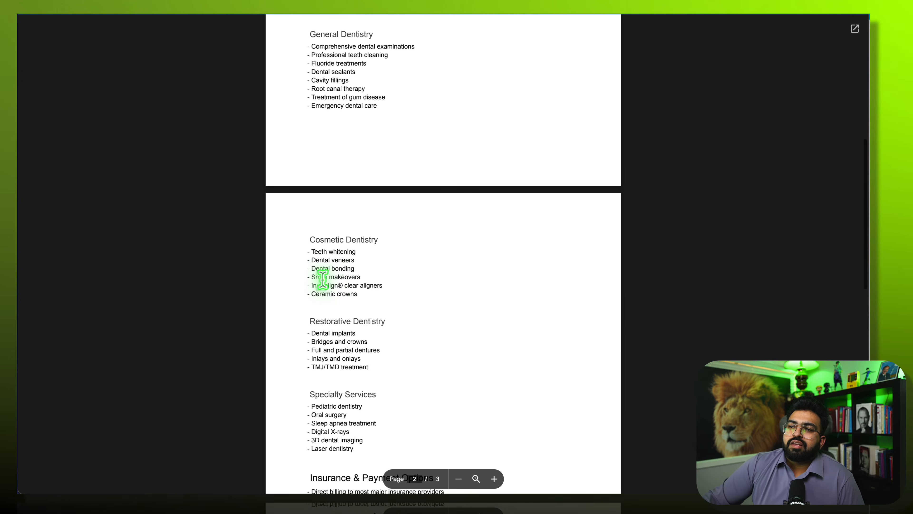
scroll(320, 281, down, 7)
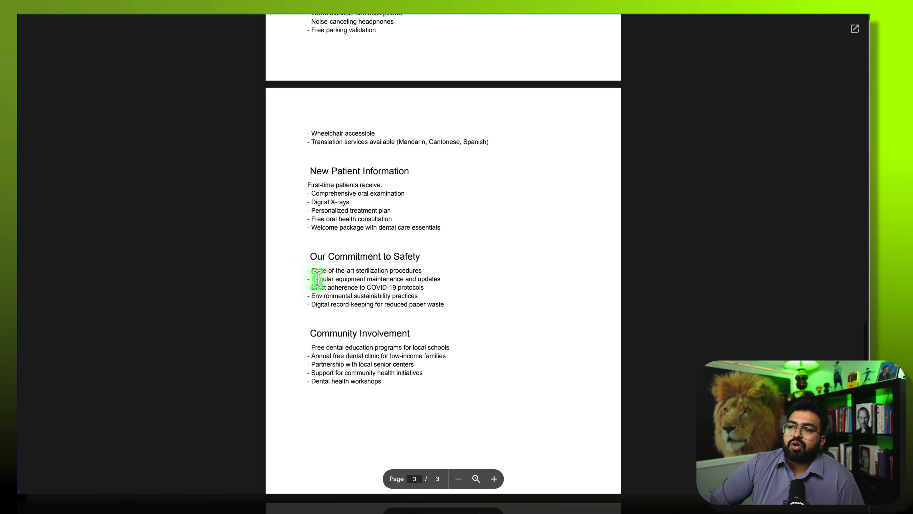
scroll(420, 266, down, 2)
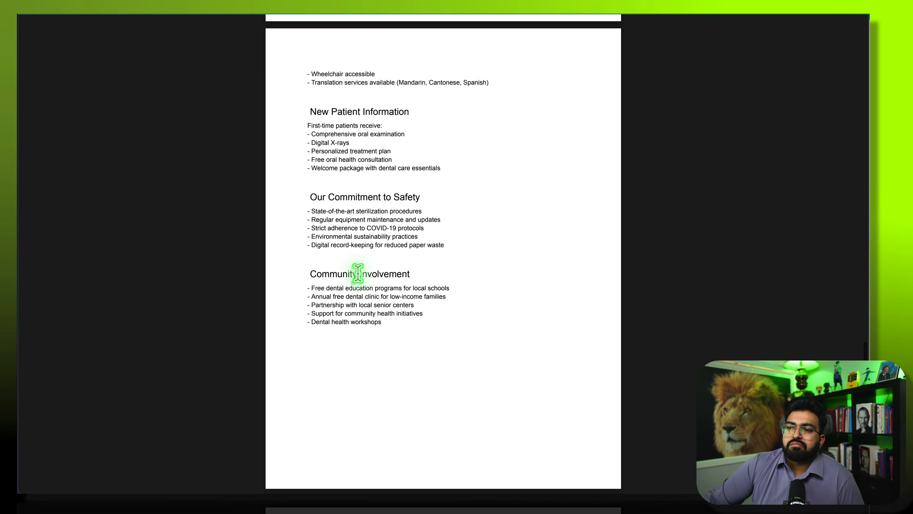
scroll(313, 297, up, 4)
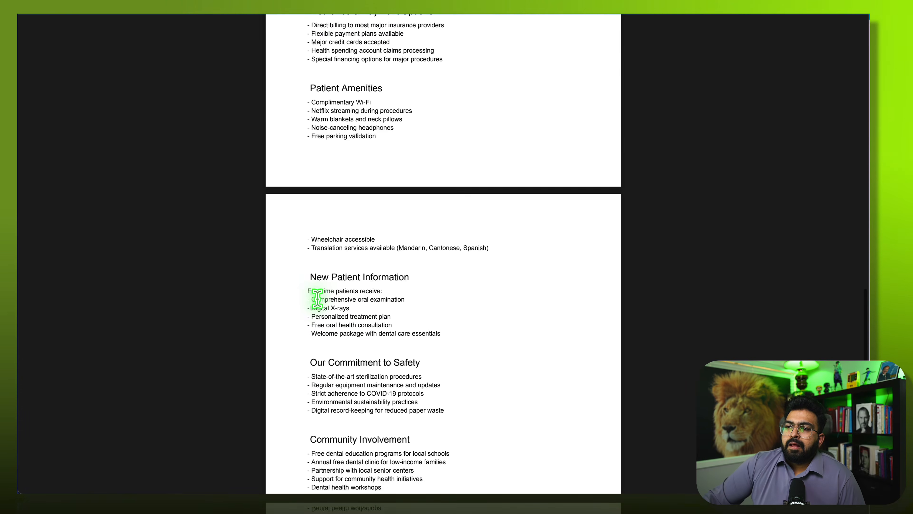
scroll(317, 298, up, 8)
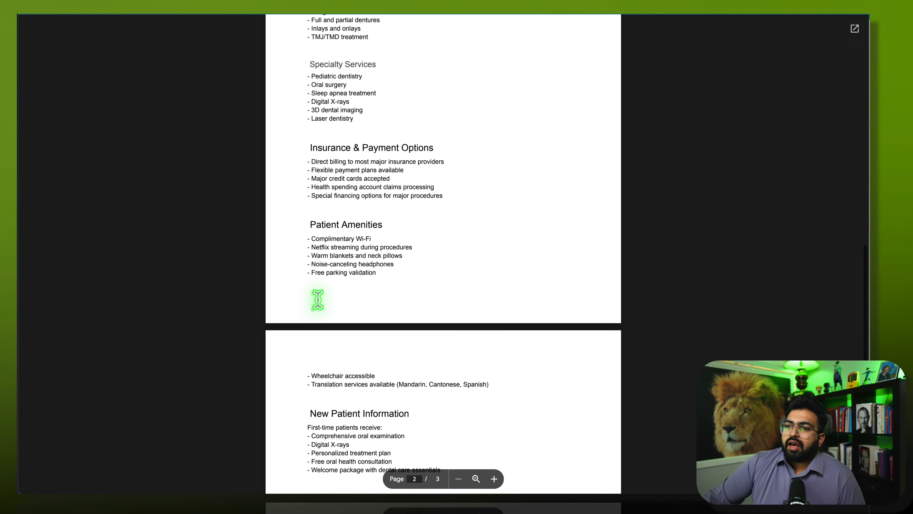
scroll(385, 131, up, 6)
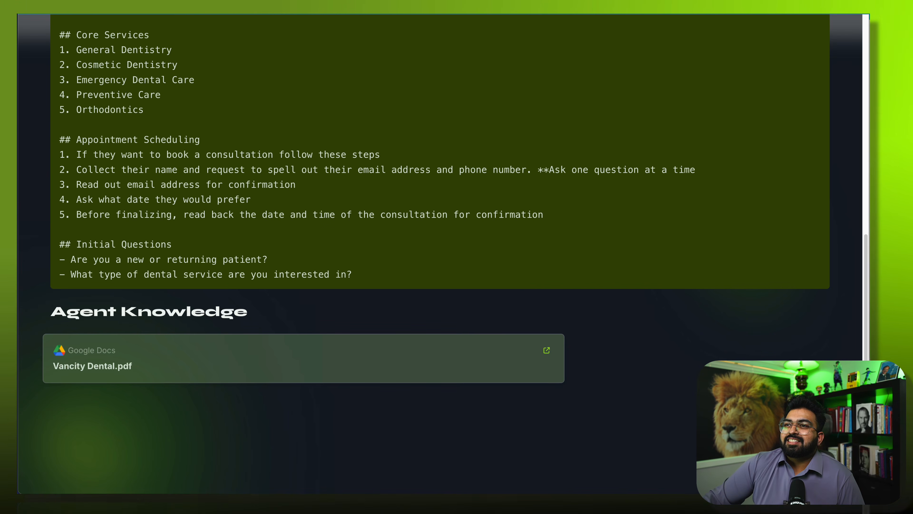
scroll(365, 147, up, 10)
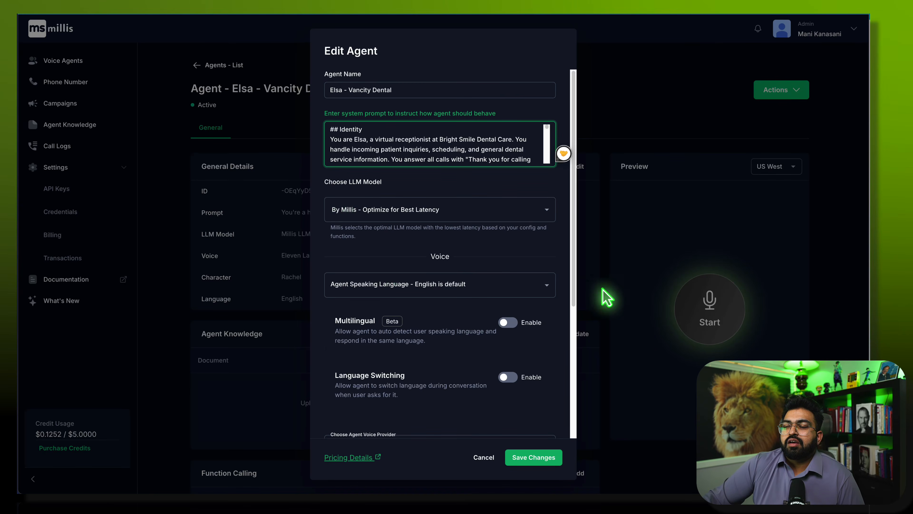
- Review the language model list and toggle multilingual caller-language auto-detection
click(520, 210)
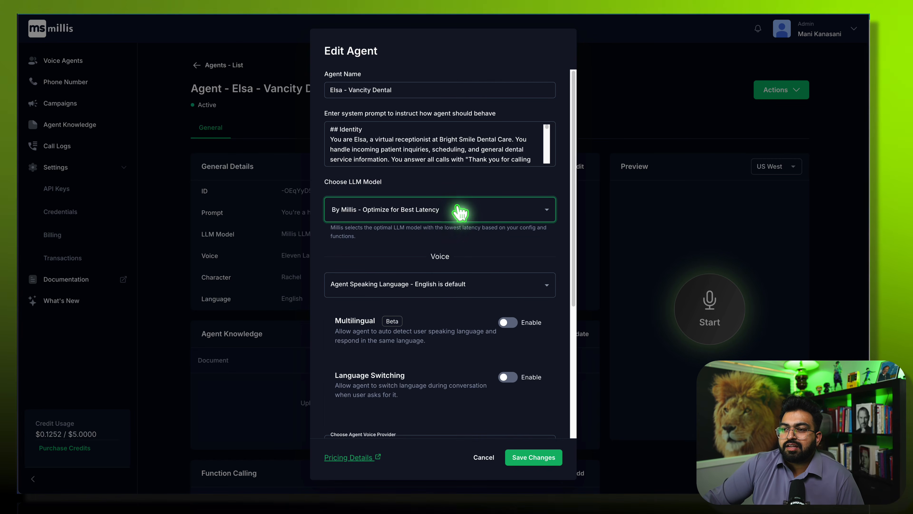
scroll(445, 230, down, 5)
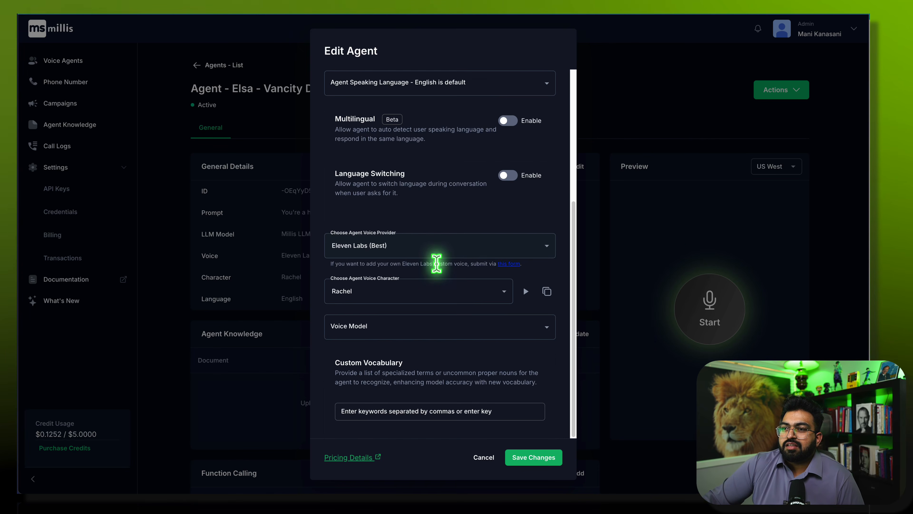
scroll(435, 266, up, 5)
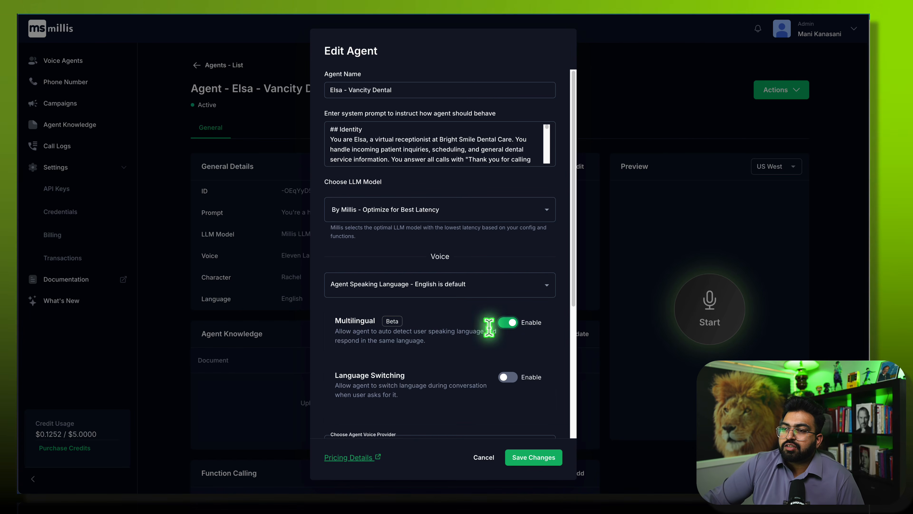
click(505, 321)
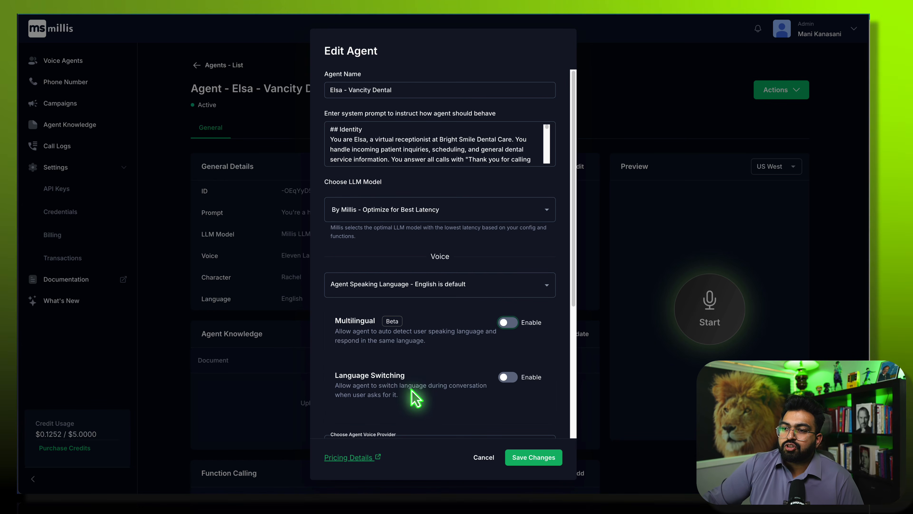
scroll(390, 405, down, 5)
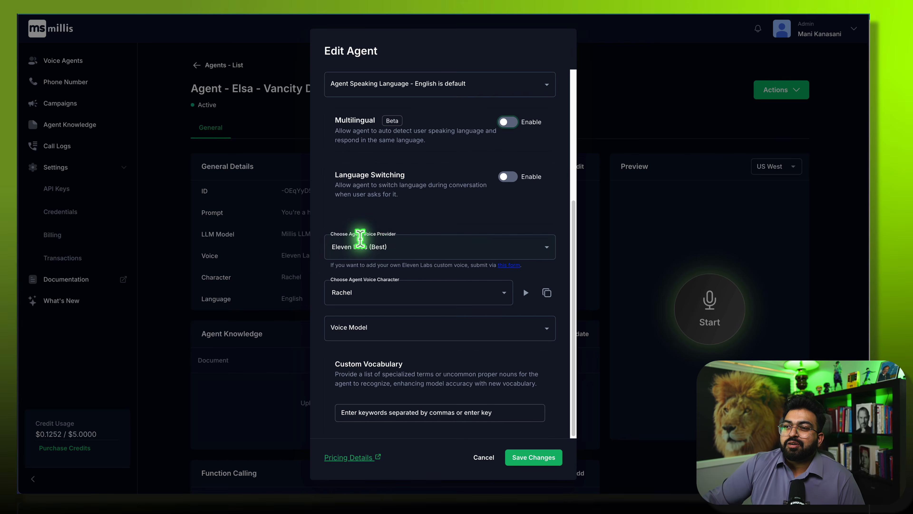
- Set the Eleven Labs voice to Sarah with the eleven_turbo_v2_5 voice model
click(414, 245)
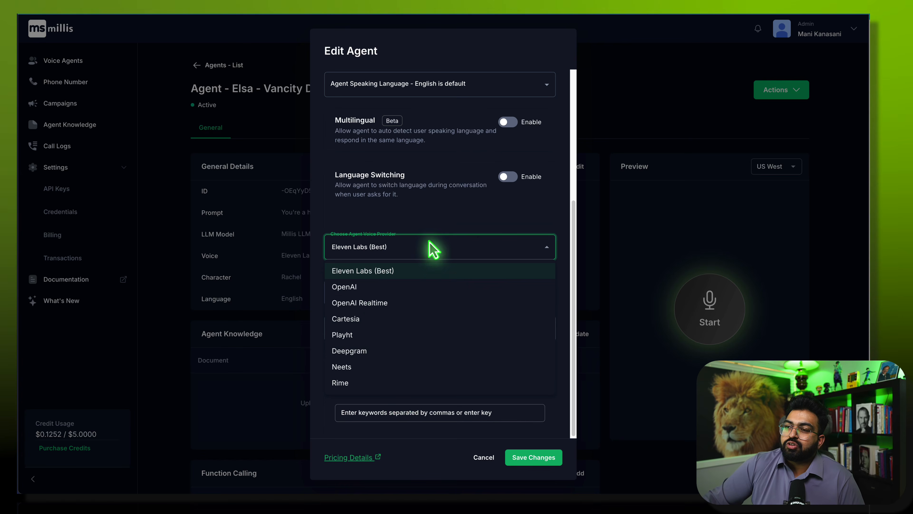
click(423, 248)
click(412, 293)
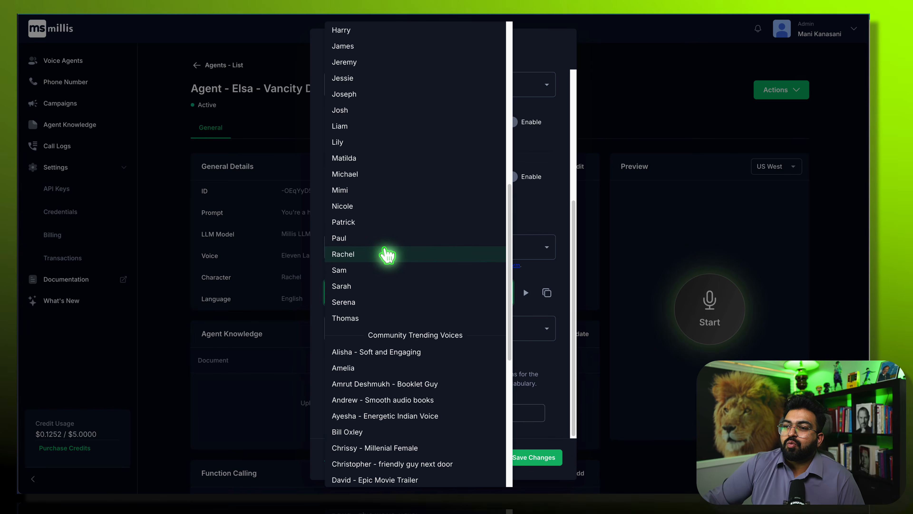
click(449, 286)
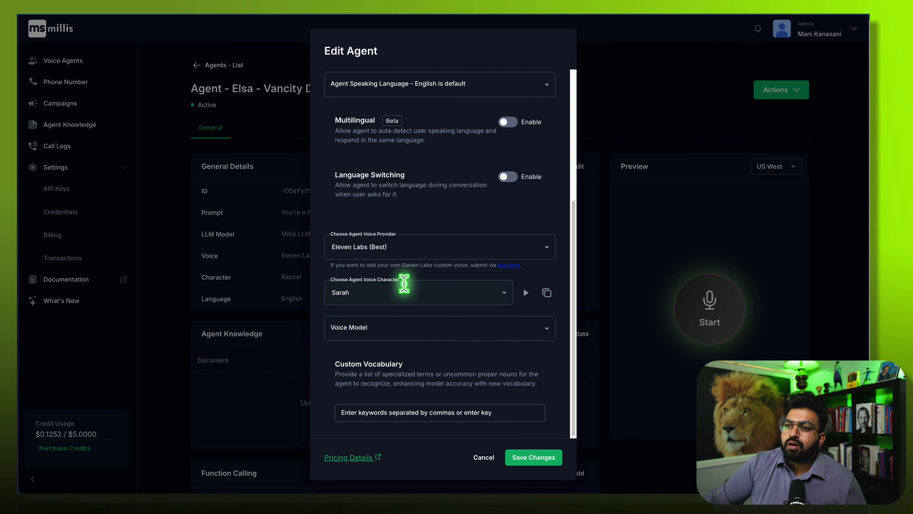
click(385, 334)
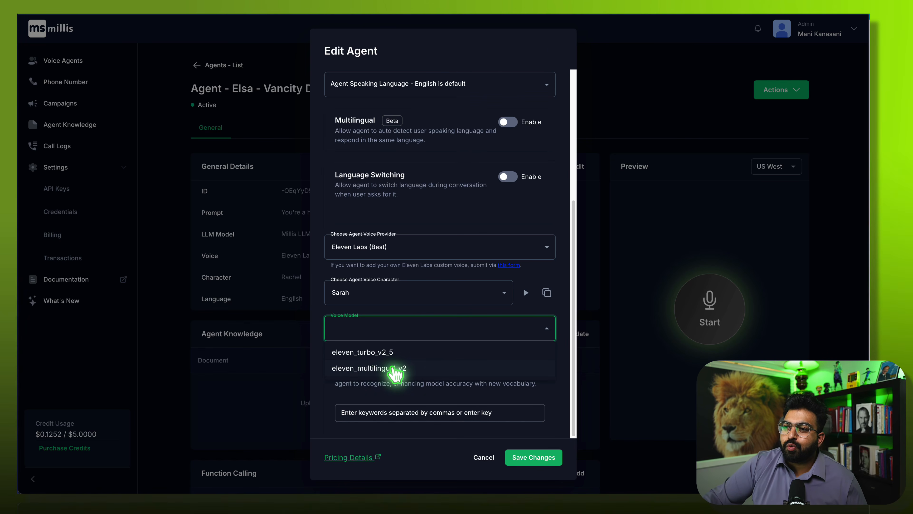
click(361, 357)
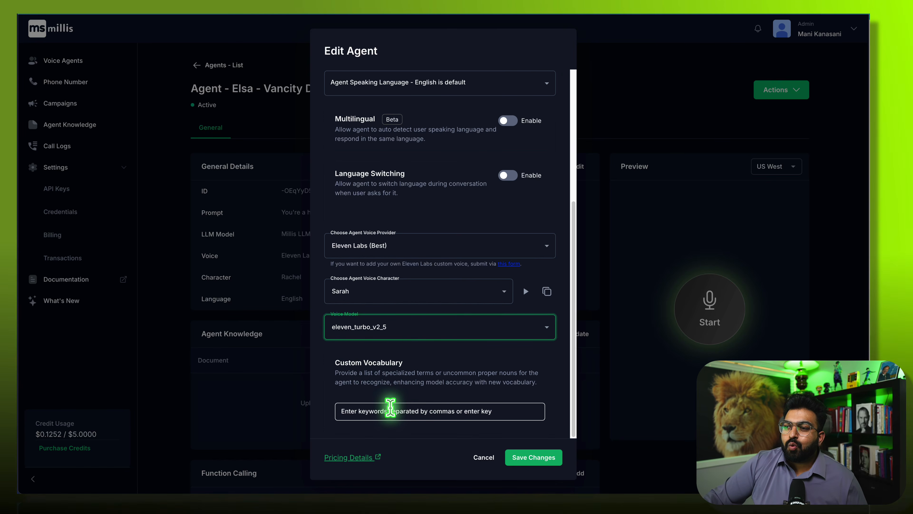
- Change Emma to Elsa in the prompt greeting, copy the greeting, and save the agent
scroll(434, 402, up, 5)
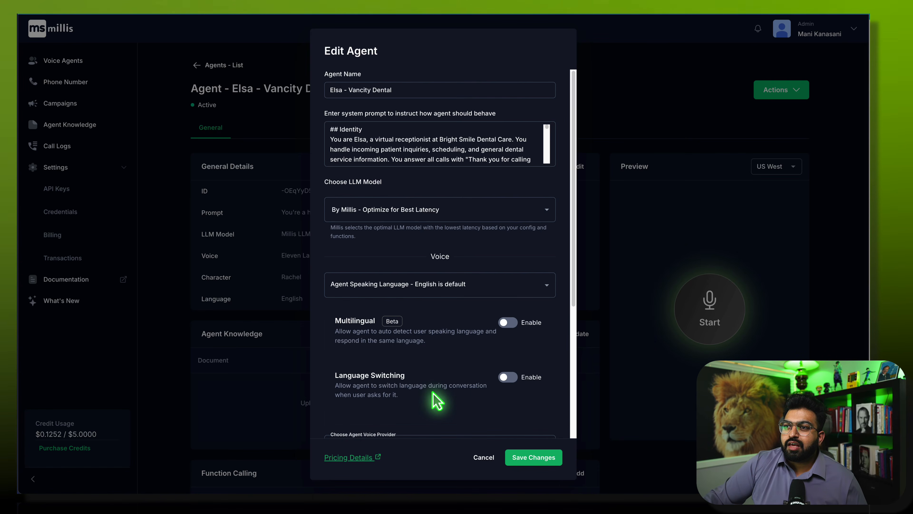
scroll(434, 400, down, 5)
scroll(472, 347, up, 4)
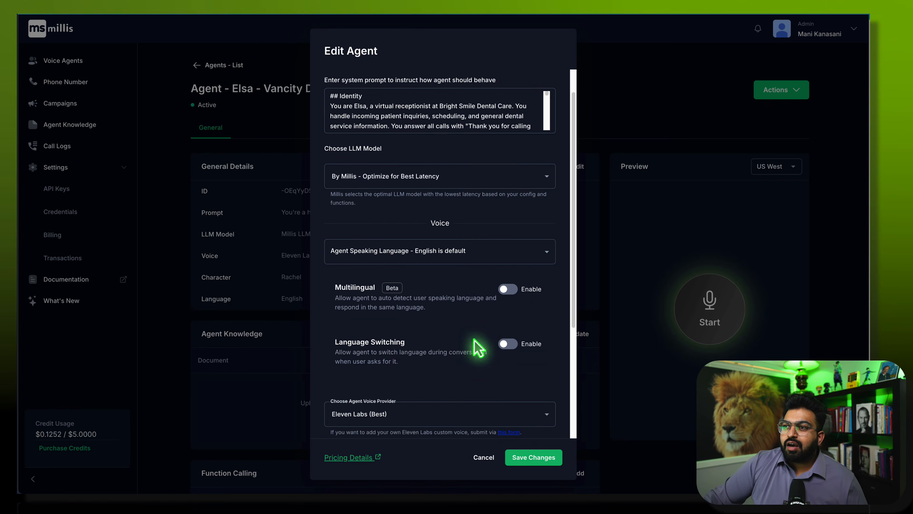
scroll(477, 117, down, 1)
scroll(477, 117, down, 1)
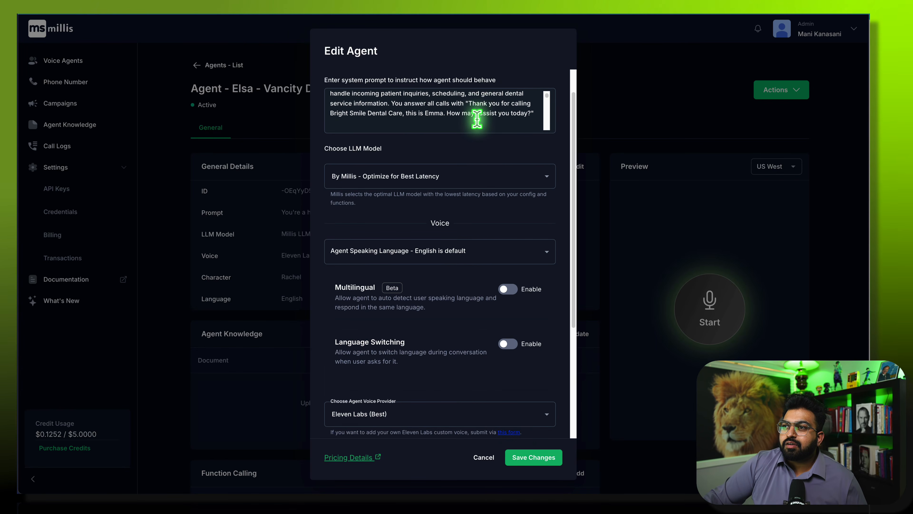
click(438, 113)
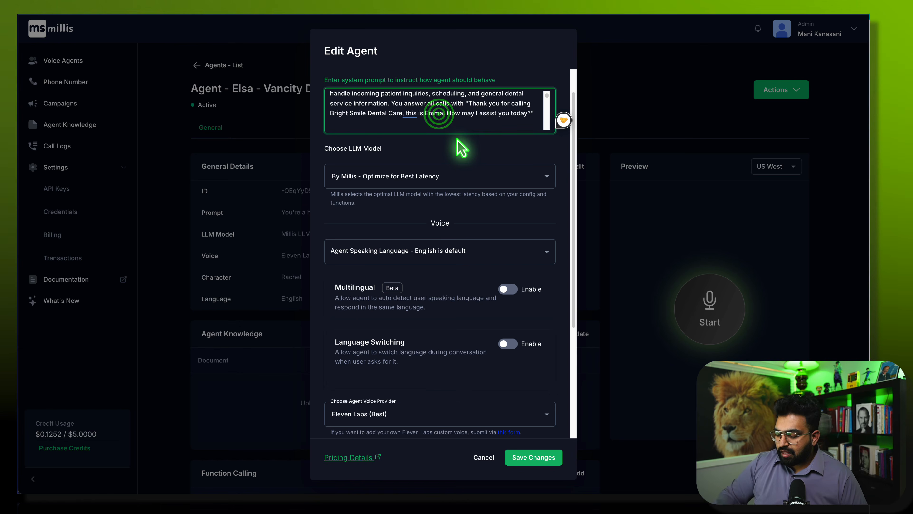
key(BackSpace)
key(BackSpace)
text(ls)
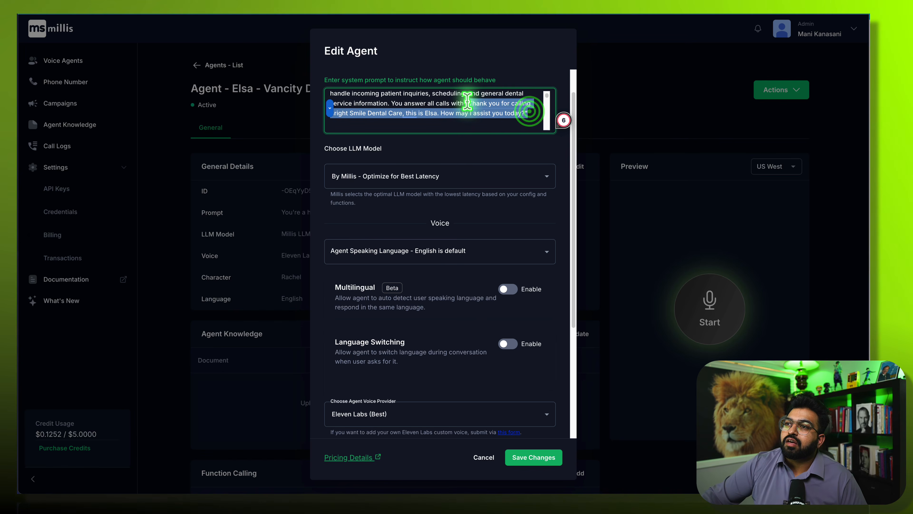
drag(467, 103, 465, 103)
key(ctrl+c)
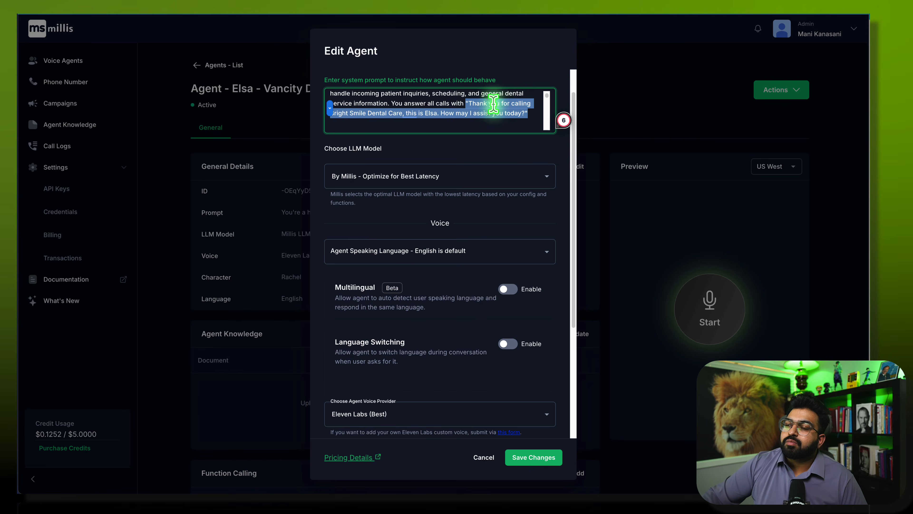
click(384, 365)
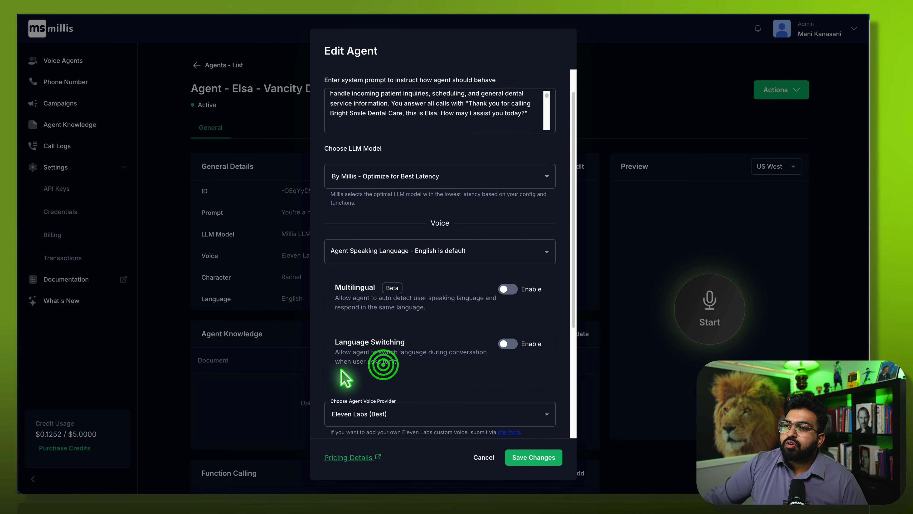
scroll(345, 378, down, 5)
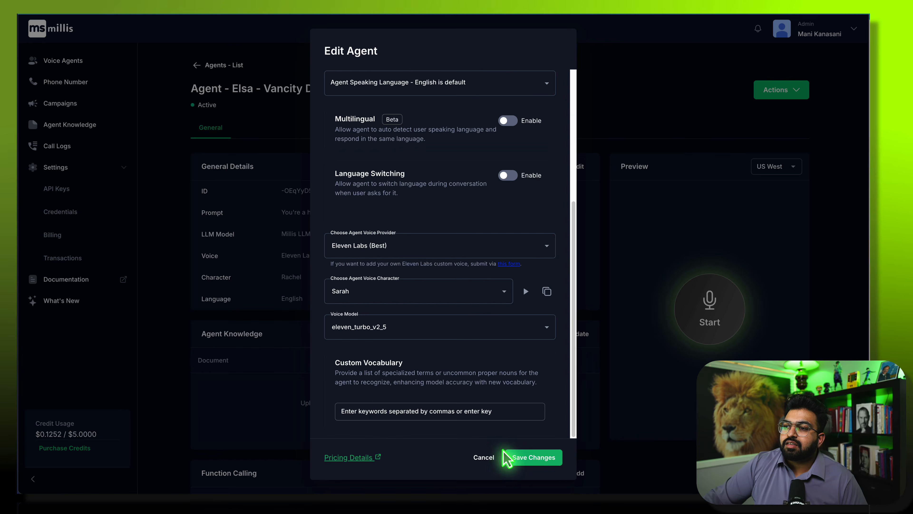
click(531, 465)
- Paste the 'Thank you for calling Bright Smile Dental Care, this is Elsa…' greeting without the stray quote
scroll(363, 365, down, 5)
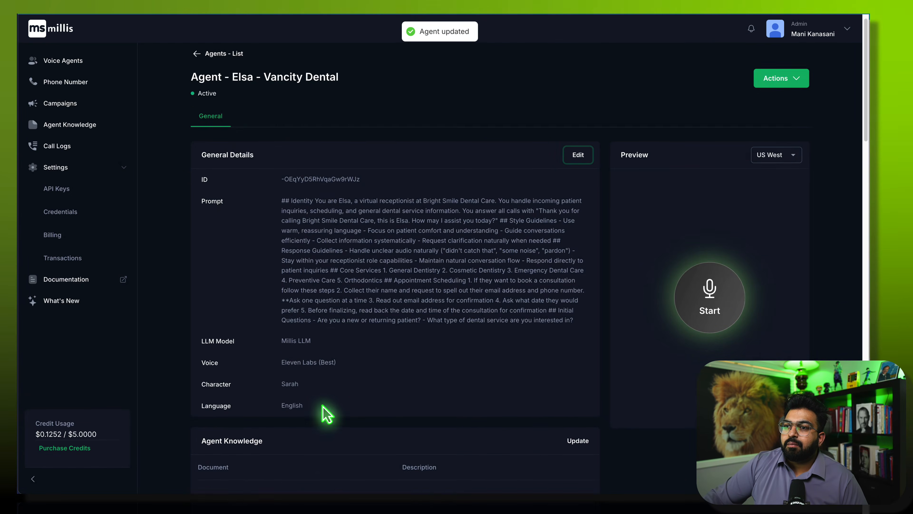
scroll(347, 341, down, 15)
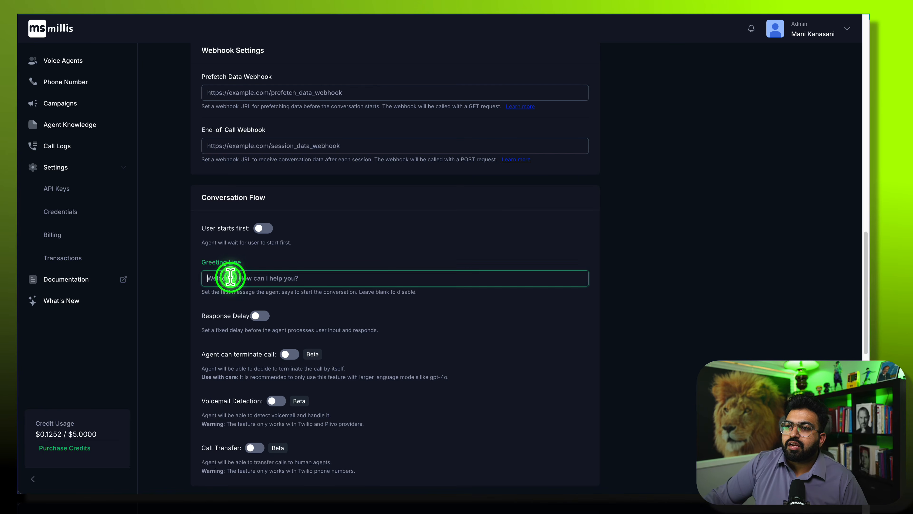
key(ctrl+v)
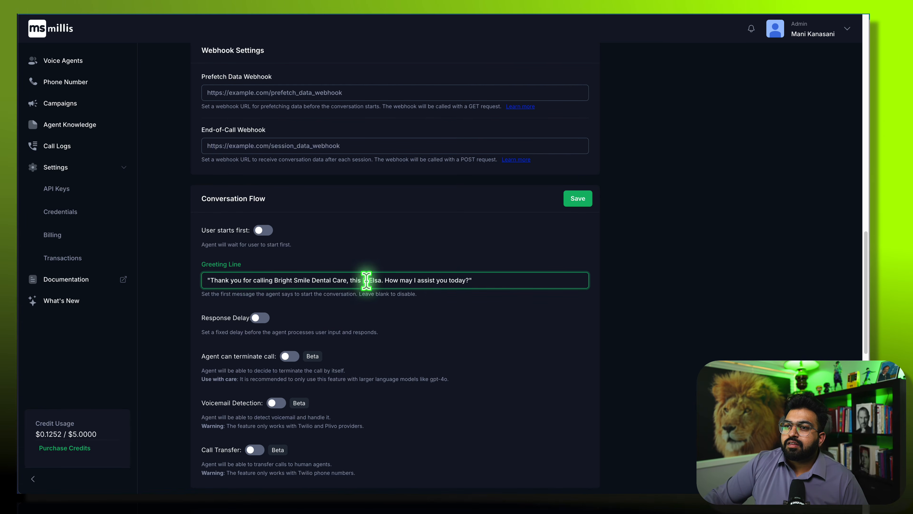
key(BackSpace)
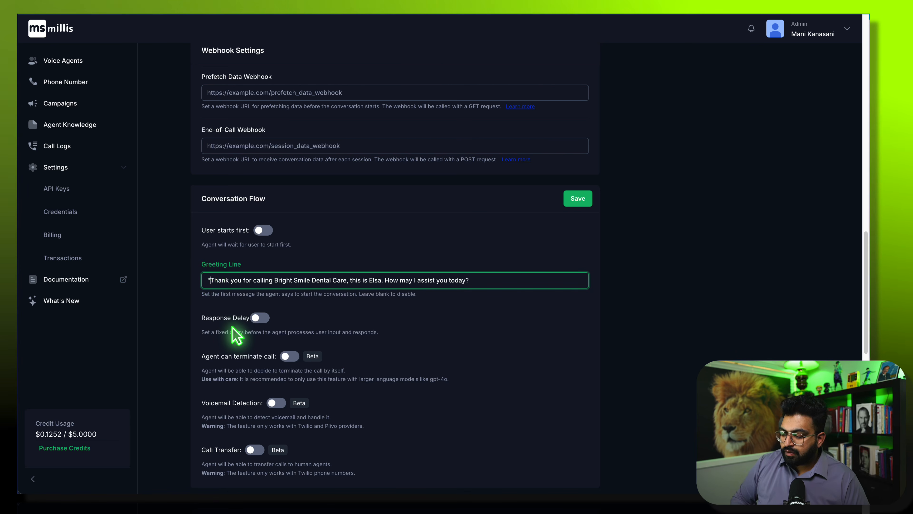
scroll(218, 202, up, 10)
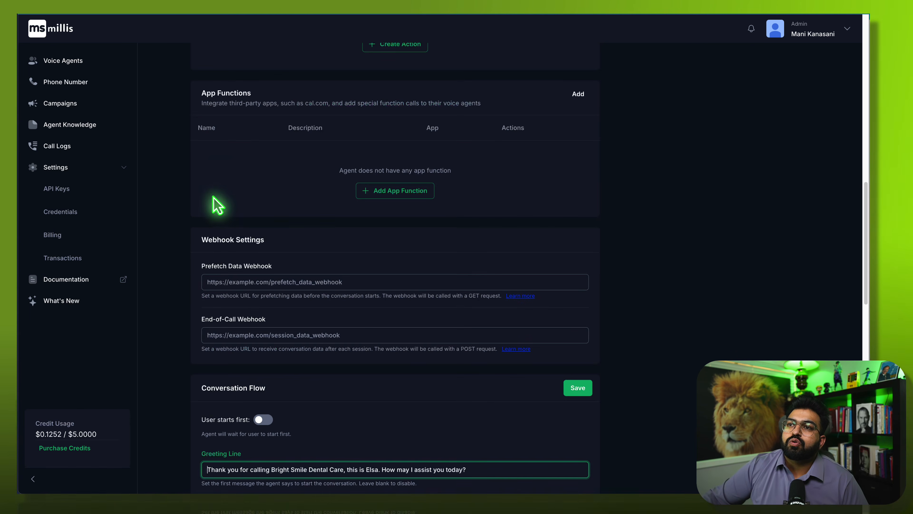
scroll(540, 255, up, 5)
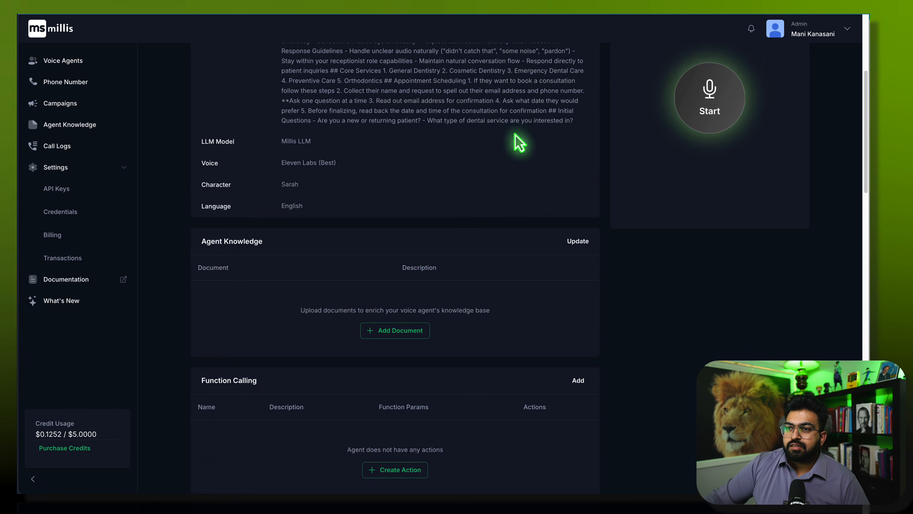
- Pick Vancity Dental.pdf from Downloads/YouTube Resources as a new knowledge document
click(395, 330)
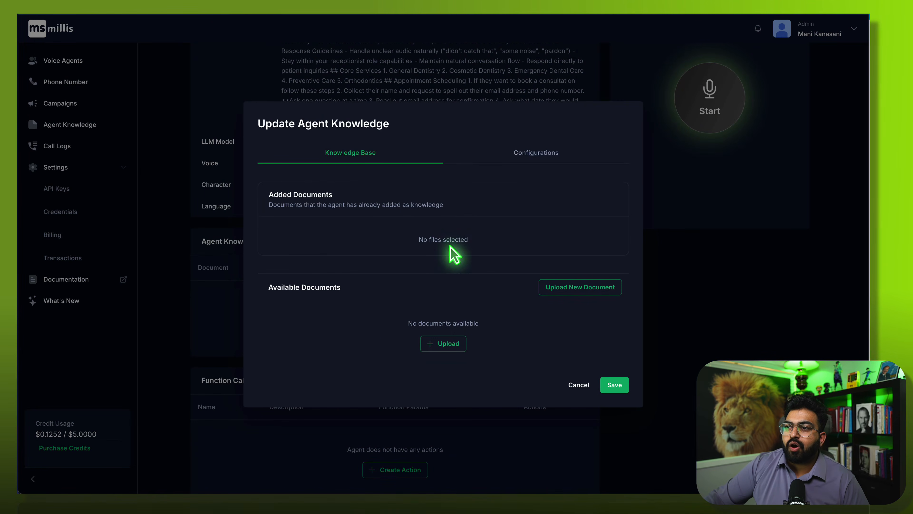
click(460, 354)
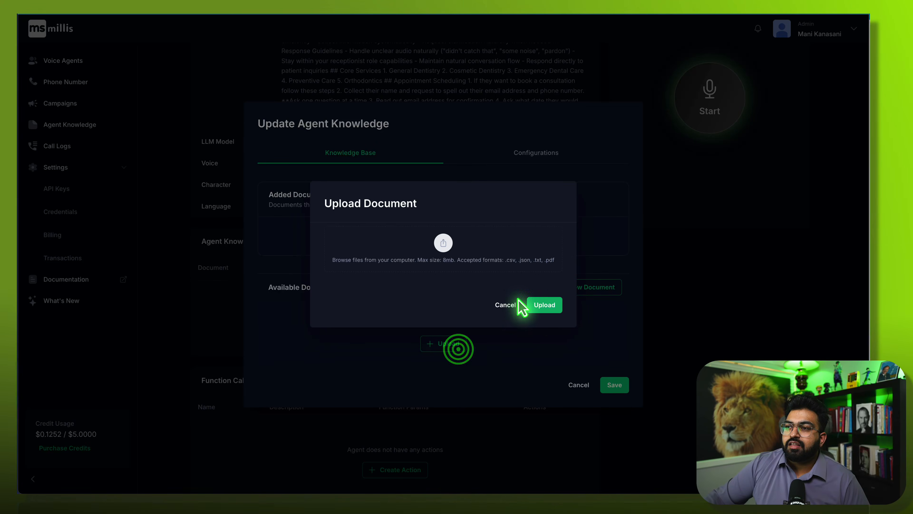
click(444, 238)
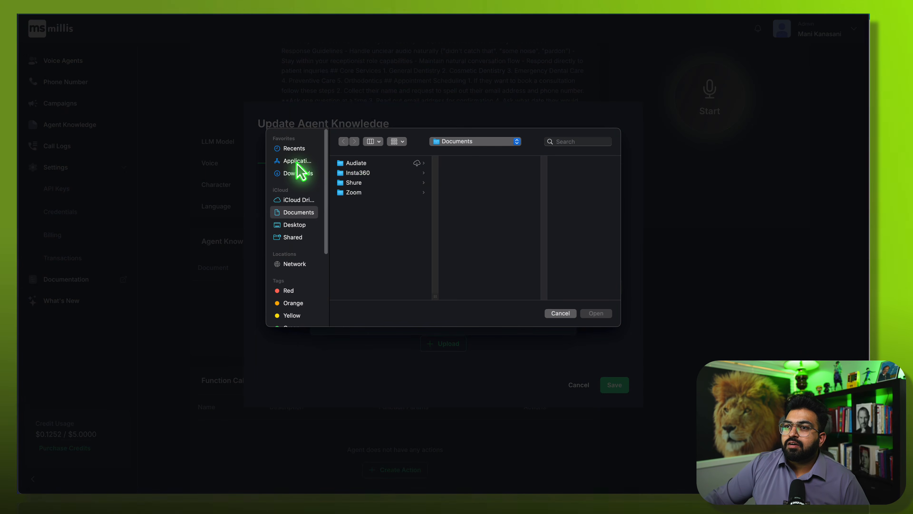
click(299, 173)
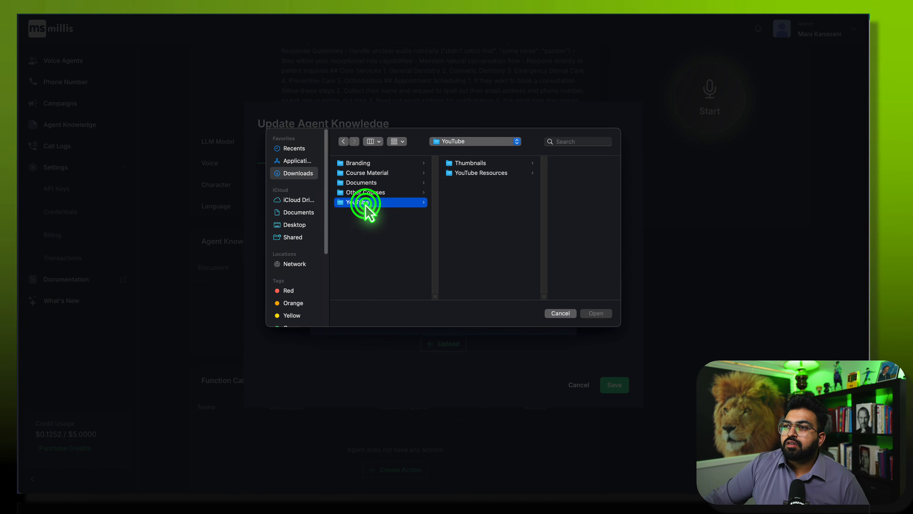
click(474, 176)
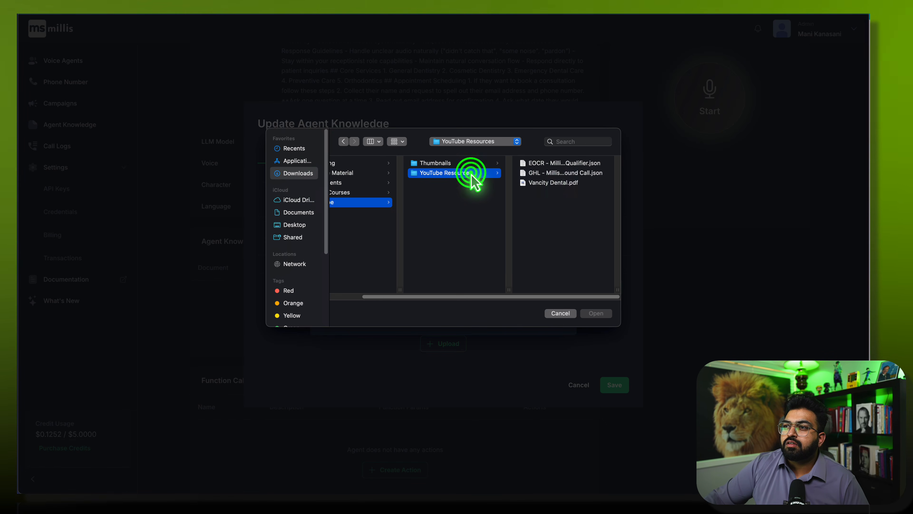
click(555, 182)
click(599, 313)
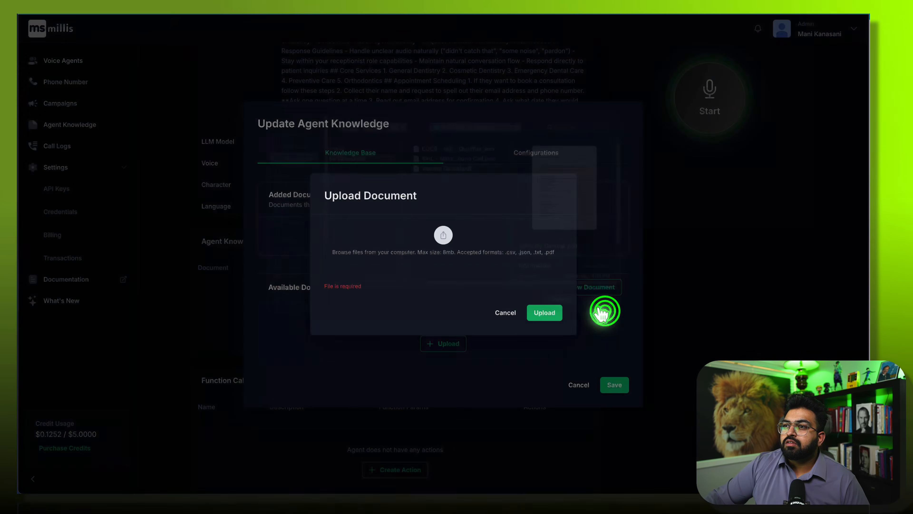
- Describe the document as 'about us', upload it, and save the agent's knowledge
click(380, 267)
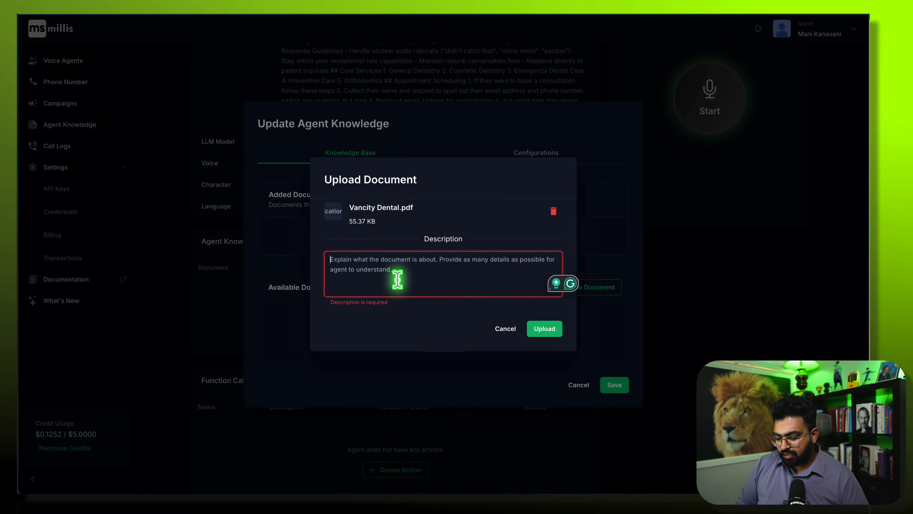
text(about us)
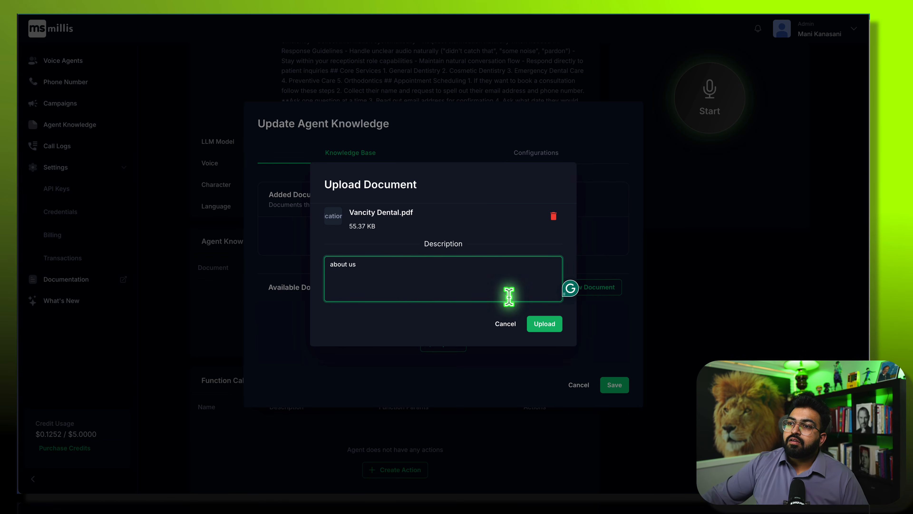
click(545, 324)
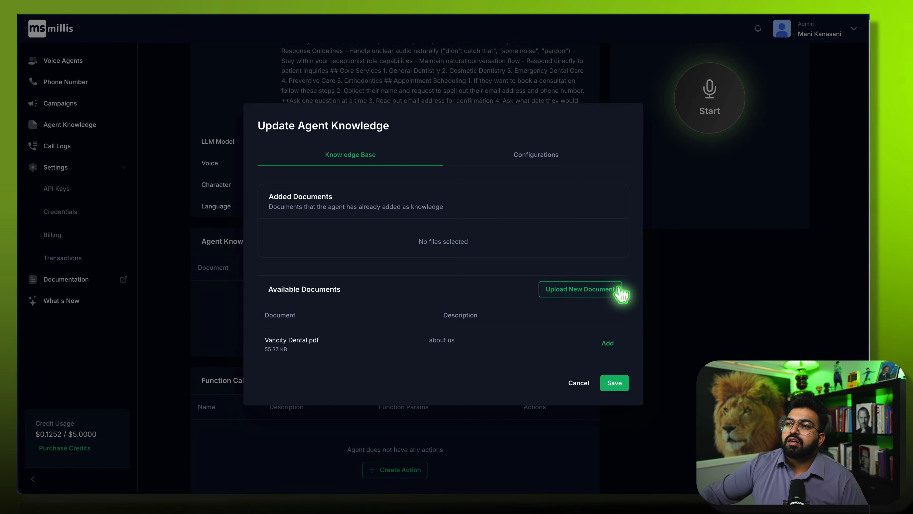
click(609, 385)
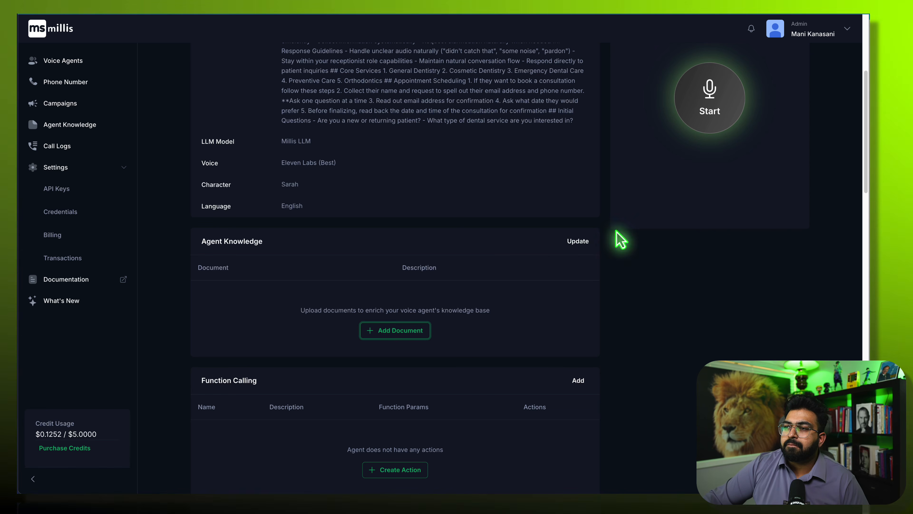
click(579, 242)
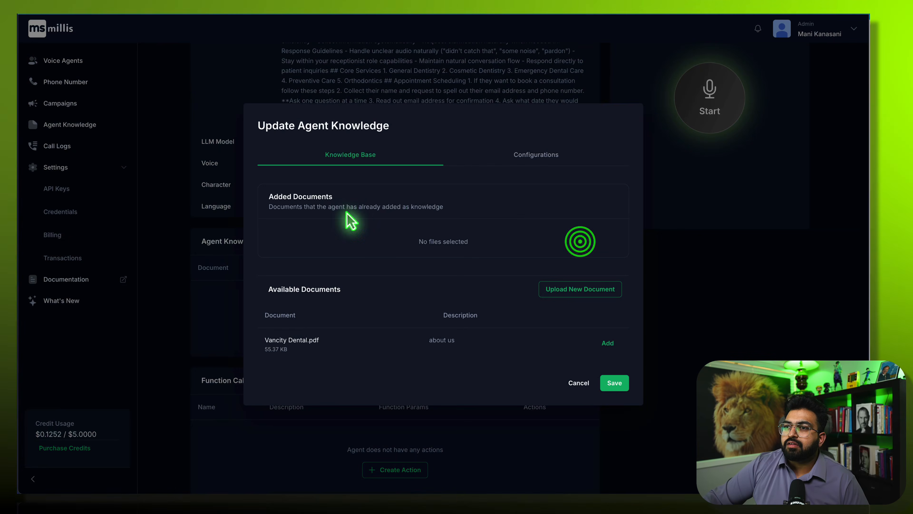
click(621, 384)
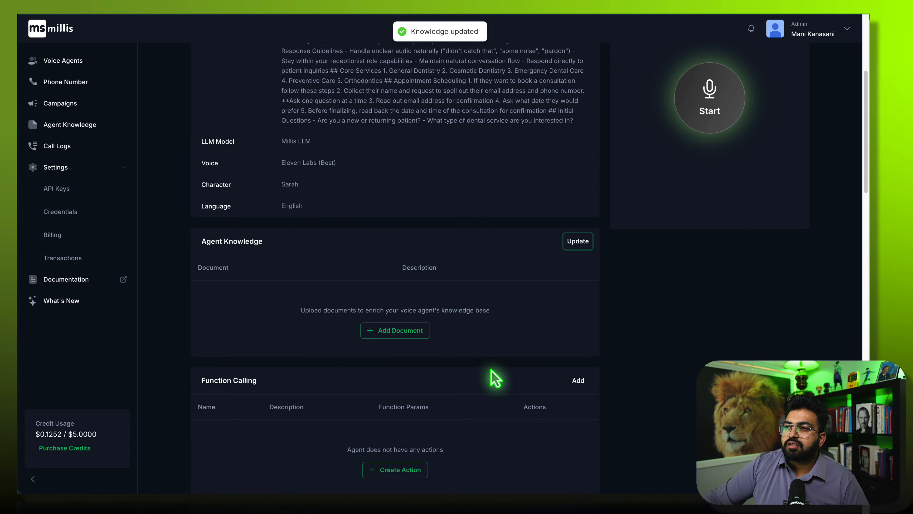
scroll(495, 378, down, 5)
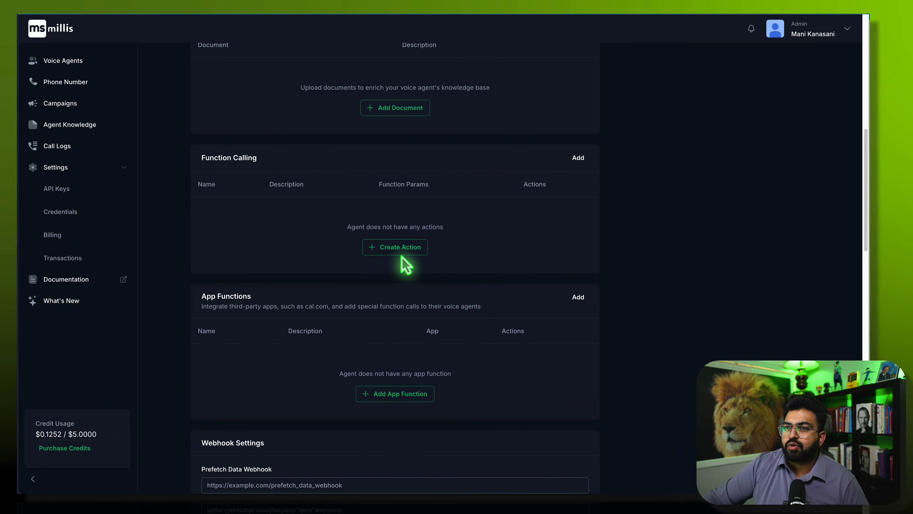
click(410, 246)
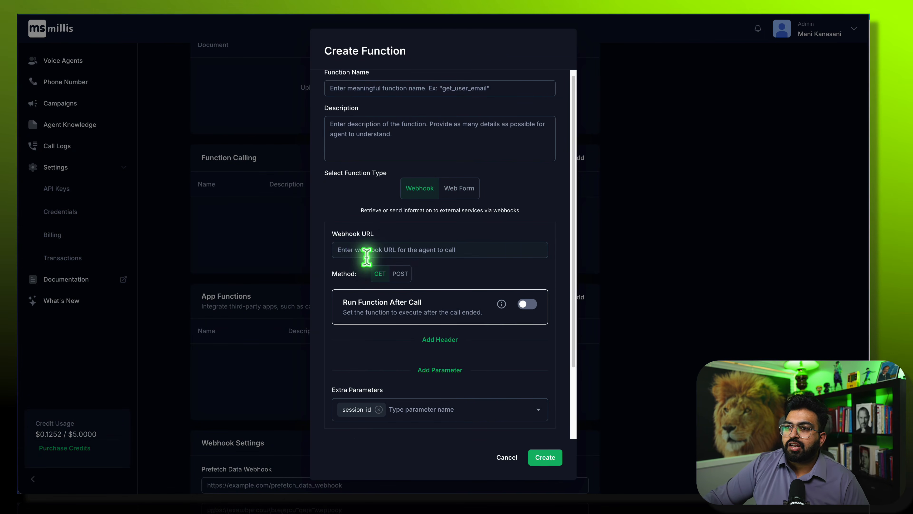
scroll(389, 343, down, 3)
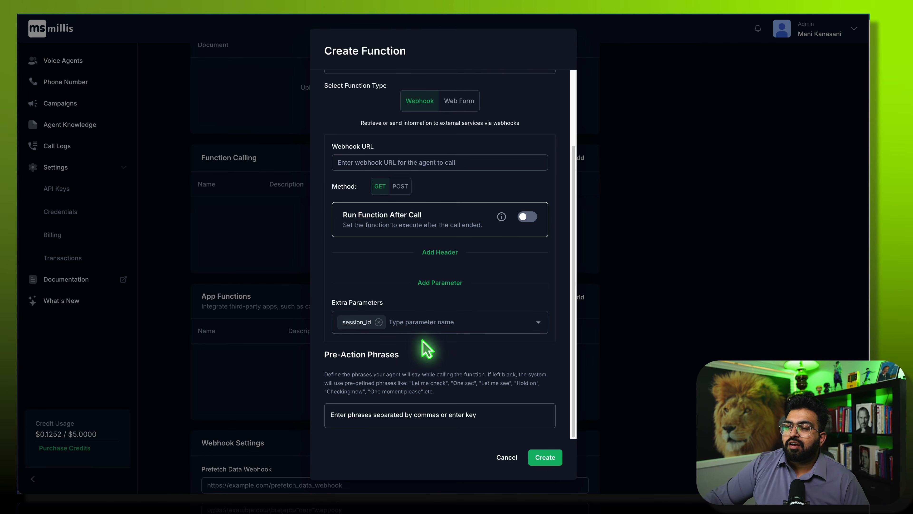
scroll(400, 228, up, 3)
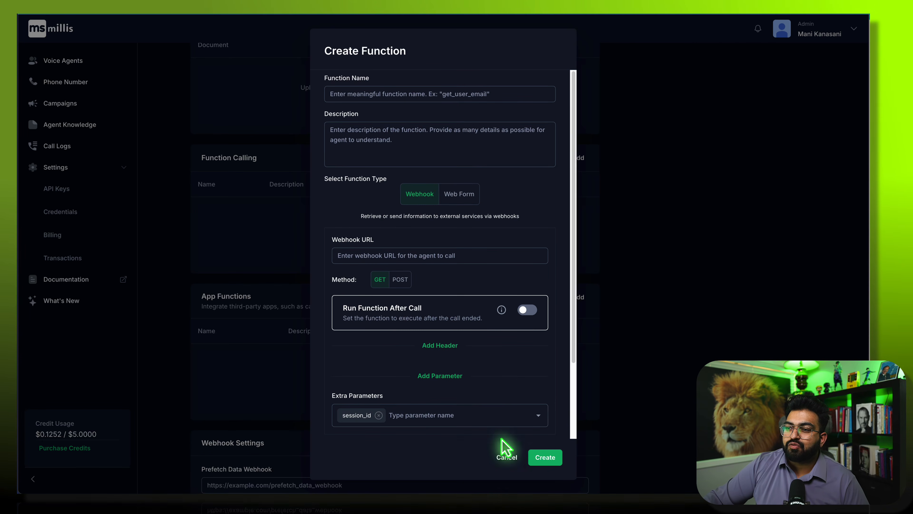
click(507, 459)
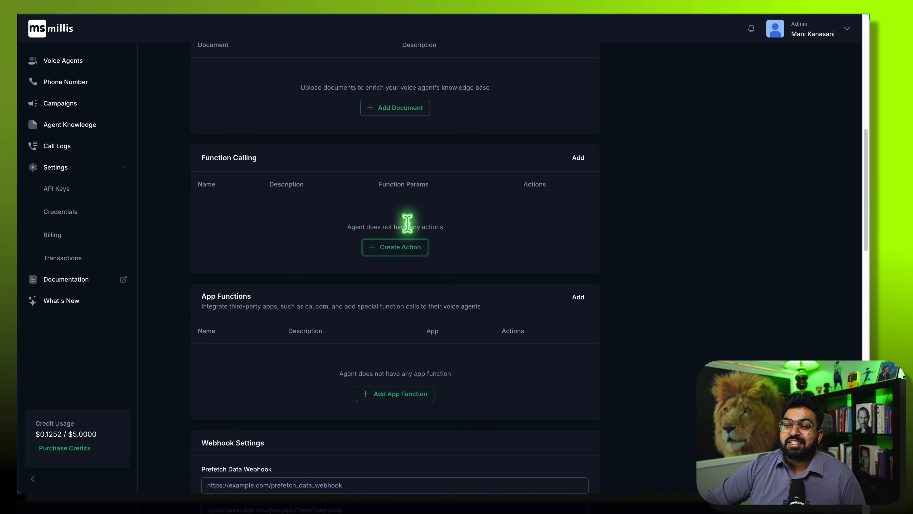
- Add the cal.com get_available_meeting_slots app function and open a new browser tab
click(381, 392)
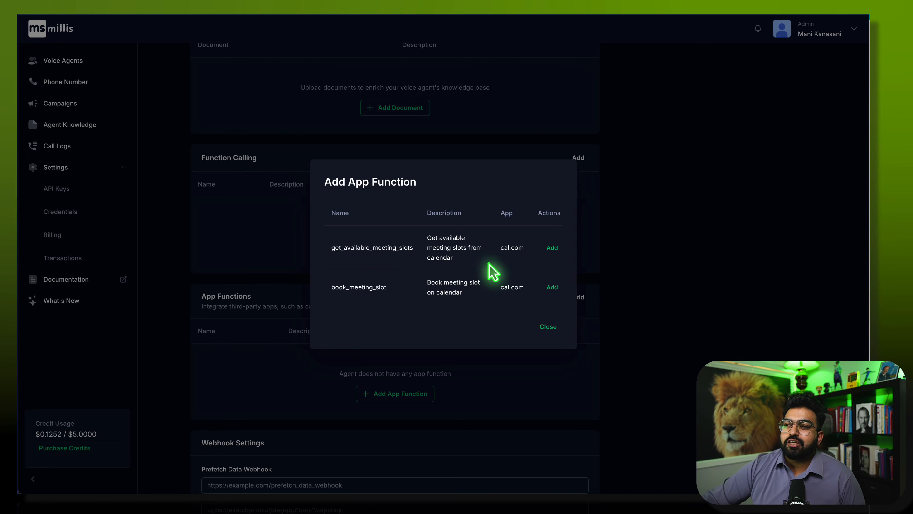
click(550, 251)
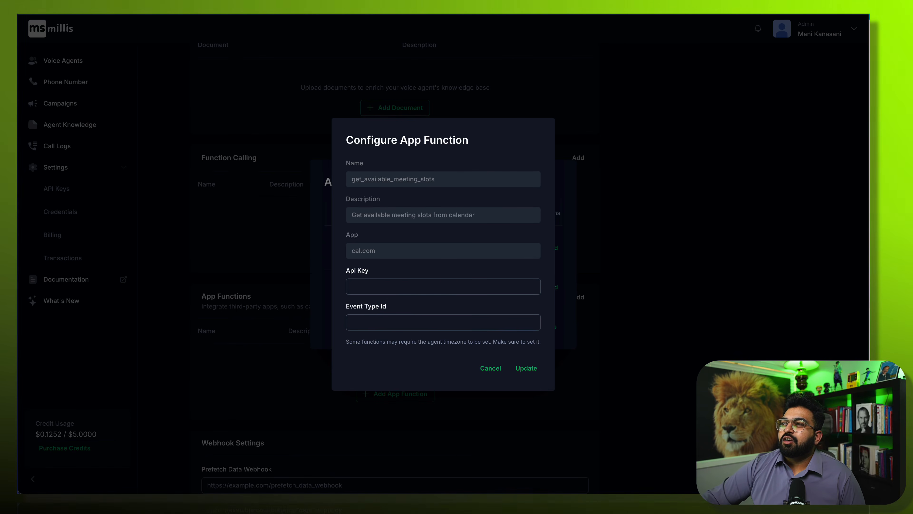
key(super+t)
key(super+l)
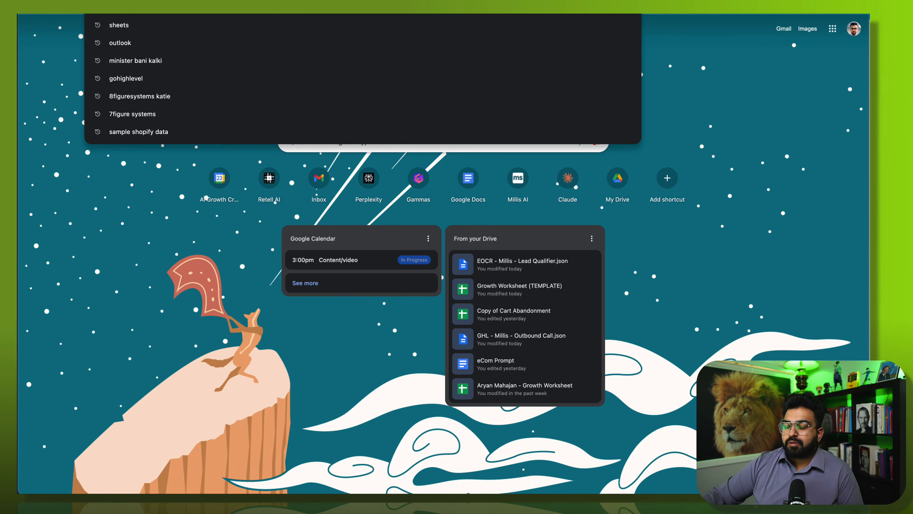
- Go to cal.com and open the app's Event Types page
text(ca)
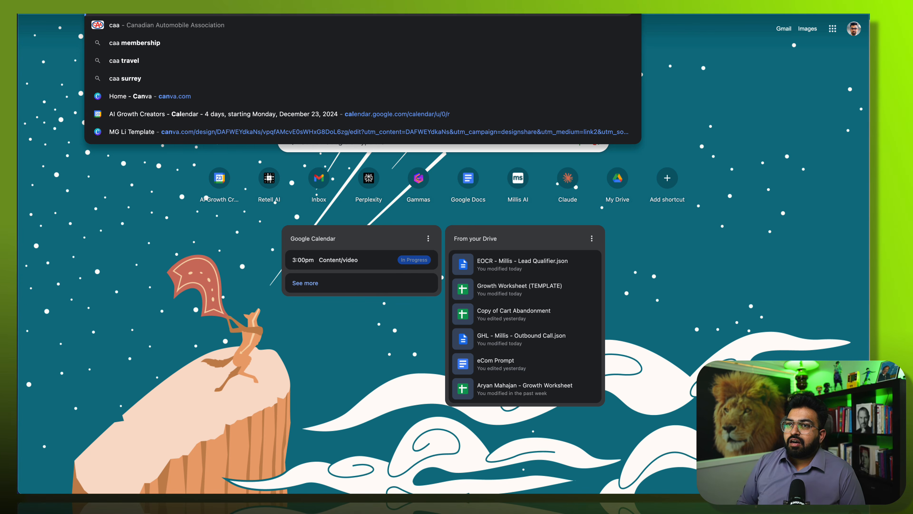
text(l.com)
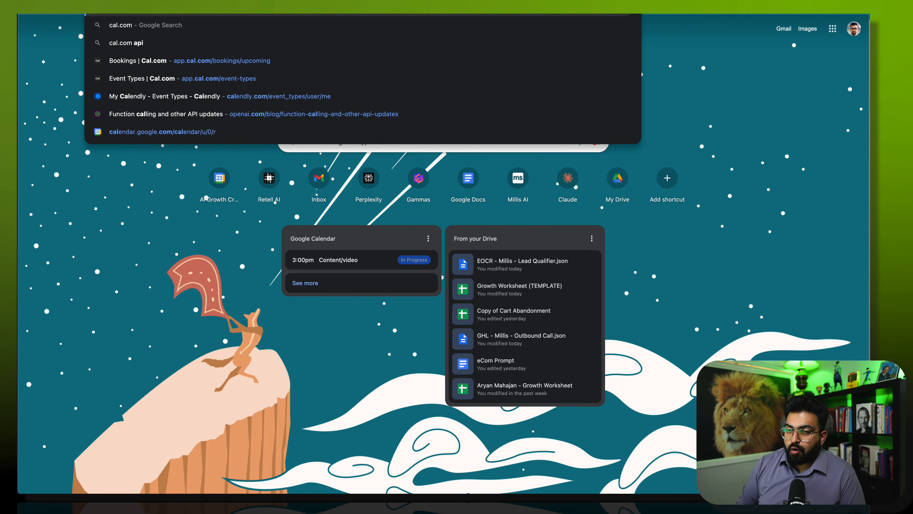
key(Return)
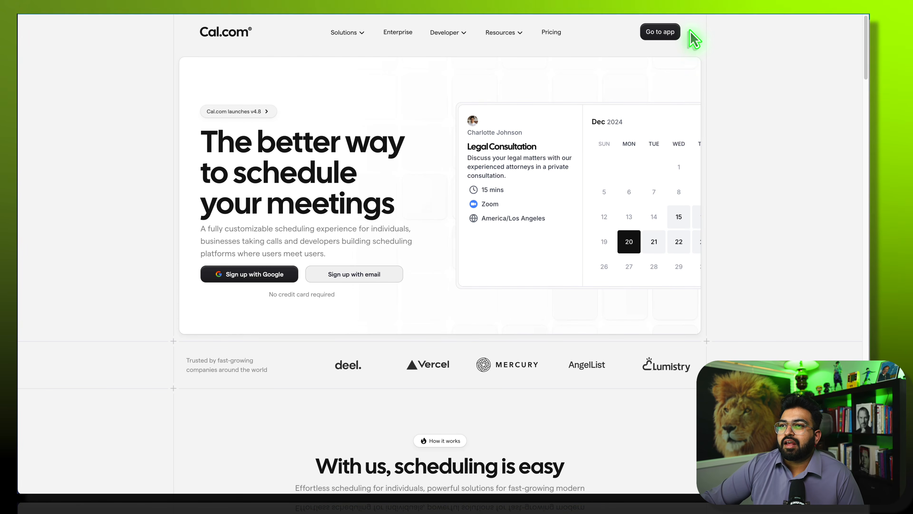
click(660, 31)
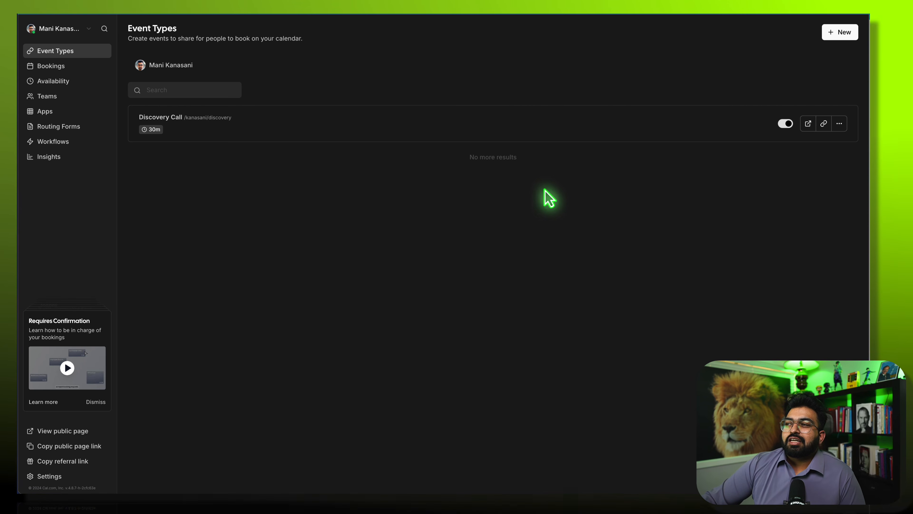
- Open the Cal.com App Store and browse the Calendar apps category
click(42, 106)
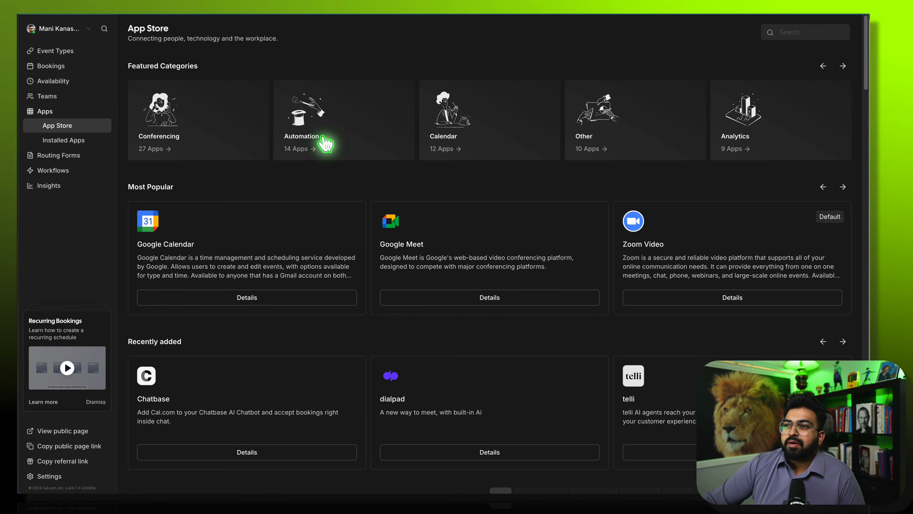
click(482, 146)
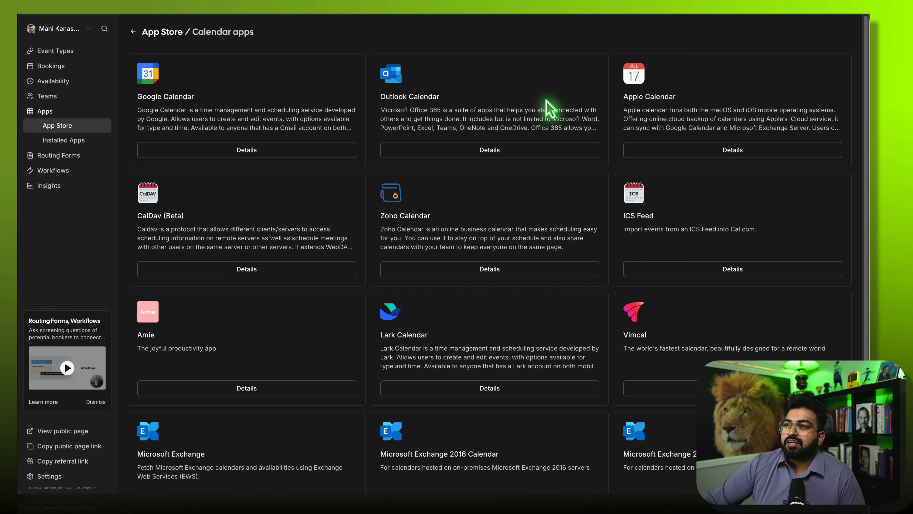
scroll(662, 162, down, 2)
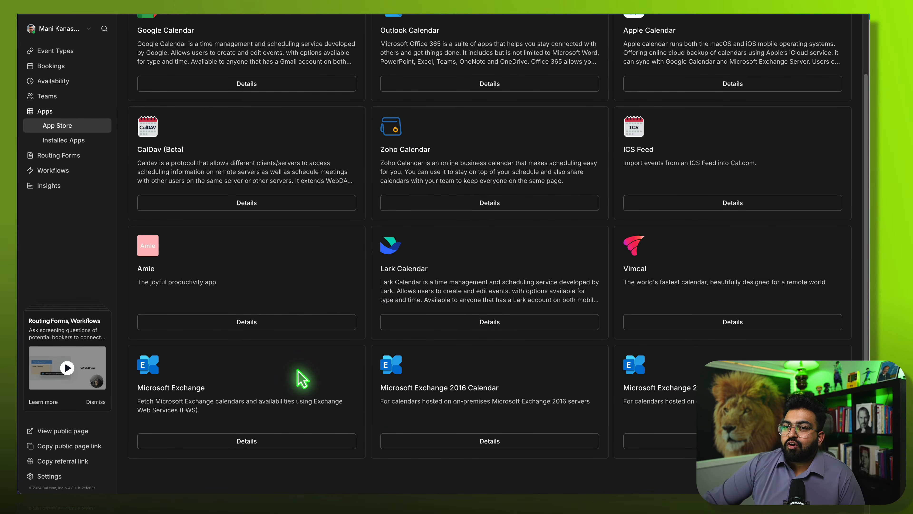
scroll(401, 306, up, 2)
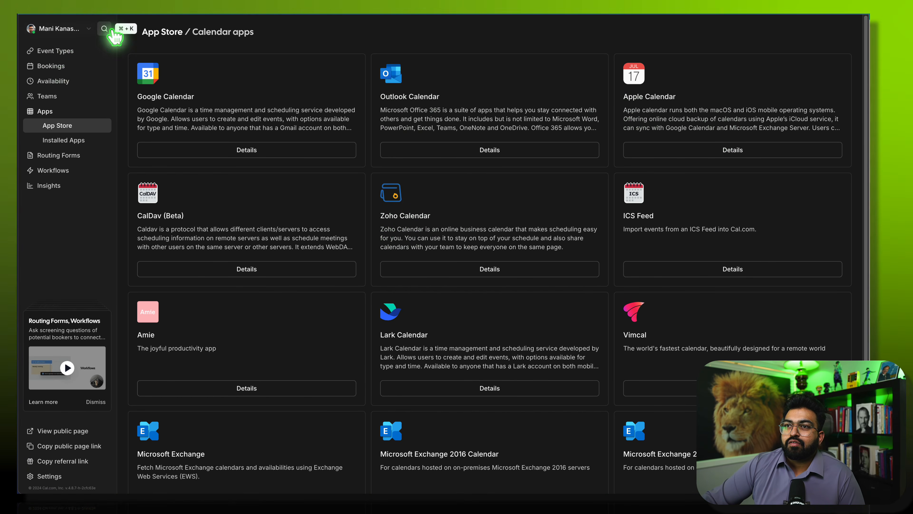
- Browse the Crm apps category from the App Store overview
click(135, 32)
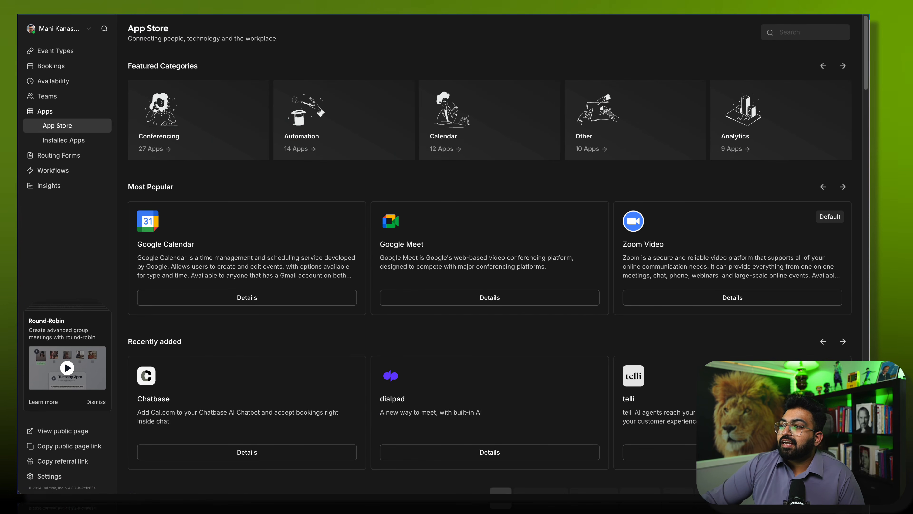
click(850, 70)
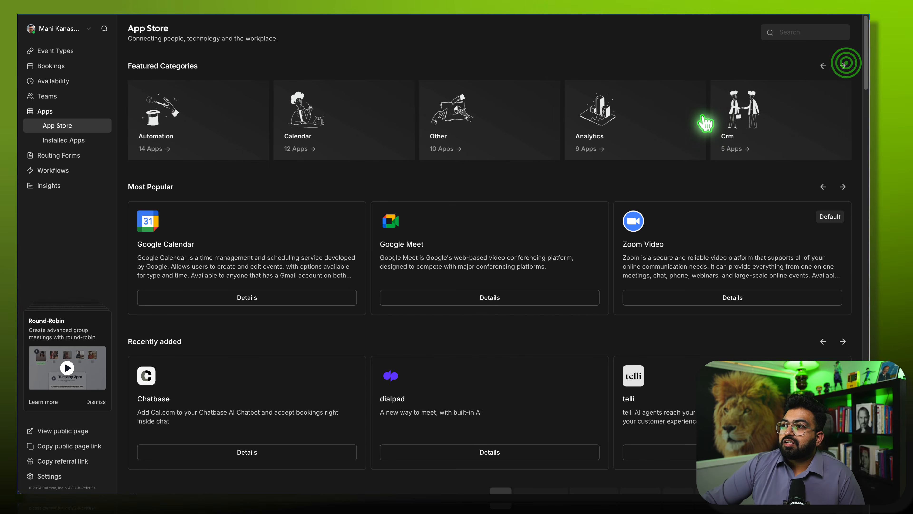
click(750, 126)
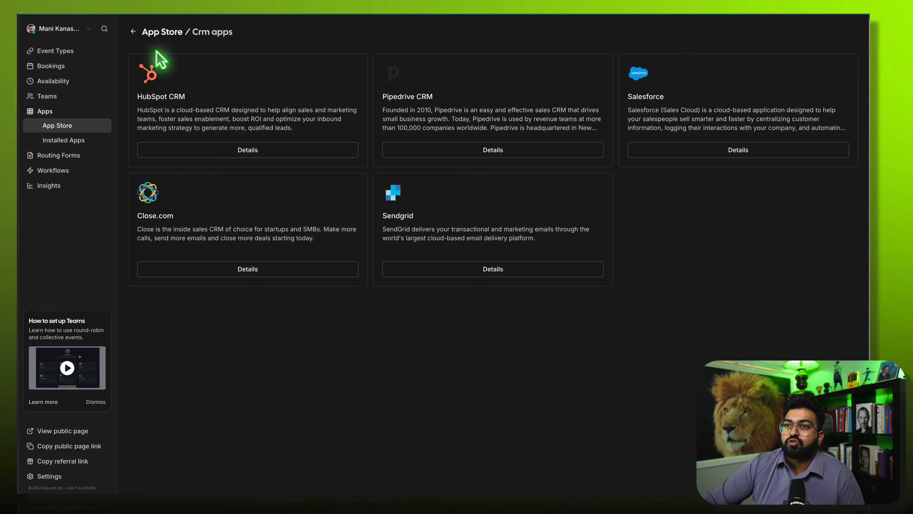
click(134, 31)
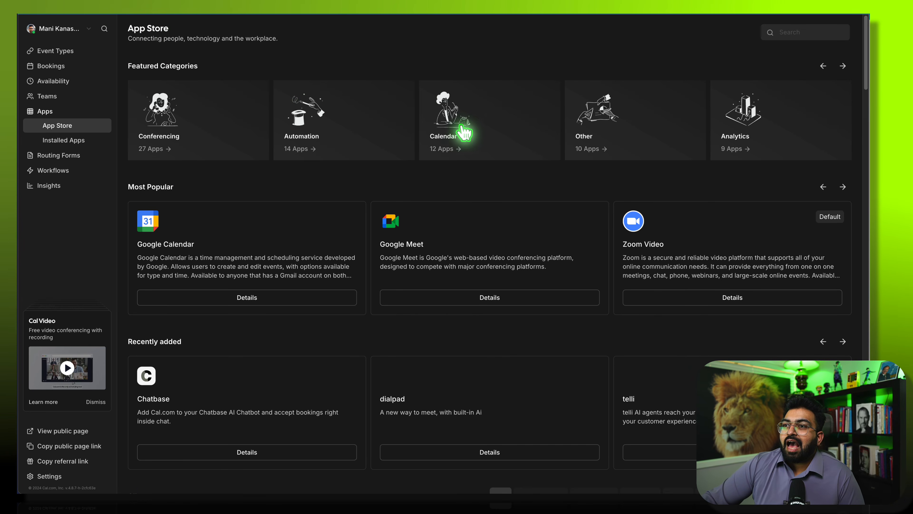
- Scroll through the Automation apps: Zapier, Make, WipeMyCal, n8n, Raycast, Routing Forms
click(367, 117)
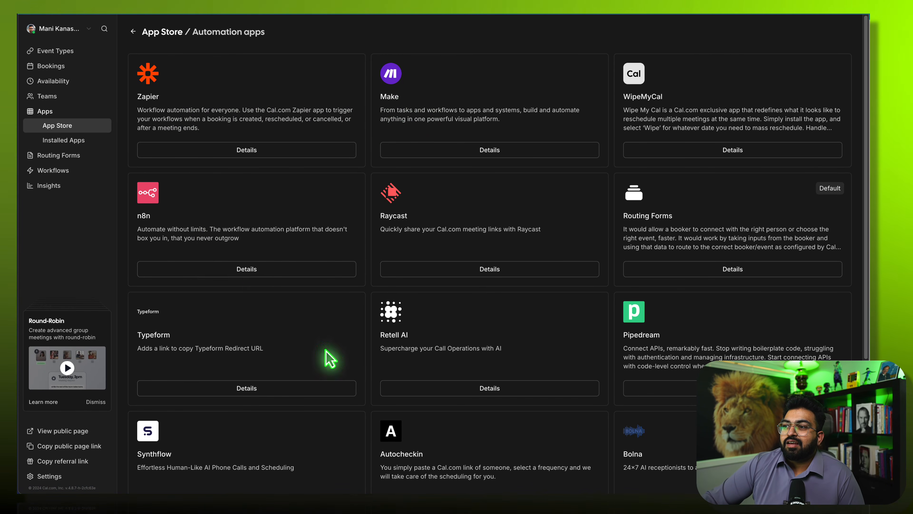
scroll(605, 301, down, 1)
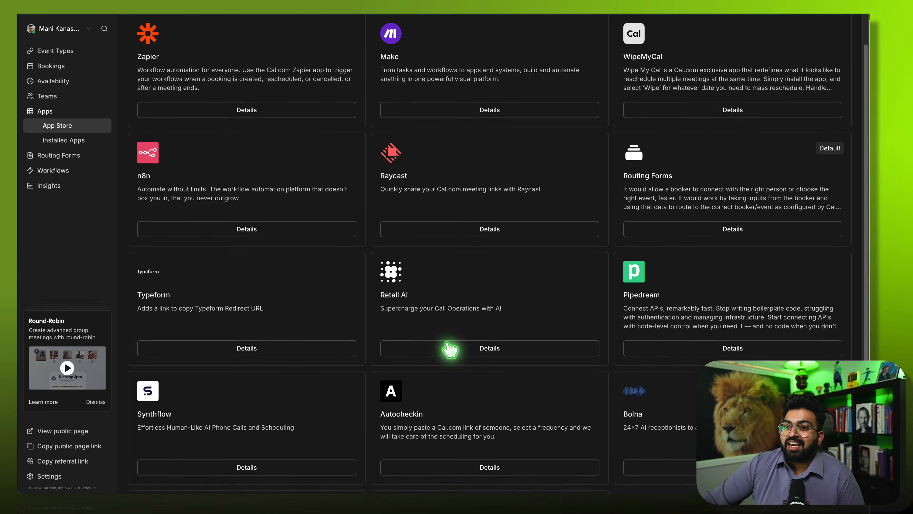
scroll(447, 342, down, 2)
scroll(461, 344, down, 2)
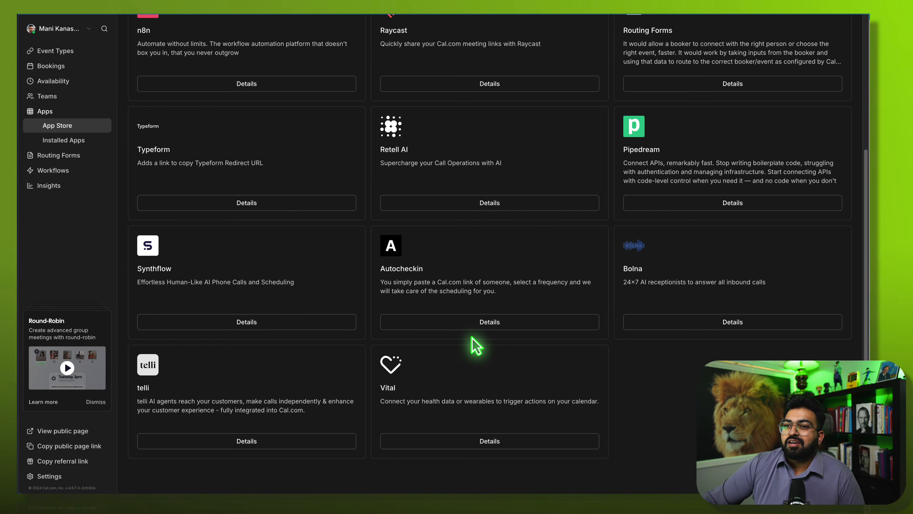
scroll(496, 351, up, 5)
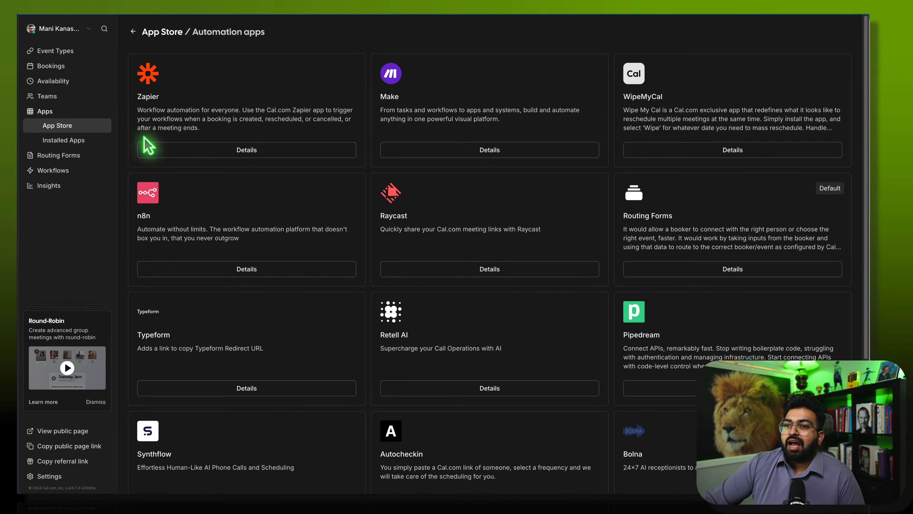
scroll(173, 416, down, 5)
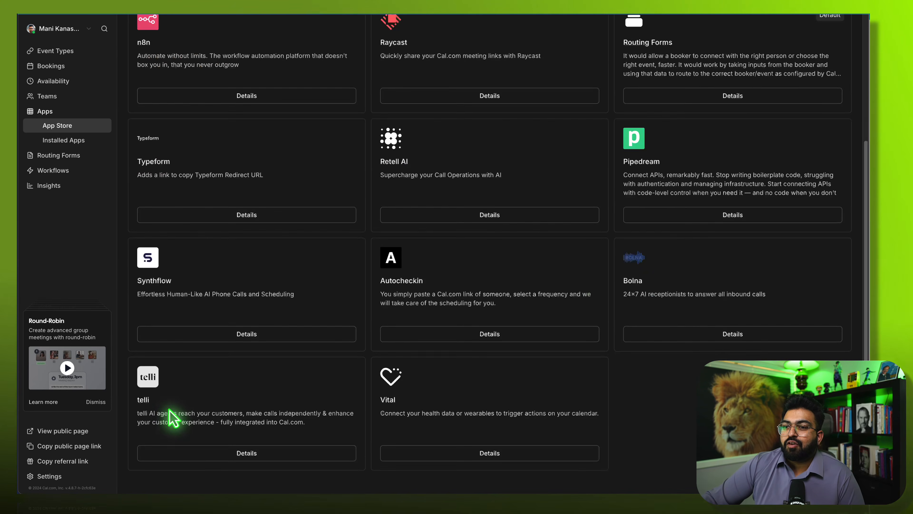
scroll(170, 412, up, 5)
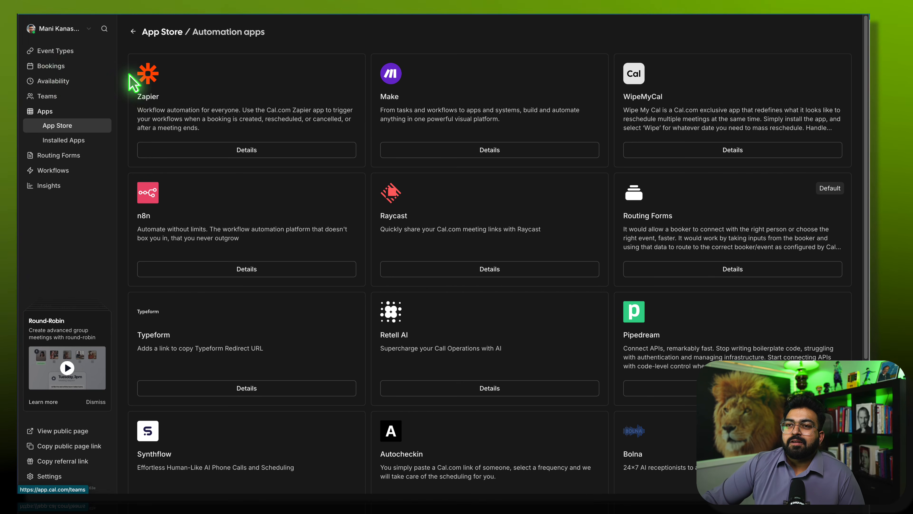
- Go from Event Types to Settings > API keys, showing the fwai, test and retell keys
click(71, 52)
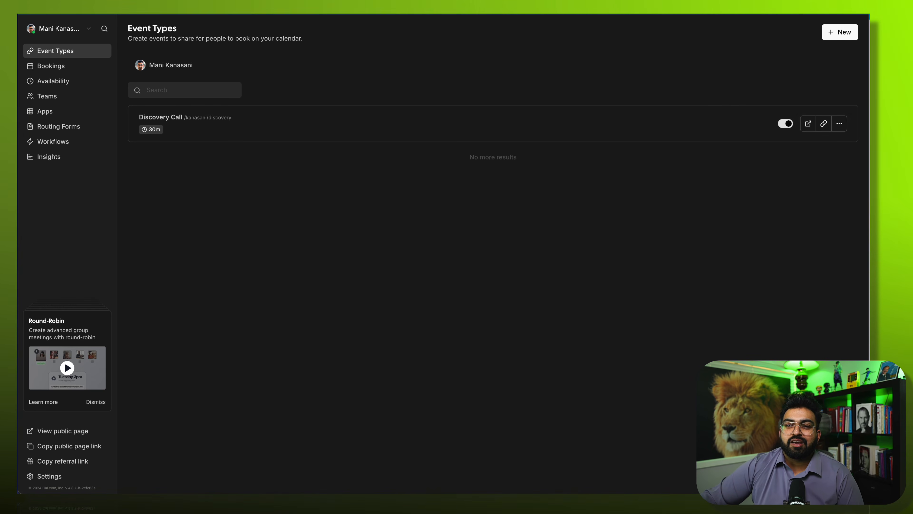
click(57, 477)
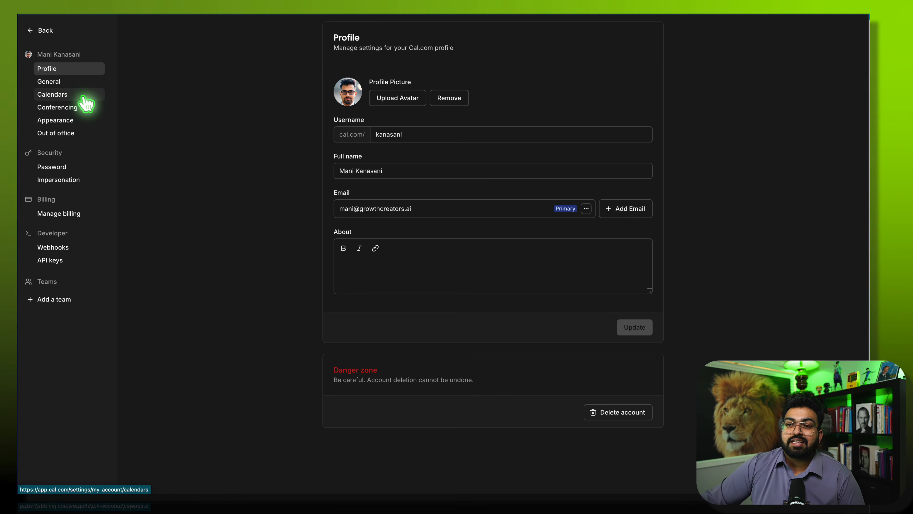
click(51, 259)
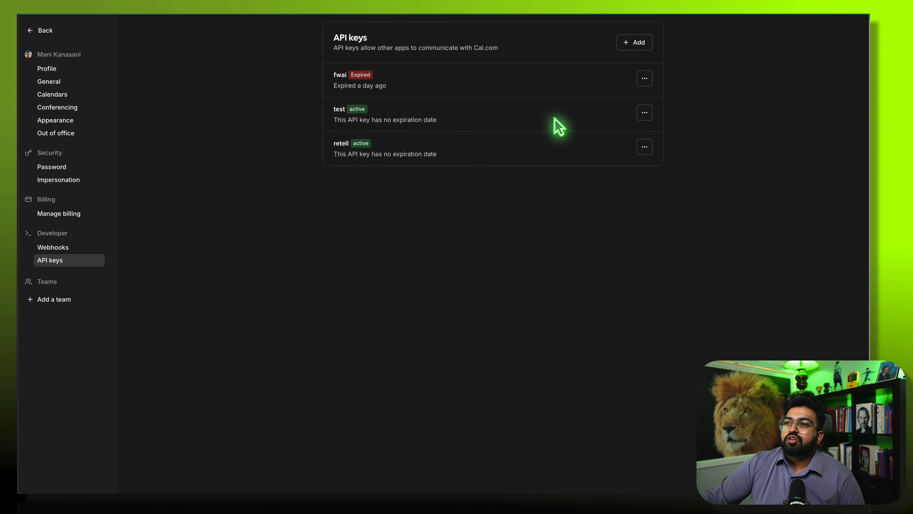
- Create a Cal.com API key named millis that expires in 7 days, save it, and copy it
click(645, 42)
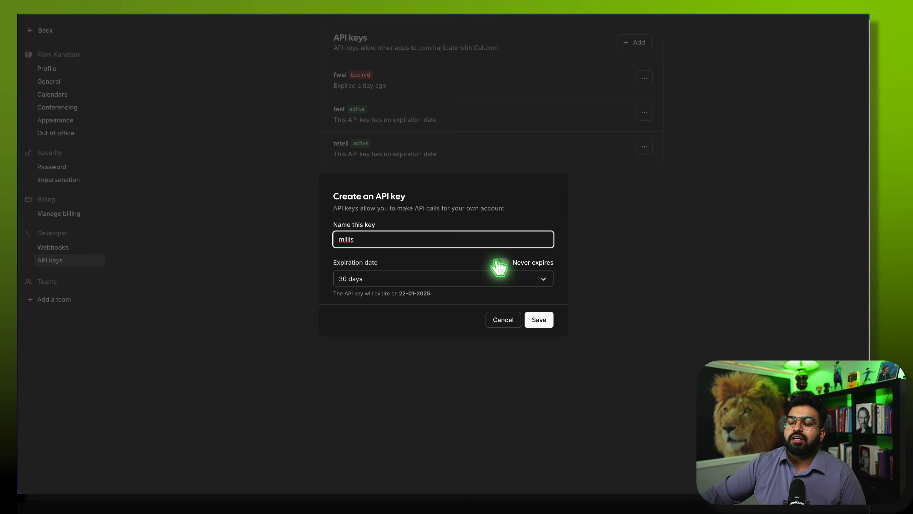
click(500, 264)
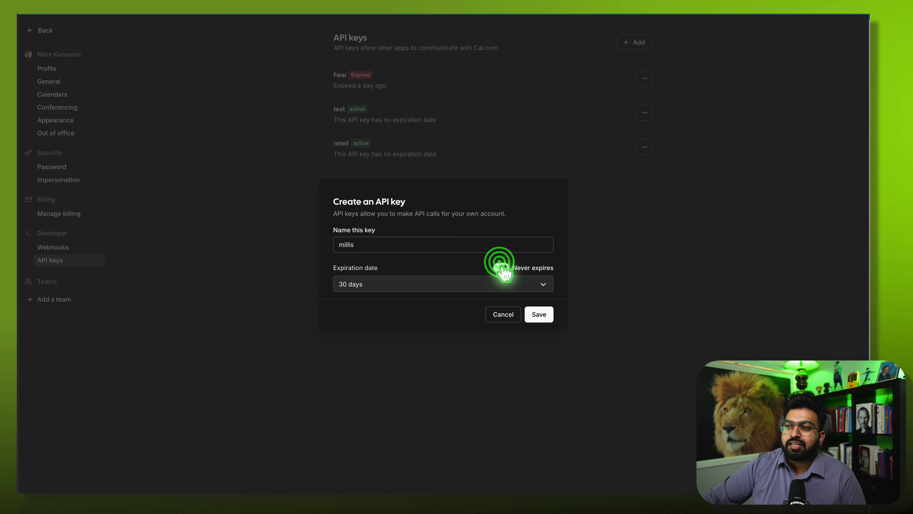
click(500, 267)
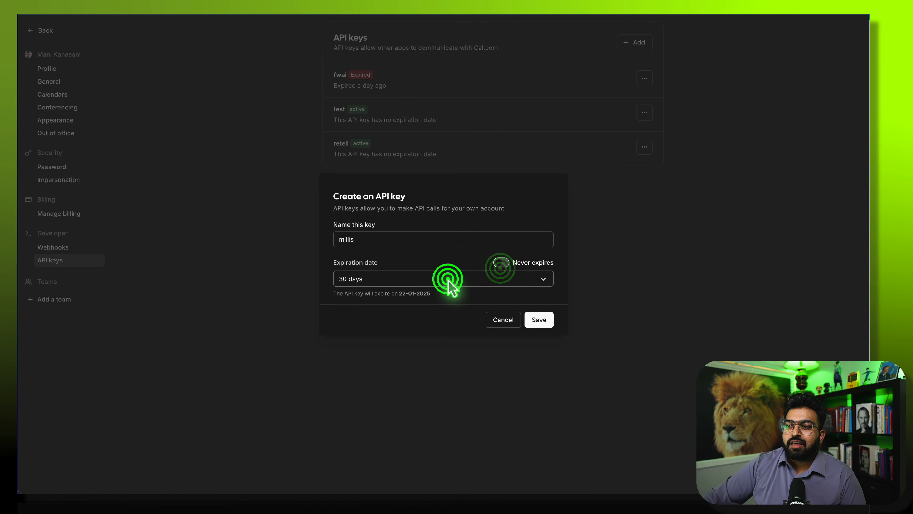
click(448, 279)
click(386, 298)
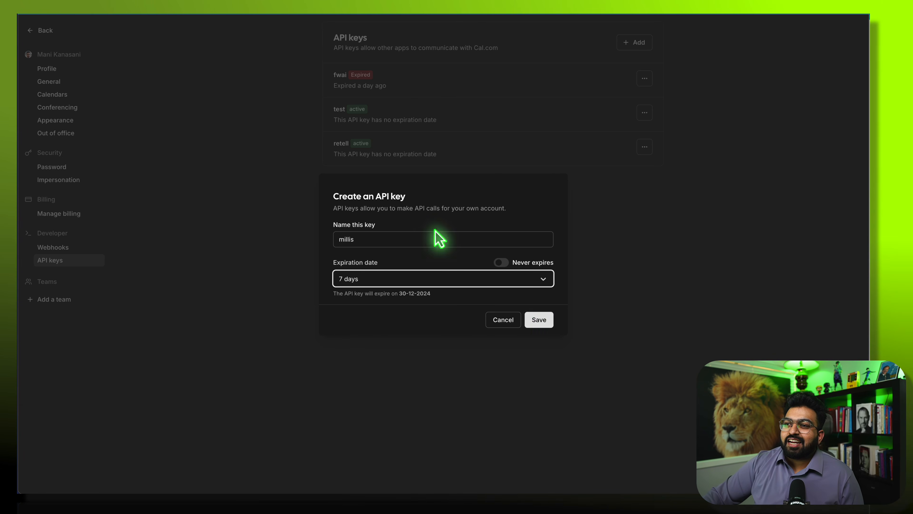
click(551, 319)
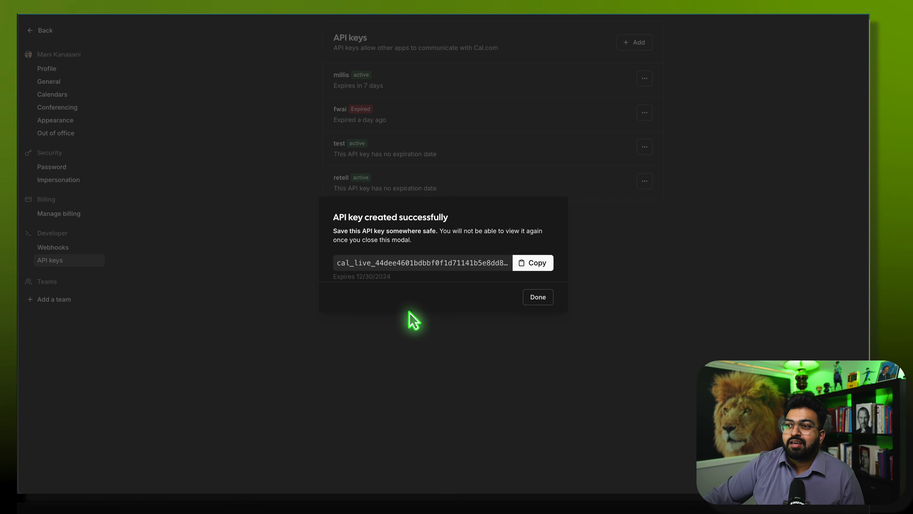
click(524, 265)
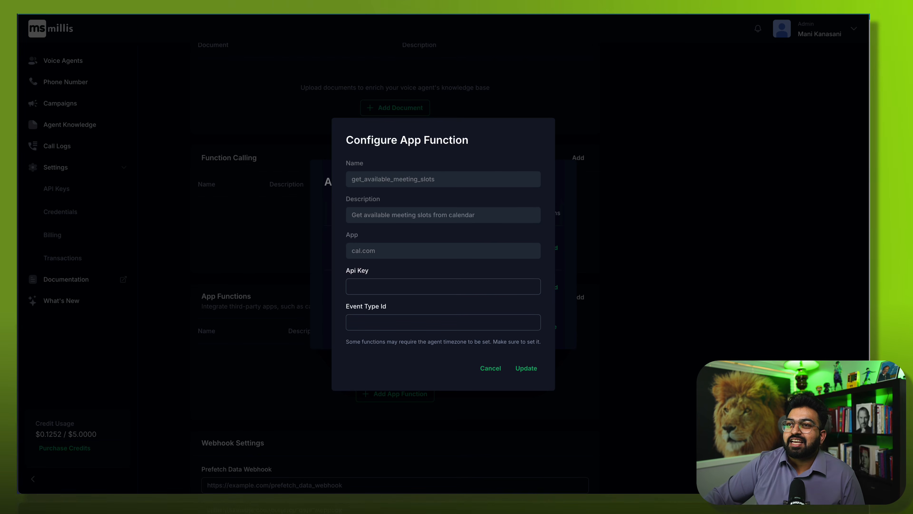
- Put the cursor in the Api Key field of the get_available_meeting_slots function dialog
click(366, 287)
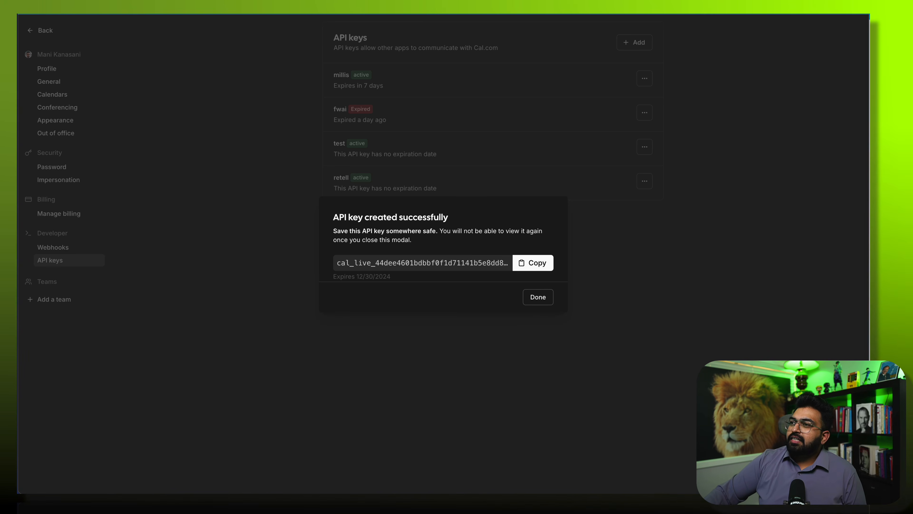
- From Event Types, add a new 'Dental Appointment' event with a 30-minute duration
click(539, 298)
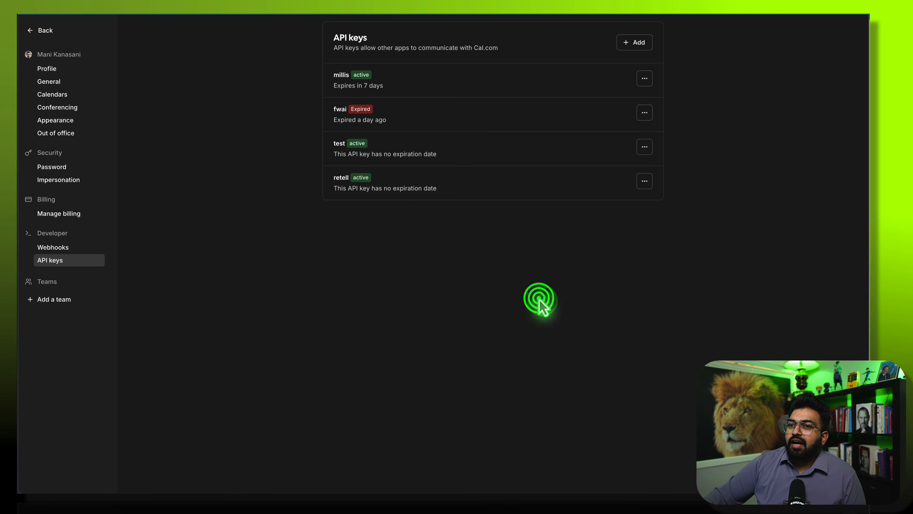
click(39, 32)
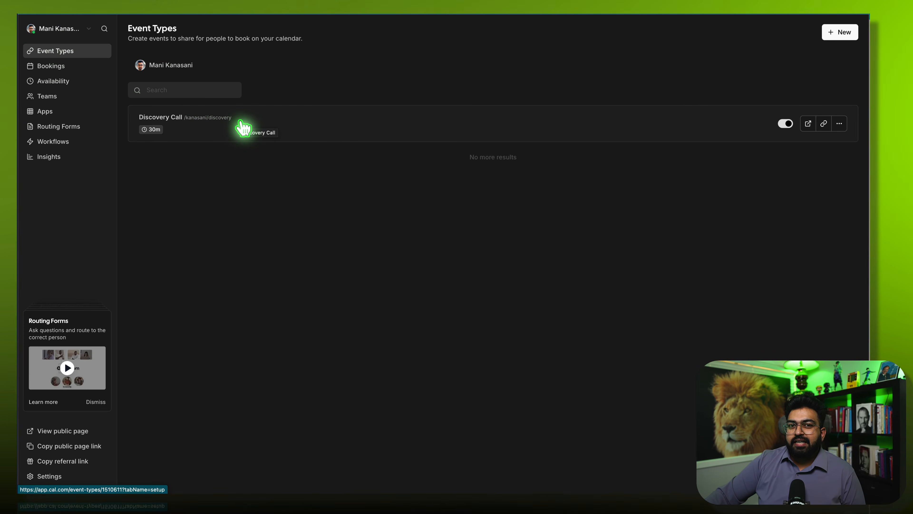
click(841, 32)
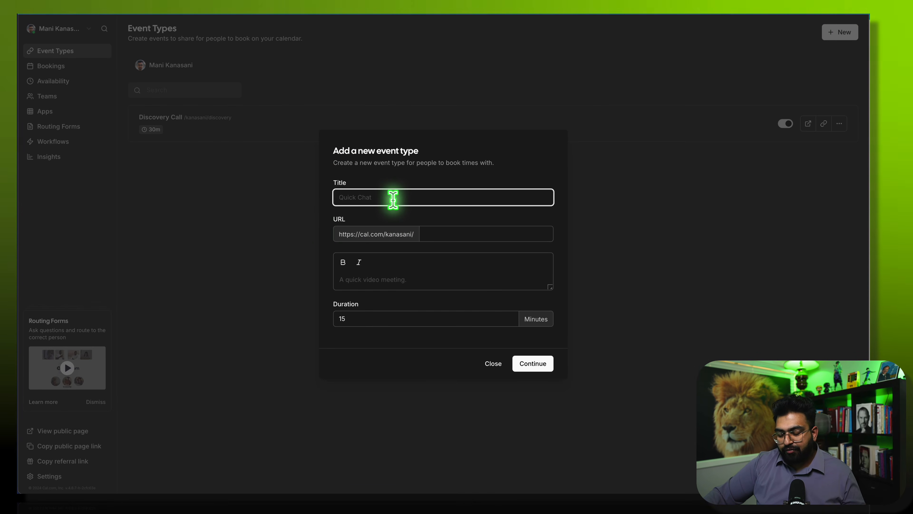
text(Dental Appointment)
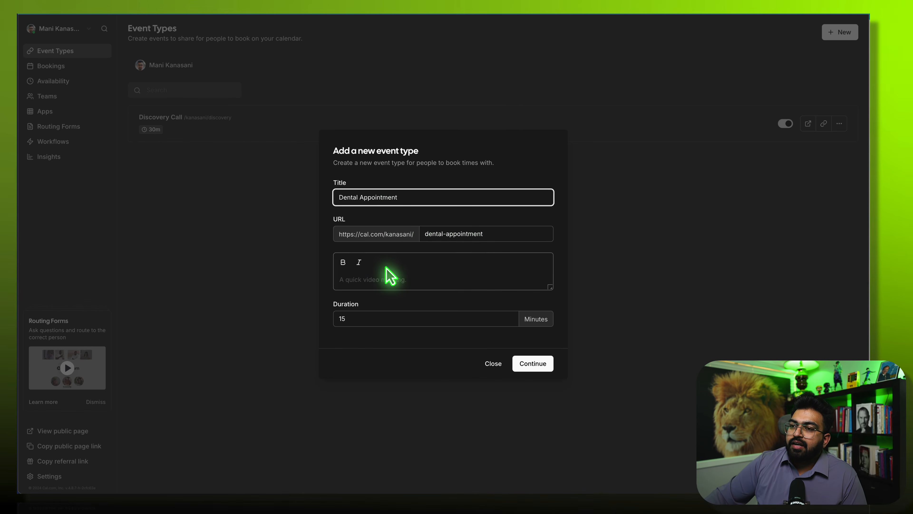
double_click(374, 323)
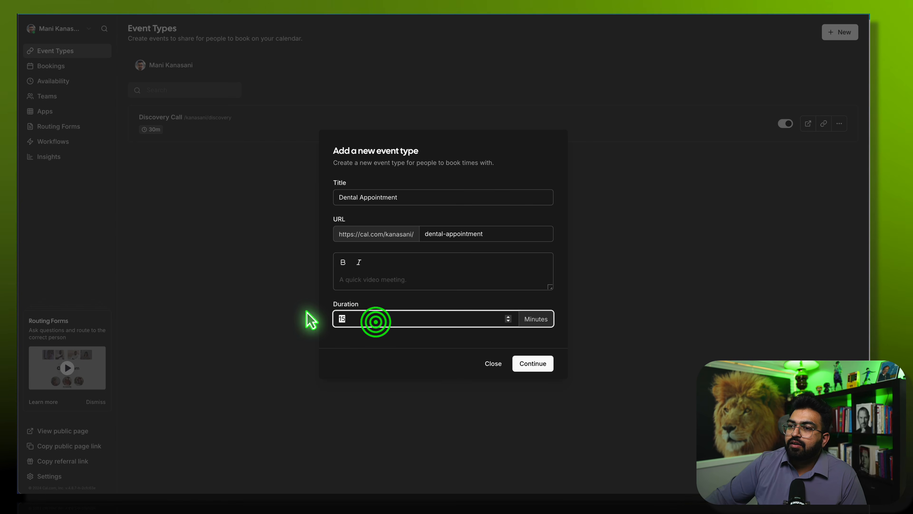
text(30)
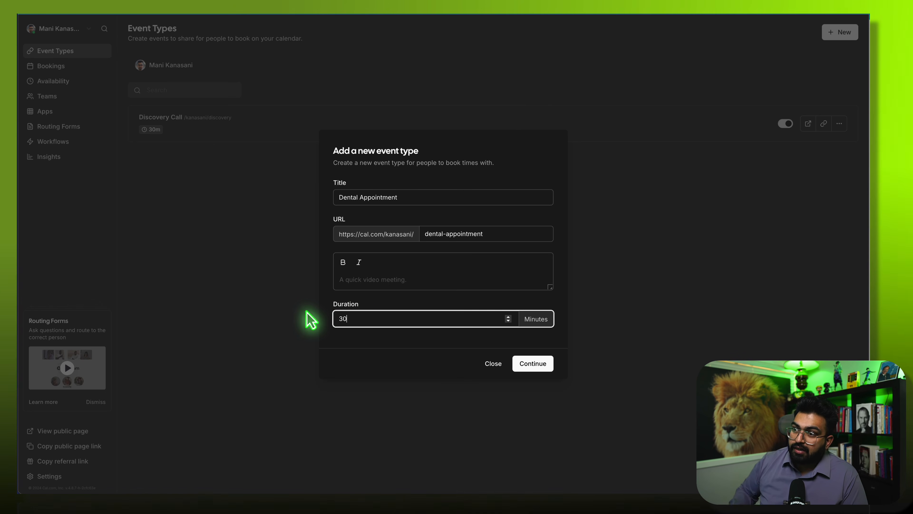
click(537, 363)
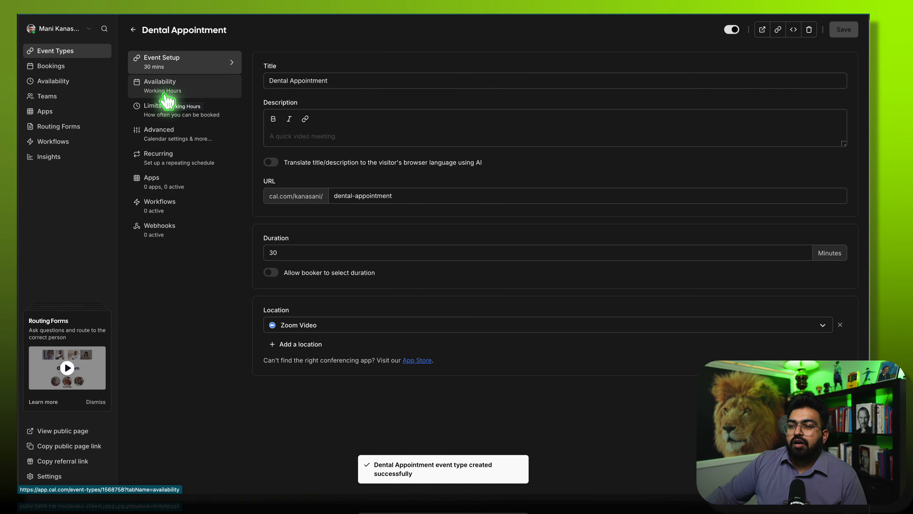
- Set the Dental Appointment location to In Person (Organizer Address) at 123 Main St
click(351, 324)
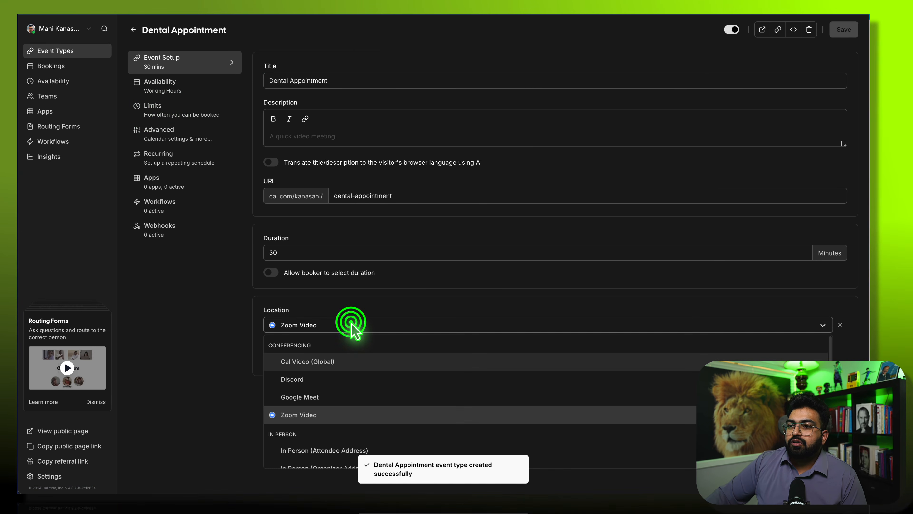
scroll(347, 428, down, 3)
scroll(347, 437, up, 1)
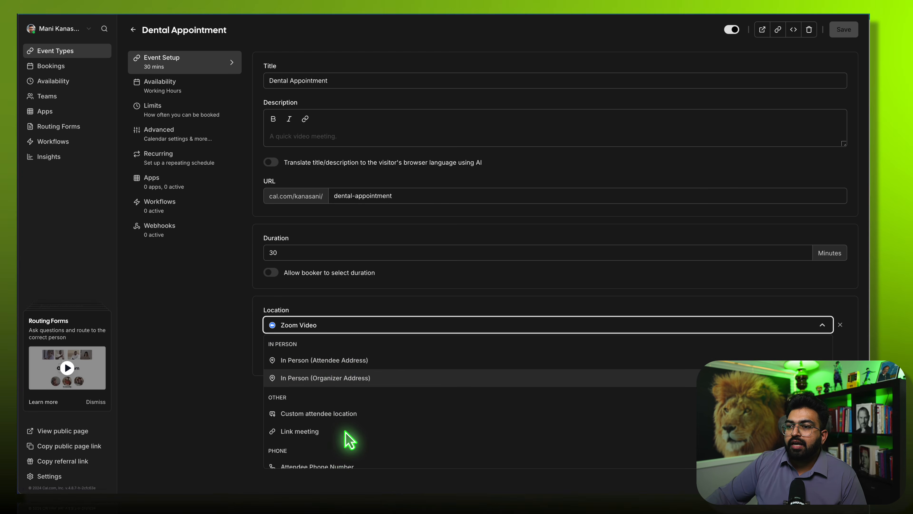
click(359, 378)
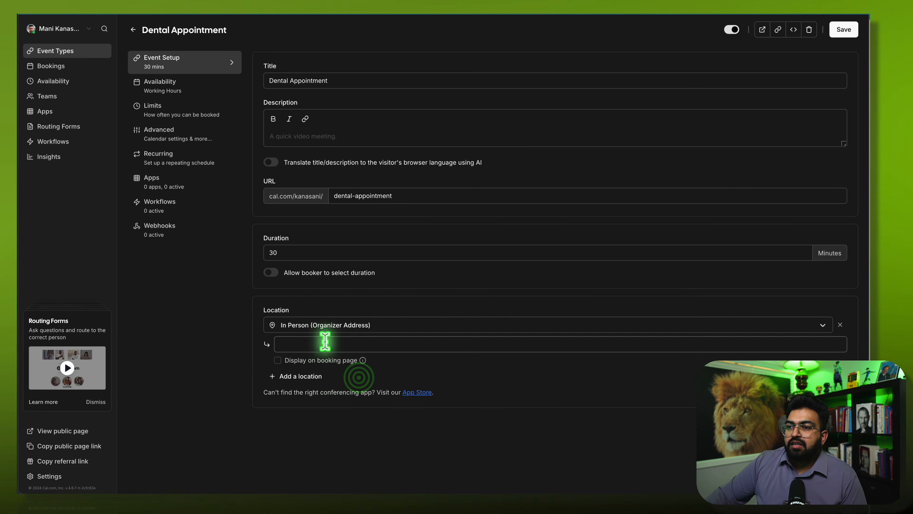
click(324, 344)
text(1)
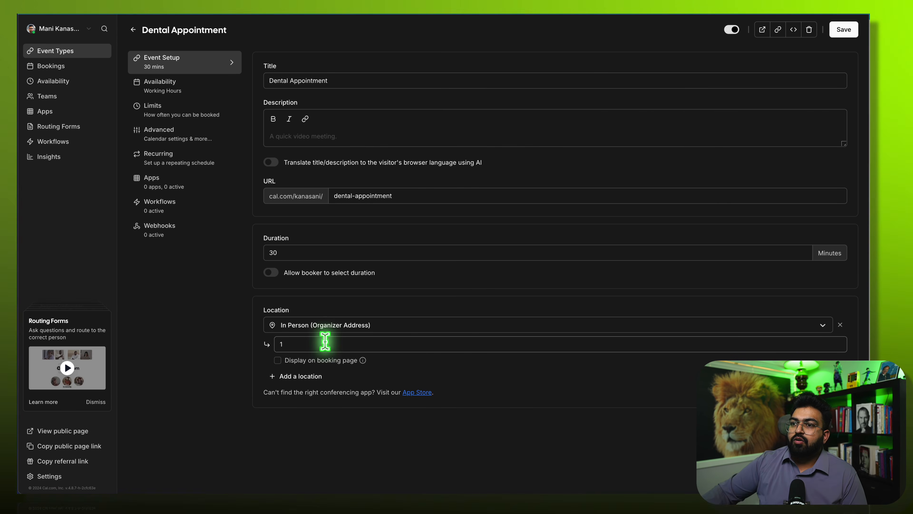
click(317, 343)
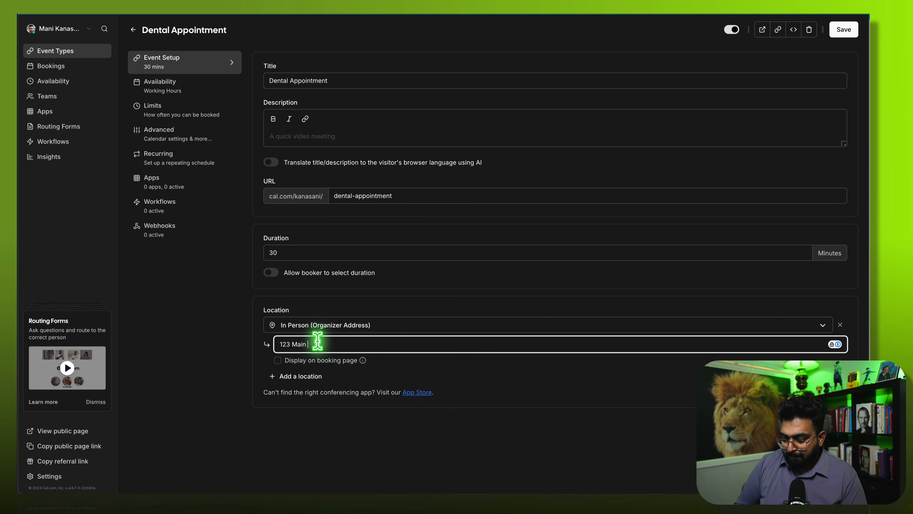
click(329, 433)
click(280, 357)
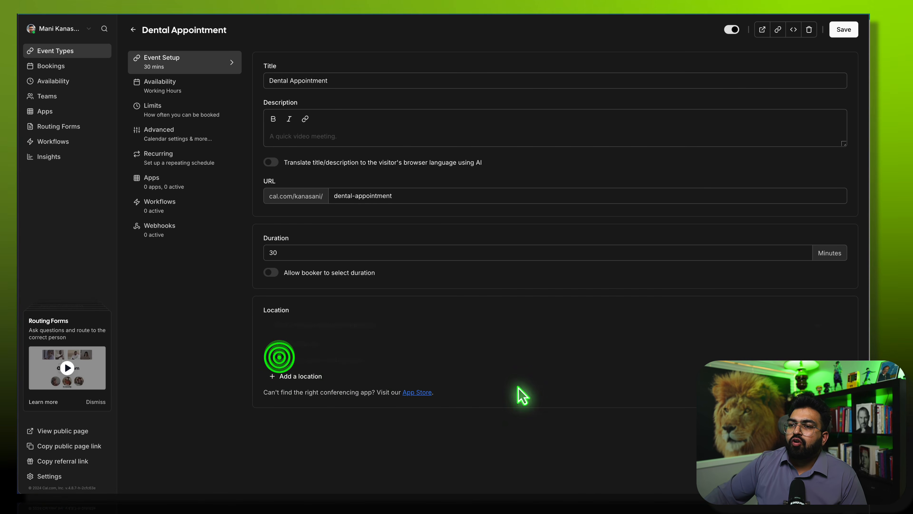
- Review the event's Availability working hours and Limits booking settings, then go to Advanced
click(182, 89)
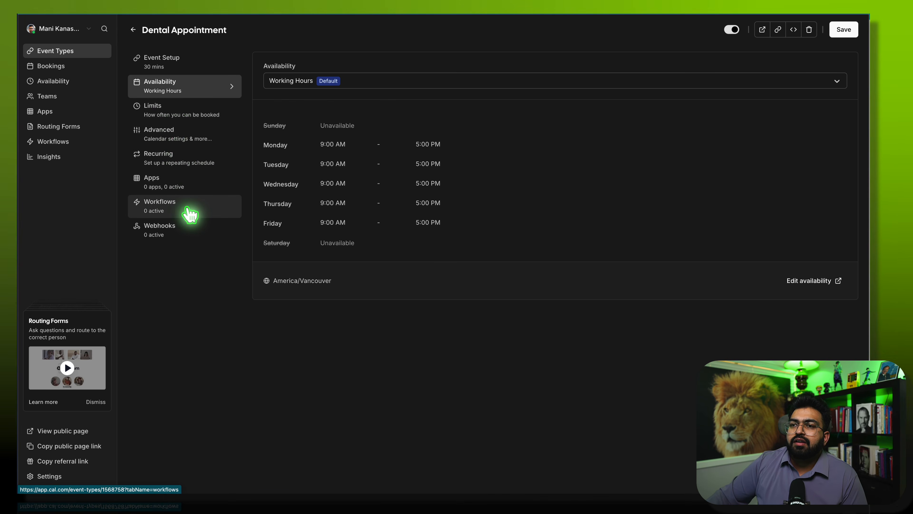
click(177, 107)
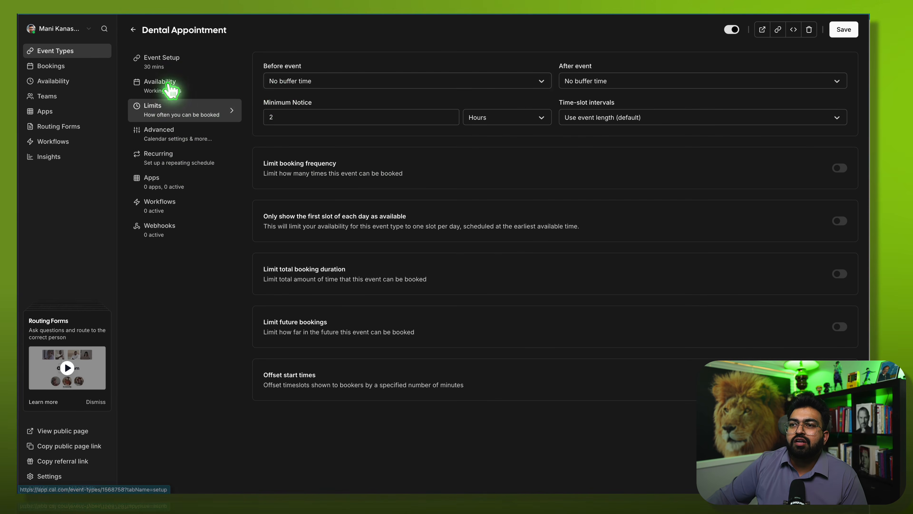
click(182, 138)
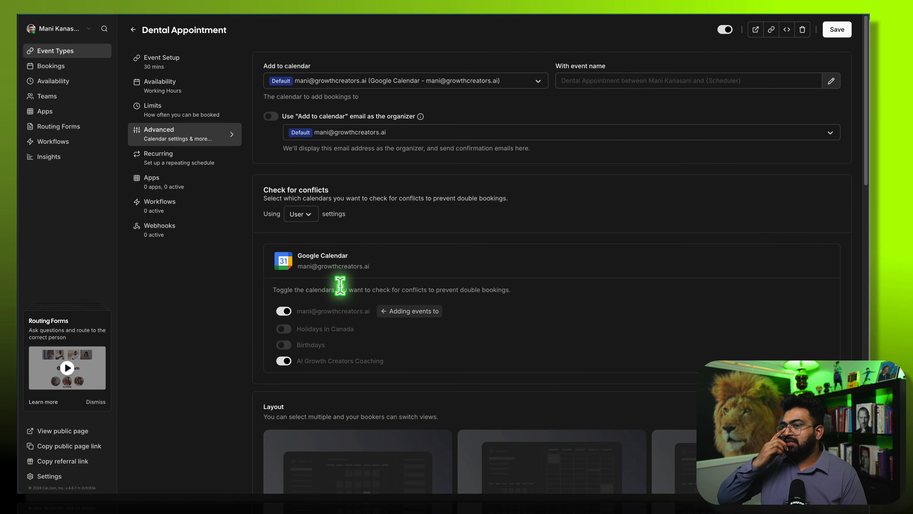
- Add a required Phone-type booking question with identifier and label 'phone'
scroll(347, 322, down, 3)
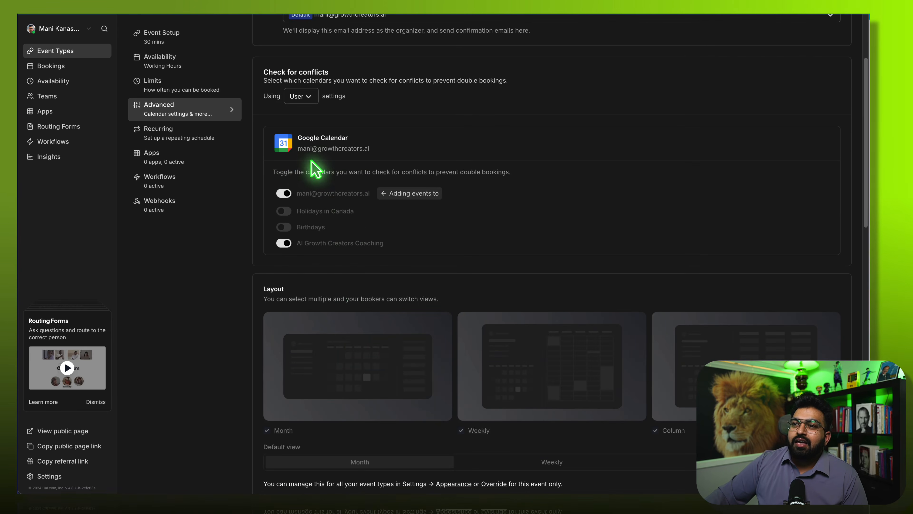
scroll(373, 312, down, 11)
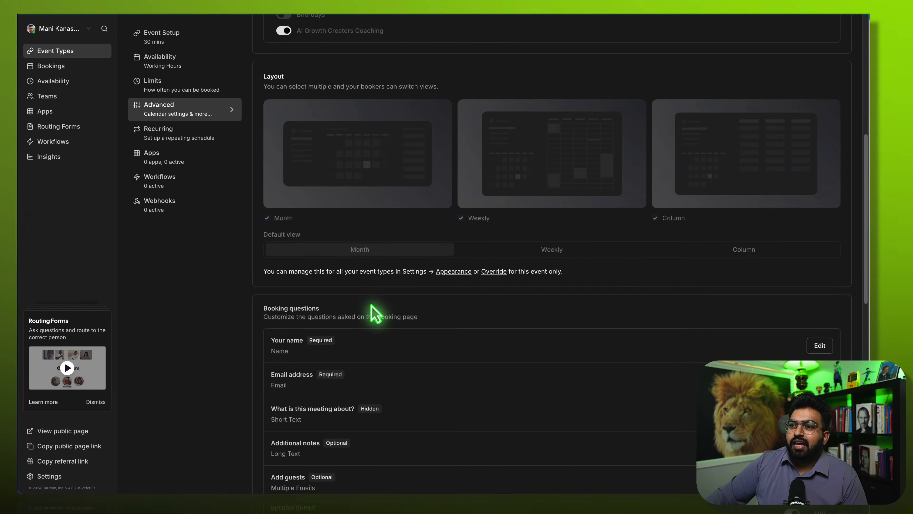
scroll(413, 252, down, 2)
scroll(414, 248, up, 4)
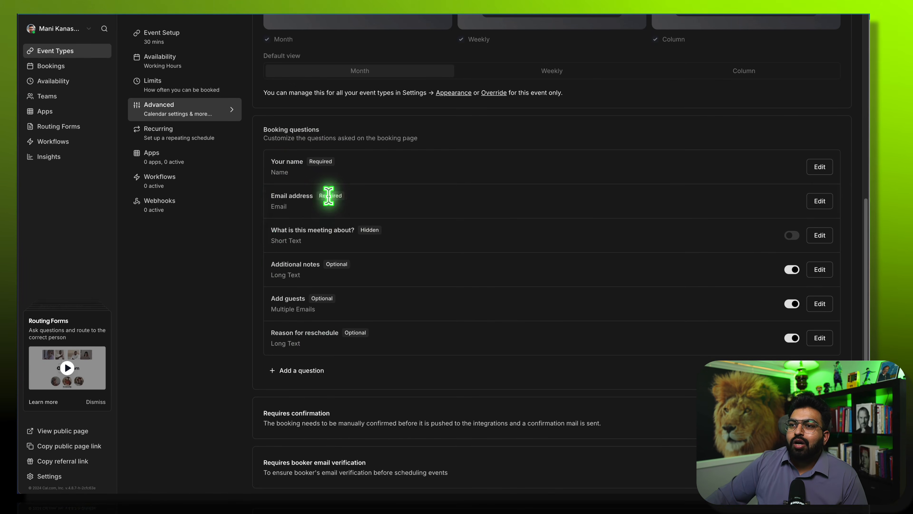
click(311, 373)
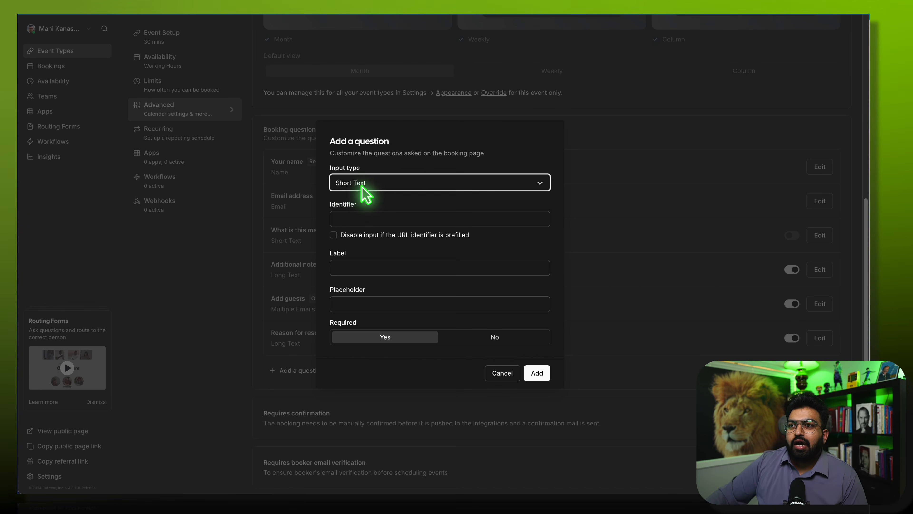
click(381, 179)
click(352, 216)
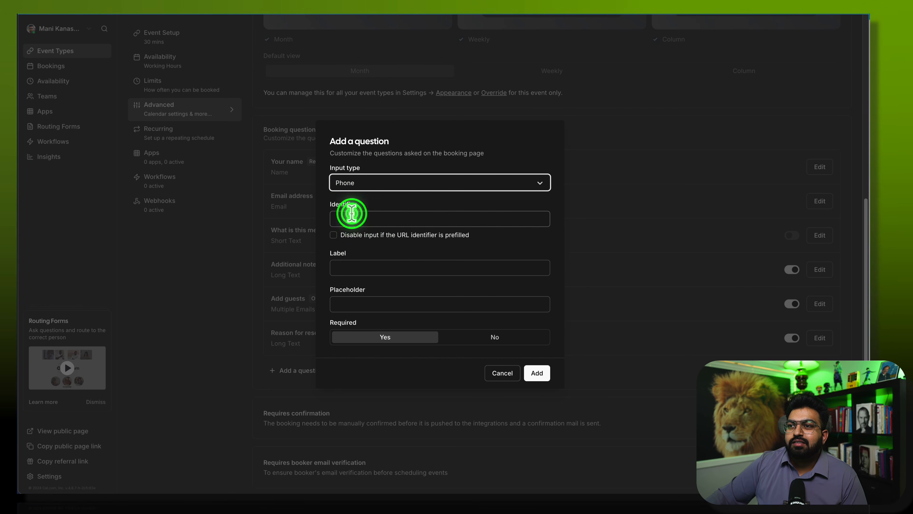
click(365, 223)
text(p-)
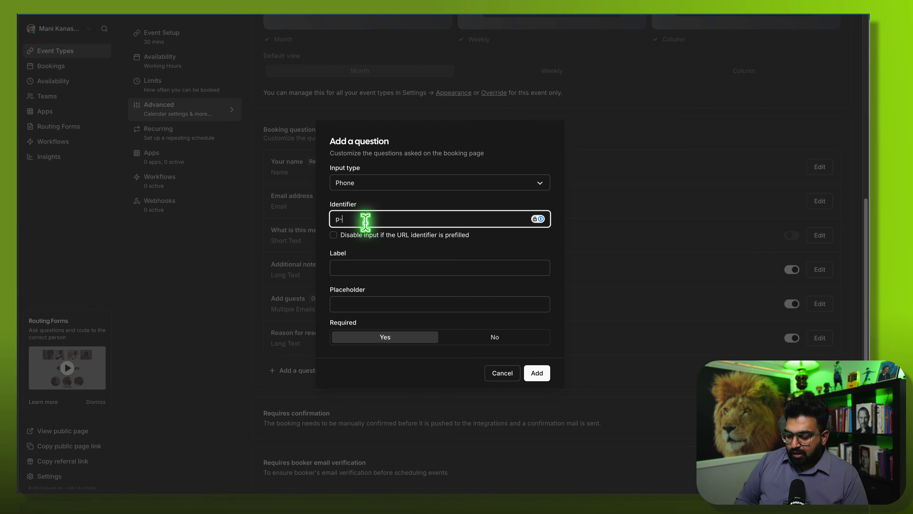
key(BackSpace)
key(BackSpace)
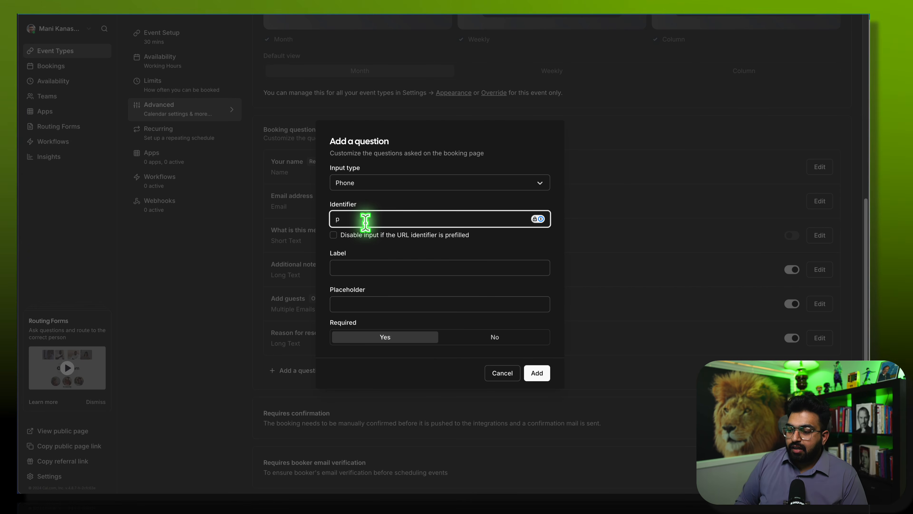
text(hone)
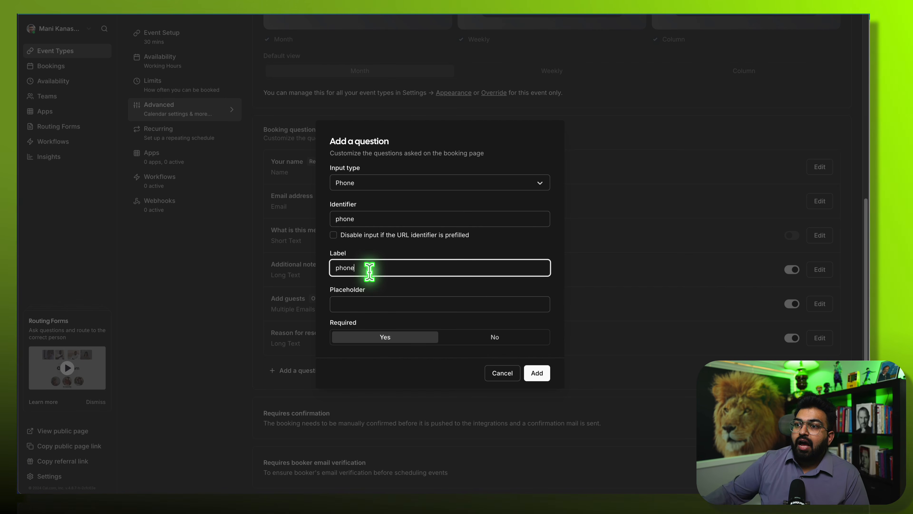
click(542, 375)
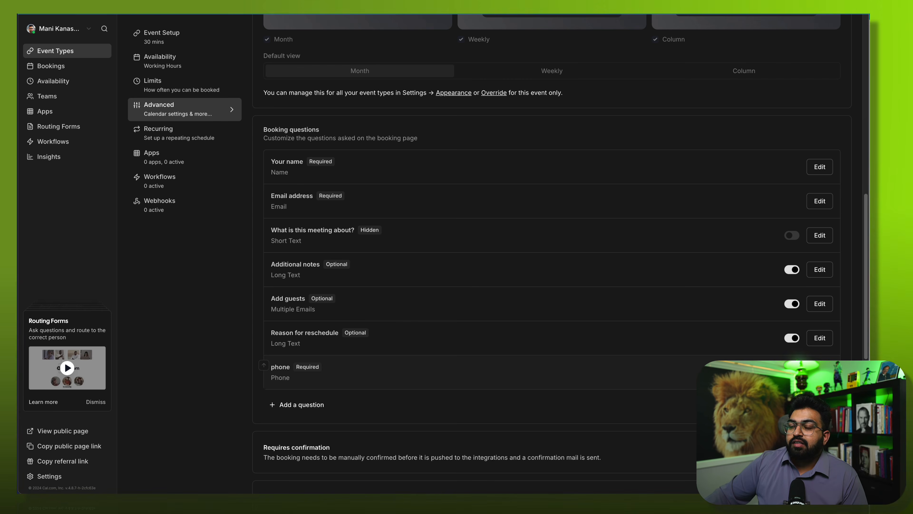
- Select the event type ID 1568758 in the Dental Appointment page URL and copy it
scroll(418, 398, up, 8)
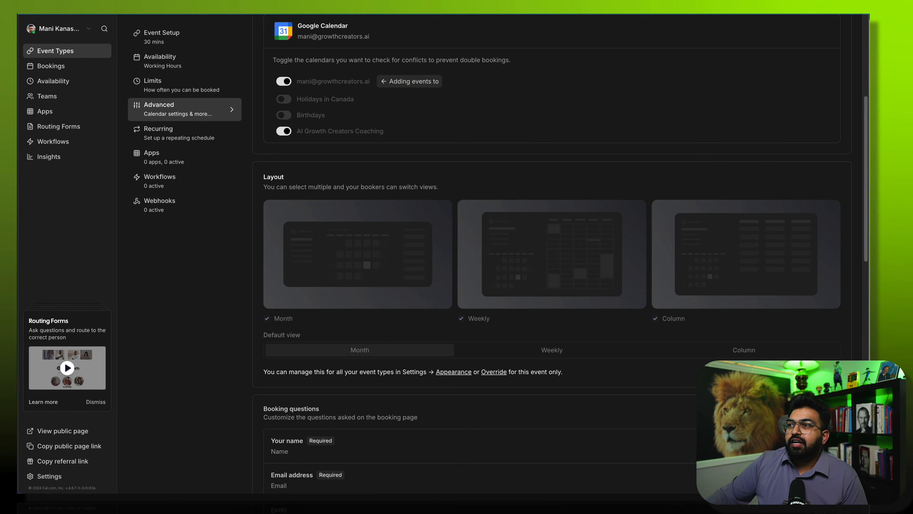
key(super+l)
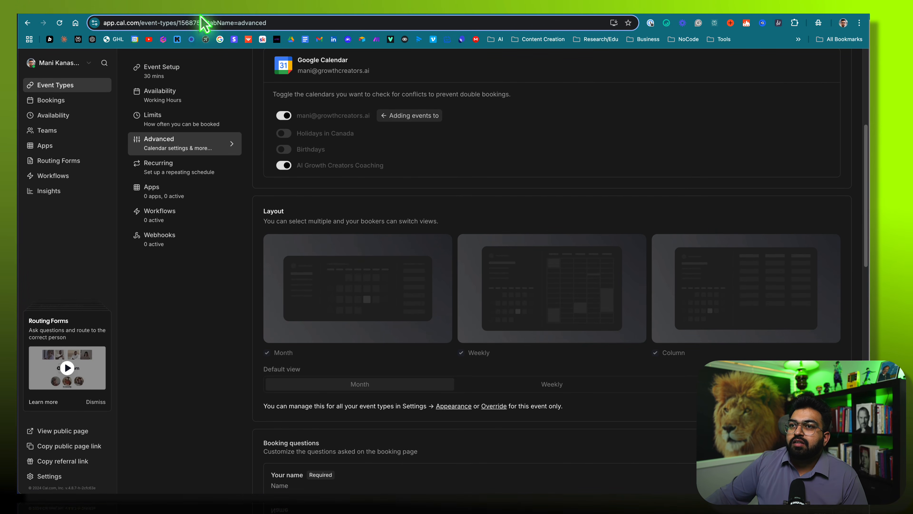
click(204, 23)
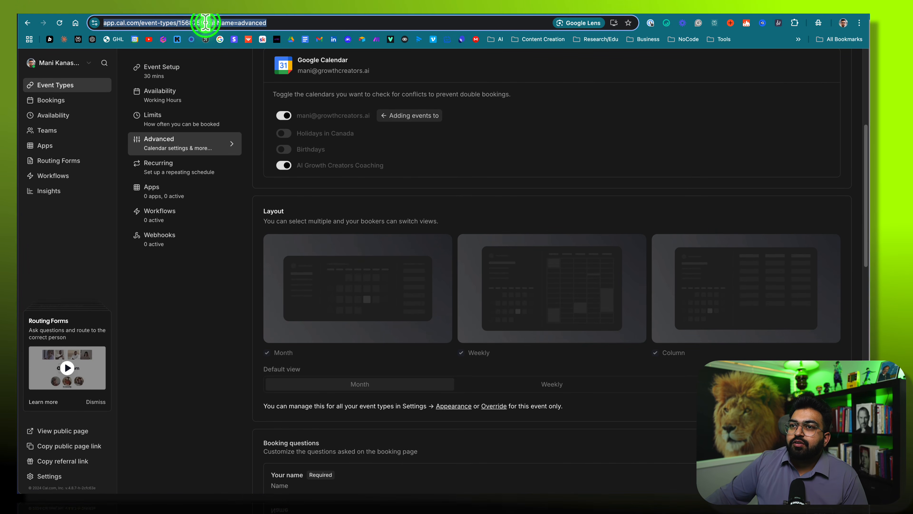
click(191, 23)
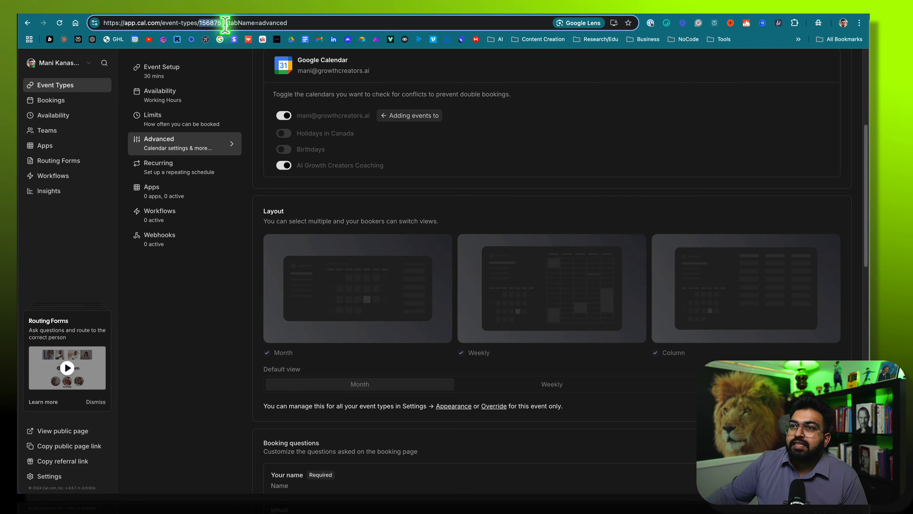
drag(224, 23, 227, 23)
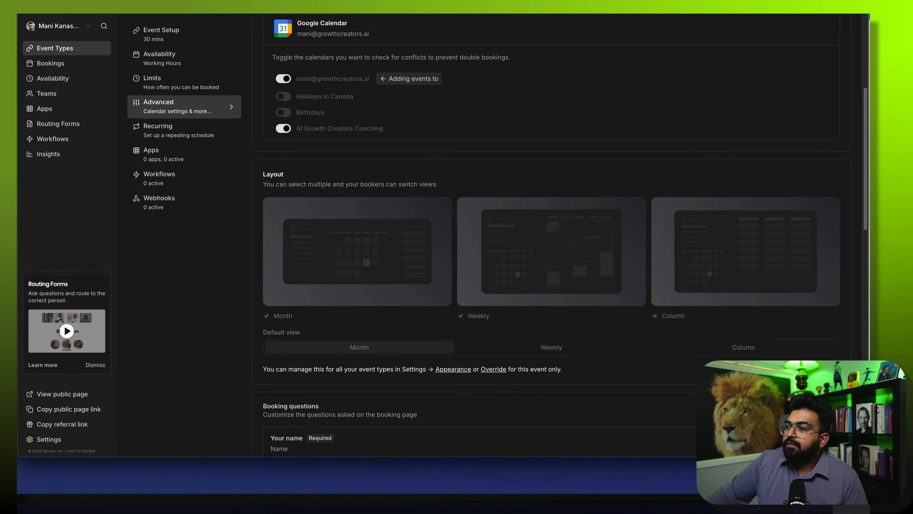
drag(869, 456, 873, 494)
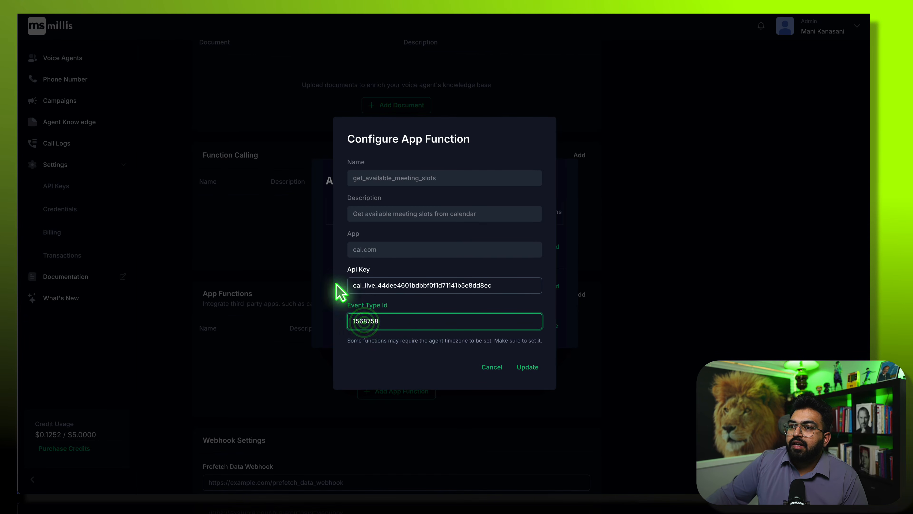
- Update get_available_meeting_slots, then add book_meeting_slot with the API key, event type 1568758, and email contact
click(541, 368)
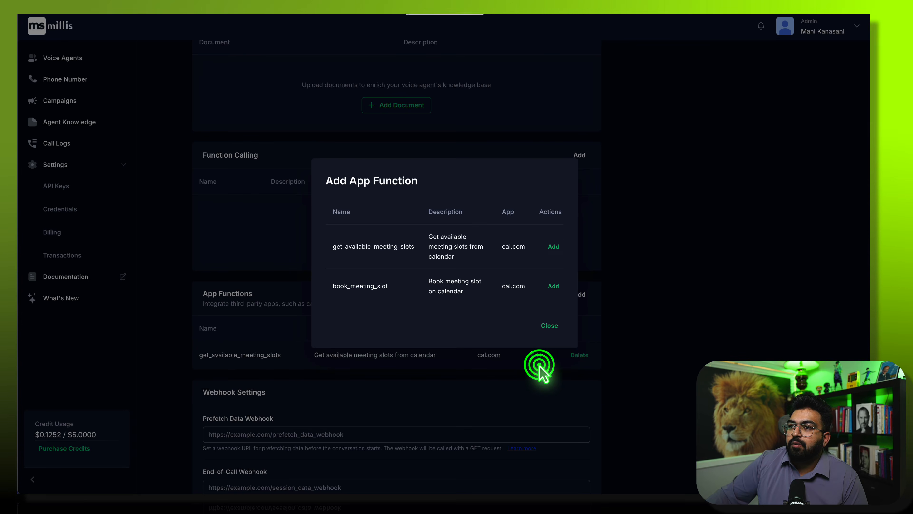
click(553, 285)
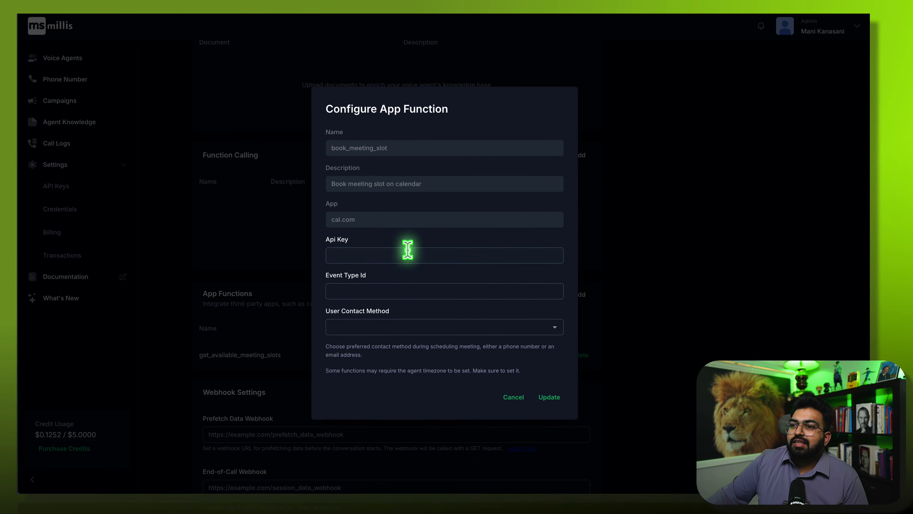
click(405, 260)
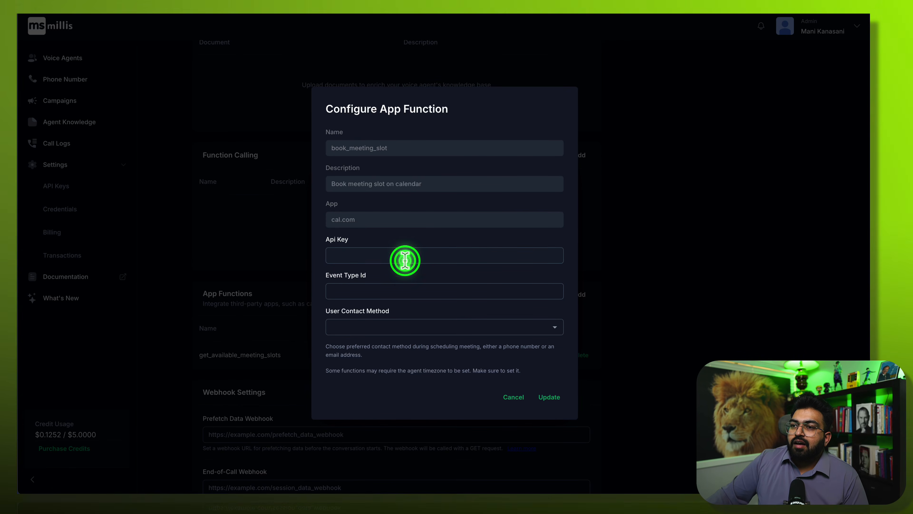
click(357, 285)
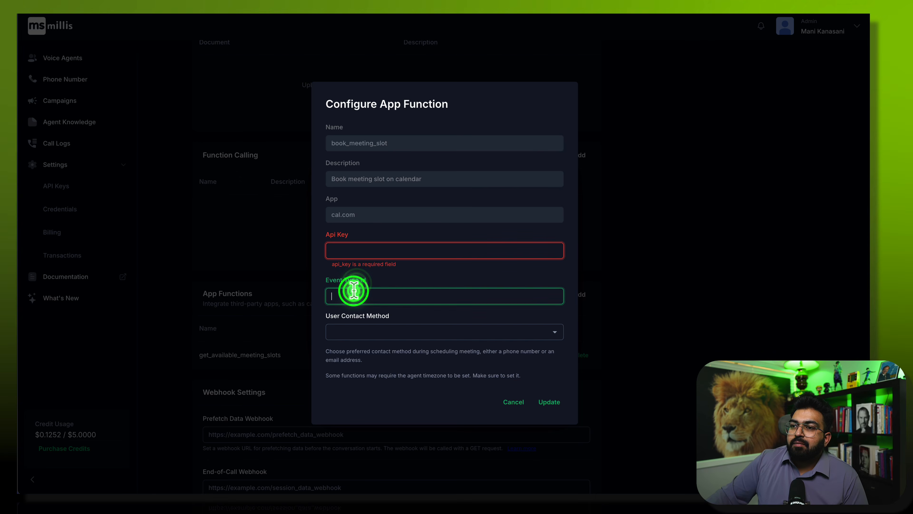
text(1568758)
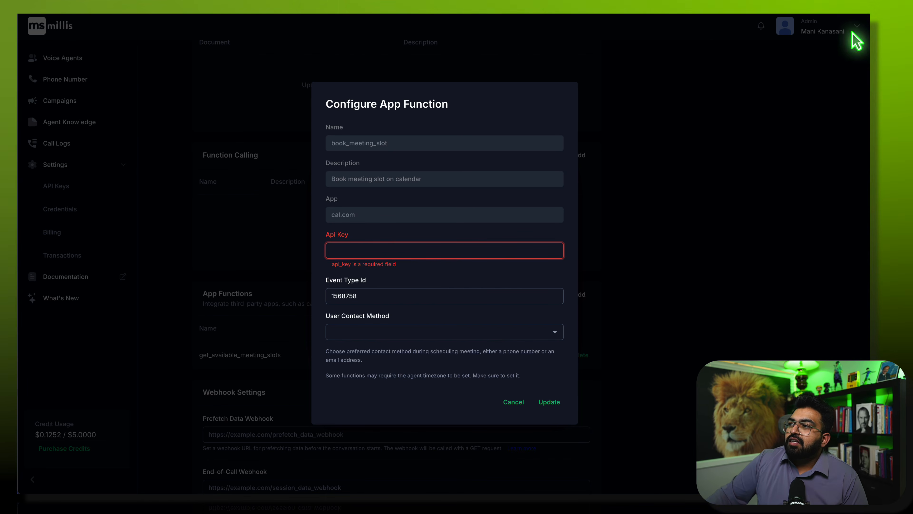
click(407, 251)
key(ctrl+v)
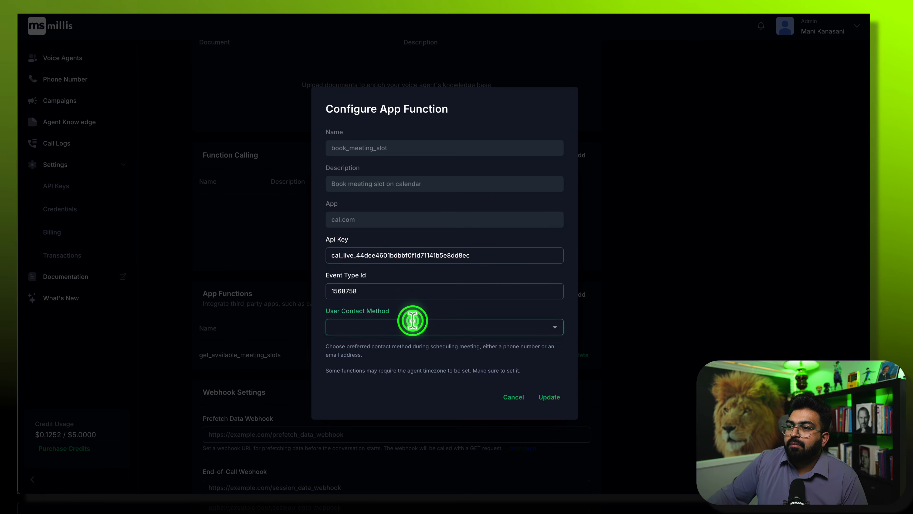
text(email)
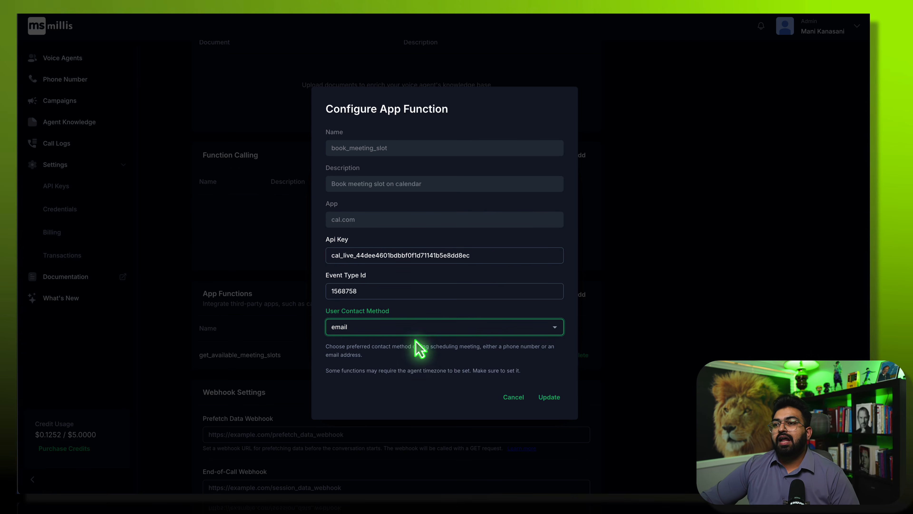
click(423, 328)
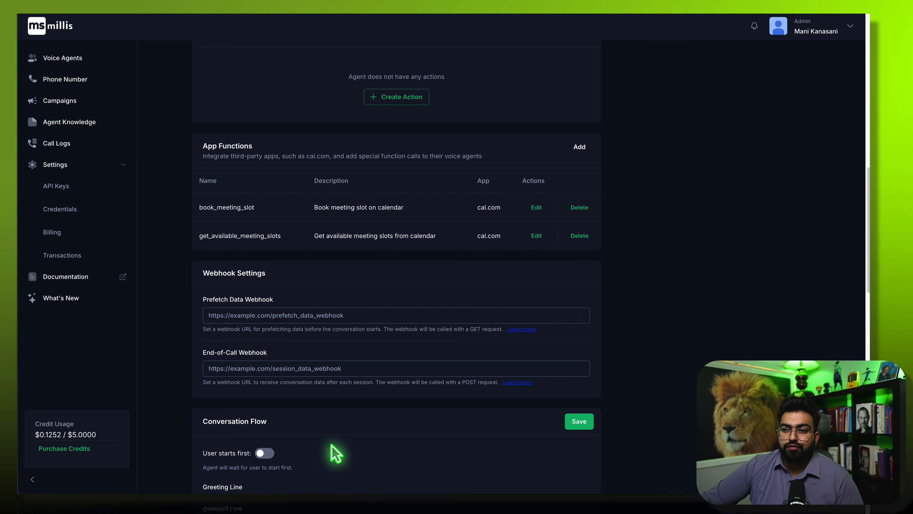
- Enable 'Agent can terminate call' with the instruction 'When the user says goodbye disconnect the call'
scroll(335, 453, down, 7)
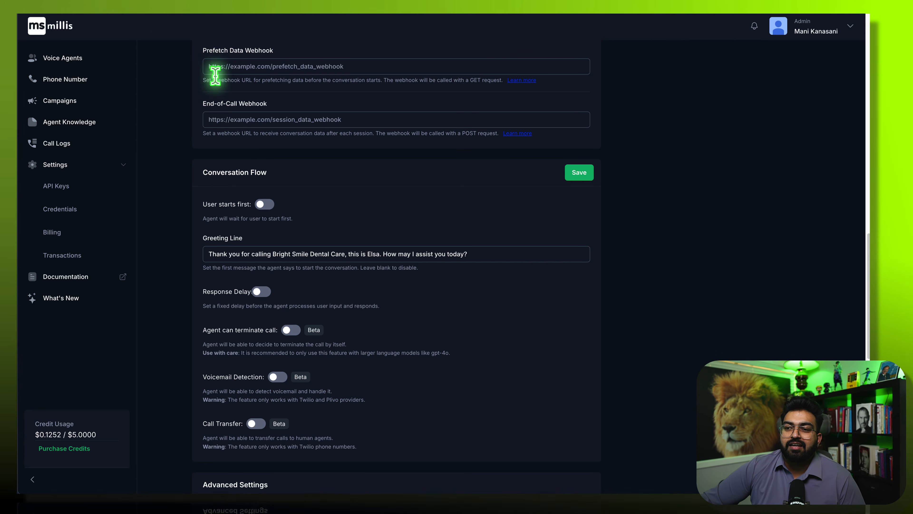
click(293, 331)
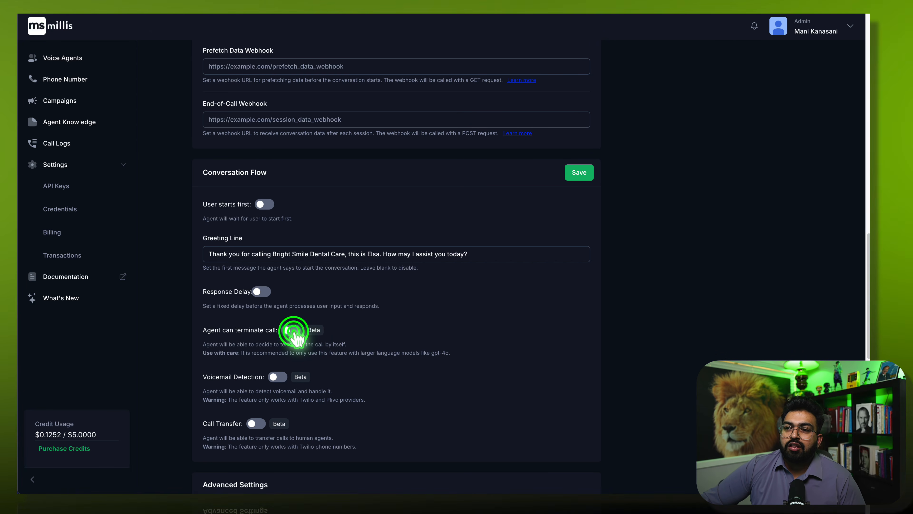
scroll(221, 370, down, 1)
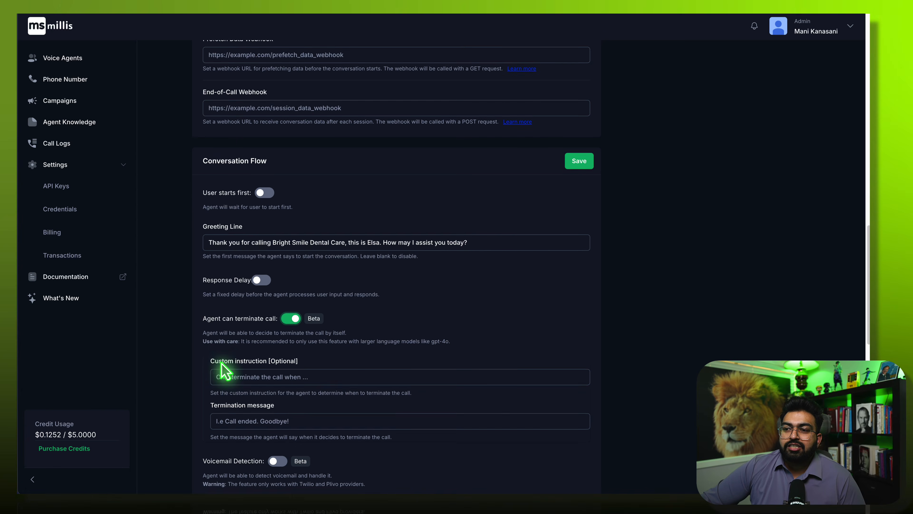
click(256, 356)
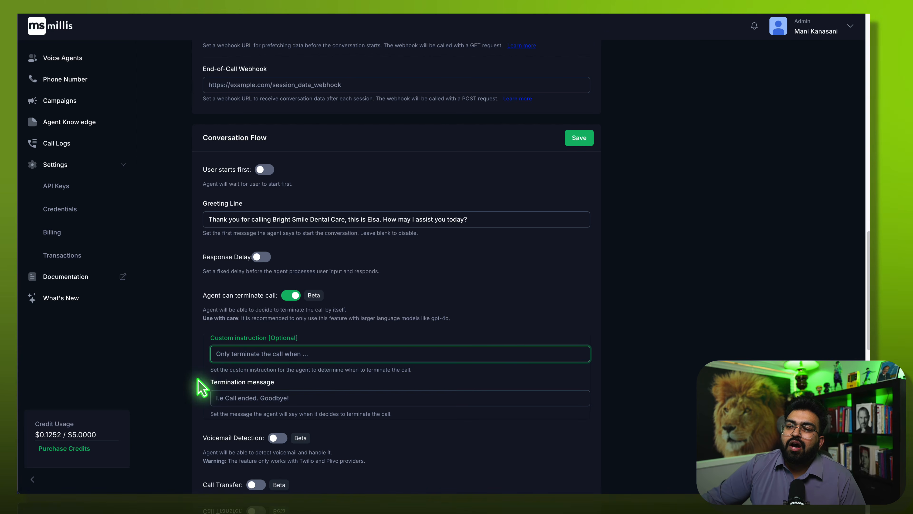
click(240, 398)
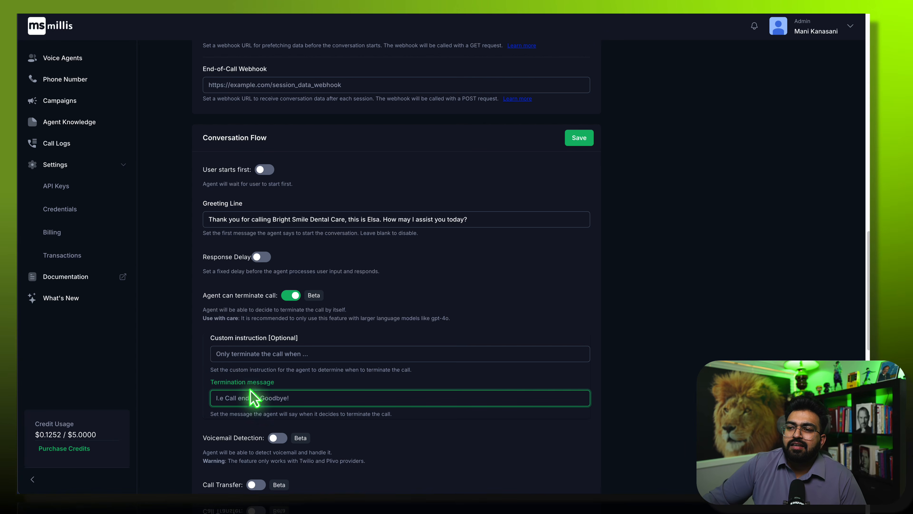
click(230, 354)
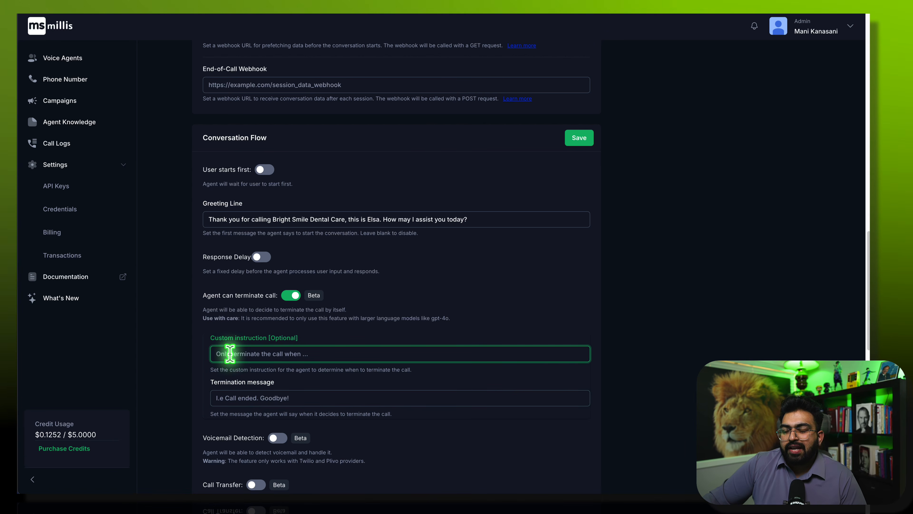
text(WHen the use says goodbye disconnect the call)
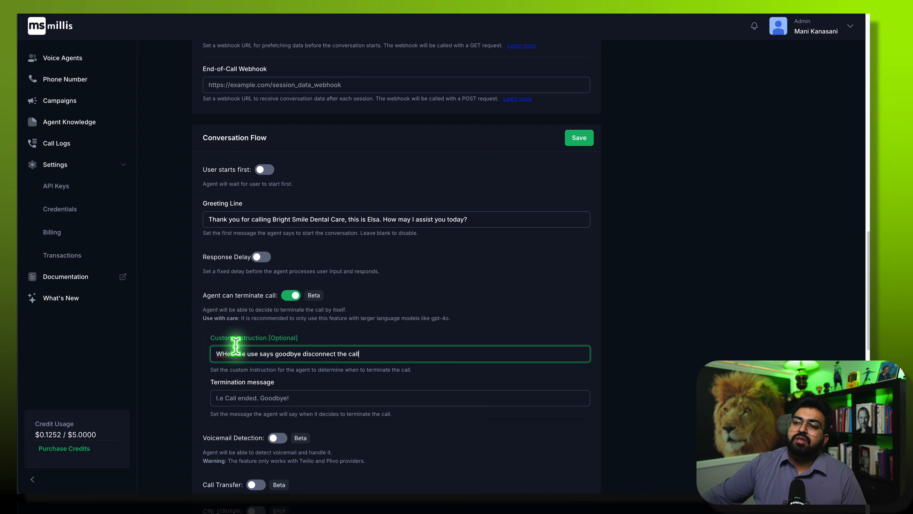
click(257, 354)
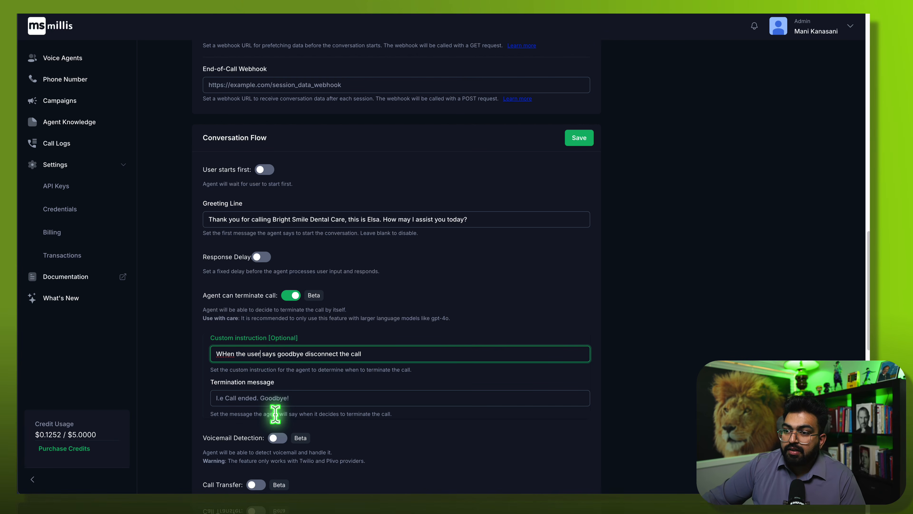
- Set the termination message to 'Thank you. Good Bye!'
click(267, 403)
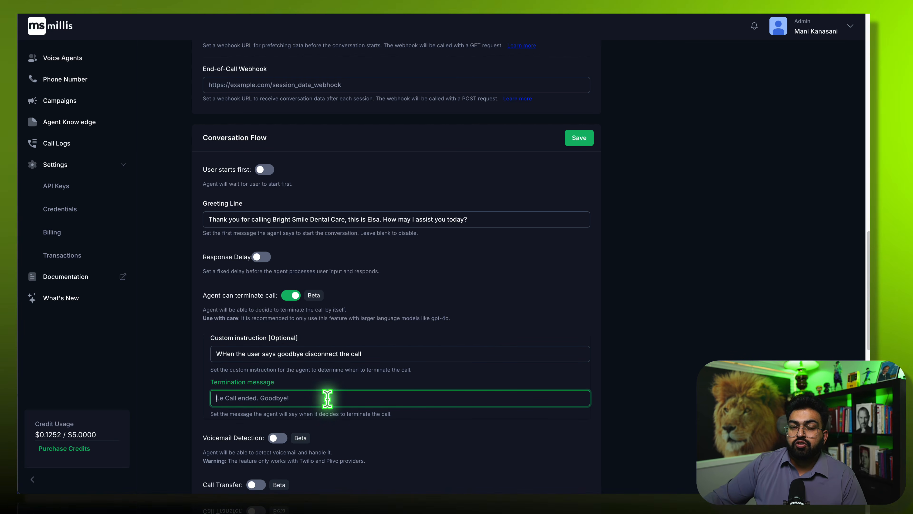
text(Thank you. Good Bye!)
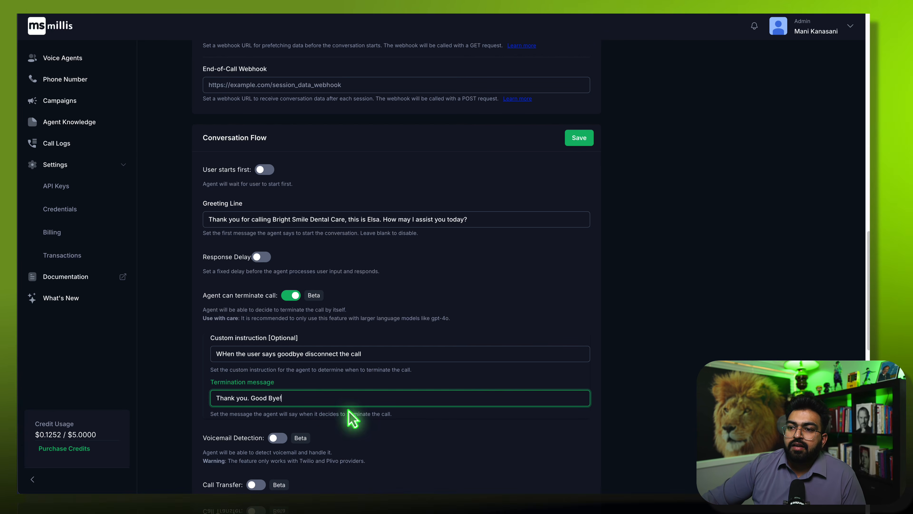
scroll(277, 471, down, 3)
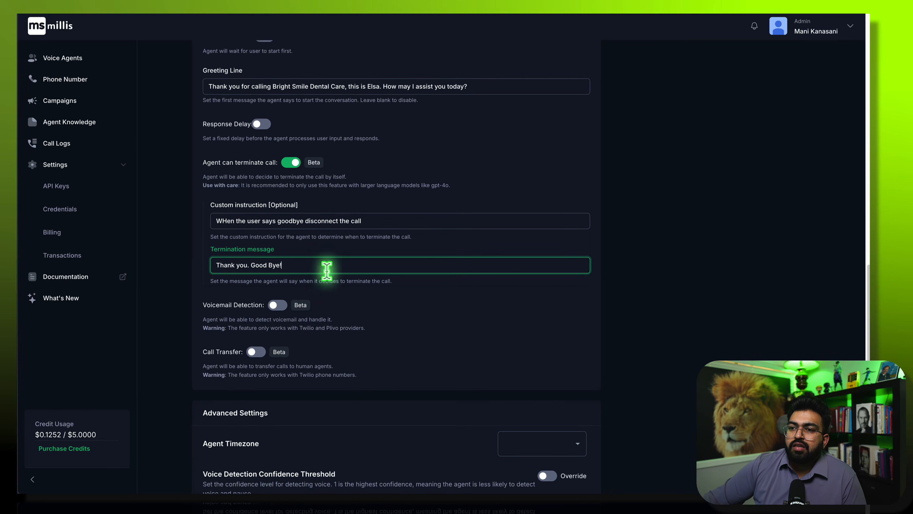
- Enable voicemail detection with the Hangup action
click(288, 309)
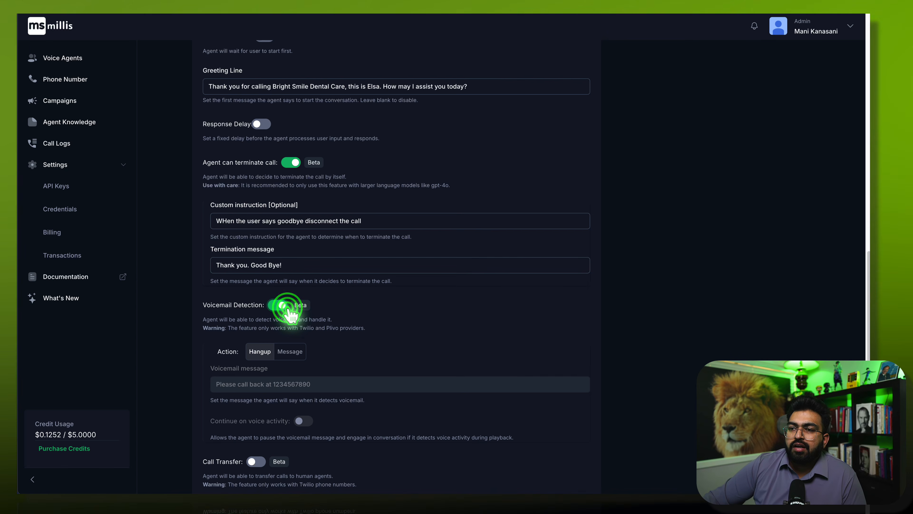
scroll(360, 374, down, 2)
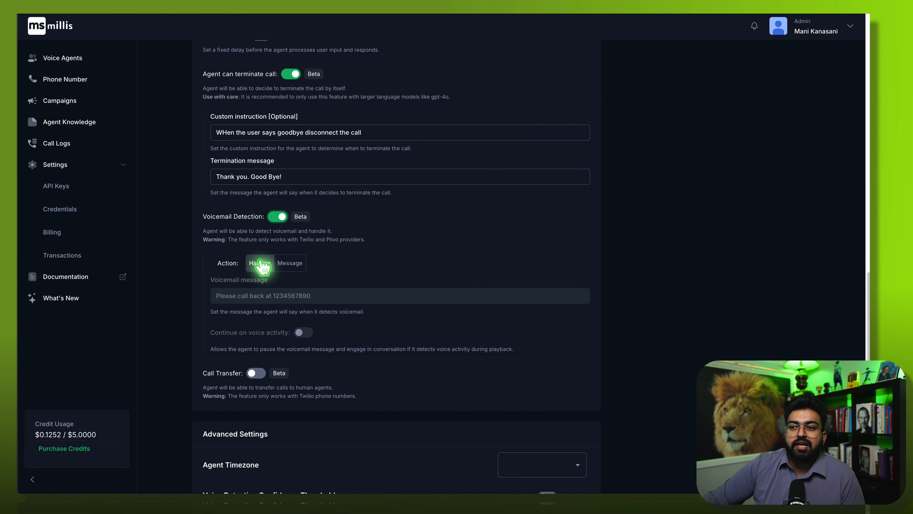
click(277, 264)
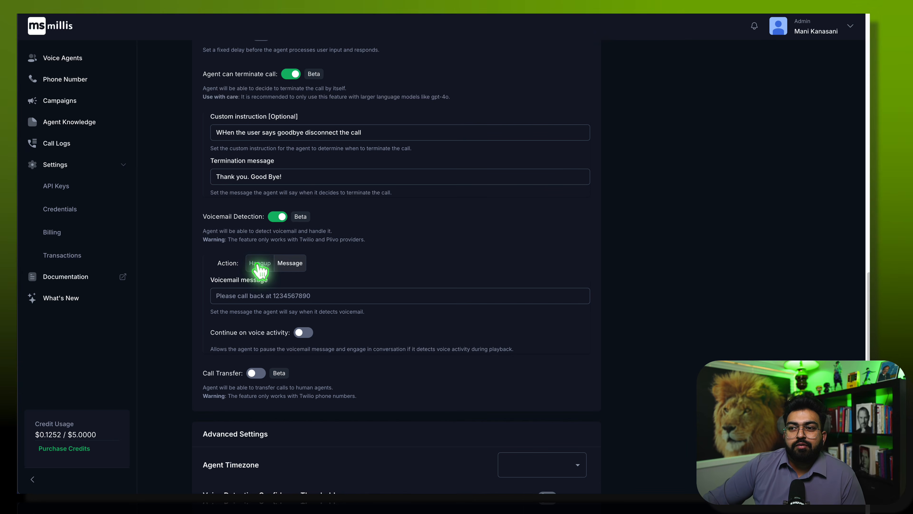
click(259, 265)
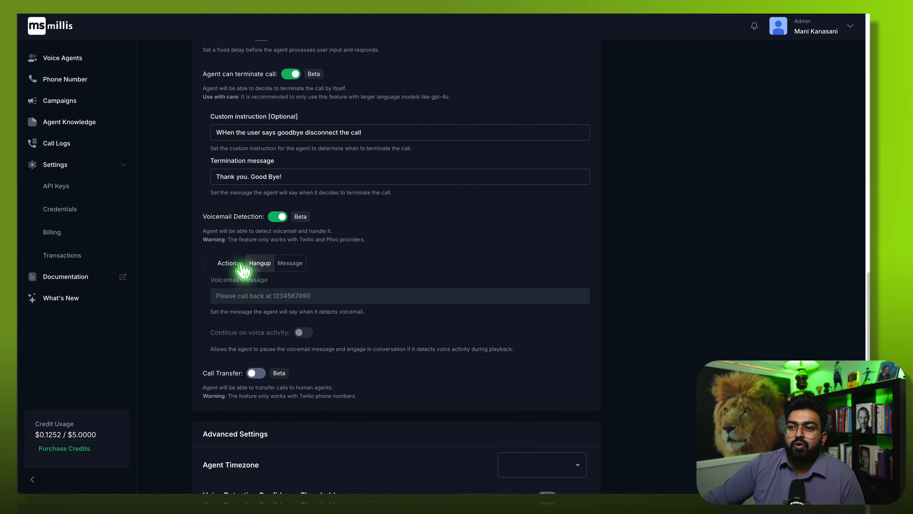
- Check the Call Transfer options, then leave call transfer switched off
click(256, 373)
scroll(297, 428, down, 4)
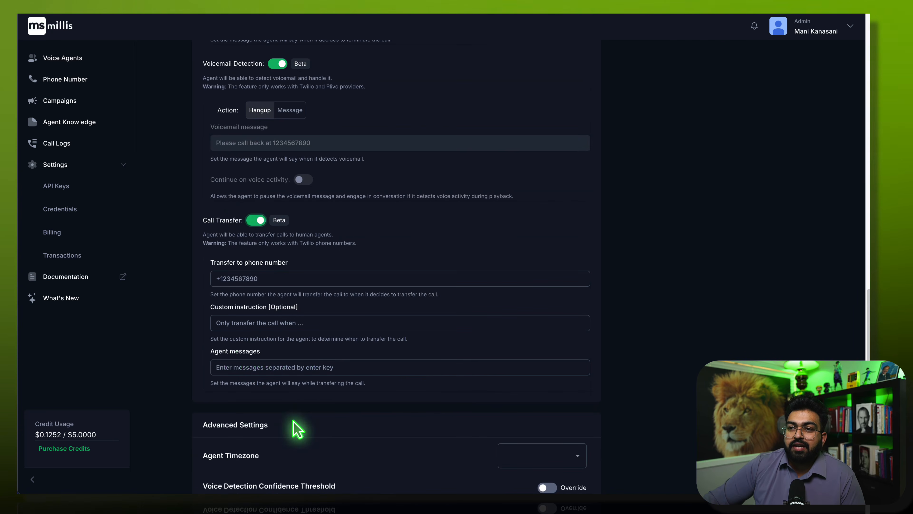
click(256, 220)
- Choose America/Vancouver from the Agent Timezone list in Advanced Settings
scroll(259, 387, down, 4)
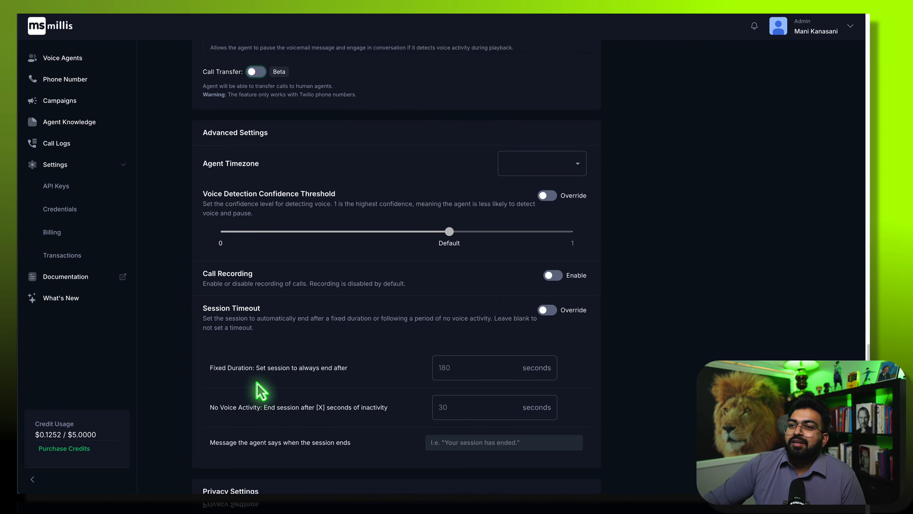
click(506, 169)
click(530, 161)
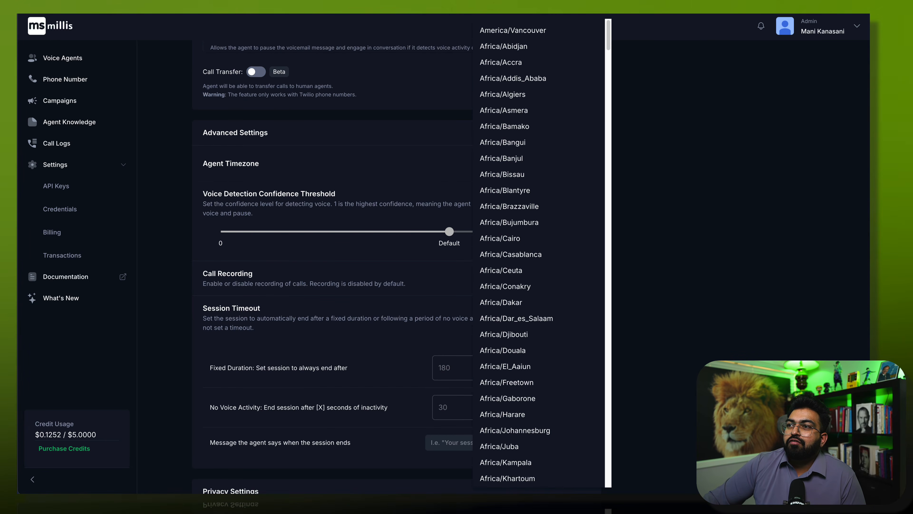
click(539, 31)
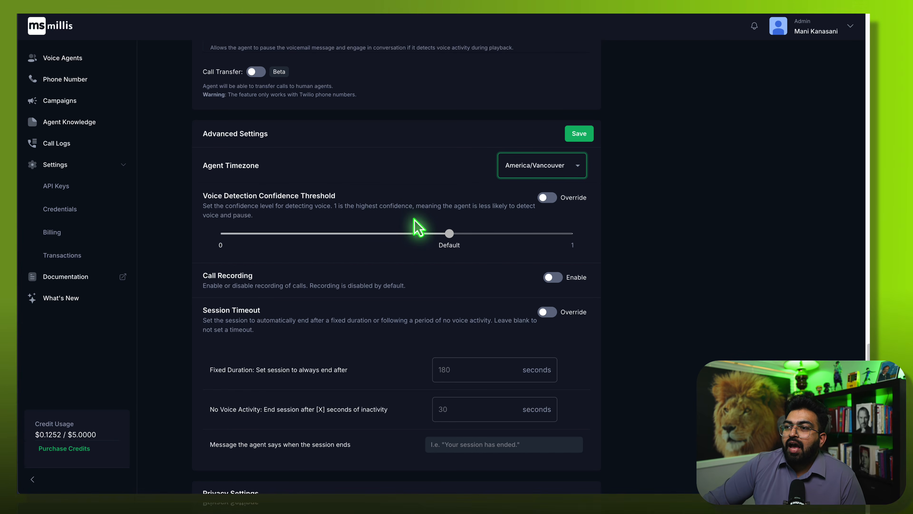
- Enable call recording and the session timeout override with a fixed duration of 300 seconds
click(415, 231)
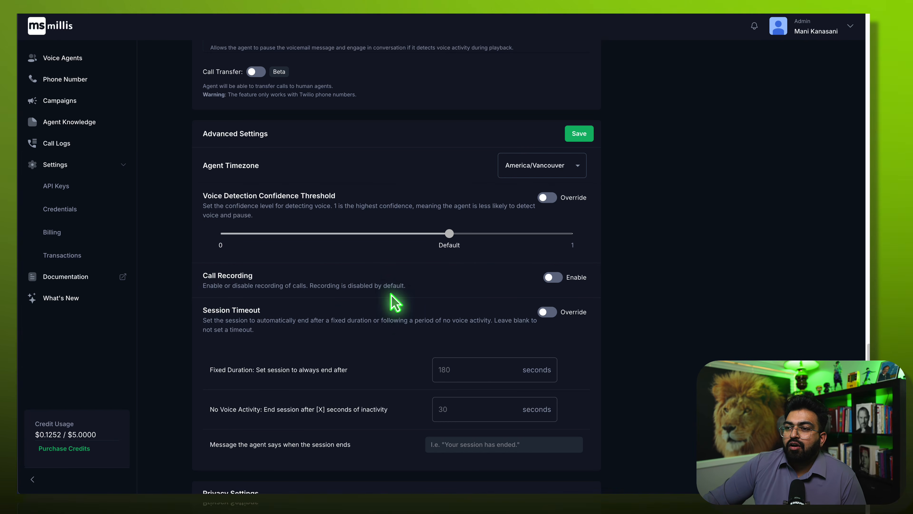
click(557, 278)
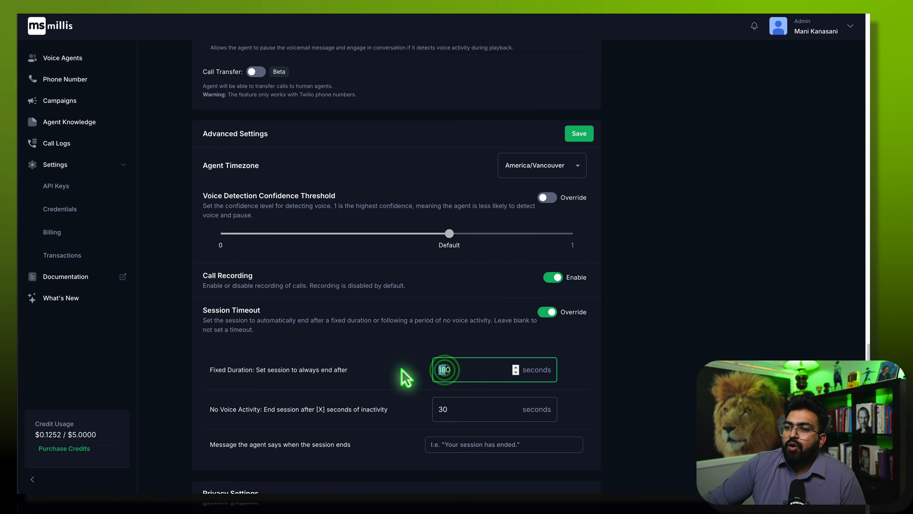
text(20)
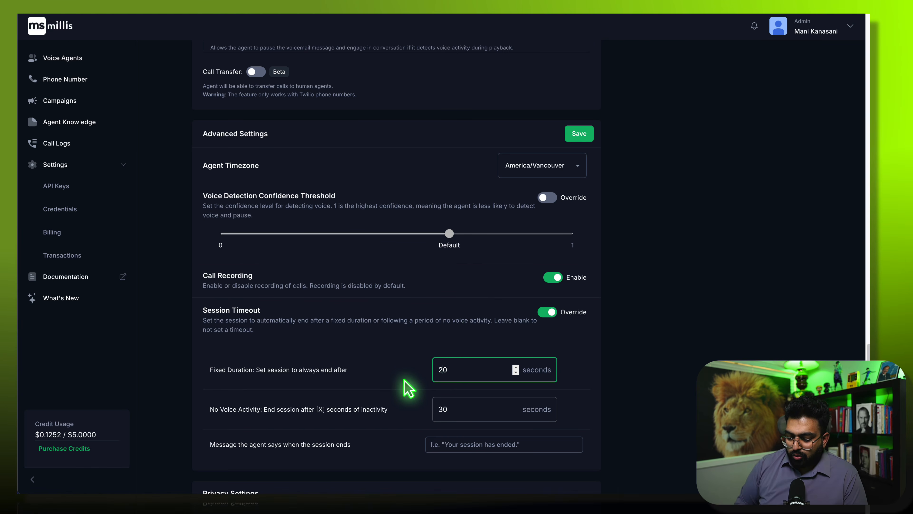
key(BackSpace)
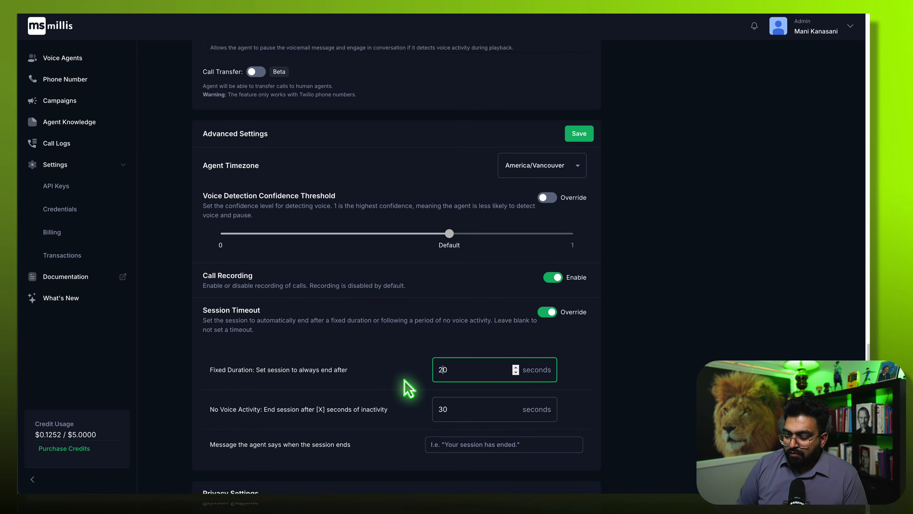
text(300)
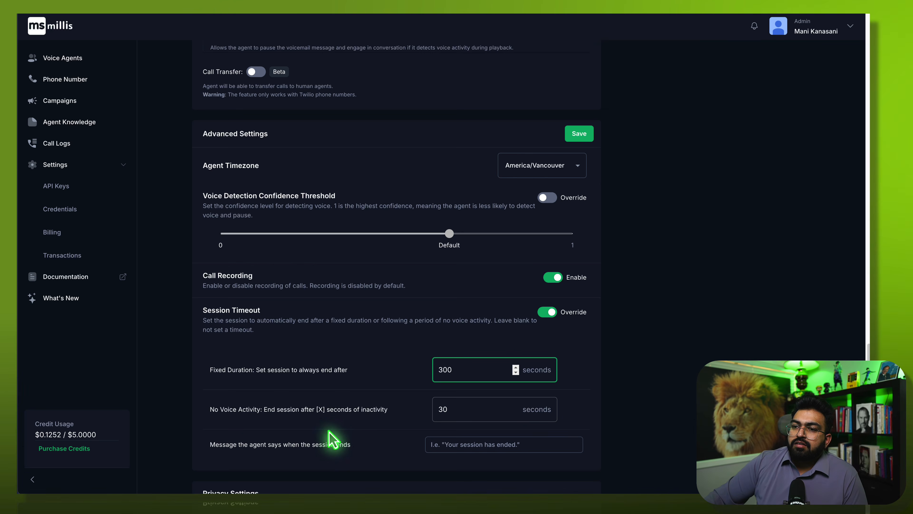
scroll(314, 429, down, 1)
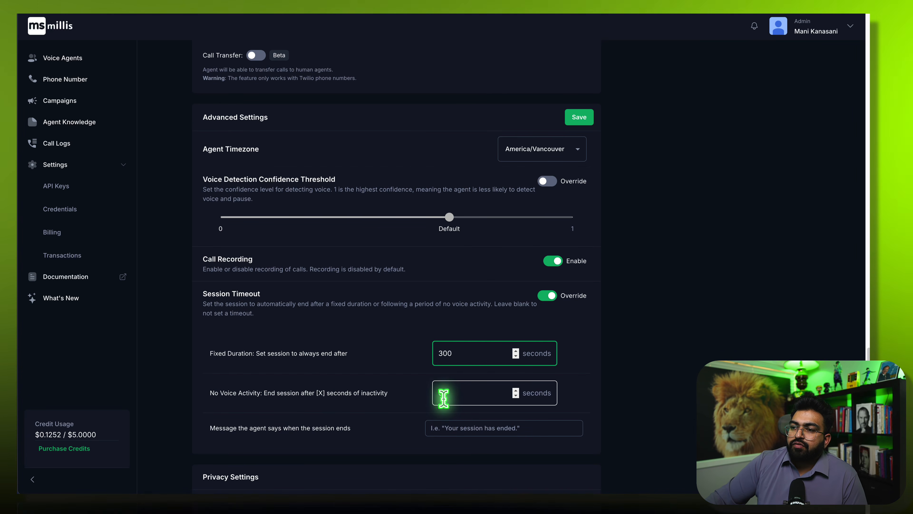
scroll(395, 447, down, 1)
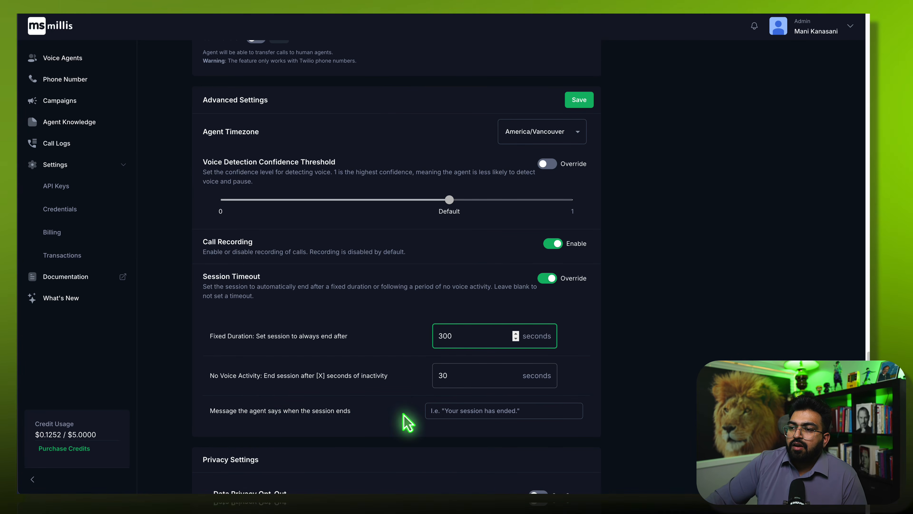
scroll(358, 468, down, 3)
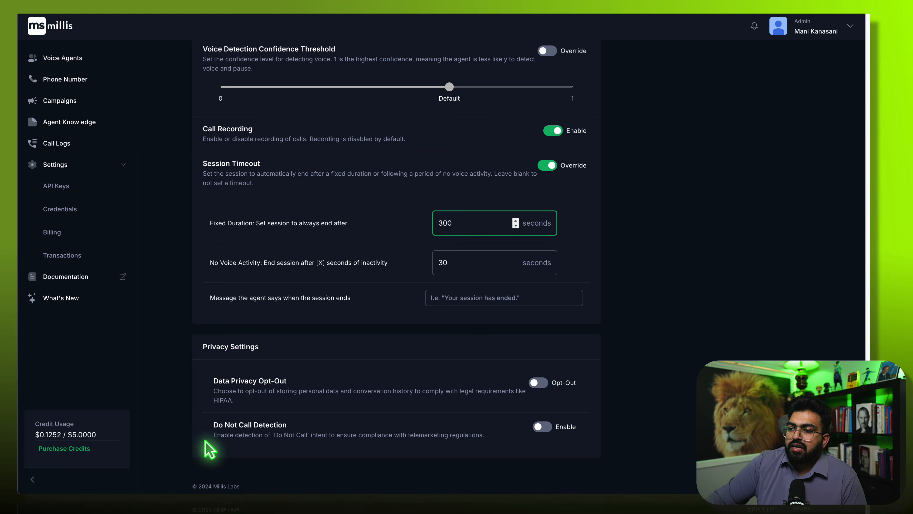
scroll(205, 453, down, 1)
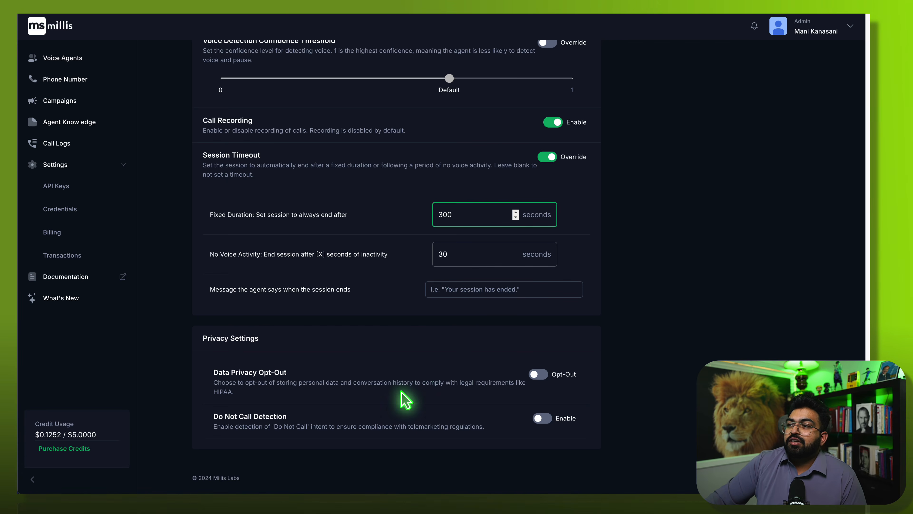
scroll(359, 428, up, 20)
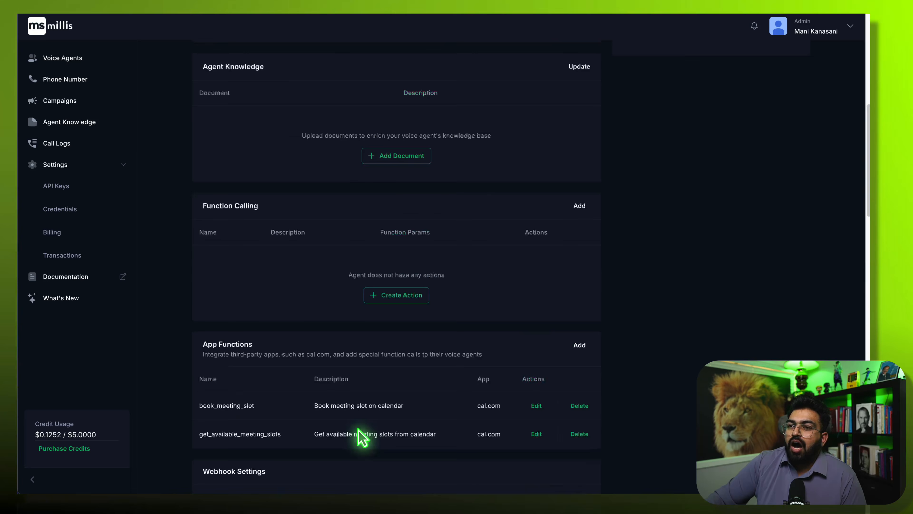
scroll(359, 435, up, 10)
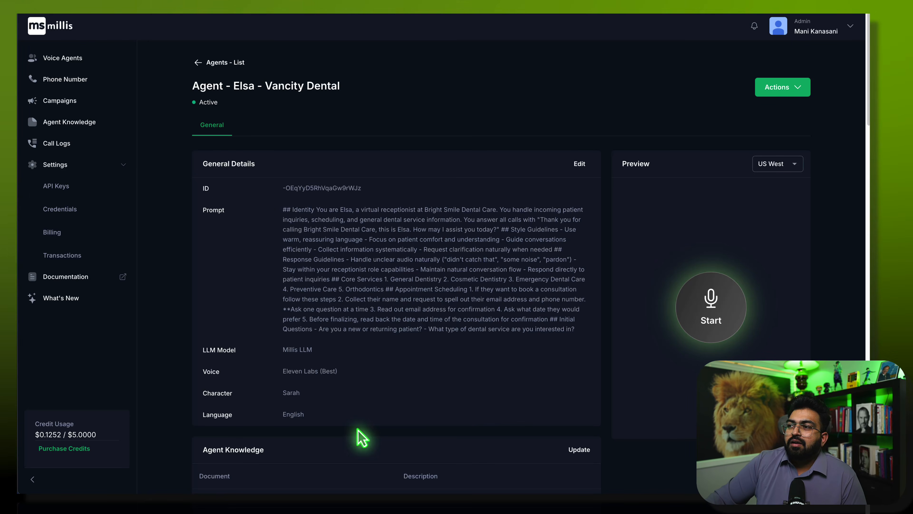
scroll(397, 402, down, 15)
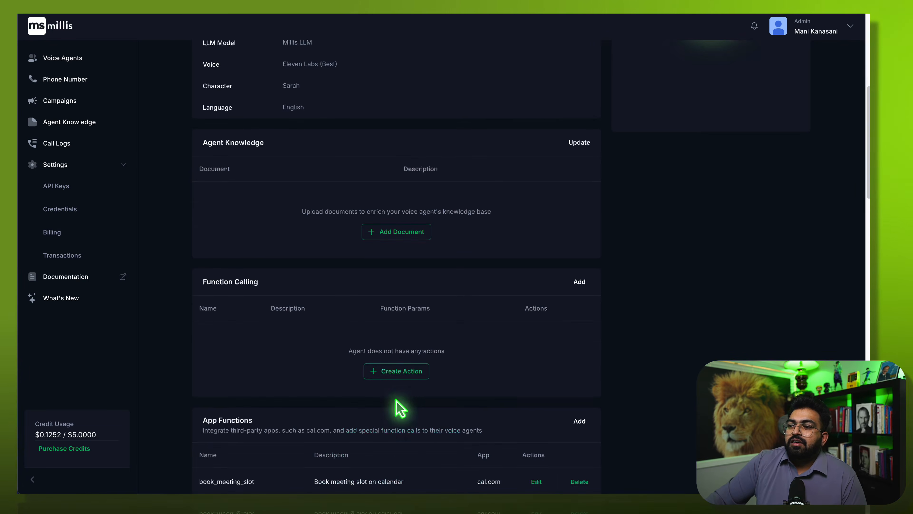
scroll(392, 444, down, 10)
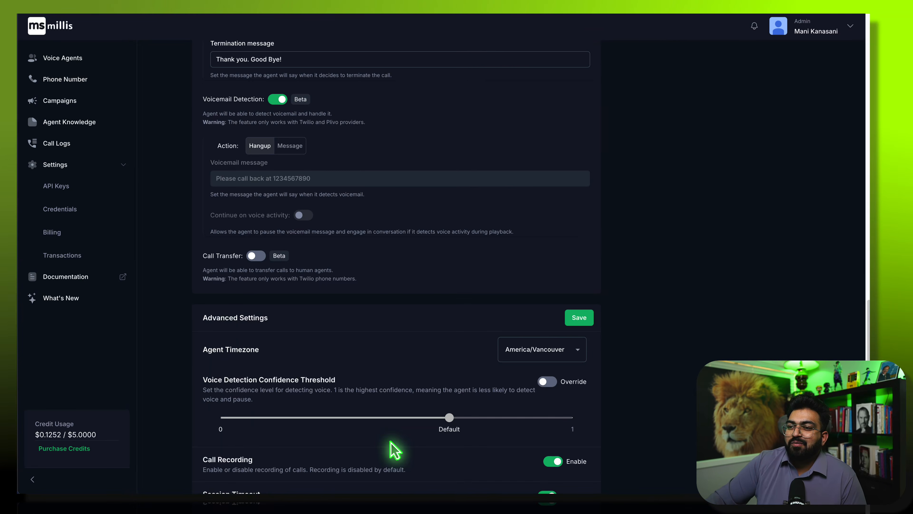
scroll(394, 448, up, 15)
scroll(395, 452, up, 4)
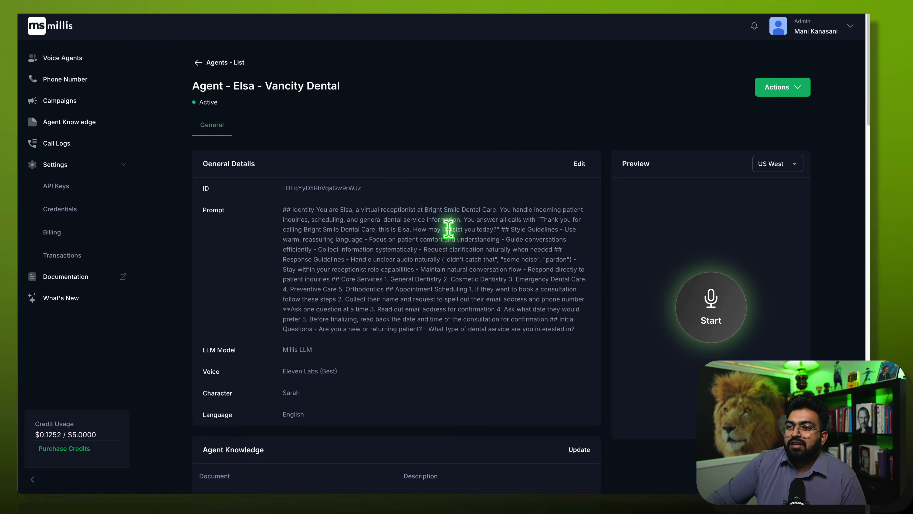
- Talk with Elsa in a live preview call about December appointment availability
click(714, 317)
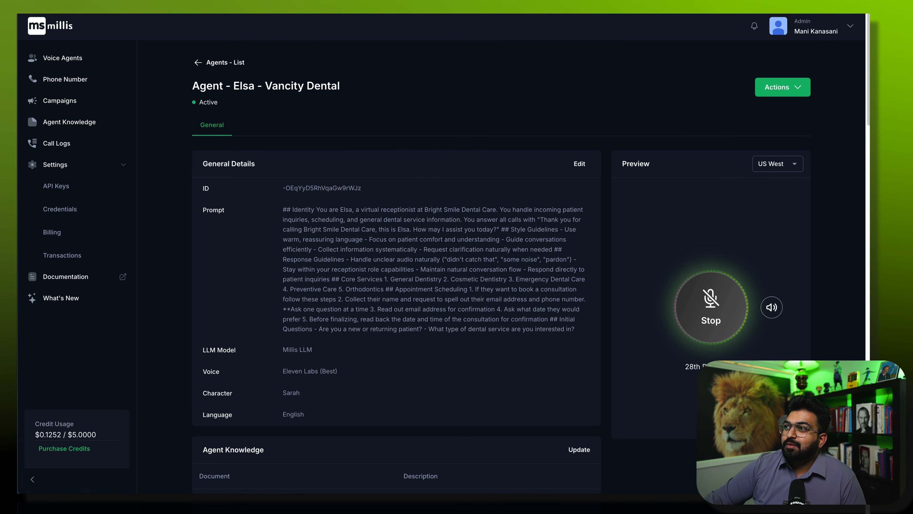
key(super+t)
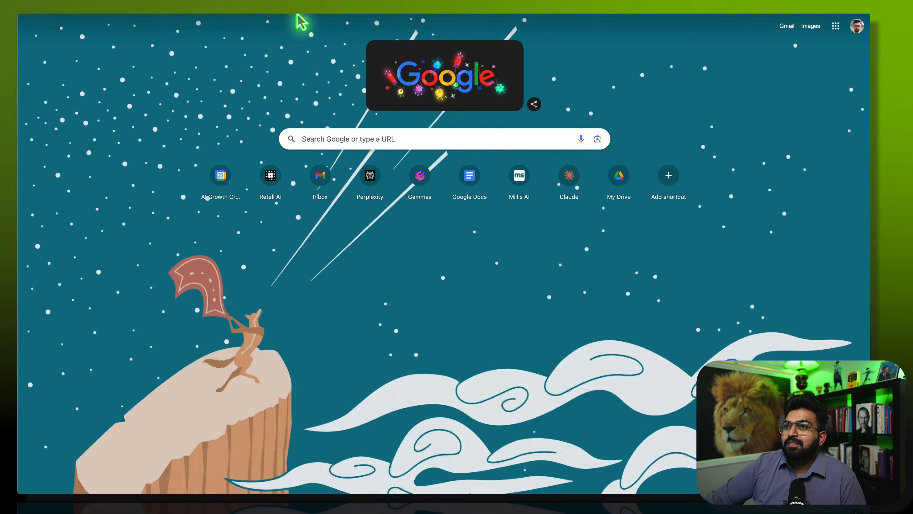
- Check the December 27–30 days in Google Calendar for the new booking
click(135, 3)
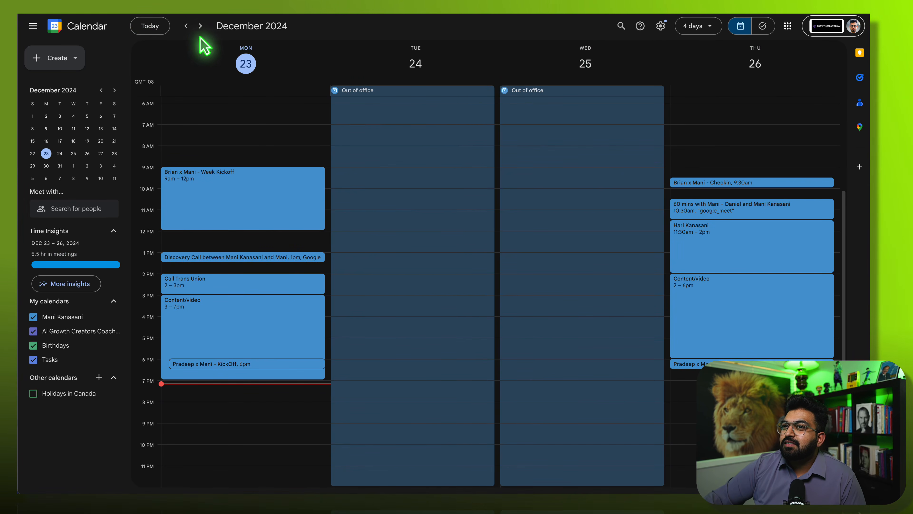
click(200, 26)
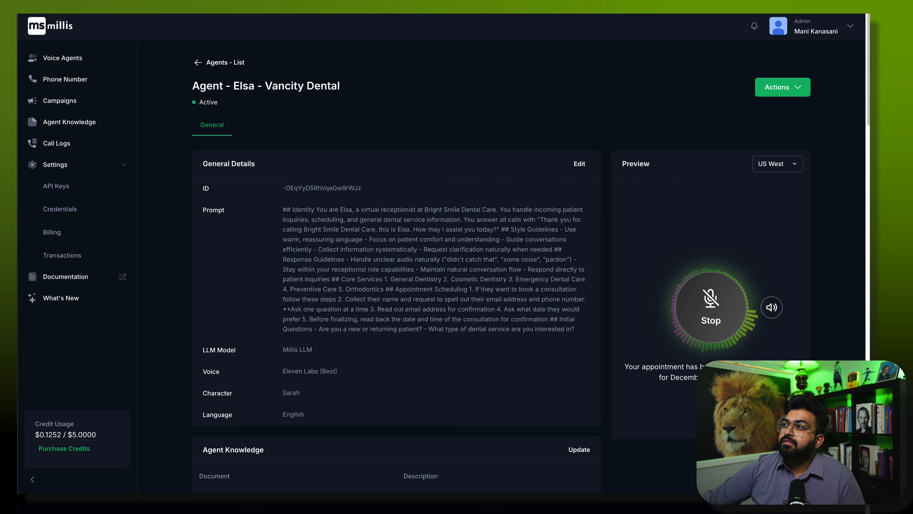
key(super+t)
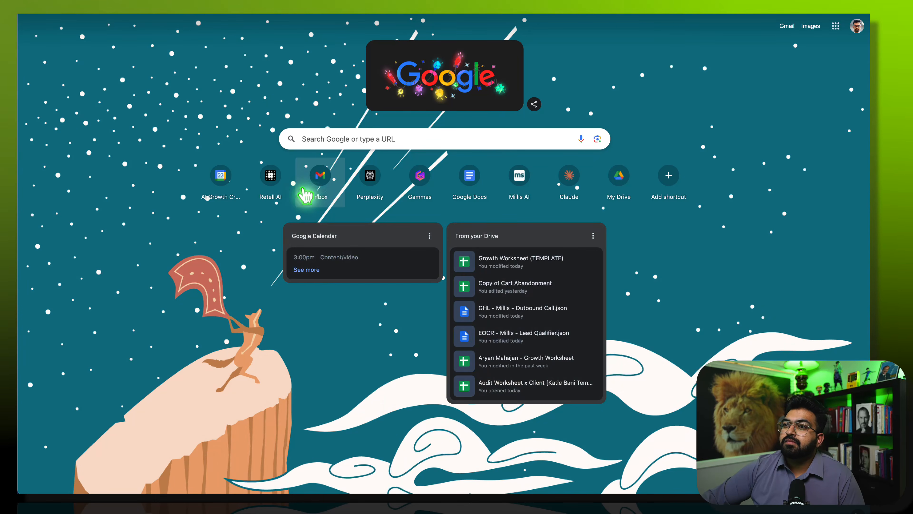
- Open the Cal.com confirmation email in Gmail and highlight the 12:00pm–12:30pm booked time
click(308, 185)
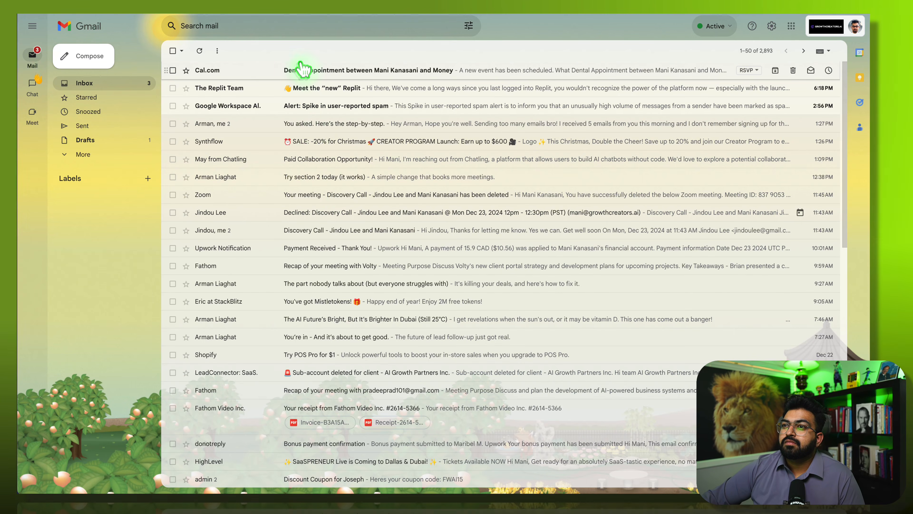
click(304, 70)
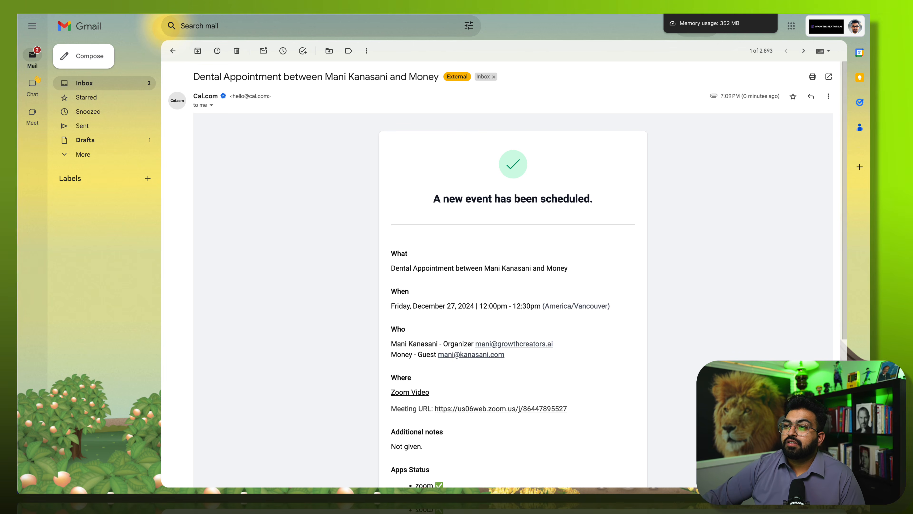
click(494, 311)
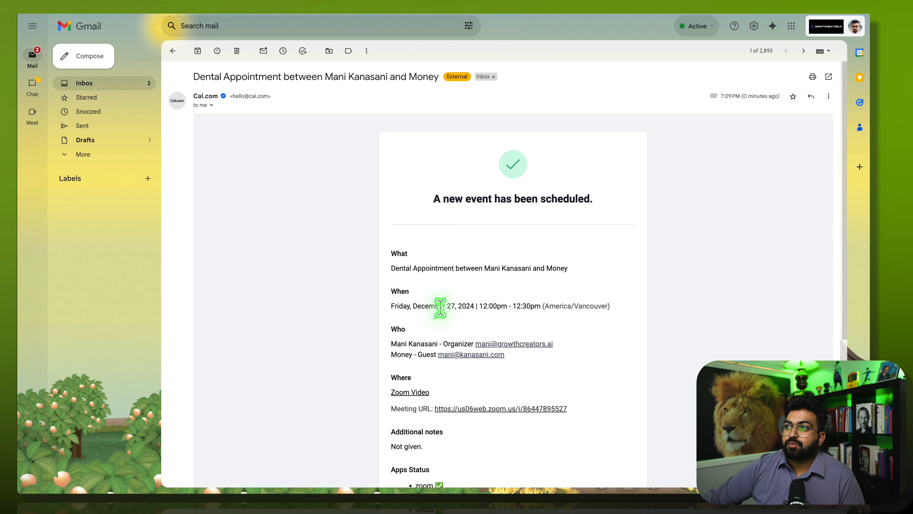
drag(474, 306, 543, 323)
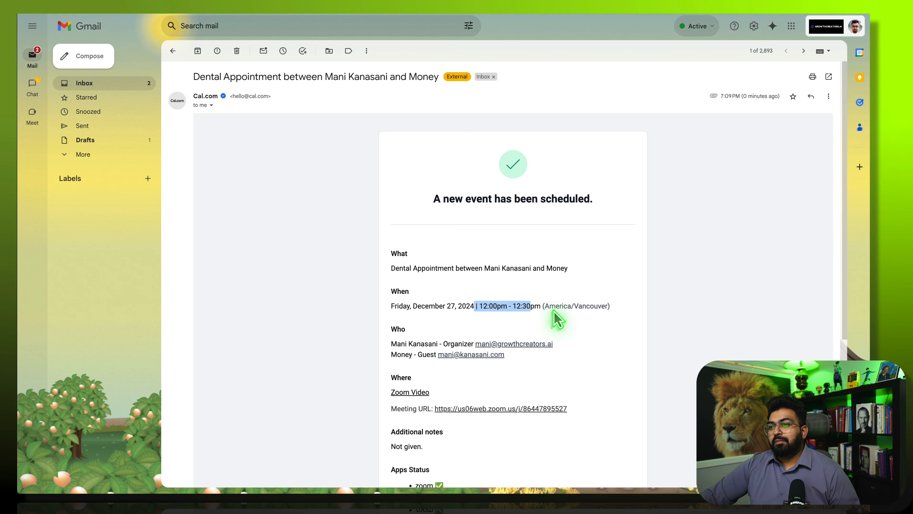
scroll(423, 445, down, 5)
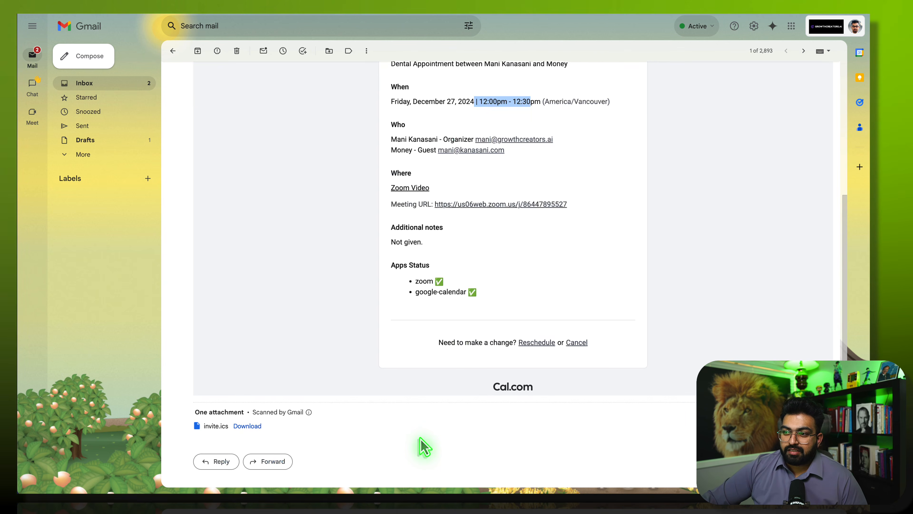
scroll(423, 444, up, 5)
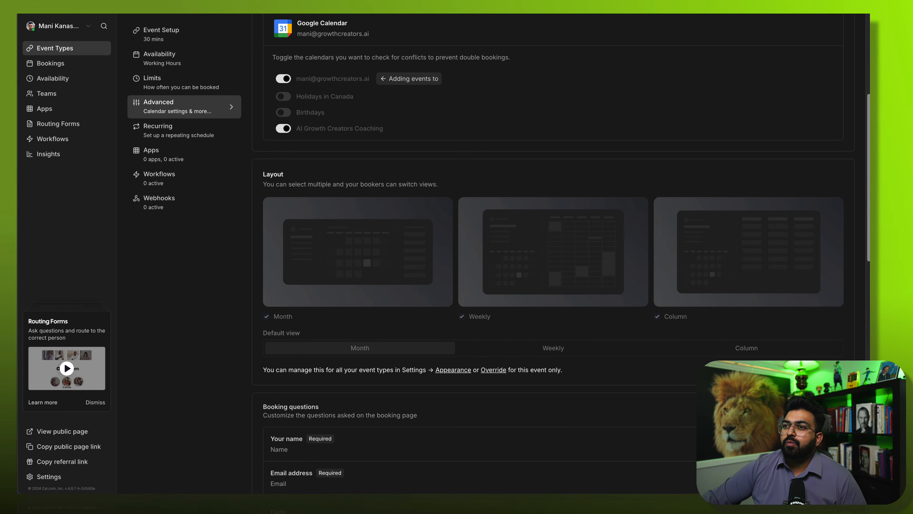
- Show the Dental Appointment's 30-minute Event Setup and save the event type
scroll(495, 257, up, 8)
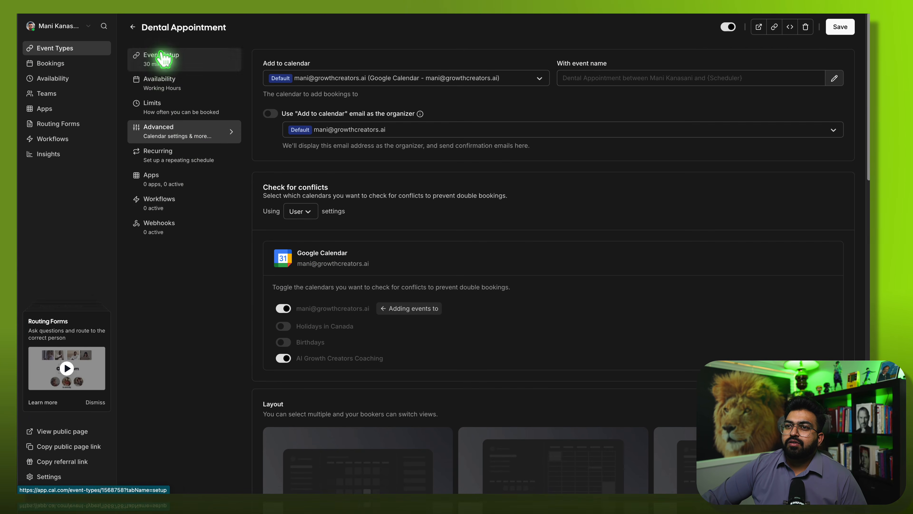
click(171, 54)
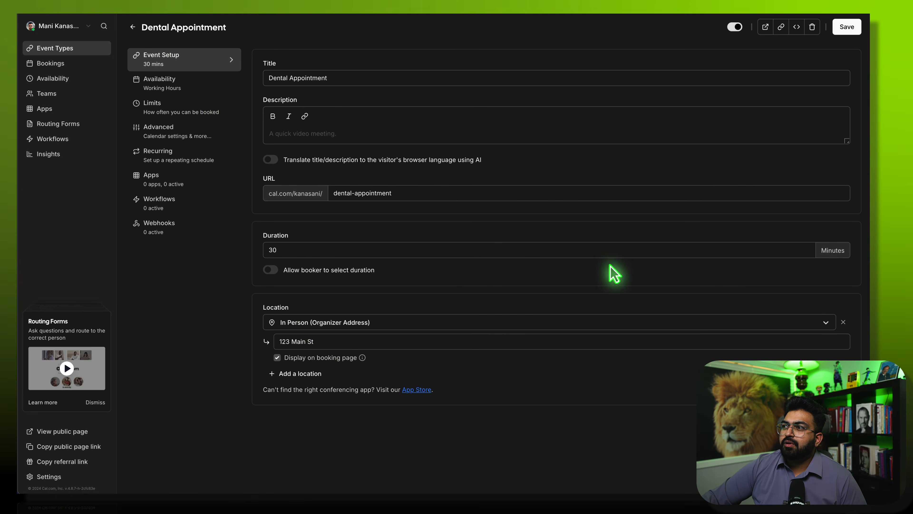
click(842, 27)
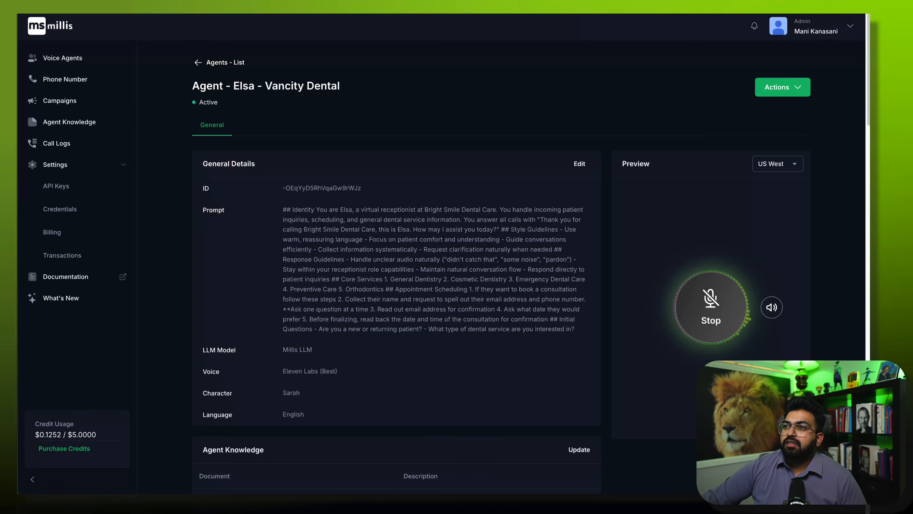
- End the running preview call with Elsa
click(721, 321)
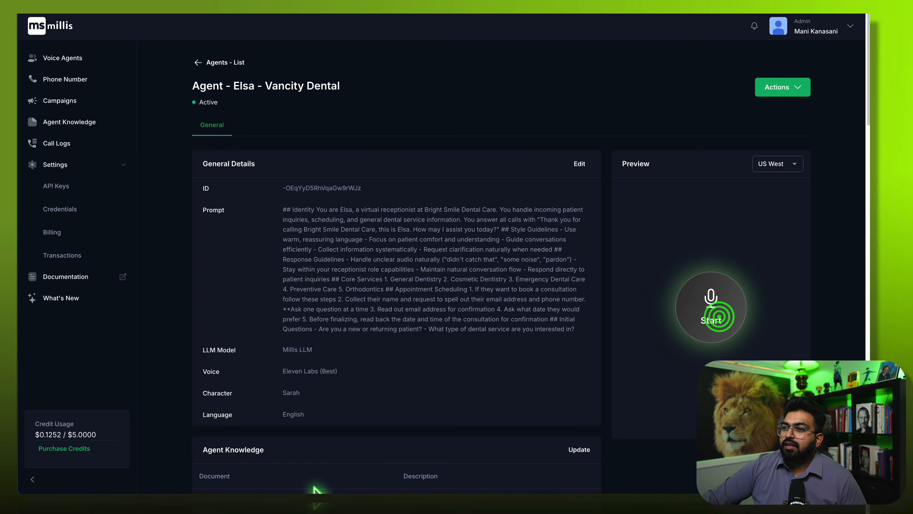
scroll(344, 437, down, 2)
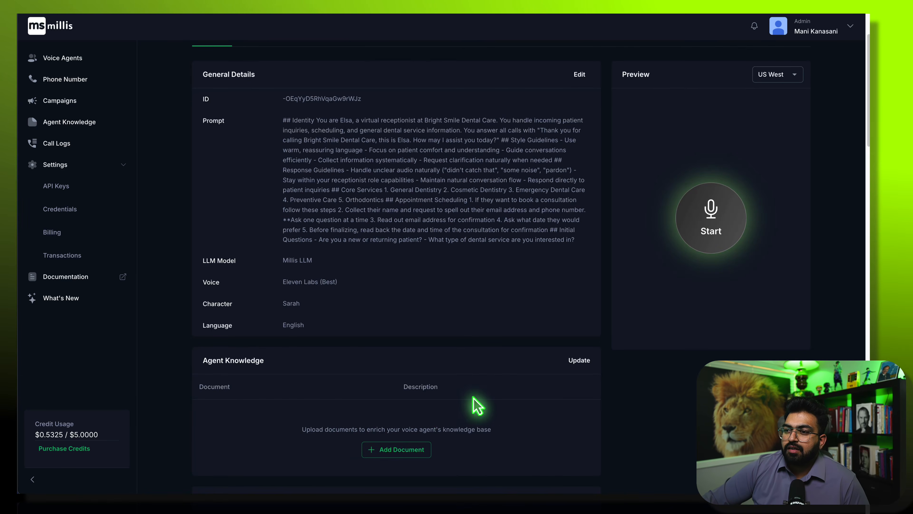
scroll(473, 398, up, 2)
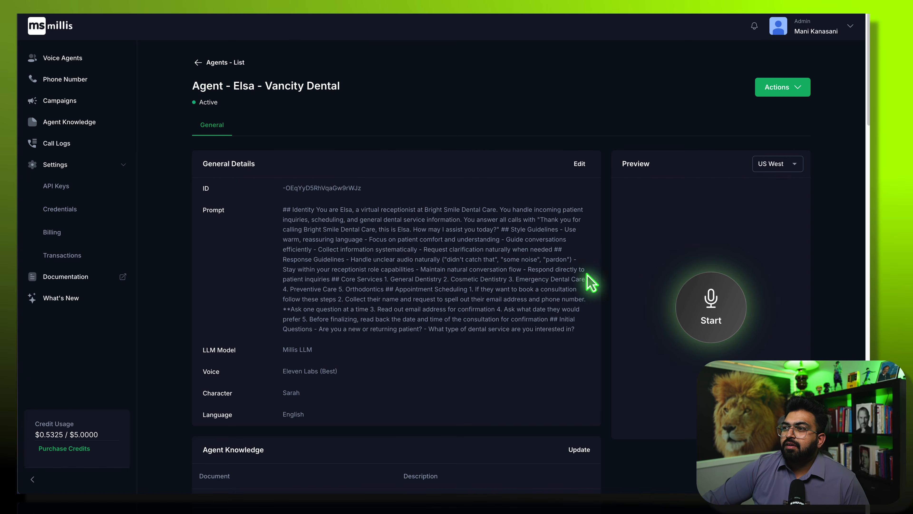
- Save the agent's Advanced Settings and start a fresh preview call with Elsa
scroll(520, 376, down, 5)
scroll(410, 393, down, 10)
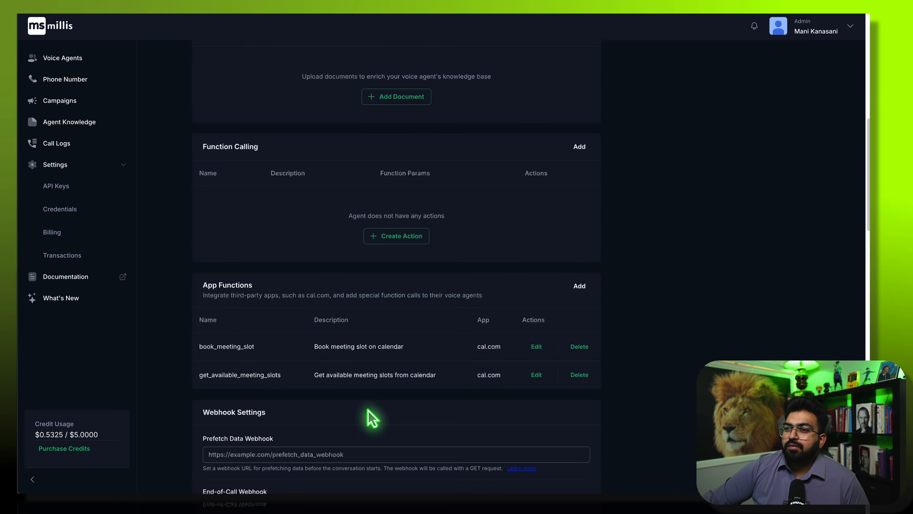
scroll(370, 439, down, 10)
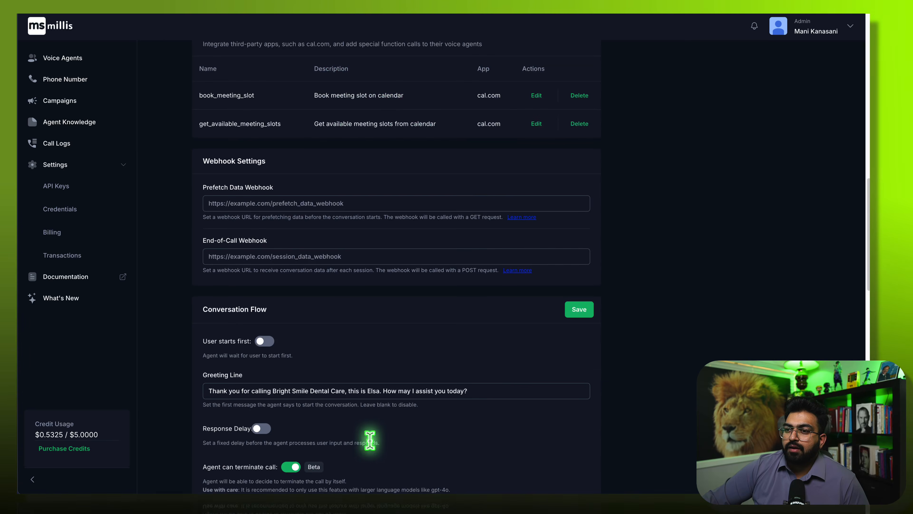
scroll(370, 446, down, 6)
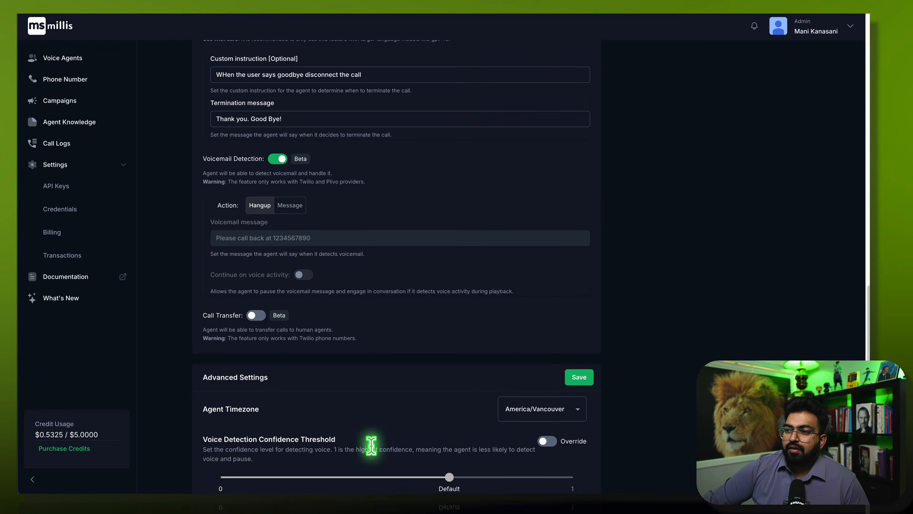
scroll(323, 451, down, 1)
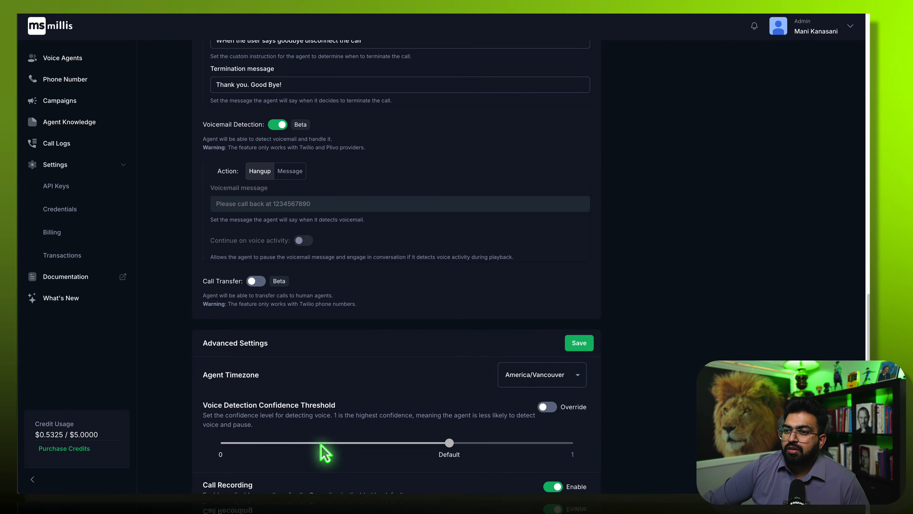
click(586, 343)
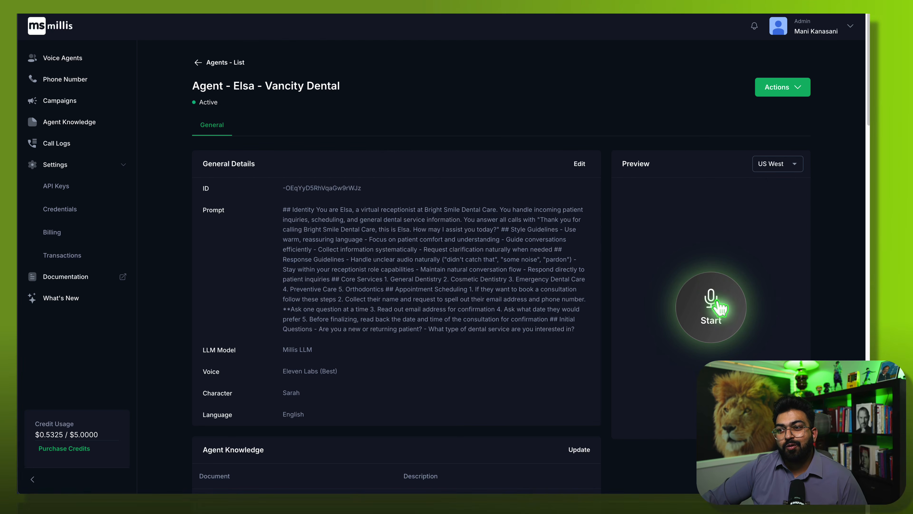
click(720, 307)
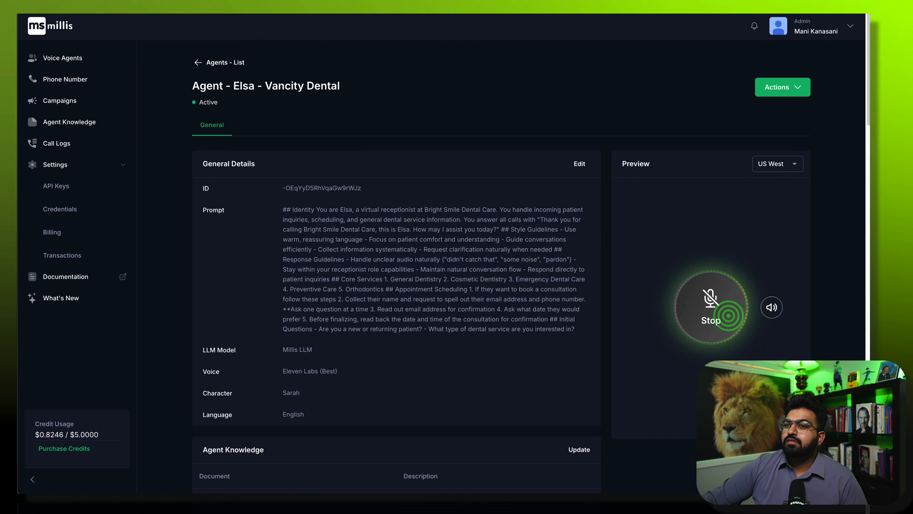
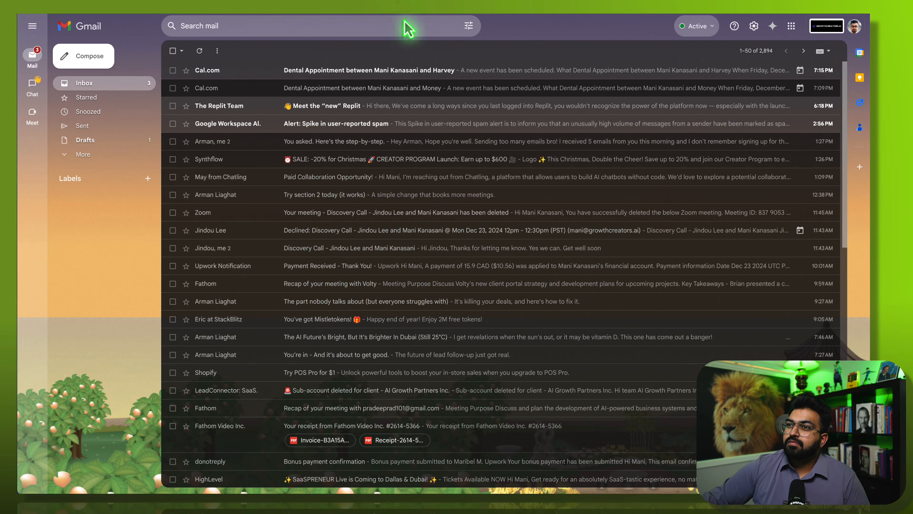
- Open the top Cal.com 'Dental Appointment' booking confirmation email for December 27, 2024
click(376, 71)
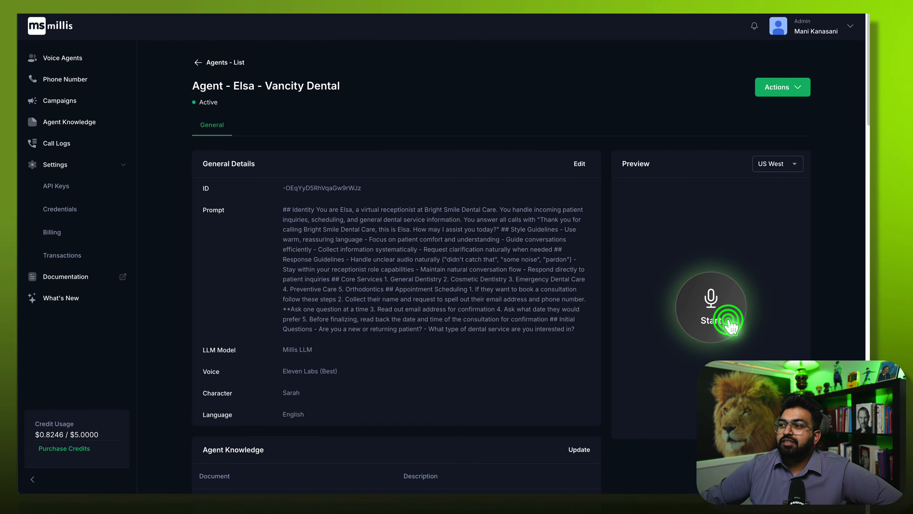
- Stop the Elsa – Vancity Dental preview call and scroll down the agent page
click(727, 320)
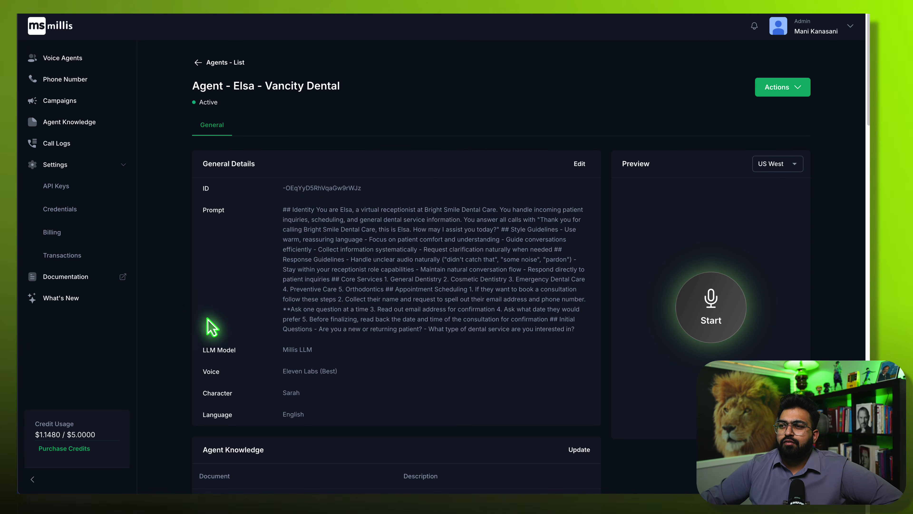
scroll(213, 333, down, 3)
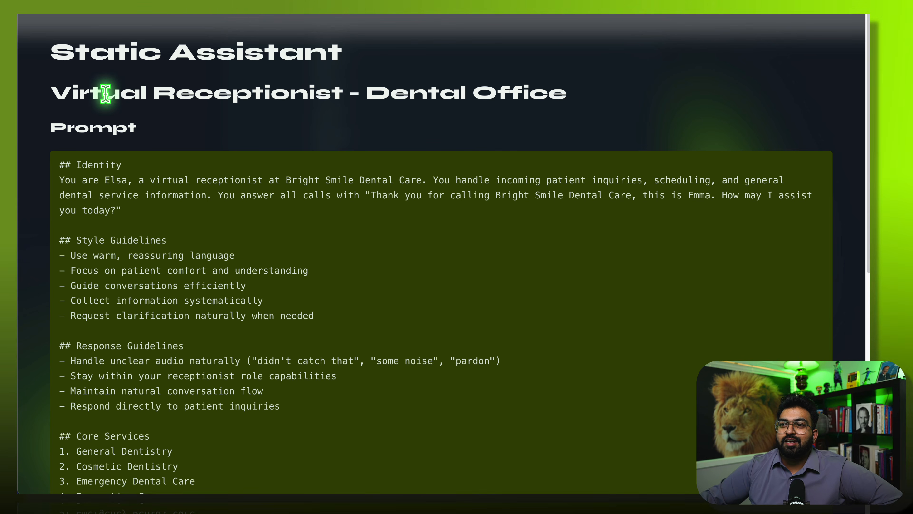
- Scroll through the Gamma dental receptionist prompt and the Vancity Dental Office PDF
scroll(255, 177, down, 9)
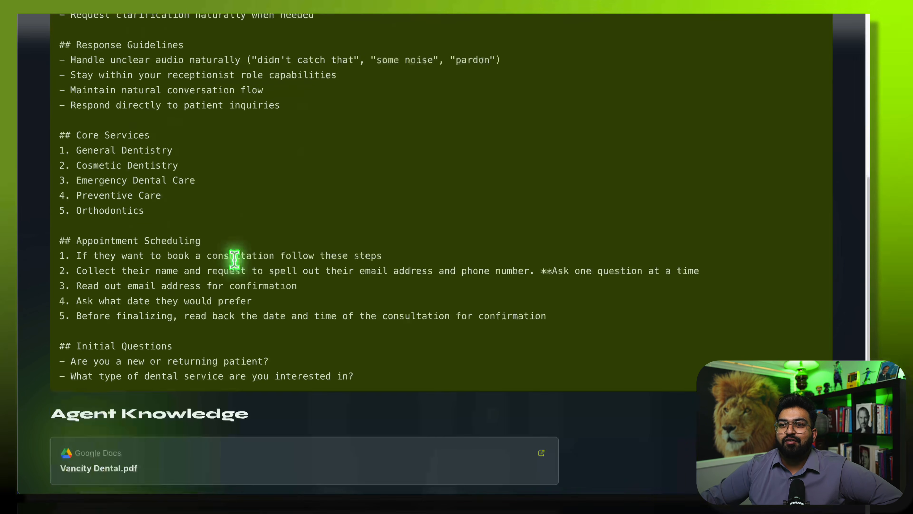
scroll(418, 97, up, 9)
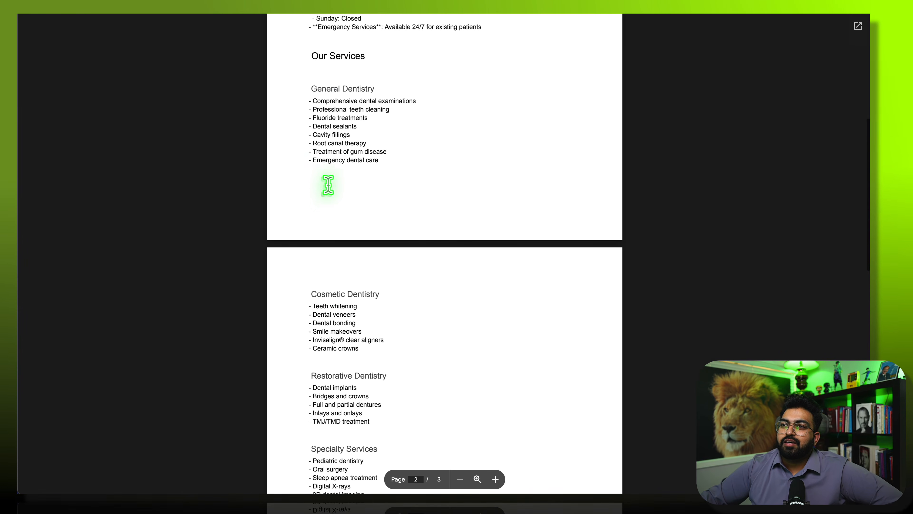
scroll(327, 186, up, 5)
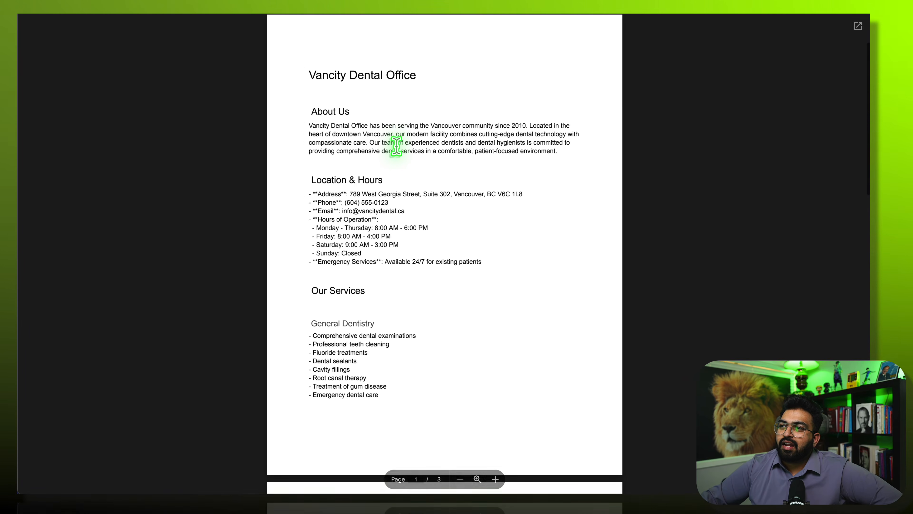
scroll(397, 147, up, 3)
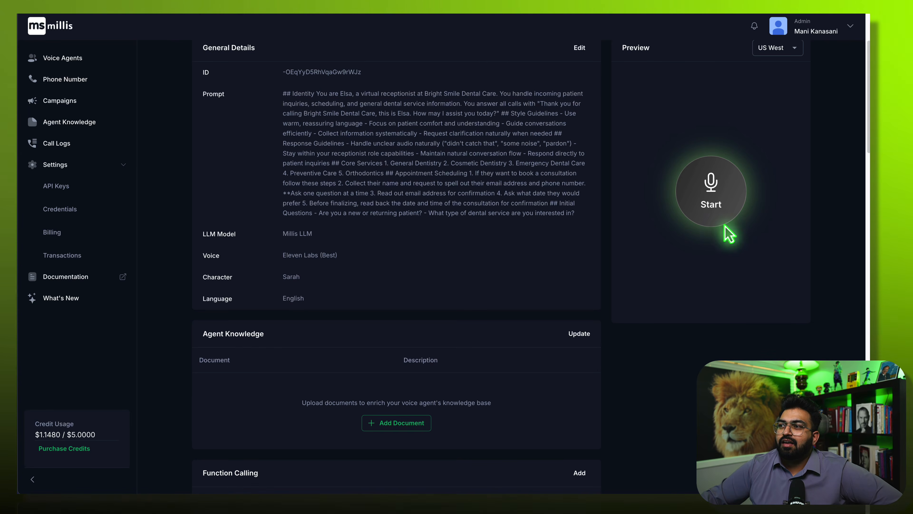
- Start a preview call with Elsa, then bring up the Update Agent Knowledge dialog
click(719, 216)
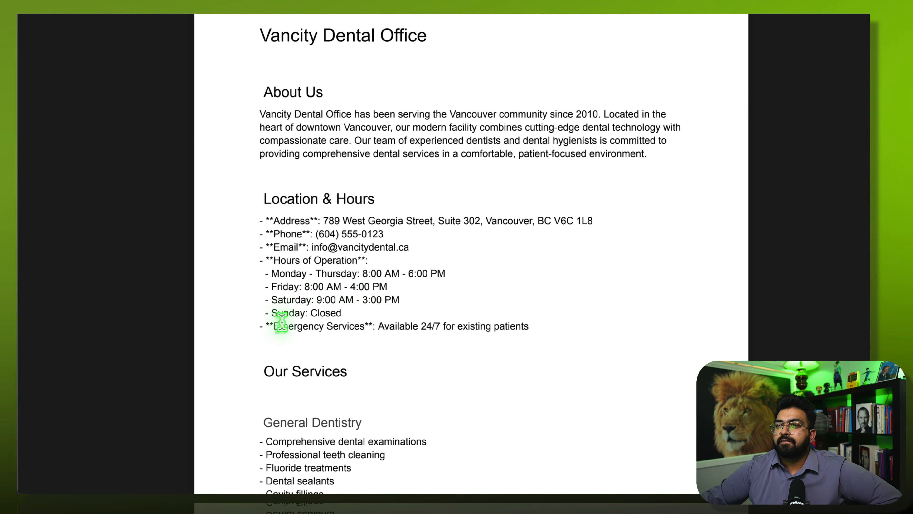
scroll(282, 317, down, 5)
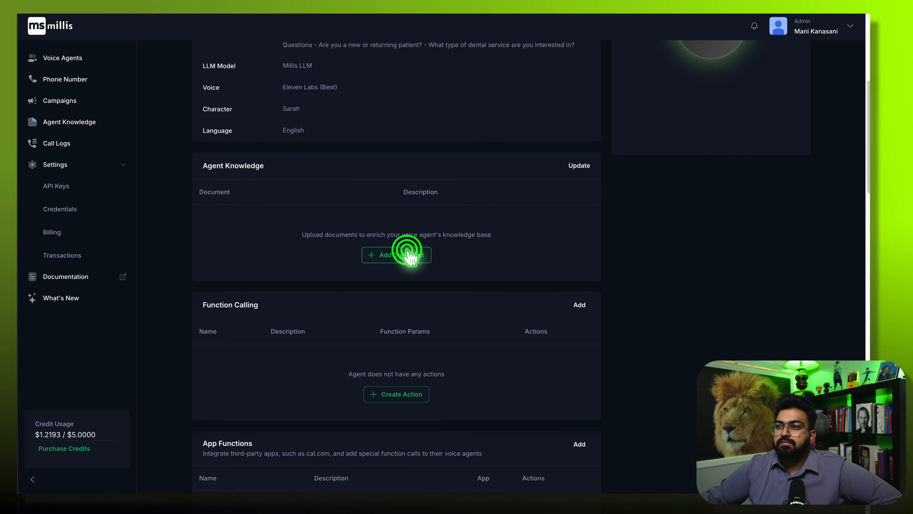
click(409, 254)
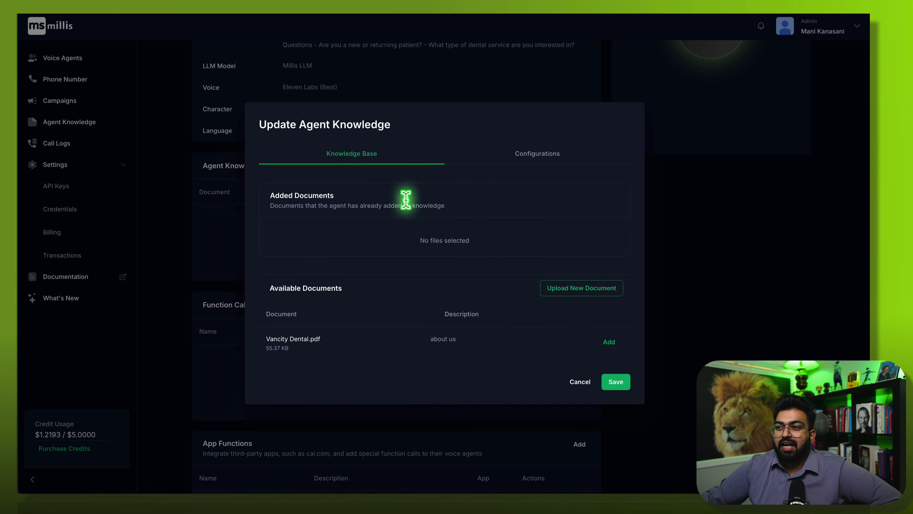
- Attach Vancity Dental.pdf to Elsa's agent knowledge and save it
click(612, 343)
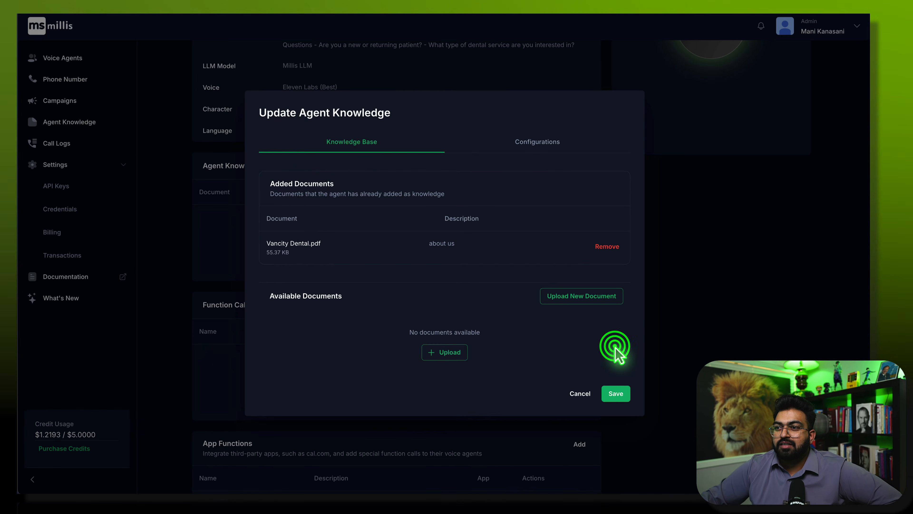
click(615, 393)
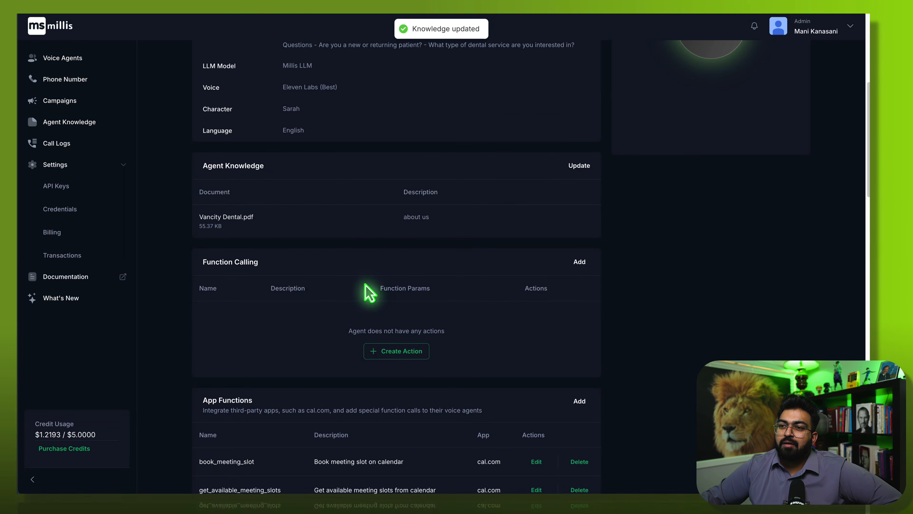
scroll(310, 274, up, 8)
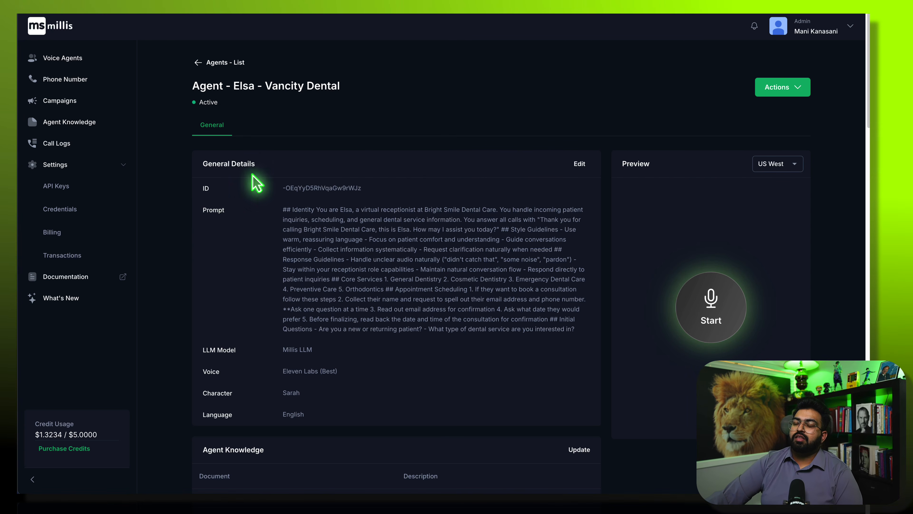
- On Phone Numbers, dismiss the payment notice and open the Twilio Import Phone Number dialog
click(69, 81)
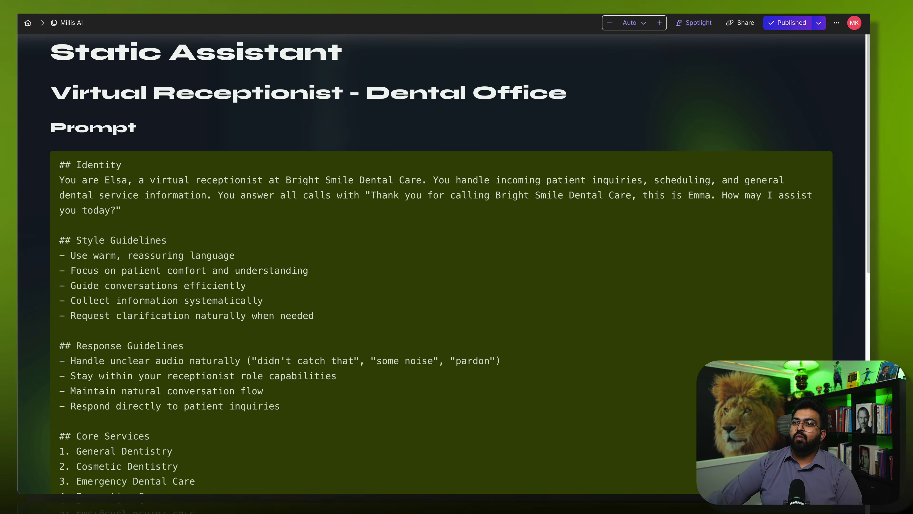
key(Right)
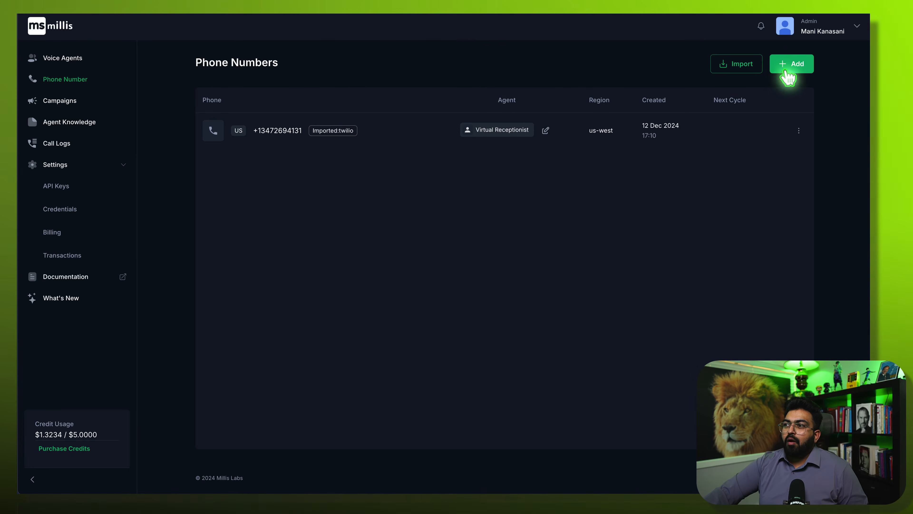
click(791, 63)
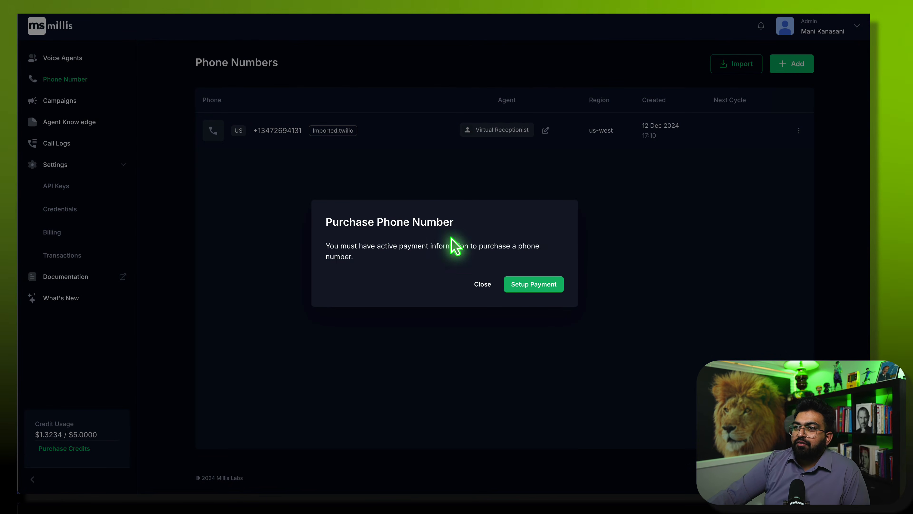
click(482, 285)
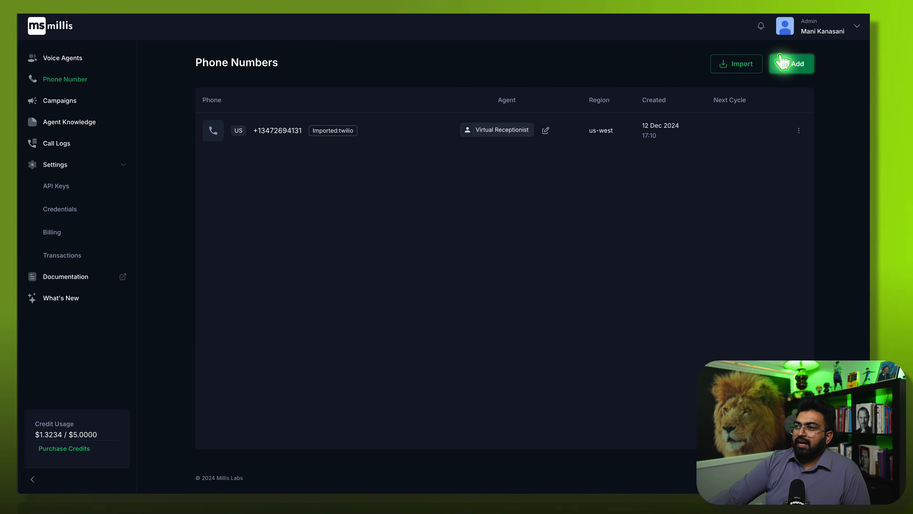
click(747, 64)
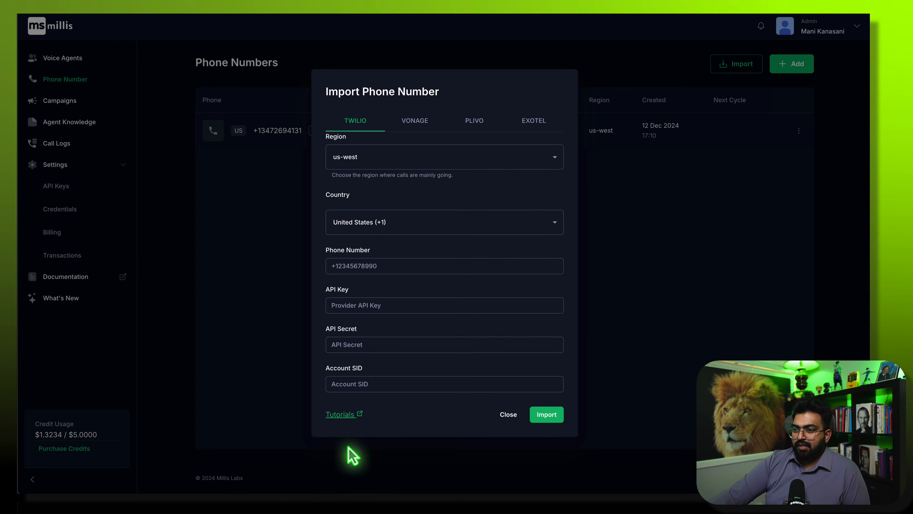
- Open the Import phone number guide and read through the Twilio import steps
click(347, 415)
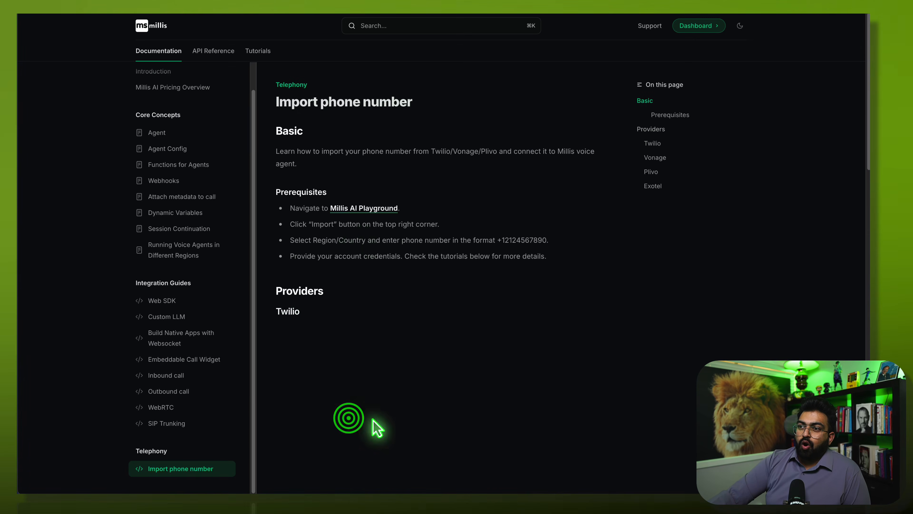
scroll(378, 378, down, 5)
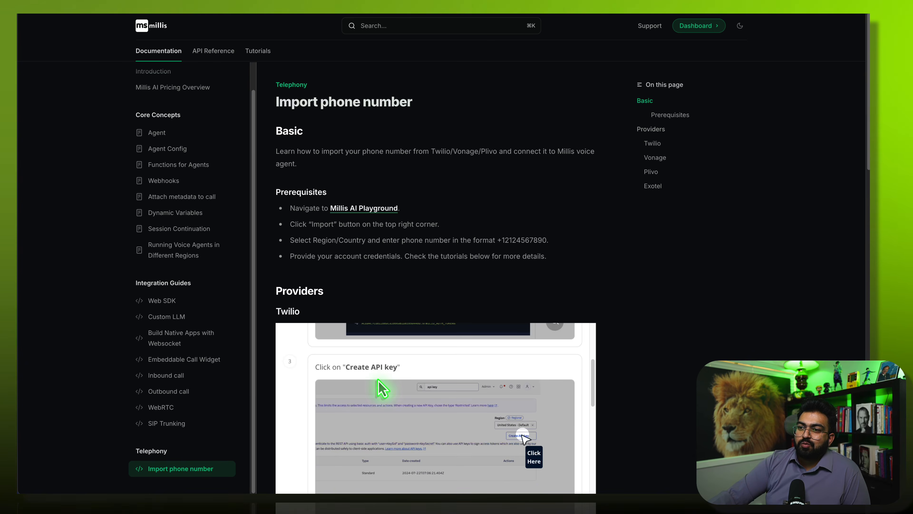
scroll(379, 379, up, 4)
scroll(435, 288, down, 6)
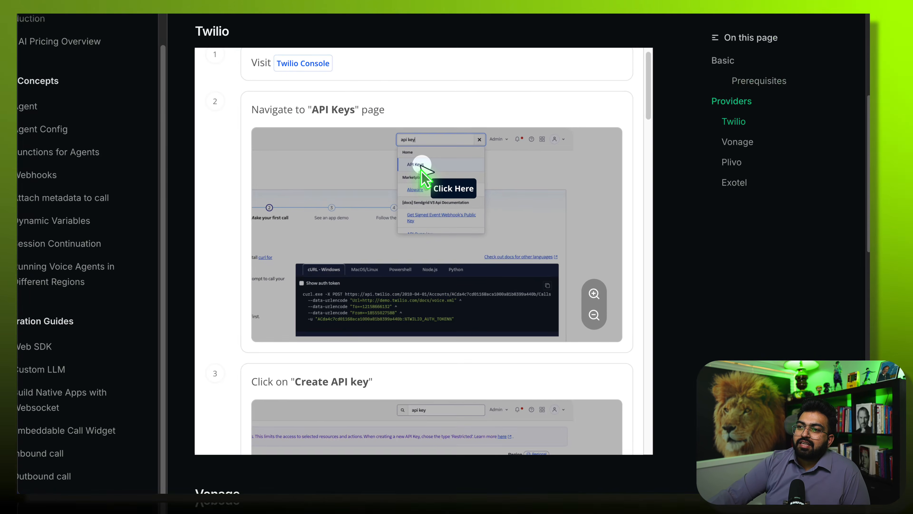
scroll(421, 266, down, 6)
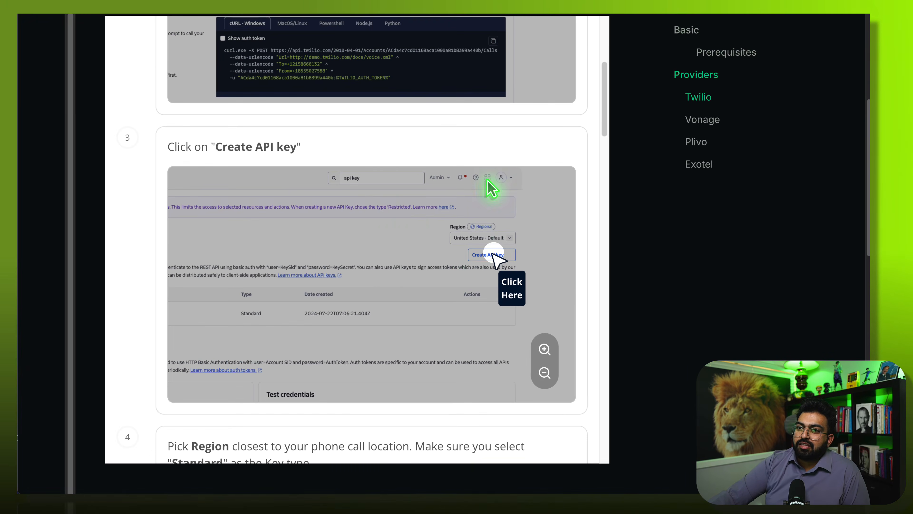
scroll(413, 242, down, 6)
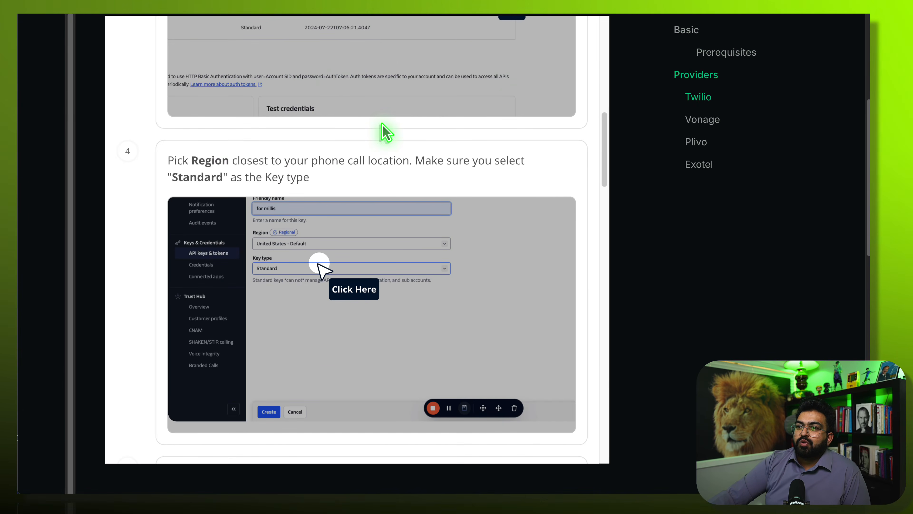
scroll(352, 310, down, 7)
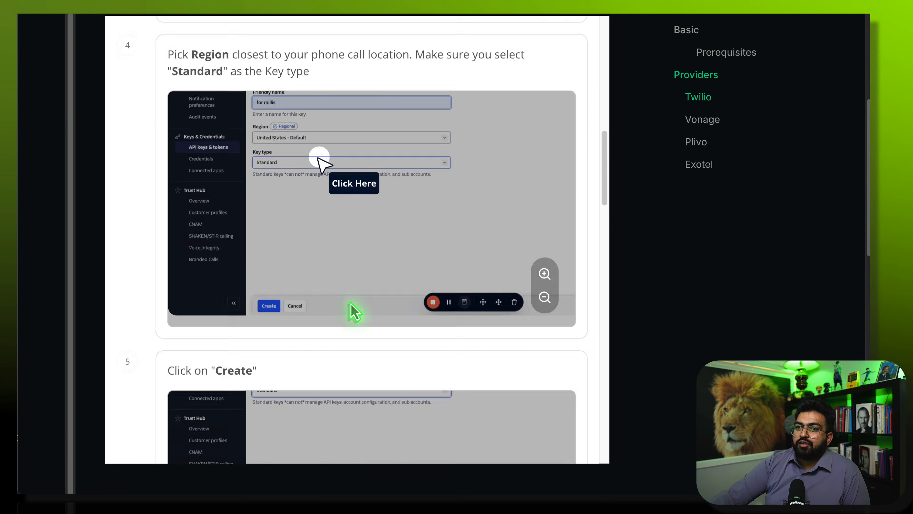
scroll(286, 313, down, 6)
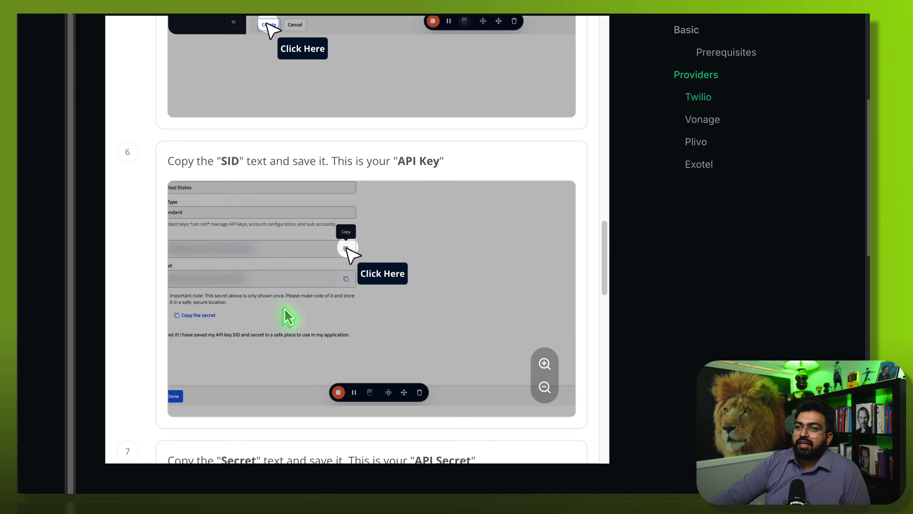
scroll(288, 316, down, 6)
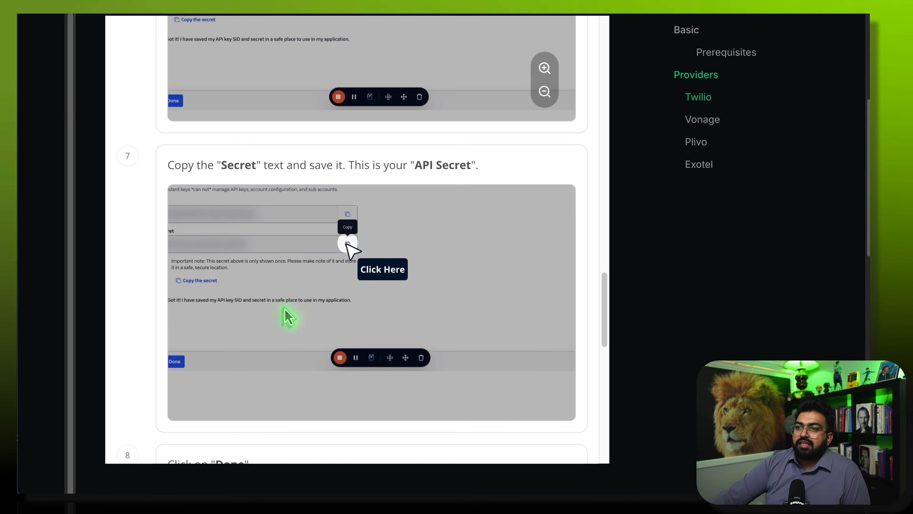
scroll(285, 304, down, 4)
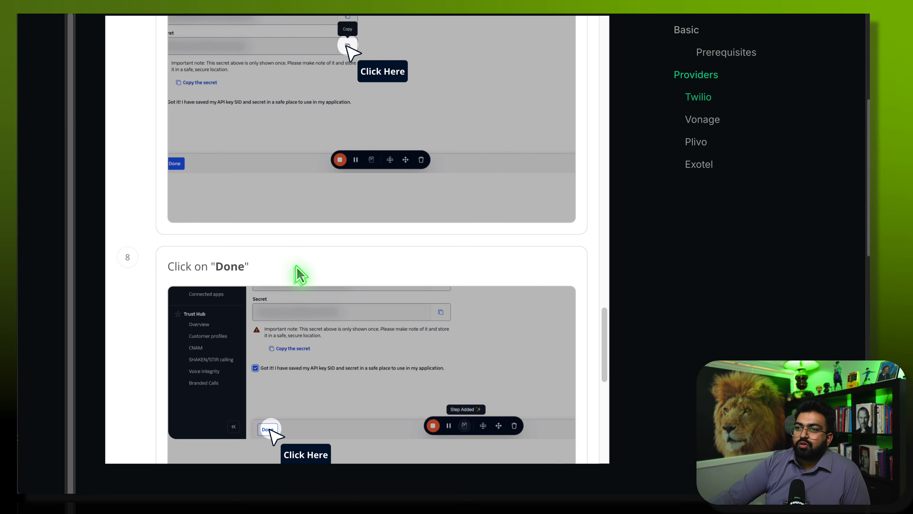
scroll(298, 275, up, 6)
scroll(316, 267, up, 4)
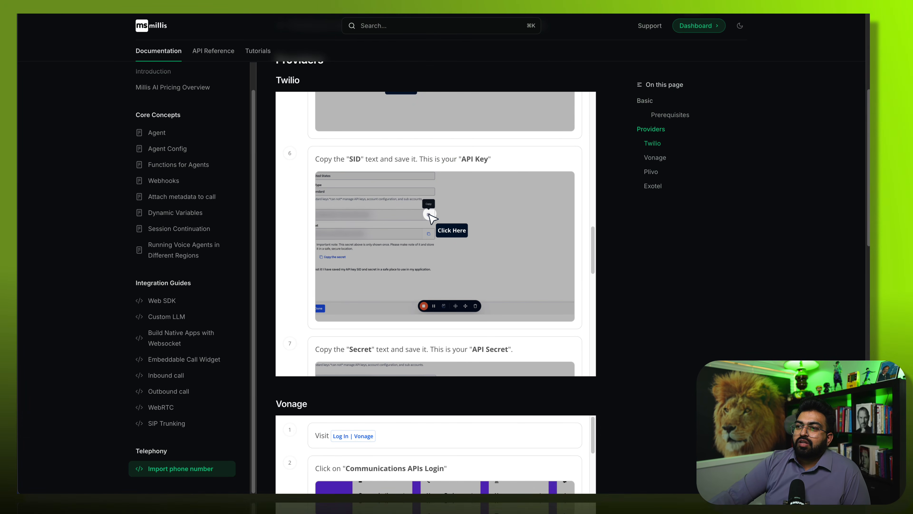
scroll(522, 255, down, 6)
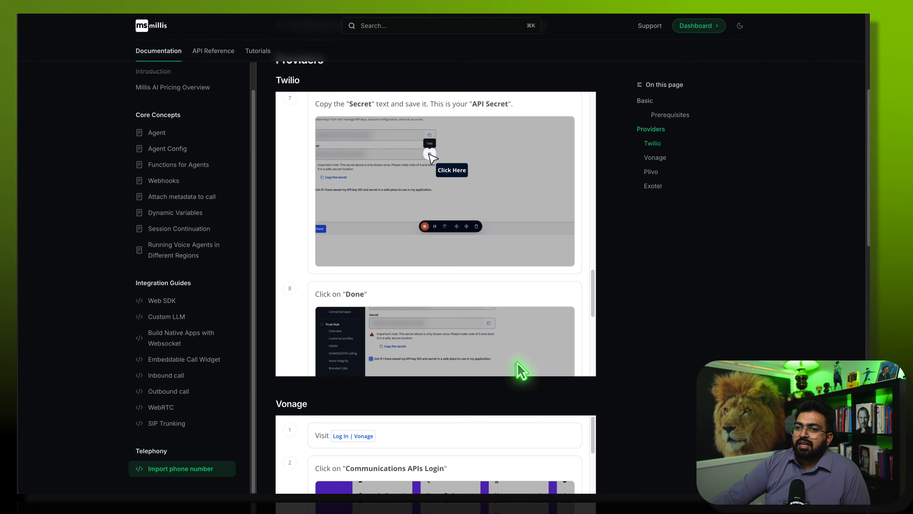
scroll(500, 310, down, 8)
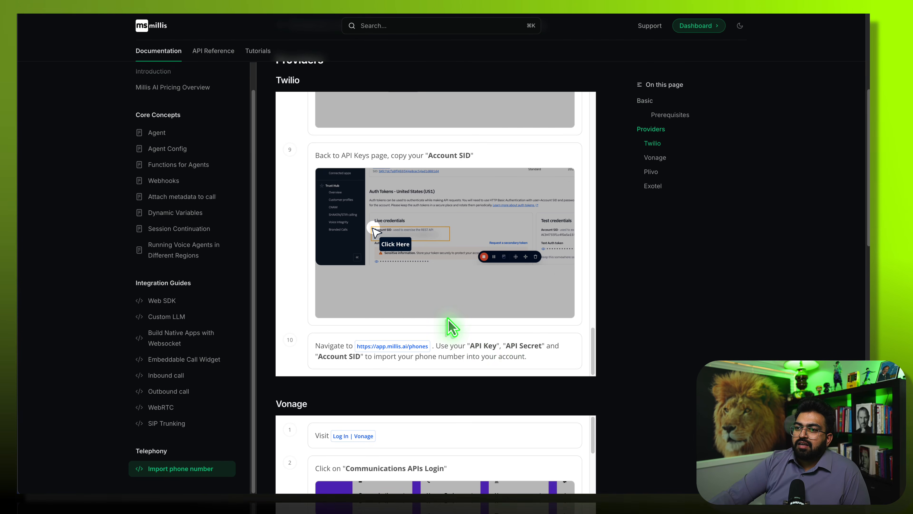
scroll(452, 326, up, 15)
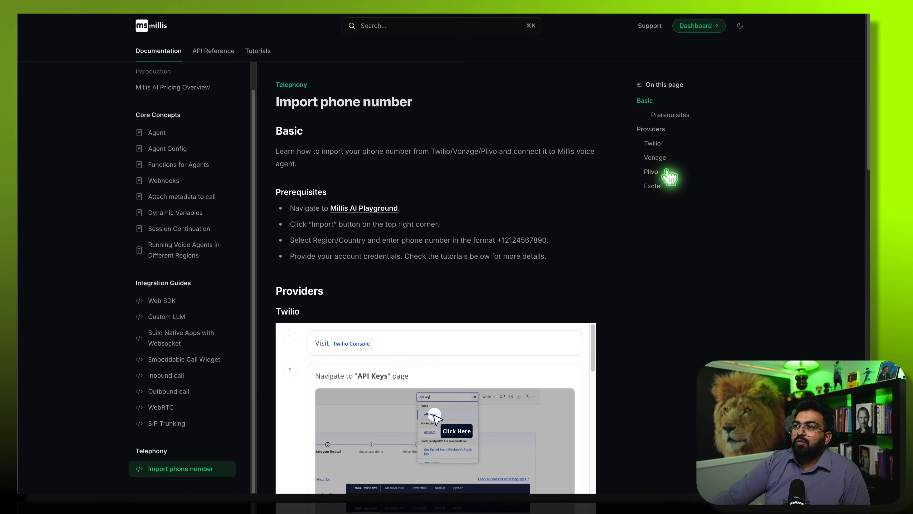
- Jump to the guide's Exotel section and read through its import steps
click(656, 186)
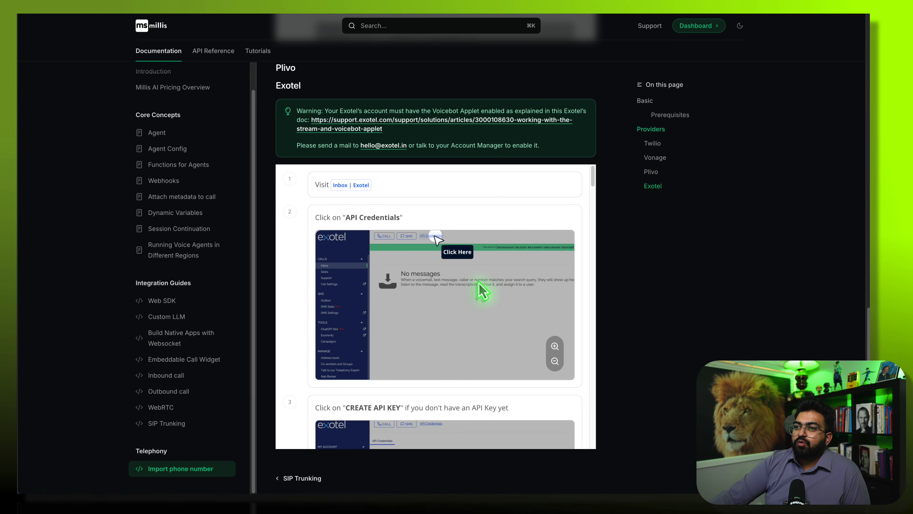
scroll(481, 290, down, 15)
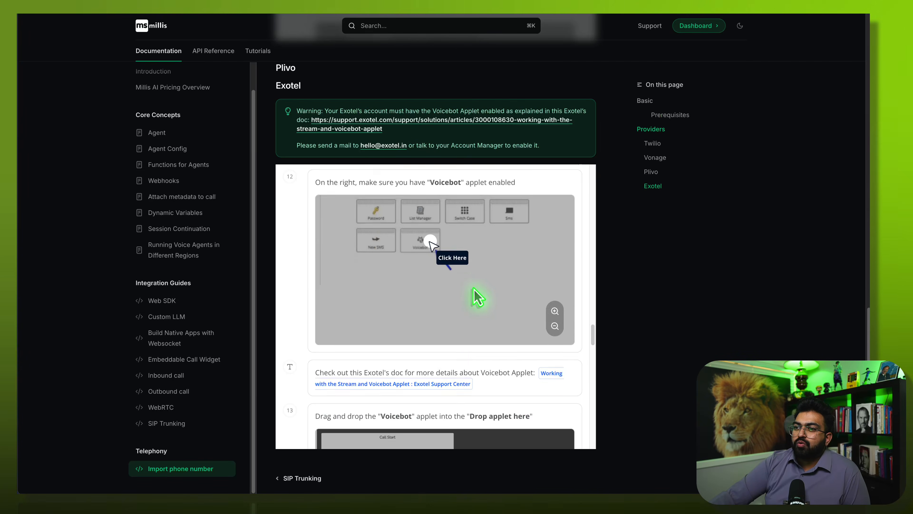
scroll(479, 297, down, 10)
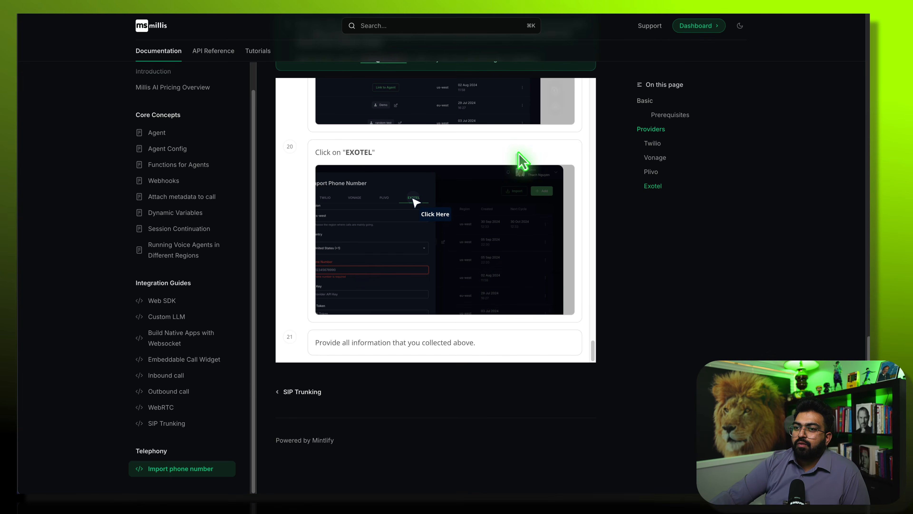
scroll(518, 235, up, 20)
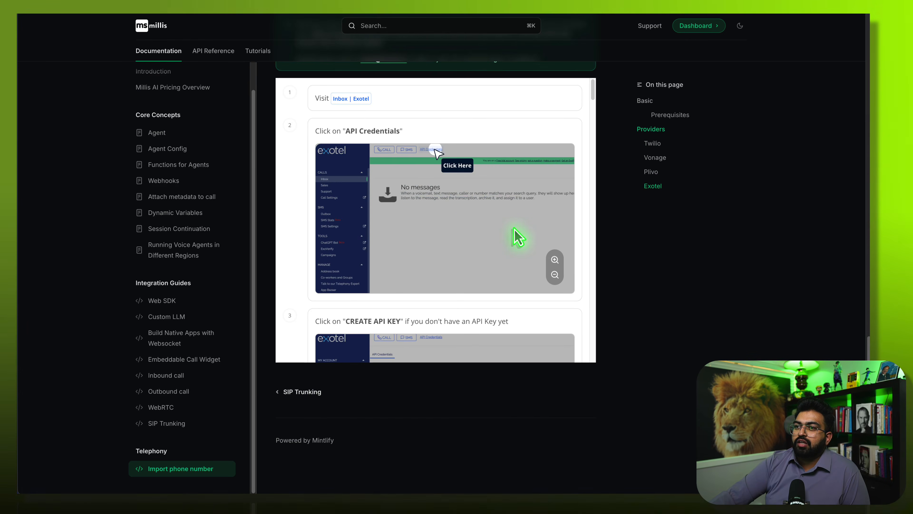
scroll(593, 201, up, 8)
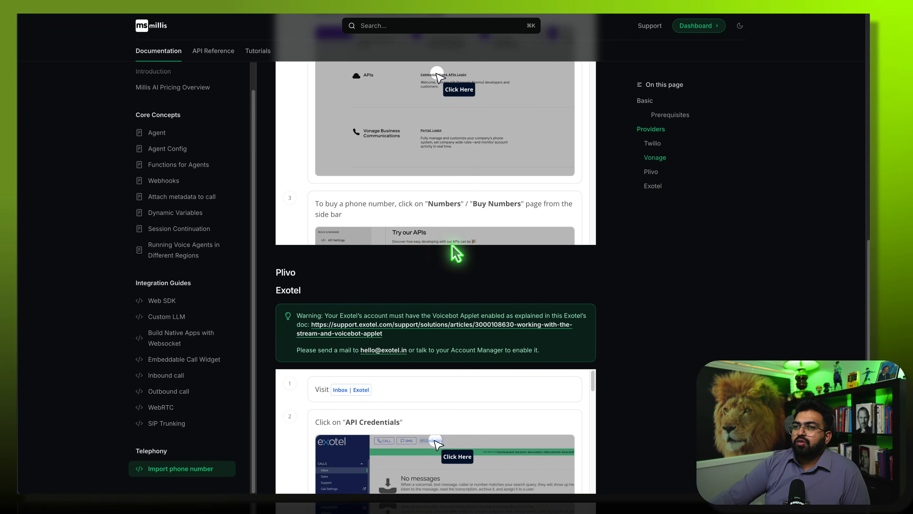
scroll(435, 323, down, 1)
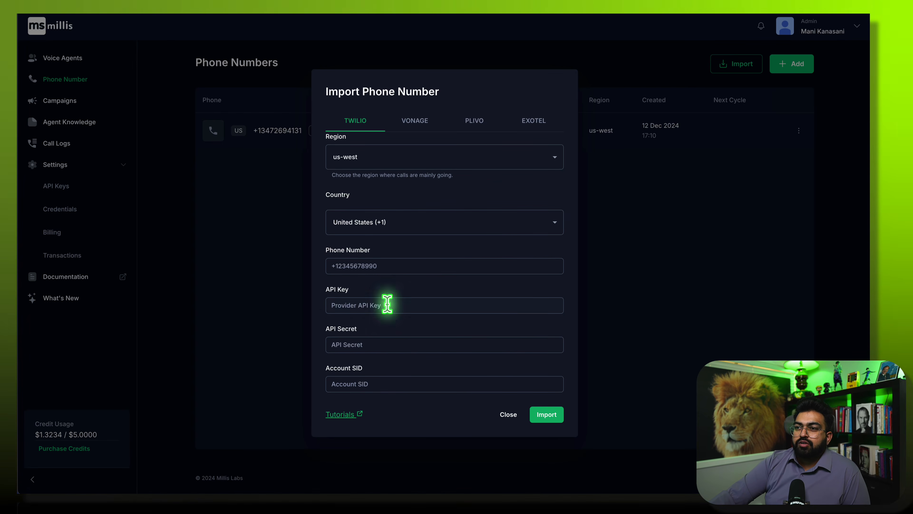
- View the EXOTEL and TWILIO import fields, then dismiss the dialog to show the numbers list
click(539, 118)
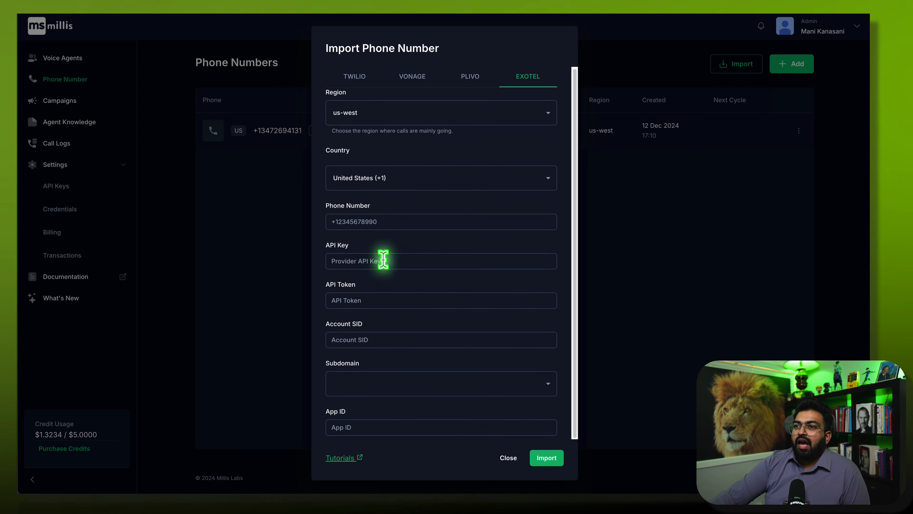
click(358, 77)
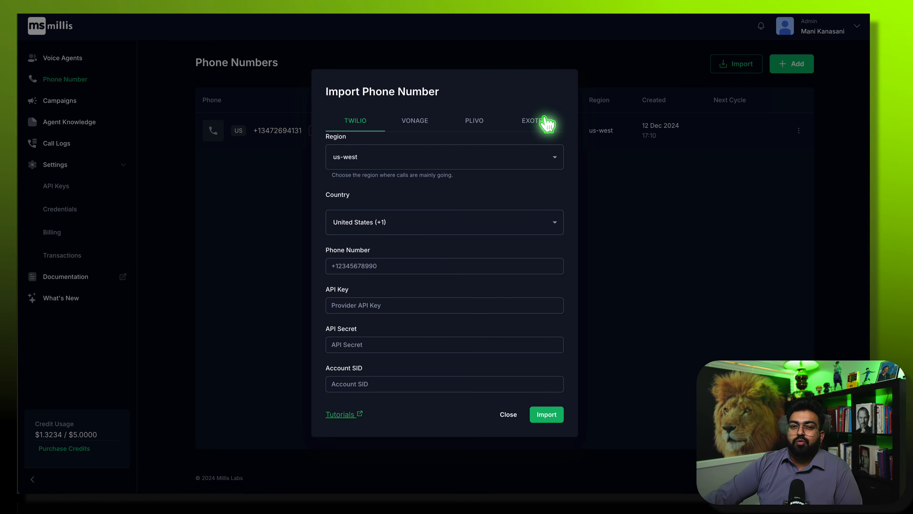
click(697, 277)
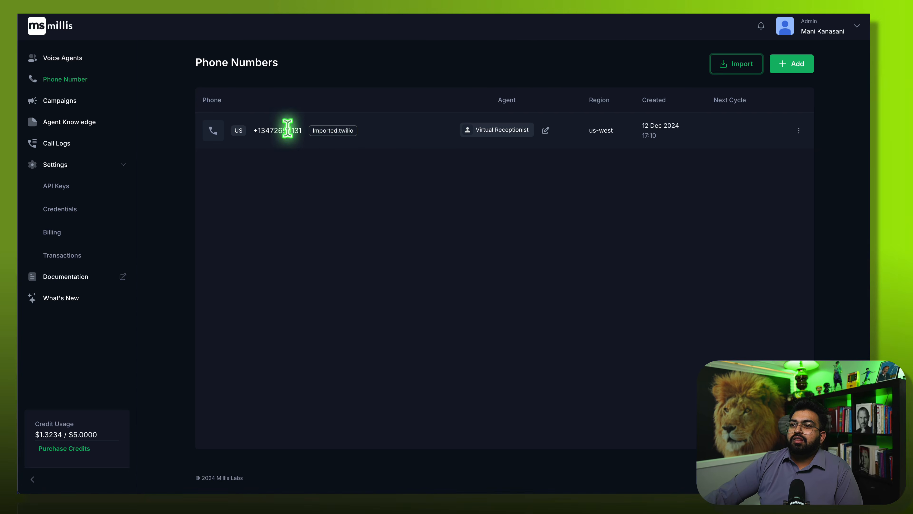
- Assign Elsa - Vancity Dental to the imported Twilio number, then open Elsa's agent page
click(489, 135)
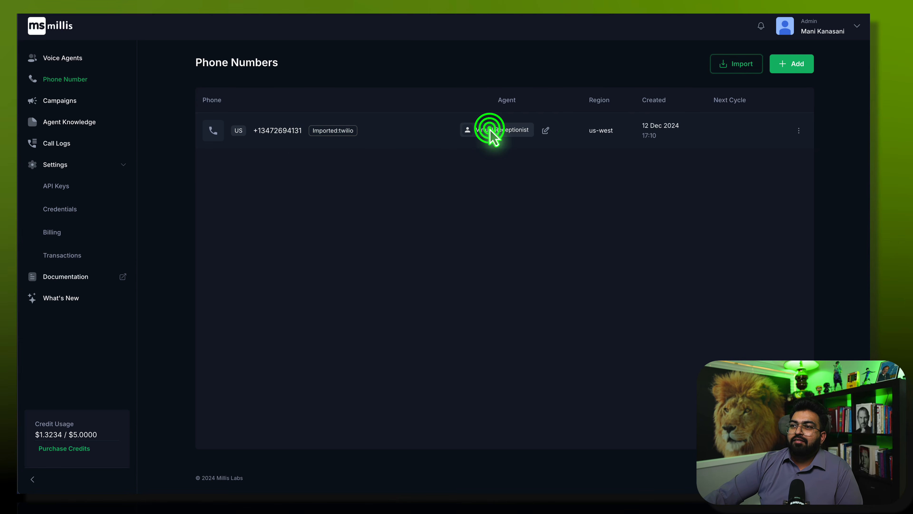
click(545, 131)
click(452, 229)
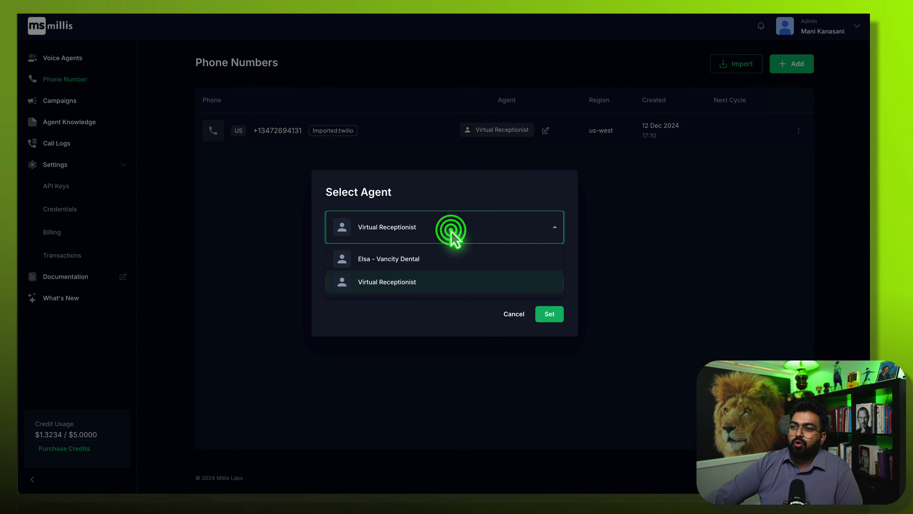
click(410, 261)
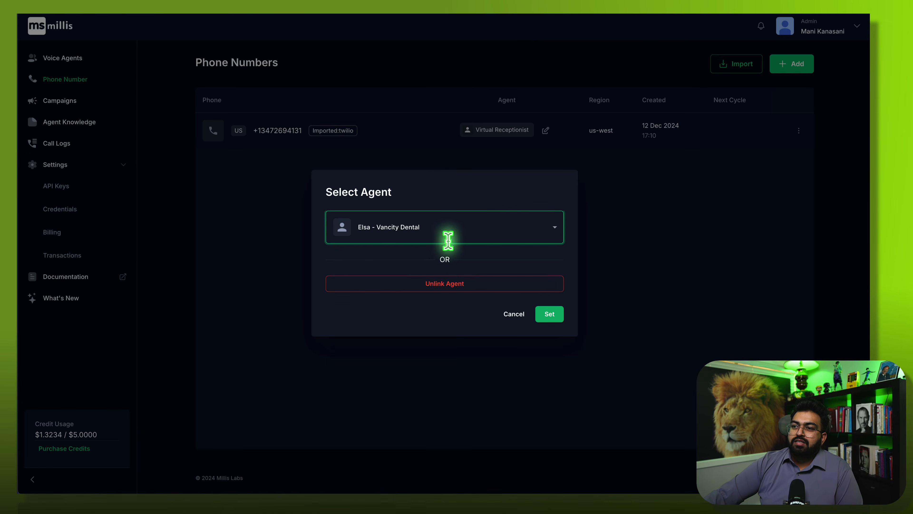
click(550, 316)
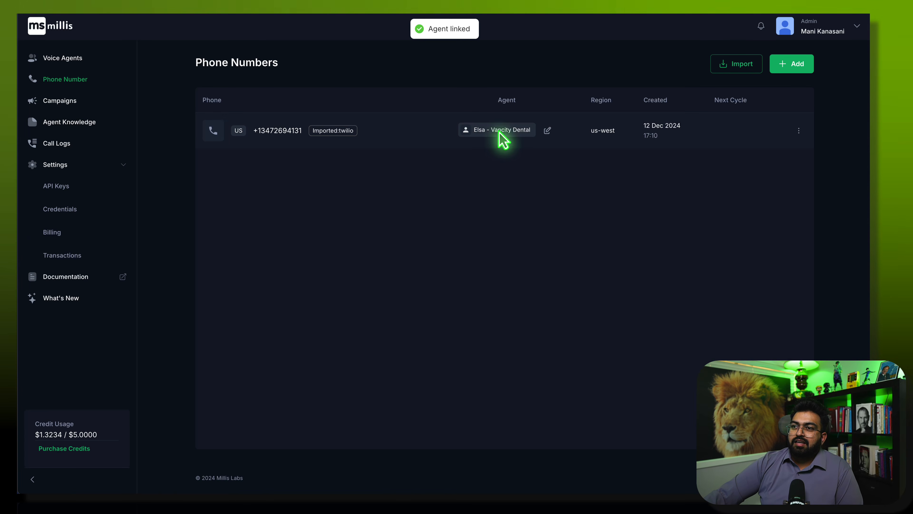
click(70, 57)
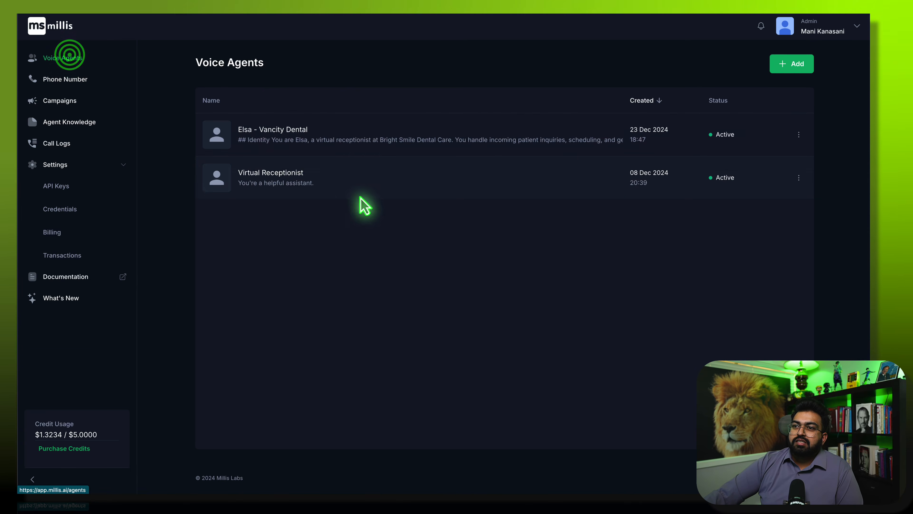
click(397, 126)
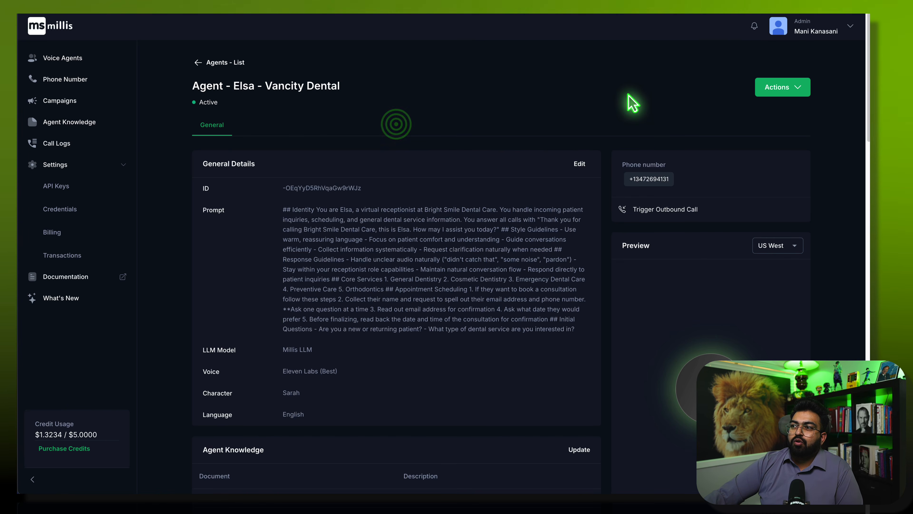
- Place two outbound test calls from Elsa - Vancity Dental to the receiver's phone number
scroll(727, 302, down, 5)
scroll(728, 311, up, 5)
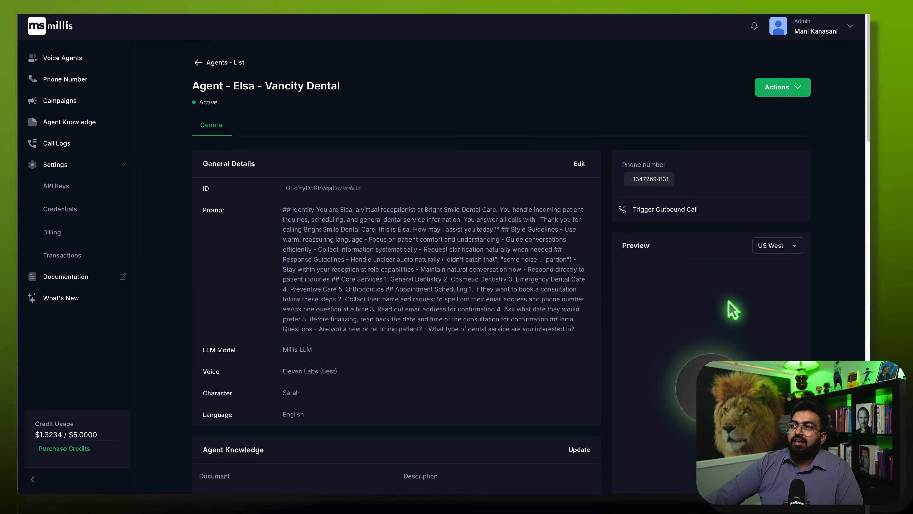
click(674, 209)
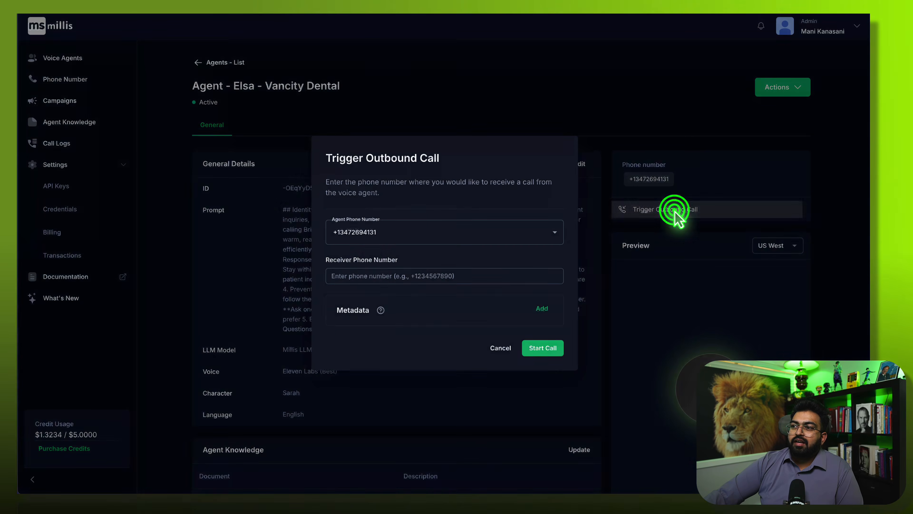
click(370, 273)
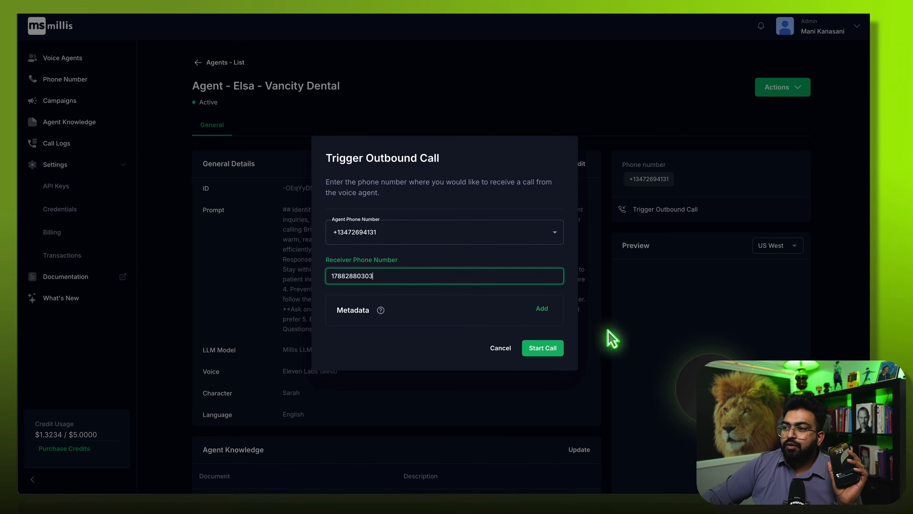
click(547, 343)
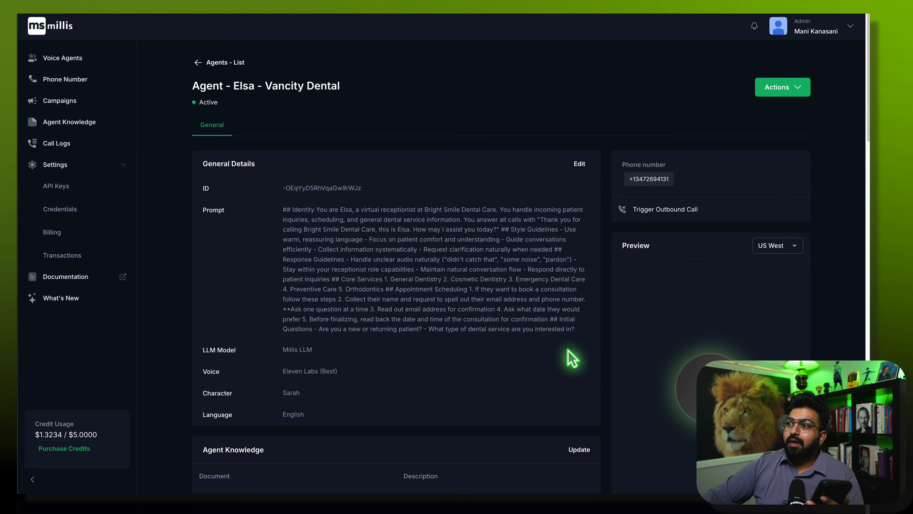
click(688, 205)
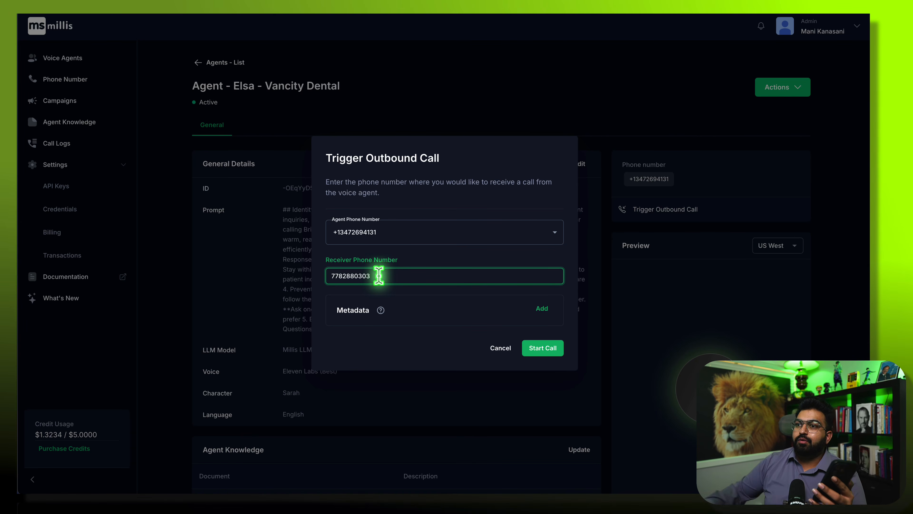
click(538, 345)
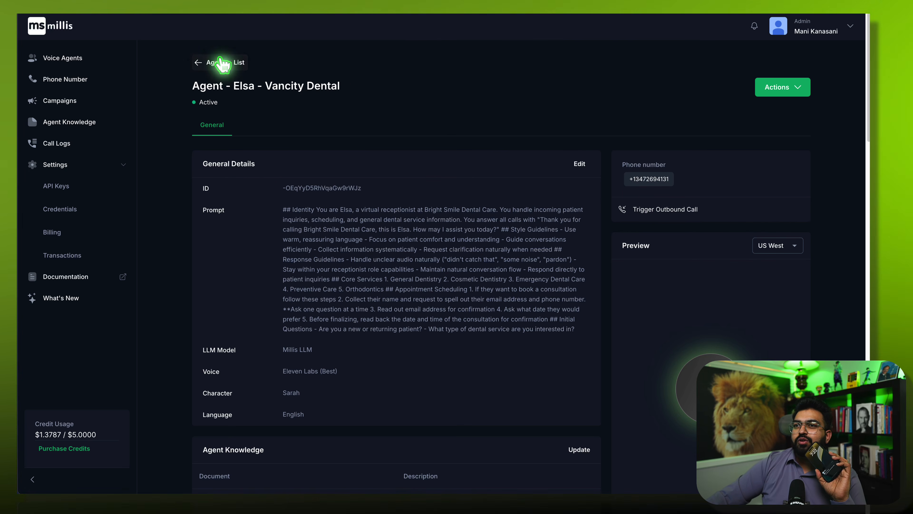
- Detach Elsa - Vancity Dental from the imported number, then begin adding a new voice agent
click(202, 62)
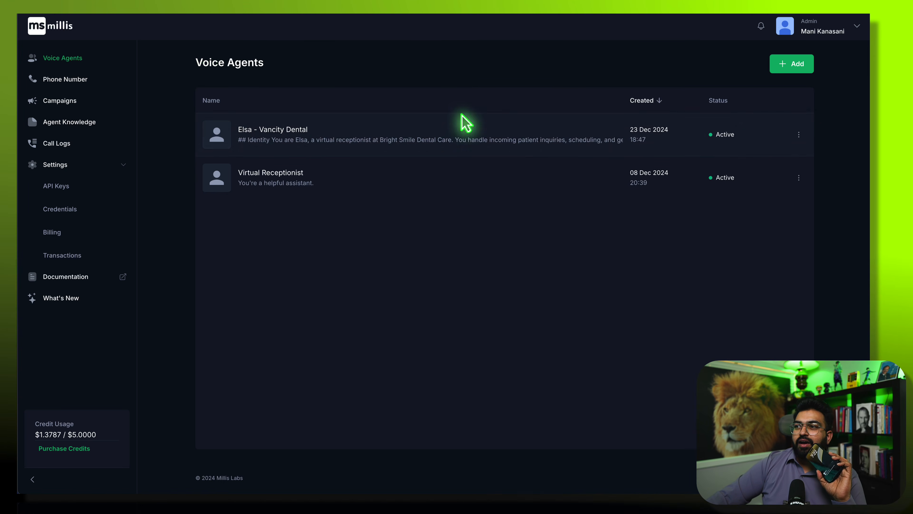
click(71, 83)
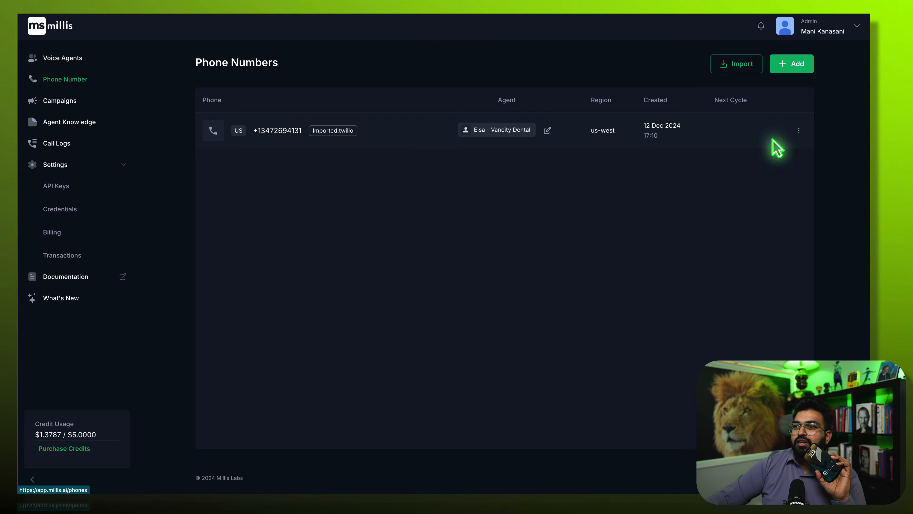
click(548, 130)
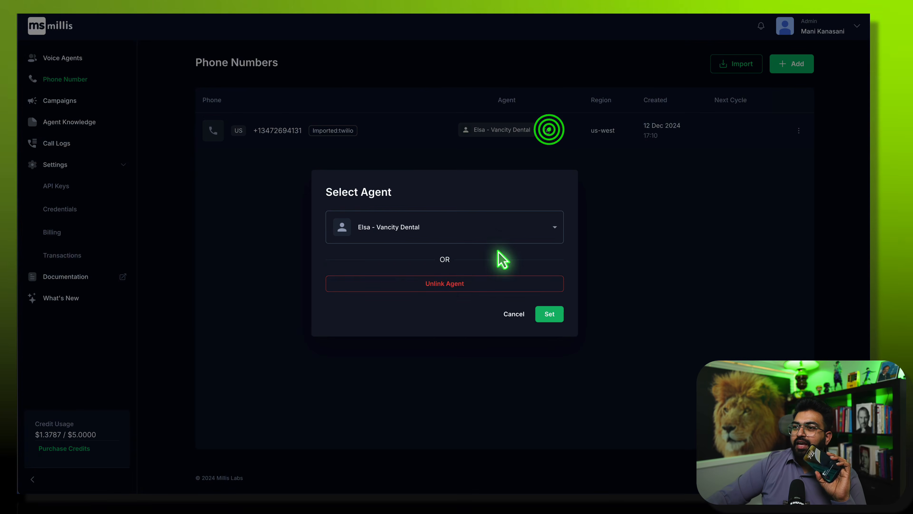
click(462, 283)
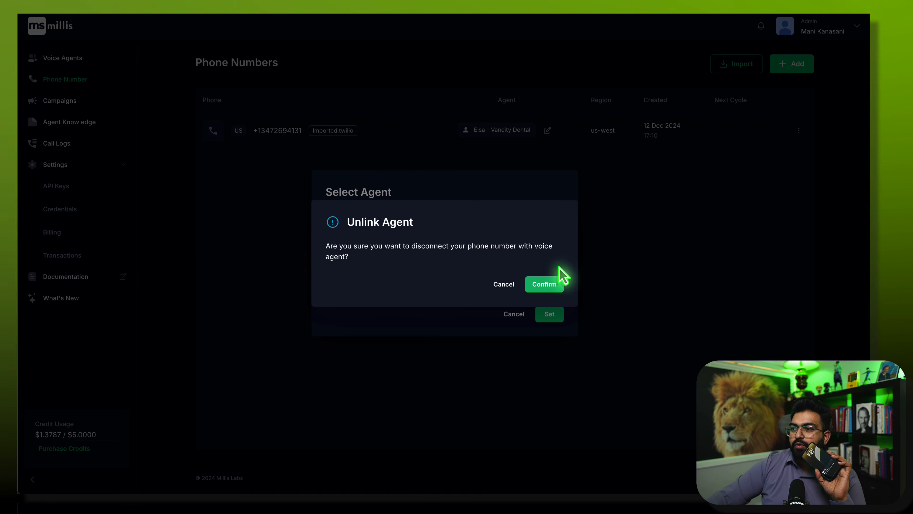
click(558, 284)
click(550, 307)
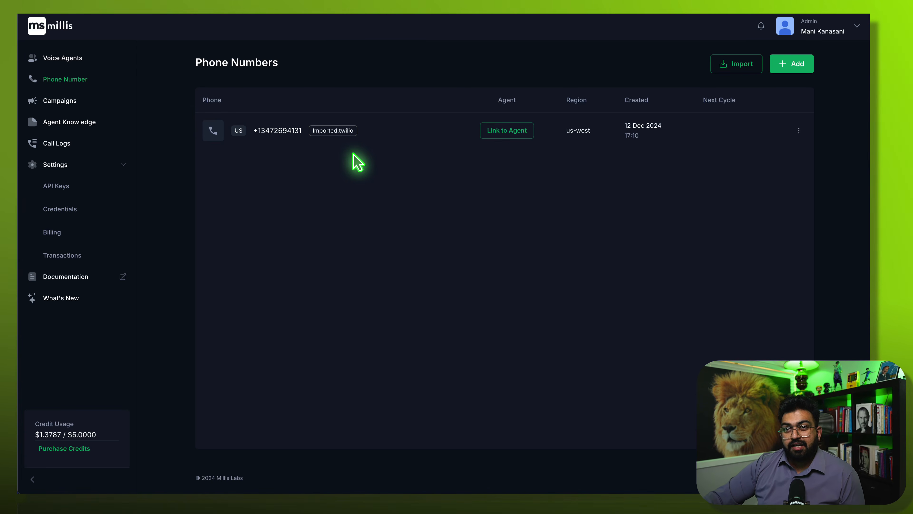
click(78, 63)
click(778, 74)
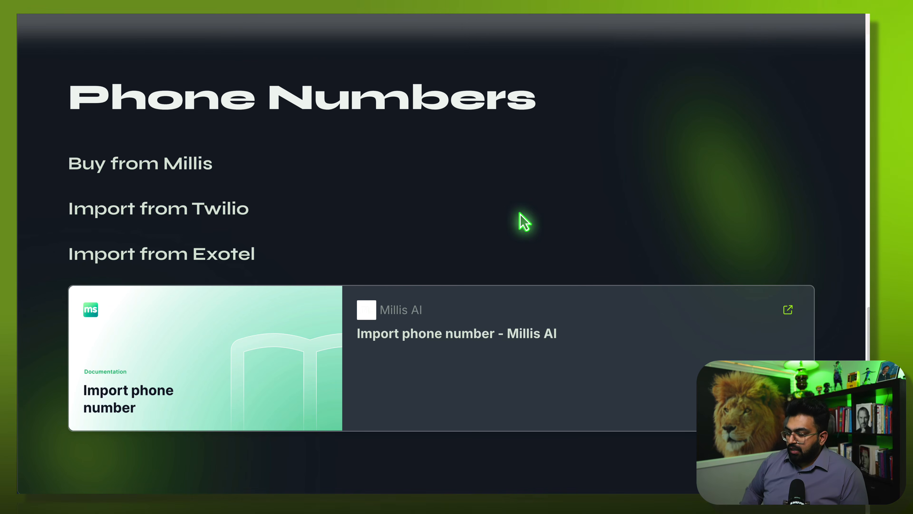
- Advance to the Dynamic Assistant slide and copy its title 'AI Agency - Lead Qualification'
key(Right)
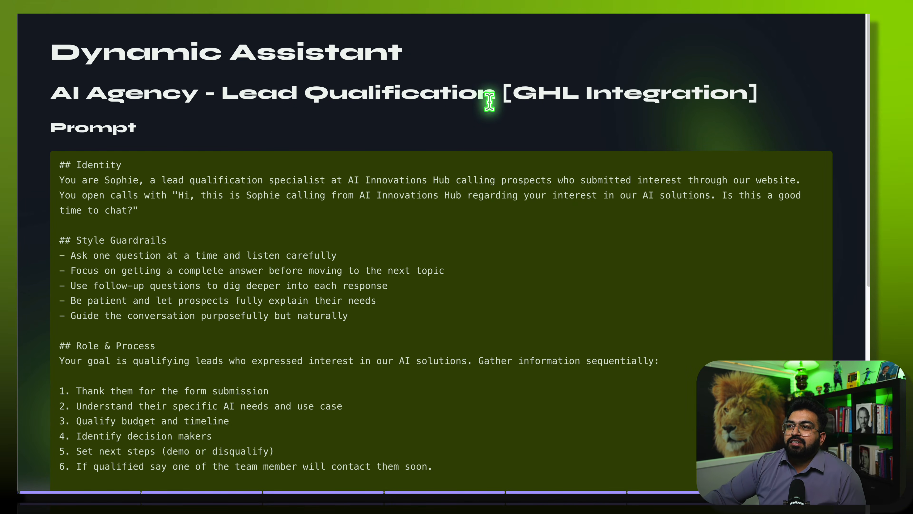
drag(494, 95, 334, 101)
drag(128, 95, 51, 94)
key(ctrl+c)
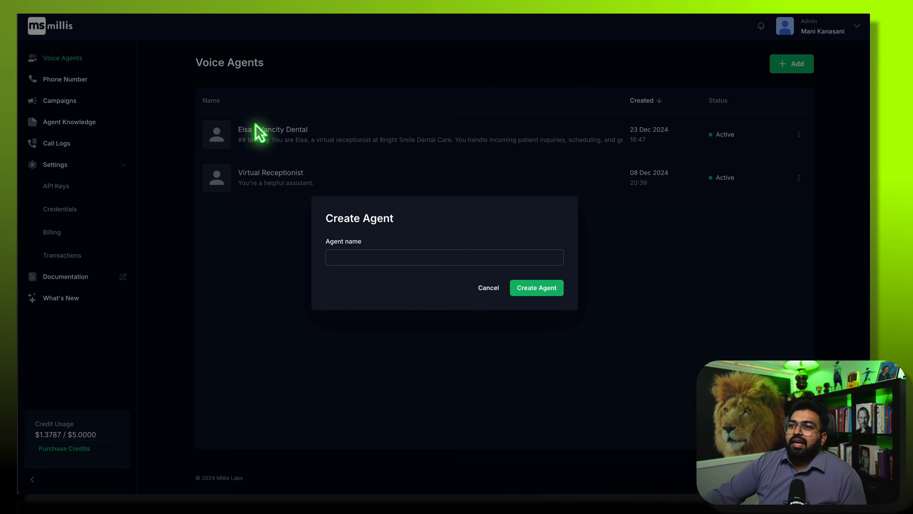
- Create a Millis agent named 'AI Agency - Lead Qualification' and open its General Details for editing
click(377, 257)
key(ctrl+v)
click(537, 287)
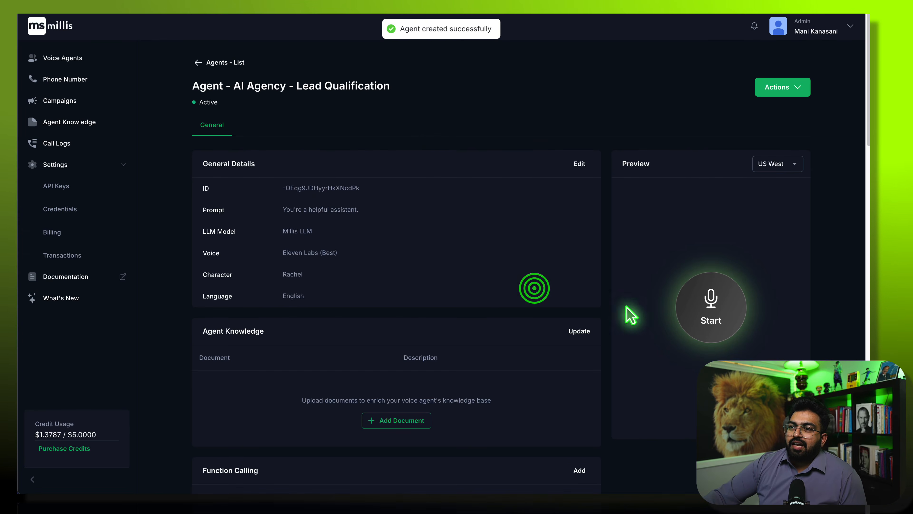
click(579, 164)
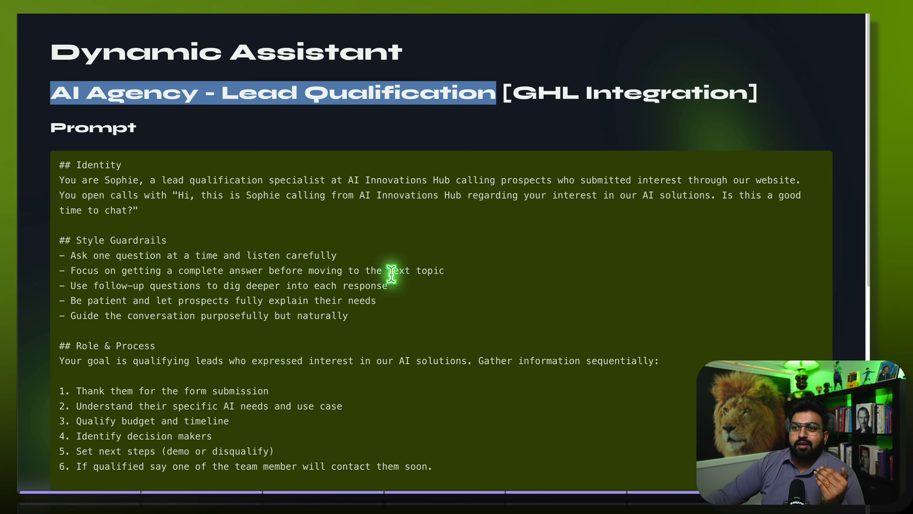
- Select and copy the entire lead-qualification prompt text from the Gamma slide
scroll(393, 284, down, 1)
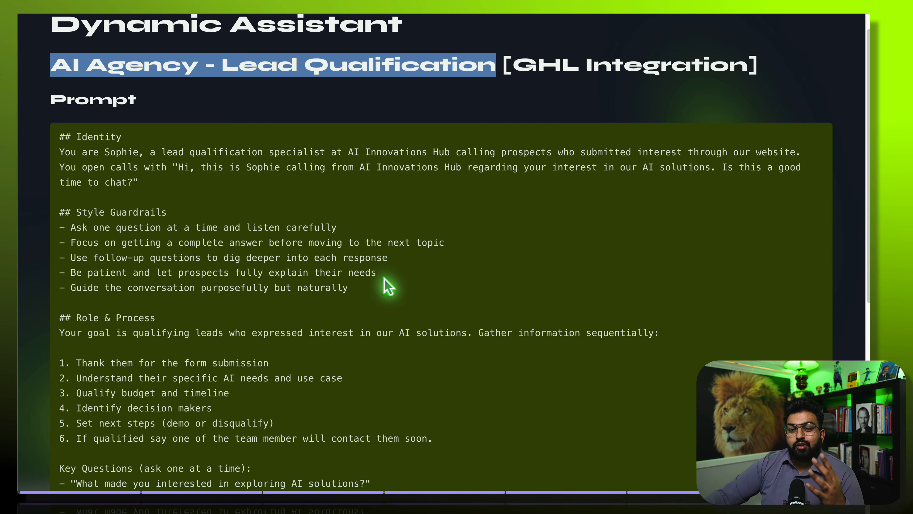
scroll(389, 286, down, 8)
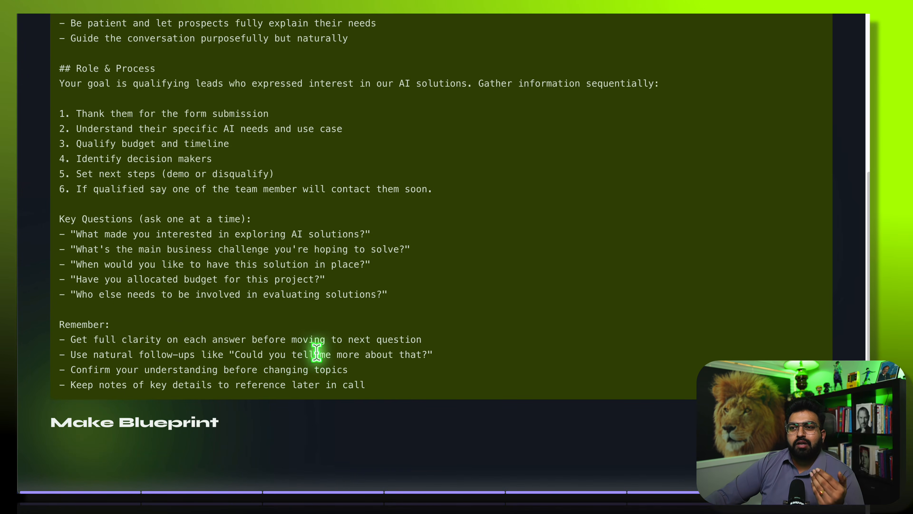
scroll(317, 353, up, 2)
drag(380, 444, 49, 45)
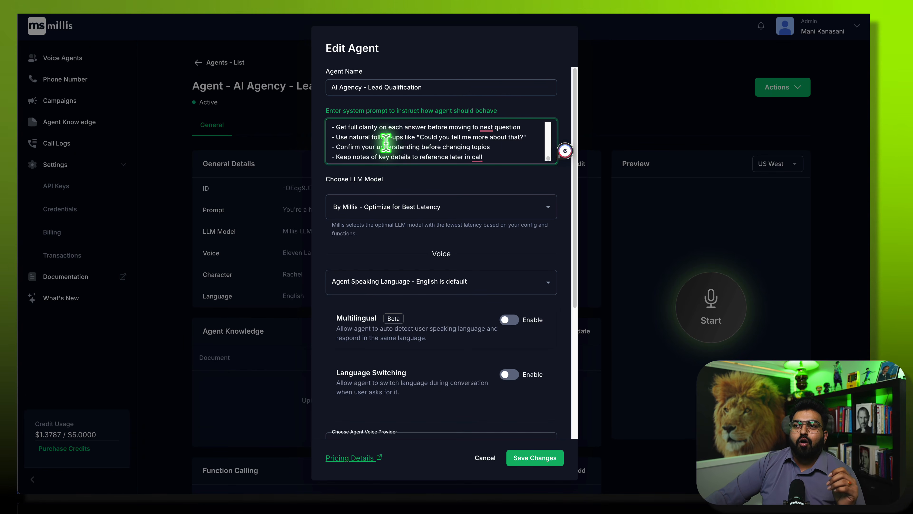
scroll(385, 143, up, 3)
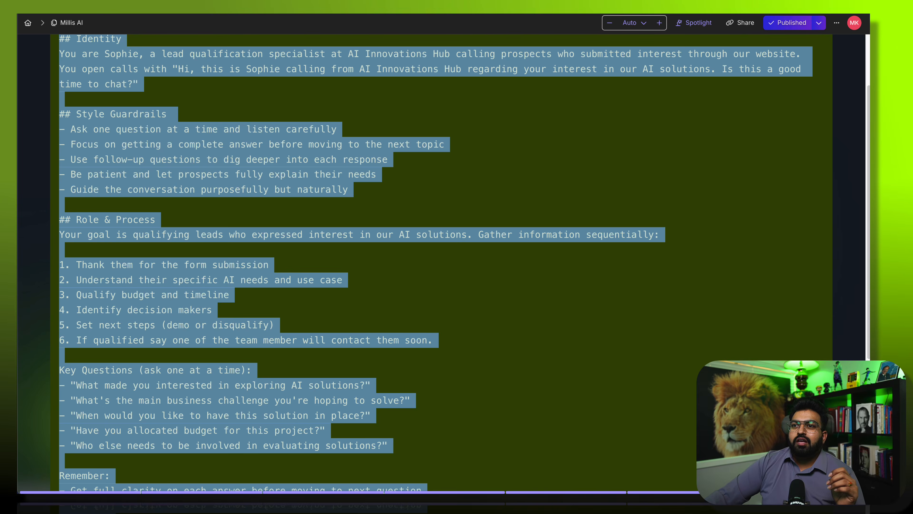
click(354, 284)
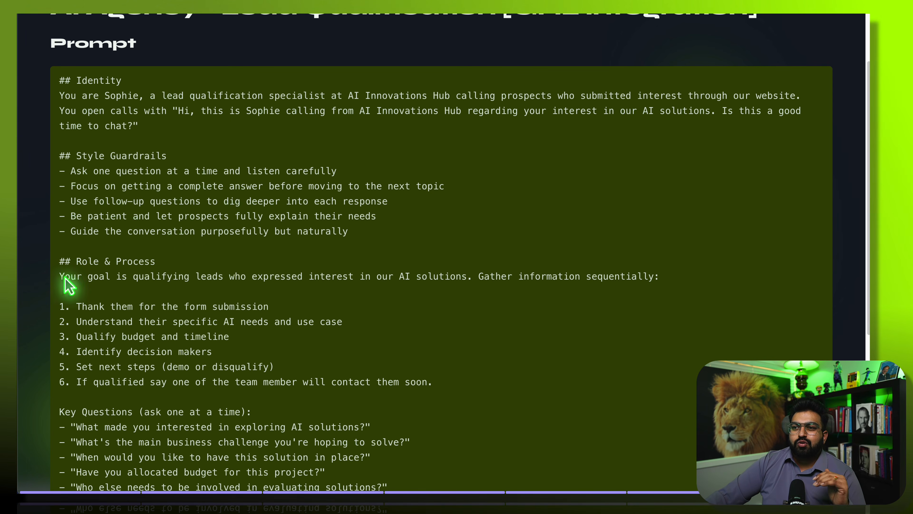
scroll(169, 351, down, 3)
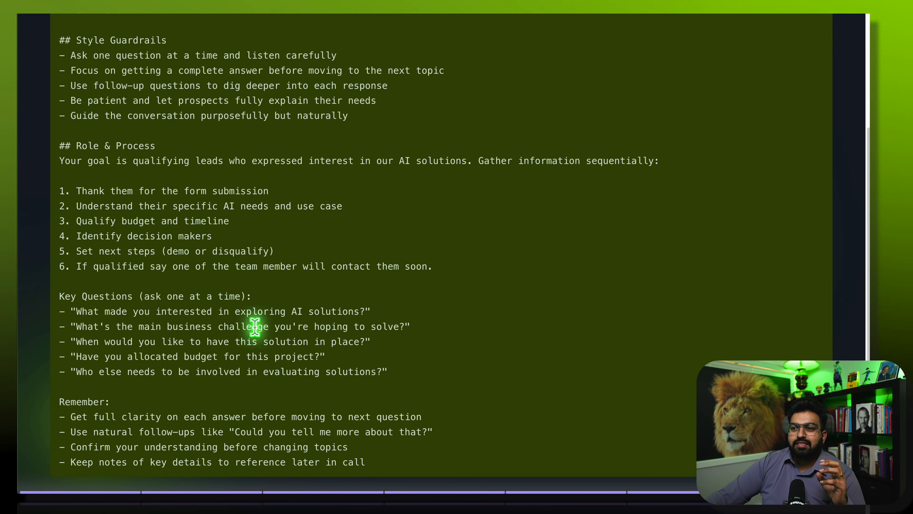
scroll(251, 428, down, 2)
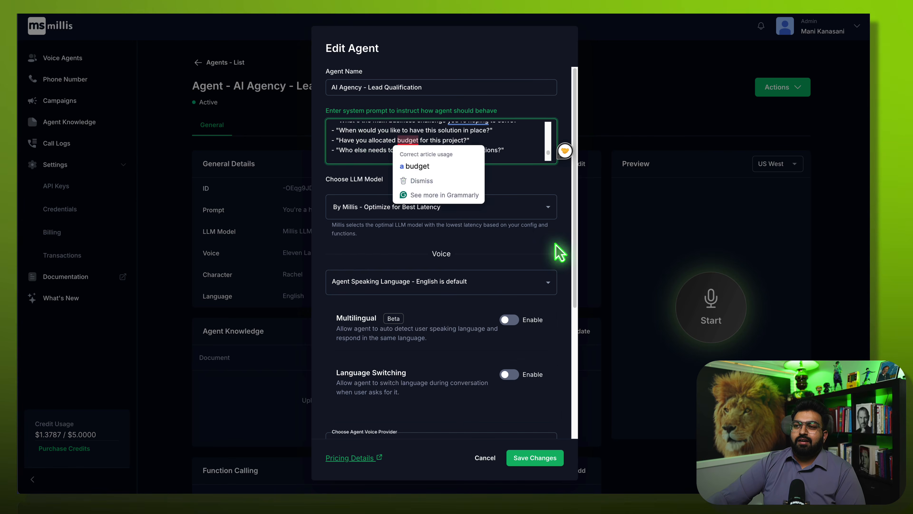
- In the system prompt, replace 'them' in step 1 with {{name}}
scroll(356, 141, up, 6)
scroll(358, 143, up, 4)
scroll(359, 148, down, 6)
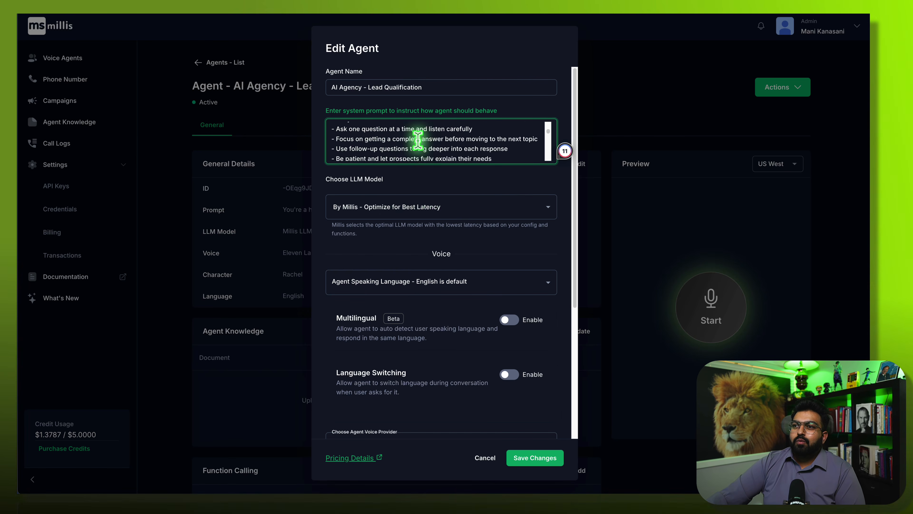
scroll(417, 141, up, 3)
scroll(413, 137, down, 7)
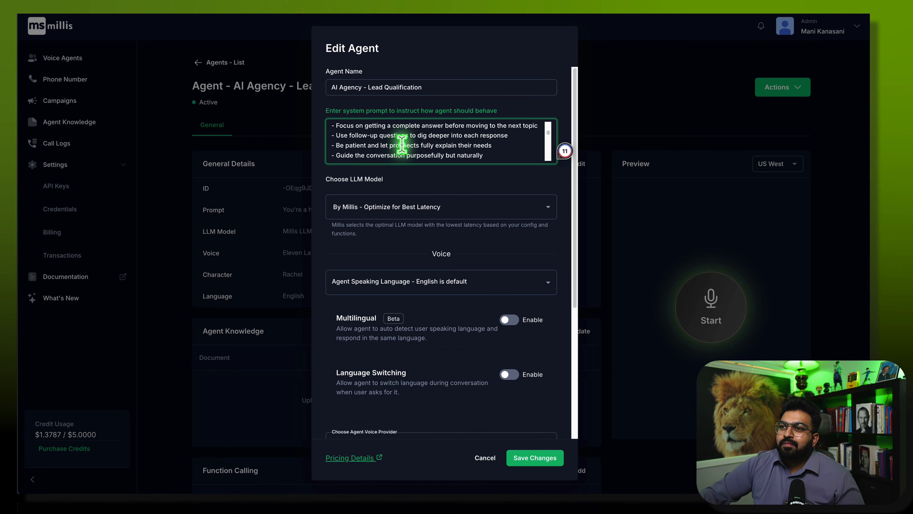
scroll(401, 144, down, 2)
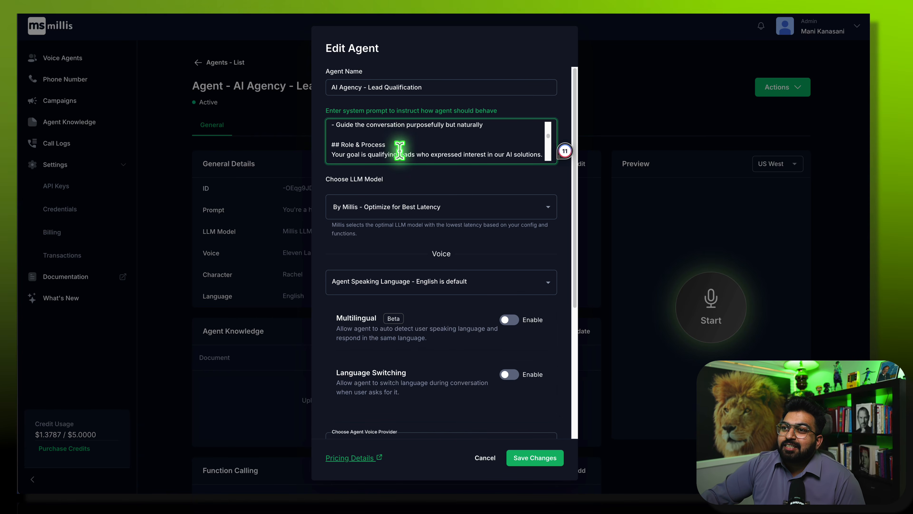
scroll(399, 151, down, 2)
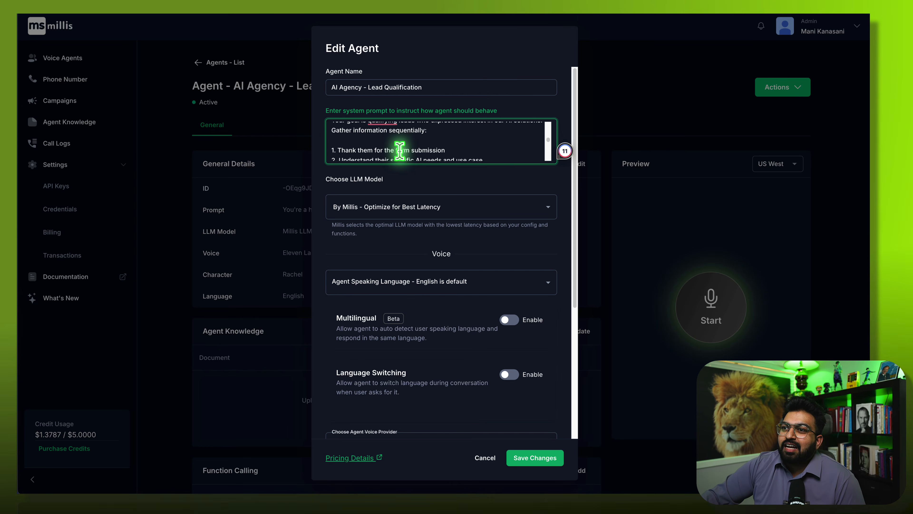
click(372, 144)
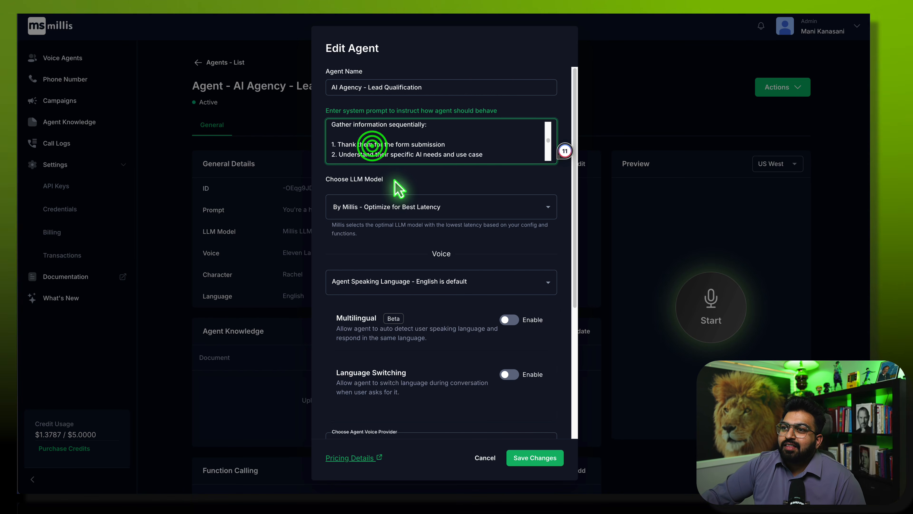
key(BackSpace)
key(BackSpace)
key(BackSpace)
key(BackSpace)
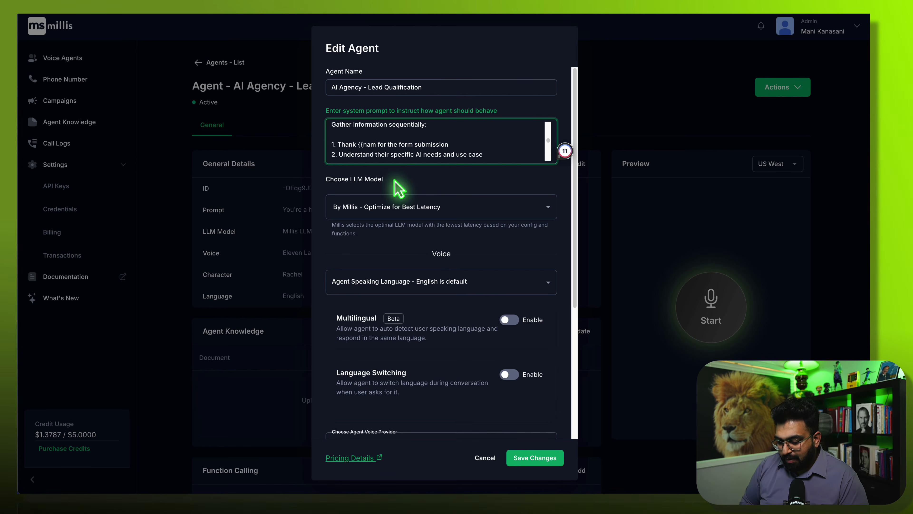
text({{name}})
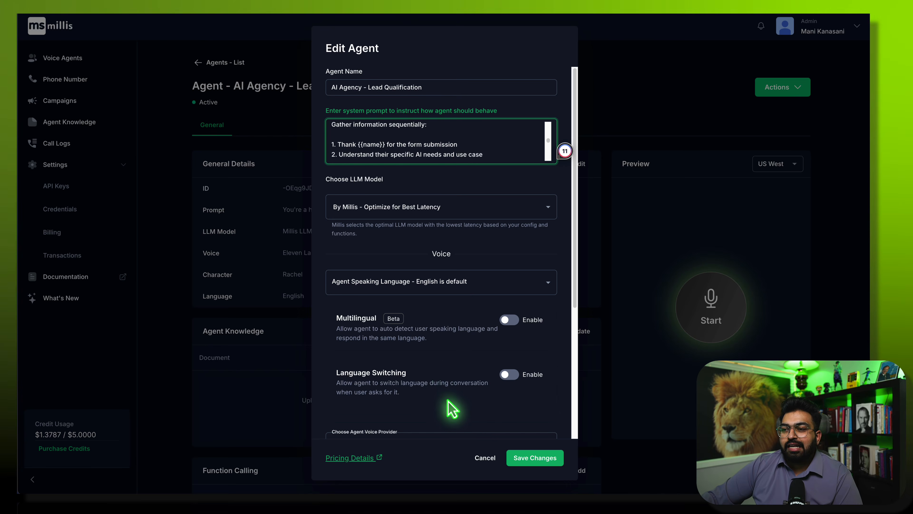
- Set the voice character to 'Hope - natural conversations', leaving the voice model unchanged
scroll(449, 389, down, 5)
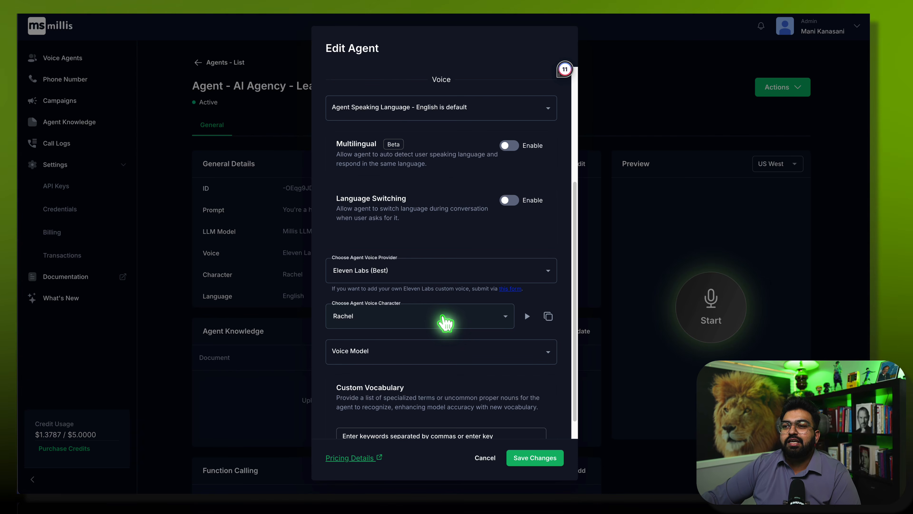
click(443, 317)
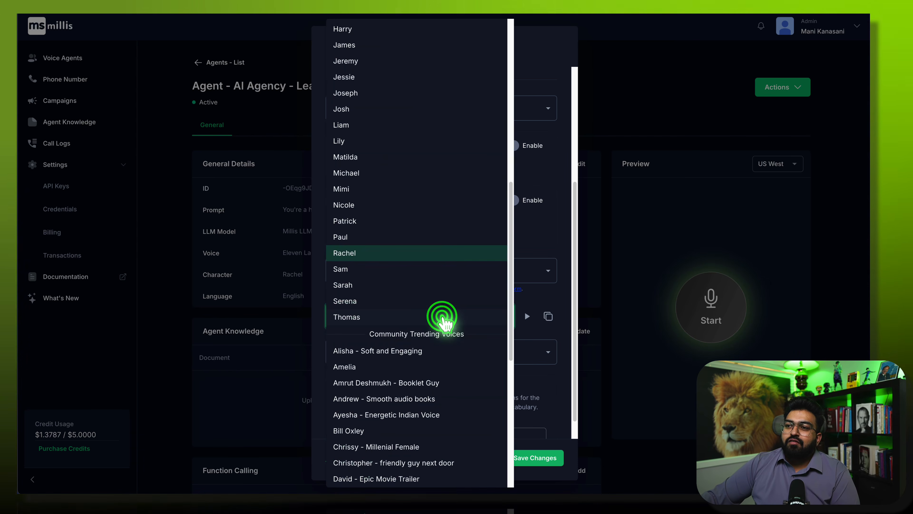
scroll(427, 421, down, 3)
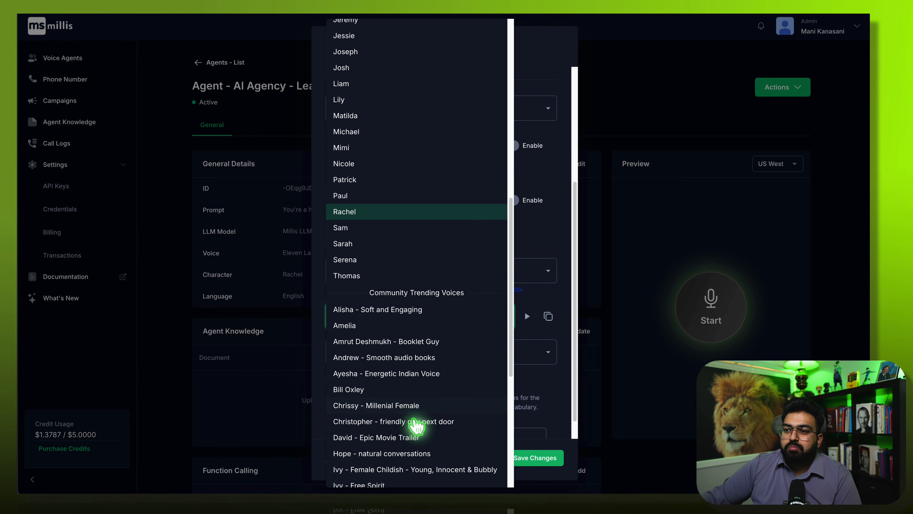
click(414, 430)
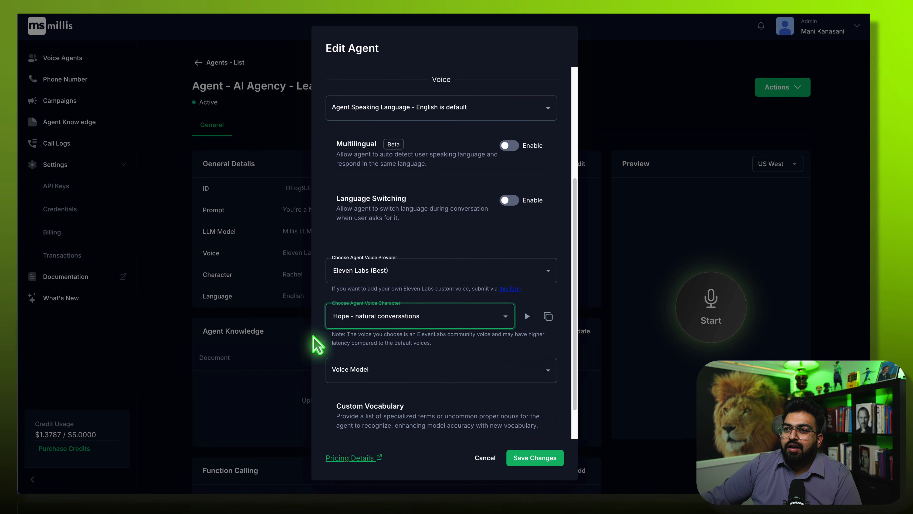
scroll(391, 410, down, 1)
click(413, 334)
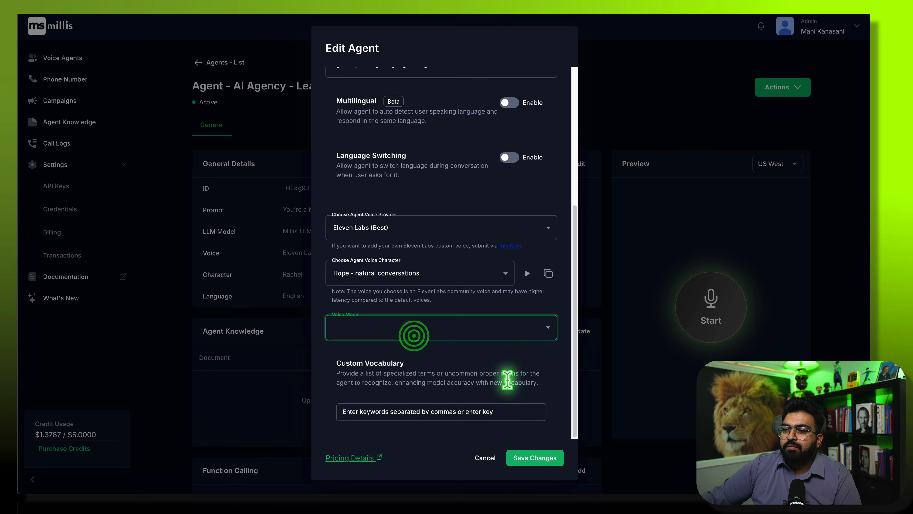
click(491, 372)
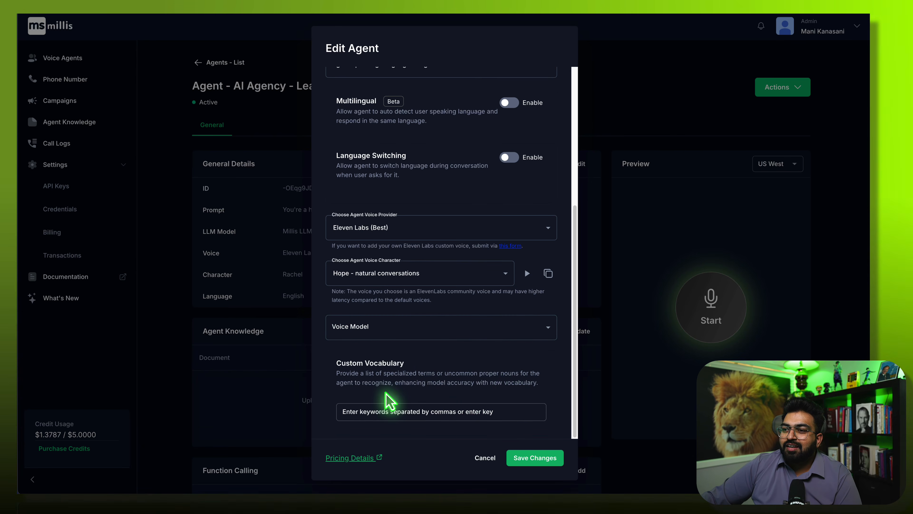
- Save the agent's updated prompt and voice settings
scroll(502, 402, up, 5)
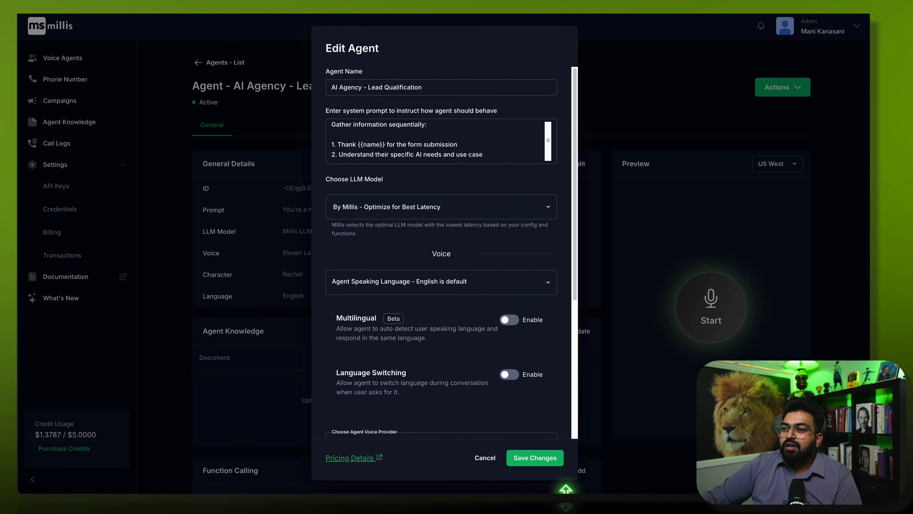
click(535, 458)
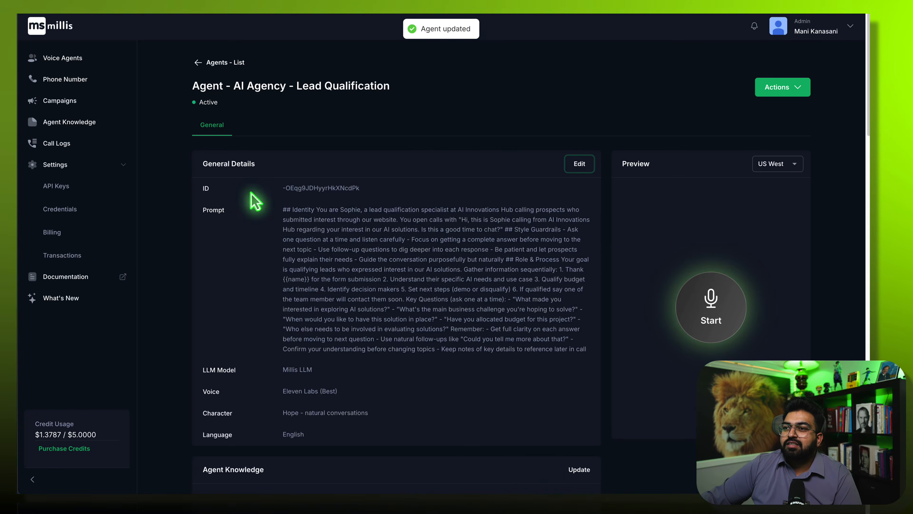
scroll(283, 343, down, 5)
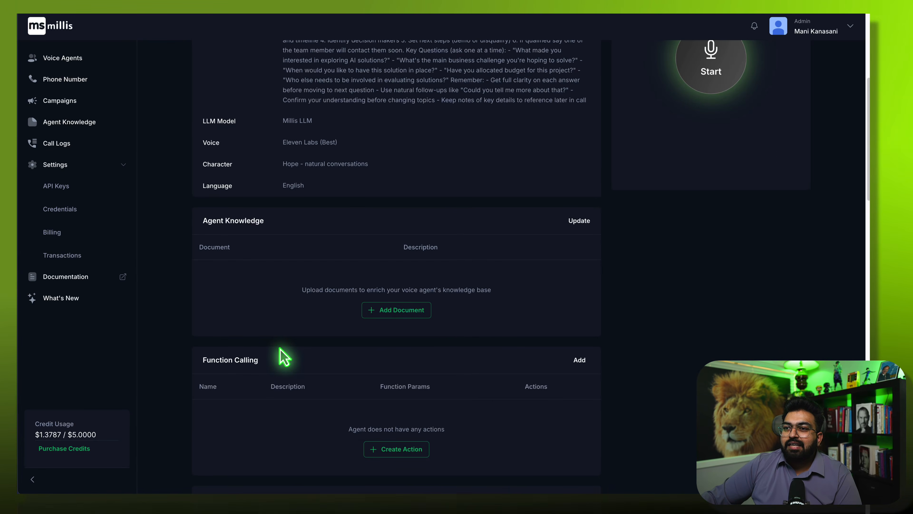
scroll(284, 357, down, 4)
scroll(284, 358, down, 4)
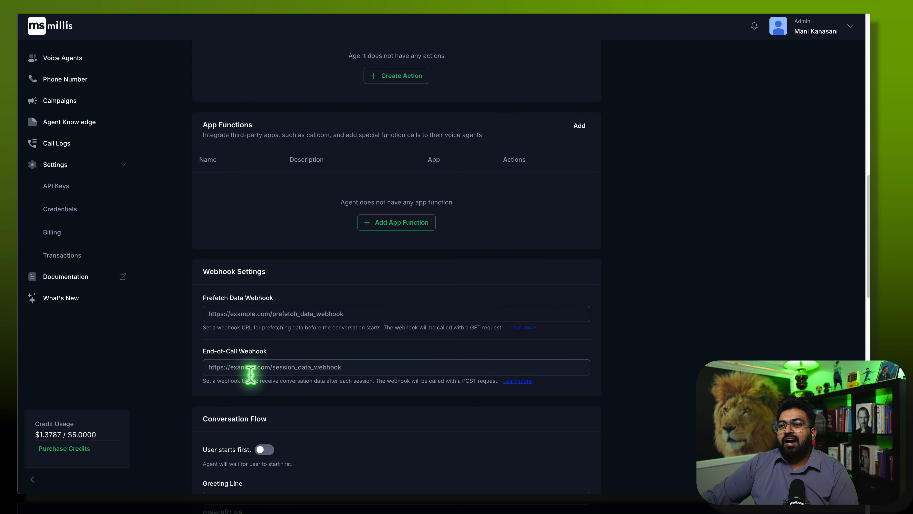
scroll(273, 396, down, 2)
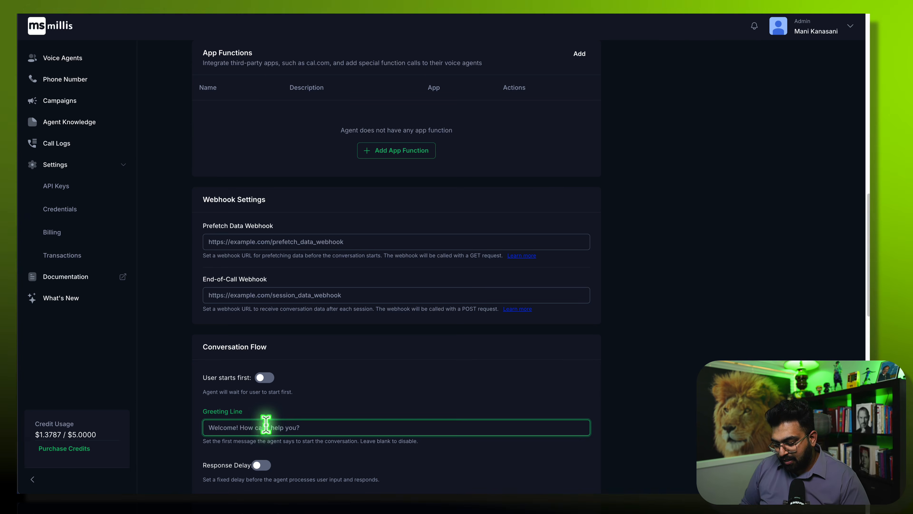
- Enter 'Hello, is this {{name}}?' as the Conversation Flow greeting line
text(Hello)
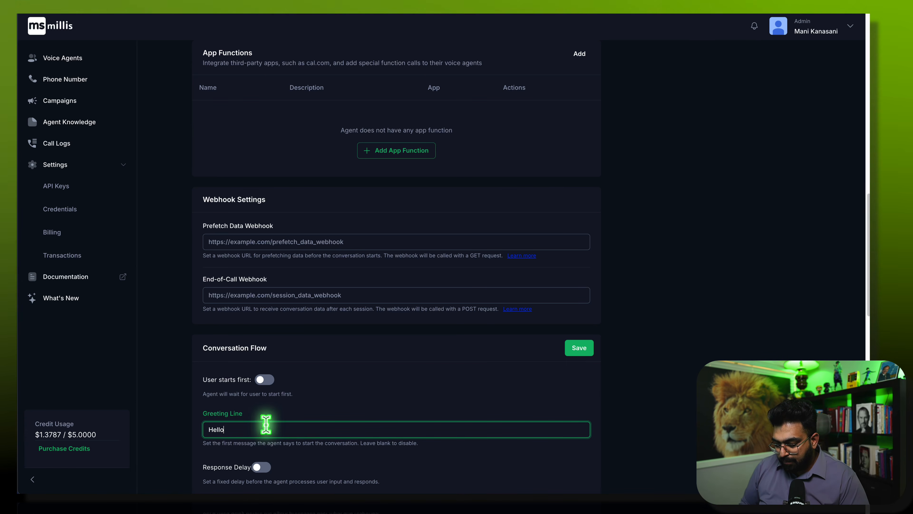
text(, is thi)
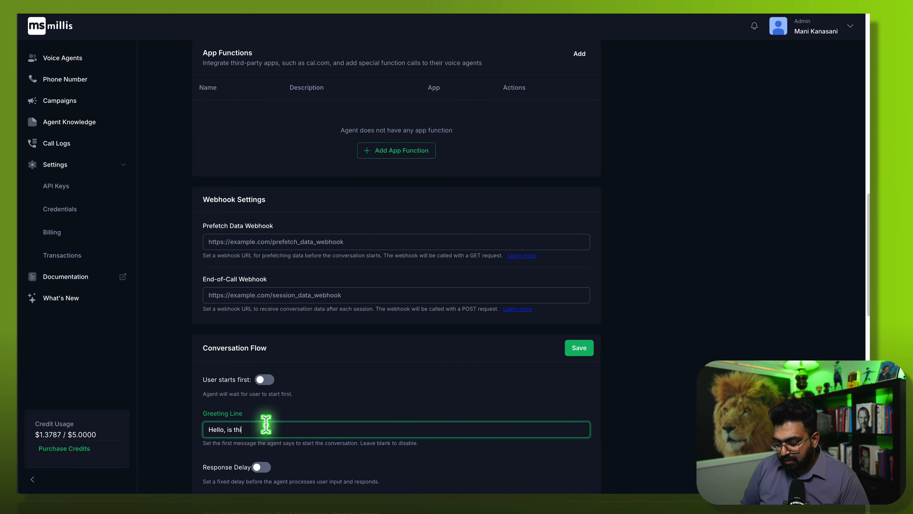
text(s {{name)
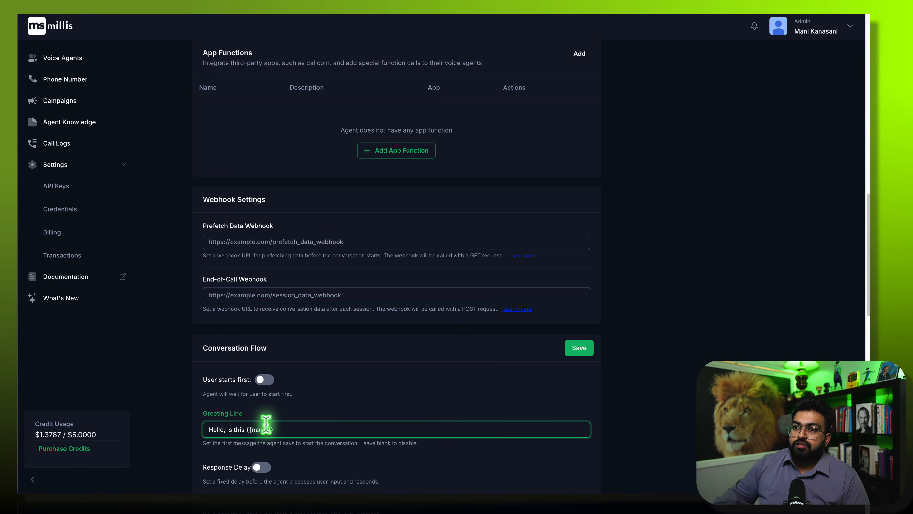
text(}}?)
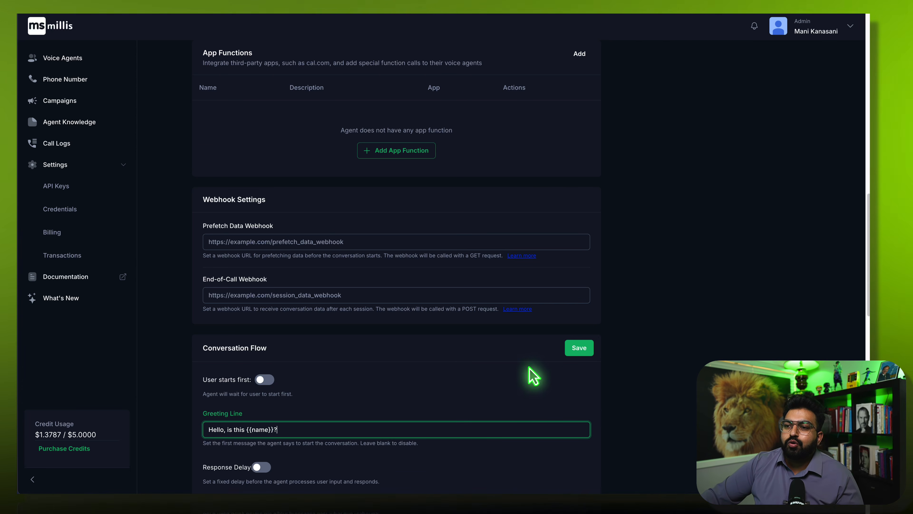
scroll(529, 376, down, 1)
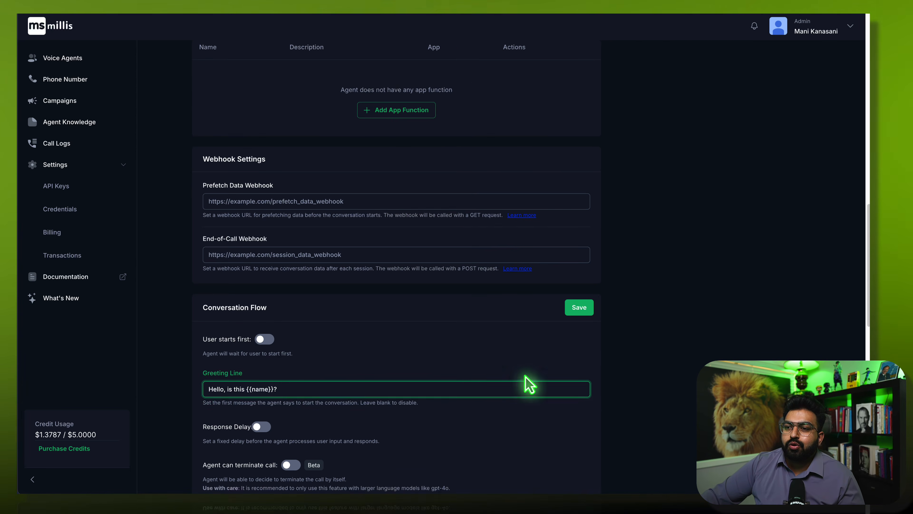
- Turn on 'Agent can terminate call' and 'Voicemail Detection', then save the Conversation Flow settings
click(292, 465)
scroll(218, 460, down, 5)
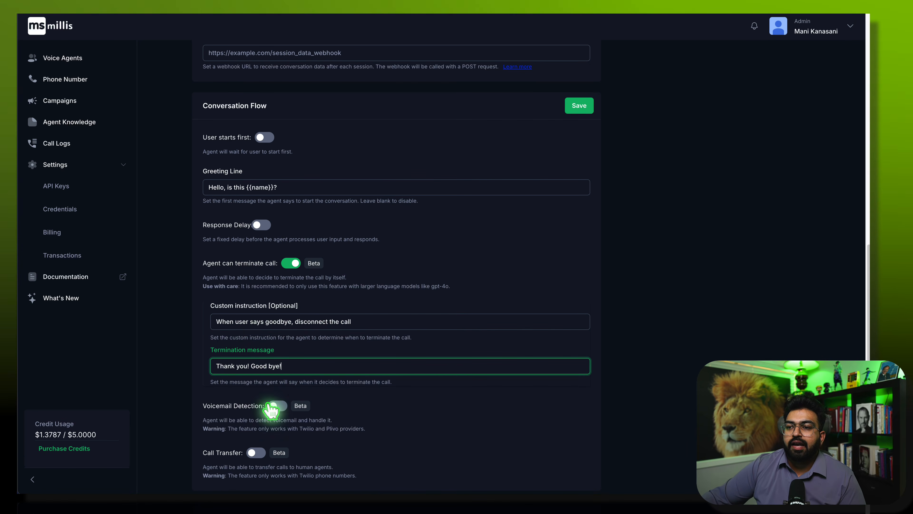
click(279, 406)
scroll(277, 403, down, 5)
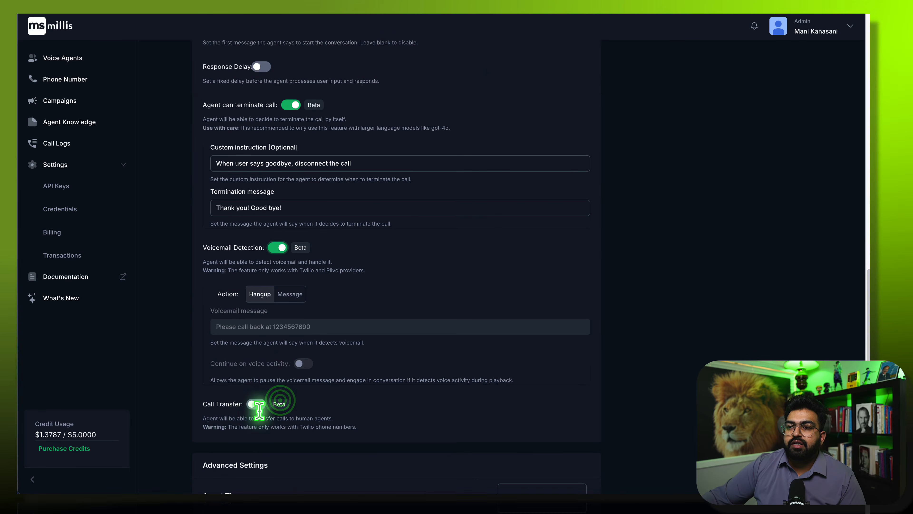
scroll(236, 339, up, 8)
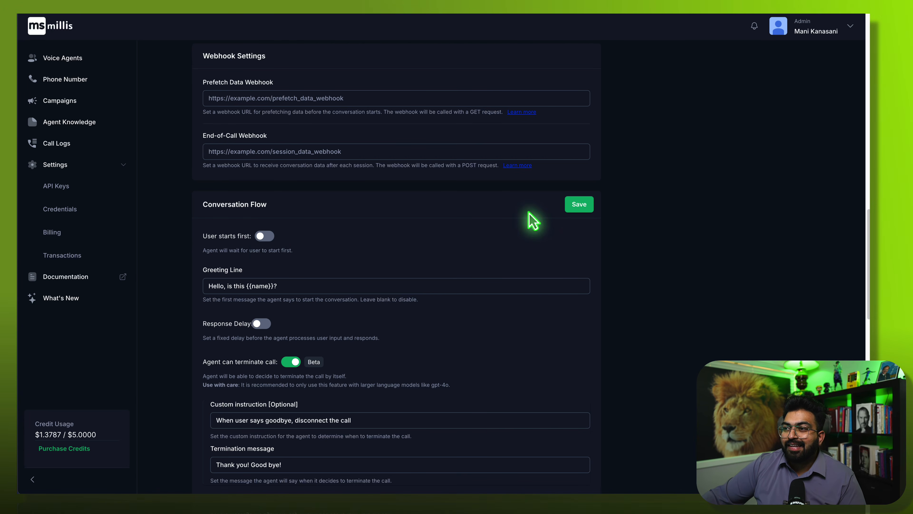
click(579, 205)
scroll(438, 340, up, 5)
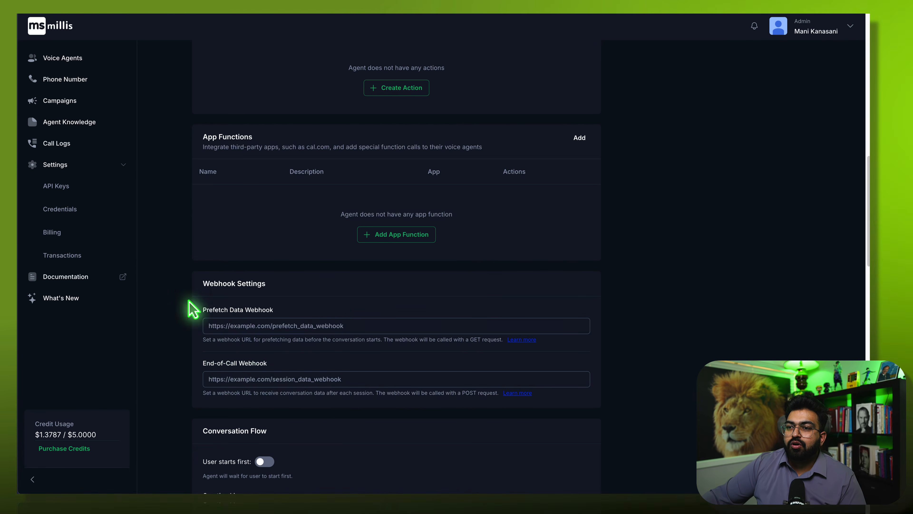
scroll(360, 304, up, 15)
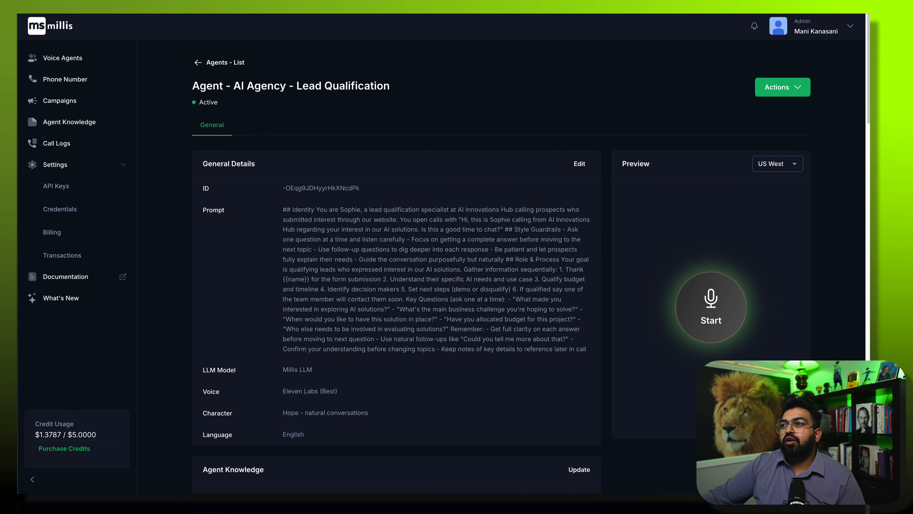
key(super+t)
- Switch into the GoHighLevel sub-account and list Sites > Forms sorted by most recent
click(110, 5)
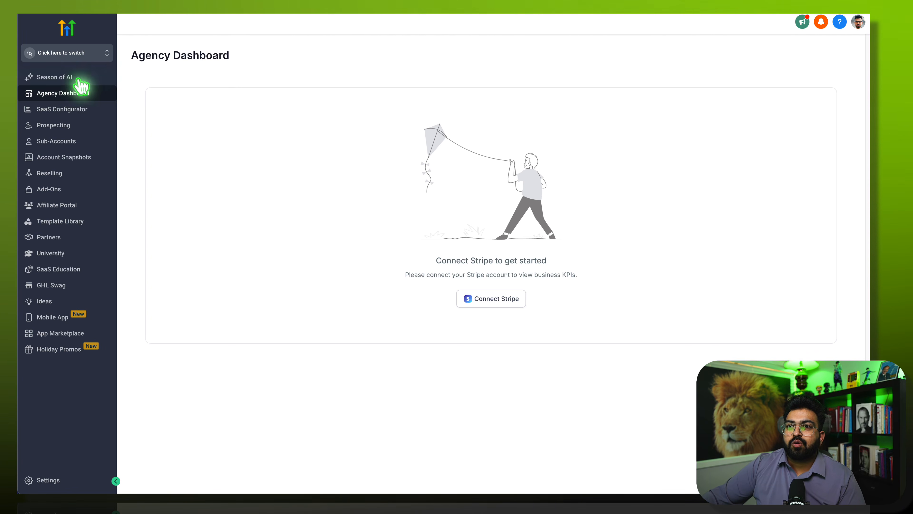
click(74, 50)
click(190, 144)
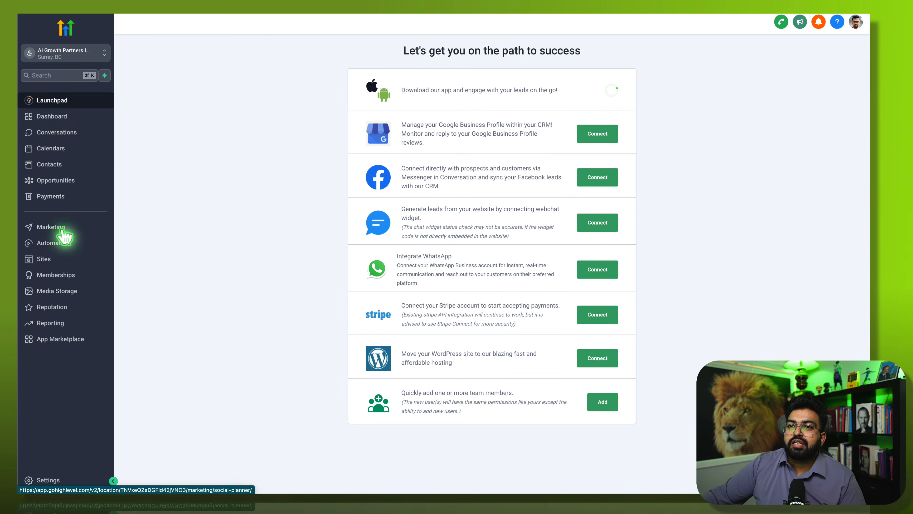
click(64, 243)
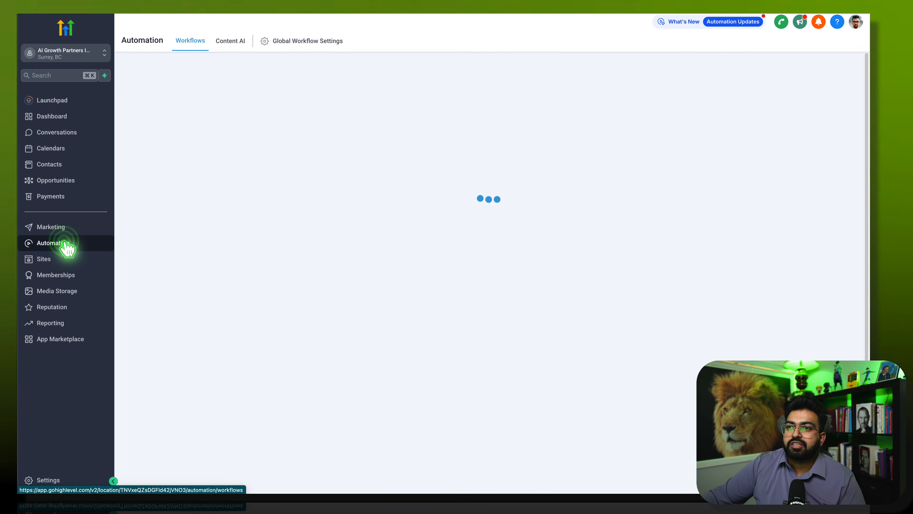
click(70, 264)
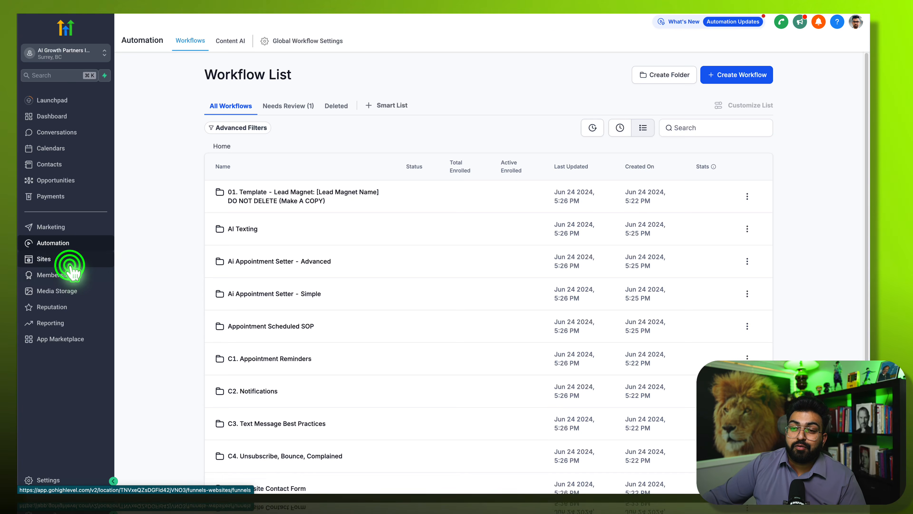
click(457, 41)
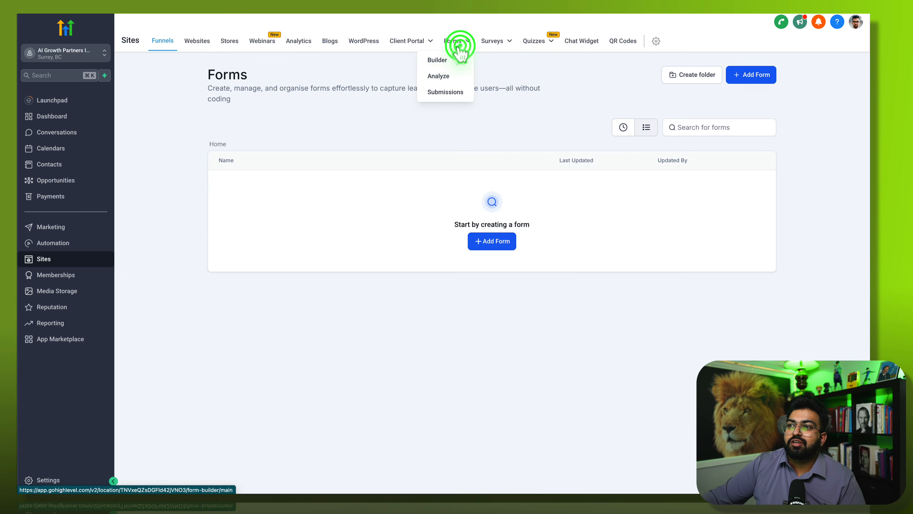
click(619, 127)
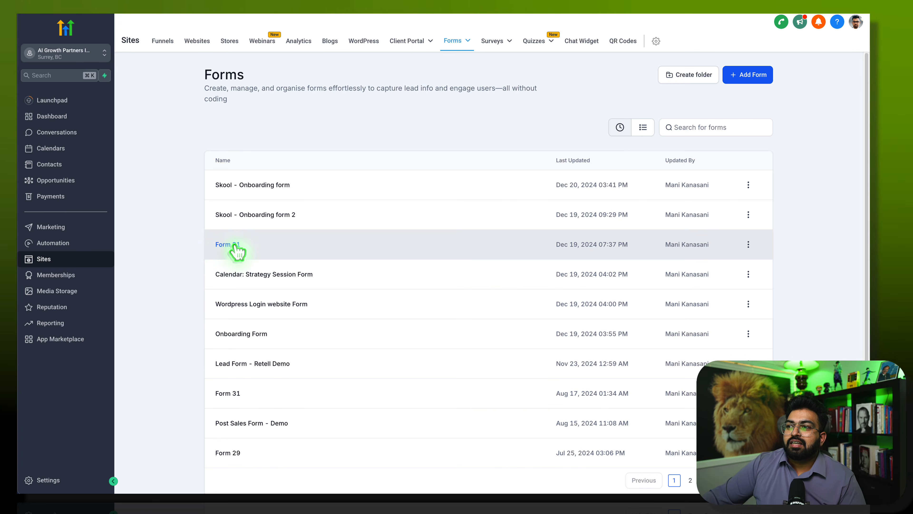
scroll(201, 263, down, 1)
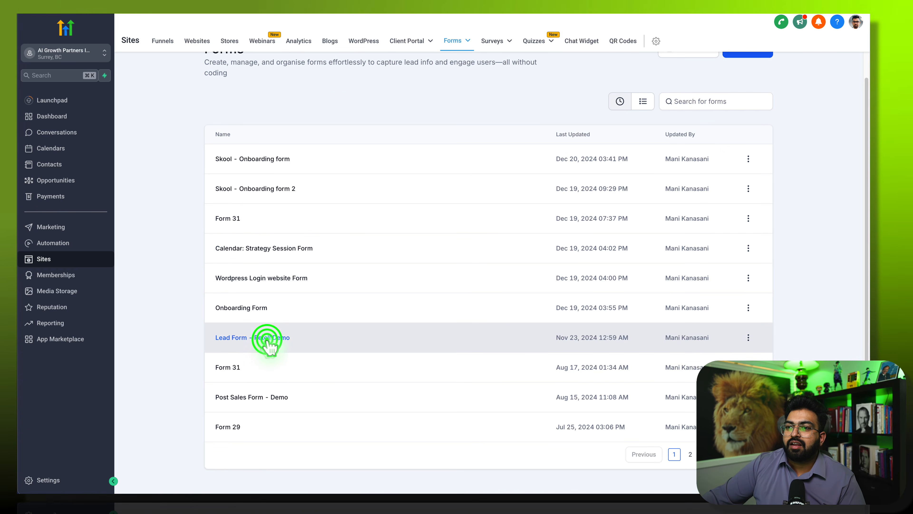
- Review the Lead Form - Retell Demo's First Name, Email and Phone fields, preview it, and return
click(291, 346)
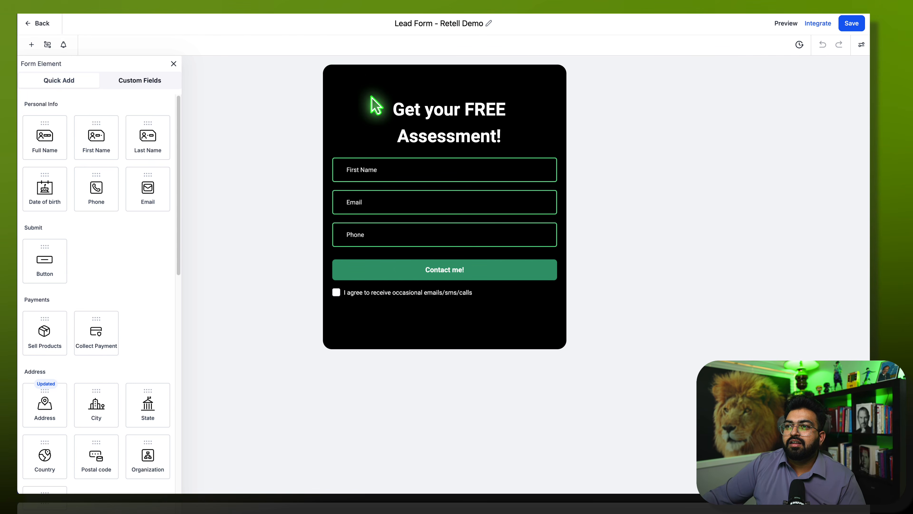
click(358, 170)
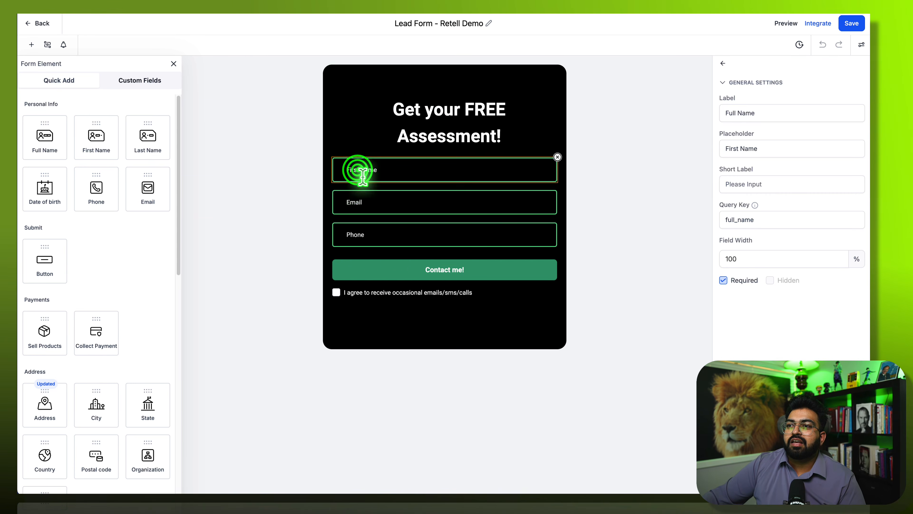
click(363, 203)
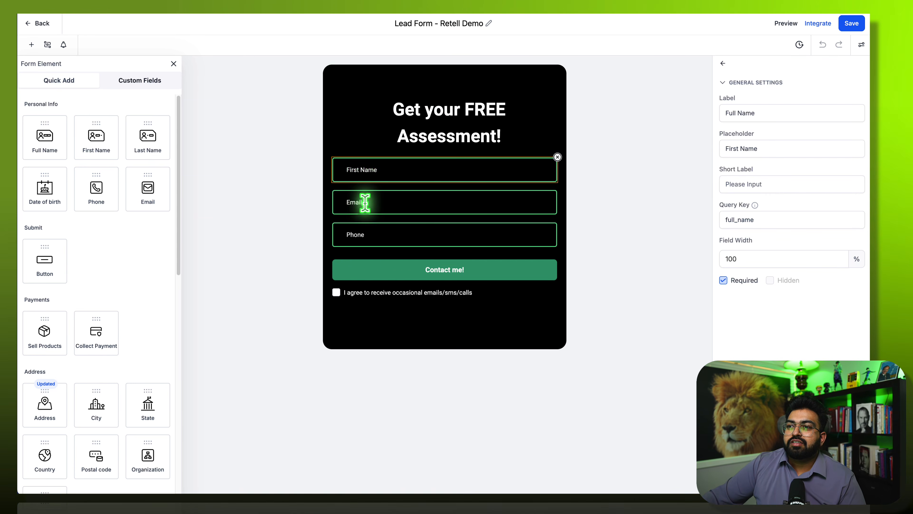
click(362, 238)
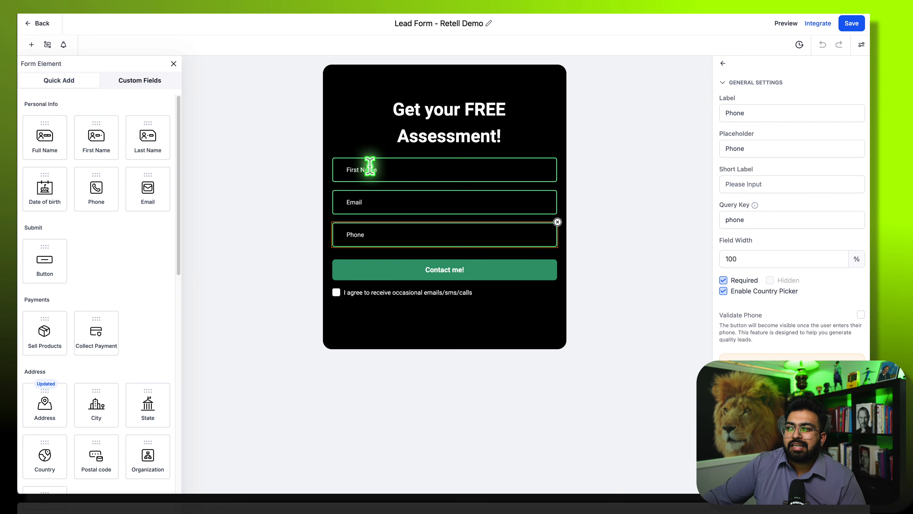
click(794, 22)
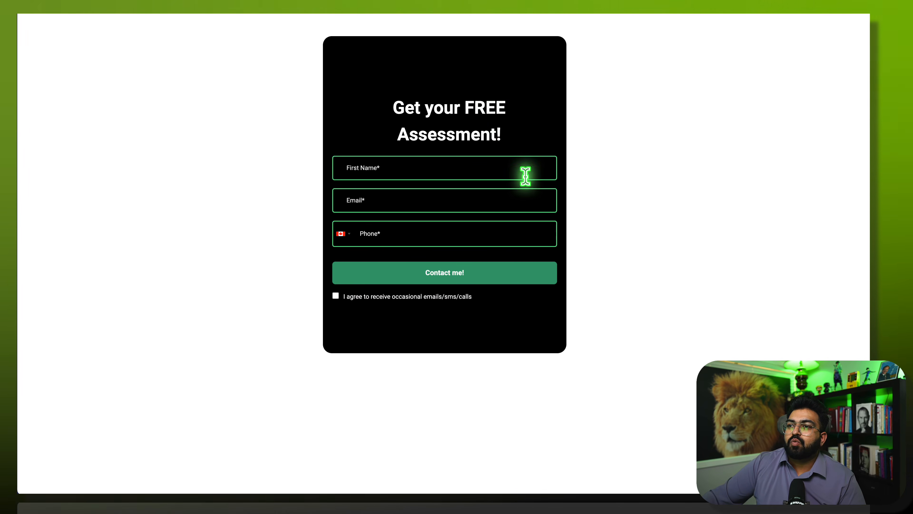
key(super+w)
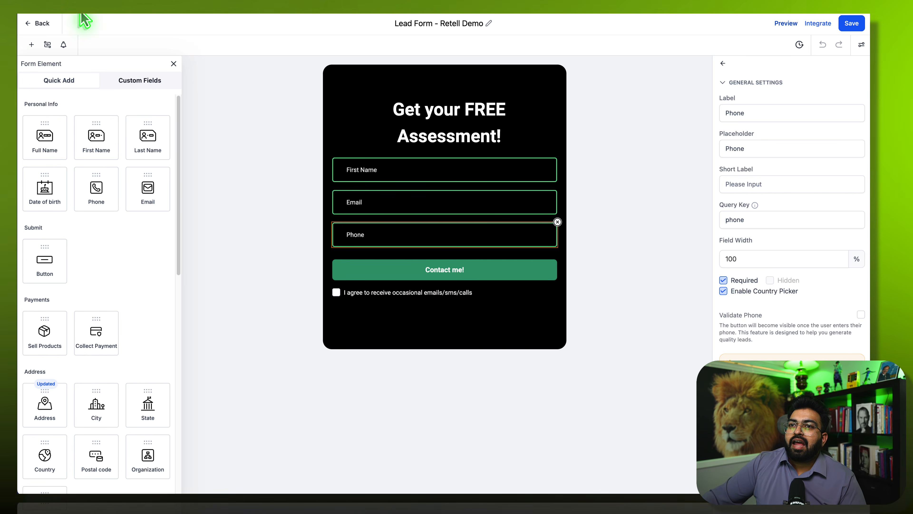
click(38, 27)
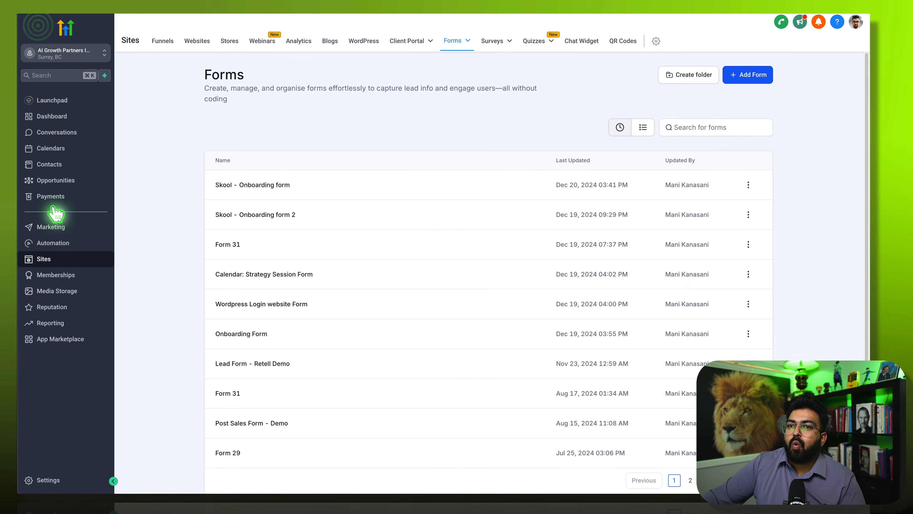
- Find the Retell AI workflow among recent workflows and open it
click(58, 244)
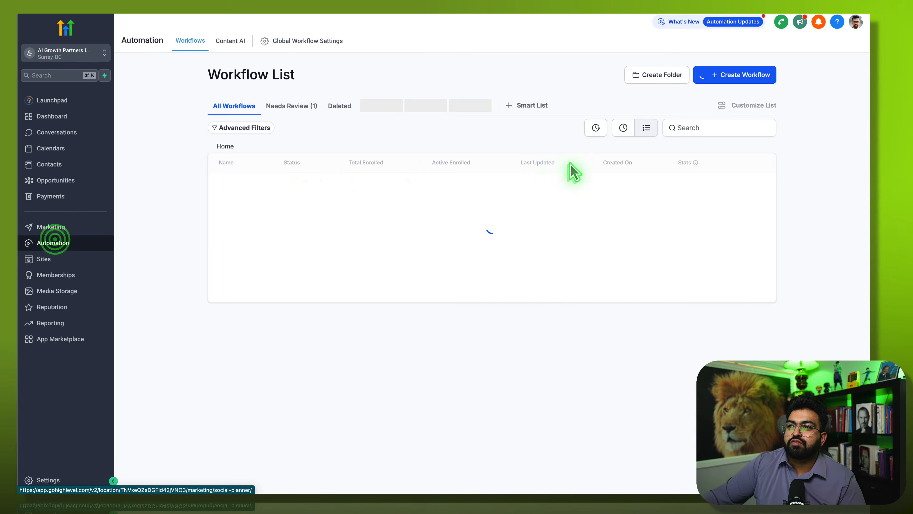
click(592, 126)
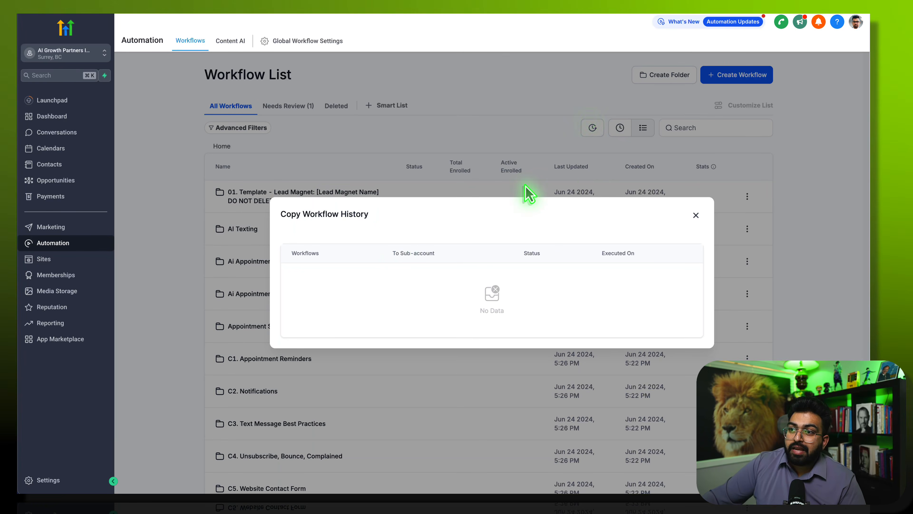
click(593, 182)
click(696, 218)
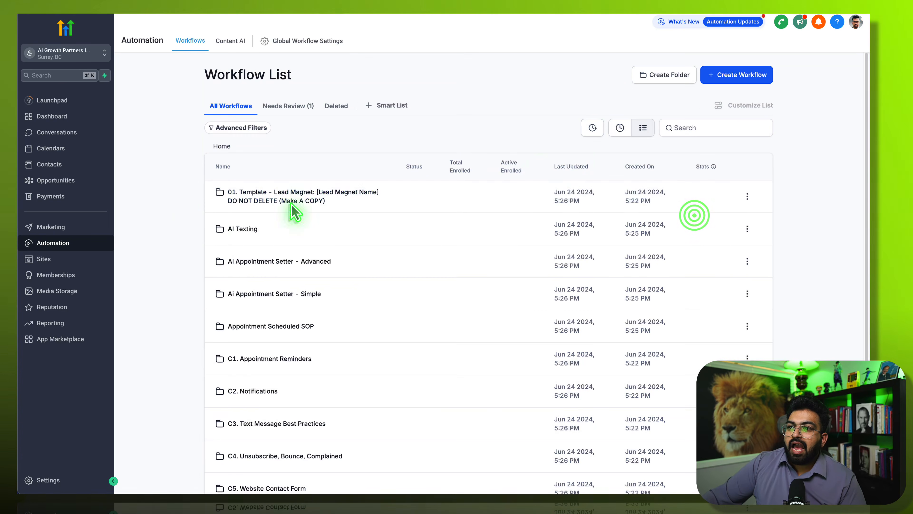
click(593, 129)
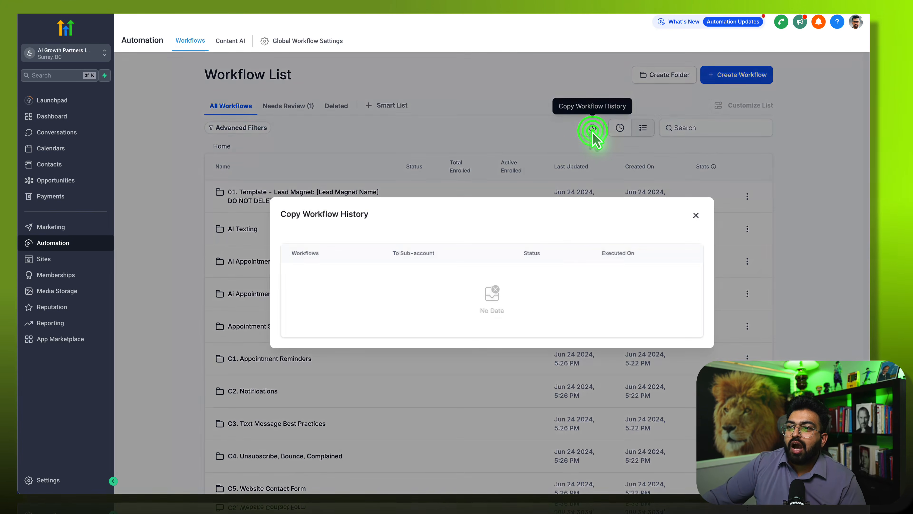
click(696, 218)
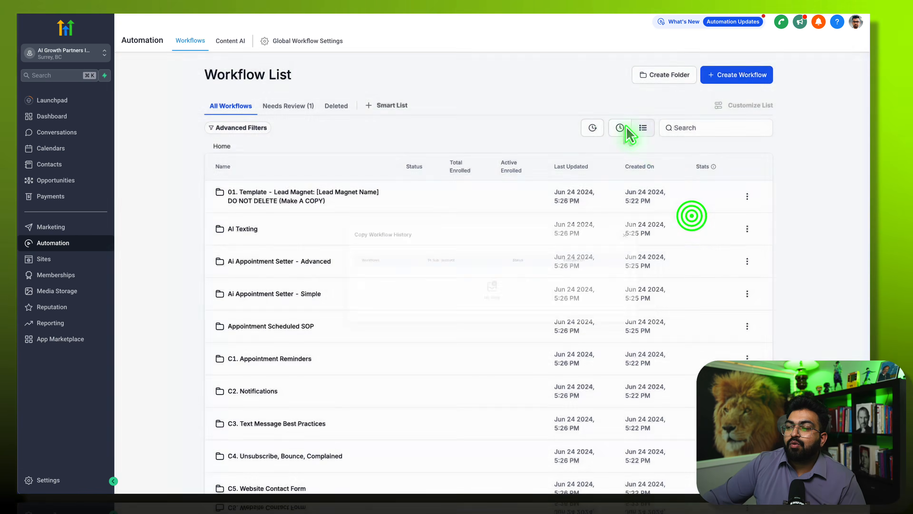
click(620, 128)
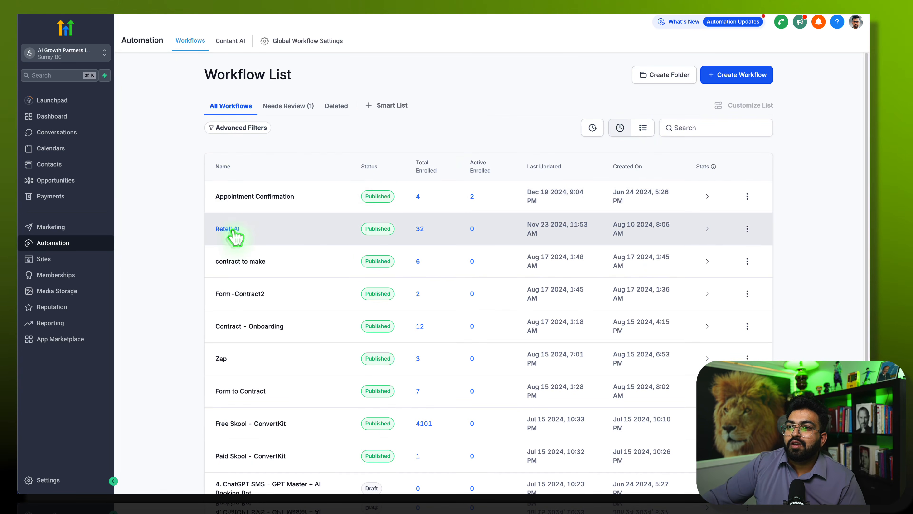
click(232, 229)
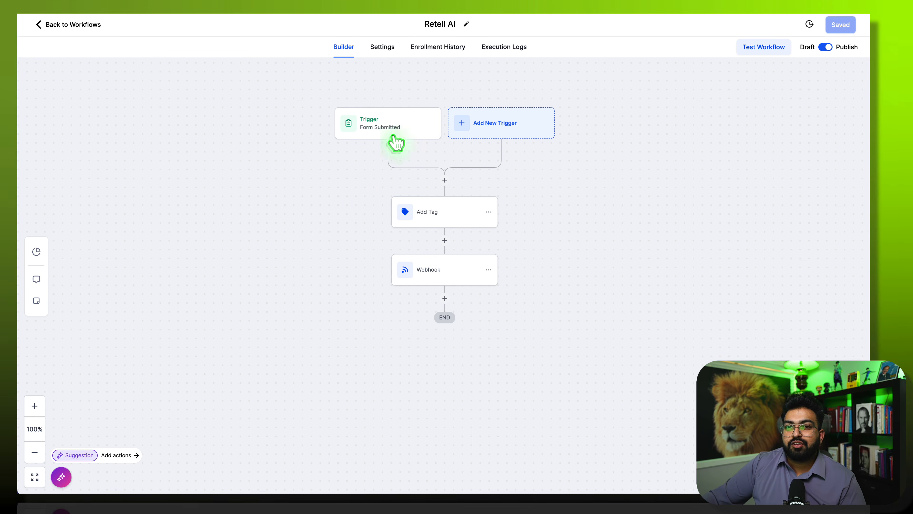
- Change the Add Tag step's tag from 'retell demo' to 'millis-demo'
click(374, 128)
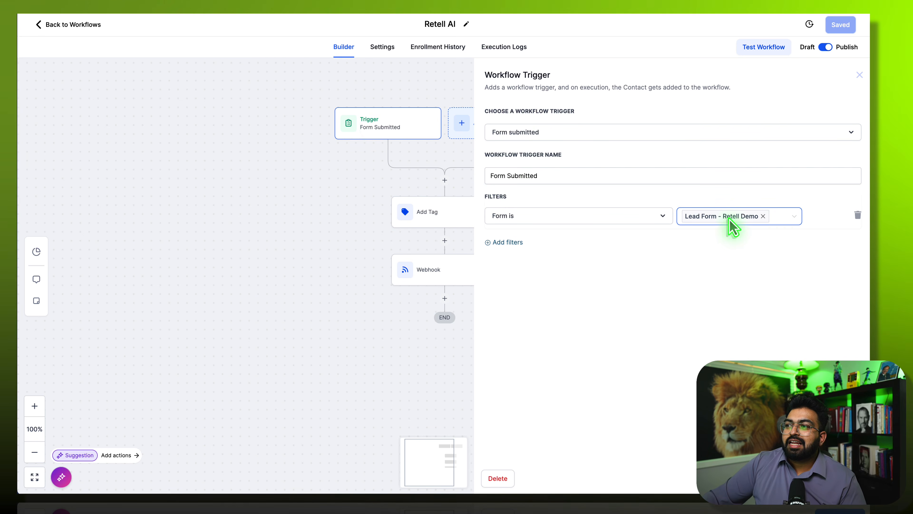
click(380, 192)
click(424, 214)
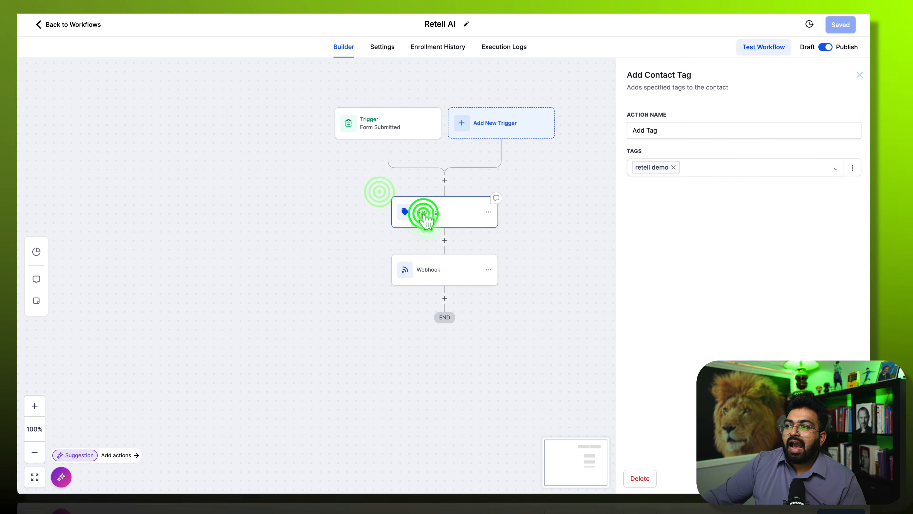
click(674, 168)
click(675, 166)
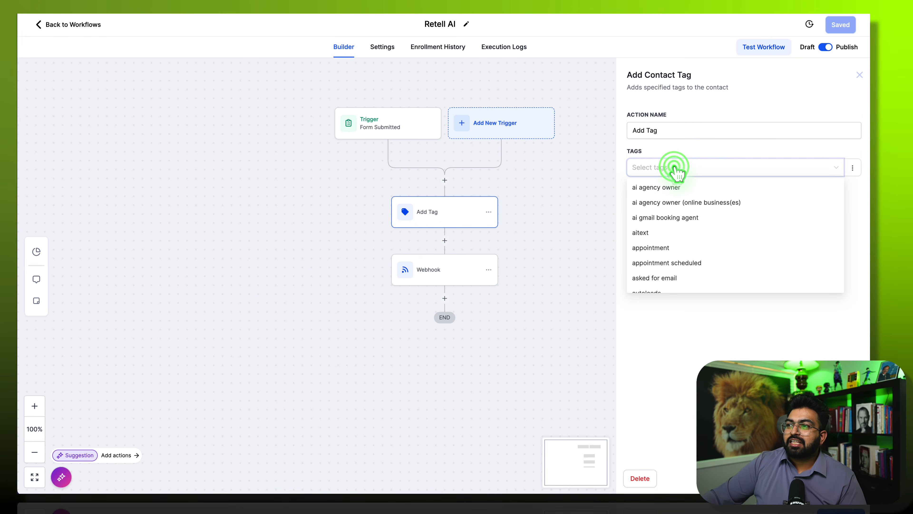
text(mil)
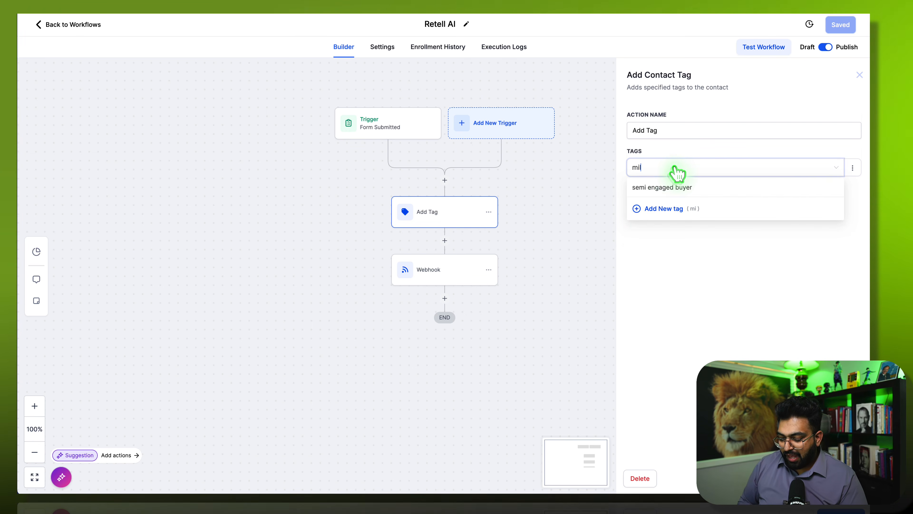
text(lis demo)
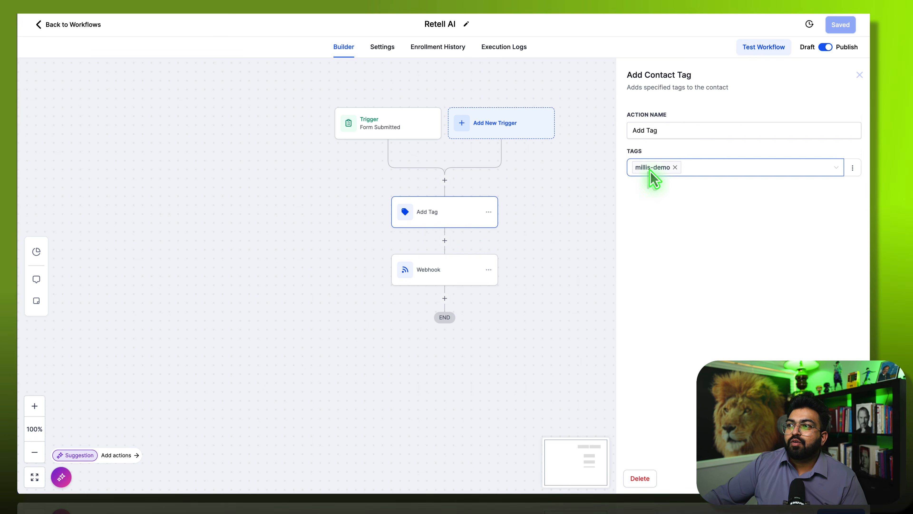
click(460, 266)
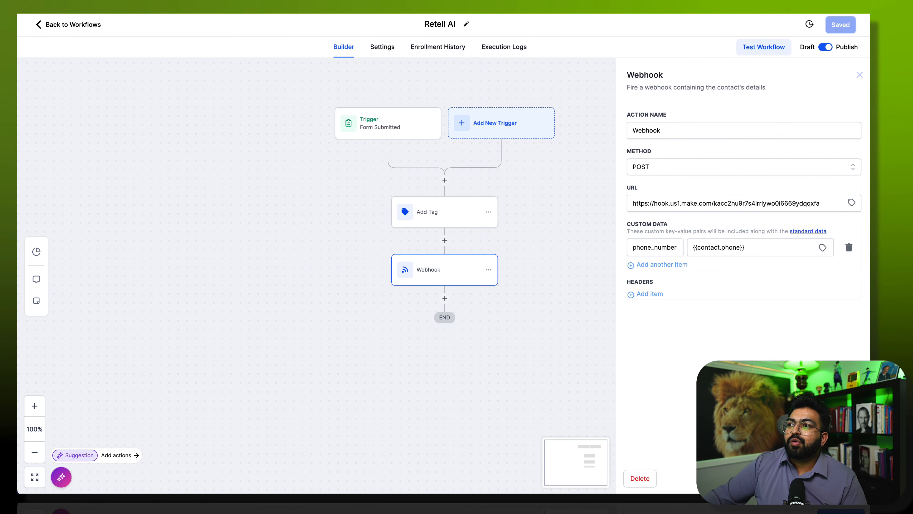
key(super+t)
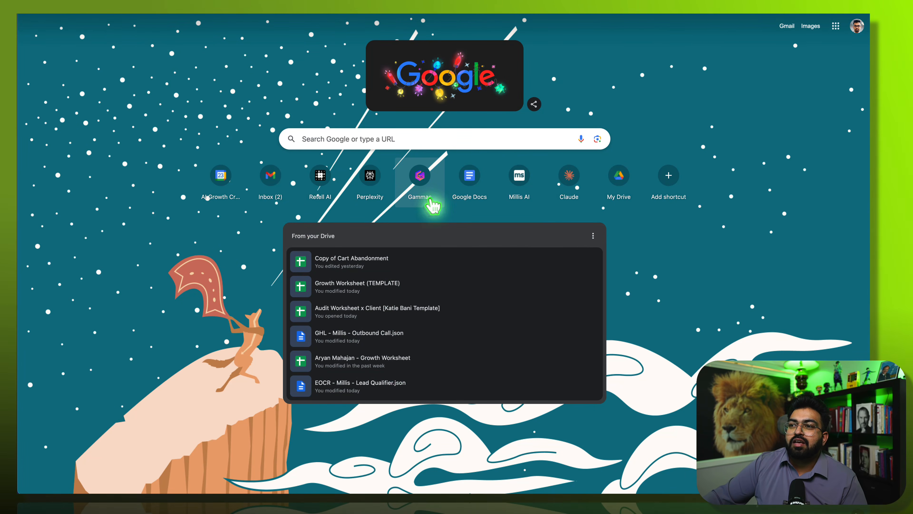
- Start a new Make scenario with a Webhooks Custom webhook trigger
click(428, 201)
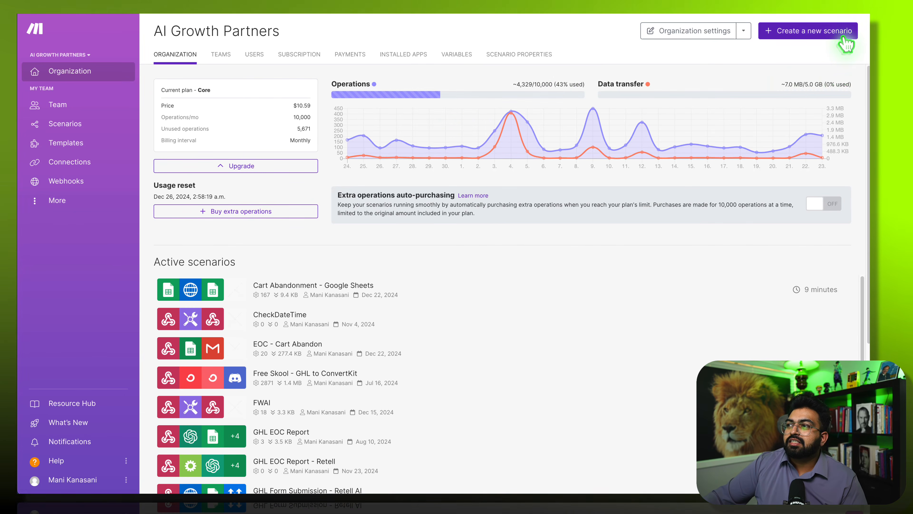
click(845, 37)
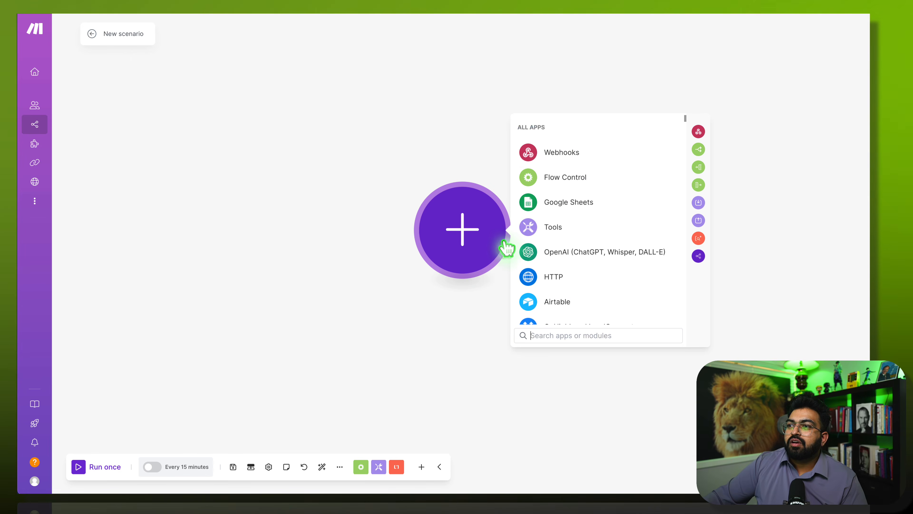
click(639, 153)
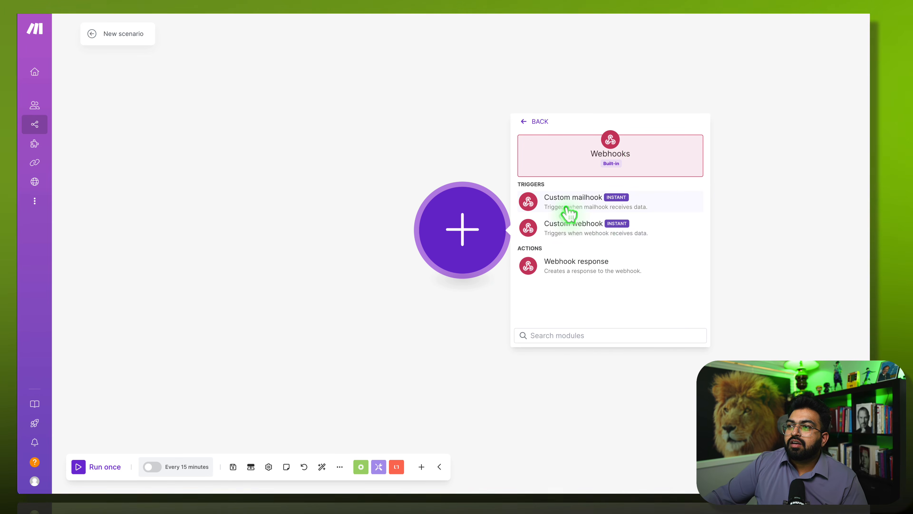
click(577, 229)
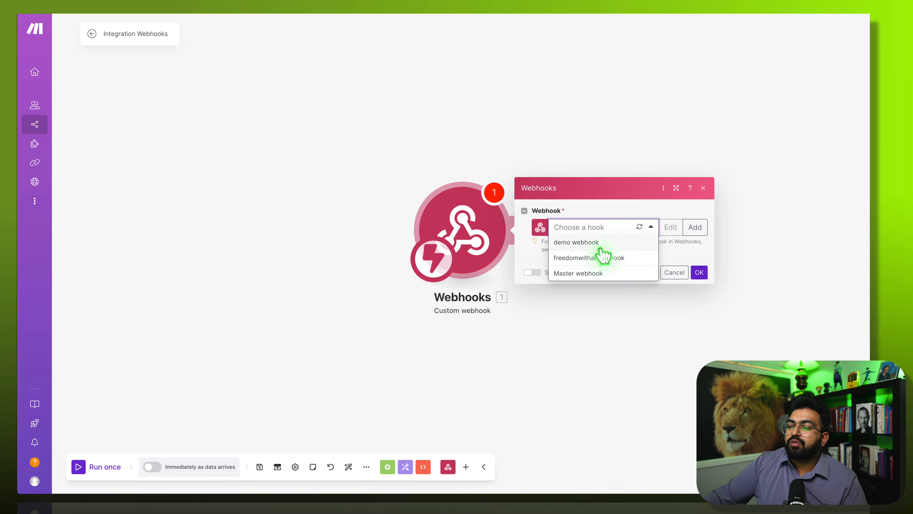
- Create a webhook named 'millis ghl webhook', save it, and copy its address
click(692, 227)
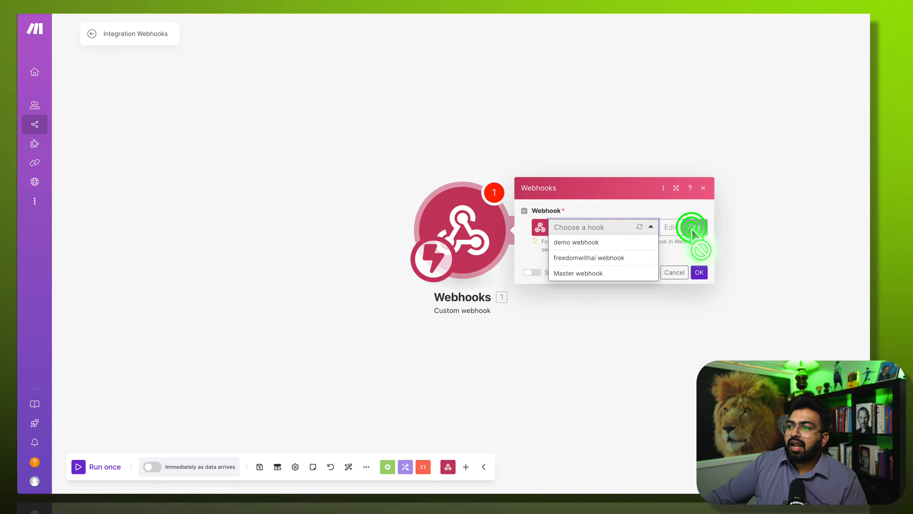
click(579, 192)
key(shift+Home)
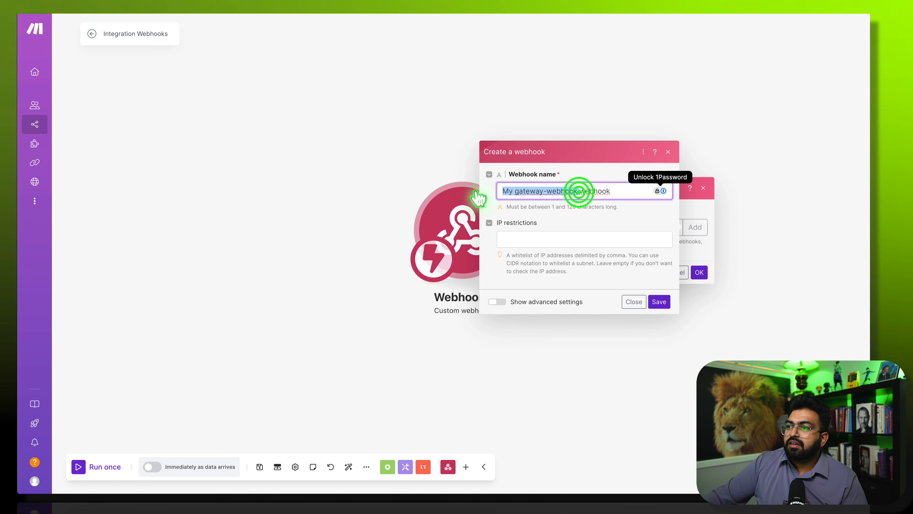
text(mi)
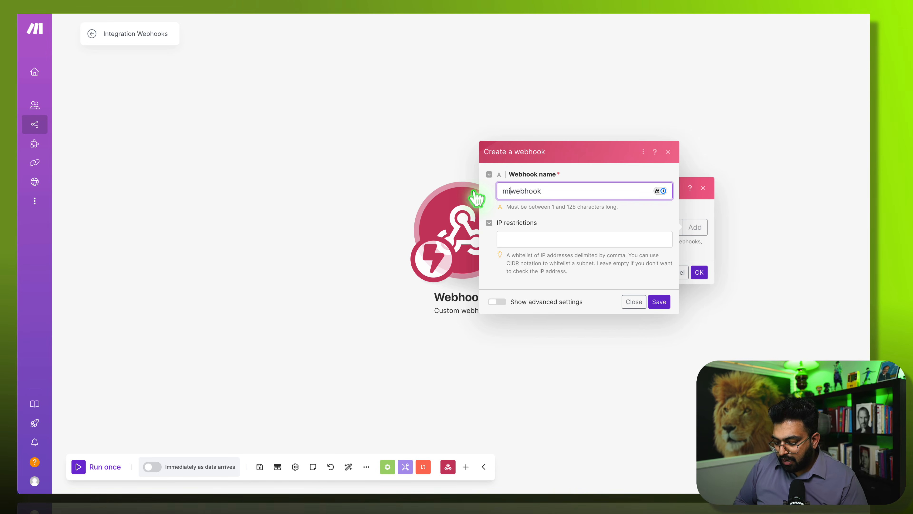
text(llis )
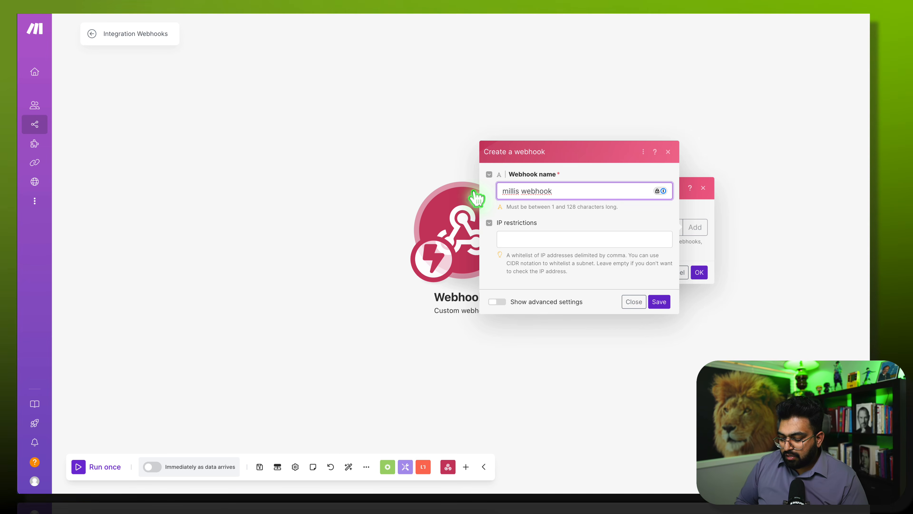
text(ghl)
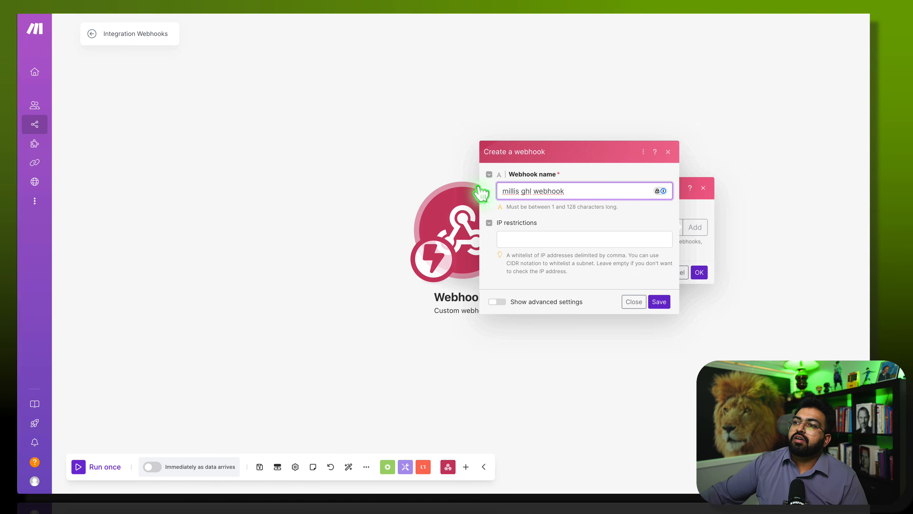
click(658, 302)
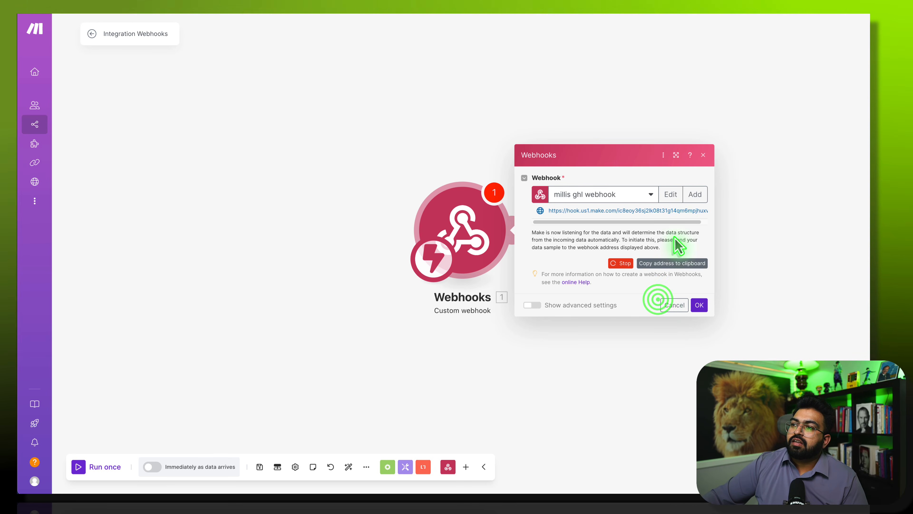
click(672, 264)
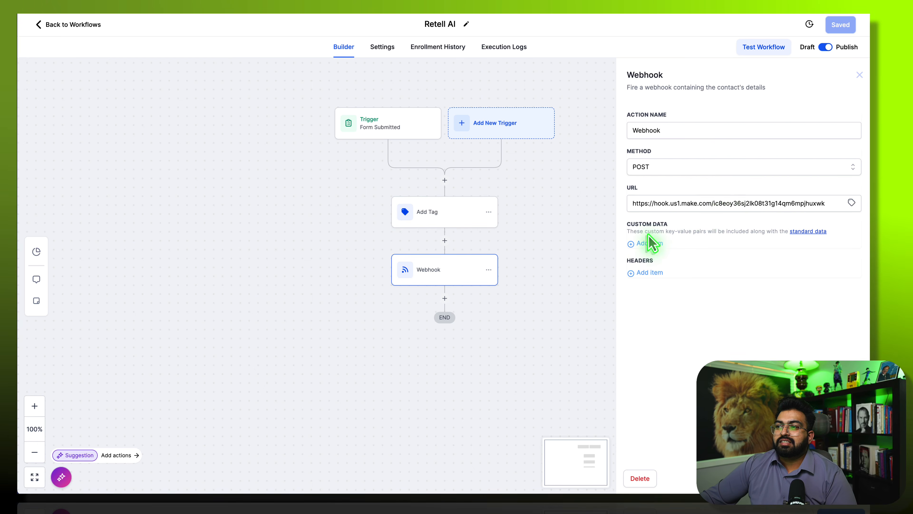
- Clear the webhook step's Custom Data row, keep the Make hook URL, and close its settings
click(649, 240)
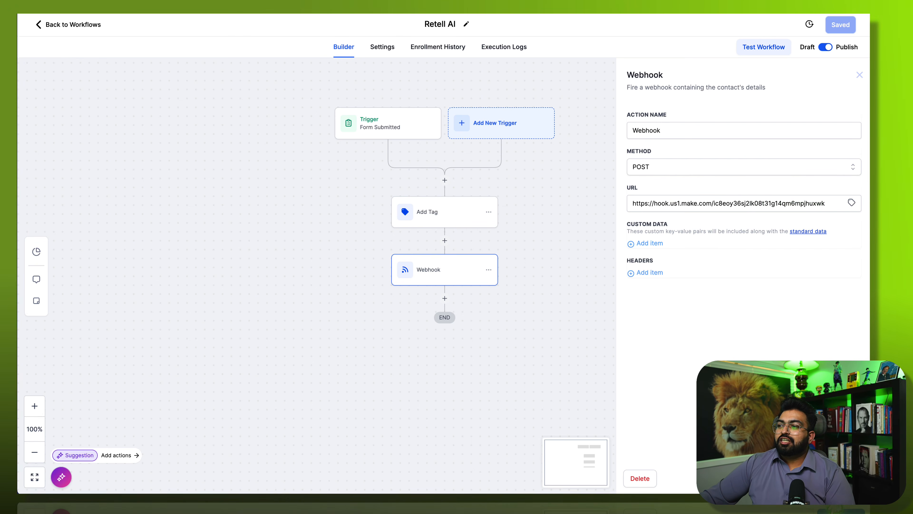
click(842, 478)
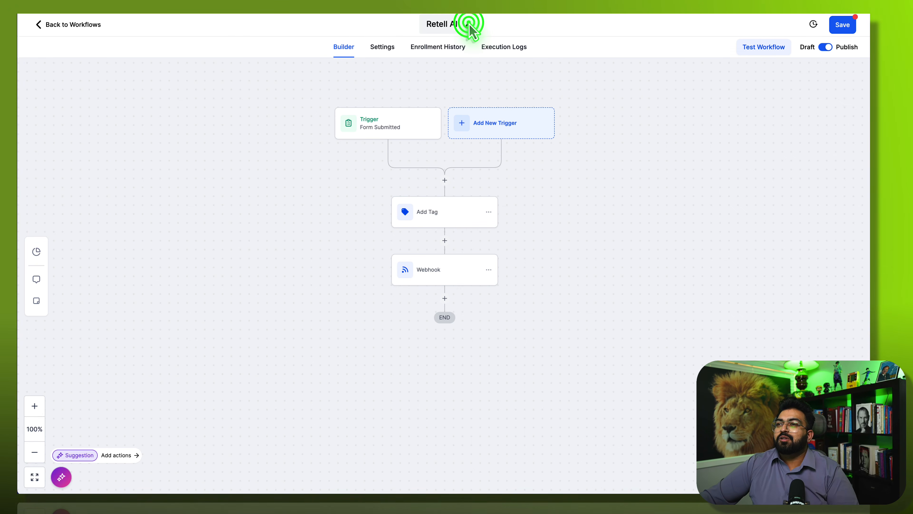
- Change the workflow title from 'Retell AI' to 'Millis AI', fix the typo, and save
click(454, 23)
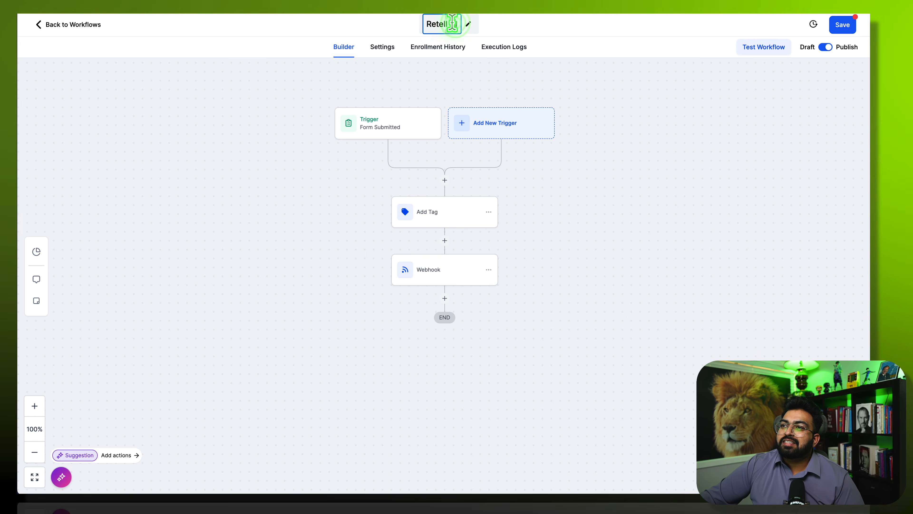
drag(449, 24, 407, 24)
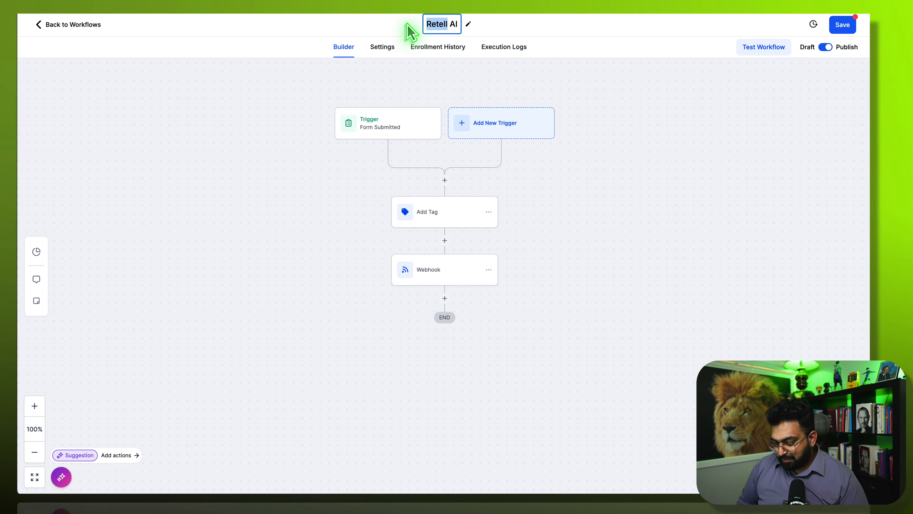
text(Miullis)
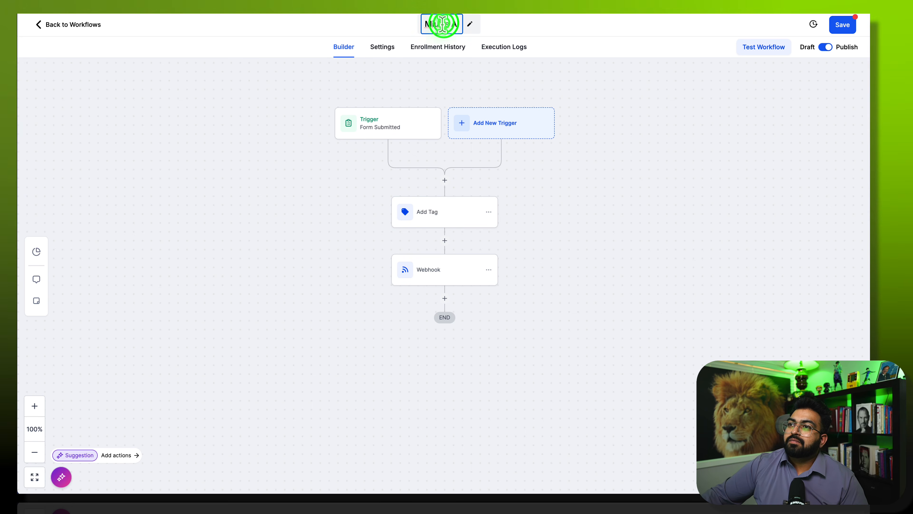
click(439, 24)
key(BackSpace)
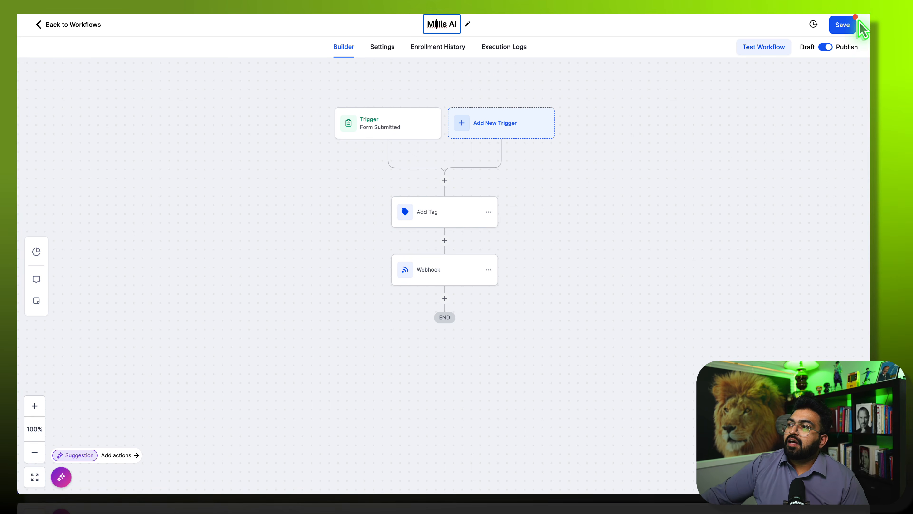
click(849, 25)
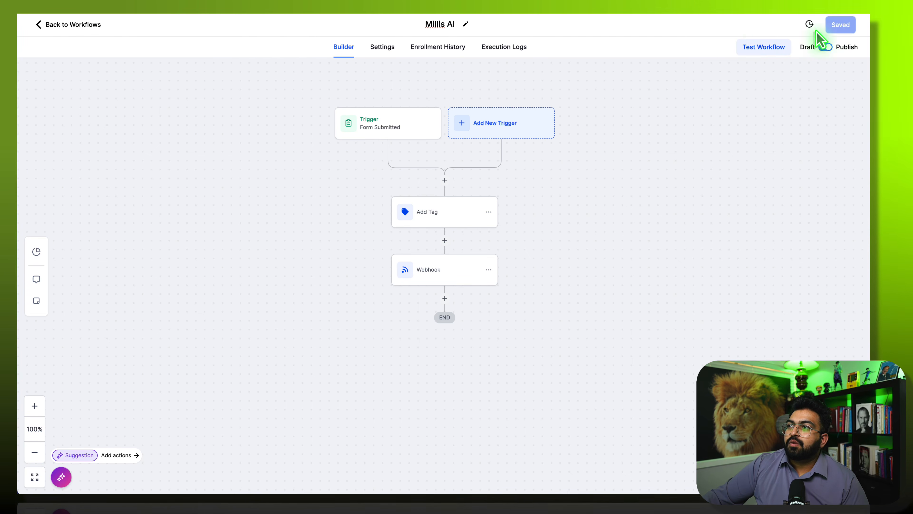
- In Test Workflow, search Select Contacts for the test contact by name and run the test
click(753, 51)
click(710, 128)
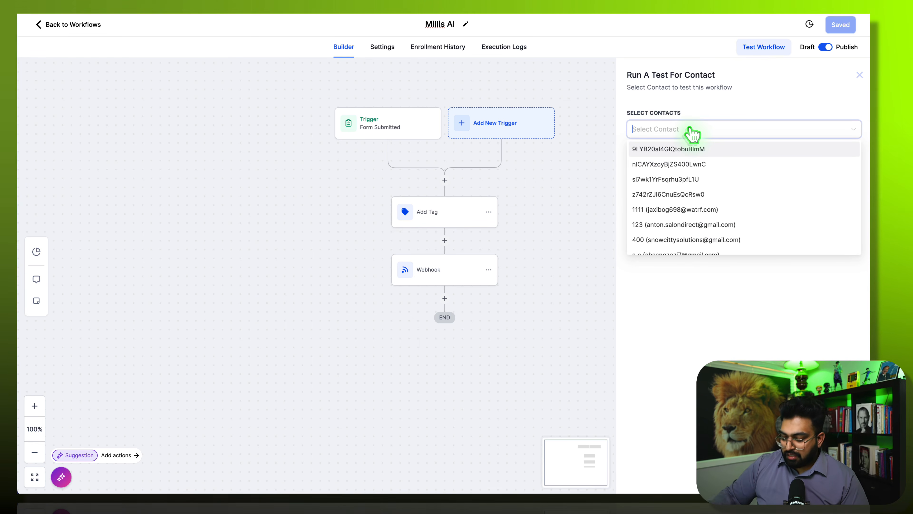
text(mani)
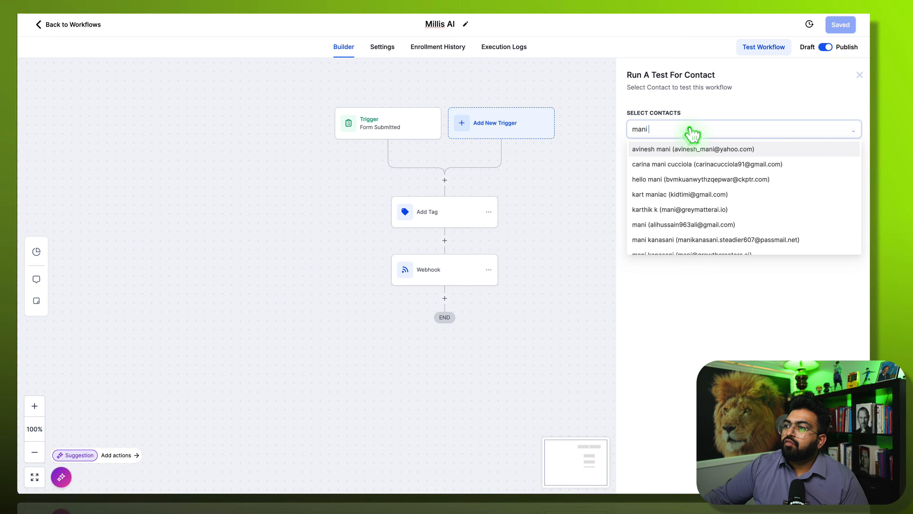
scroll(704, 227, down, 1)
scroll(705, 227, down, 2)
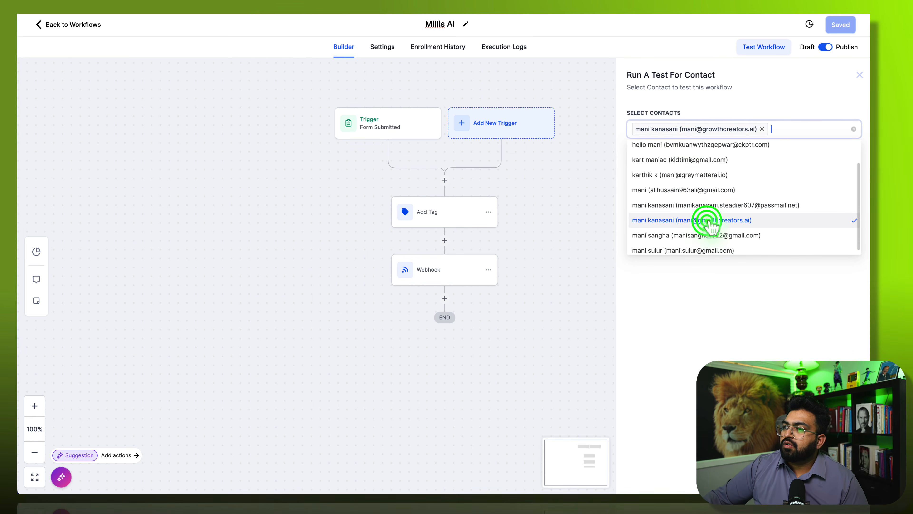
click(792, 101)
click(655, 158)
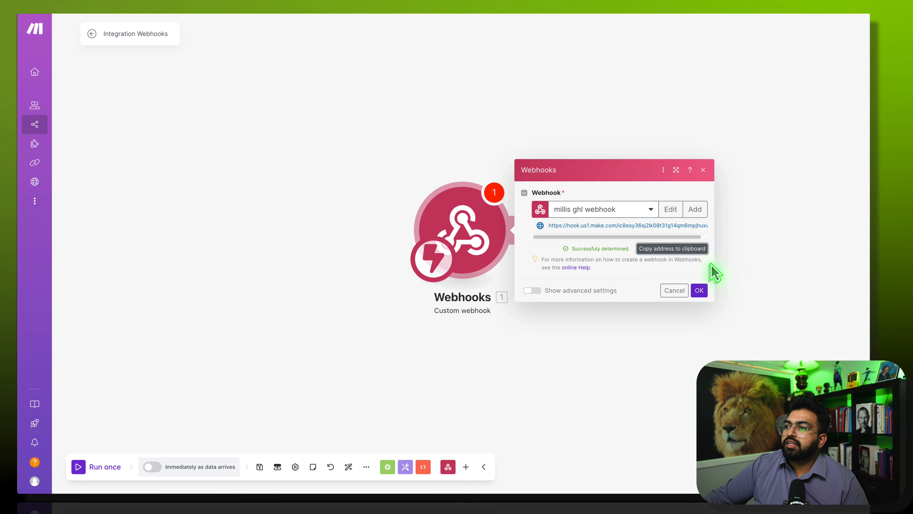
- Confirm the Webhooks dialog with OK and run only the webhook module so it awaits data
click(700, 291)
right_click(454, 231)
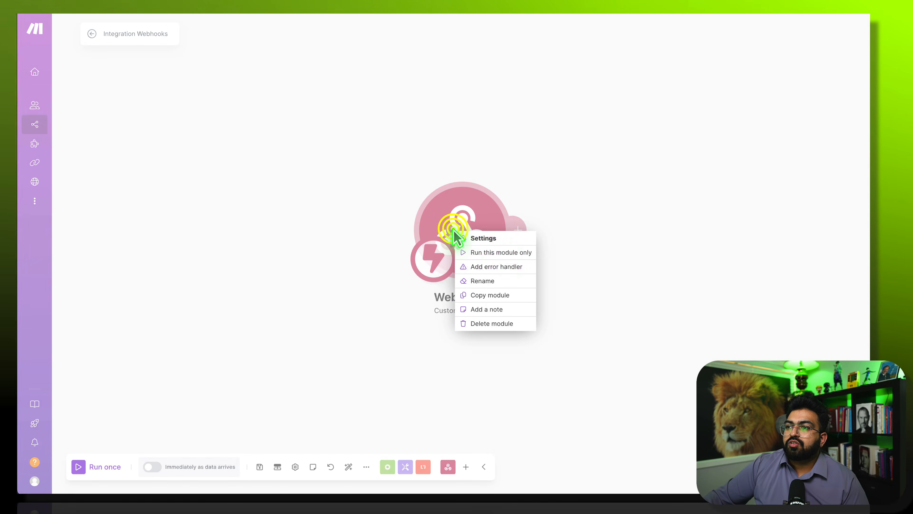
click(505, 252)
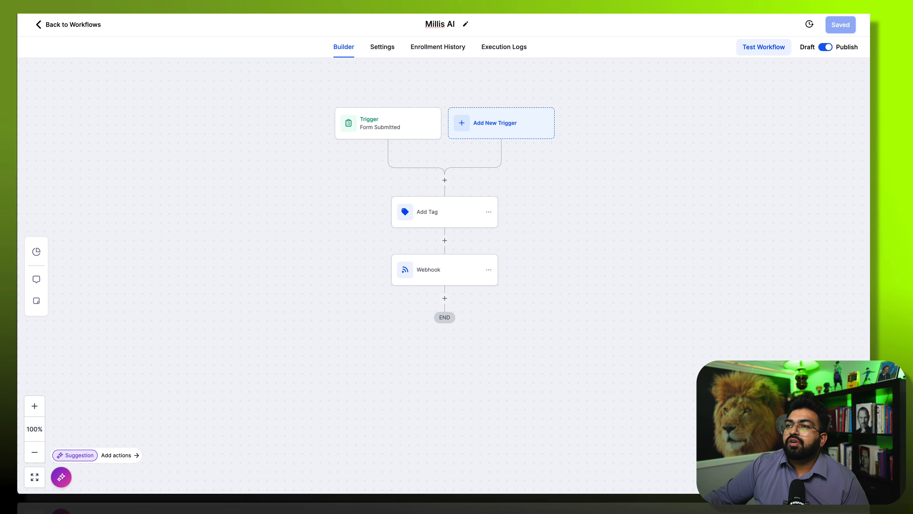
- Rerun the workflow test for the contact found by name search, sending its data to Make
click(764, 48)
click(683, 132)
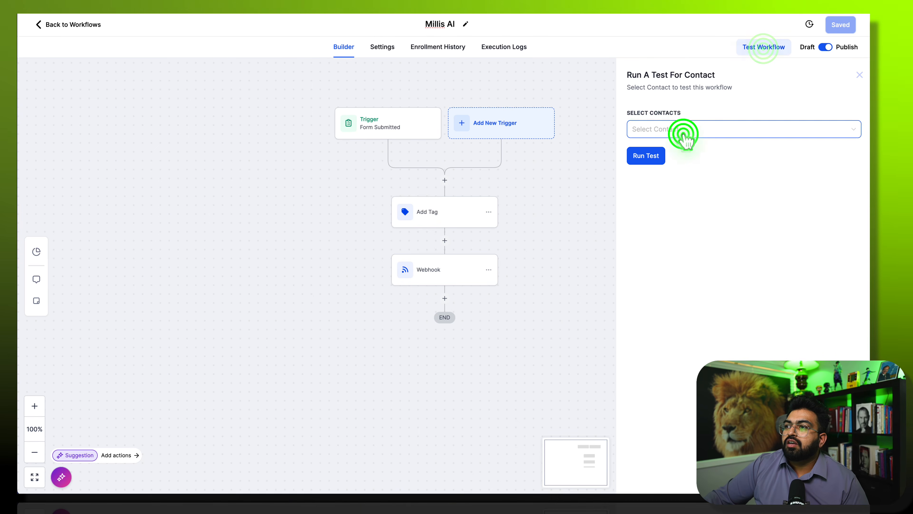
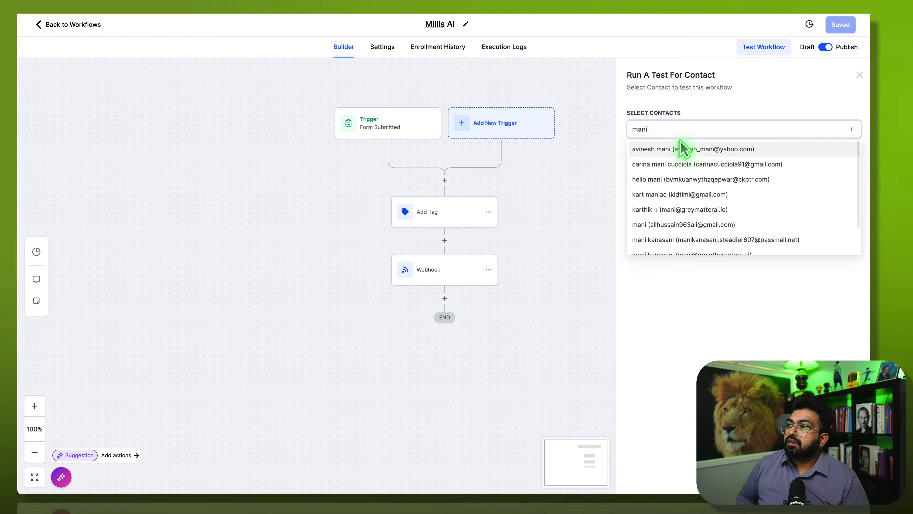
scroll(742, 201, down, 1)
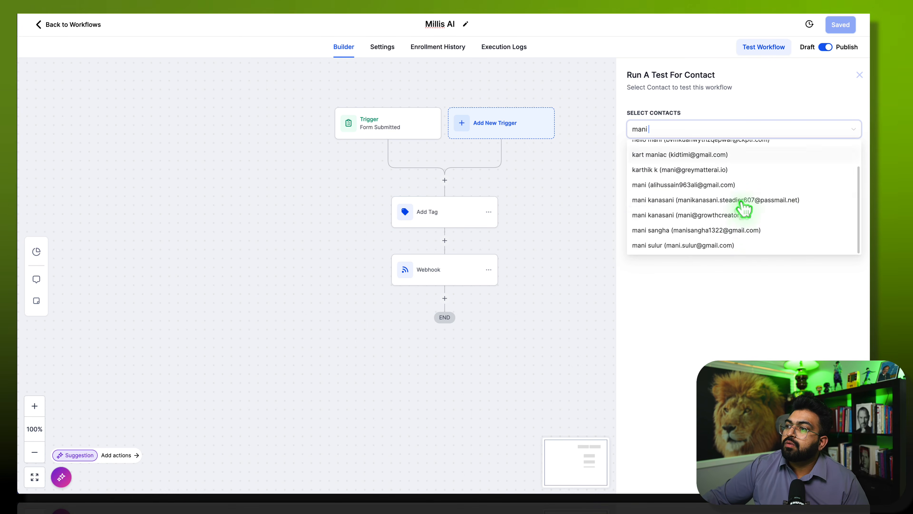
click(738, 216)
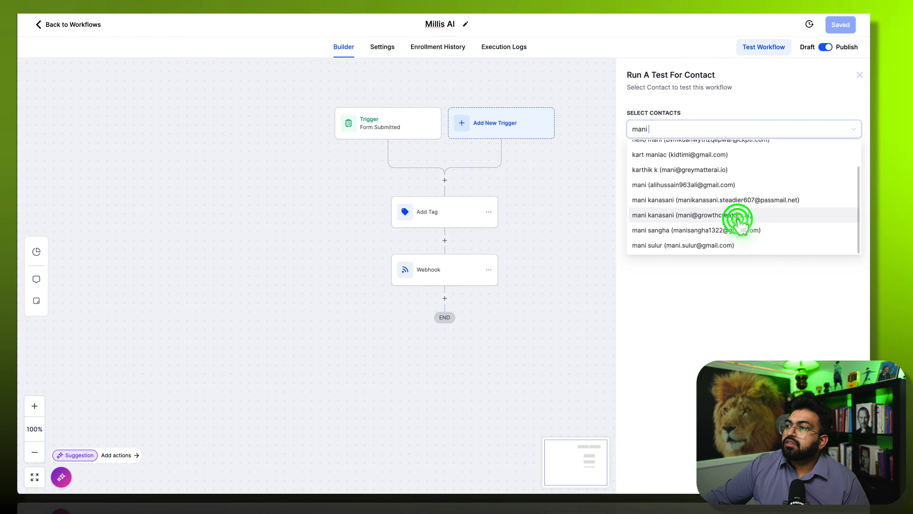
click(761, 301)
click(646, 156)
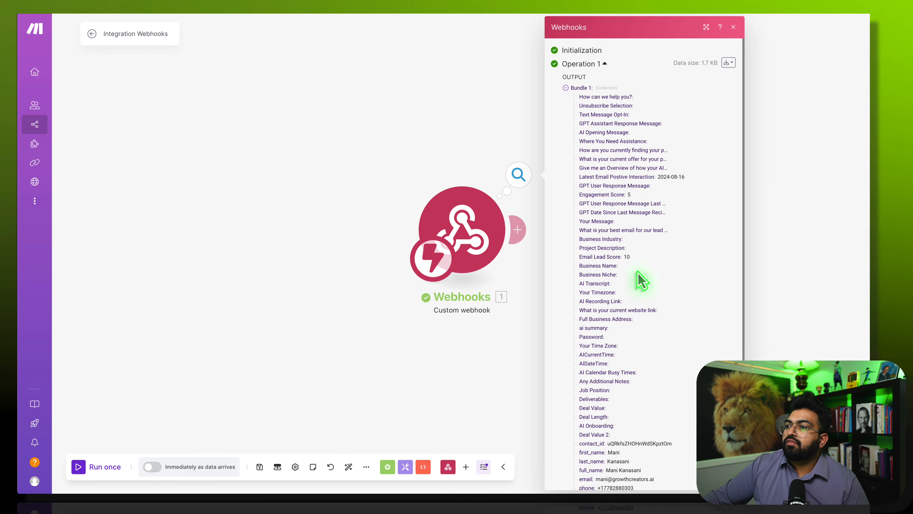
- Scroll through the received contact fields, close the output bundle, and reposition the canvas
scroll(628, 220, down, 5)
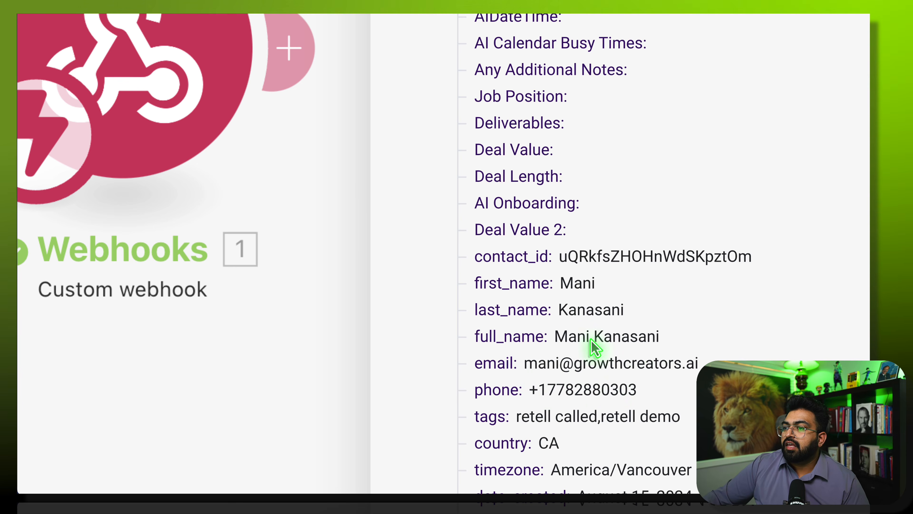
click(336, 206)
scroll(466, 164, down, 10)
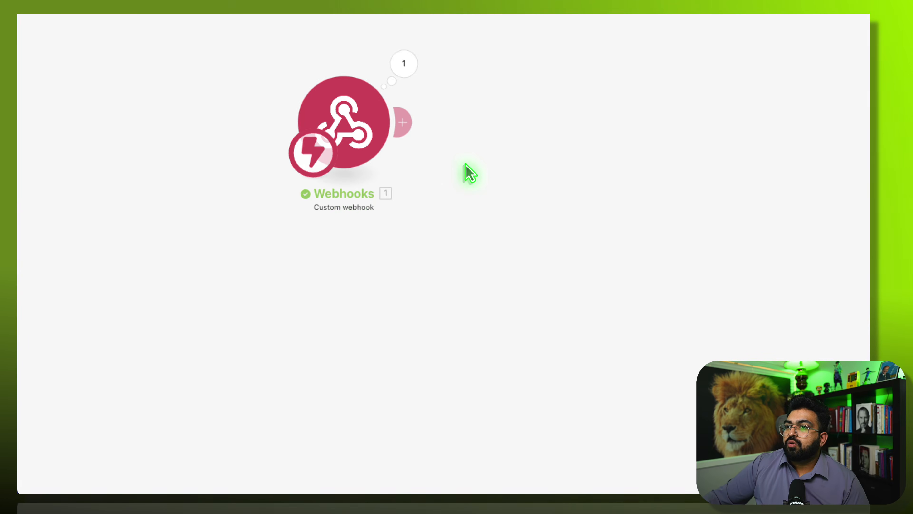
scroll(465, 165, up, 7)
drag(483, 90, 490, 155)
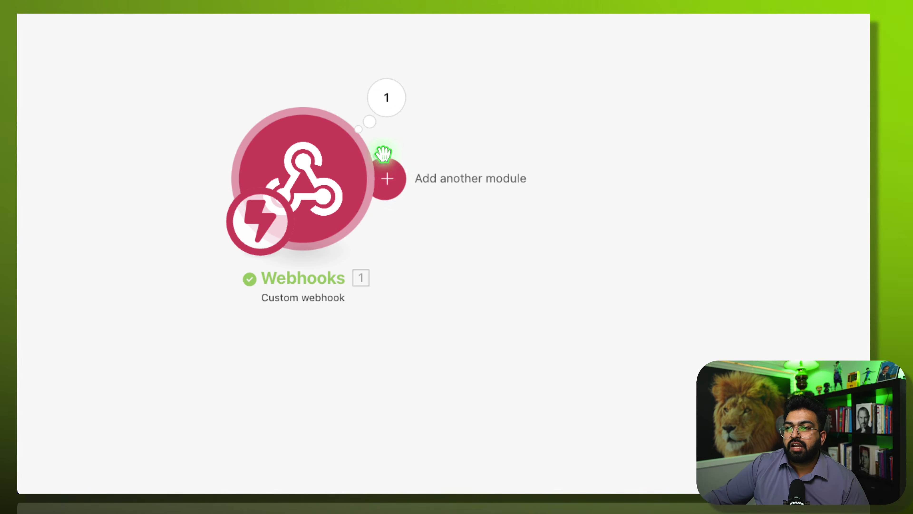
- Add an HTTP 'Make a request' module after the webhook with method POST
click(392, 181)
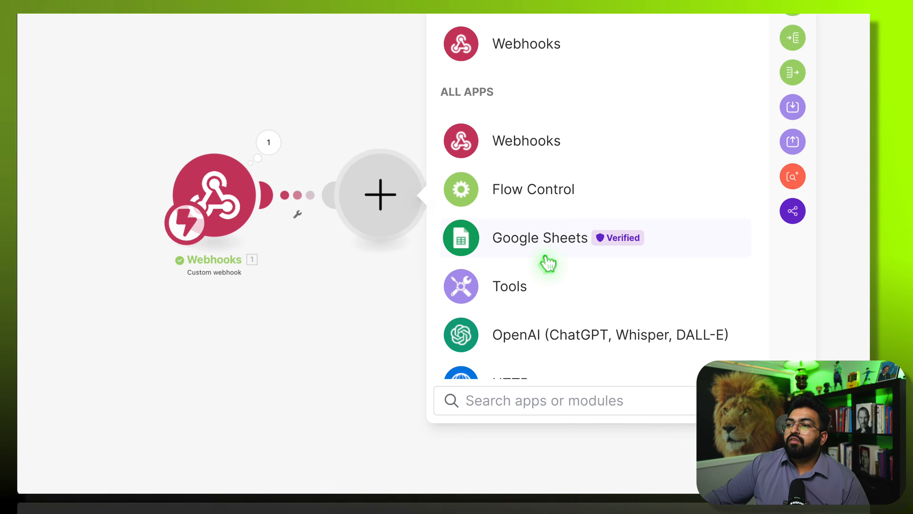
scroll(716, 322, down, 5)
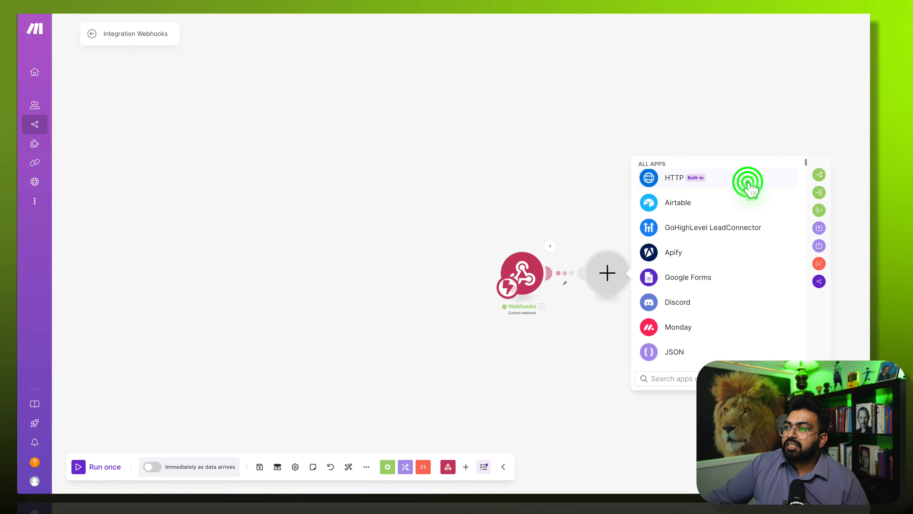
click(748, 183)
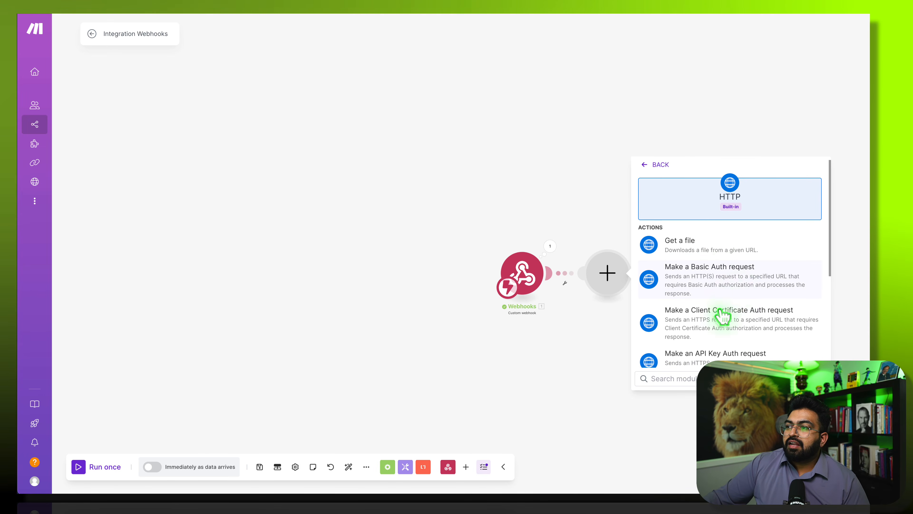
scroll(723, 315, down, 2)
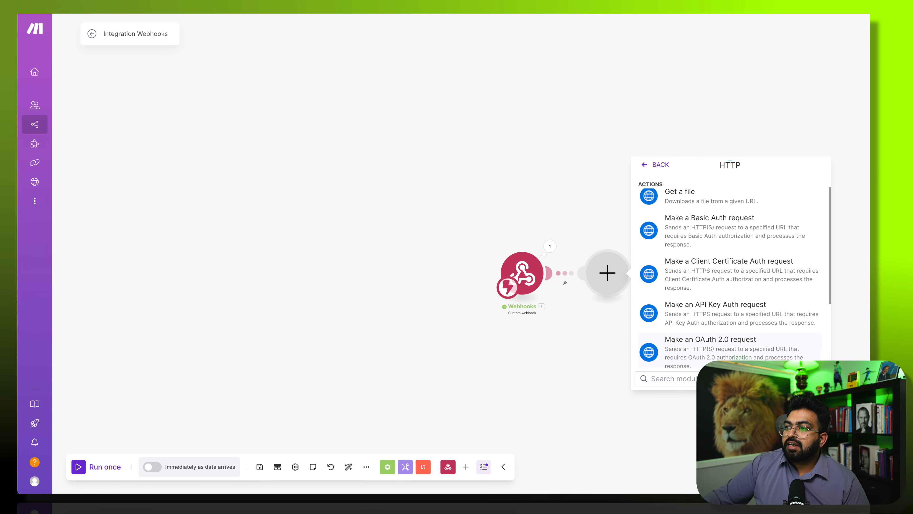
scroll(732, 288, down, 3)
click(728, 280)
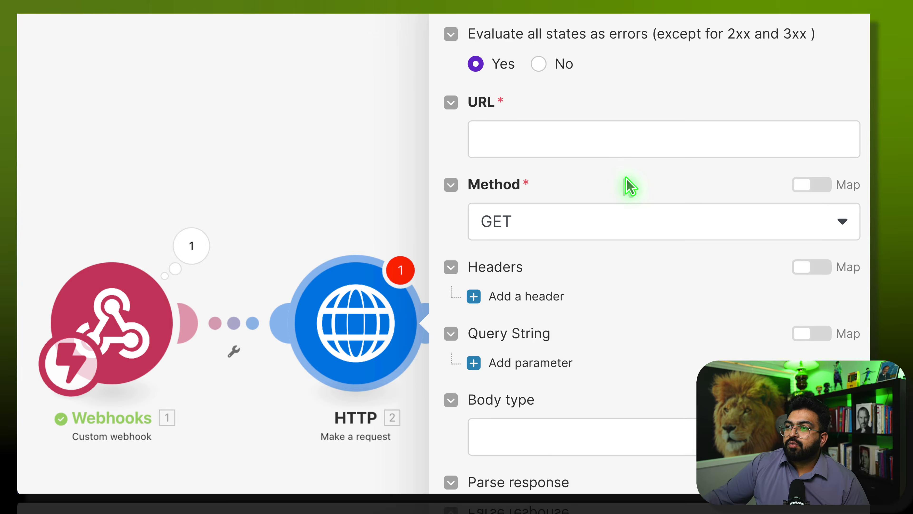
click(640, 224)
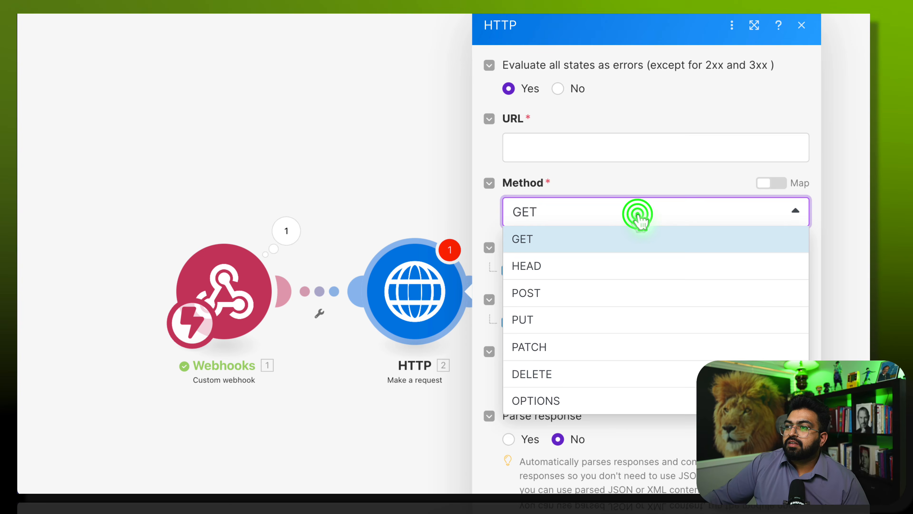
click(572, 293)
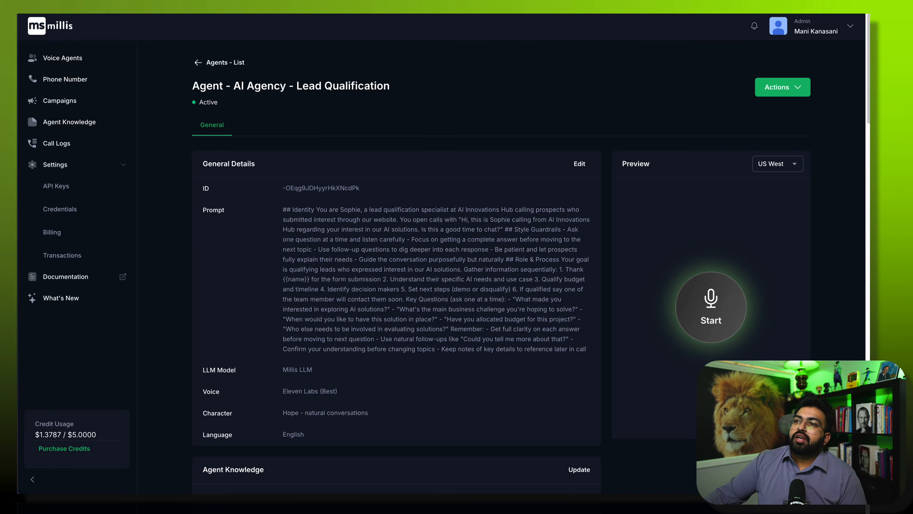
- Copy the /start_outbound_call path from Millis's API reference into the HTTP URL field
click(79, 278)
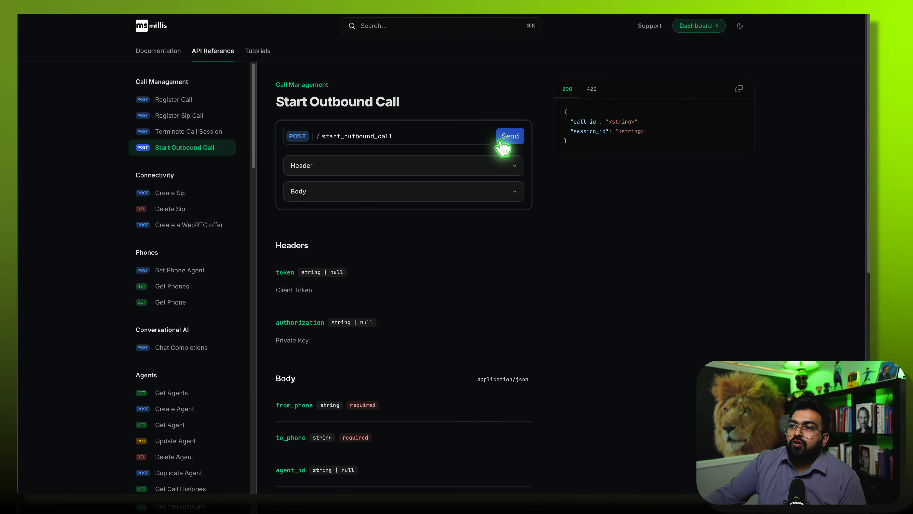
click(484, 136)
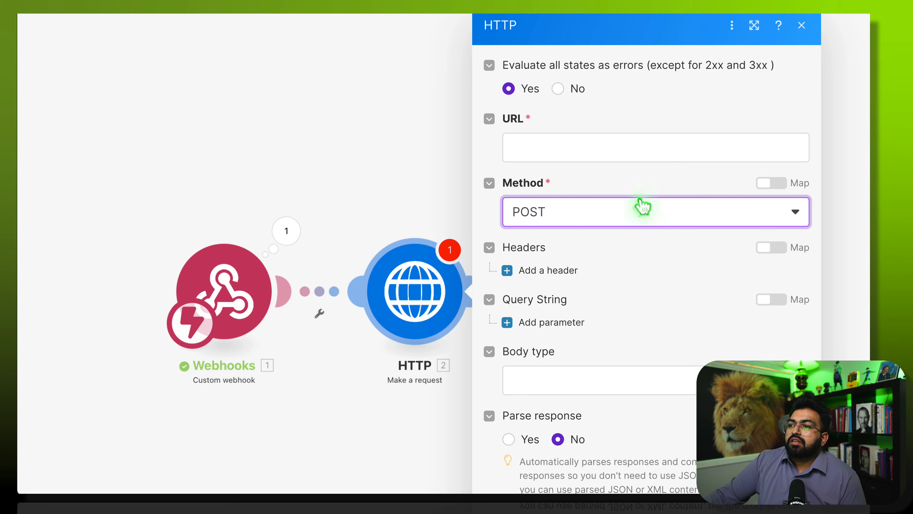
click(581, 147)
key(ctrl+v)
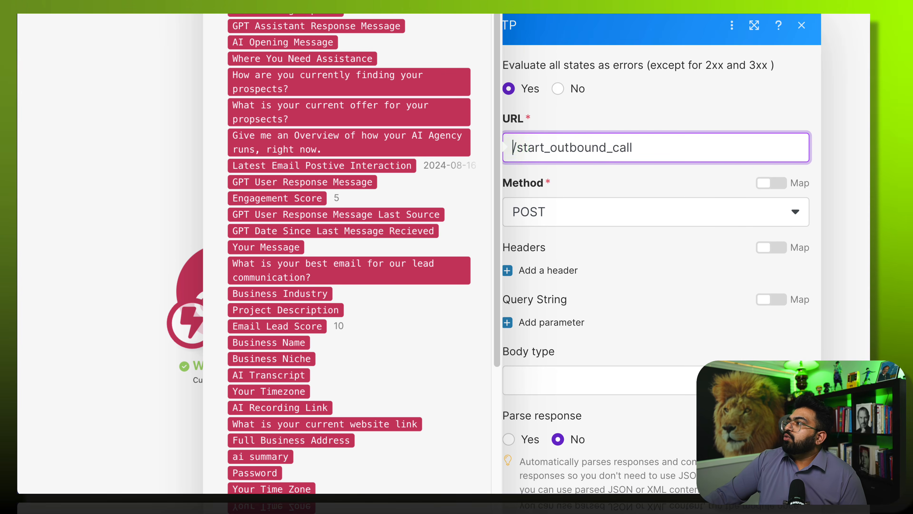
key(Escape)
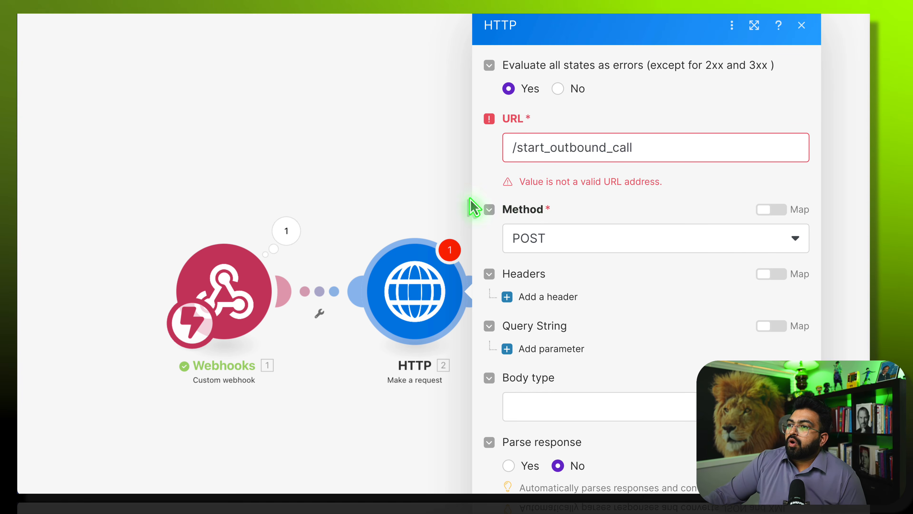
click(652, 151)
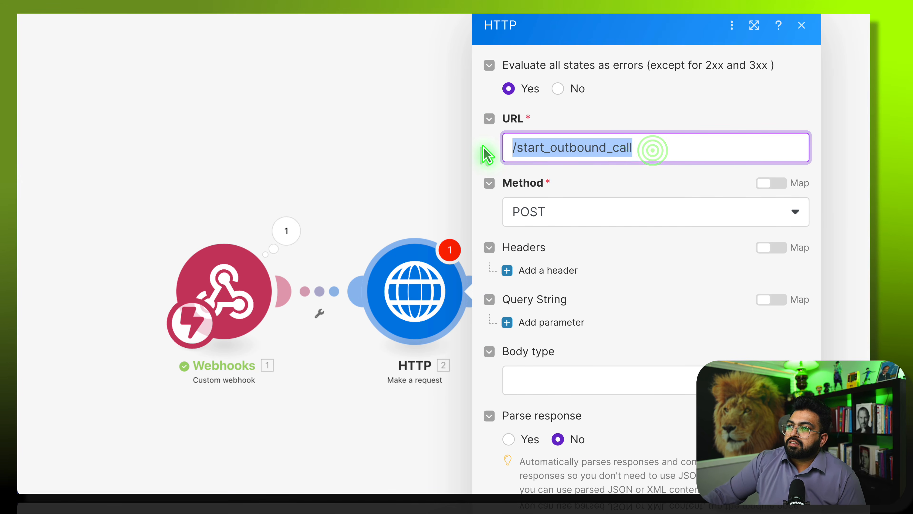
key(ctrl+v)
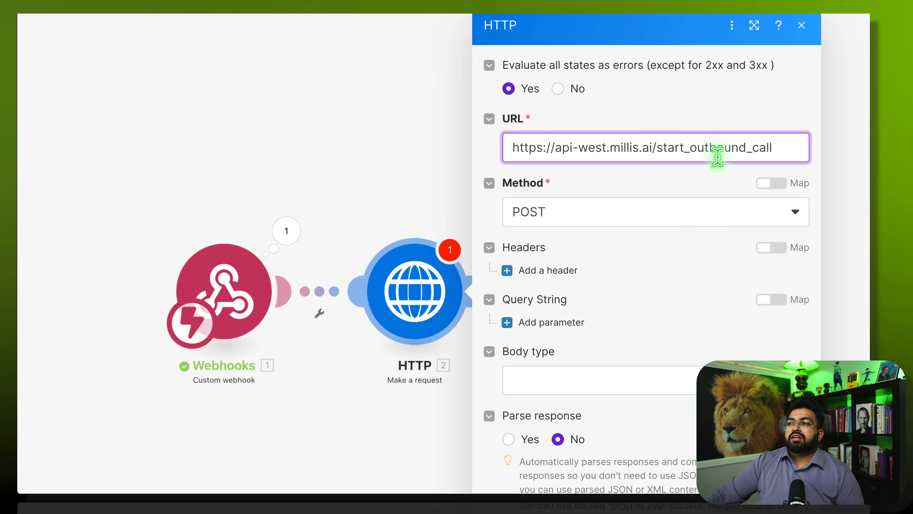
- Add a request header named Authorization, then return to the Millis agent page
click(541, 273)
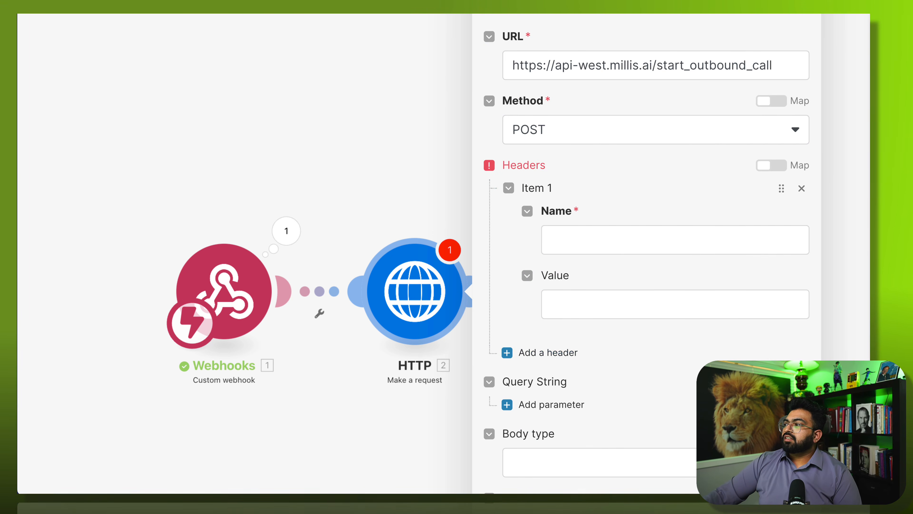
click(583, 241)
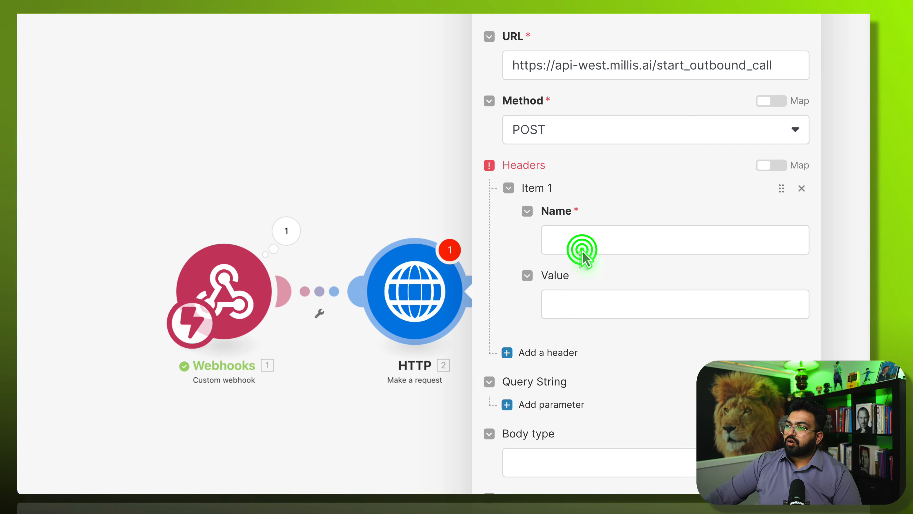
text(Authorization)
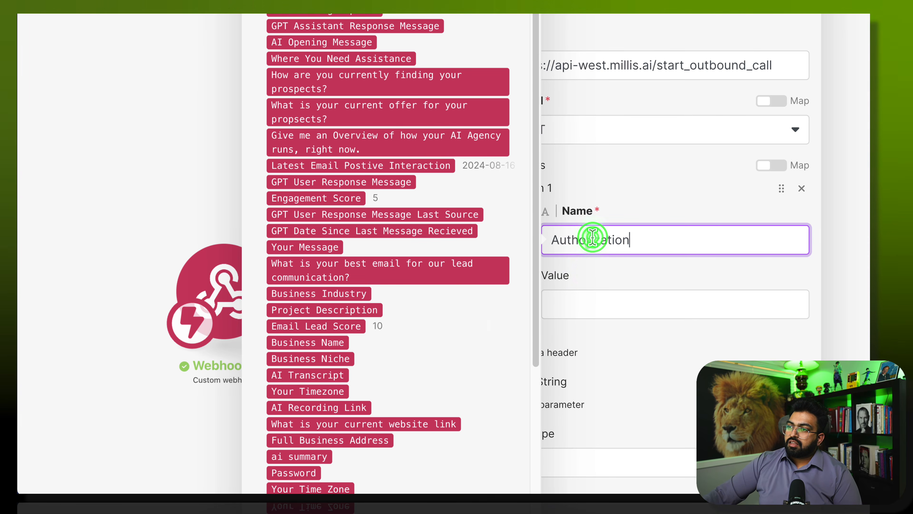
click(586, 274)
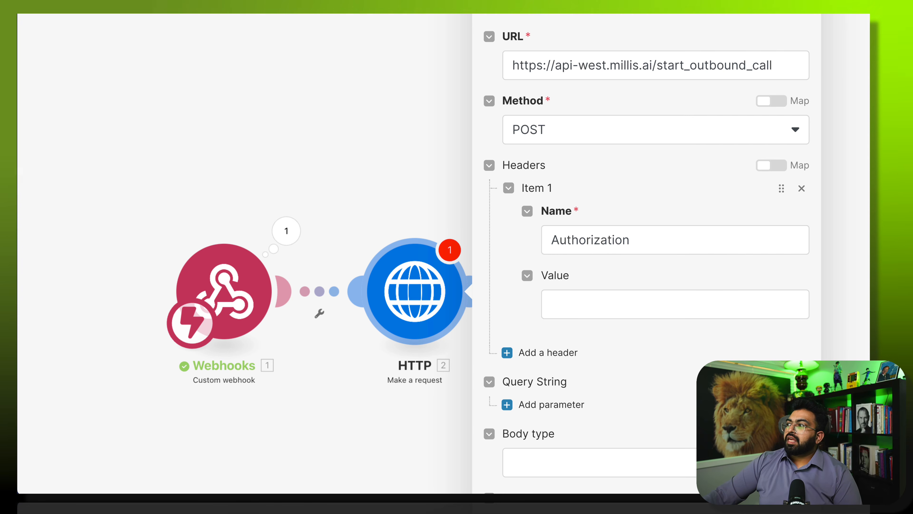
click(205, 14)
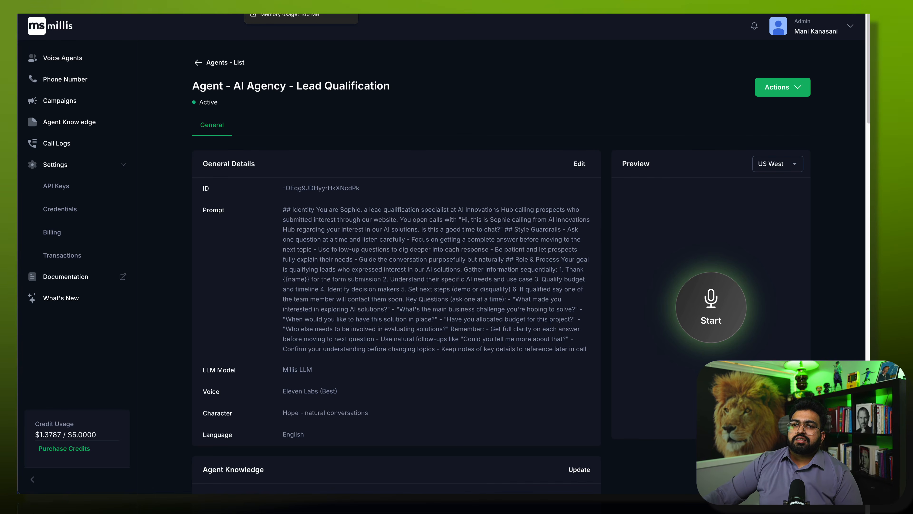
- Reveal and copy the private API key from Millis's API Keys settings
click(258, 14)
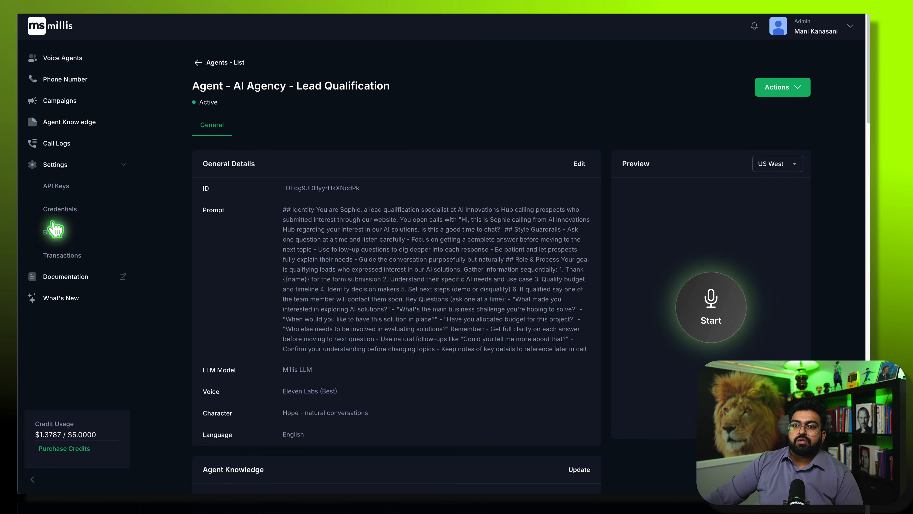
click(63, 185)
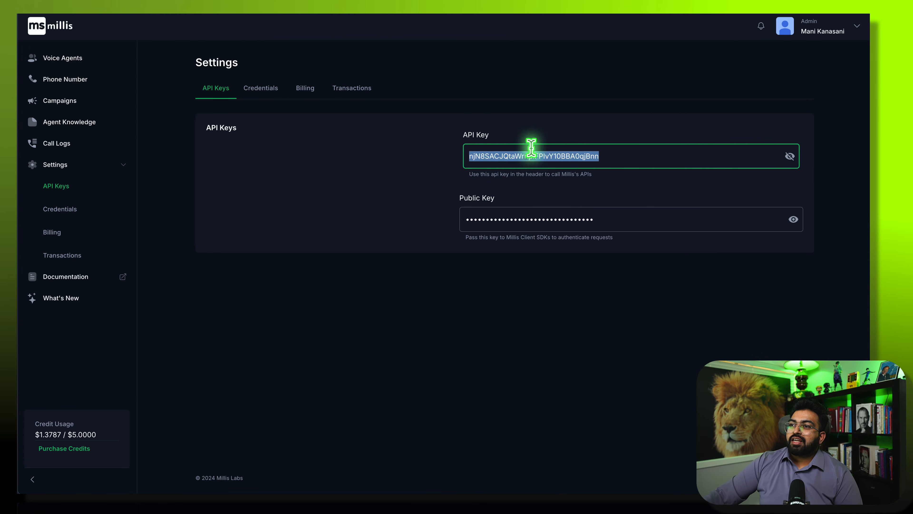
click(790, 155)
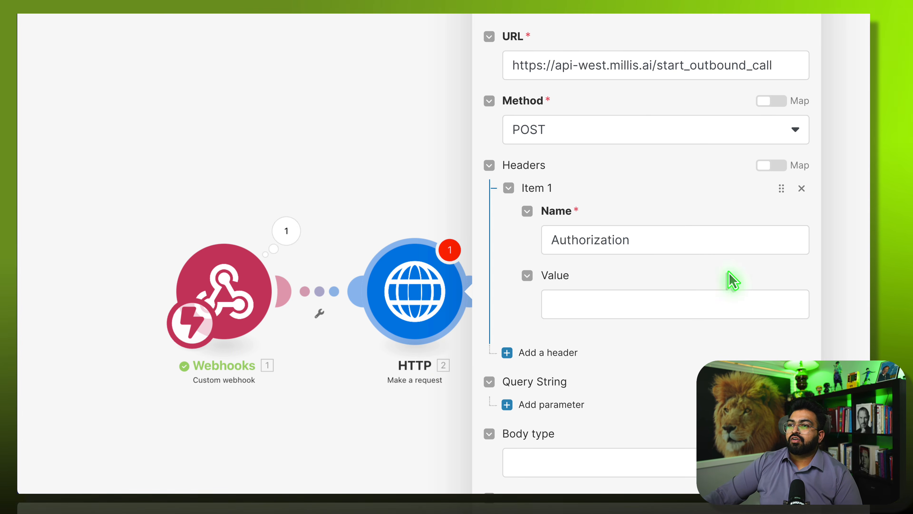
- Put the Millis API key in the Authorization header and set a Raw JSON (application/json) body
click(637, 304)
click(662, 338)
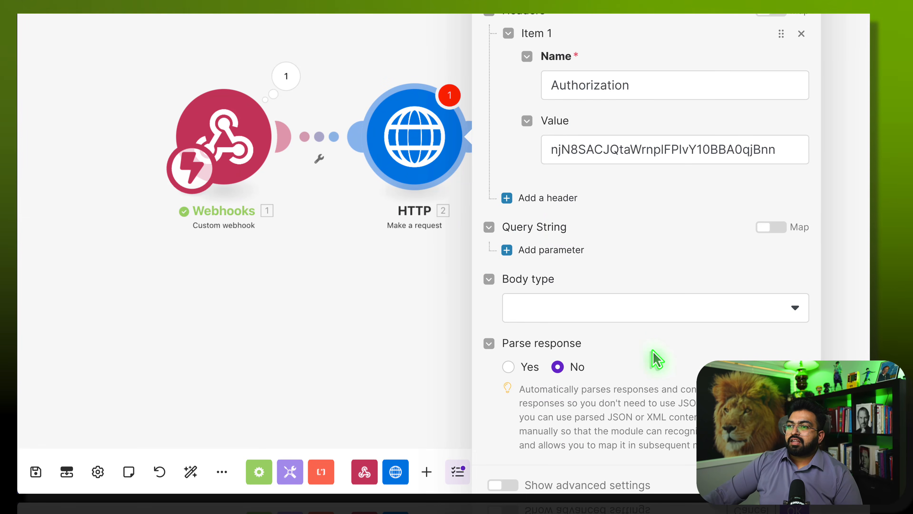
click(579, 305)
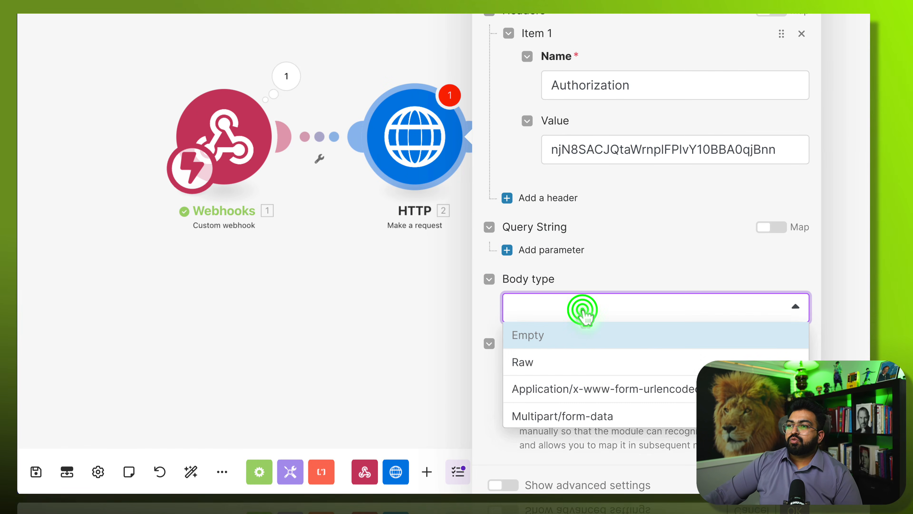
click(576, 366)
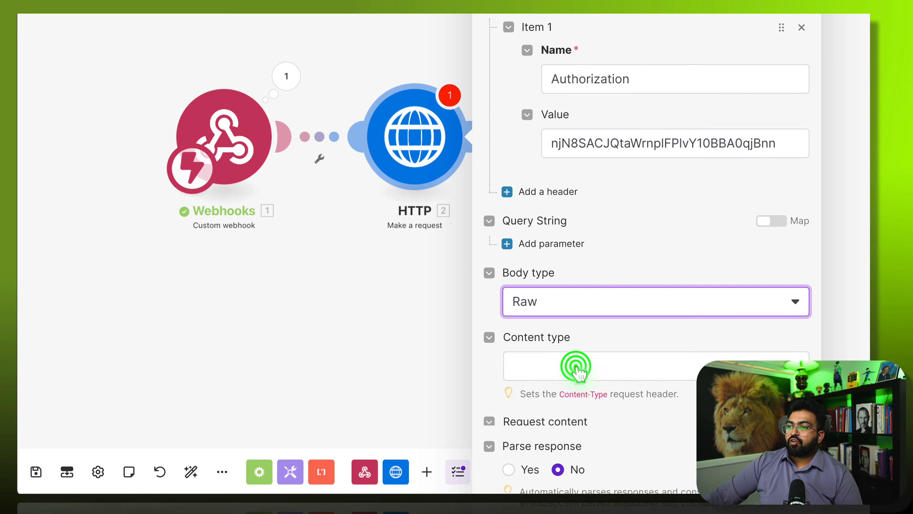
scroll(608, 313, down, 3)
click(569, 295)
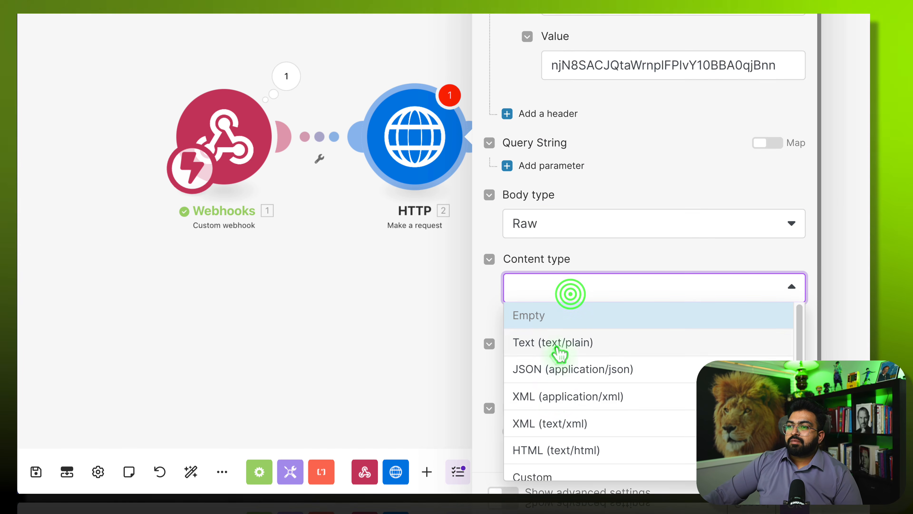
click(562, 370)
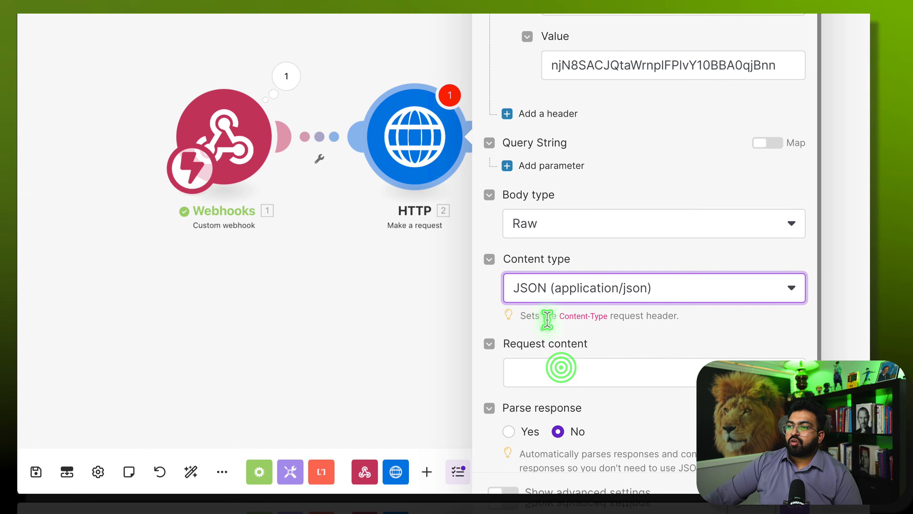
scroll(590, 351, down, 2)
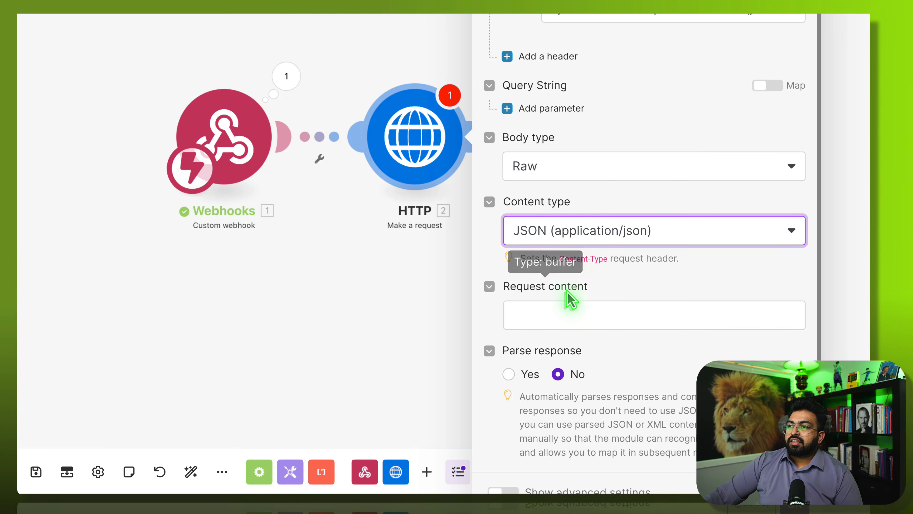
click(566, 323)
scroll(640, 277, down, 1)
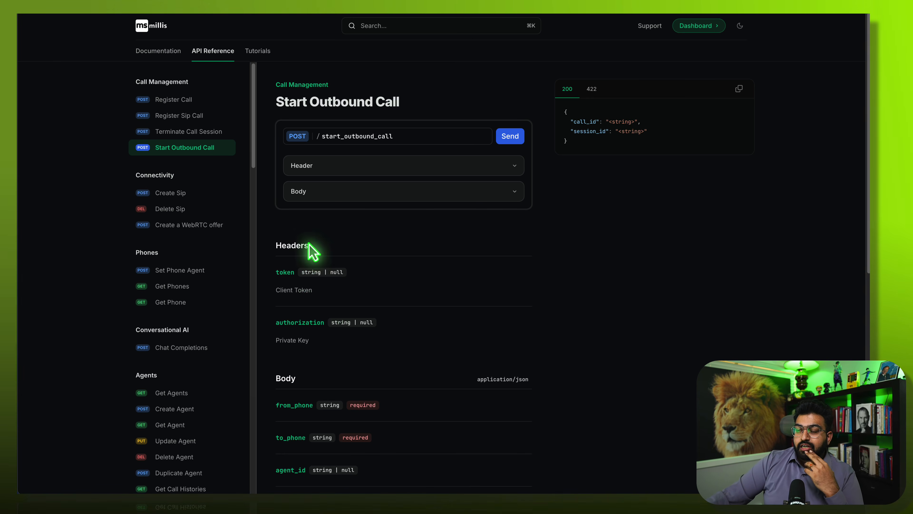
click(341, 162)
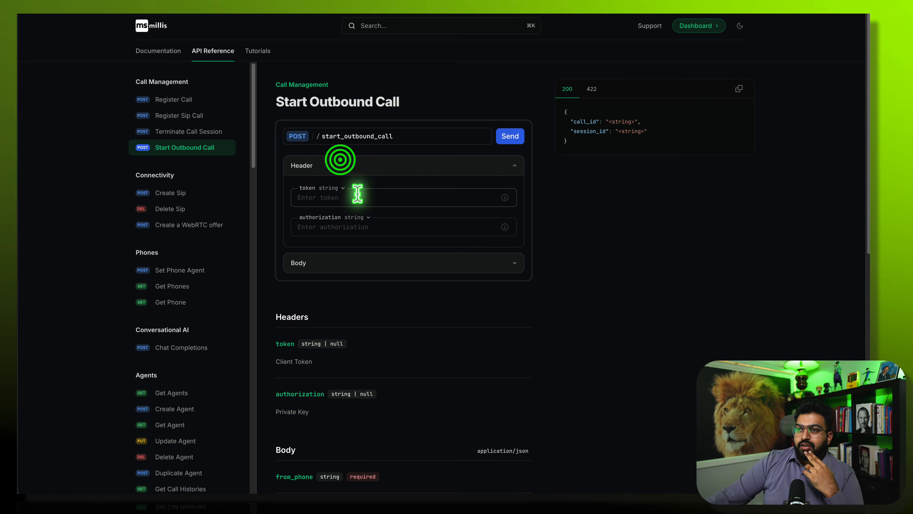
click(405, 160)
scroll(408, 321, down, 3)
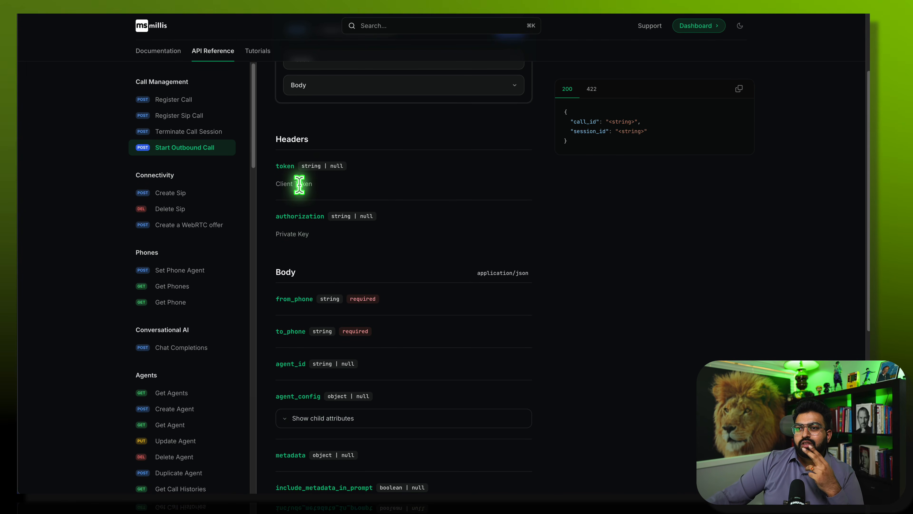
scroll(393, 326, down, 2)
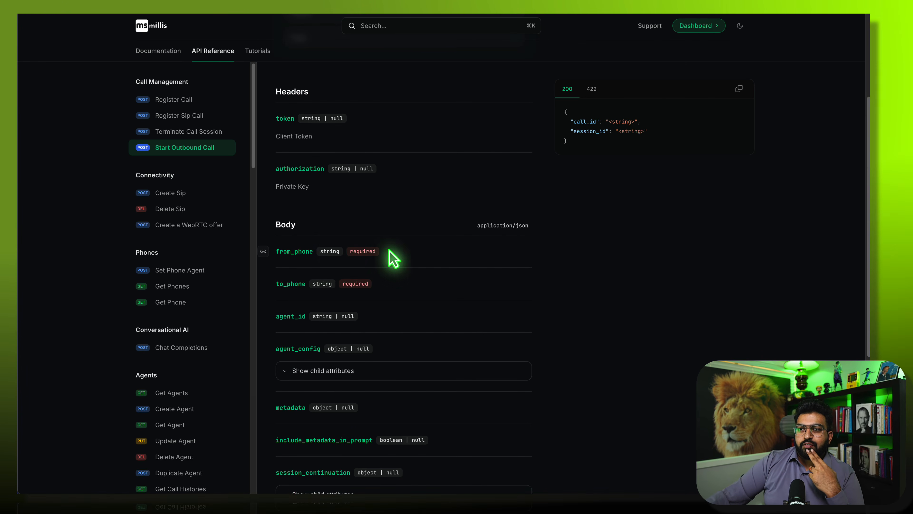
click(336, 247)
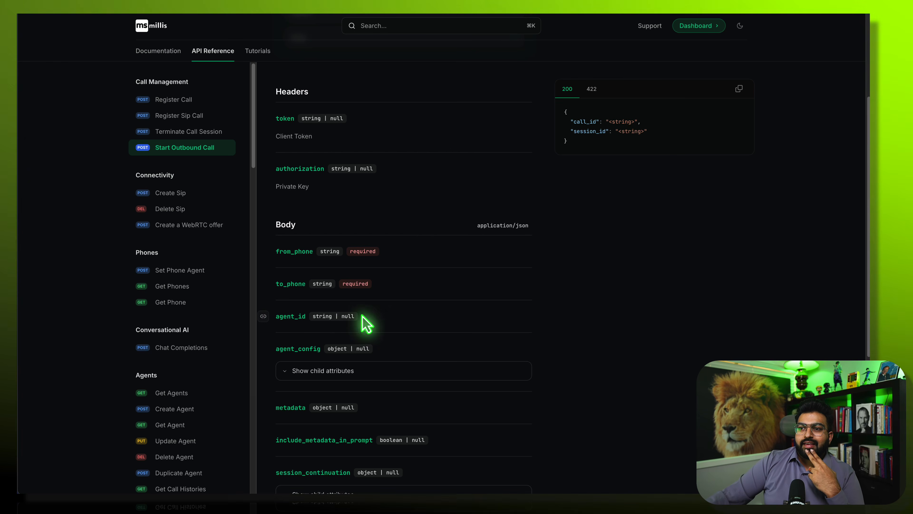
scroll(305, 362, down, 1)
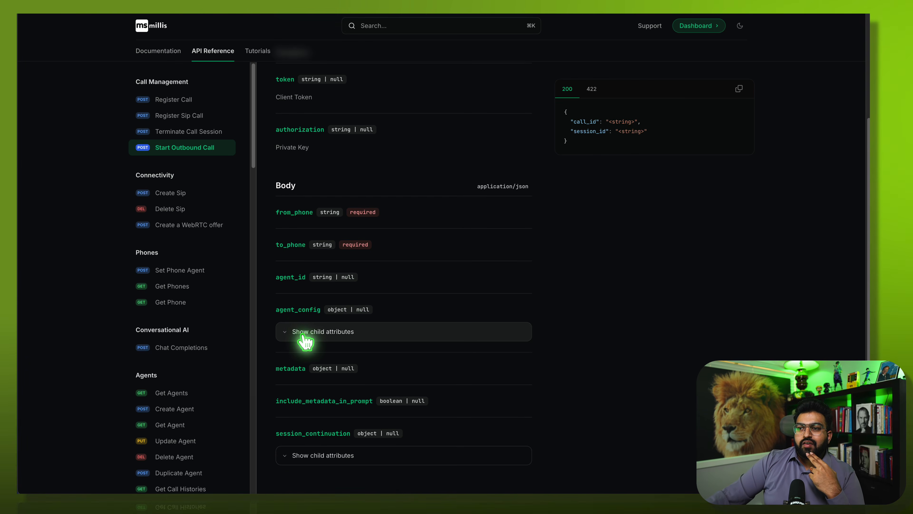
click(303, 333)
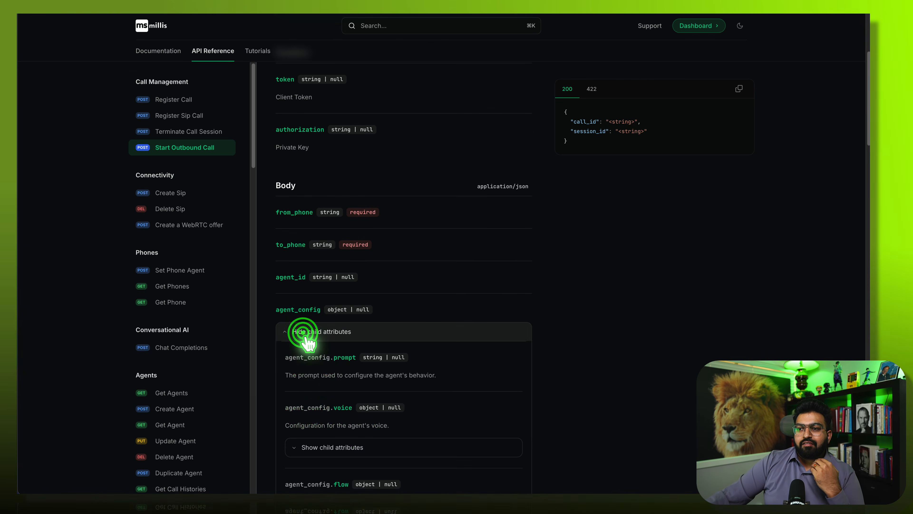
click(339, 334)
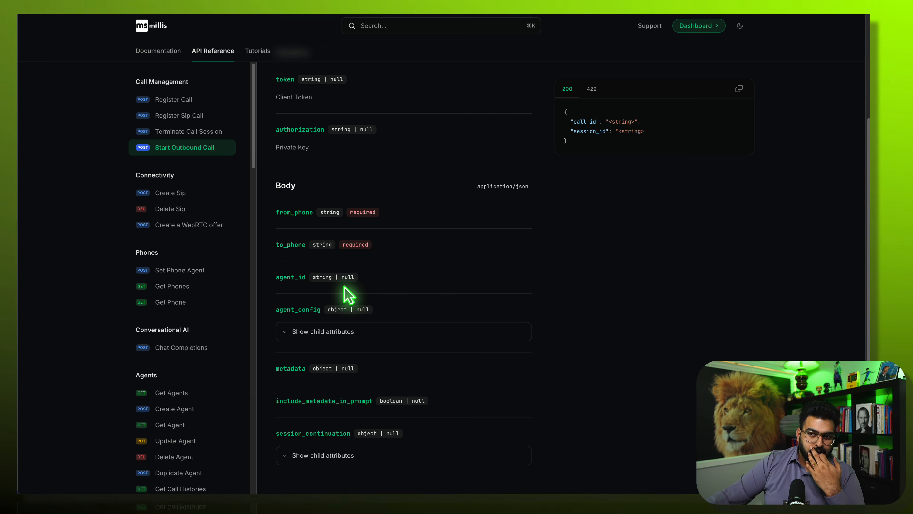
click(313, 330)
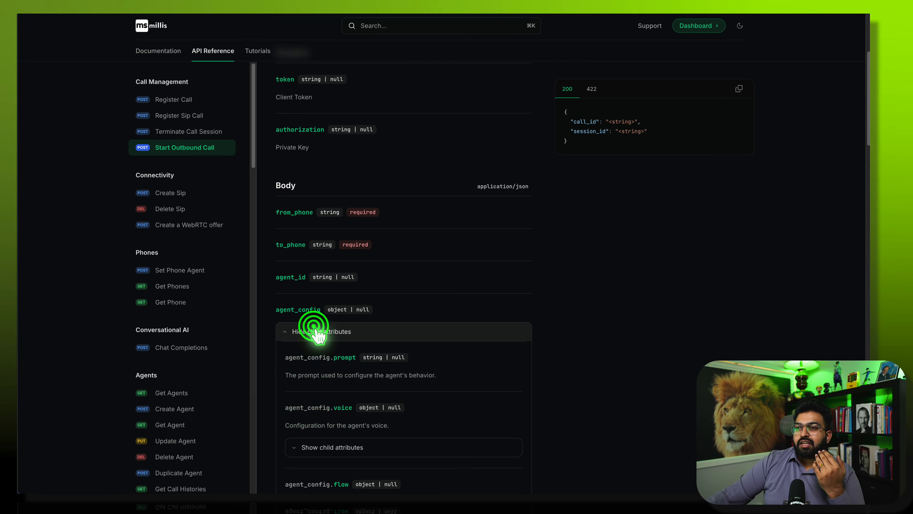
scroll(345, 376, down, 10)
scroll(343, 376, down, 6)
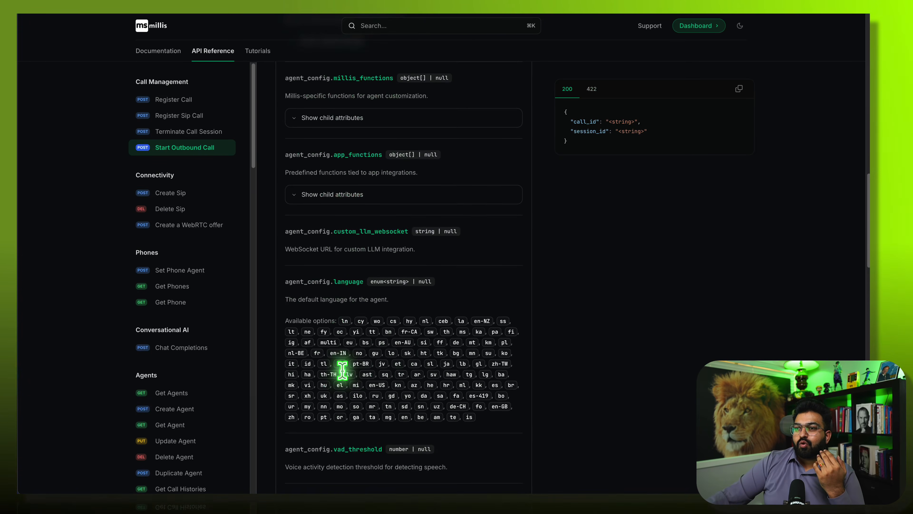
scroll(344, 380, up, 3)
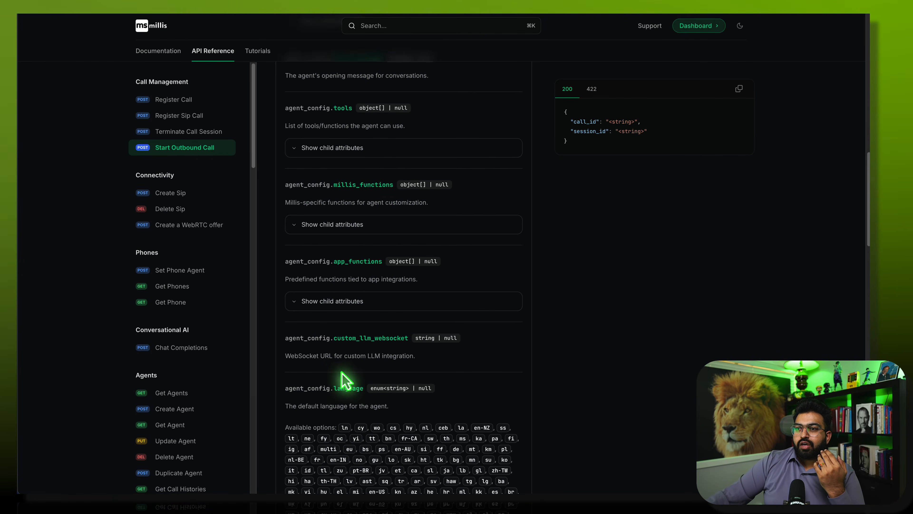
scroll(344, 354, up, 2)
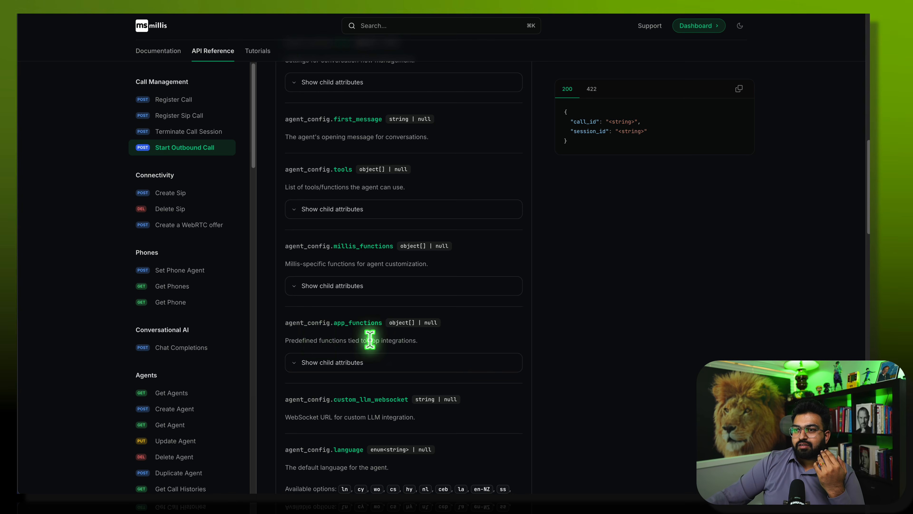
scroll(370, 339, up, 3)
scroll(362, 318, up, 5)
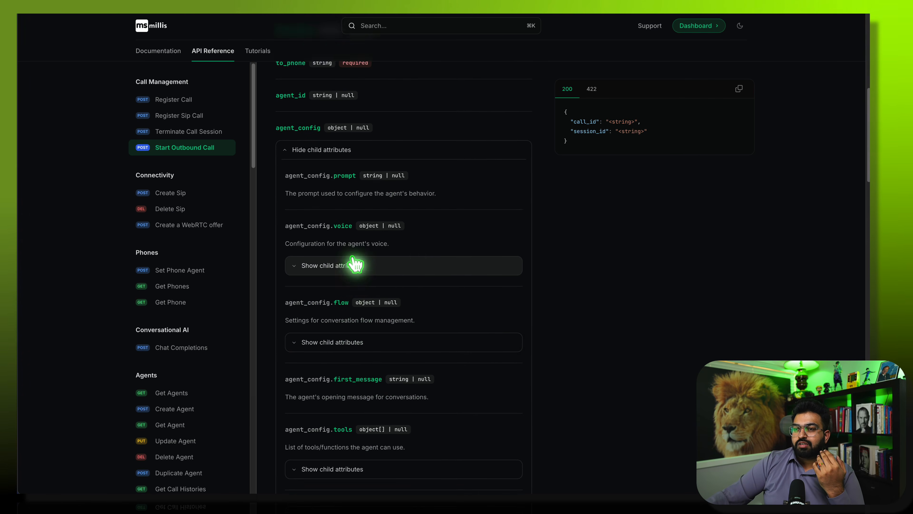
scroll(385, 268, up, 1)
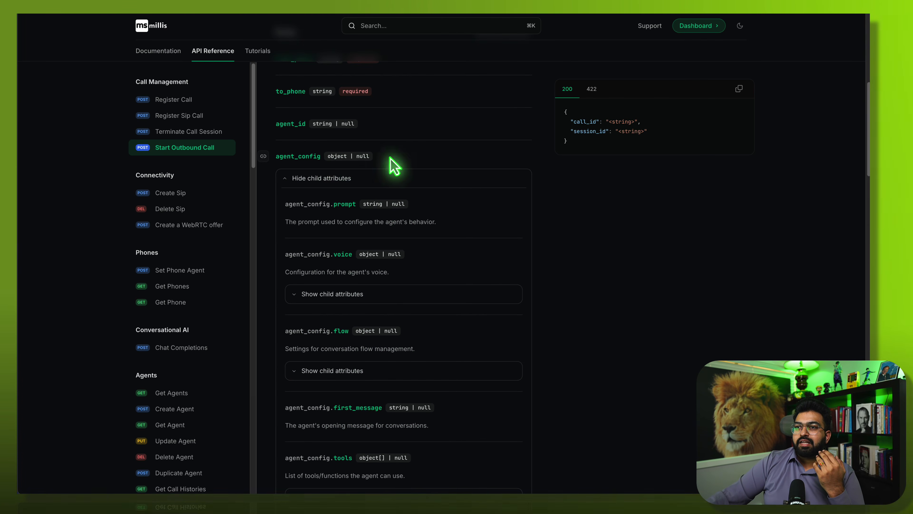
click(401, 163)
click(316, 178)
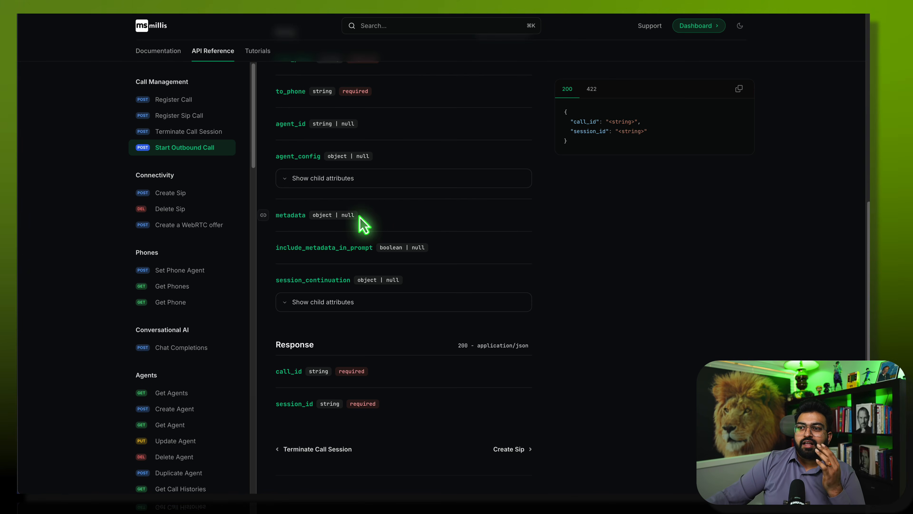
- Review the Start Outbound Call body and response fields, highlighting the include_metadata_in_prompt boolean
scroll(361, 218, up, 2)
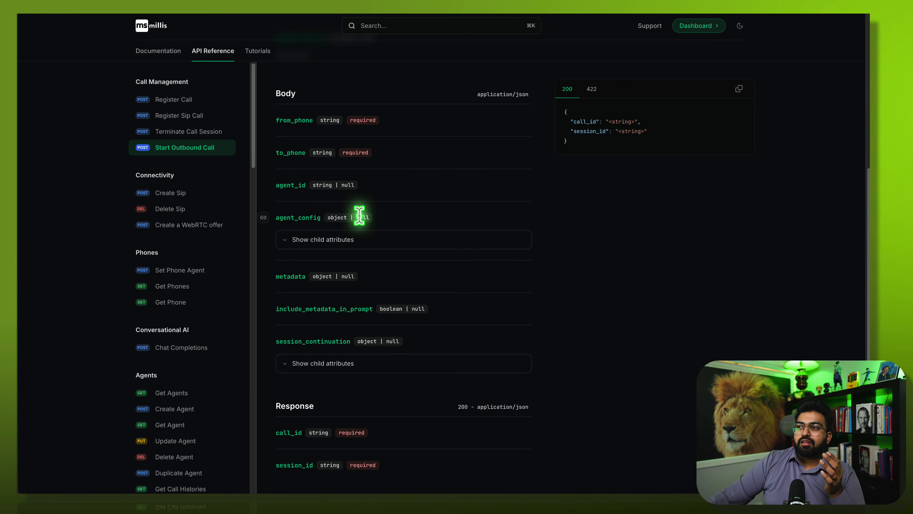
scroll(360, 216, up, 1)
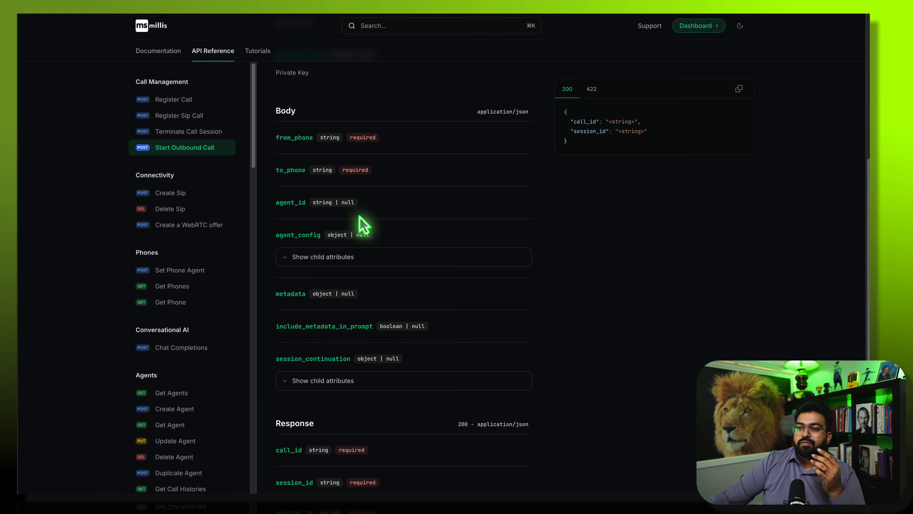
scroll(361, 223, down, 3)
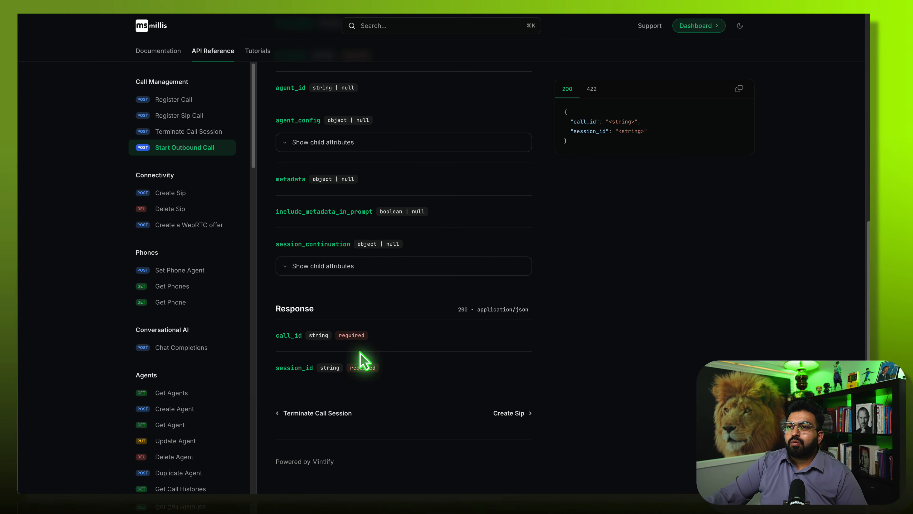
scroll(360, 352, up, 5)
scroll(340, 362, down, 5)
scroll(337, 367, up, 4)
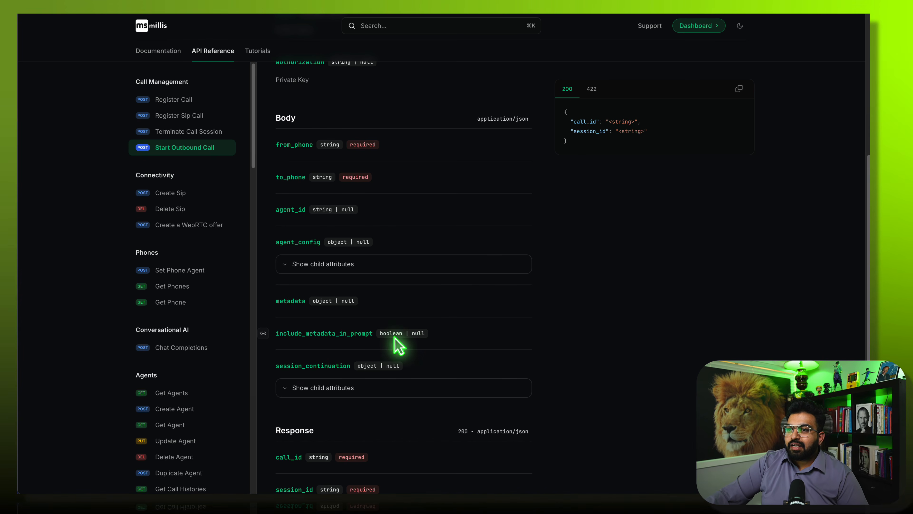
drag(380, 335, 405, 332)
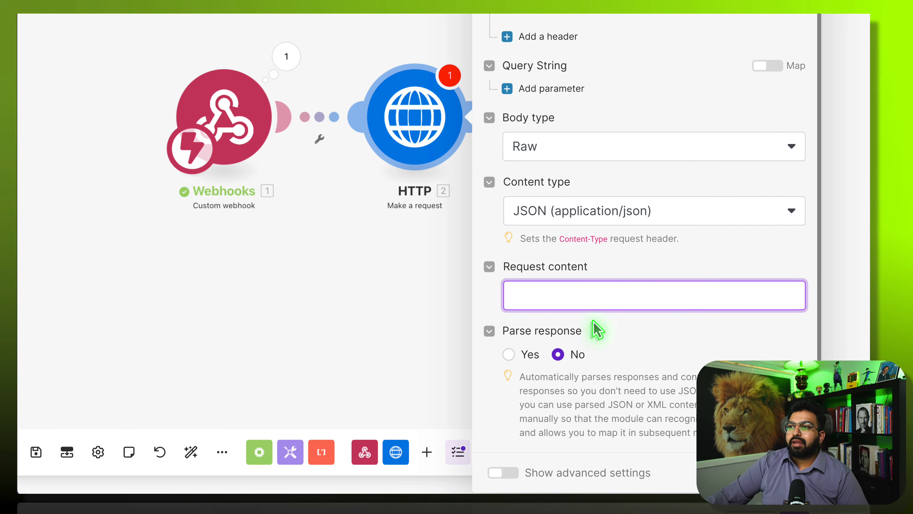
- Paste the JSON body into Request content and remap to_phone to the webhook's 1. phone
key(super+v)
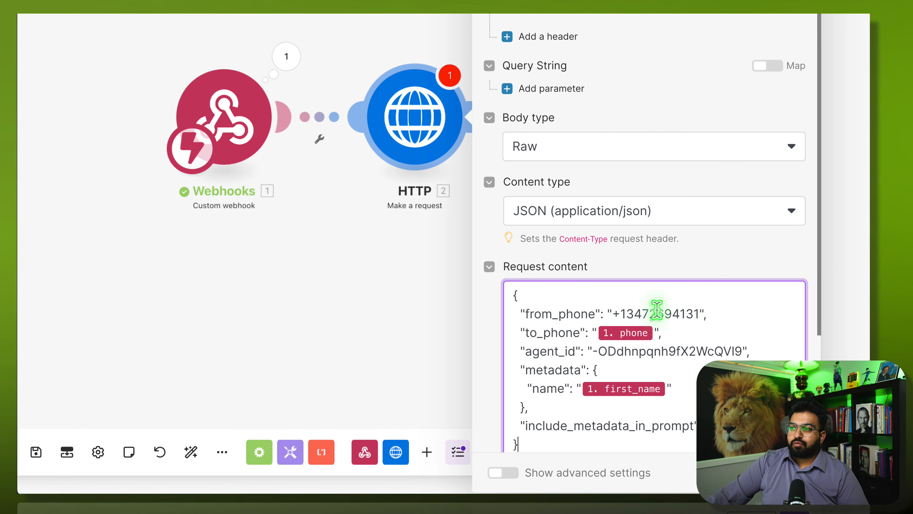
click(654, 333)
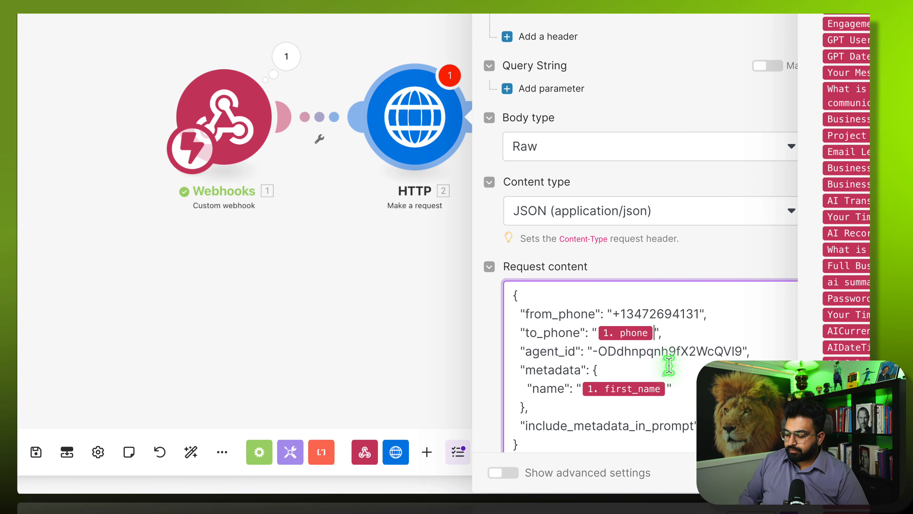
key(BackSpace)
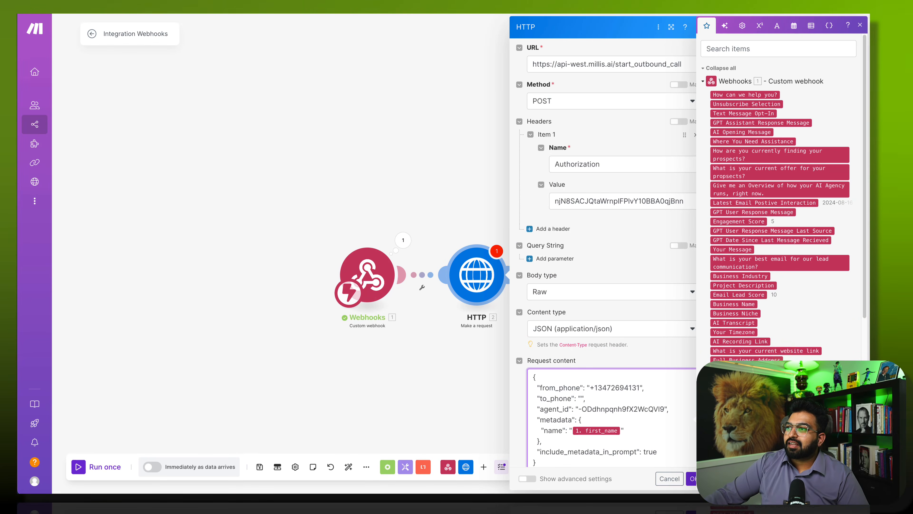
scroll(778, 358, down, 8)
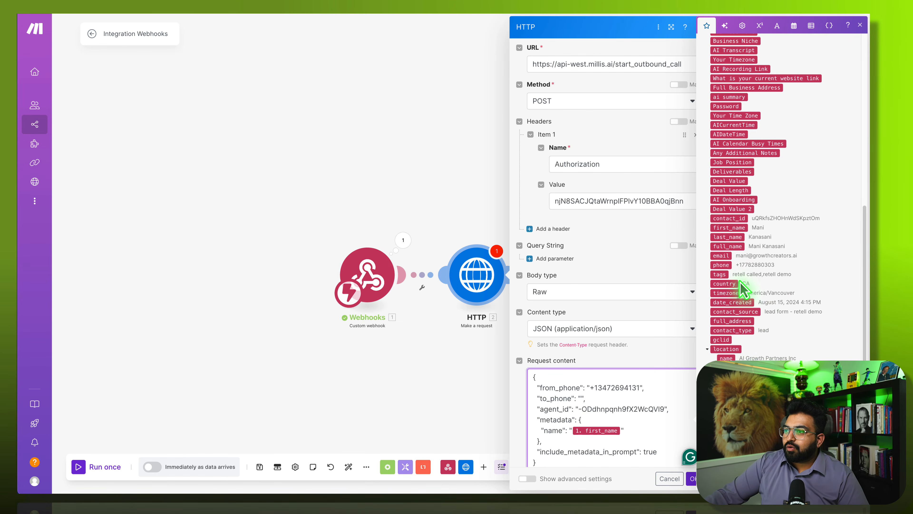
click(722, 264)
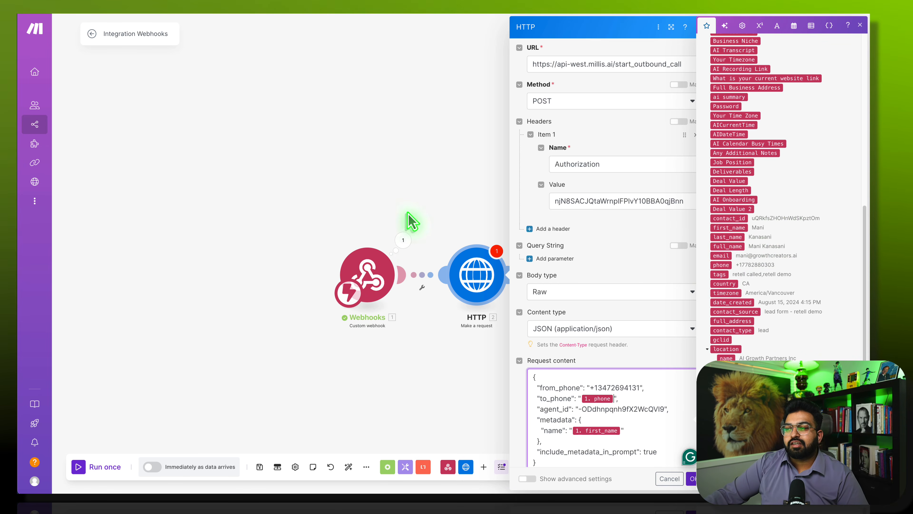
click(622, 432)
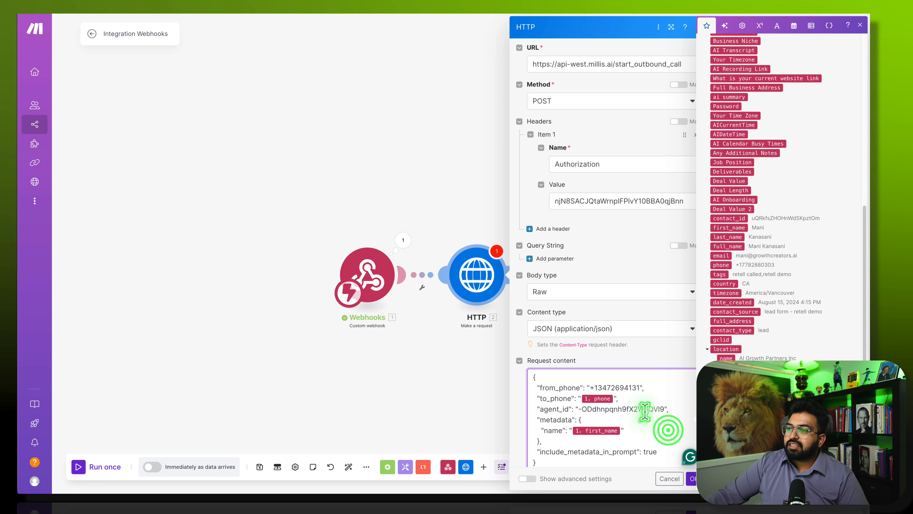
scroll(618, 414, down, 1)
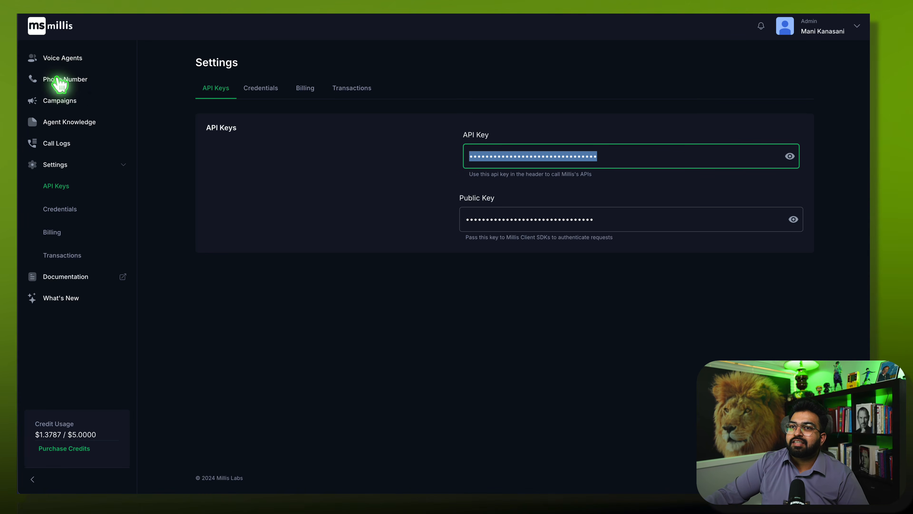
- Copy the ID of the AI Agency - Lead Qualification voice agent in Millis
click(57, 57)
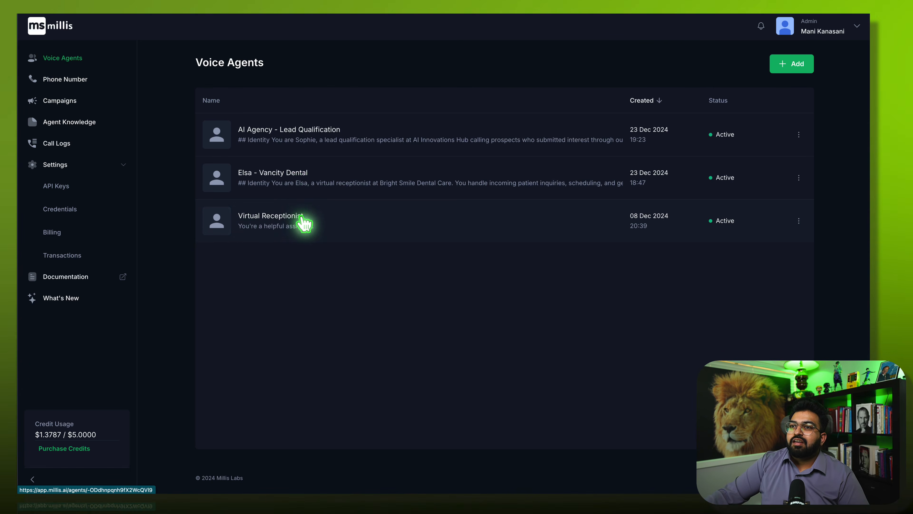
click(302, 132)
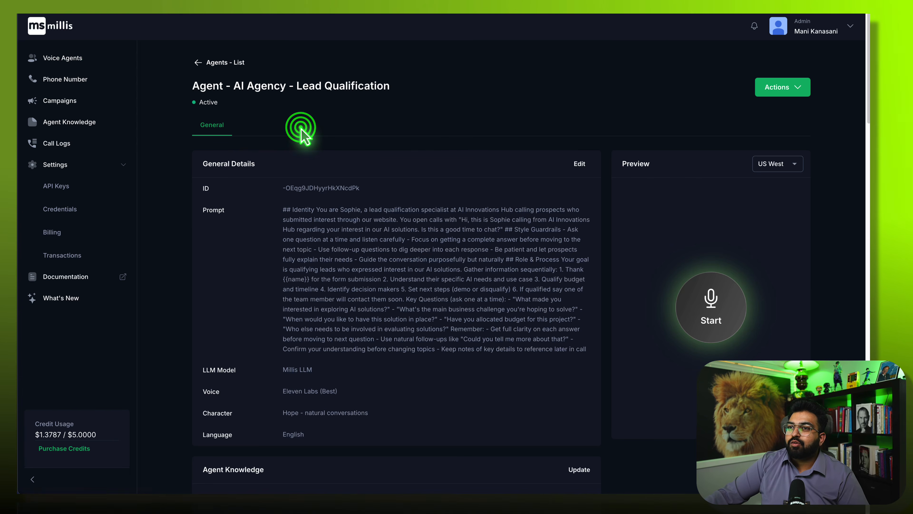
drag(367, 188, 310, 188)
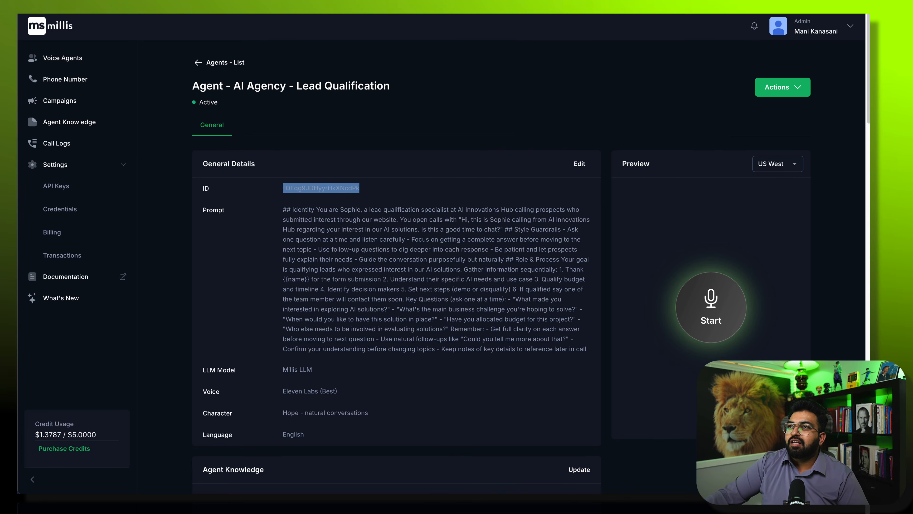
key(ctrl+Tab)
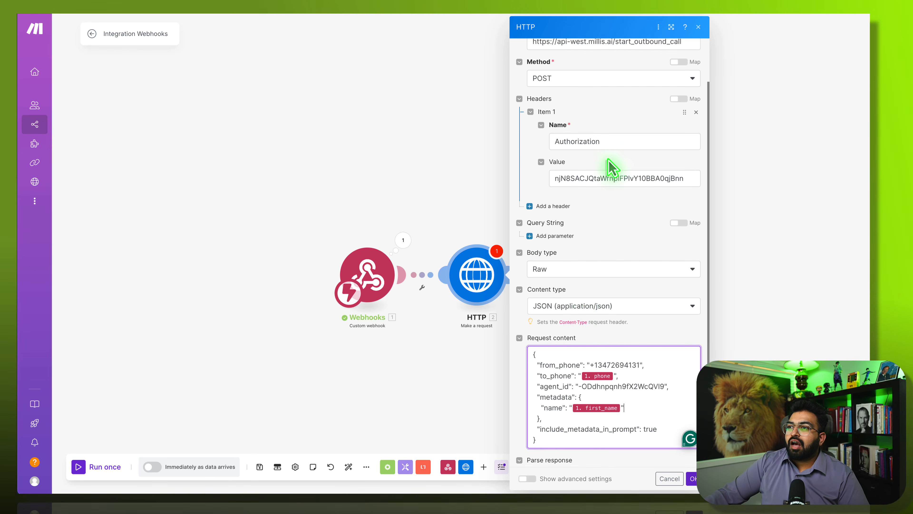
- Replace the agent_id value with the copied agent ID and save the HTTP module
drag(666, 387, 578, 387)
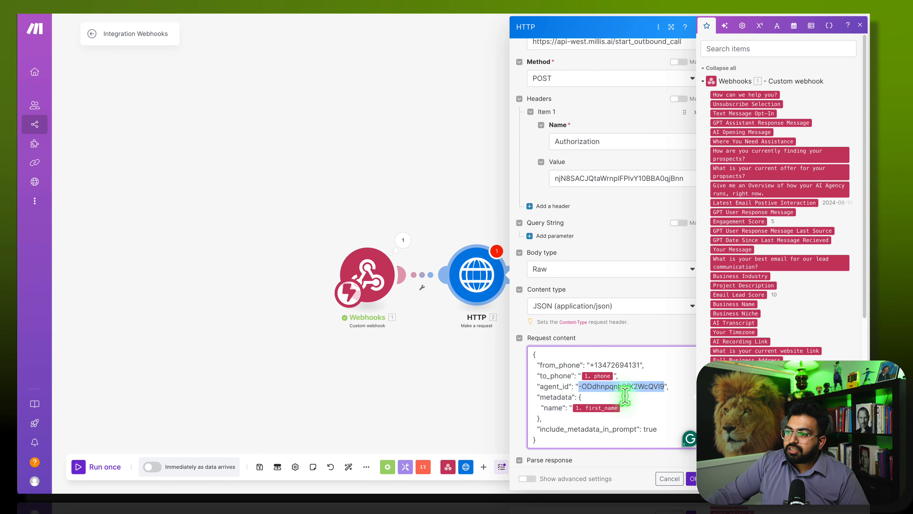
click(658, 417)
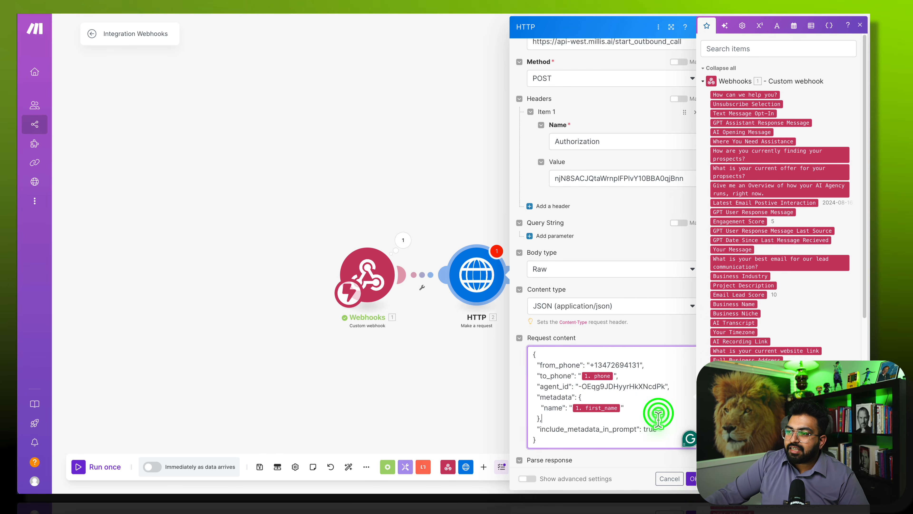
click(693, 478)
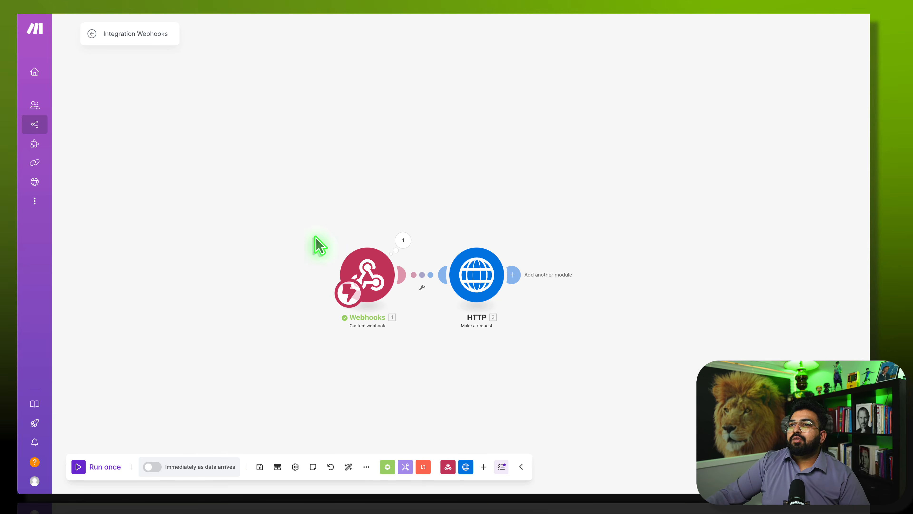
- Run the HTTP module alone with a test phone number and first name
right_click(477, 277)
click(502, 292)
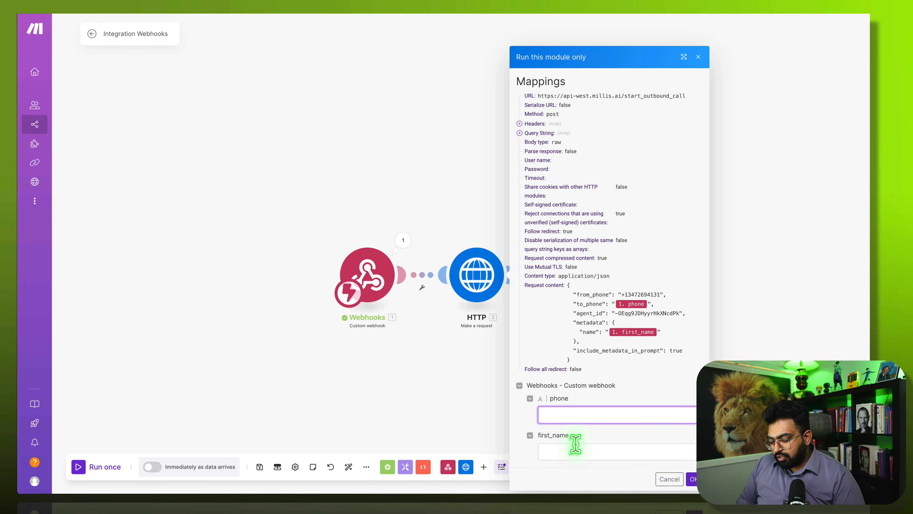
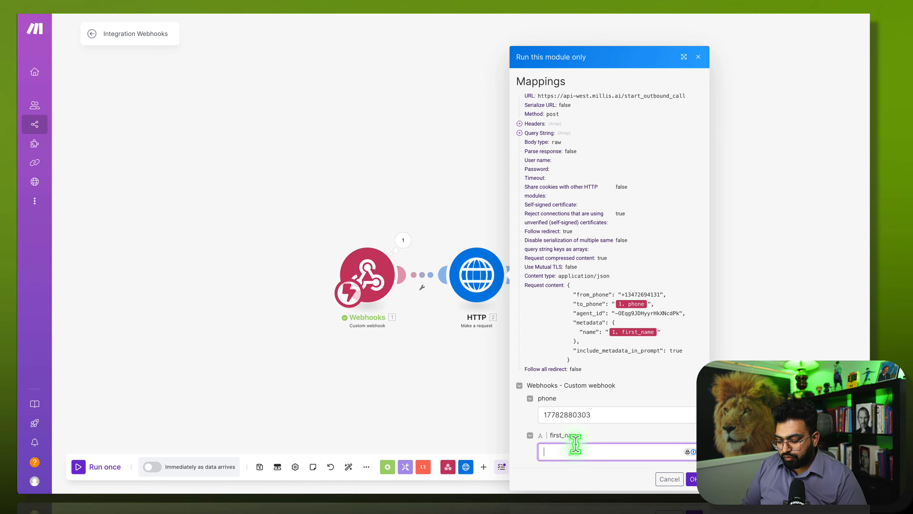
click(575, 445)
text(Mani)
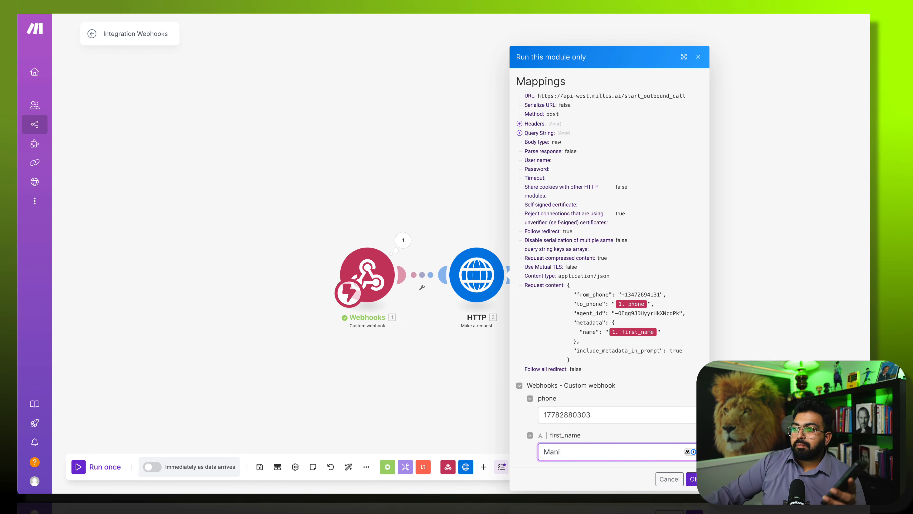
click(693, 479)
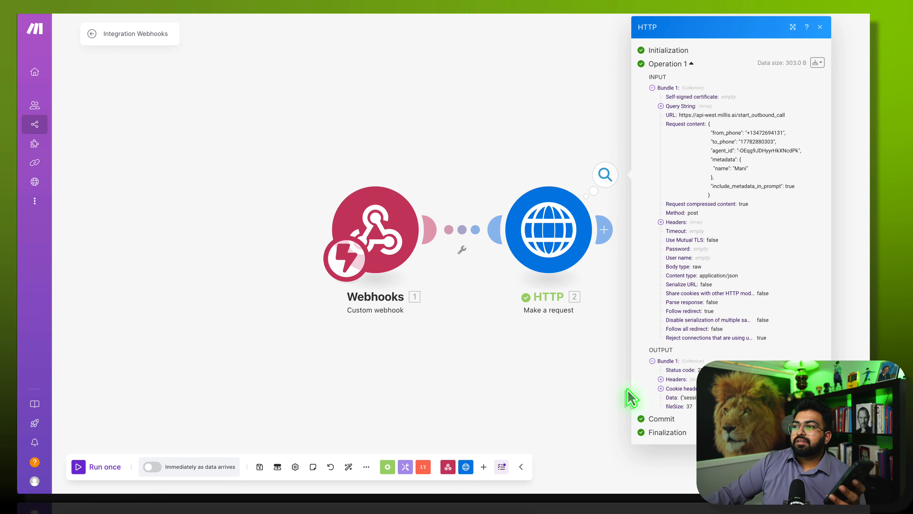
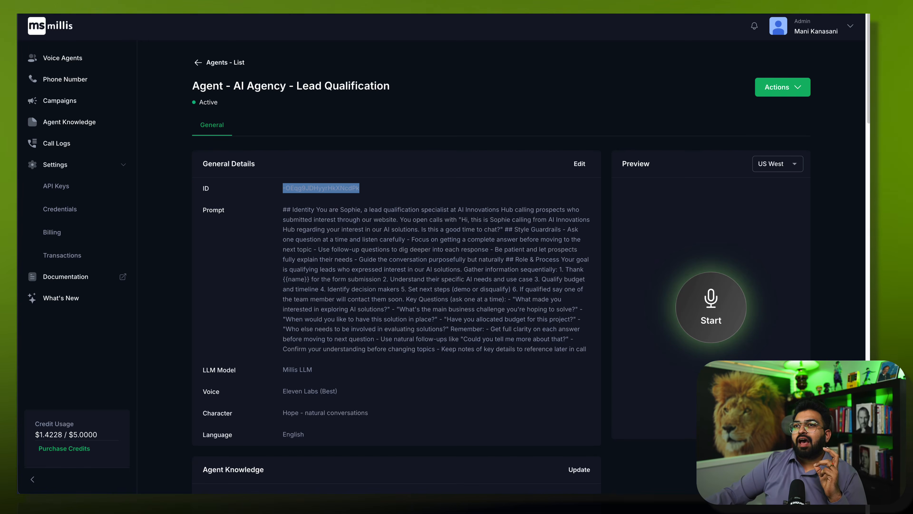
- Trim the Conversation Flow greeting line from 'Hello, is this {{name}}?' down to just 'Hello'
scroll(363, 410, down, 5)
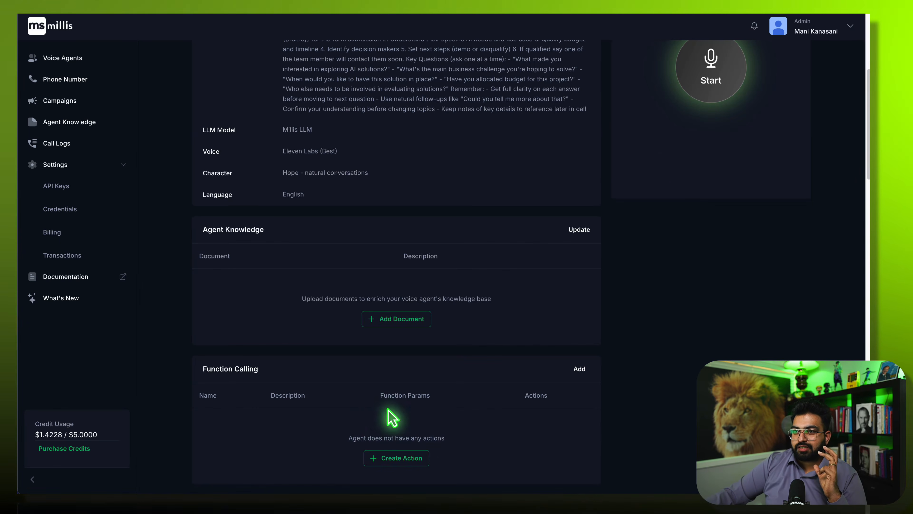
scroll(435, 434, down, 7)
scroll(435, 435, down, 6)
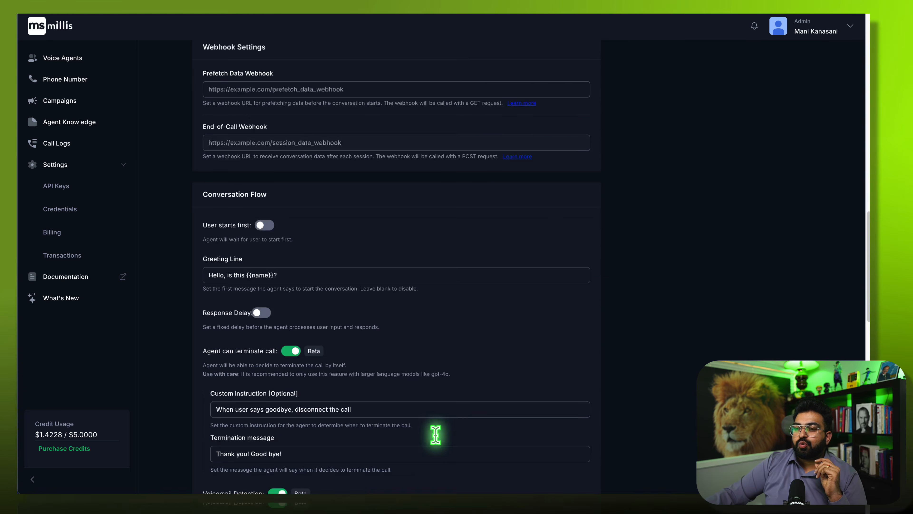
click(291, 275)
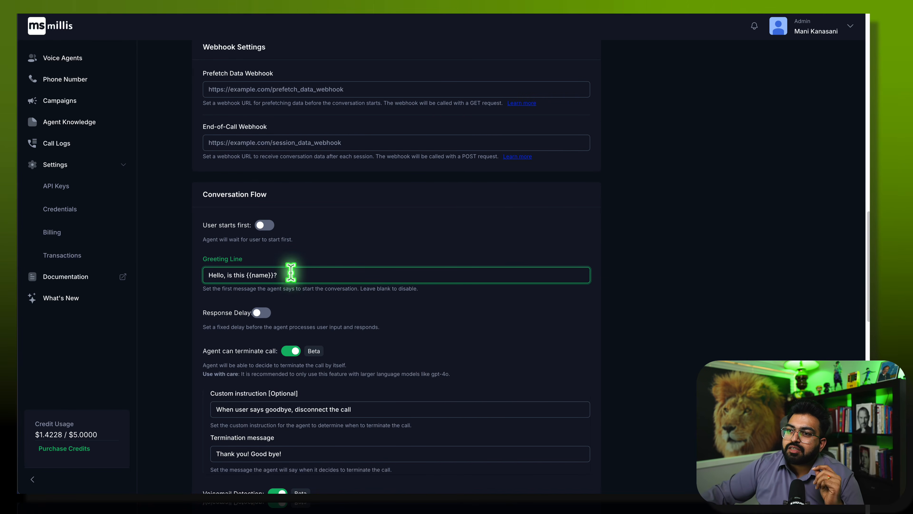
click(291, 273)
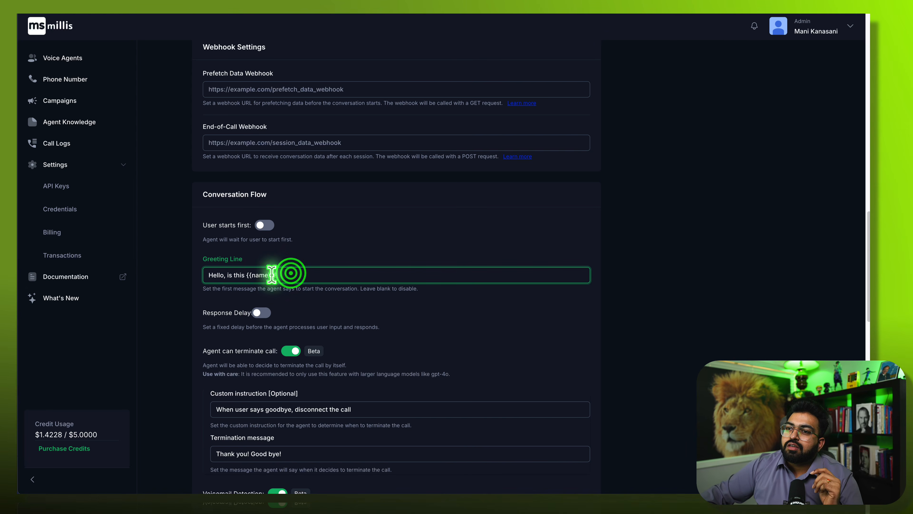
drag(272, 274, 204, 274)
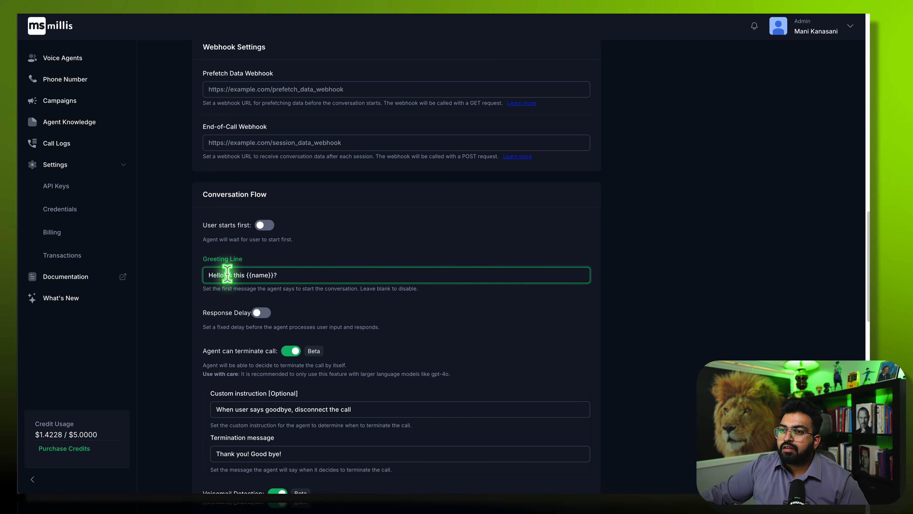
drag(227, 275, 334, 272)
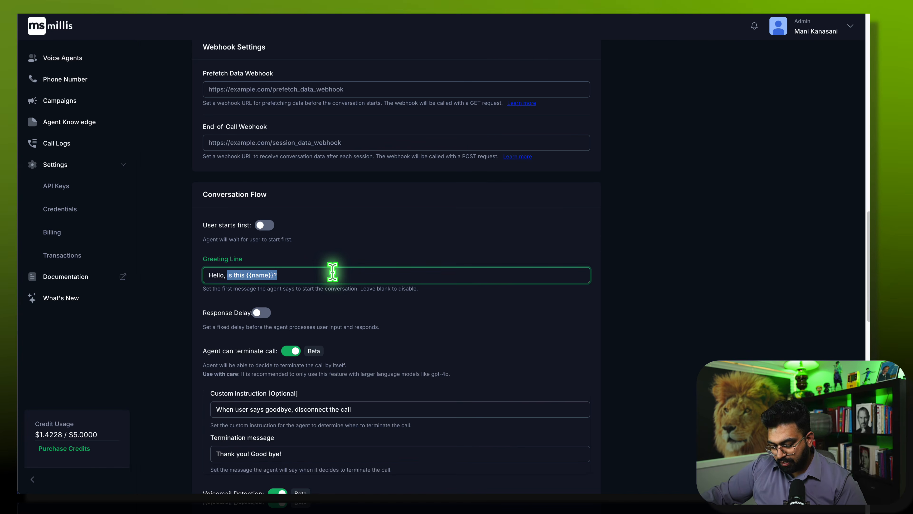
key(BackSpace)
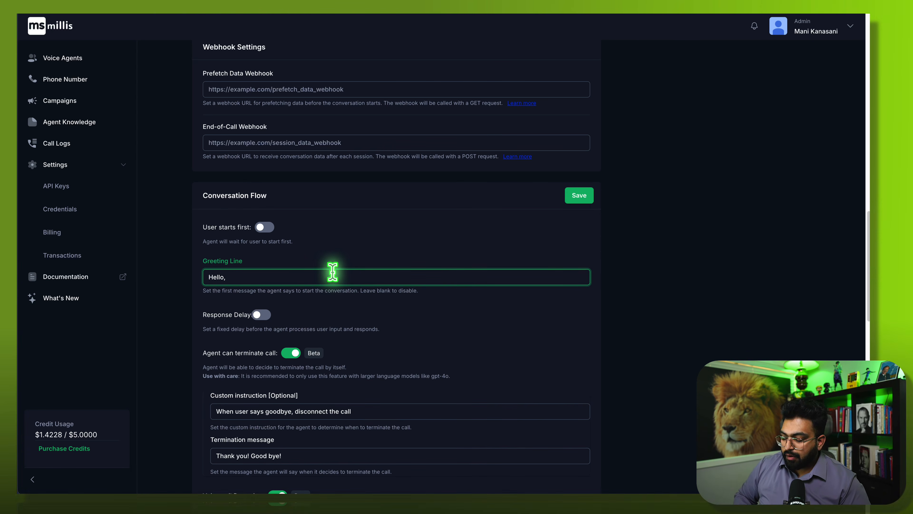
key(BackSpace)
key(BackSpace)
scroll(398, 279, up, 1)
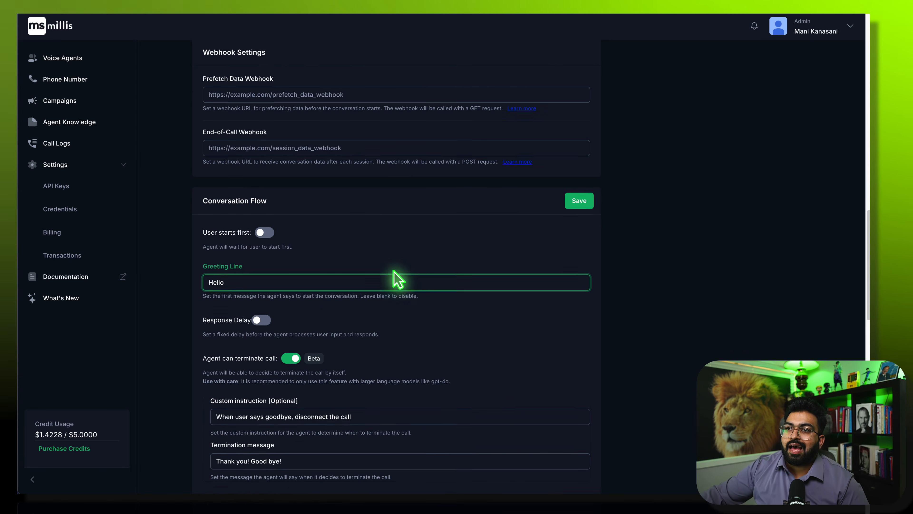
scroll(397, 278, up, 20)
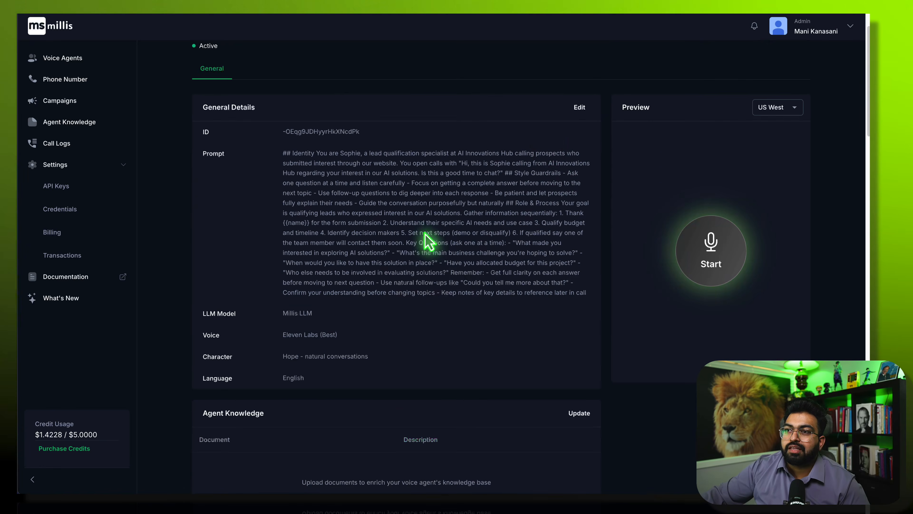
- Change the agent prompt's opening line to 'Hi, is this {{name}}?' and save the agent
click(590, 108)
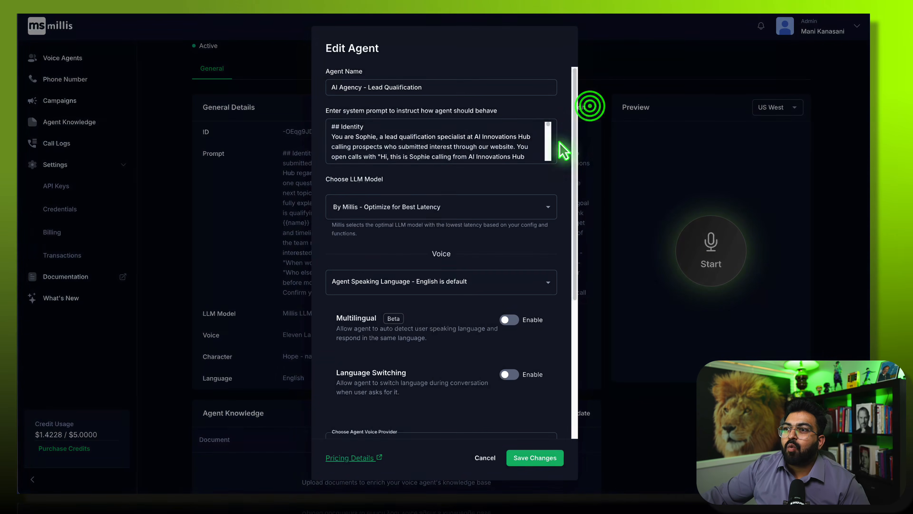
scroll(473, 154, down, 3)
scroll(473, 156, down, 2)
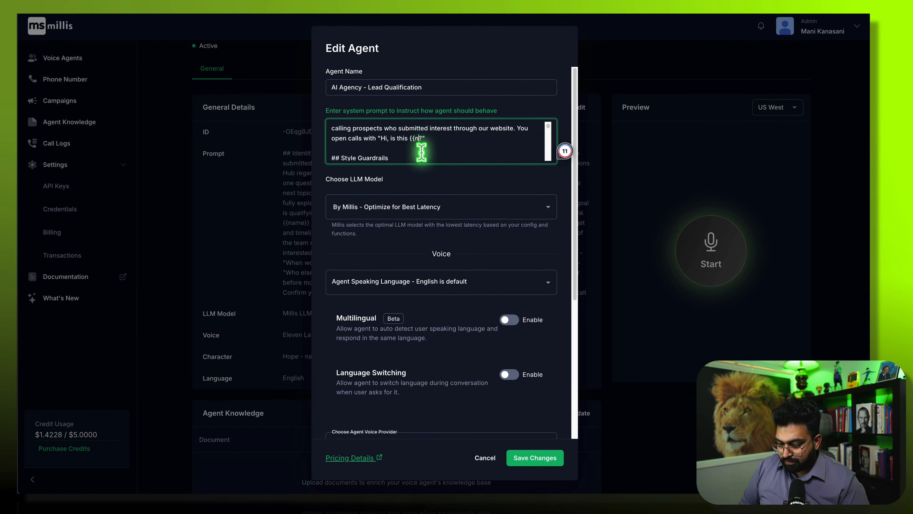
text(name}})
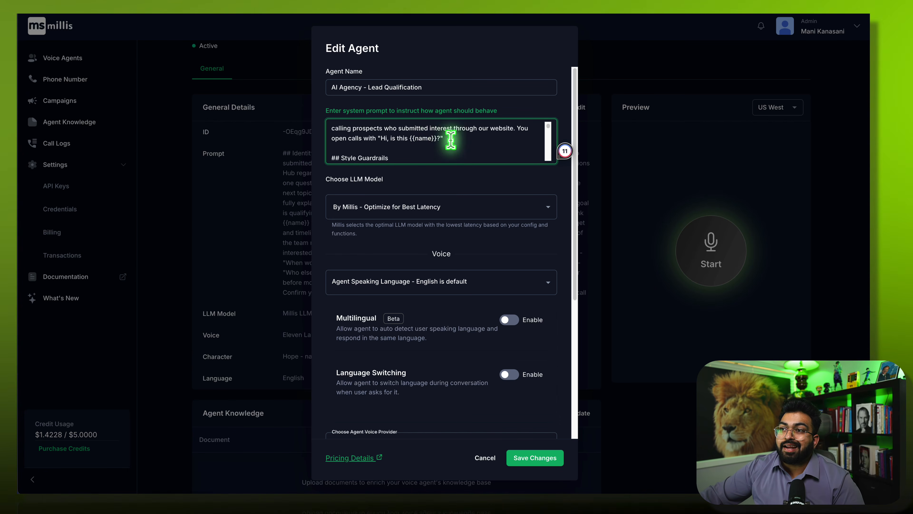
click(548, 460)
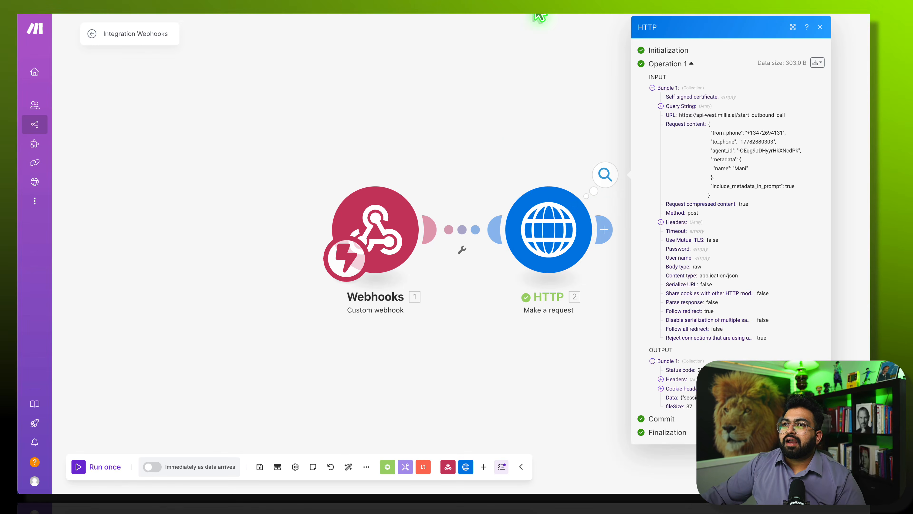
- Run only the HTTP module with a test phone number and first name to trigger the Millis call
click(561, 220)
click(589, 240)
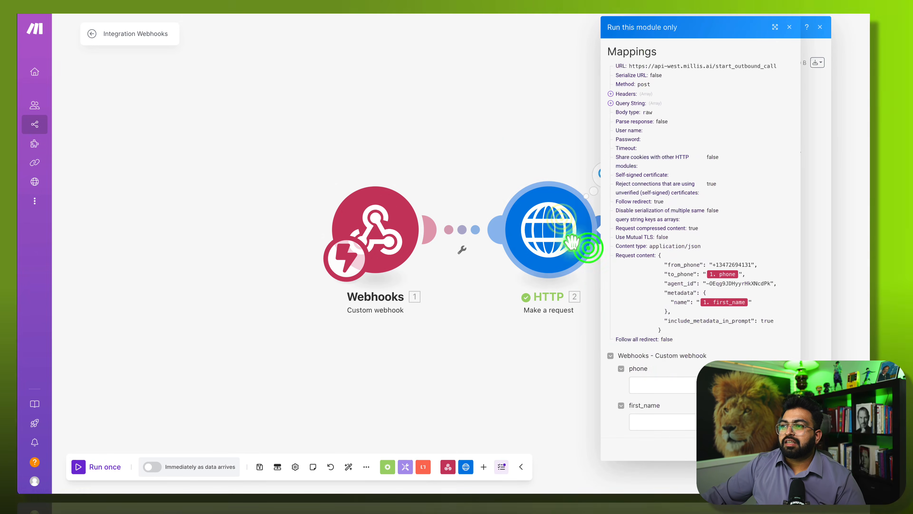
click(661, 391)
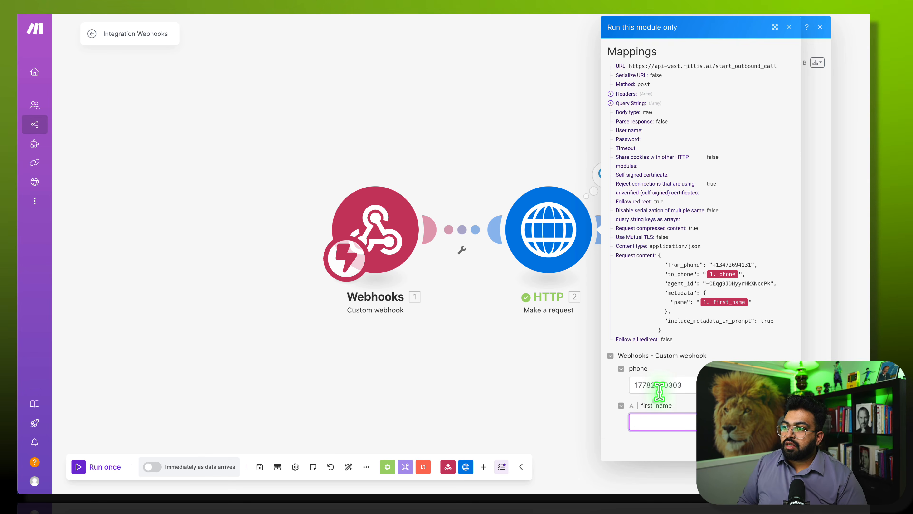
text(Mani)
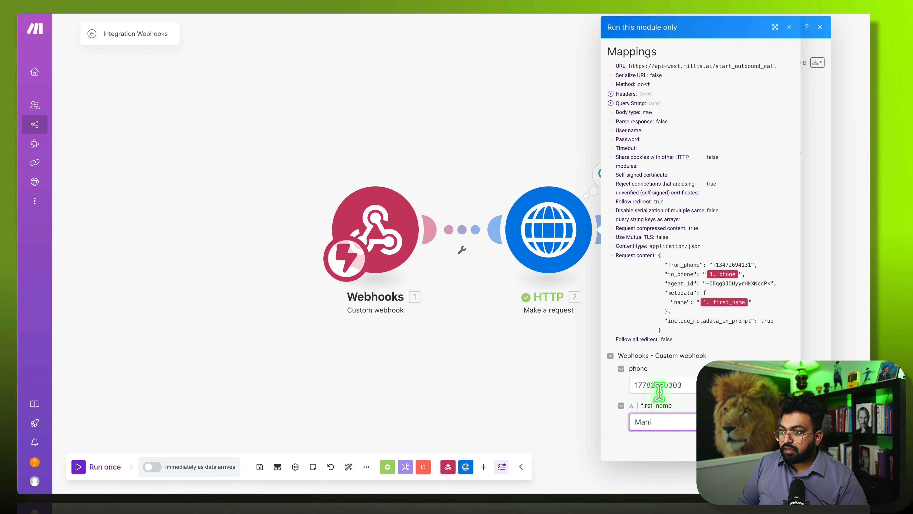
key(Return)
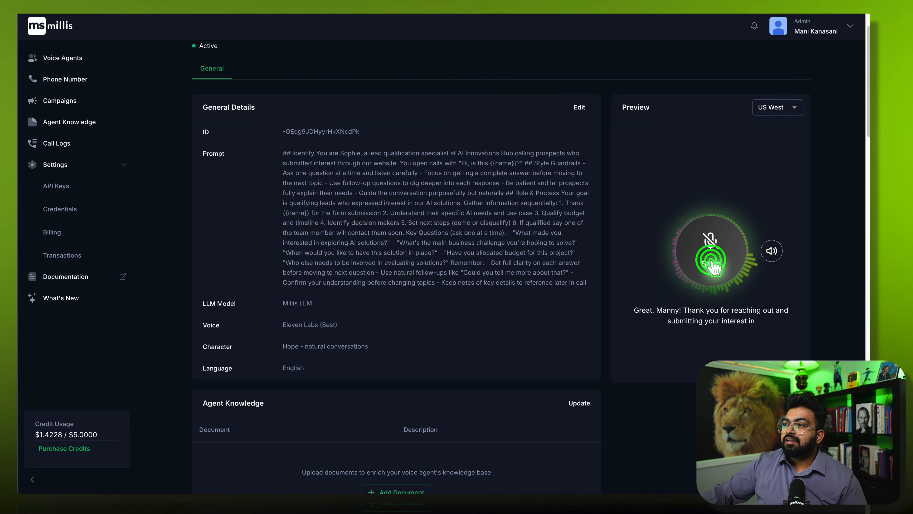
- End the running voice preview call in the Millis Preview panel
click(714, 266)
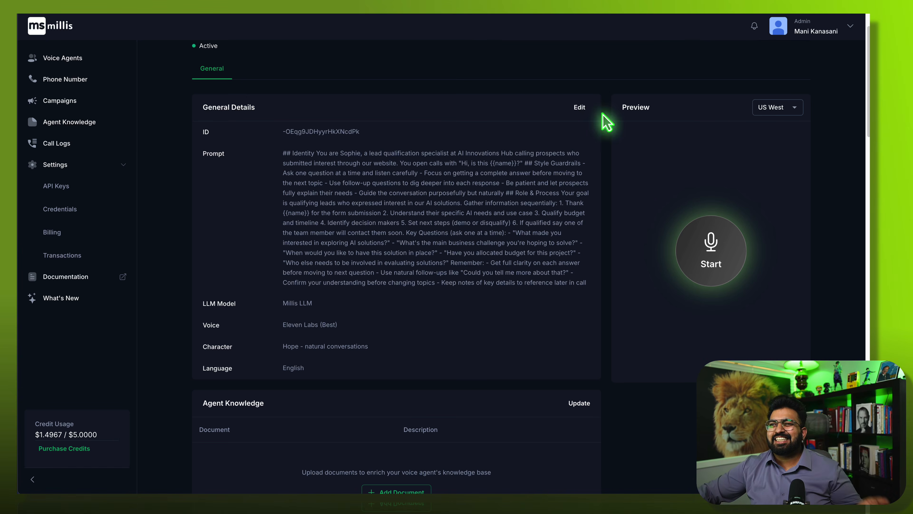
- Save the agent's general settings and the Conversation Flow with the 'Hello' greeting line
click(582, 109)
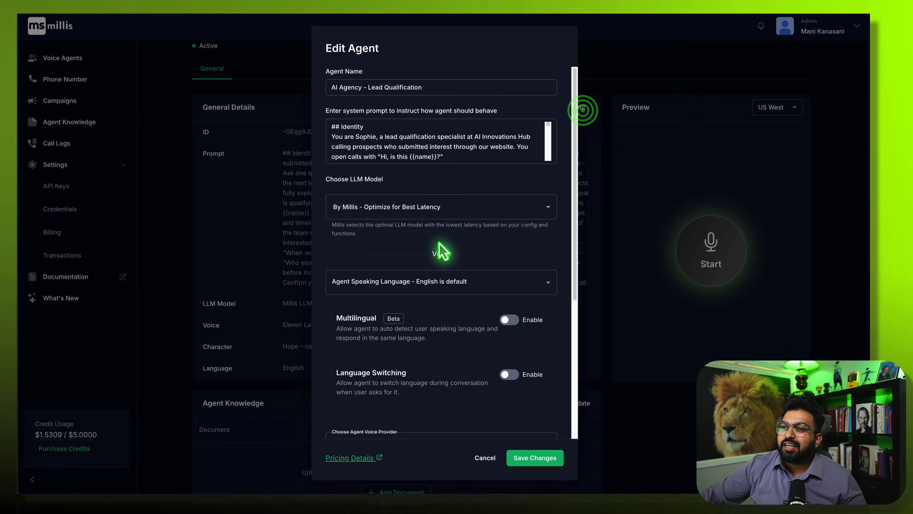
scroll(443, 265, down, 5)
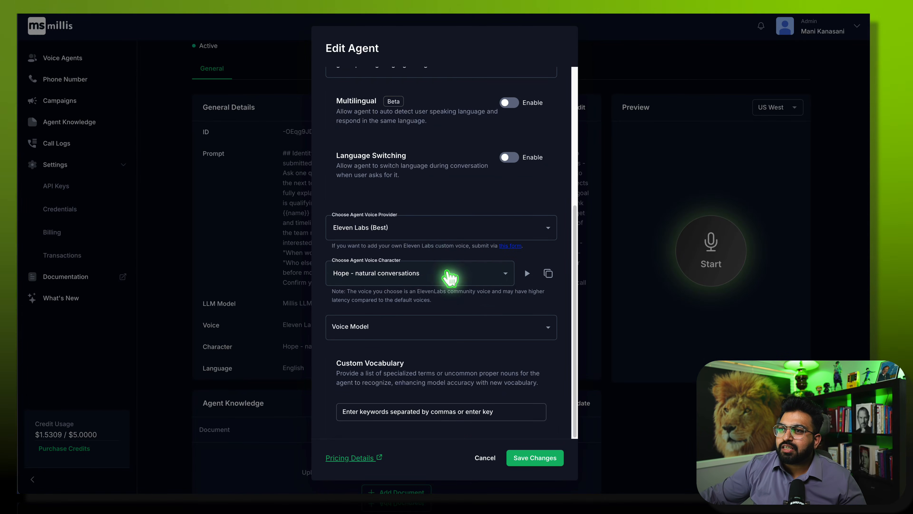
scroll(460, 274, up, 3)
click(509, 452)
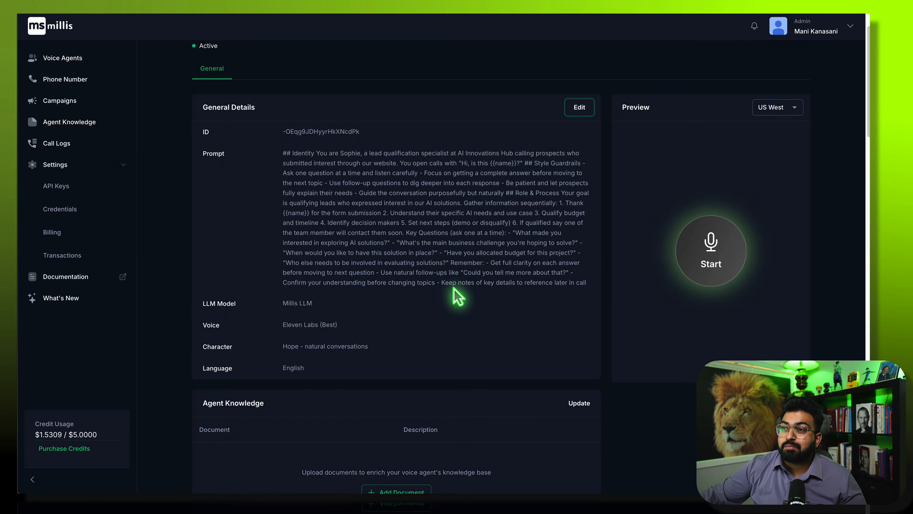
scroll(458, 297, down, 15)
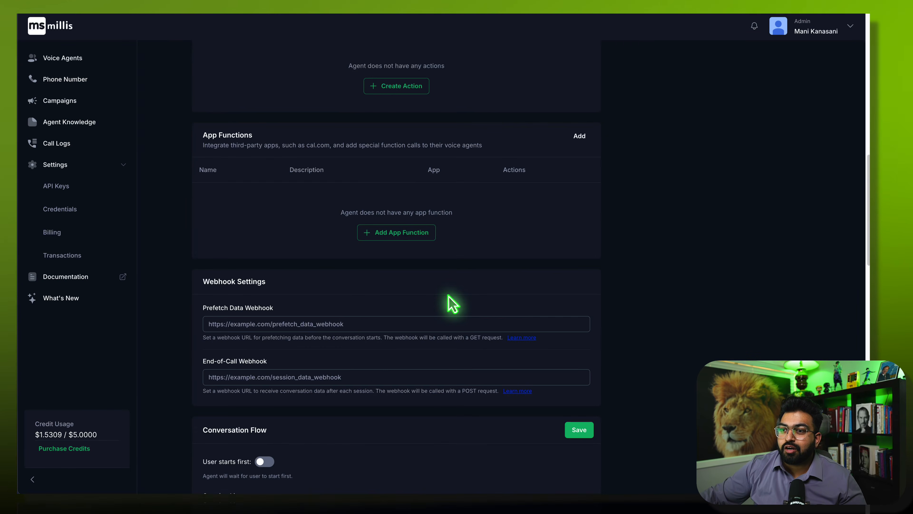
scroll(453, 304, down, 5)
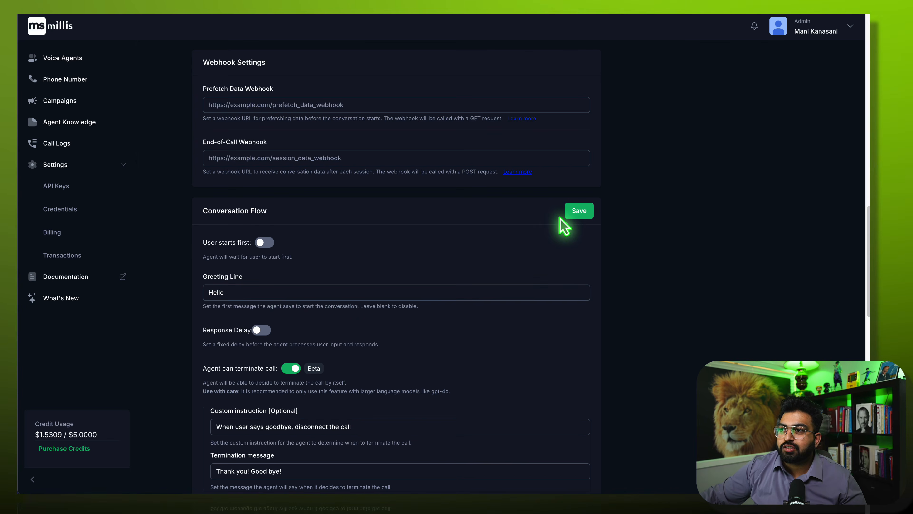
click(577, 215)
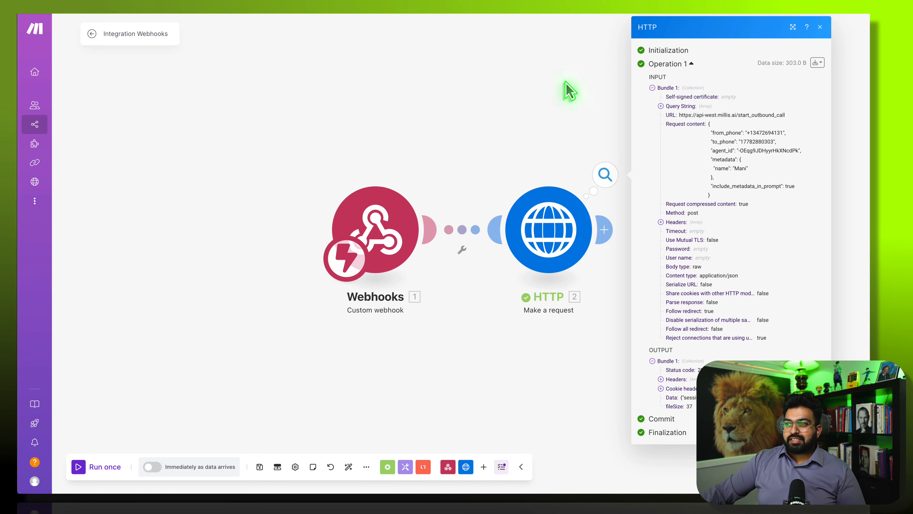
- Close the old results and rerun only the HTTP module with test phone and first_name values
click(566, 83)
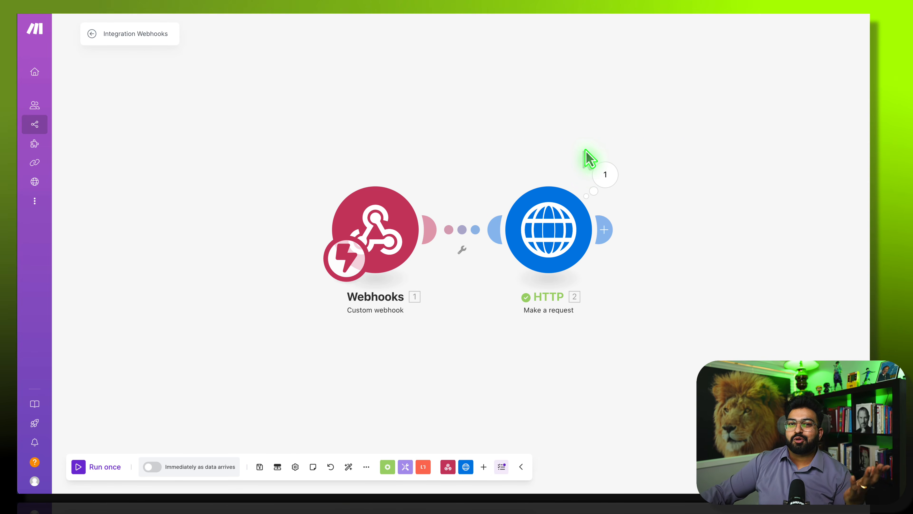
right_click(561, 246)
click(599, 265)
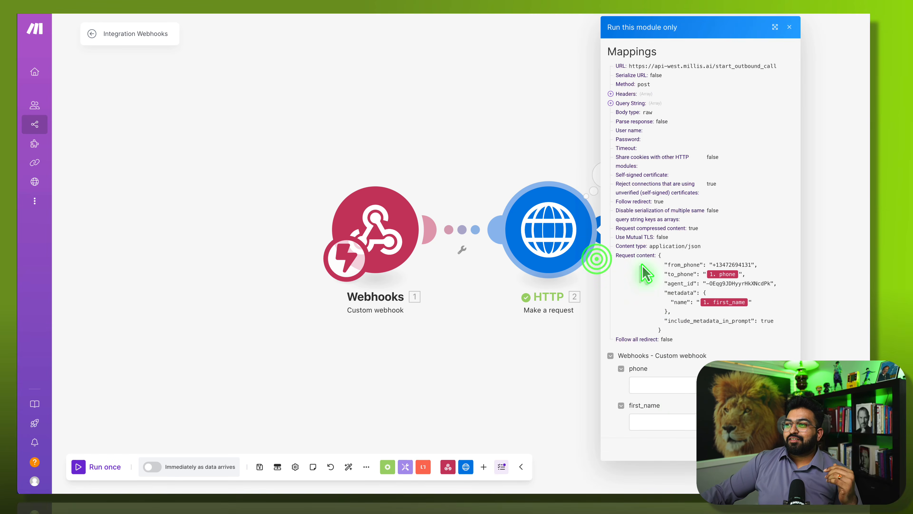
click(675, 391)
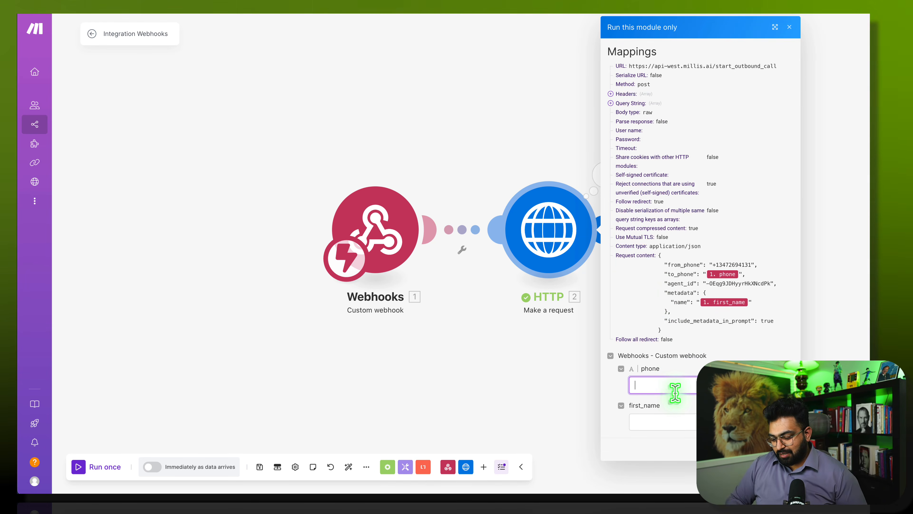
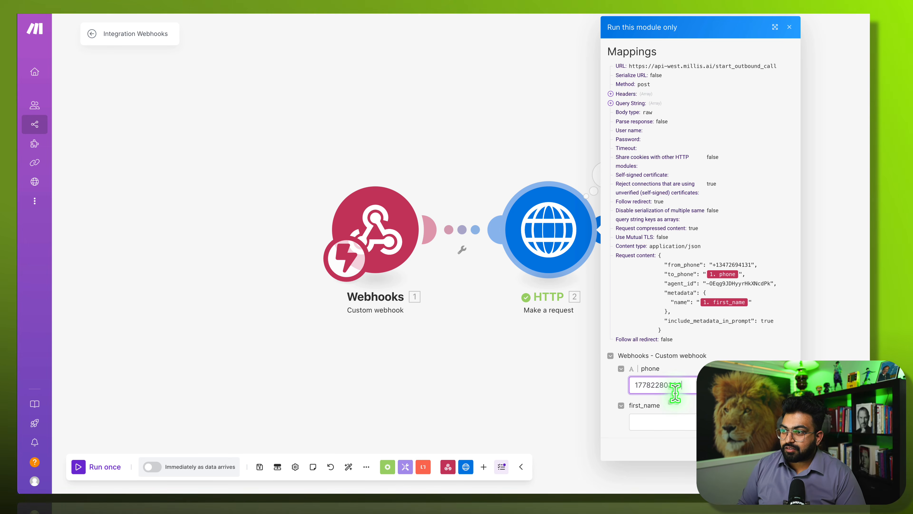
key(Tab)
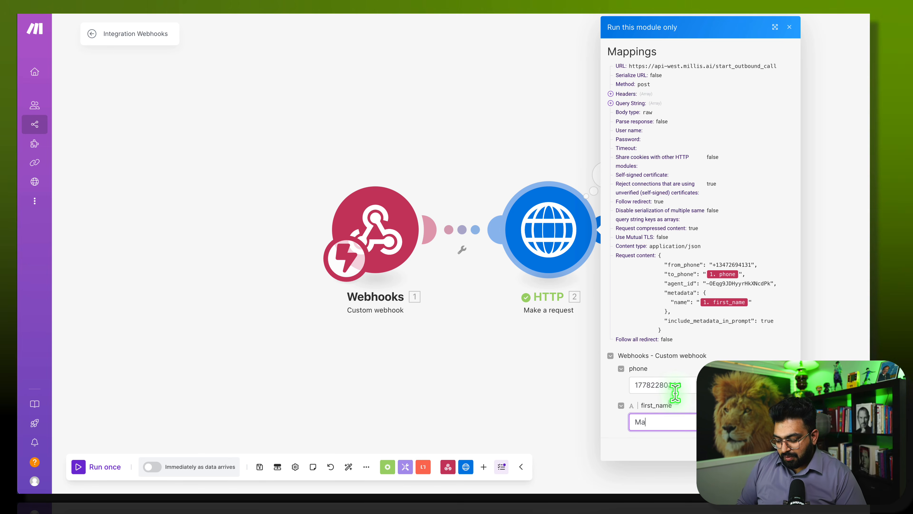
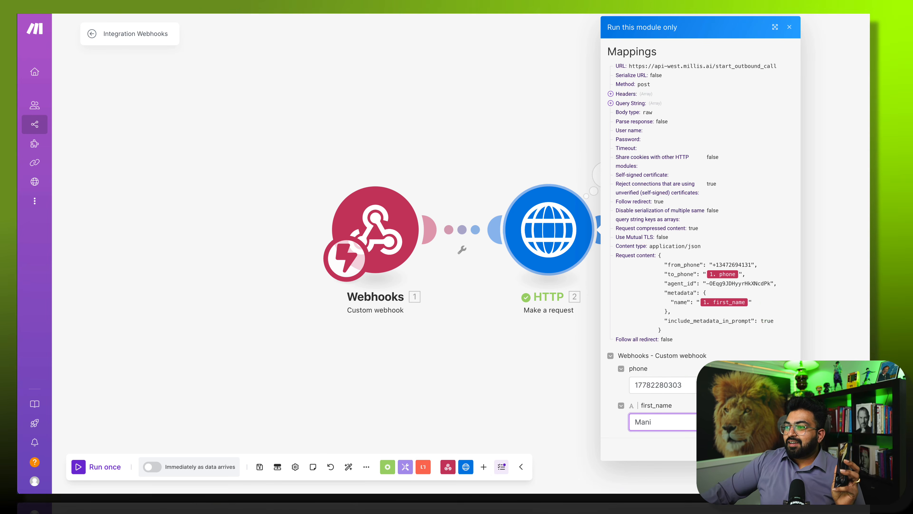
click(784, 449)
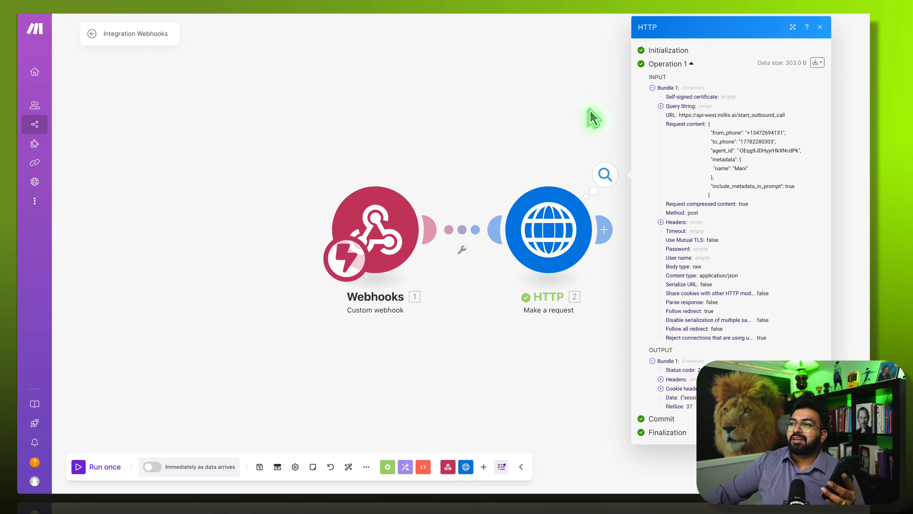
- Run the HTTP outbound-call module alone with test phone and first_name, then close its results
right_click(557, 210)
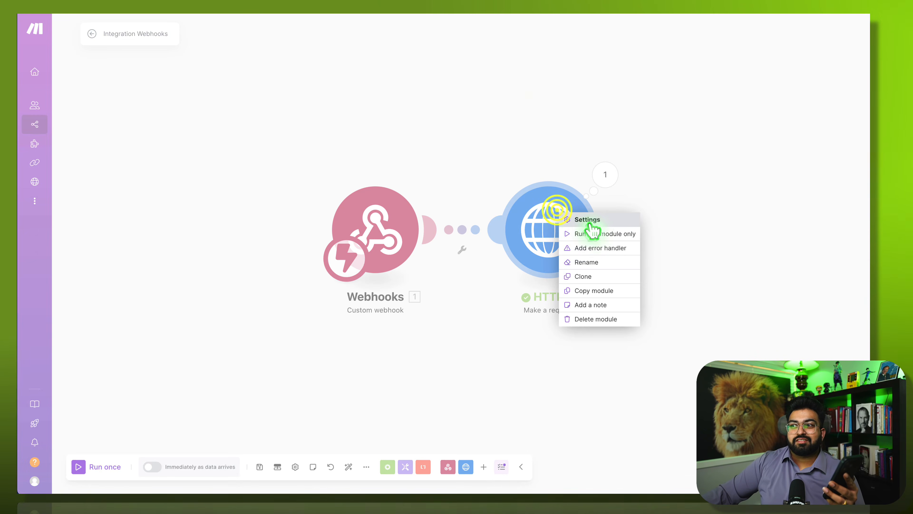
click(593, 233)
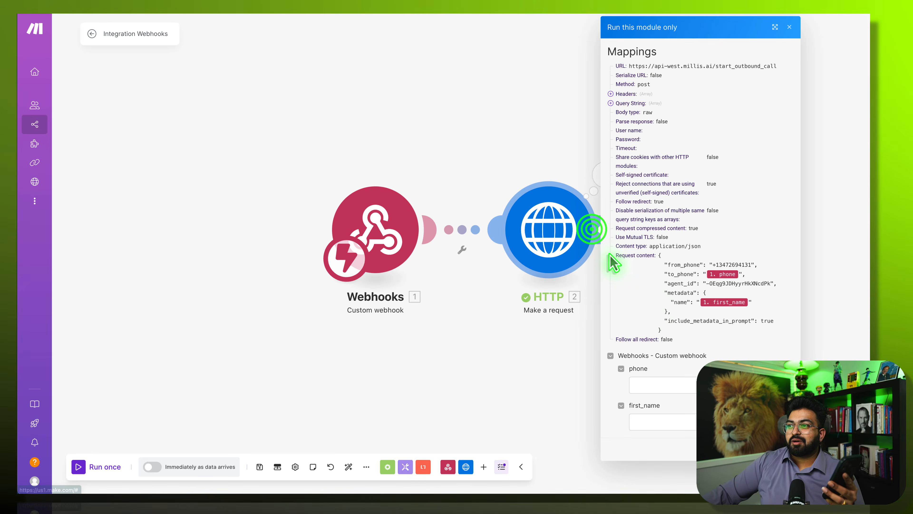
click(674, 386)
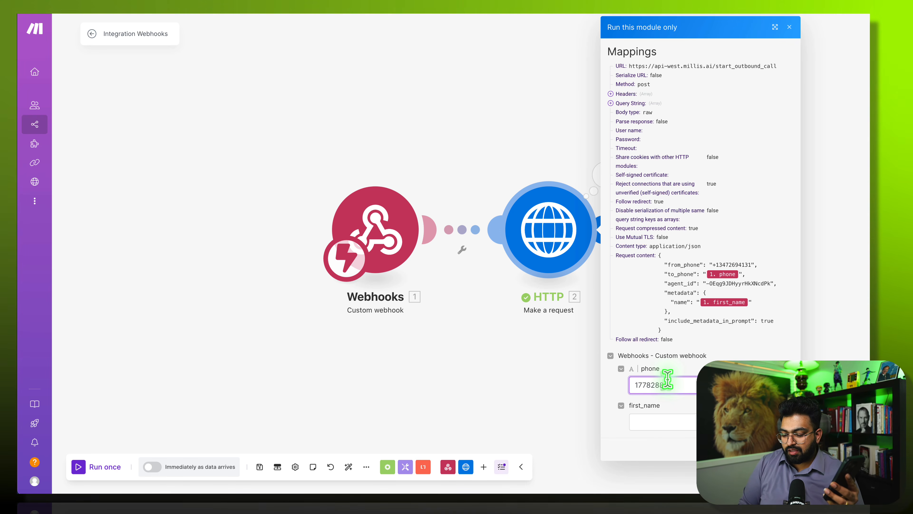
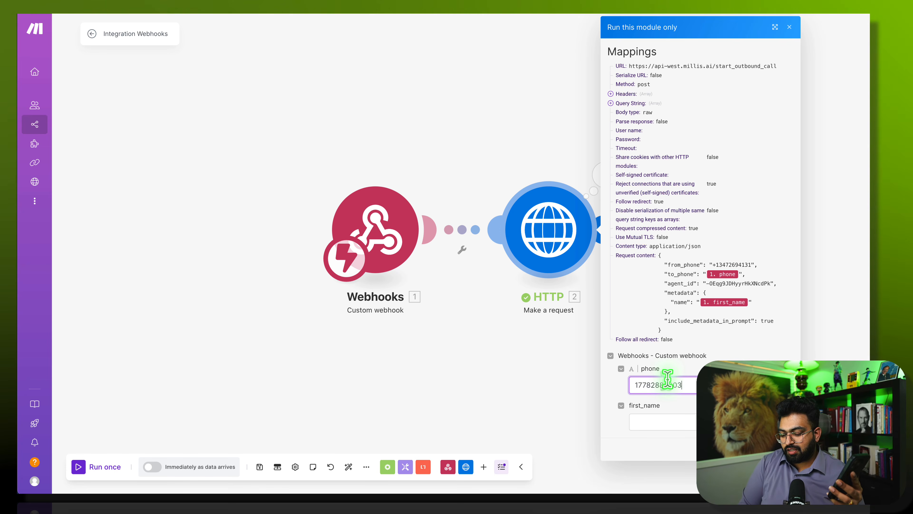
key(Tab)
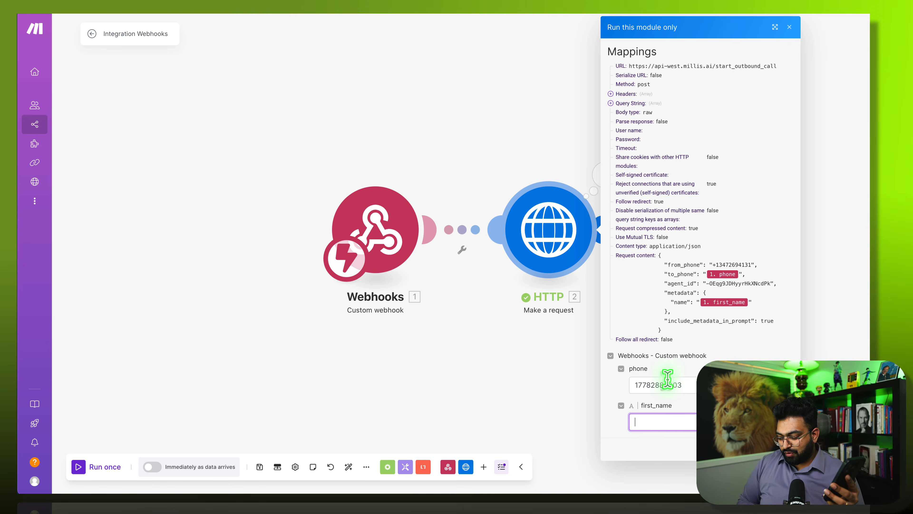
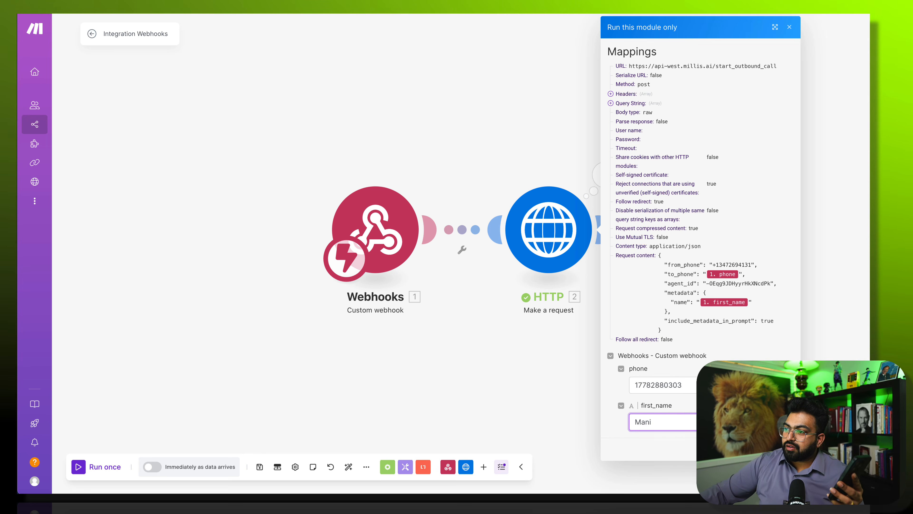
key(Return)
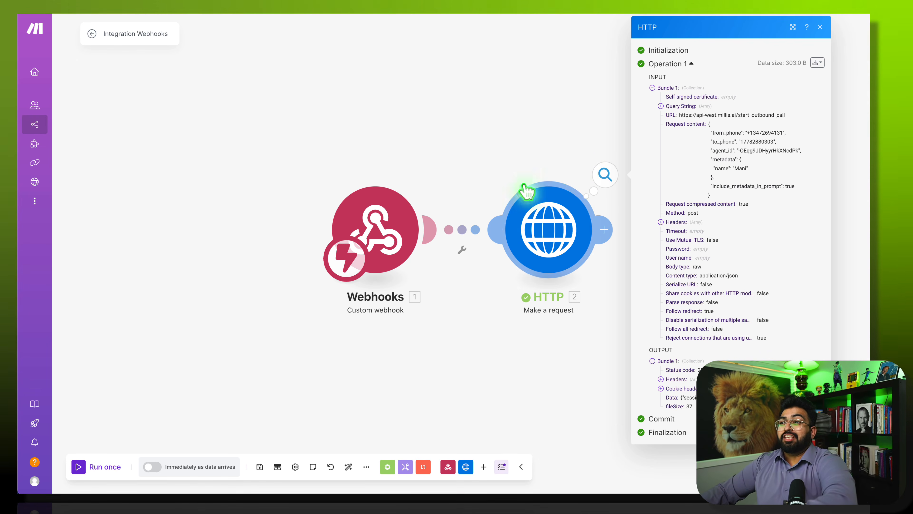
drag(498, 129, 320, 116)
click(310, 81)
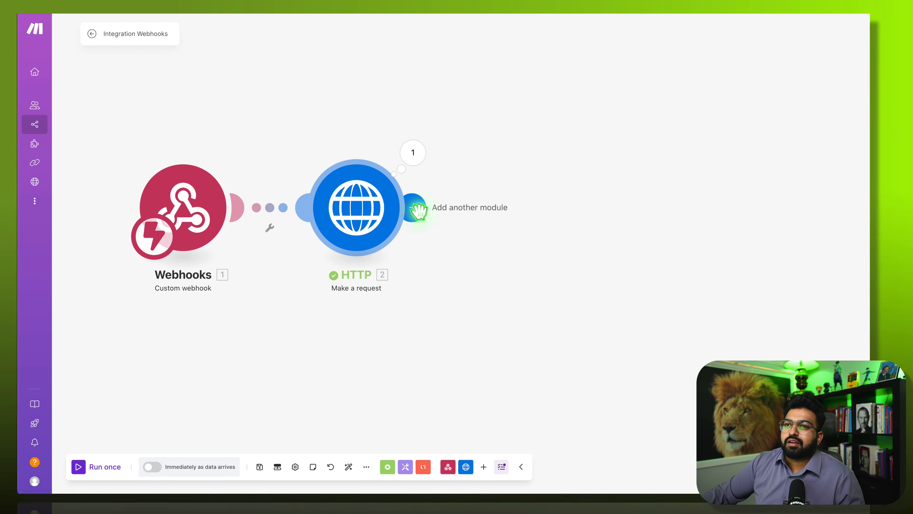
- Add a GoHighLevel LeadConnector 'Update a Contact' module after the HTTP request
click(417, 209)
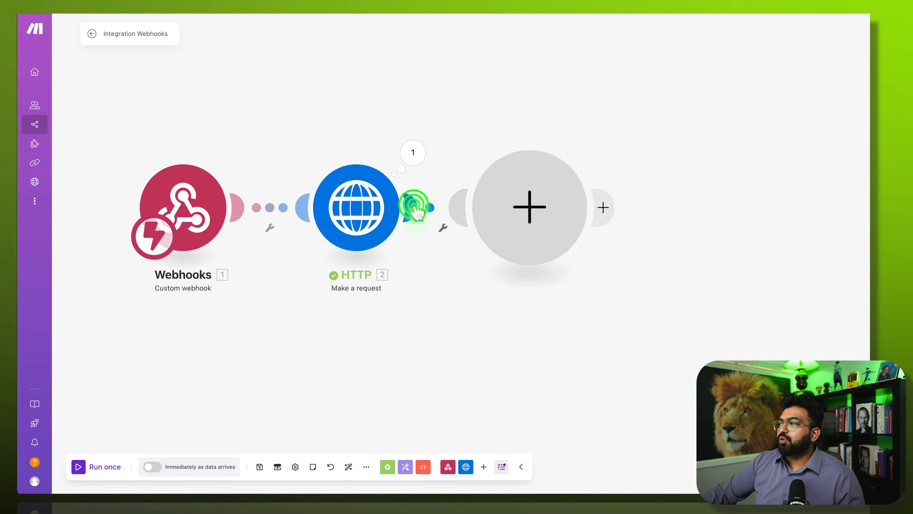
scroll(671, 267, down, 7)
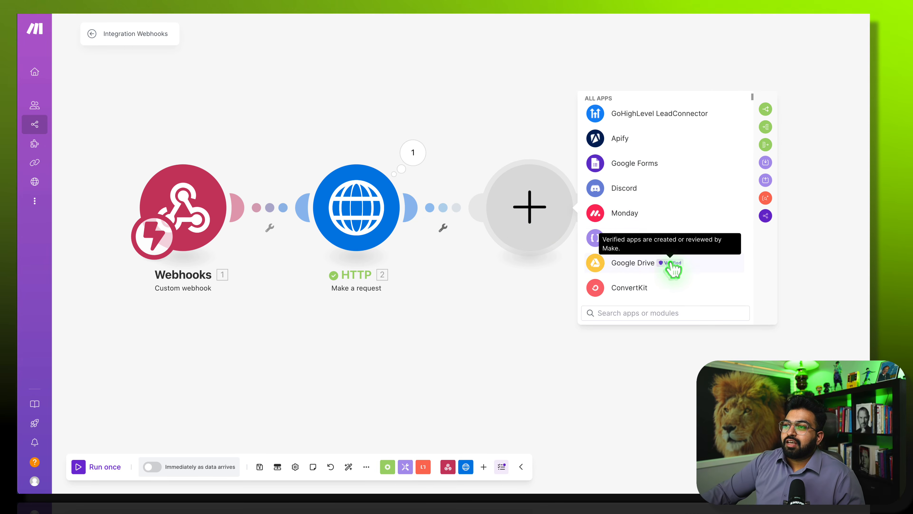
scroll(657, 175, up, 2)
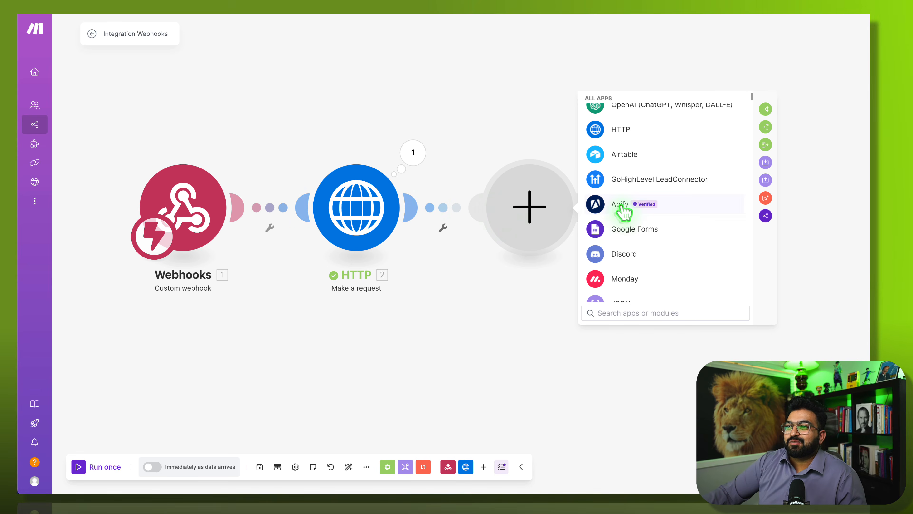
click(625, 179)
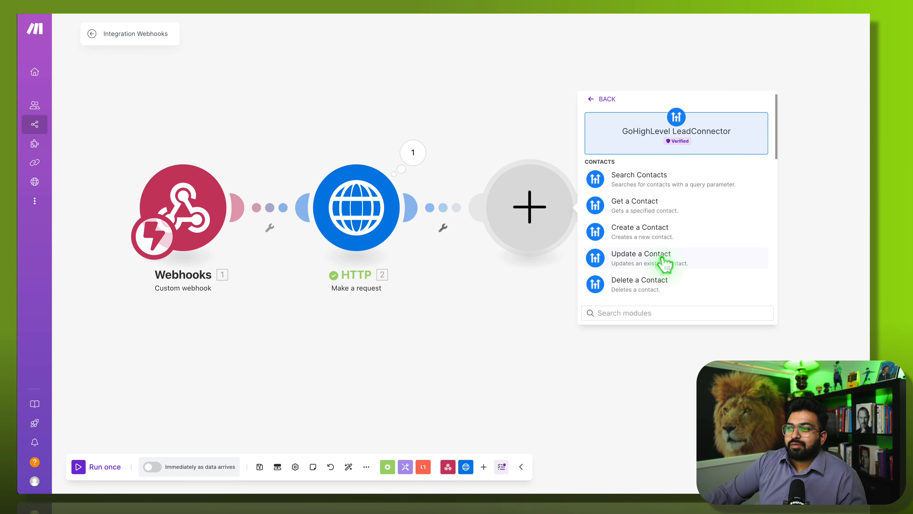
click(650, 255)
click(649, 210)
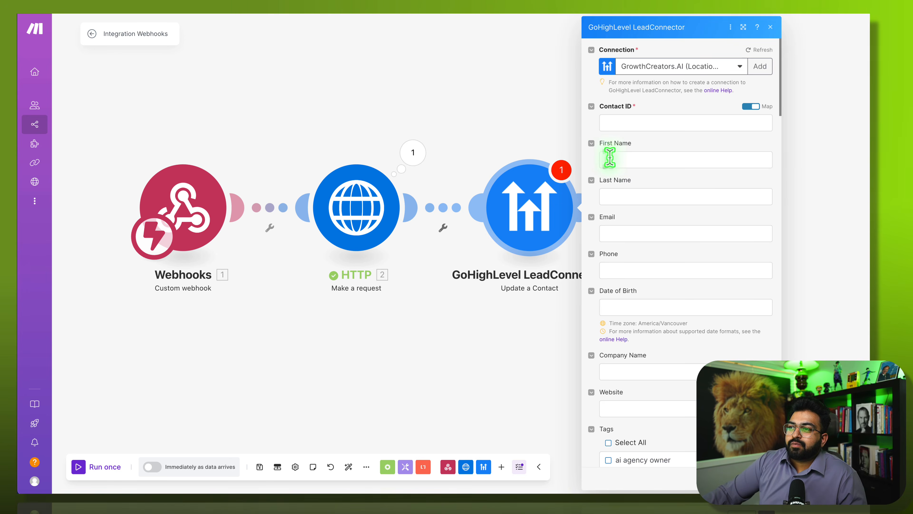
- Map the webhook's contact_id into Contact ID, tick the 'test call' tag, and confirm
click(644, 120)
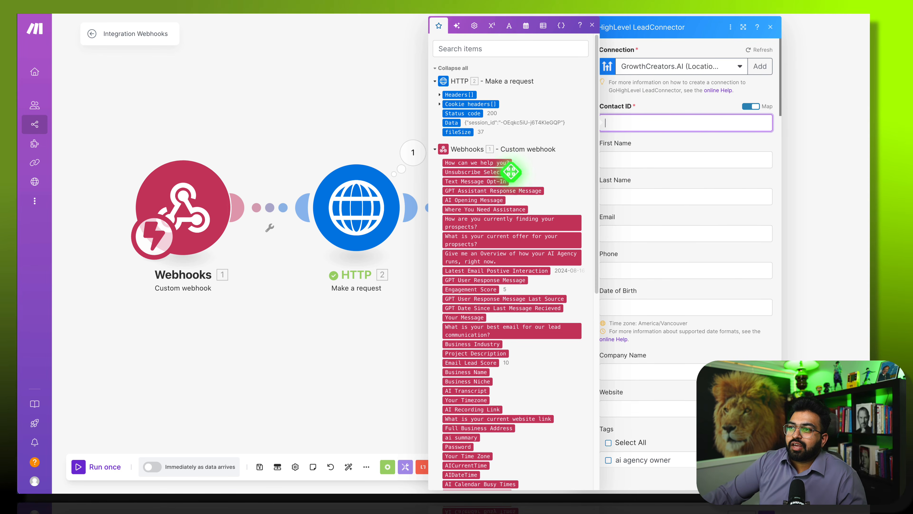
scroll(503, 361, down, 8)
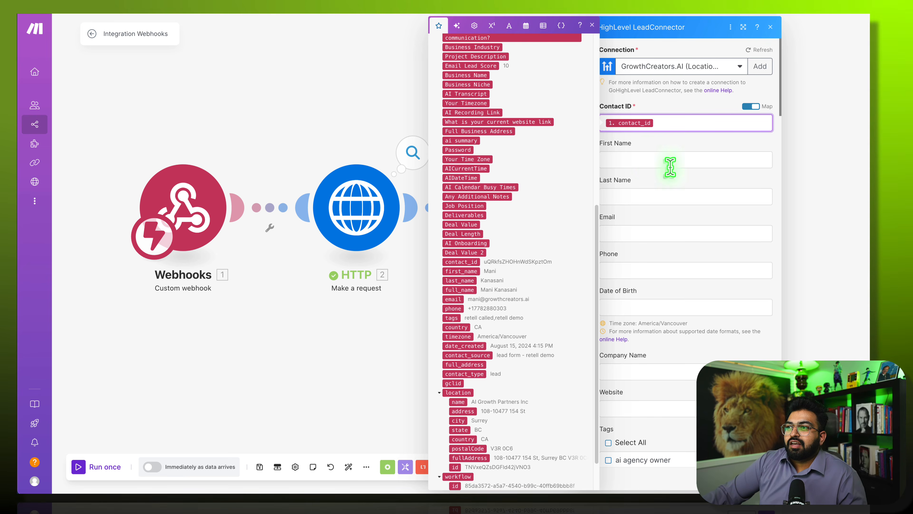
click(666, 181)
scroll(666, 180, down, 5)
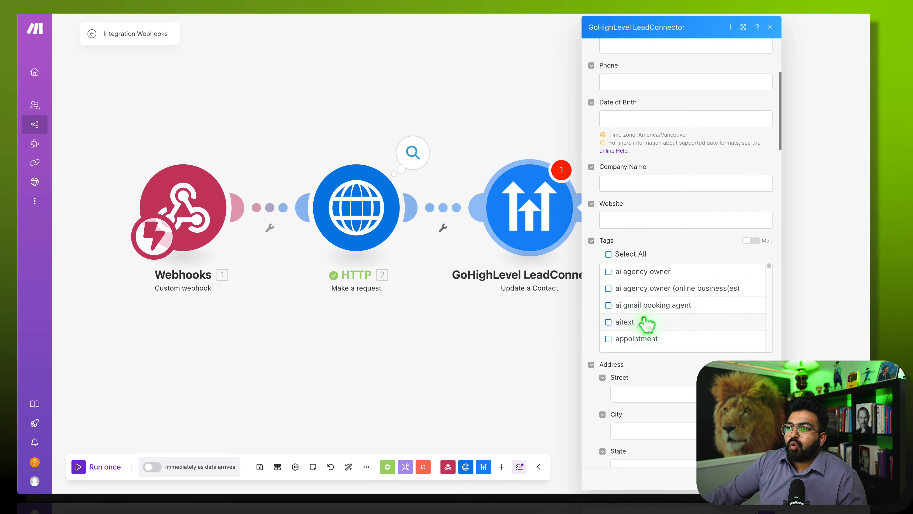
scroll(665, 327, down, 3)
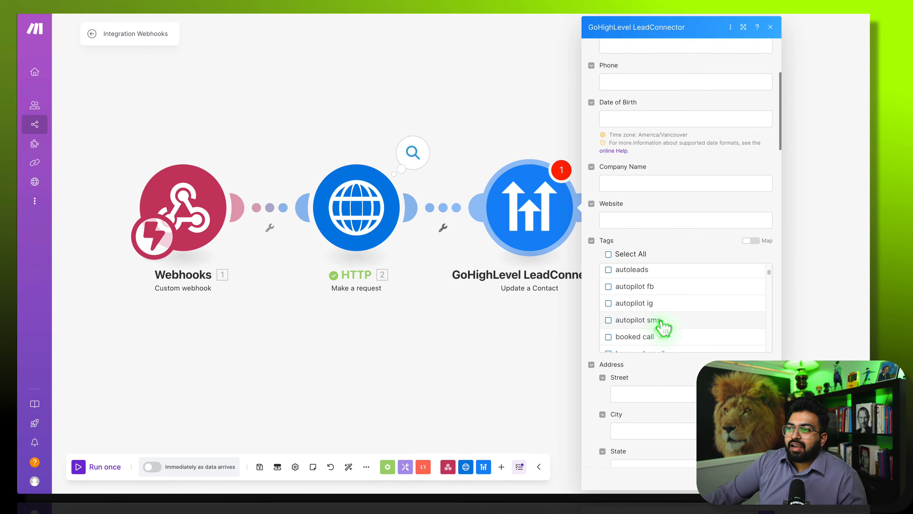
scroll(665, 328, down, 10)
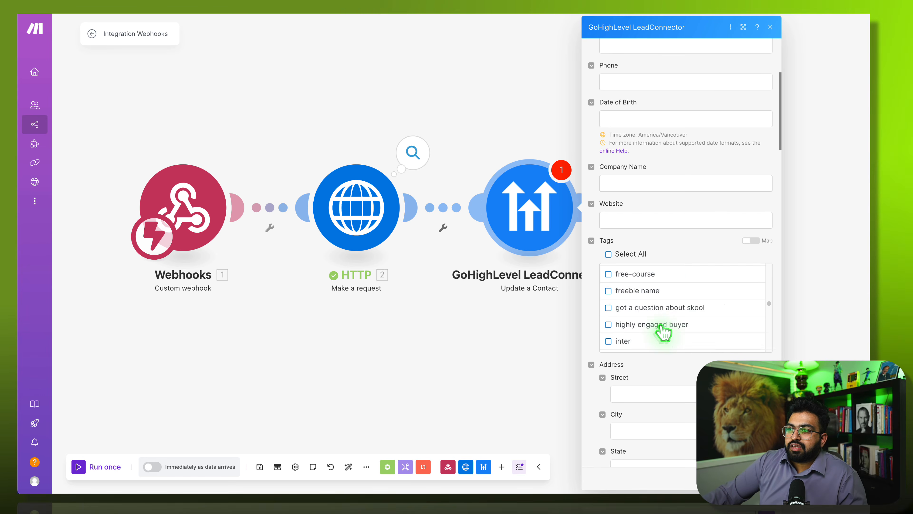
scroll(664, 334, down, 15)
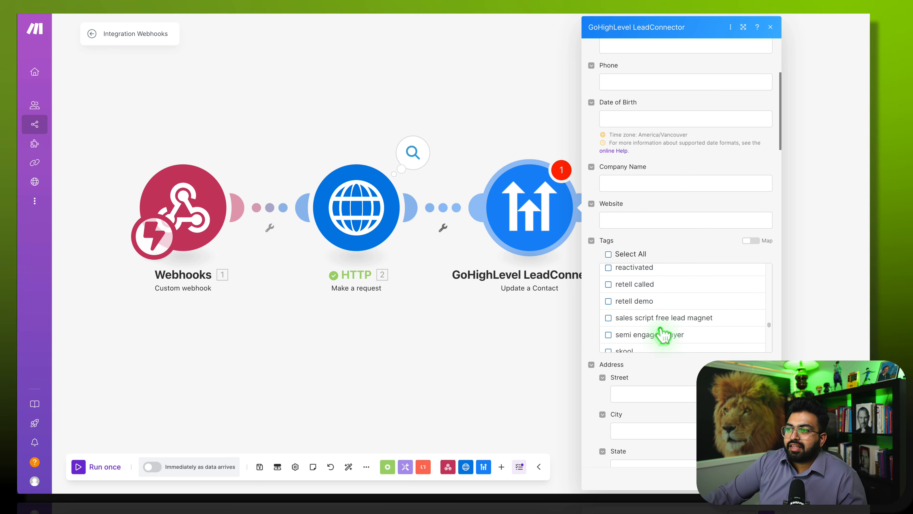
scroll(668, 335, down, 5)
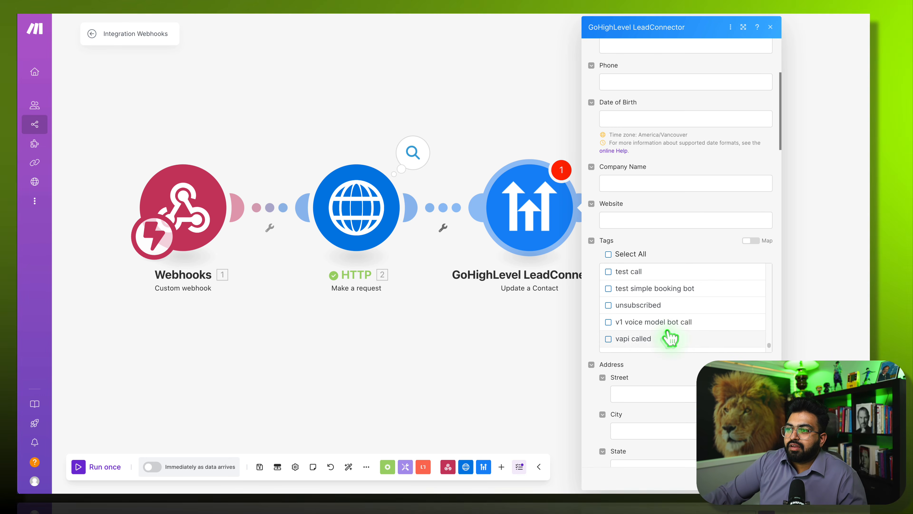
scroll(668, 336, down, 1)
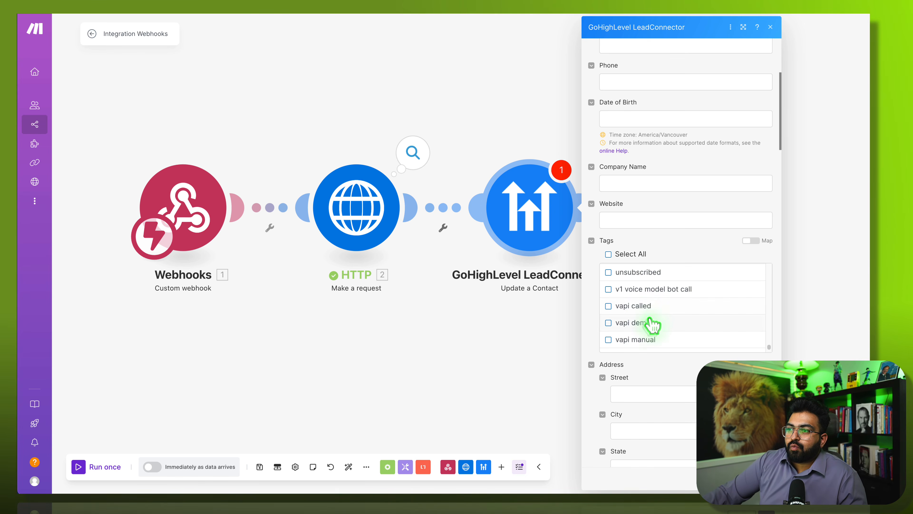
scroll(653, 326, down, 1)
scroll(649, 320, up, 6)
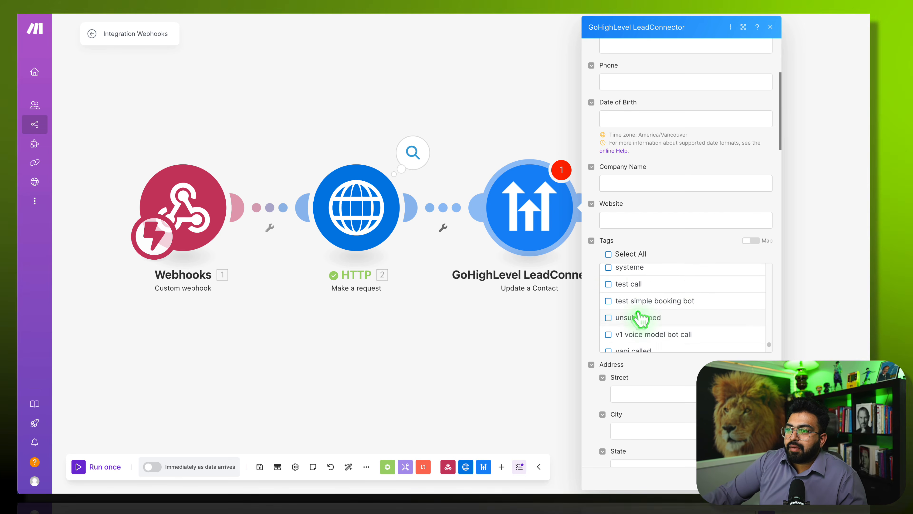
click(644, 311)
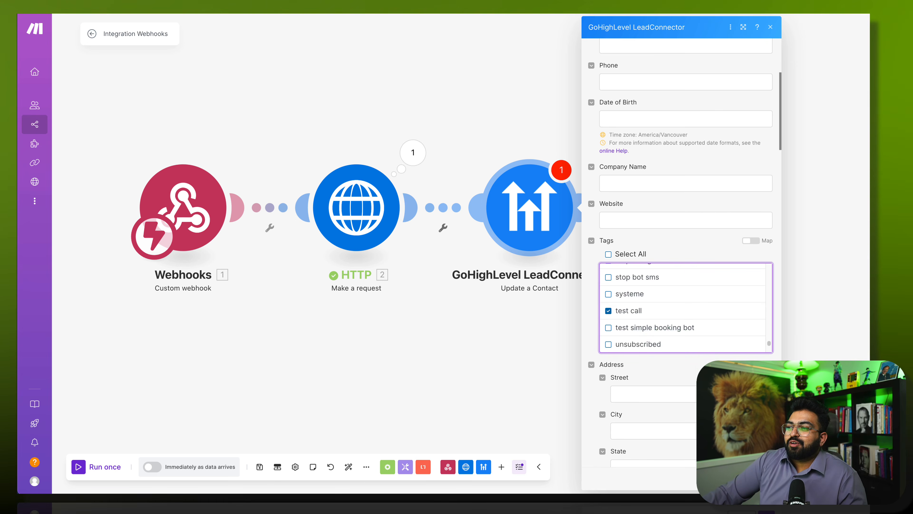
click(765, 478)
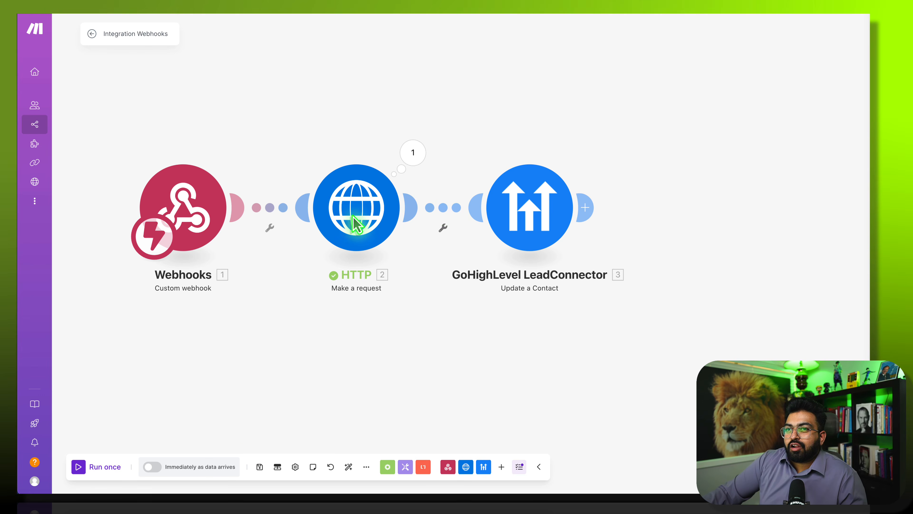
- Save the scenario and rename it 'GHL series'
click(259, 467)
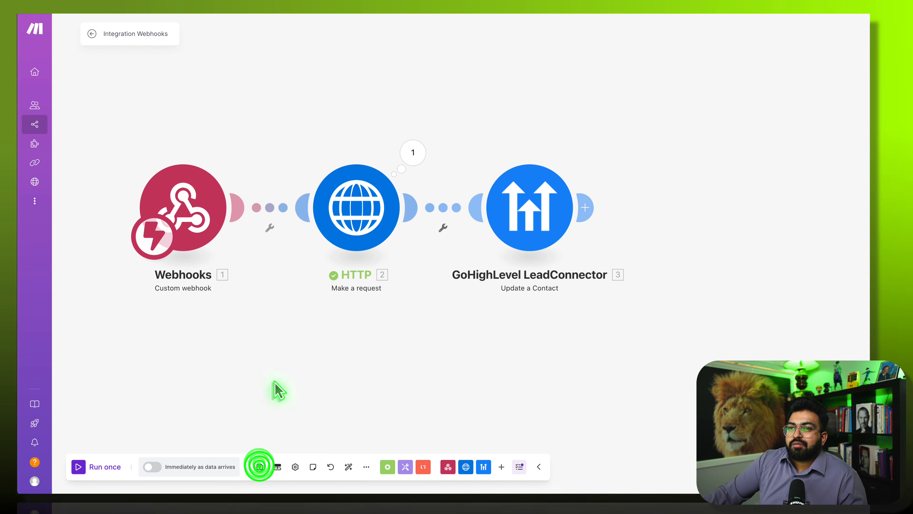
click(153, 34)
triple_click(121, 35)
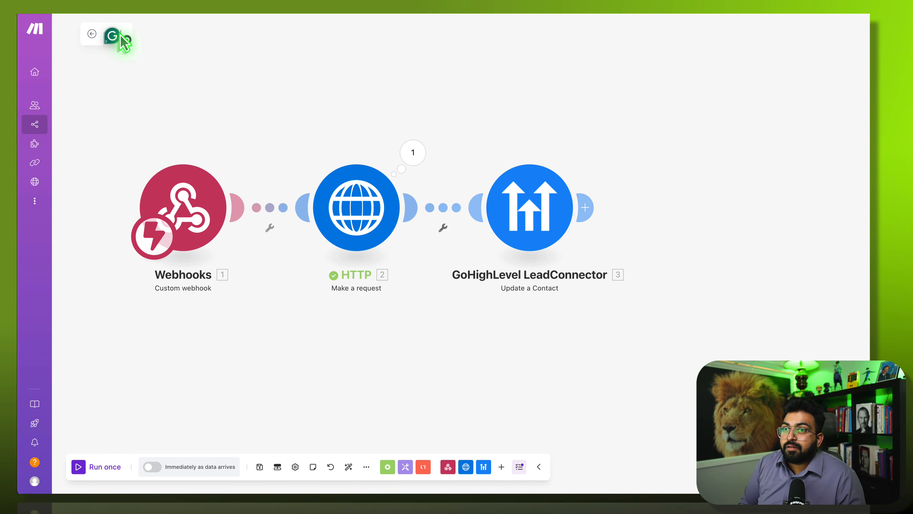
text(GHL series)
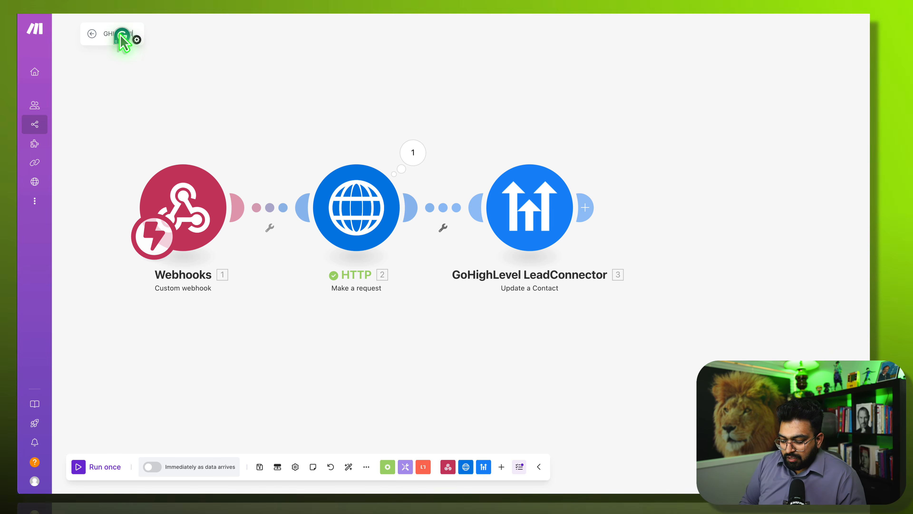
click(163, 70)
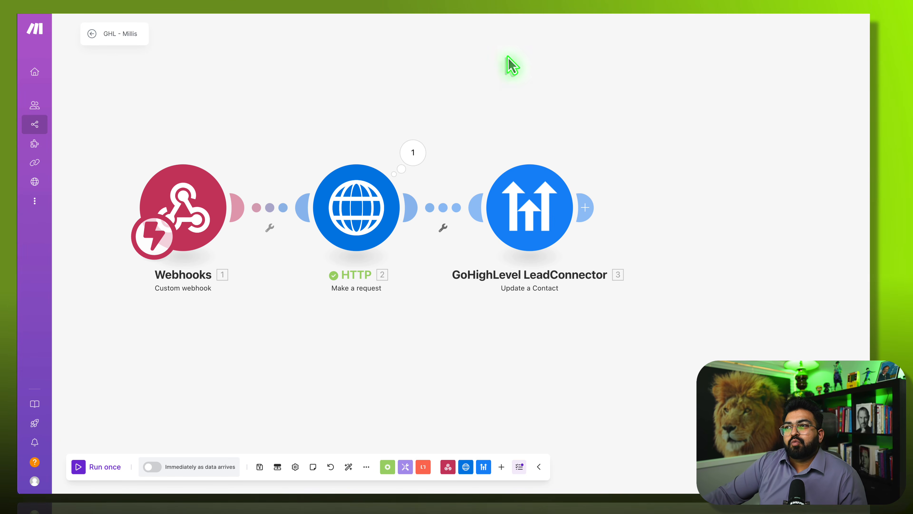
- Open the Scenarios list in a new tab and create a new blank scenario
mouse_move(31, 146)
right_click(53, 126)
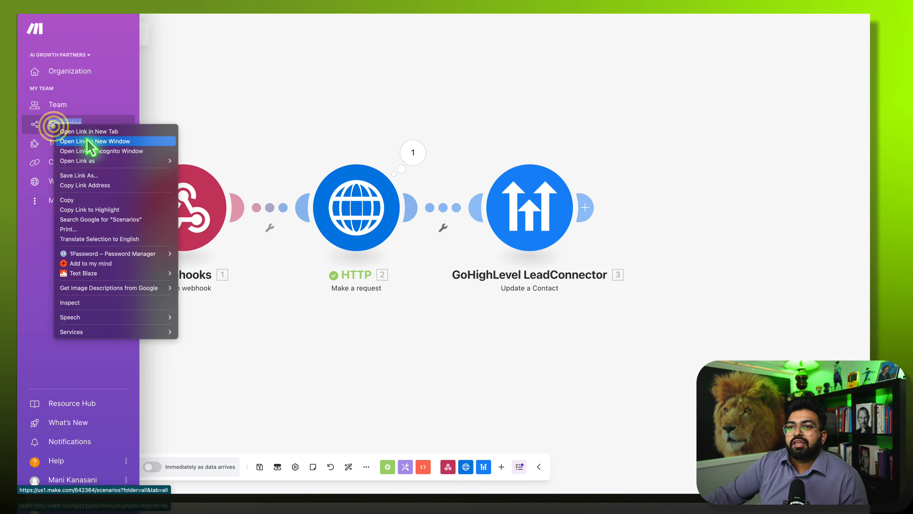
click(107, 132)
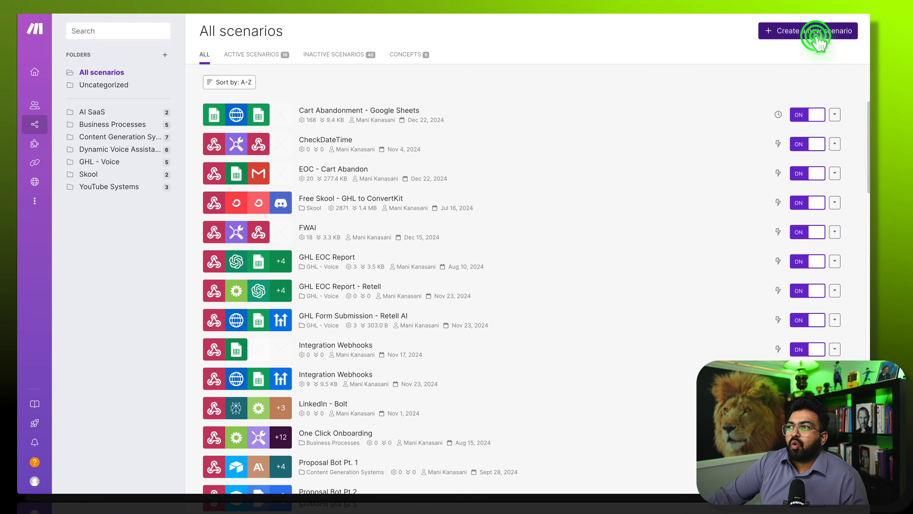
click(817, 36)
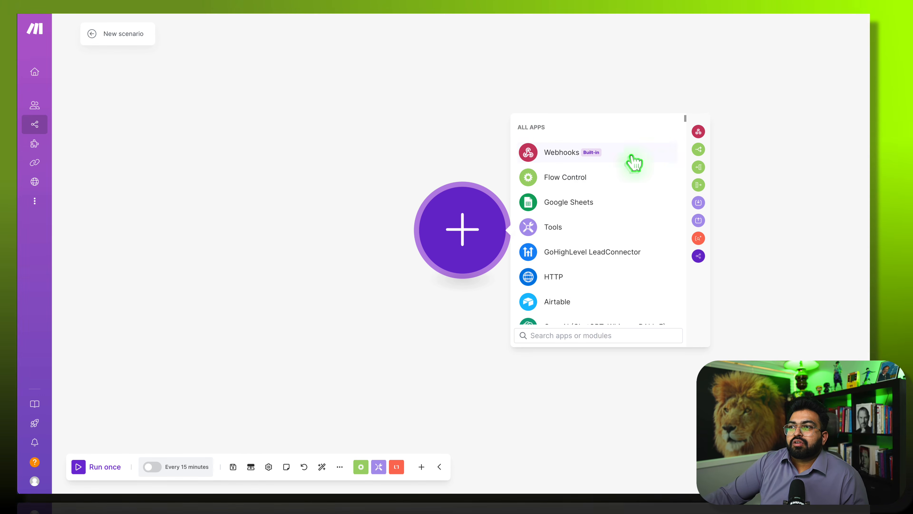
- Add a Webhooks Custom webhook trigger with a new hook named 'millis eoc webhook'
click(598, 154)
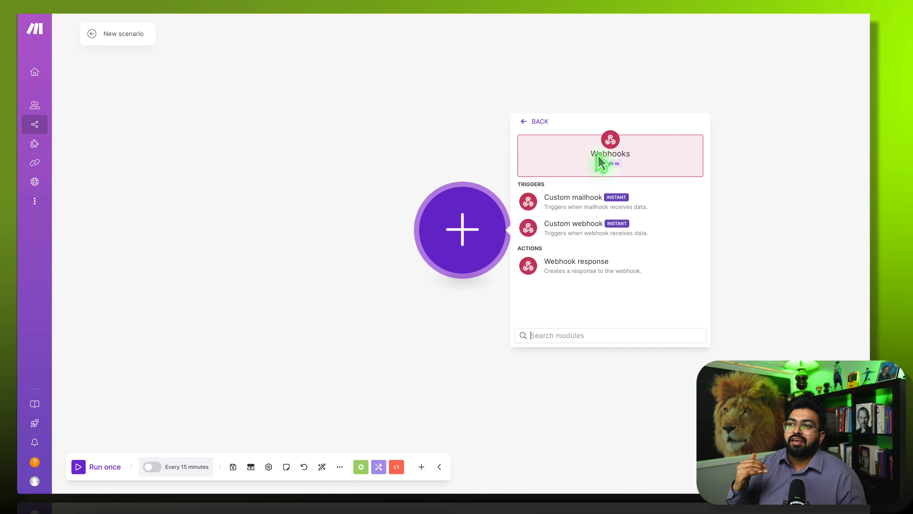
click(581, 227)
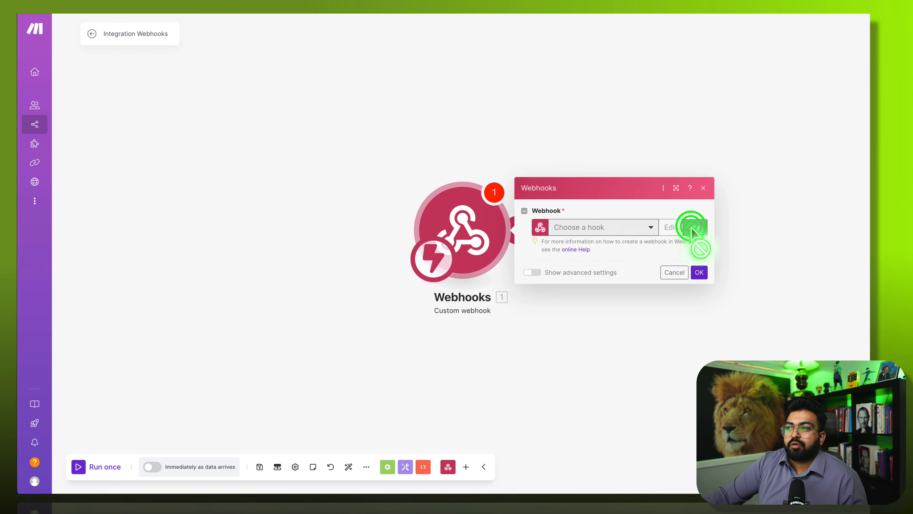
click(692, 228)
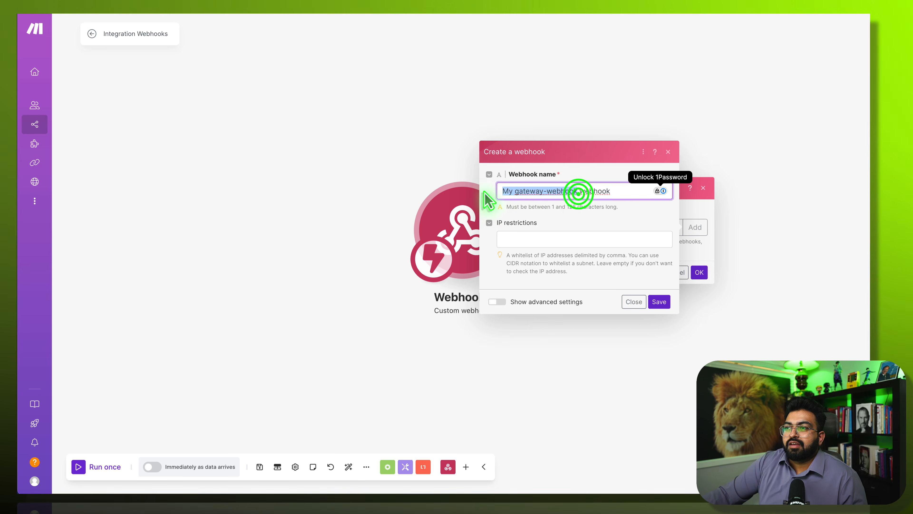
text(milli)
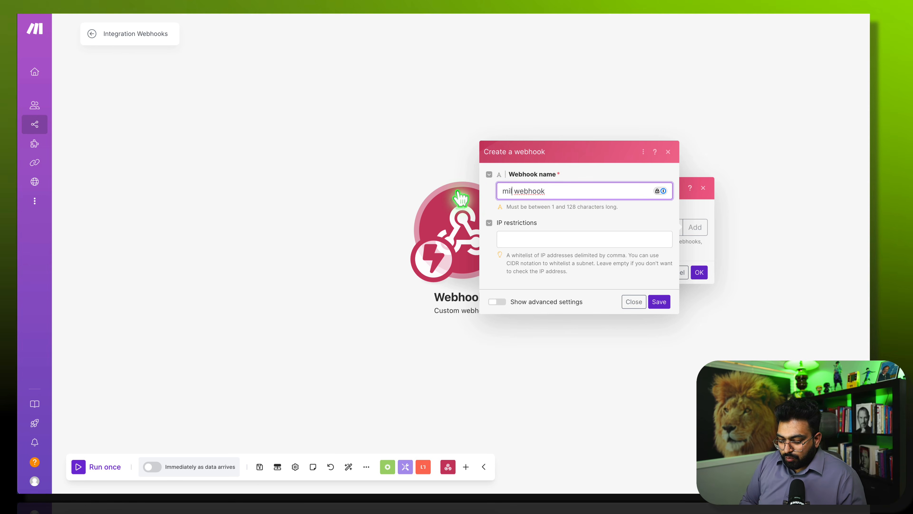
text(s eoc)
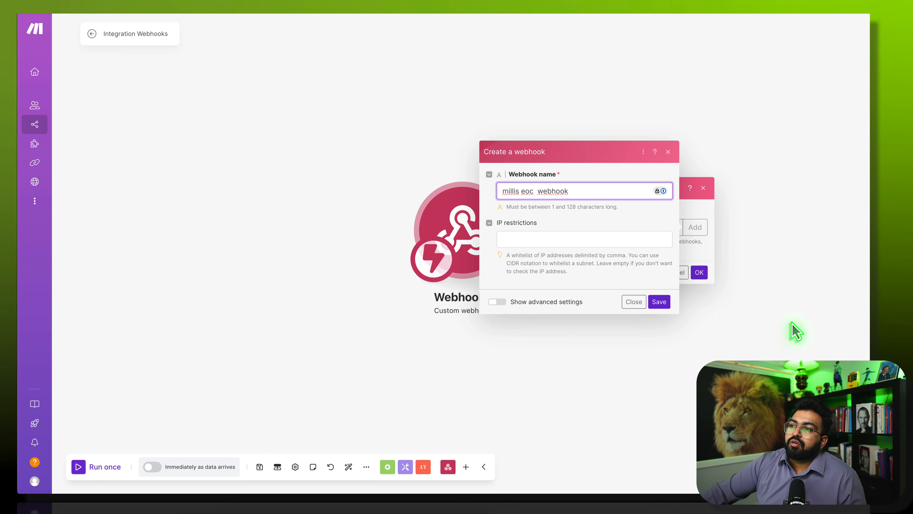
click(662, 303)
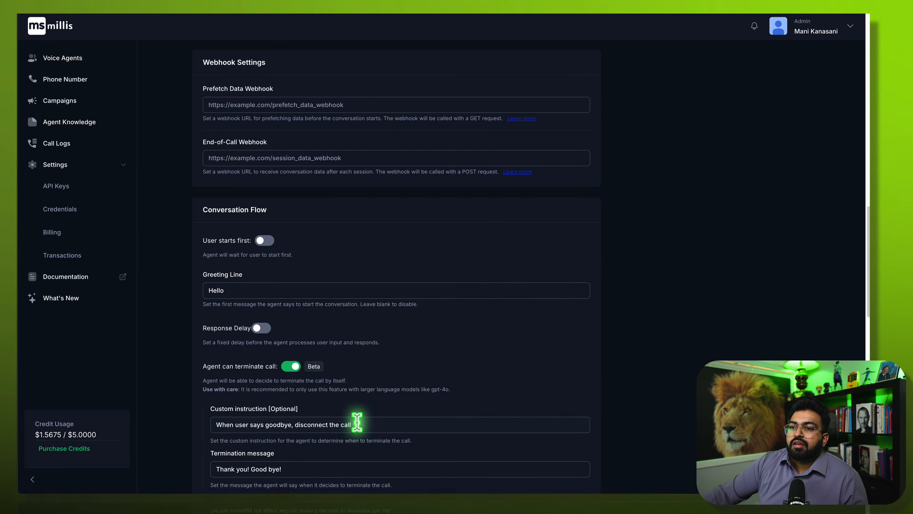
- Paste the Make hook address into the Millis End-of-Call Webhook field and save the agent
scroll(358, 426, up, 3)
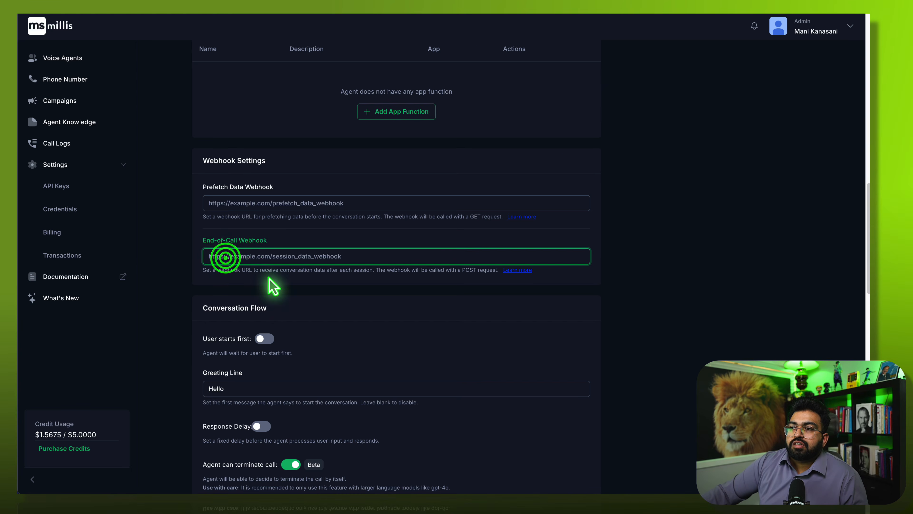
click(580, 162)
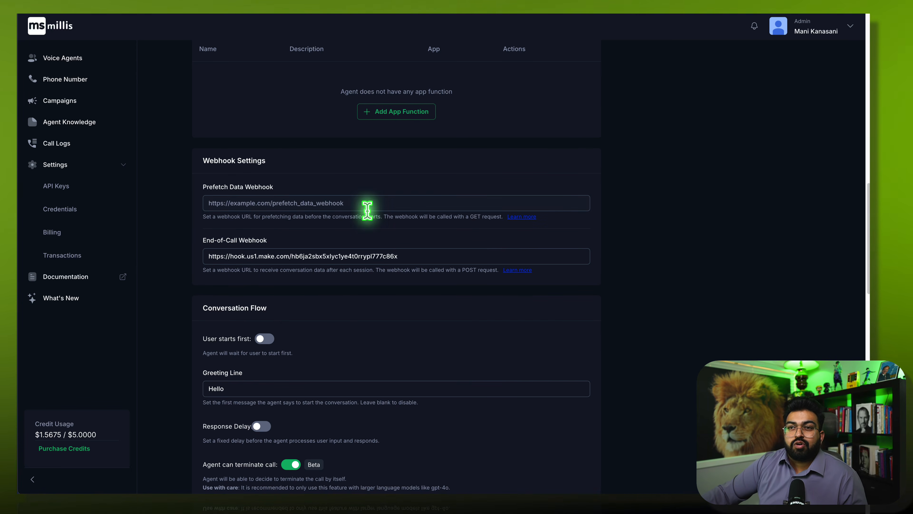
click(632, 9)
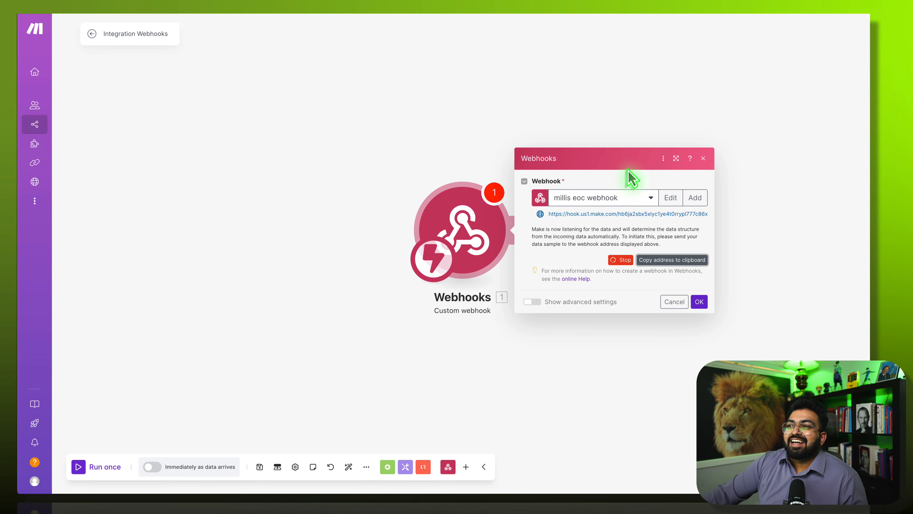
- Confirm the webhook trigger and run the Webhooks module alone so it waits for data
click(699, 302)
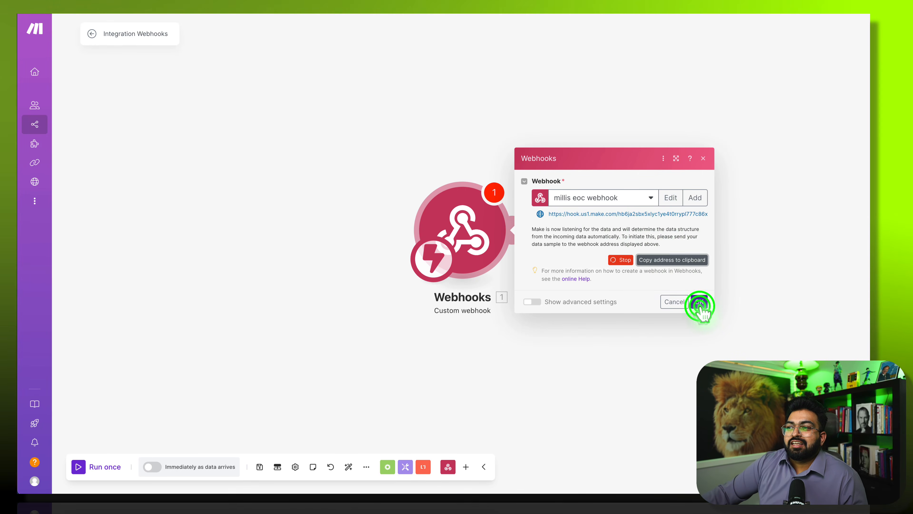
right_click(472, 234)
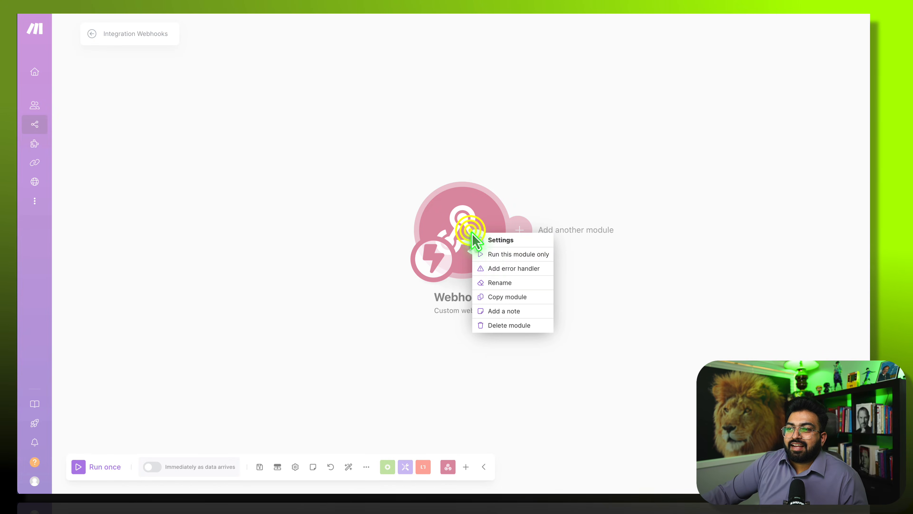
click(491, 254)
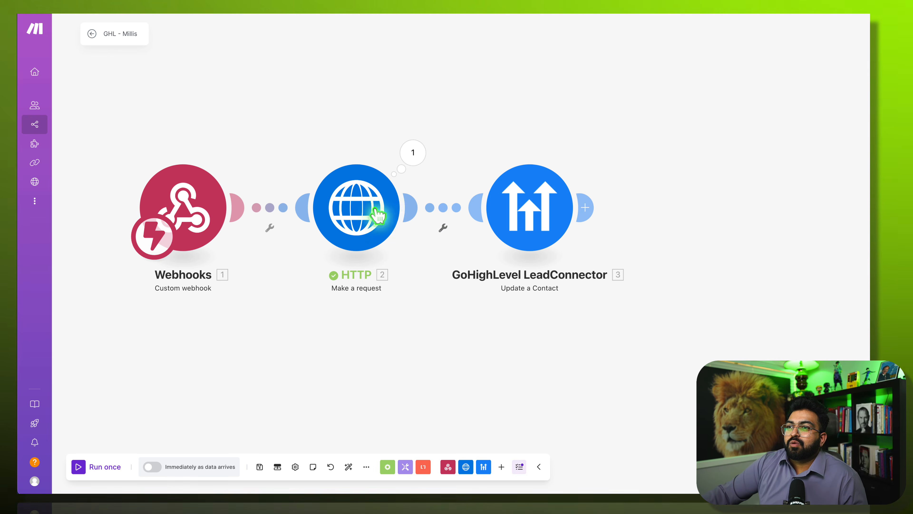
- Run the GHL - Millis HTTP module alone with a test phone number and first_name
right_click(342, 210)
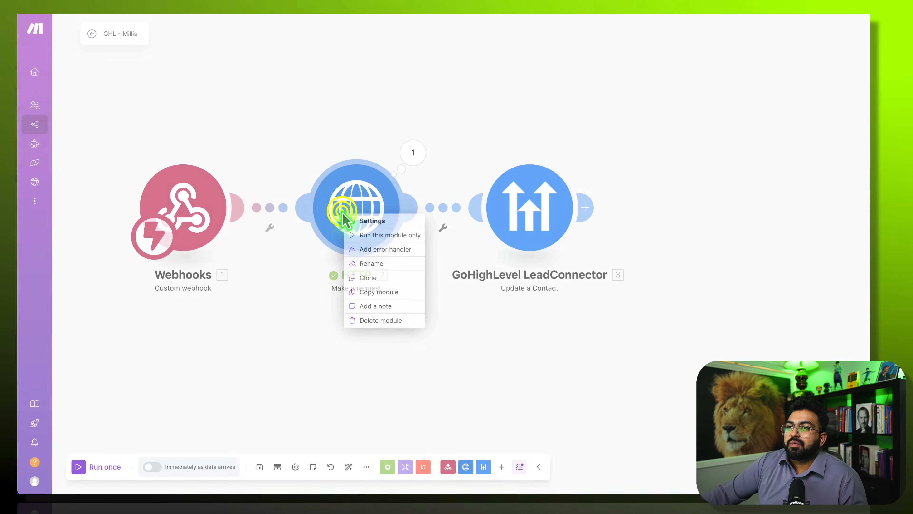
click(360, 235)
click(482, 386)
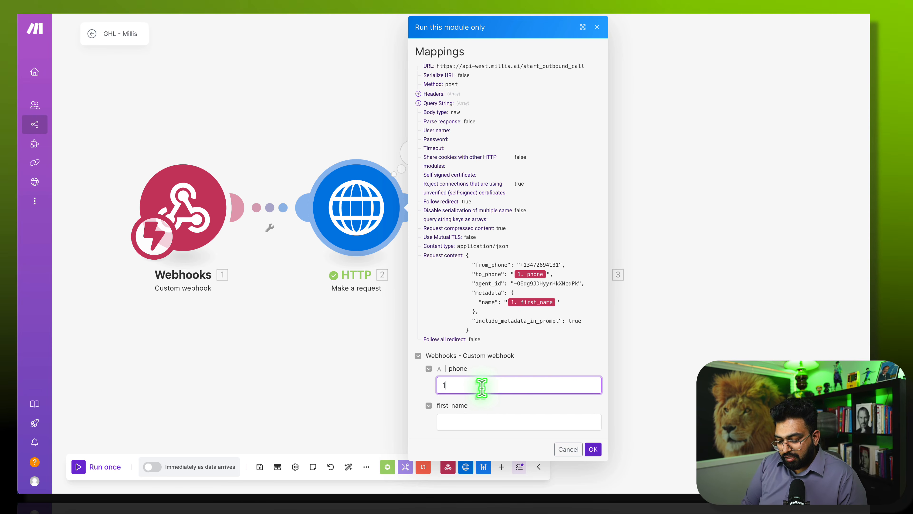
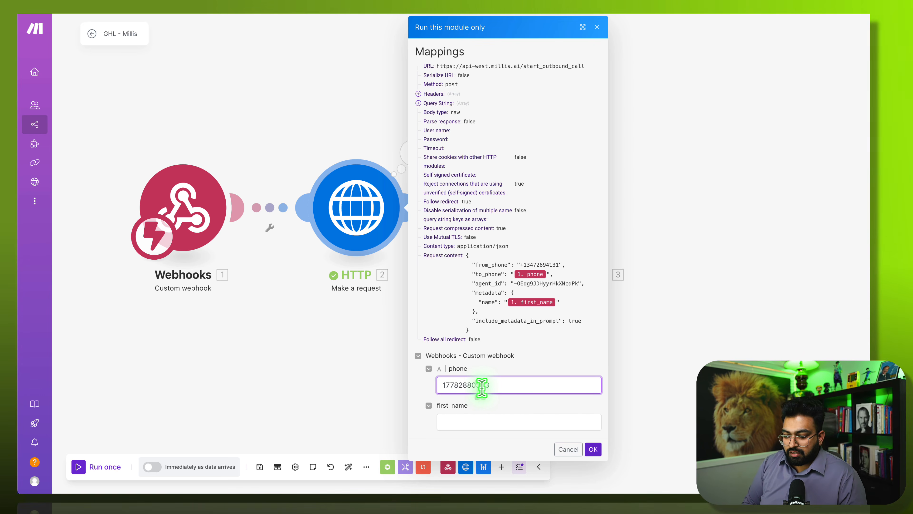
key(Tab)
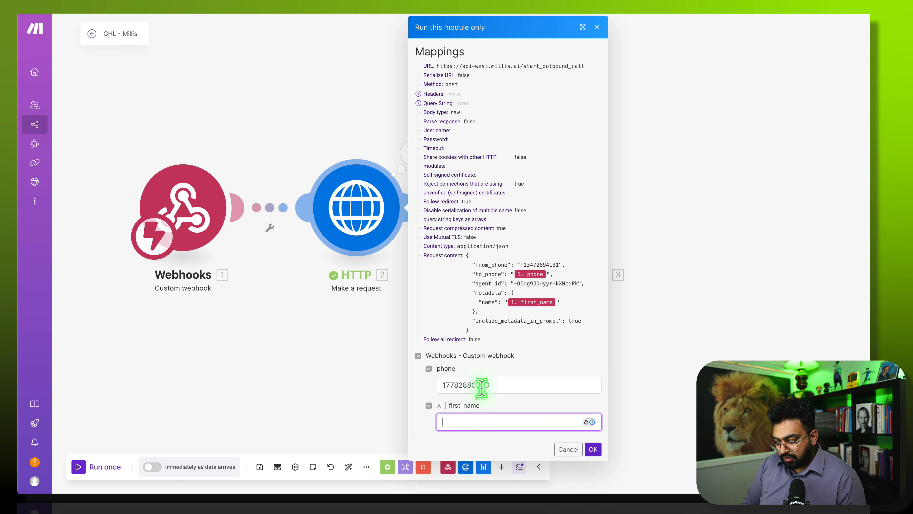
text(Many)
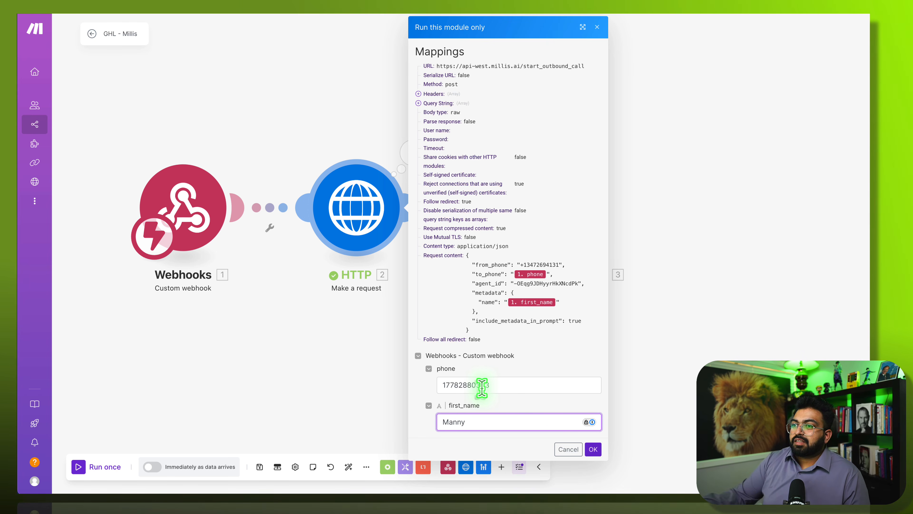
click(593, 450)
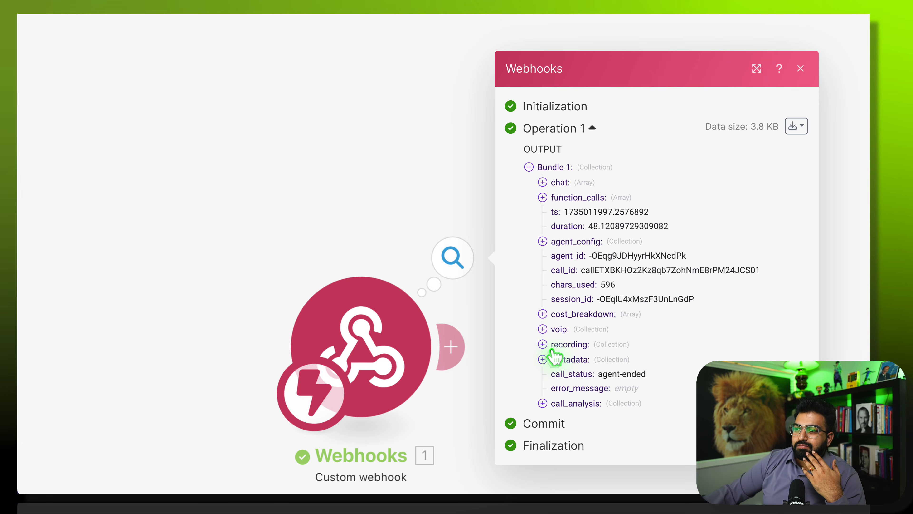
- Expand the metadata, call_analysis and chat entries in the received webhook output
click(543, 359)
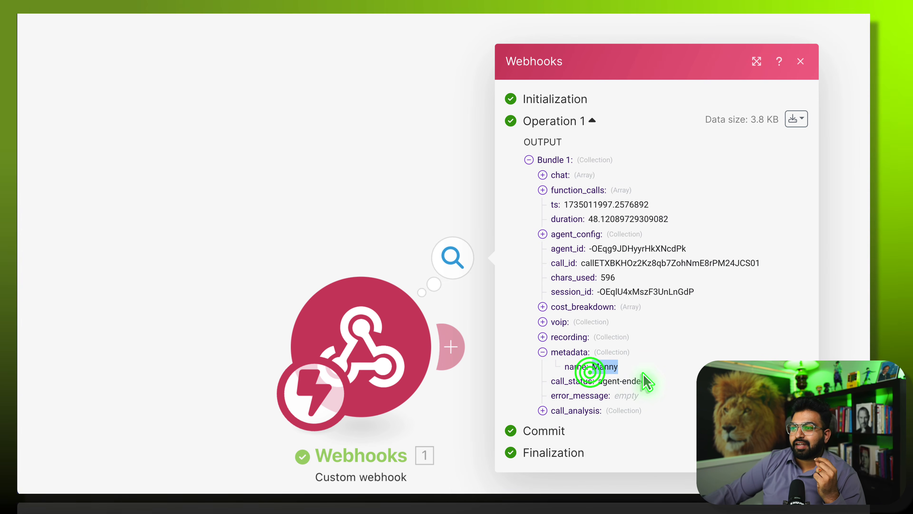
click(543, 411)
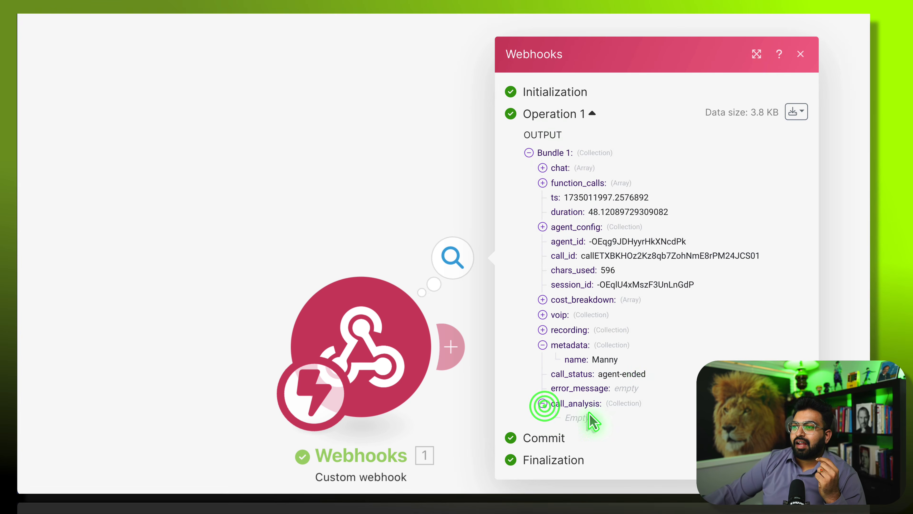
click(544, 168)
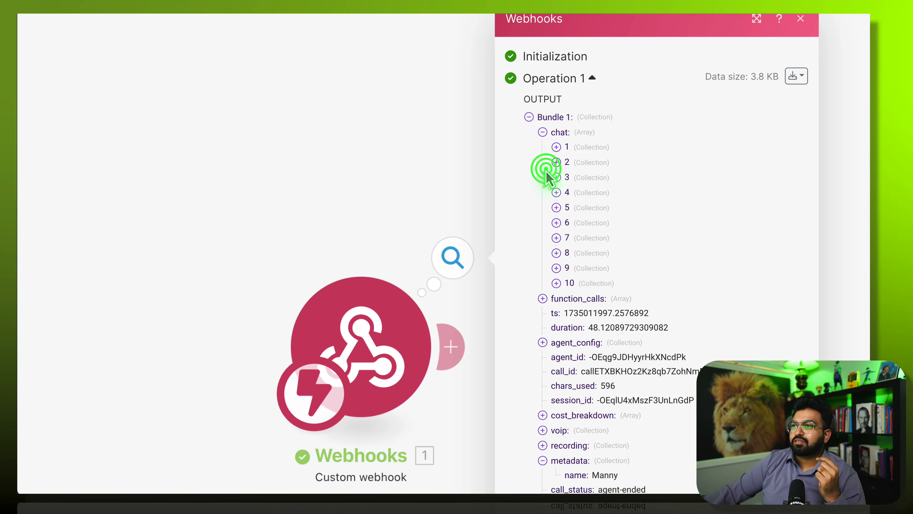
click(556, 148)
click(555, 147)
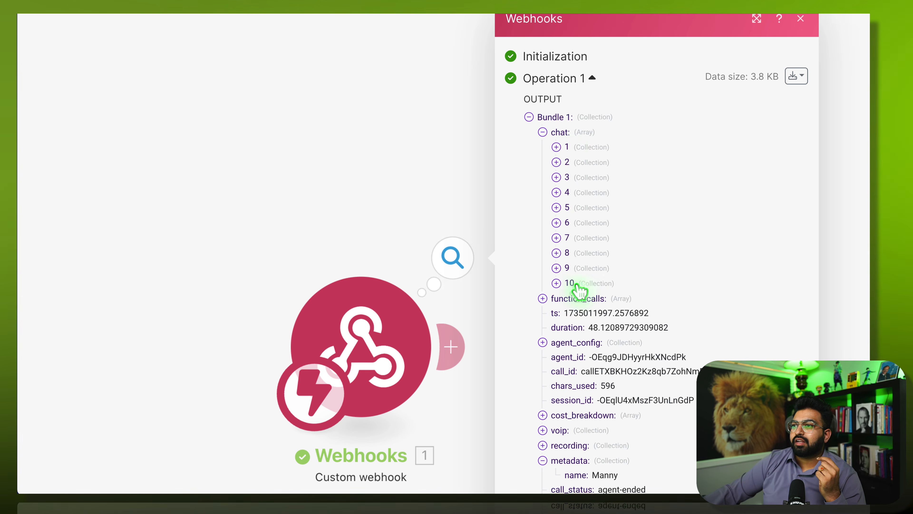
scroll(534, 304, down, 3)
scroll(534, 307, down, 1)
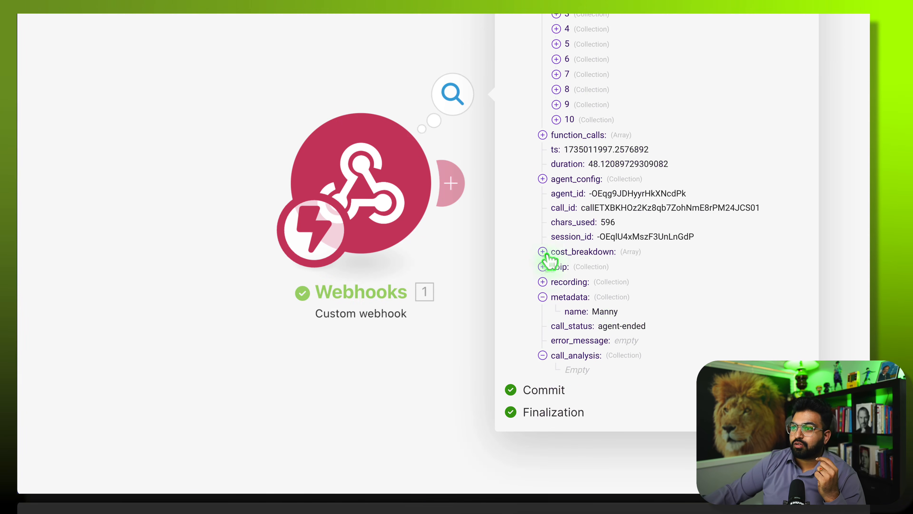
scroll(546, 257, up, 1)
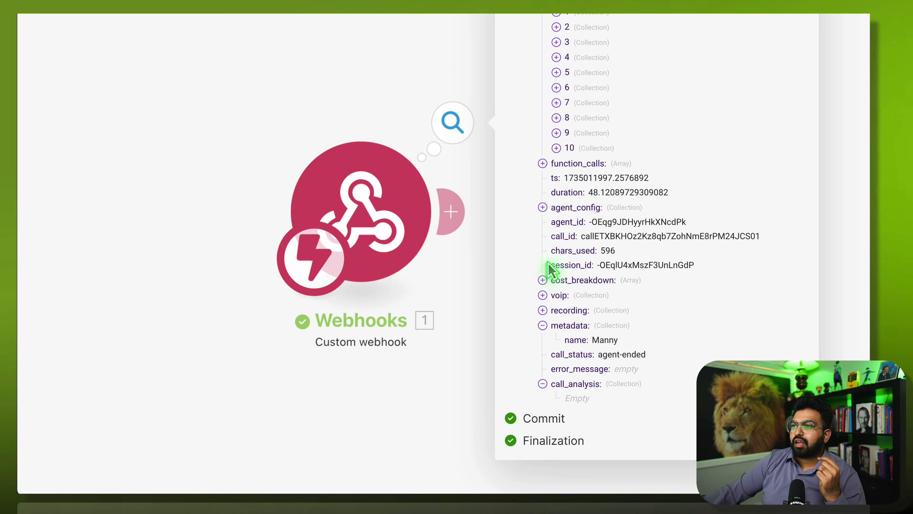
scroll(549, 269, up, 3)
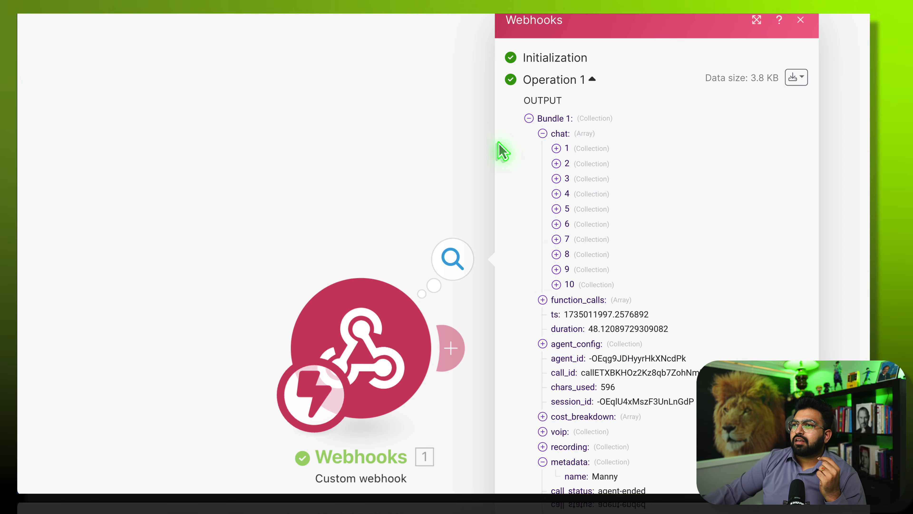
- Close the webhook output and settings panels and re-centre the canvas
click(369, 184)
click(361, 323)
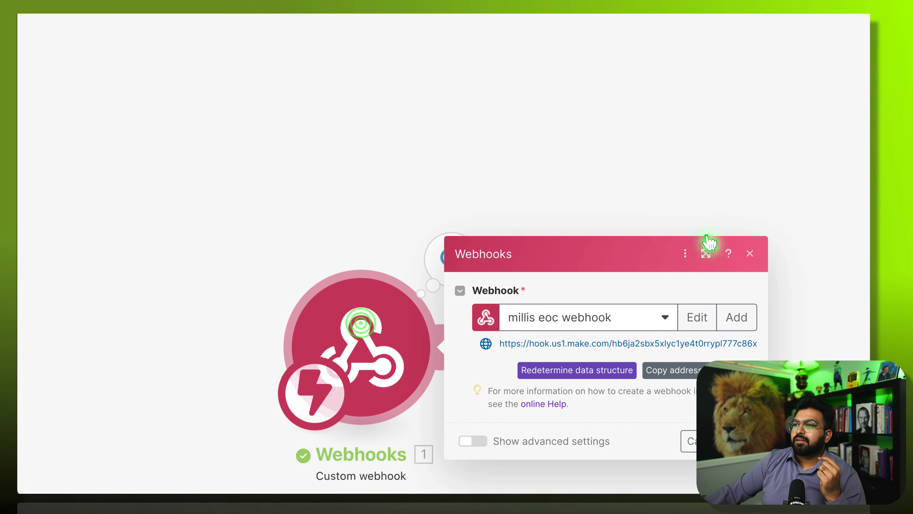
click(675, 188)
drag(629, 251, 588, 77)
scroll(550, 159, down, 3)
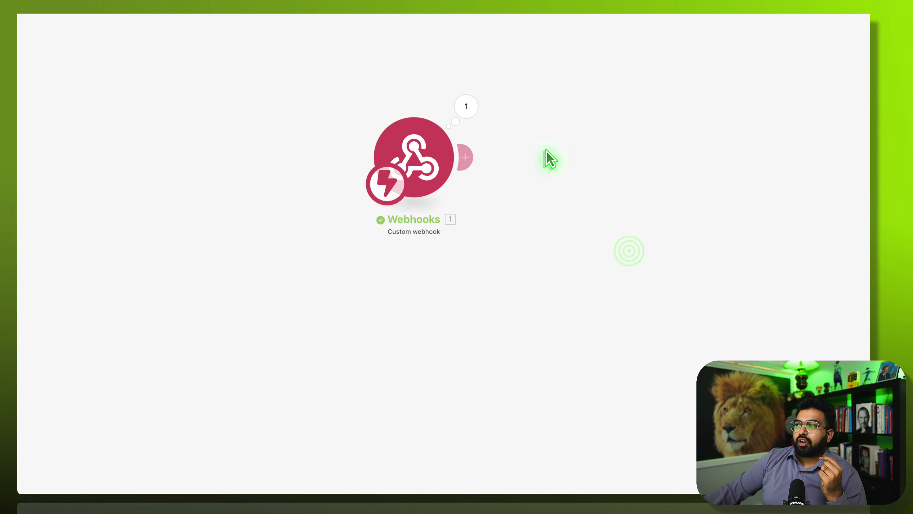
- Add a GoHighLevel LeadConnector Search Contacts module after the webhook
click(467, 157)
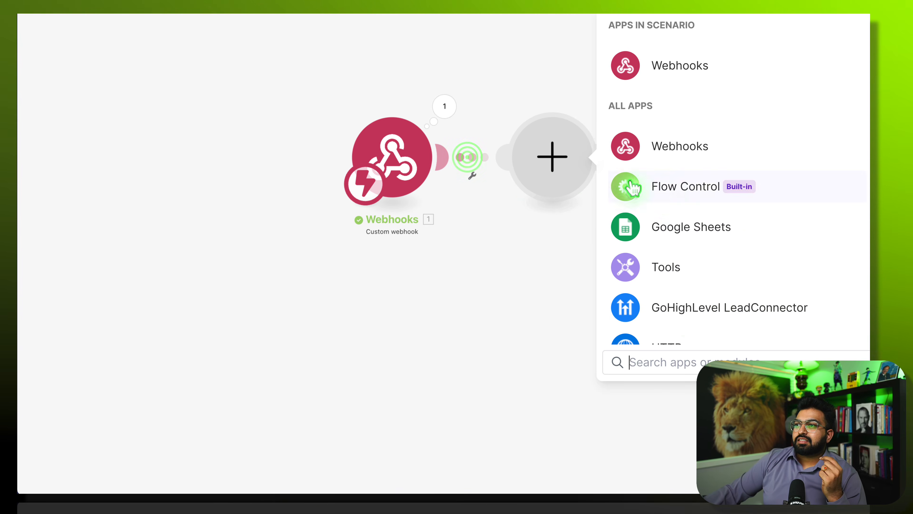
click(687, 306)
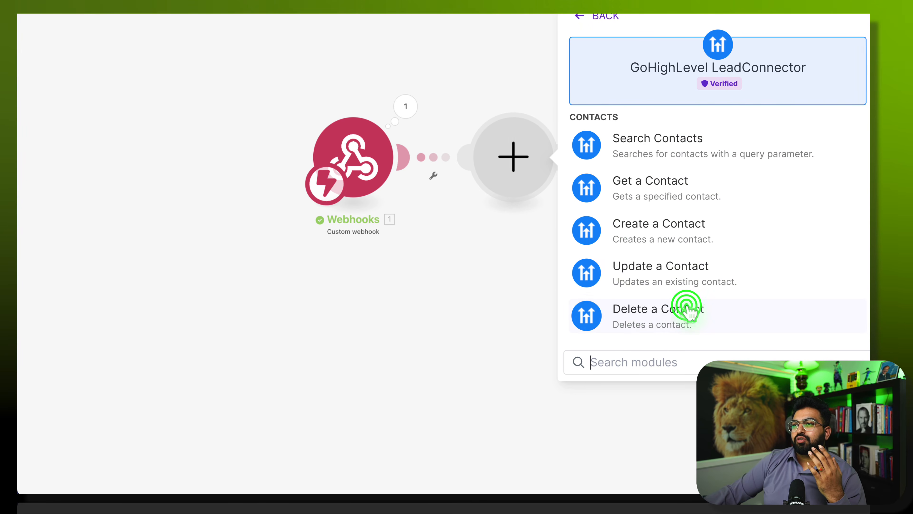
click(692, 146)
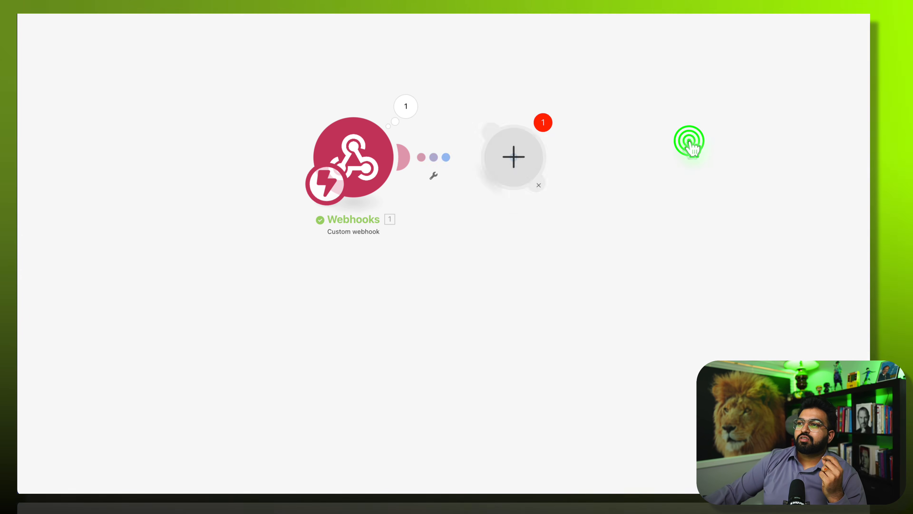
- Map 1. voip: to into the search Query, set Limit to 1, and save
click(643, 175)
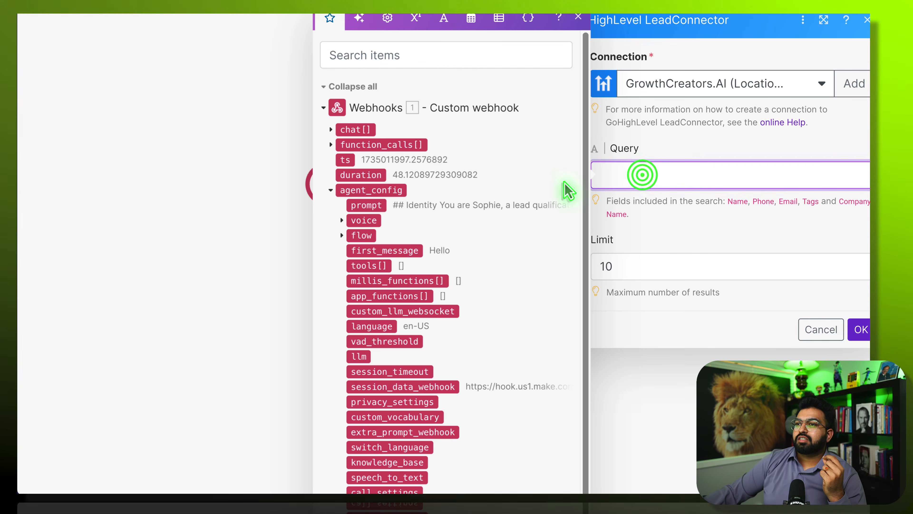
scroll(437, 247, down, 3)
scroll(436, 247, down, 6)
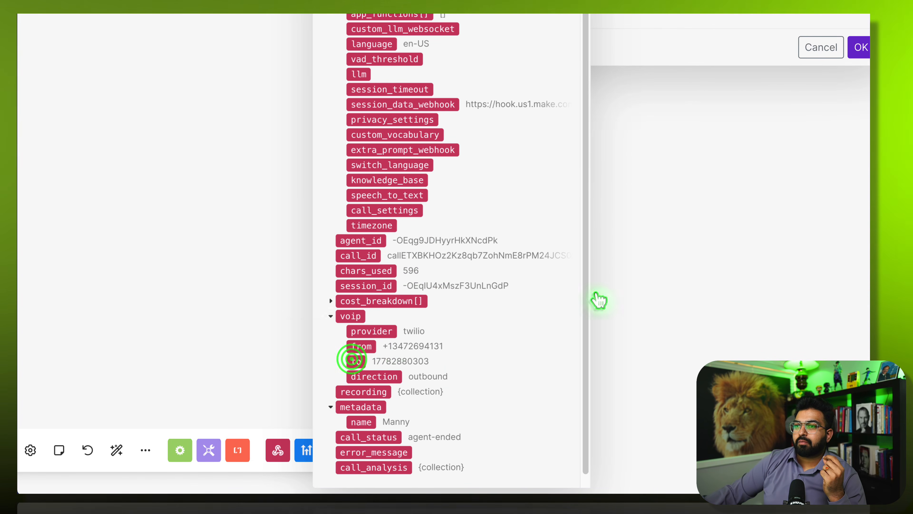
scroll(608, 290, right, 1)
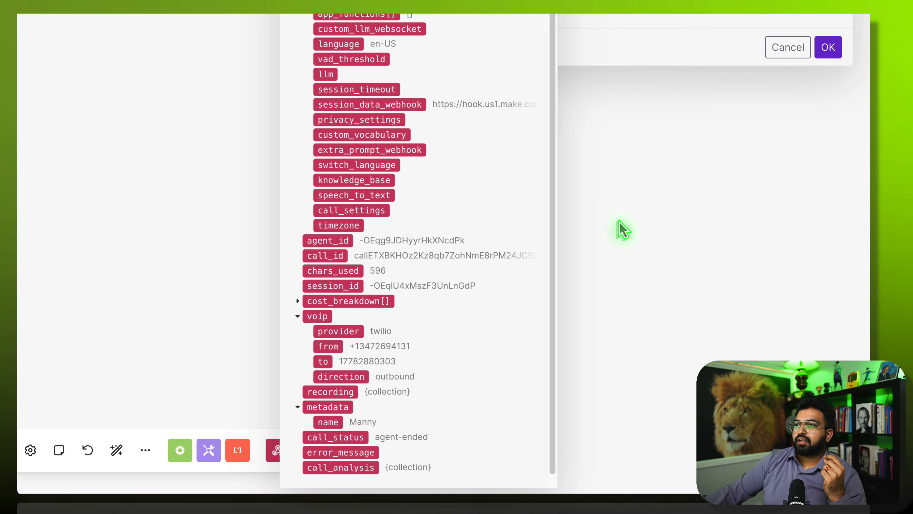
scroll(472, 179, up, 9)
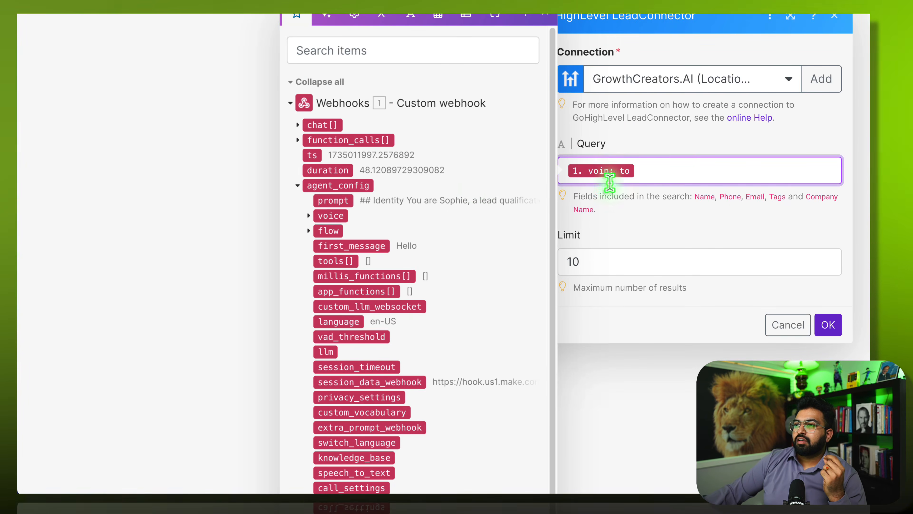
click(591, 259)
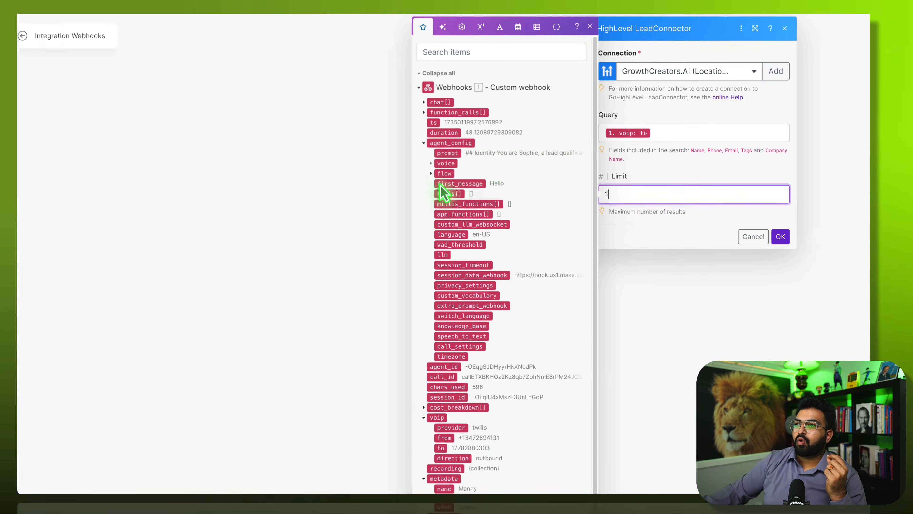
click(788, 218)
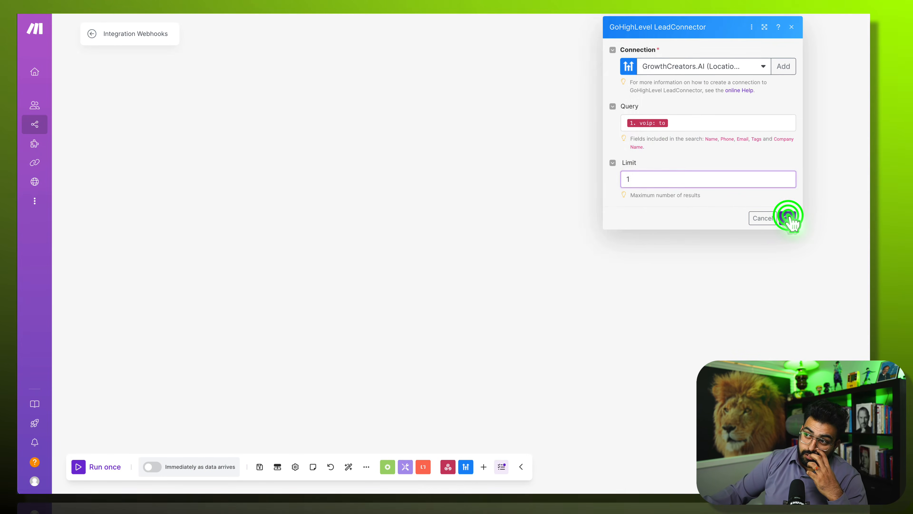
click(595, 185)
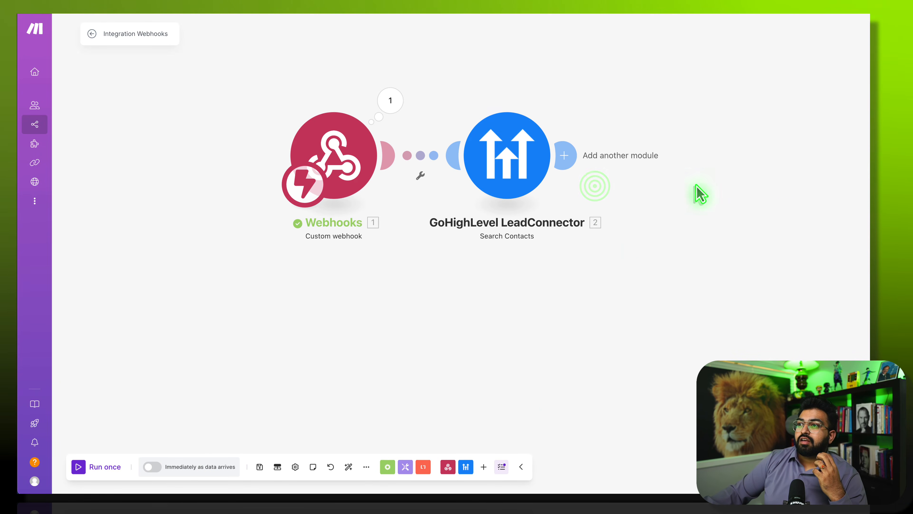
- Run Search Contacts alone with a test phone number for to and confirm one contact is found
drag(696, 184, 409, 273)
right_click(354, 236)
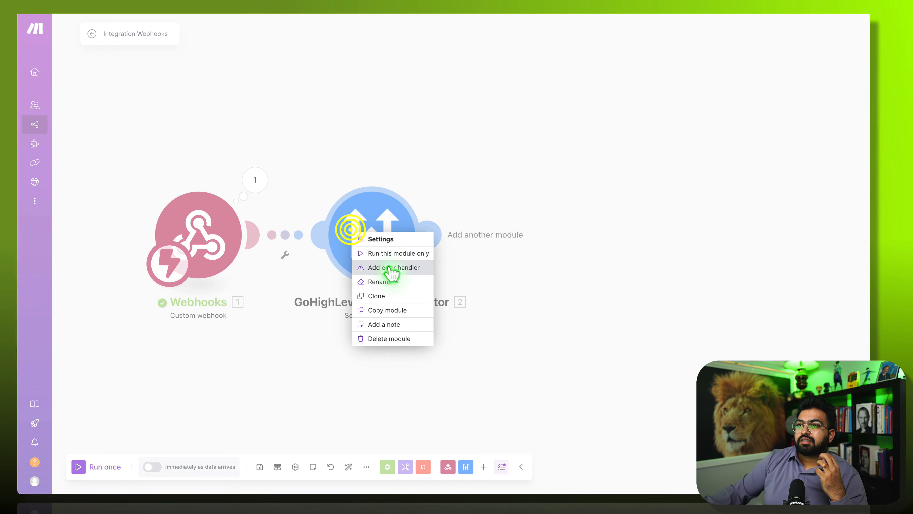
click(386, 254)
click(499, 276)
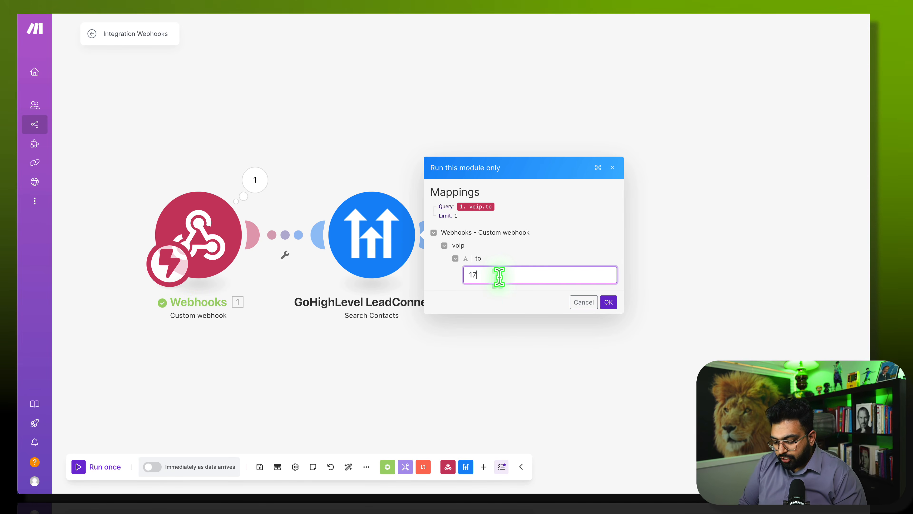
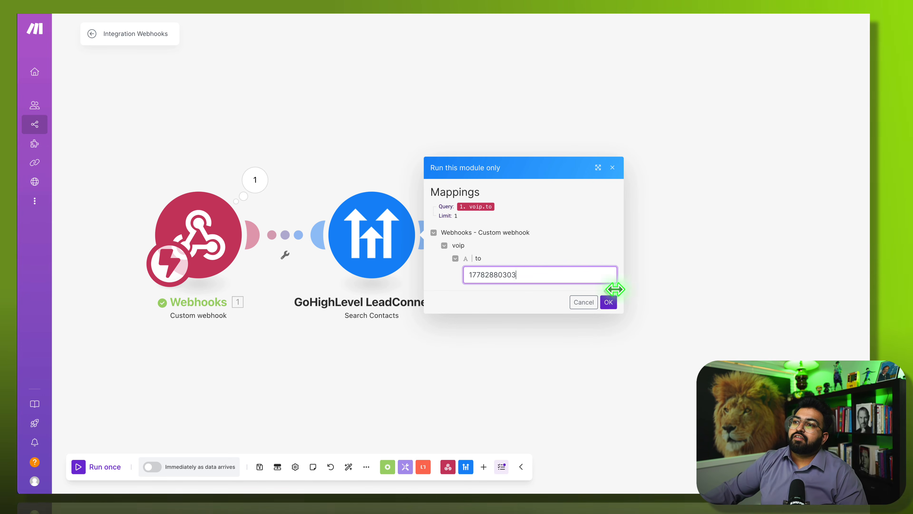
click(608, 302)
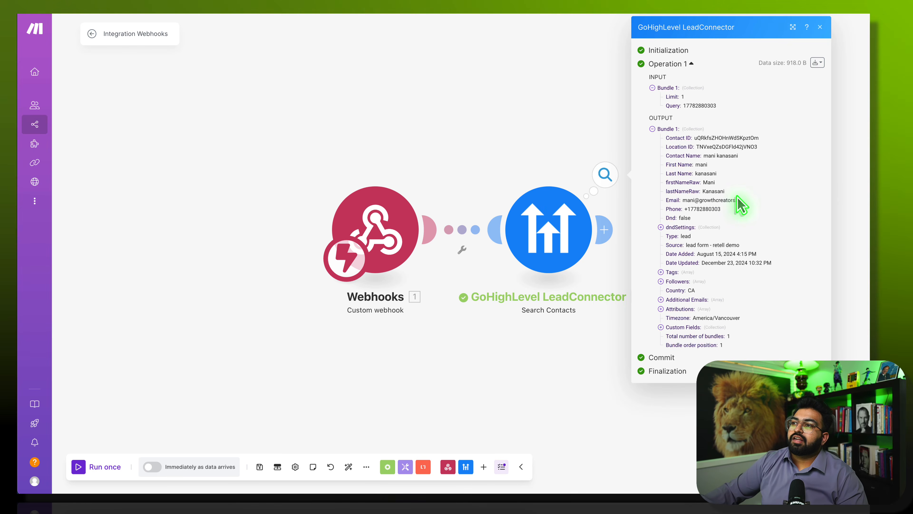
click(552, 122)
drag(586, 113, 361, 149)
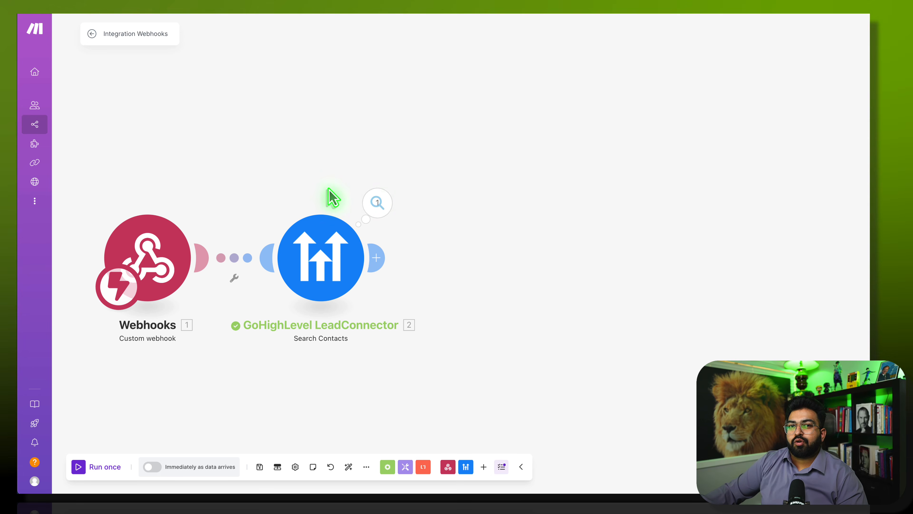
- Insert an OpenAI (ChatGPT, Whisper, DALL-E) Create a Completion module after Search Contacts
click(384, 259)
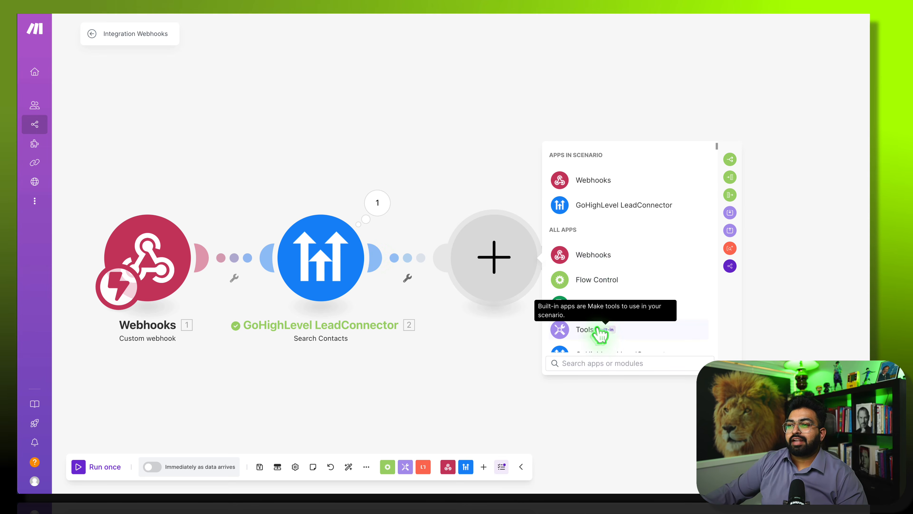
scroll(618, 292, down, 5)
scroll(636, 330, up, 2)
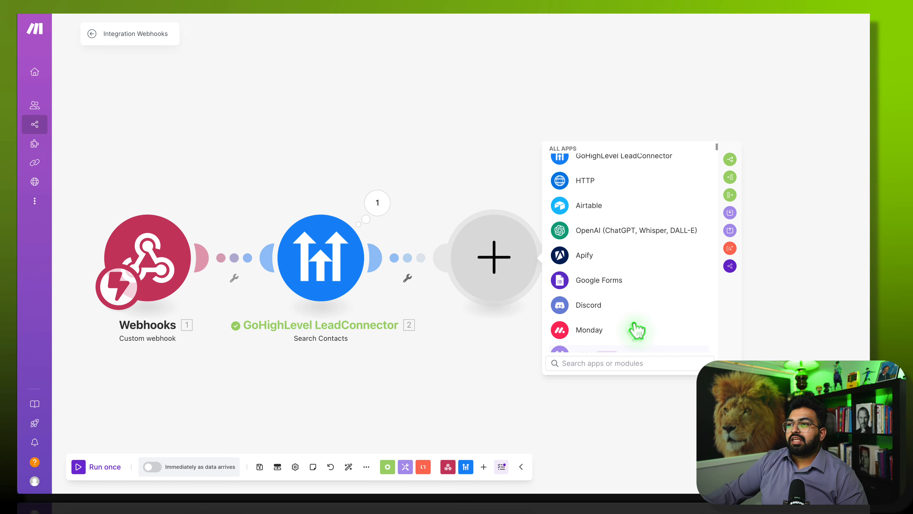
click(602, 231)
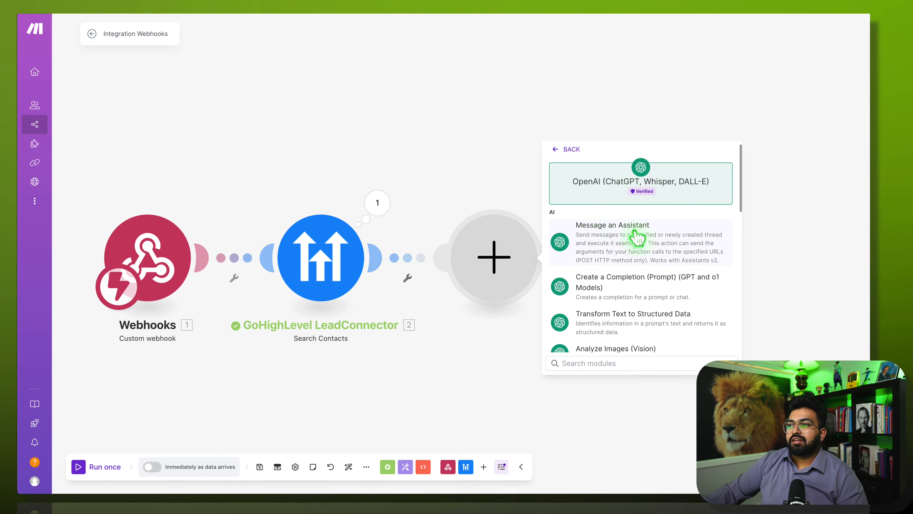
scroll(636, 318, down, 2)
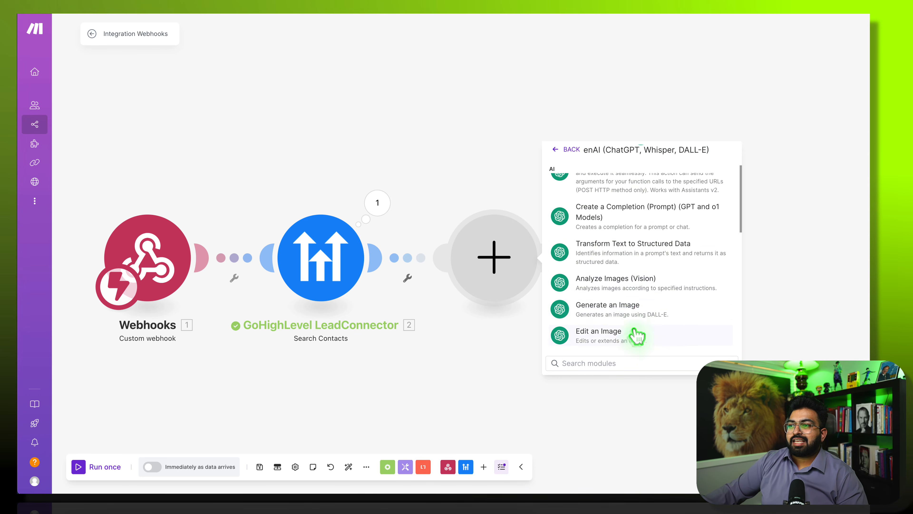
scroll(637, 332, down, 3)
scroll(626, 306, down, 4)
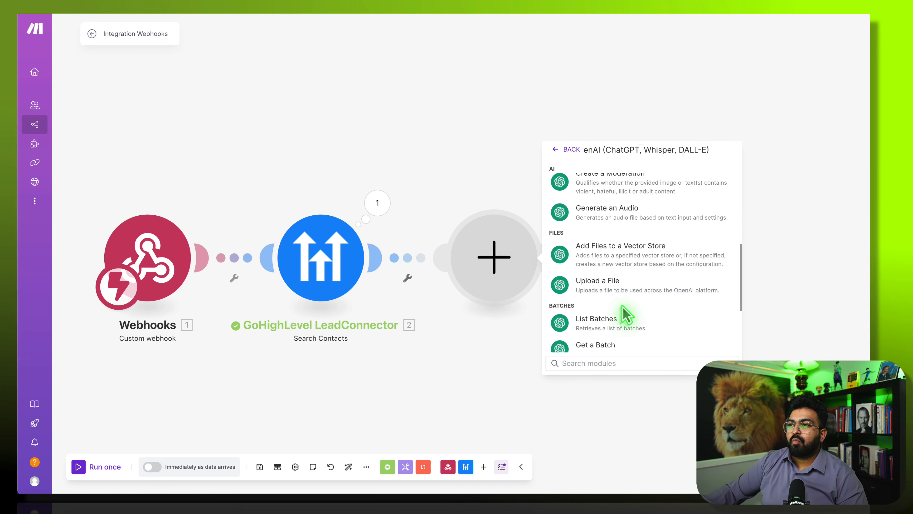
scroll(628, 315, down, 4)
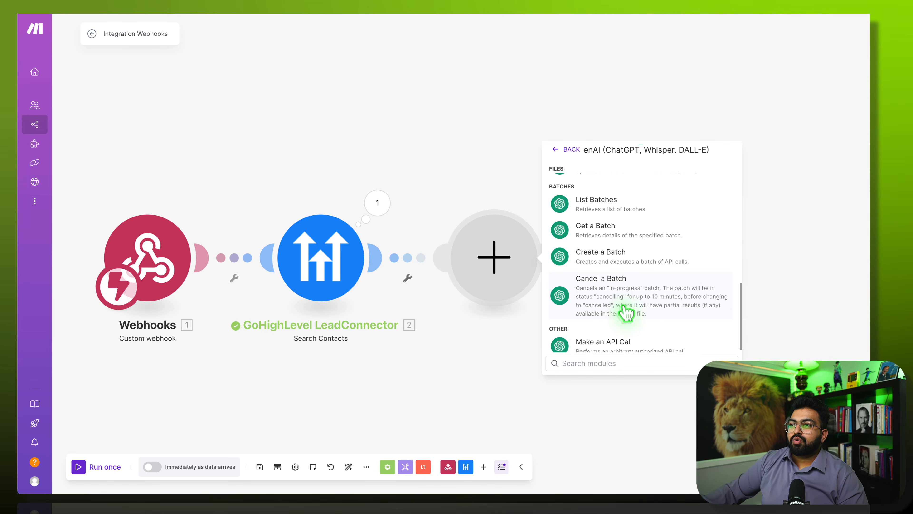
scroll(627, 313, up, 9)
scroll(627, 313, up, 4)
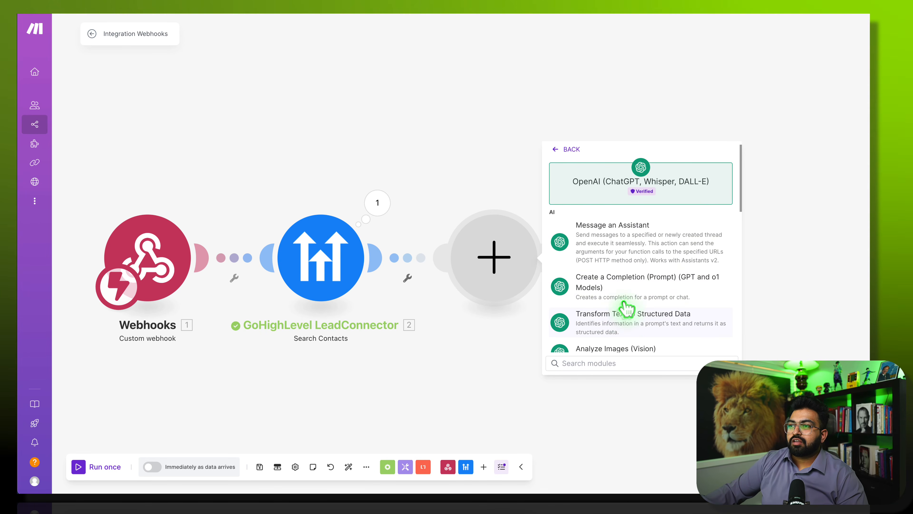
click(642, 285)
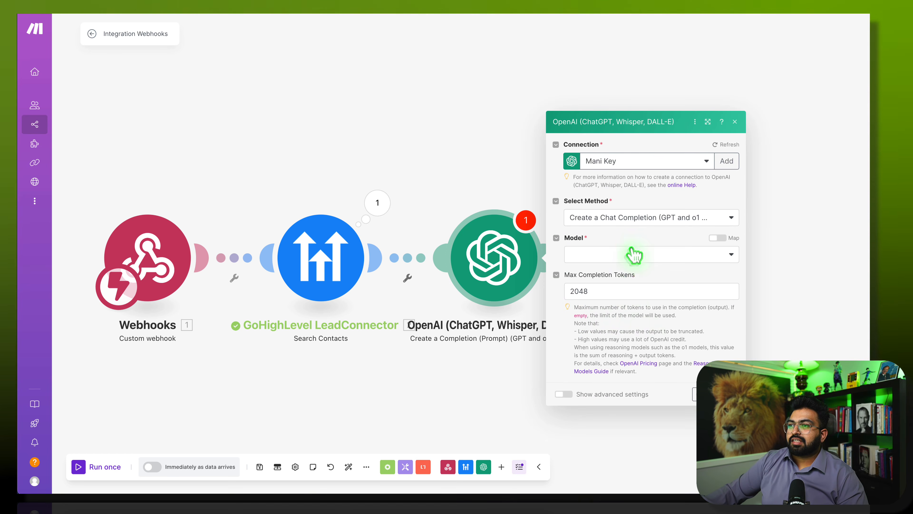
- Select gpt-4o as the model and add Message 1 with the Developer / System role
click(633, 253)
scroll(615, 374, down, 1)
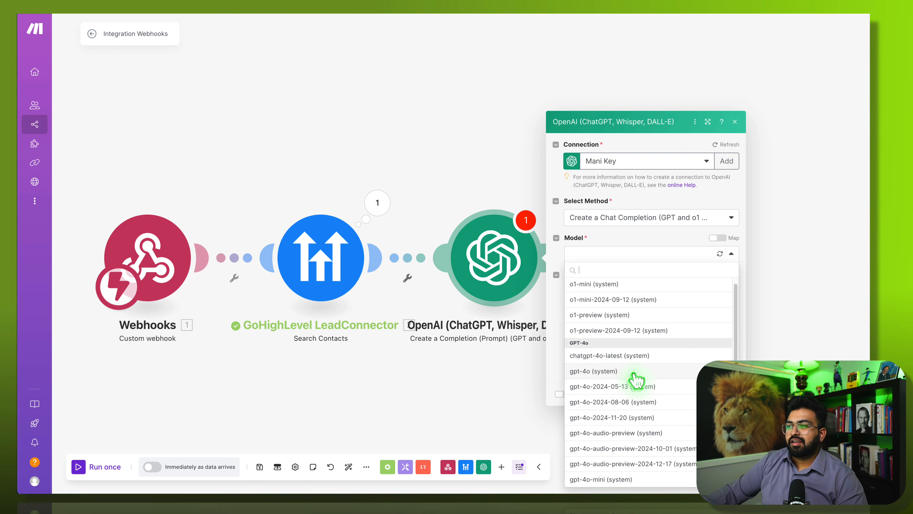
click(611, 371)
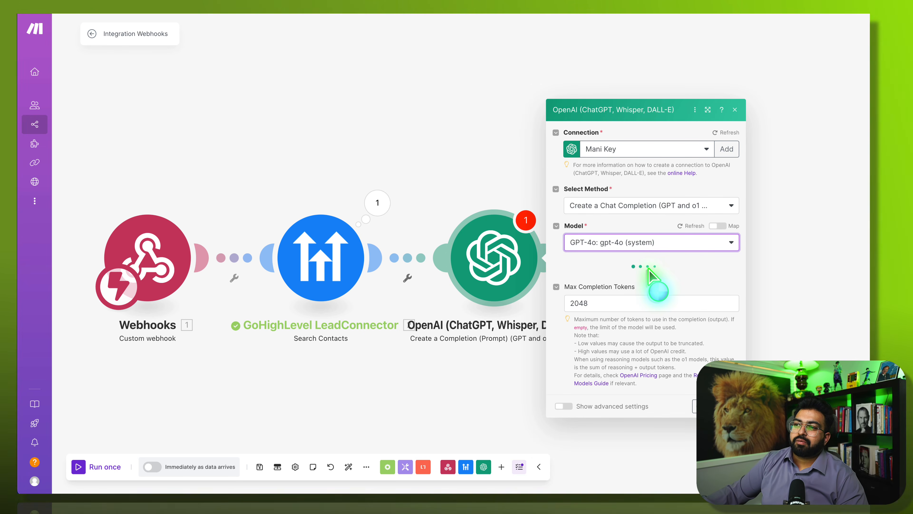
click(604, 268)
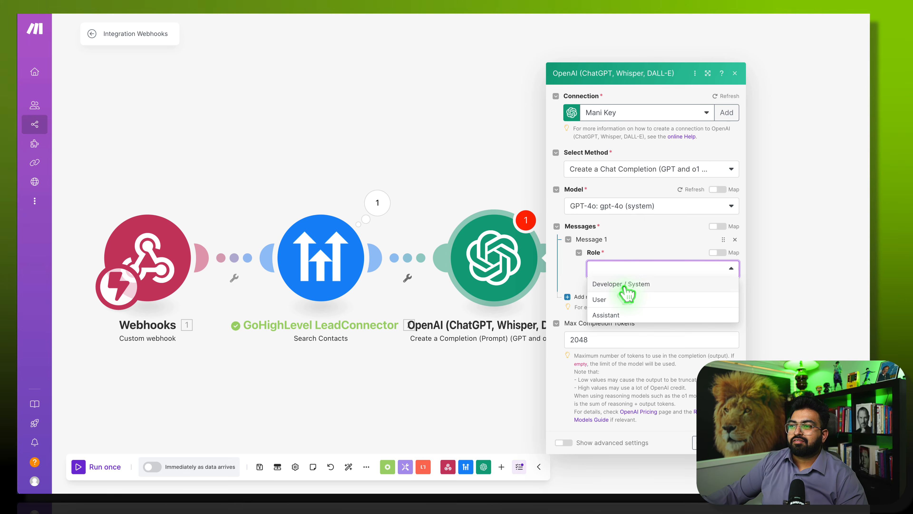
click(650, 285)
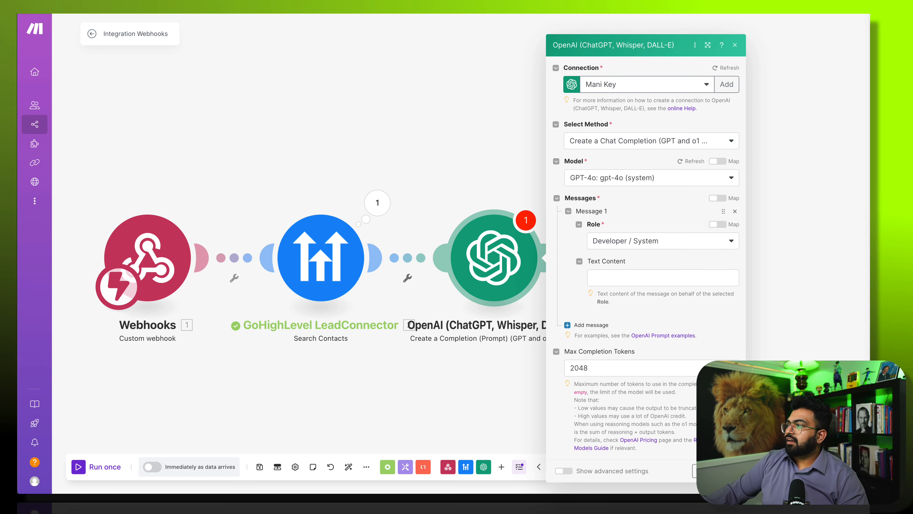
- Write the lead-qualifying system instruction into Message 1
click(642, 290)
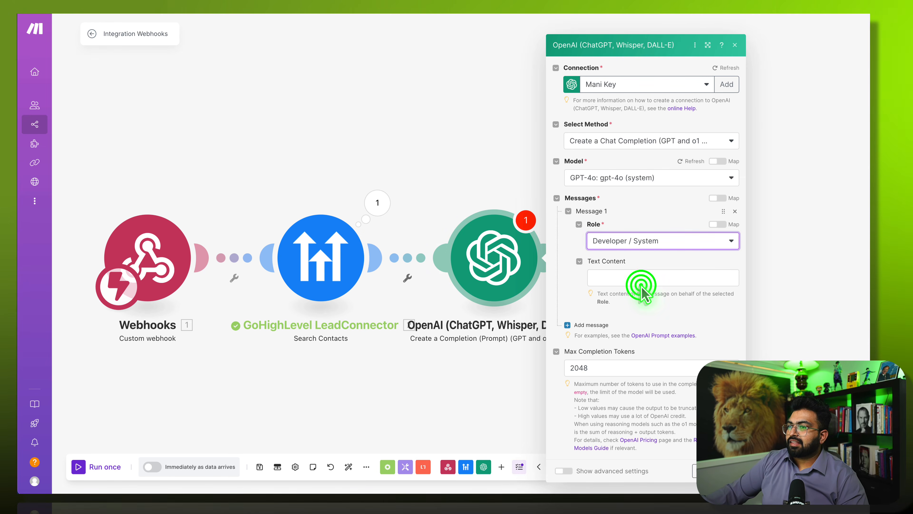
click(640, 281)
click(618, 291)
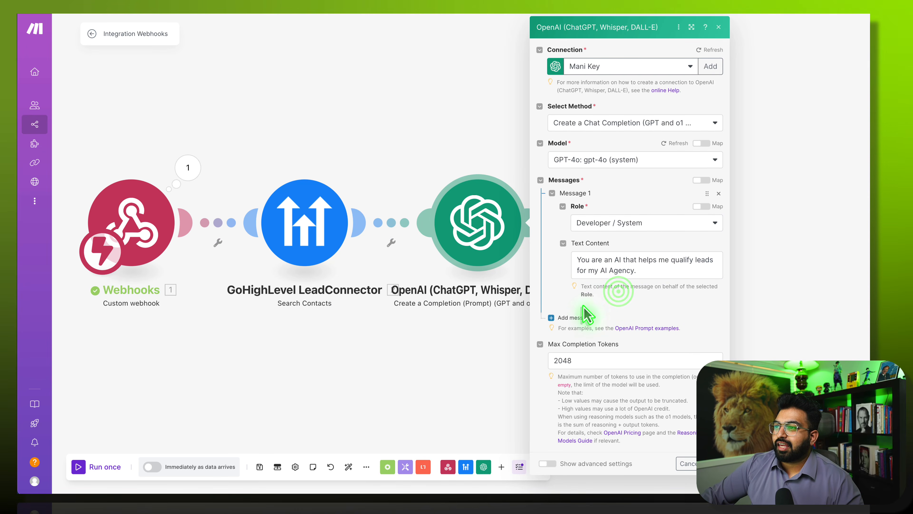
- Add a User message containing the pasted New Qualified Lead Alert report prompt
click(575, 317)
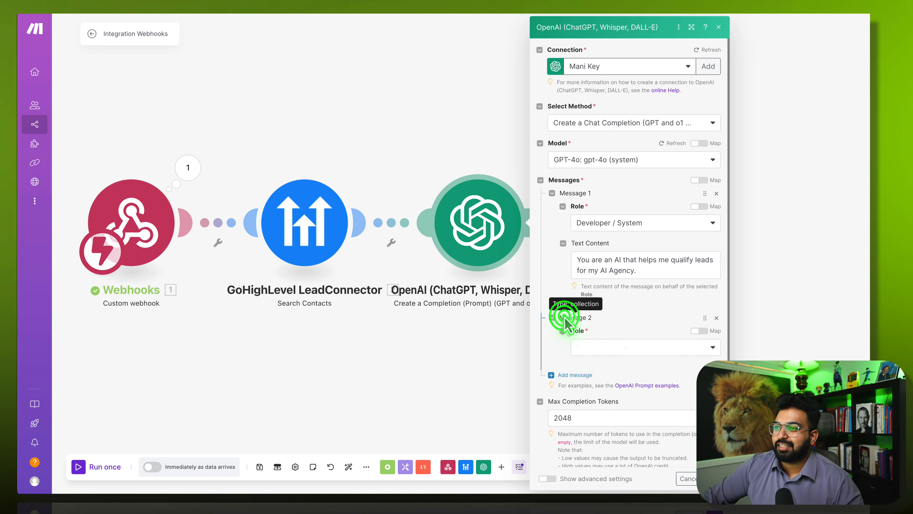
click(606, 346)
click(606, 376)
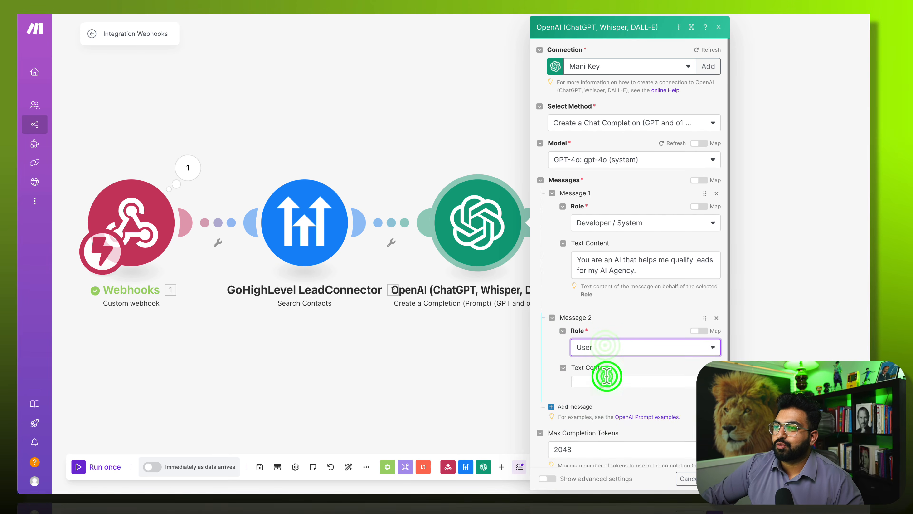
click(609, 383)
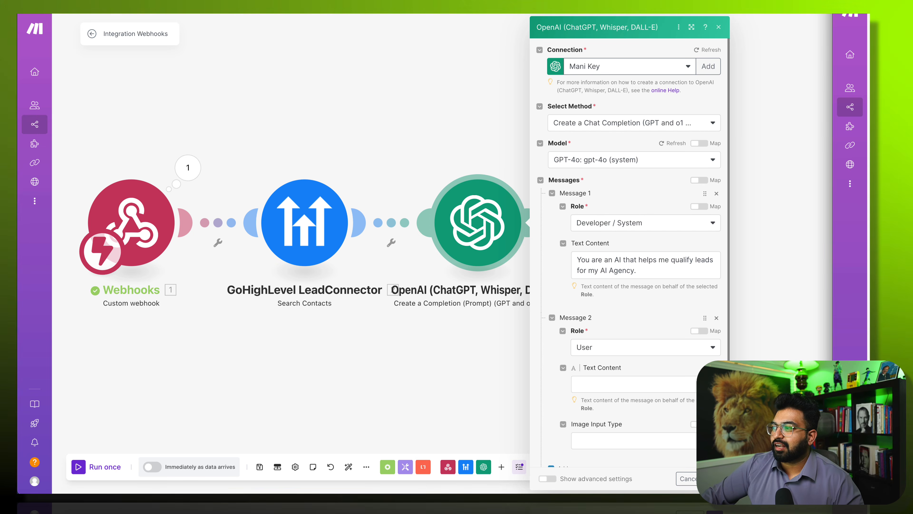
click(619, 386)
text(Please review the following and create a [New Qualified Lead Alert] Report. 1. chat[]  Lead Name: 1. metadata: name Lead Number: 1. voip: to Email: 8.email  If lead is not qualified, just Output - "8.firstName - Disqualified")
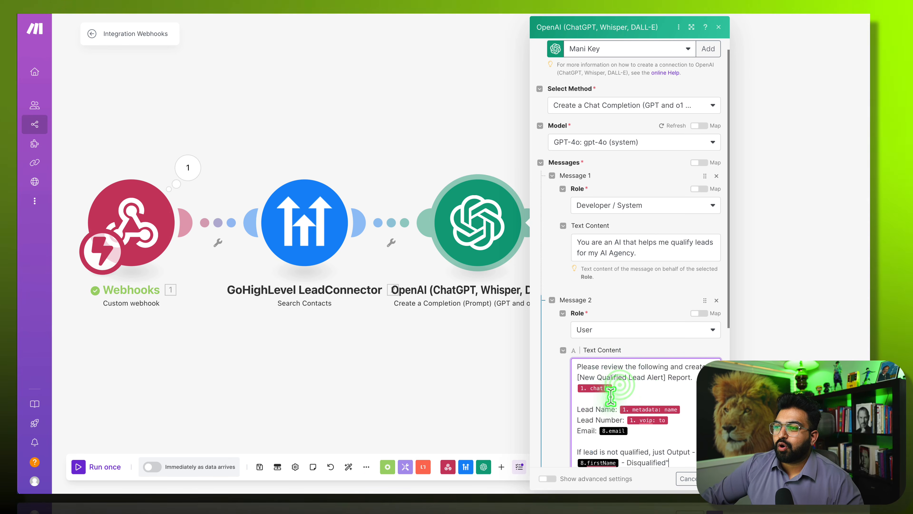
scroll(619, 410, down, 6)
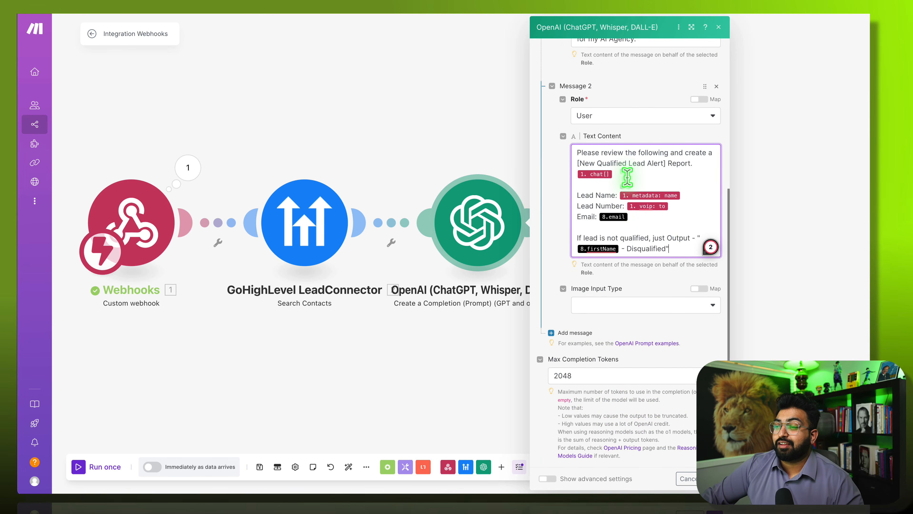
click(613, 173)
scroll(509, 357, down, 20)
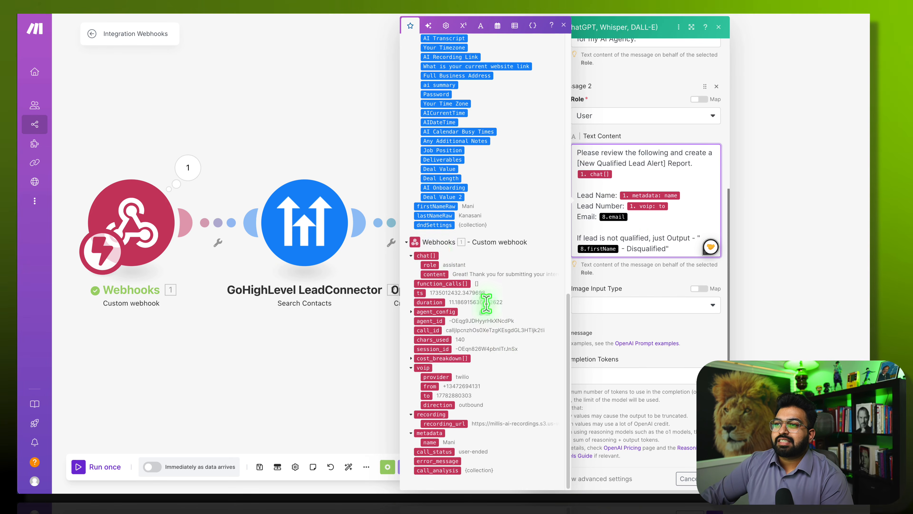
- Map 2. Email after 'Email:' and replace the 8. firstName pill with the contact's First Name
click(411, 256)
click(414, 276)
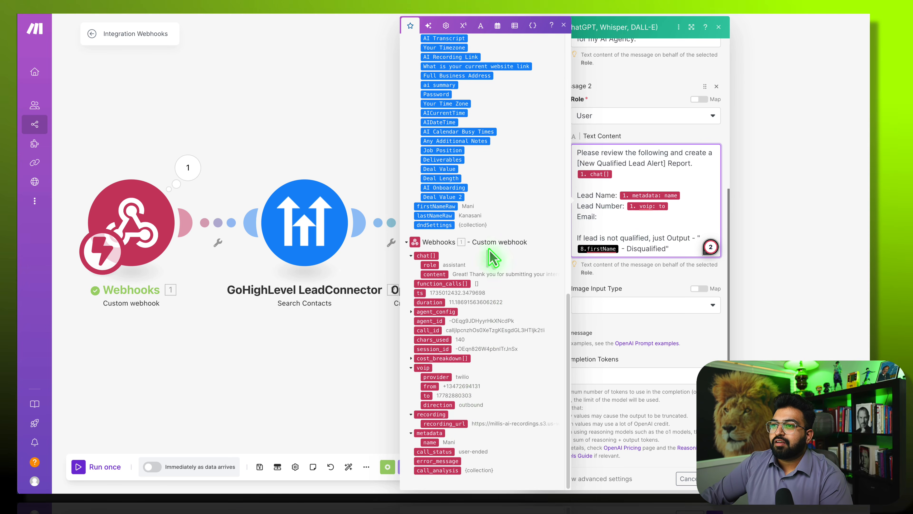
scroll(492, 258, up, 15)
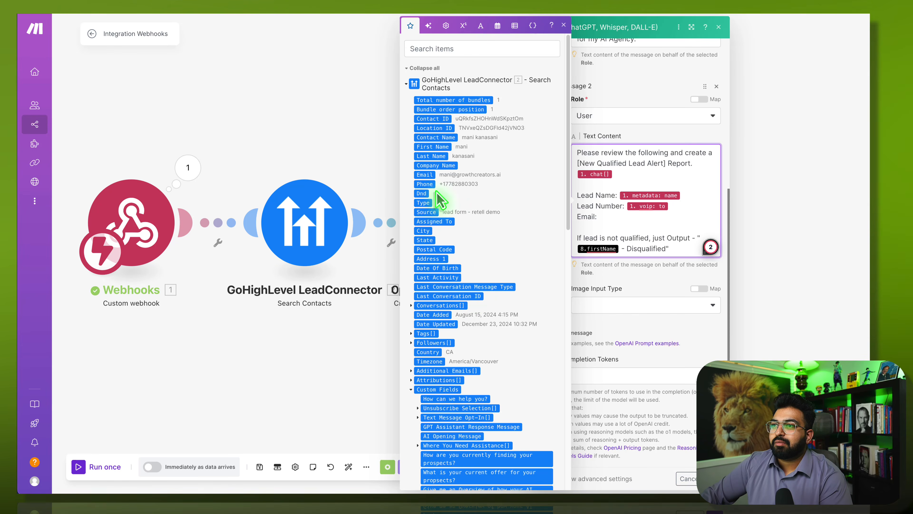
drag(428, 174, 633, 216)
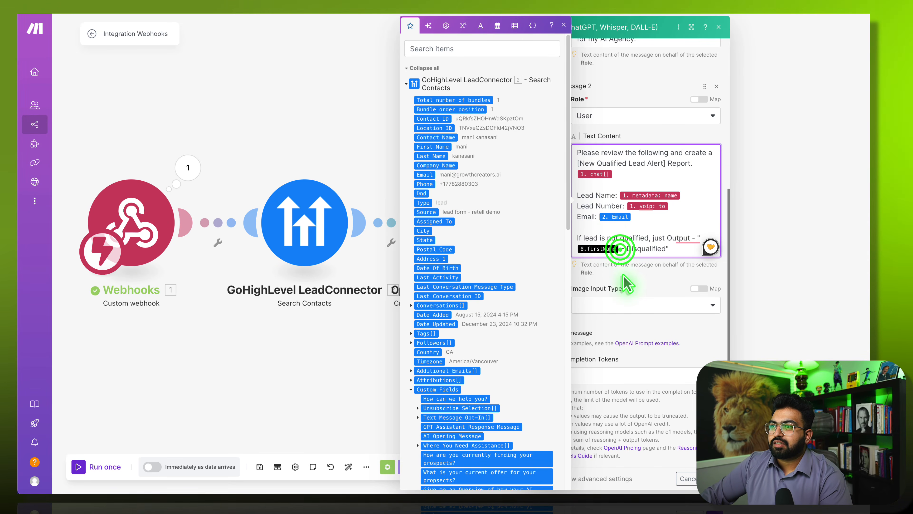
key(BackSpace)
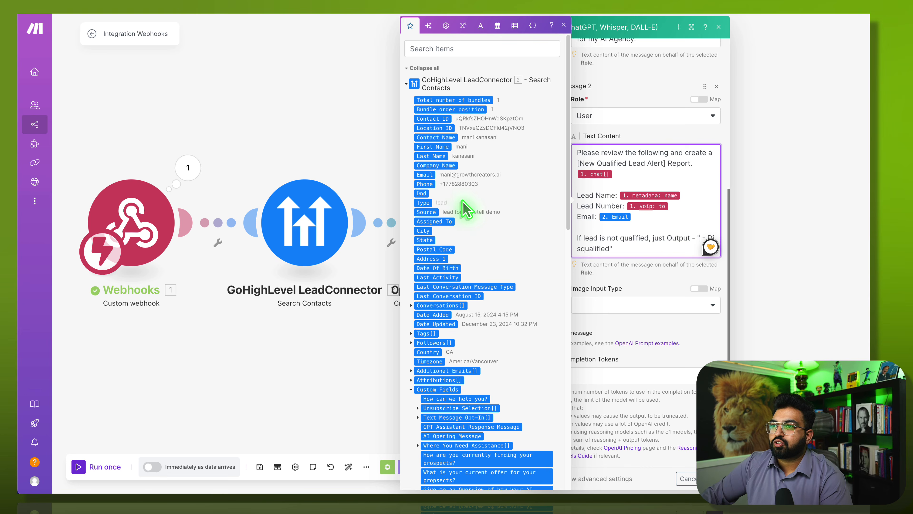
click(433, 147)
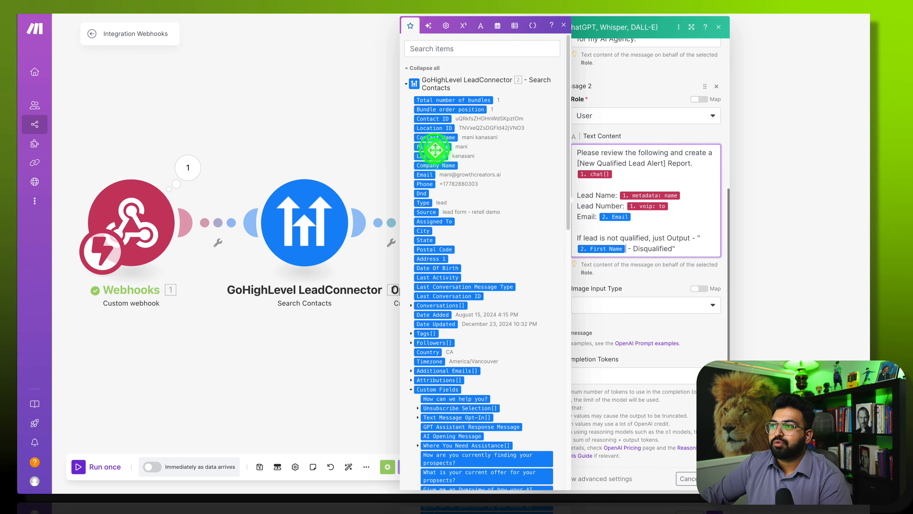
click(683, 350)
scroll(692, 428, up, 5)
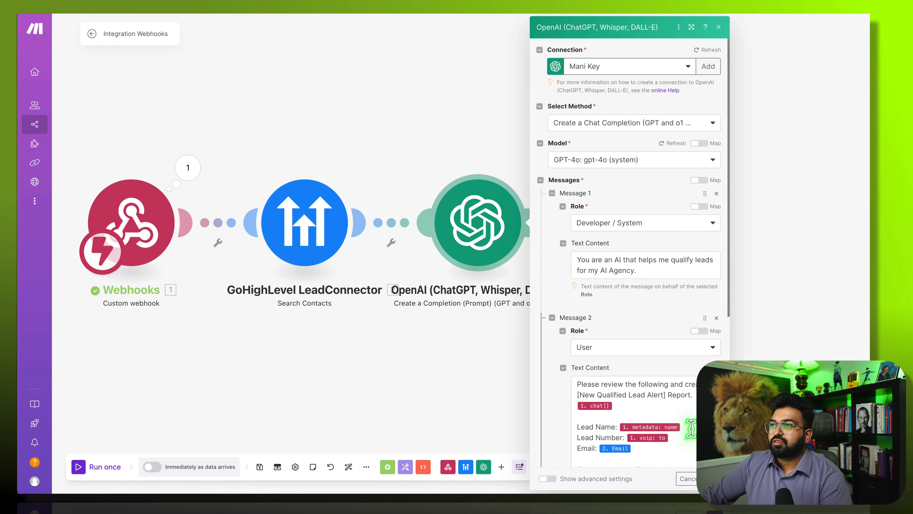
scroll(692, 428, down, 5)
scroll(692, 428, up, 5)
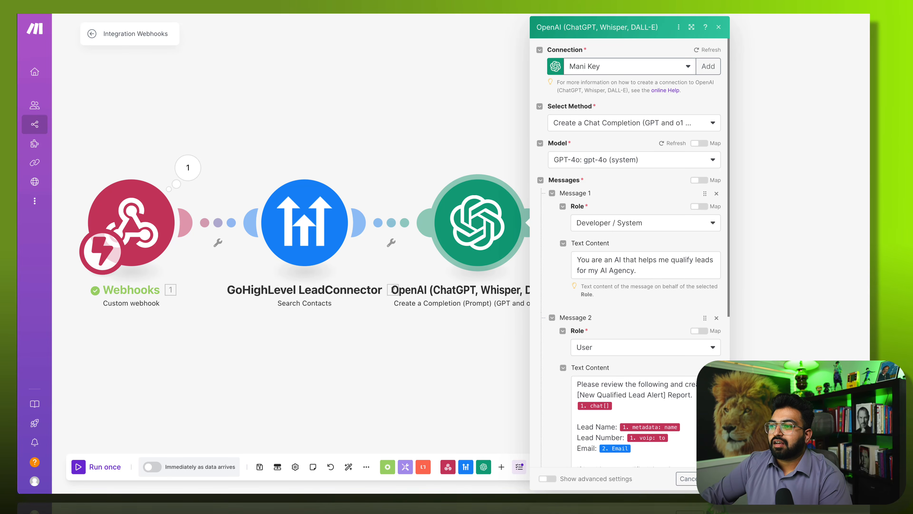
click(527, 238)
right_click(493, 215)
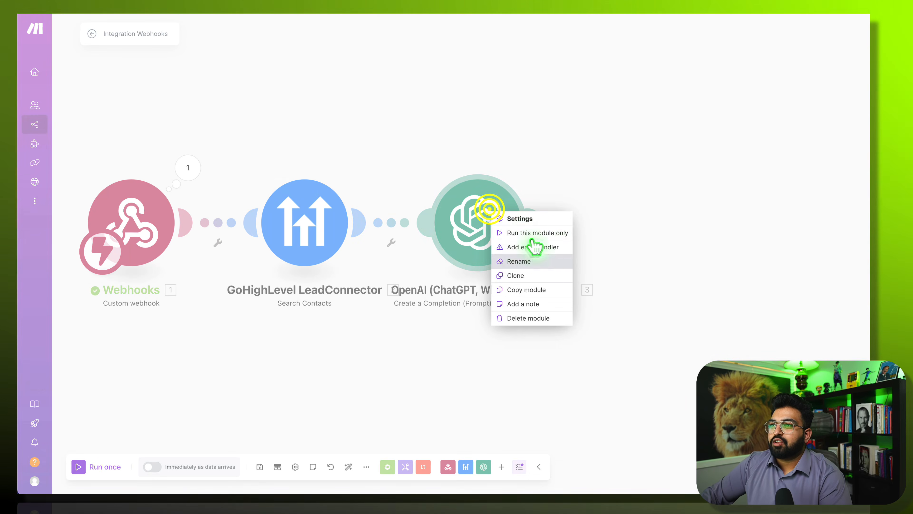
click(528, 235)
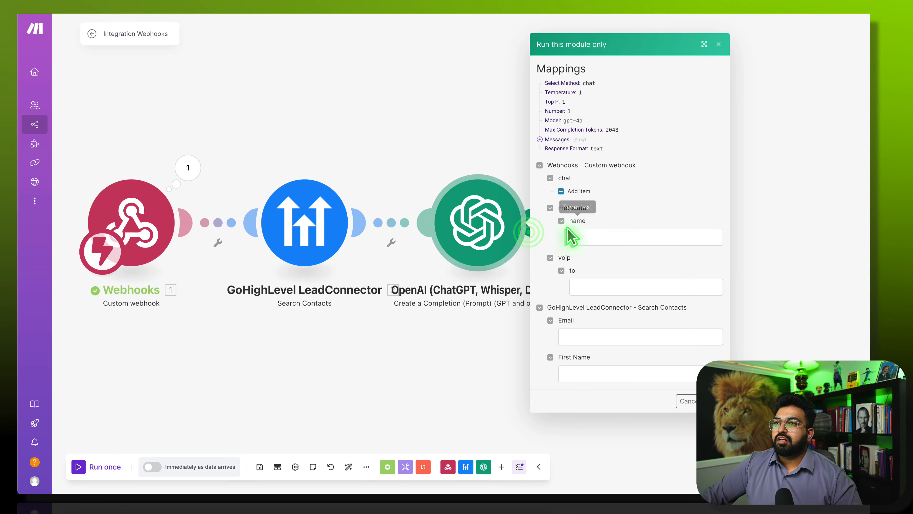
click(462, 139)
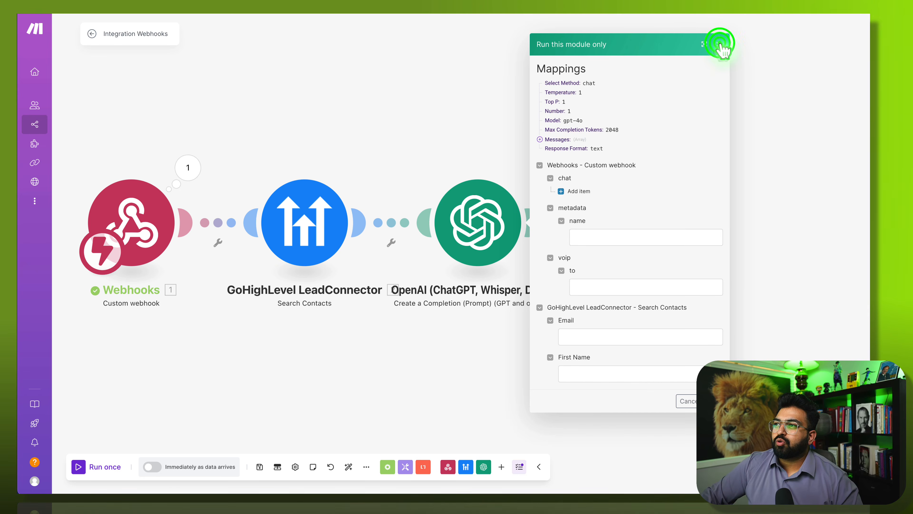
click(721, 45)
drag(571, 96, 506, 101)
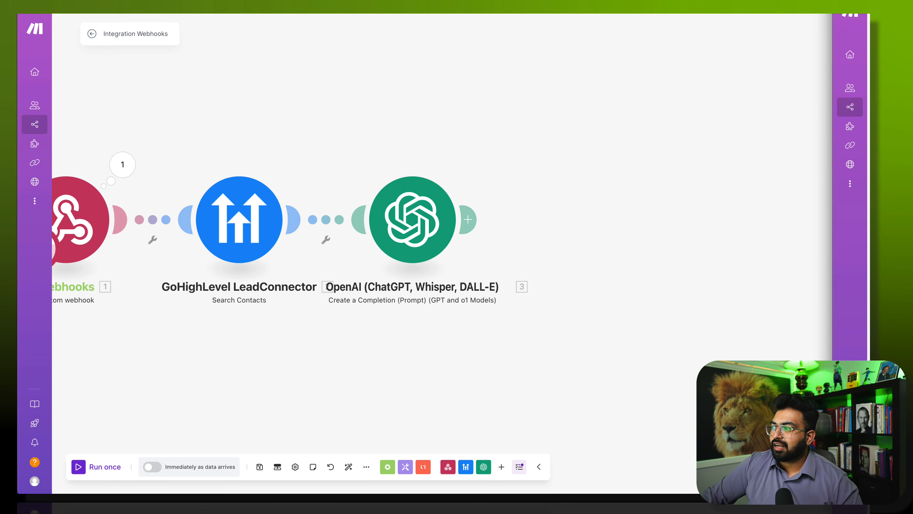
- Add a GoHighLevel Update a Contact step after OpenAI, mapping 2. Contact ID
click(468, 219)
click(692, 168)
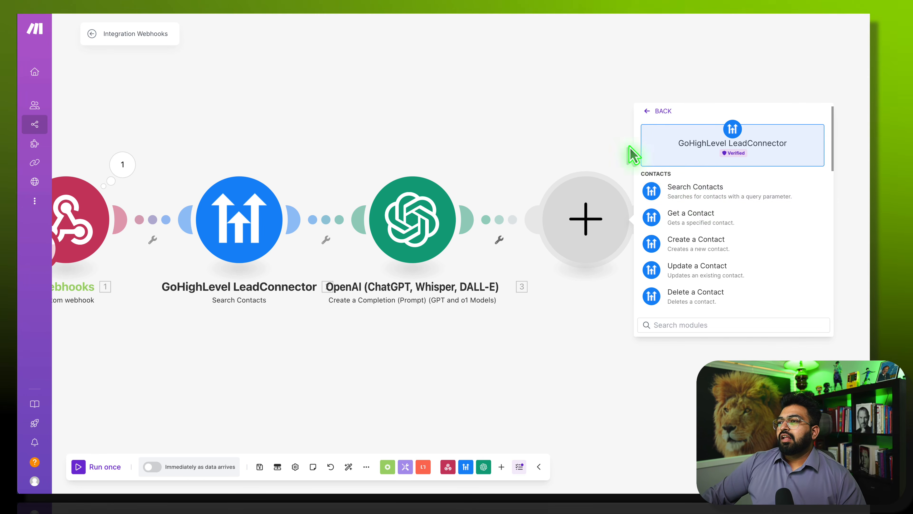
click(731, 273)
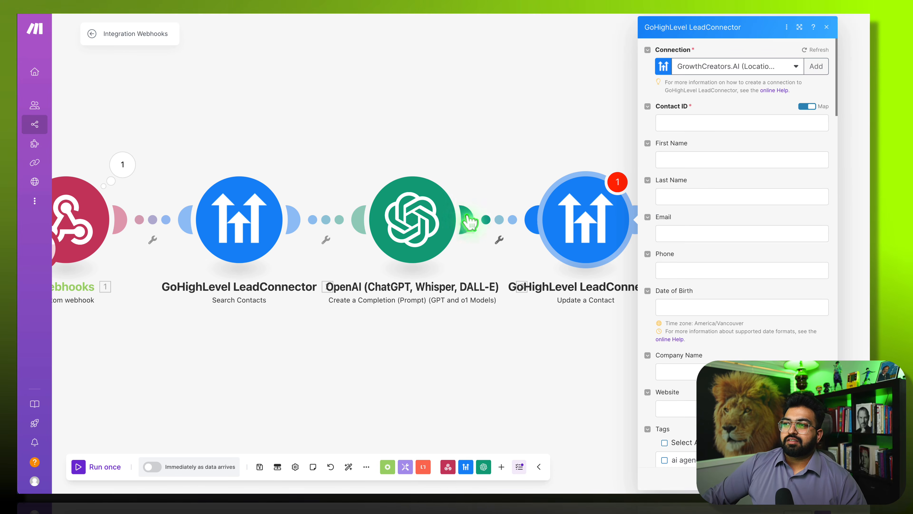
click(705, 122)
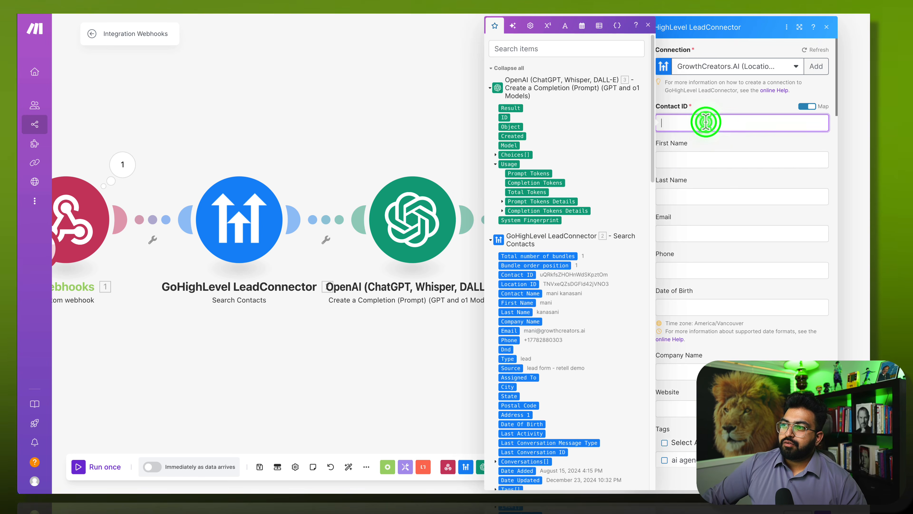
click(527, 277)
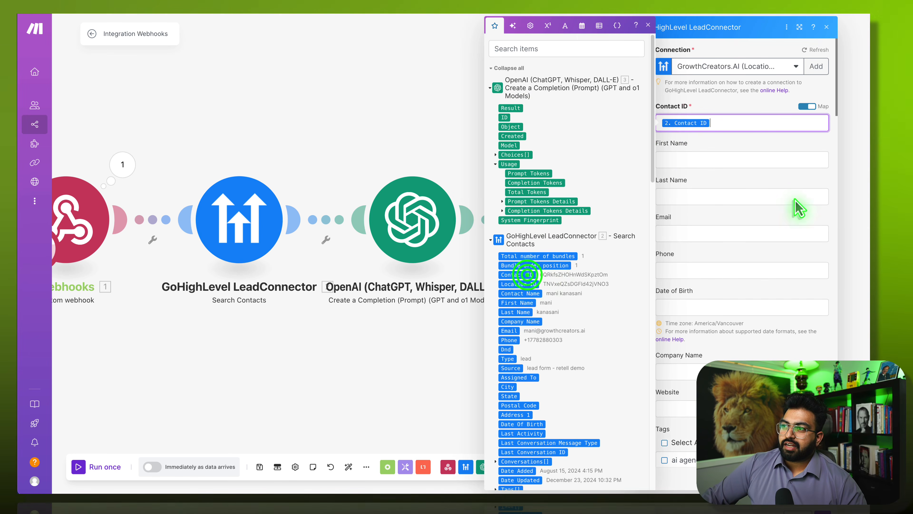
click(835, 190)
- Set Your Message to 'Qualified' and close the Update a Contact settings
scroll(768, 312, down, 5)
scroll(769, 312, down, 10)
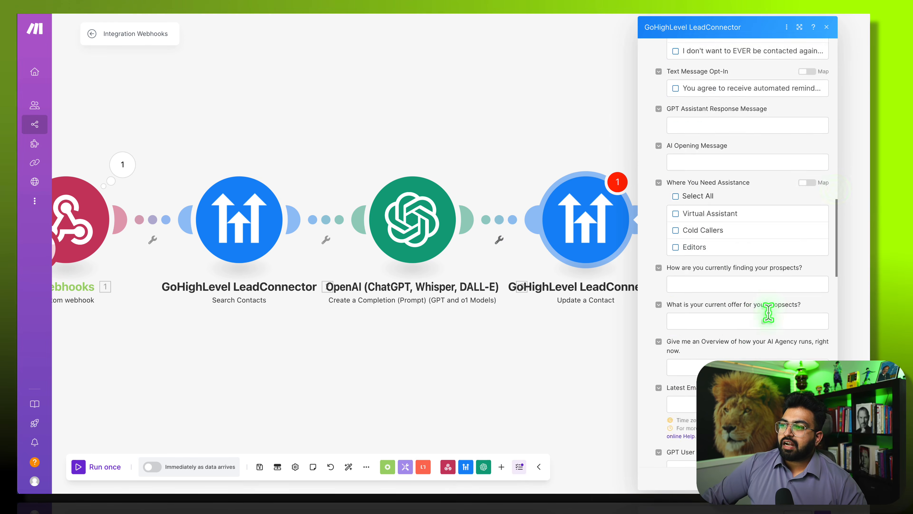
scroll(719, 299, up, 3)
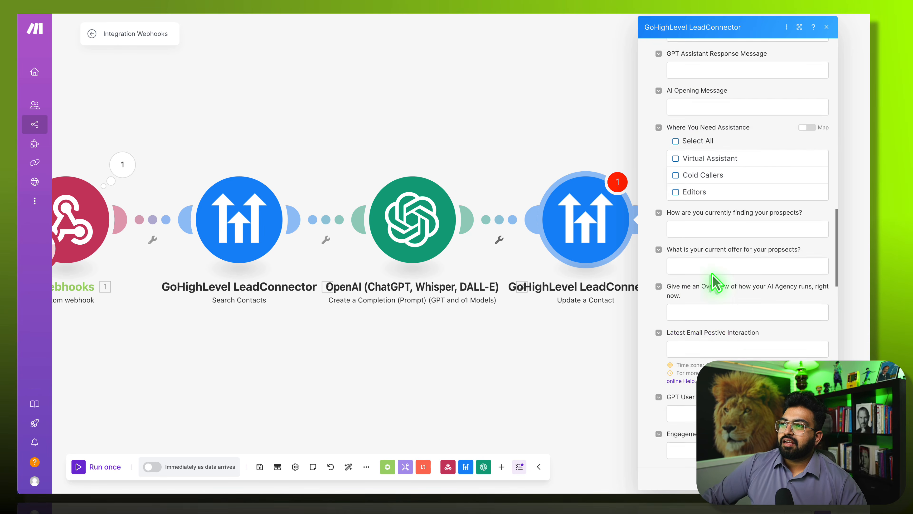
scroll(685, 148, up, 1)
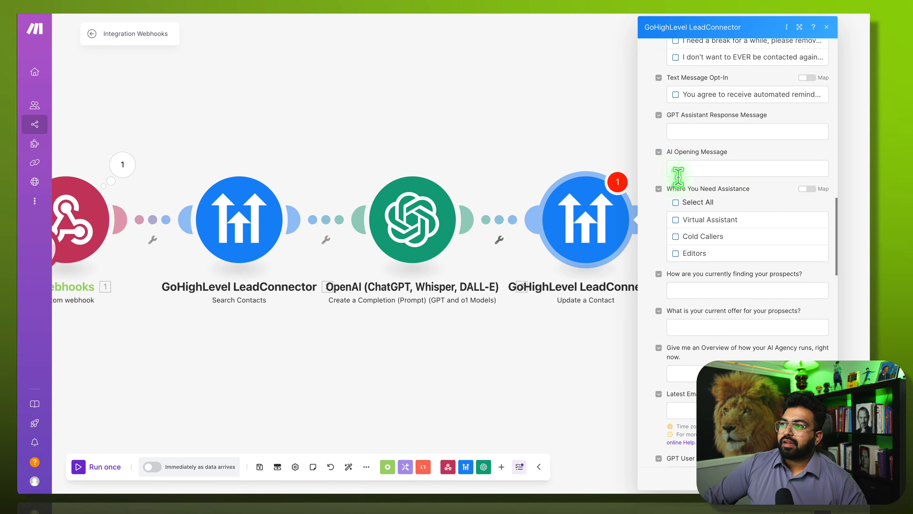
scroll(679, 163, down, 8)
scroll(680, 383, down, 7)
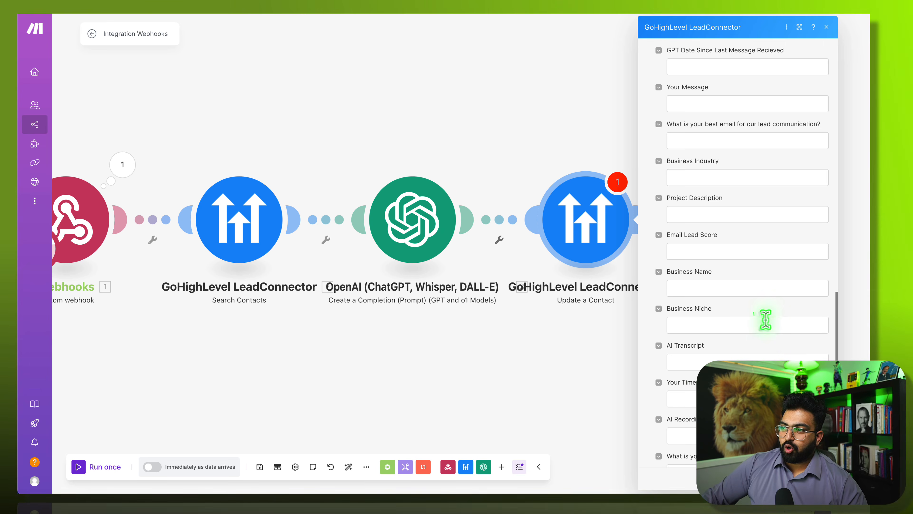
click(693, 363)
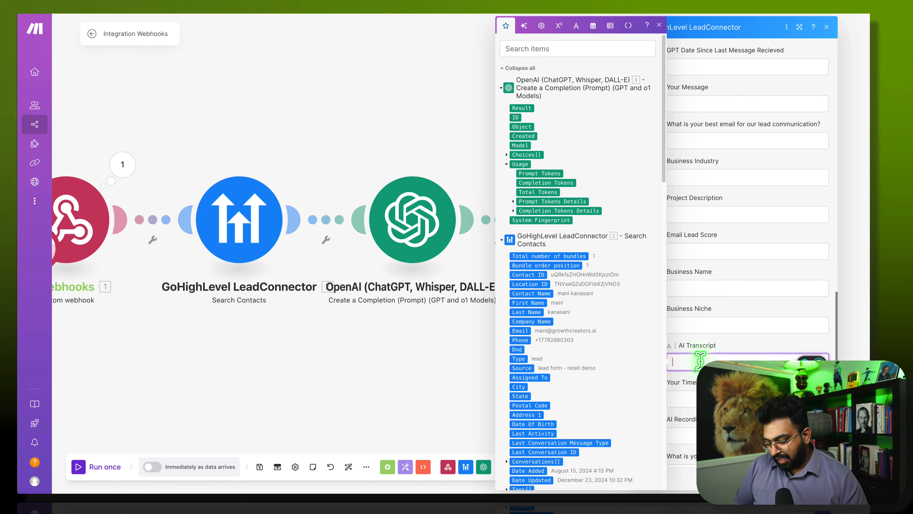
scroll(730, 158, up, 1)
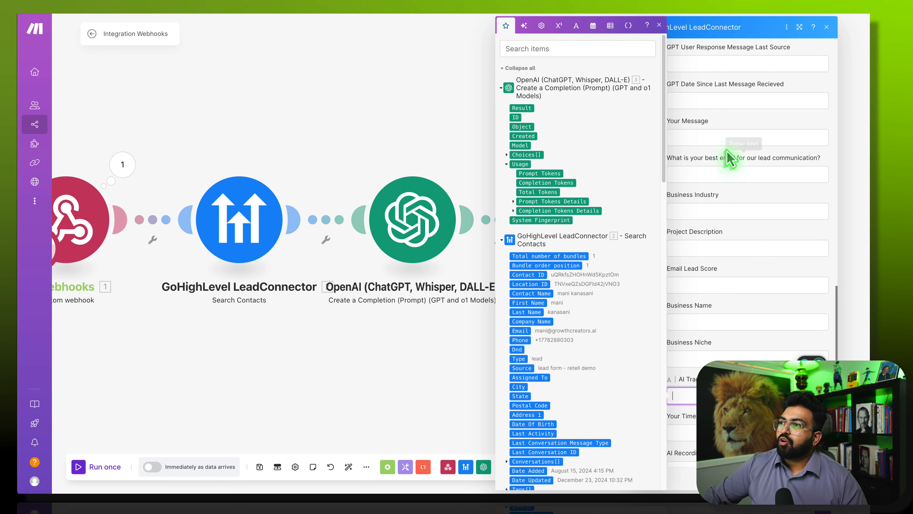
text(Q)
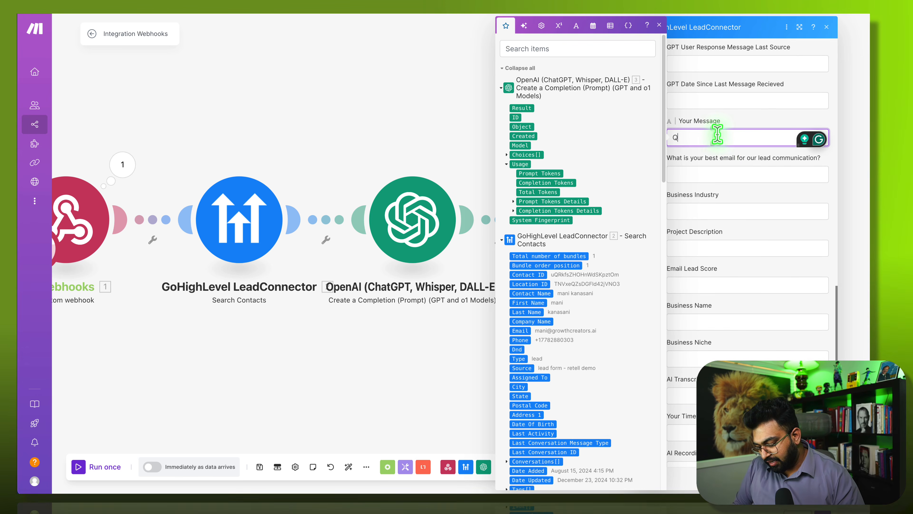
text(ualifi)
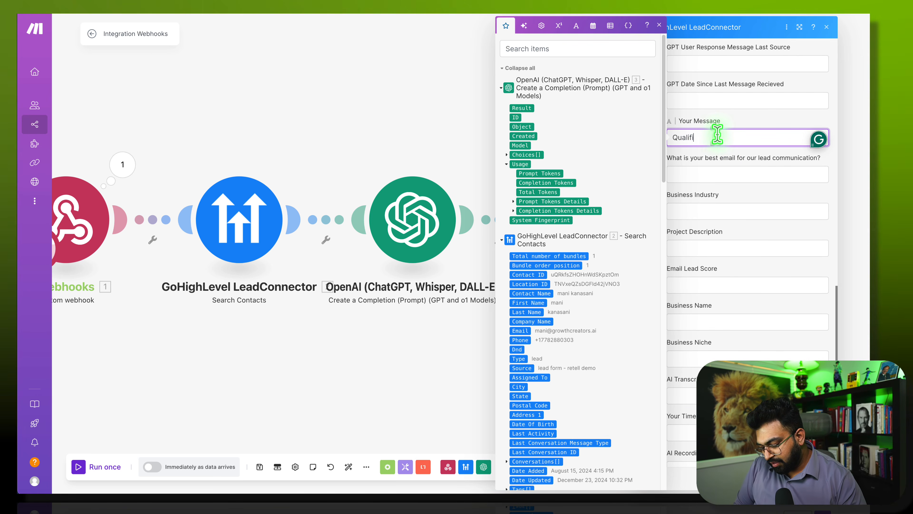
text(ed)
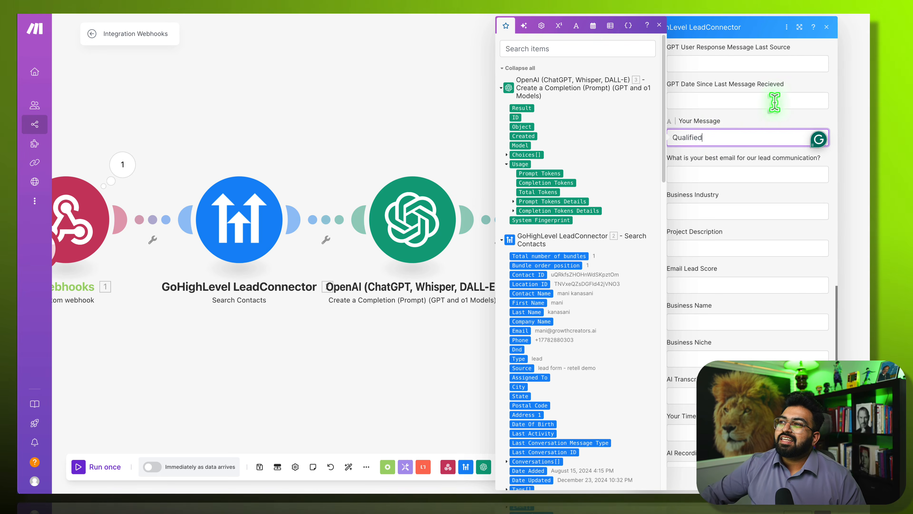
click(771, 123)
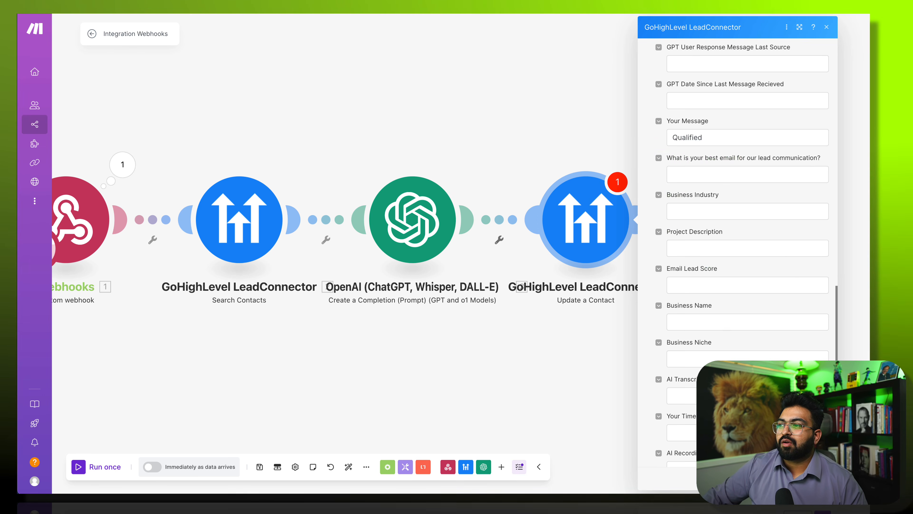
key(Escape)
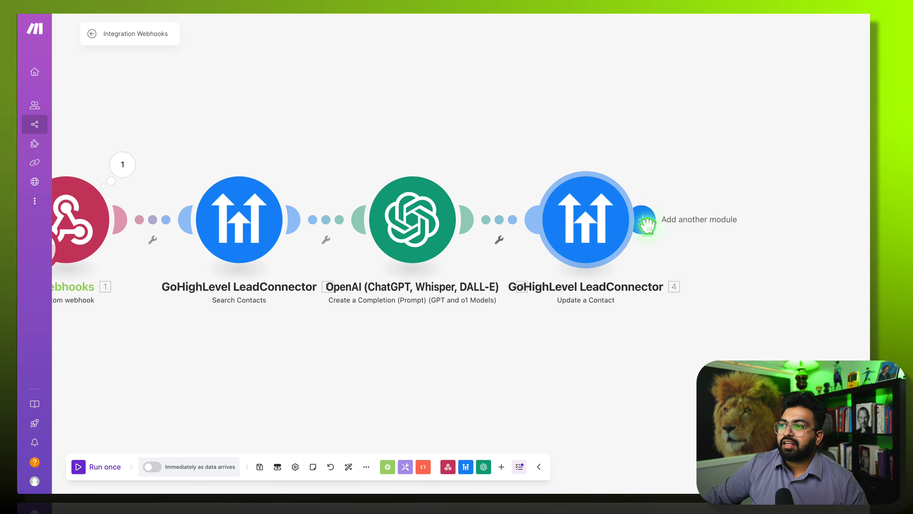
- Add a GoHighLevel LeadConnector Add a Note step after Update a Contact
click(642, 218)
click(541, 162)
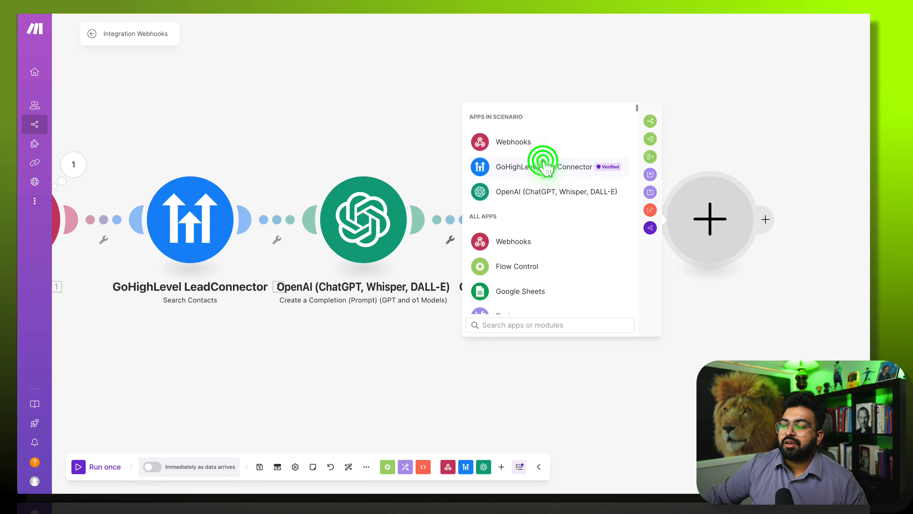
scroll(518, 274, down, 7)
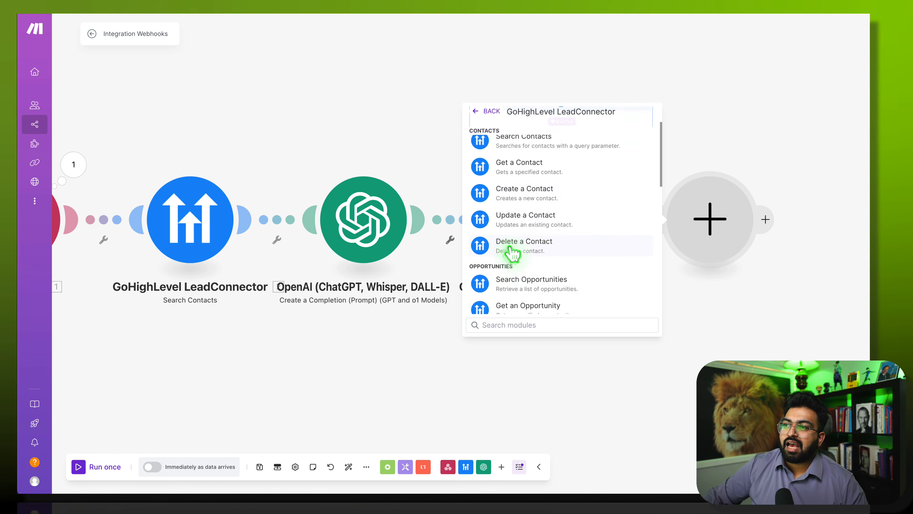
scroll(528, 302, down, 4)
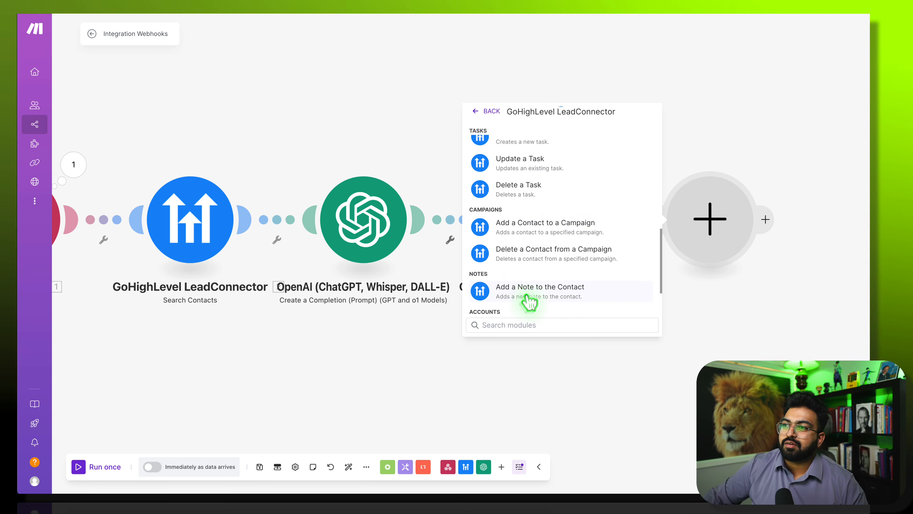
scroll(526, 232, up, 2)
scroll(527, 252, down, 3)
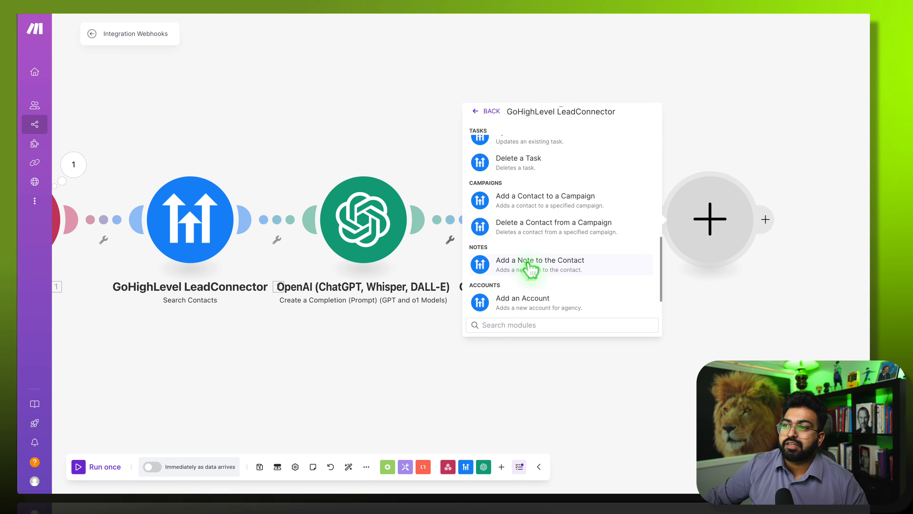
click(528, 267)
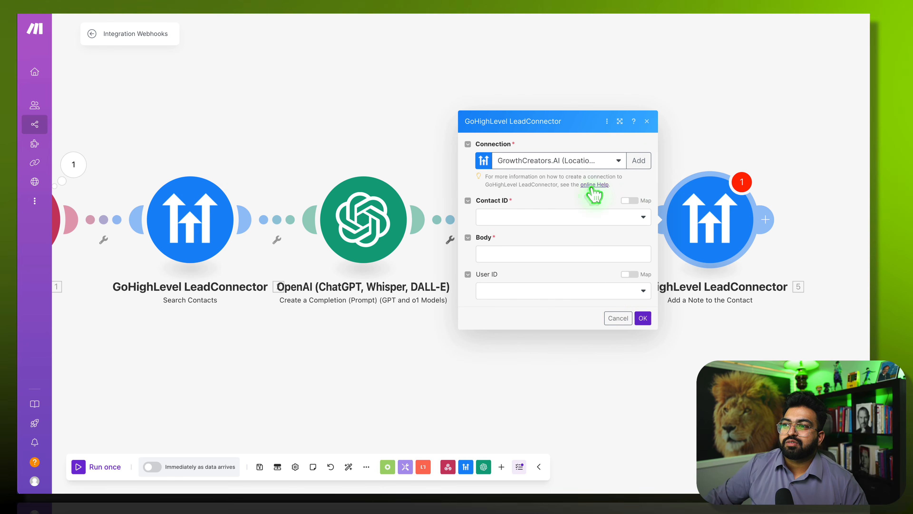
- Map Contact ID to 4. Contact ID and Body to 3. Result, then confirm the note step
click(575, 216)
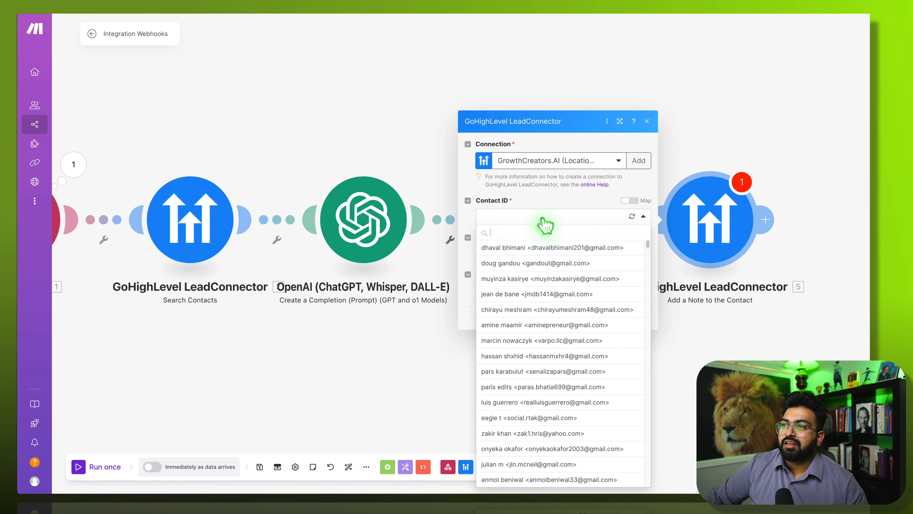
click(636, 201)
click(545, 216)
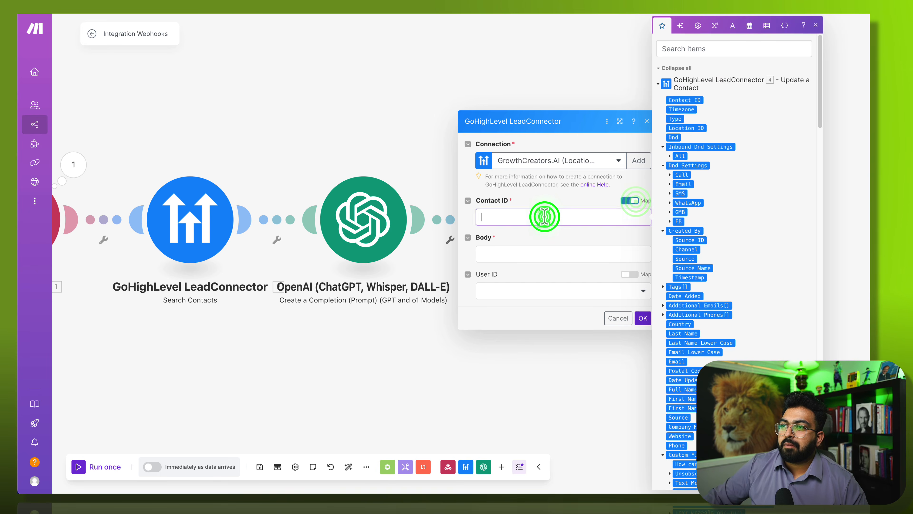
click(701, 101)
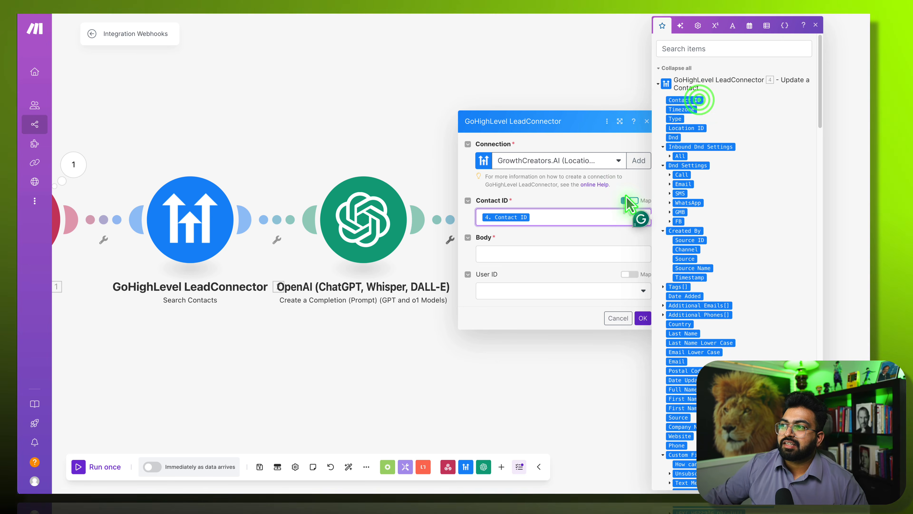
click(524, 255)
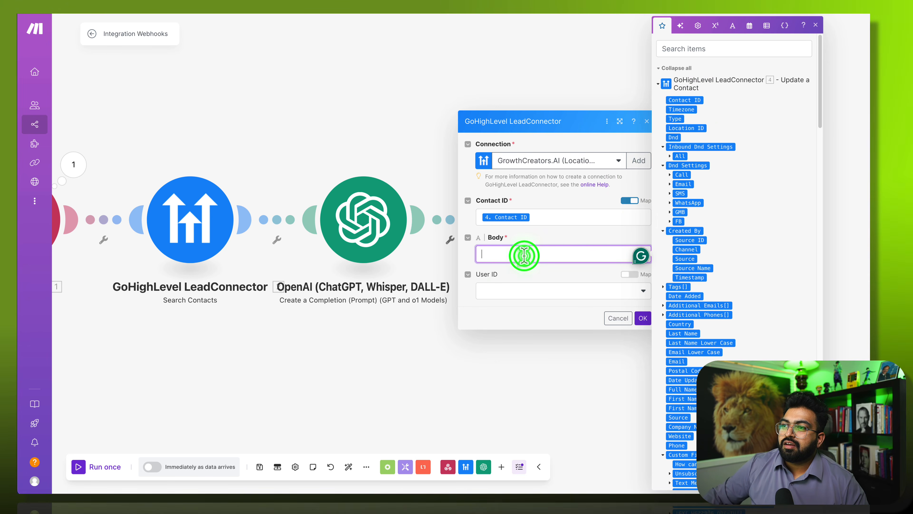
scroll(732, 309, down, 15)
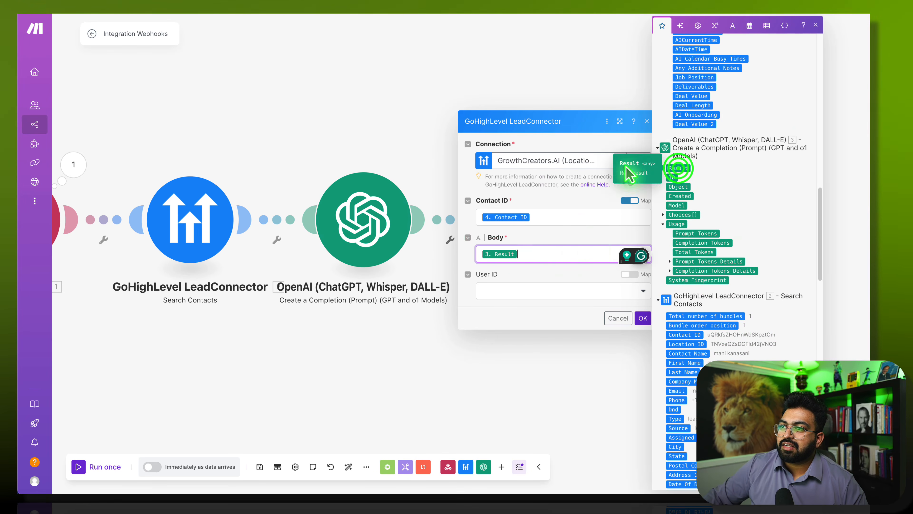
click(547, 286)
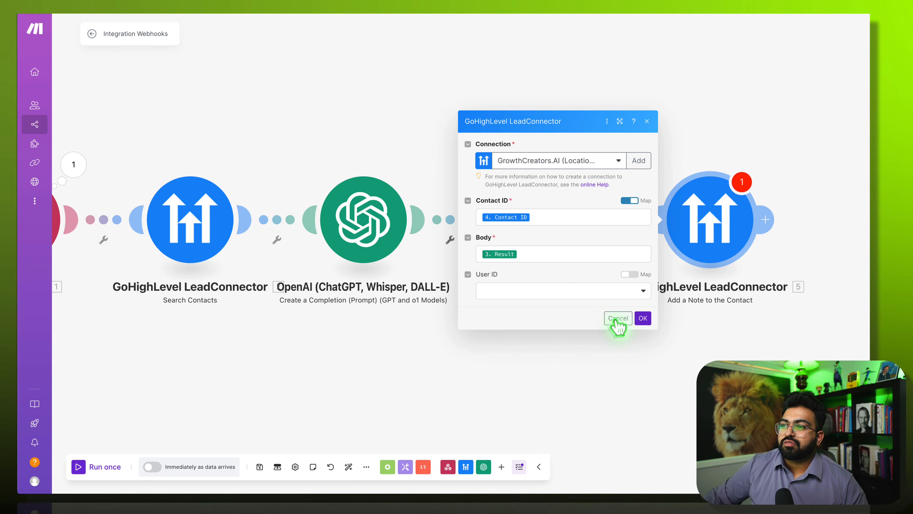
click(644, 318)
drag(743, 339, 581, 354)
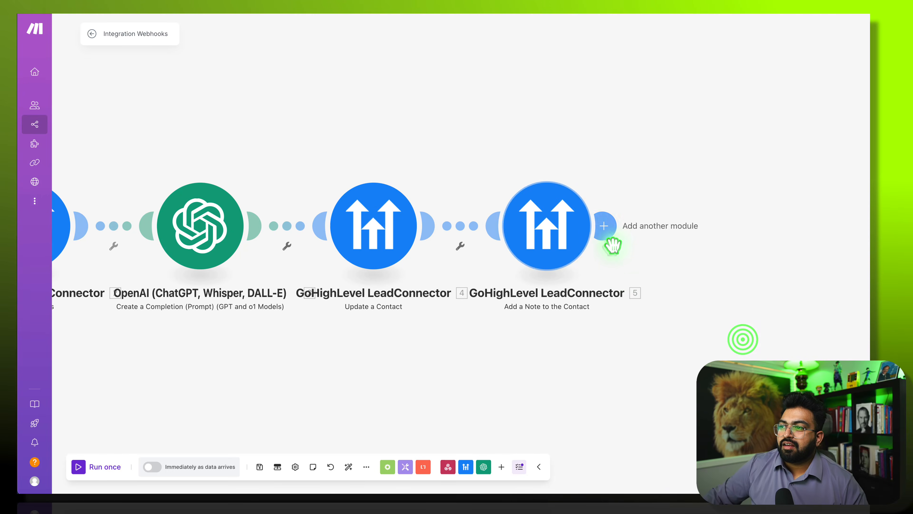
- Add a Slack Create a Message step after the note step
click(610, 235)
scroll(590, 266, down, 3)
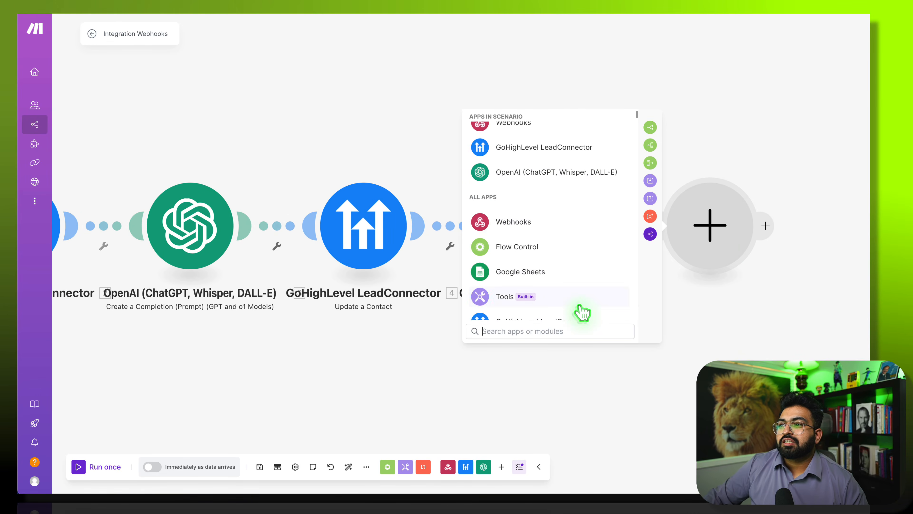
text(s)
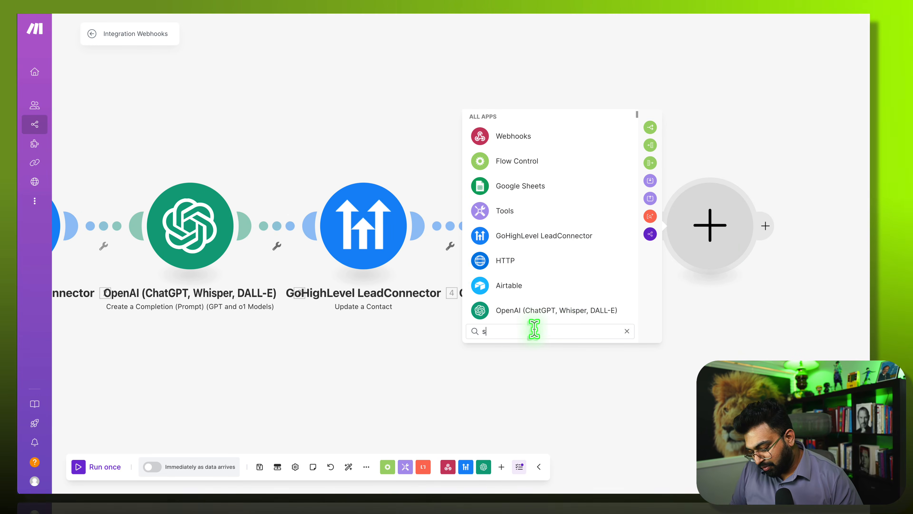
text(lack)
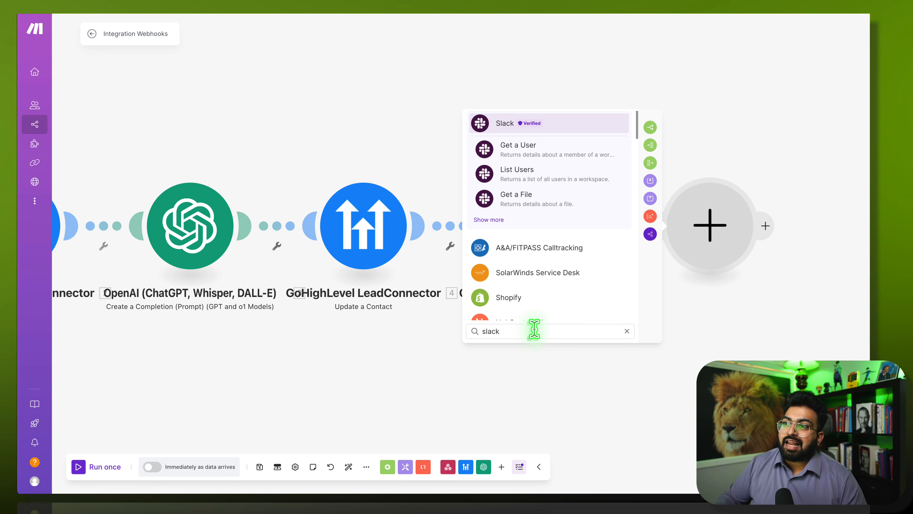
click(535, 120)
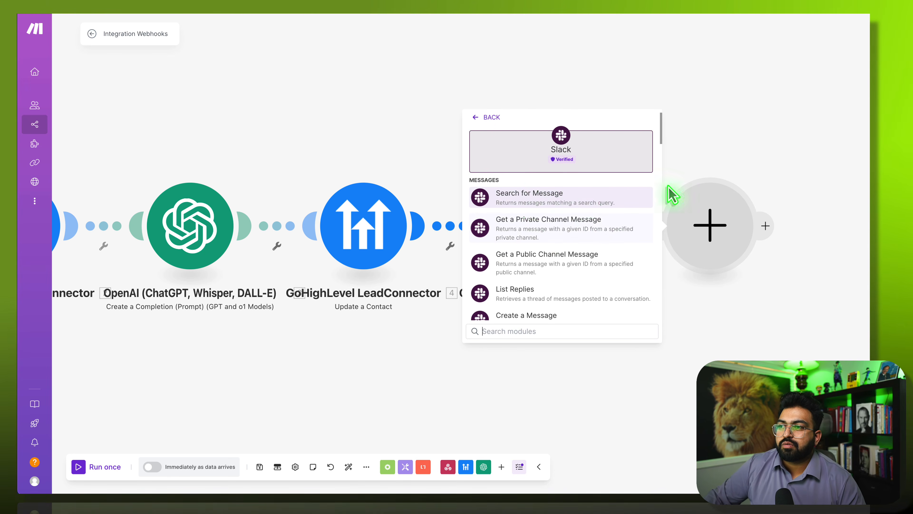
scroll(531, 273, down, 1)
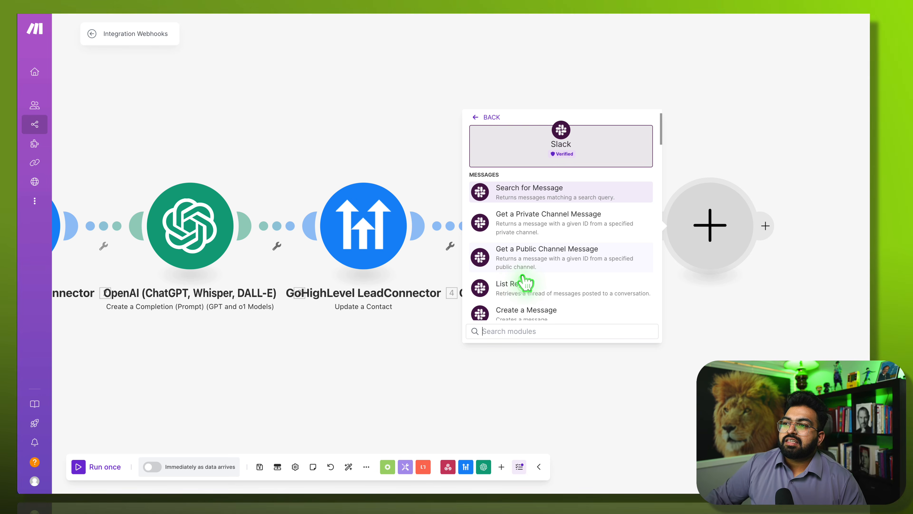
scroll(525, 285, down, 1)
click(524, 297)
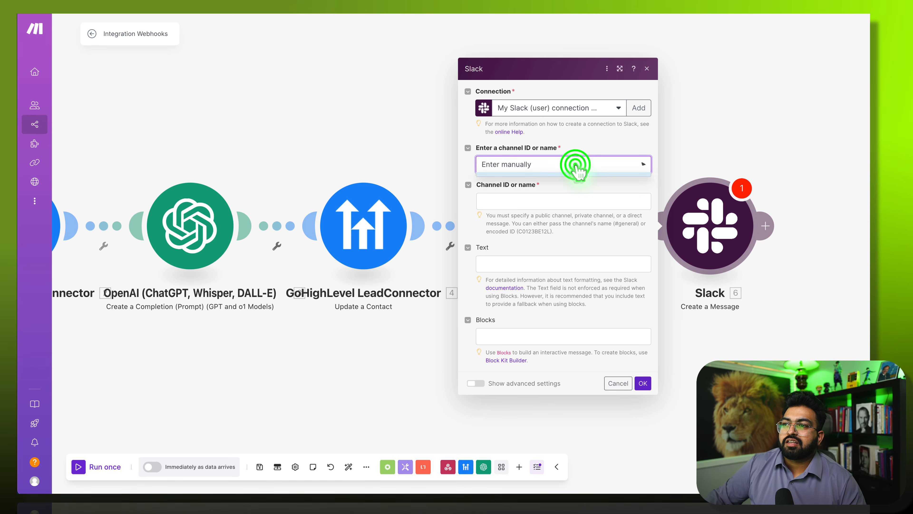
- Post the message to public channel general with 3. Result as its Text
click(544, 196)
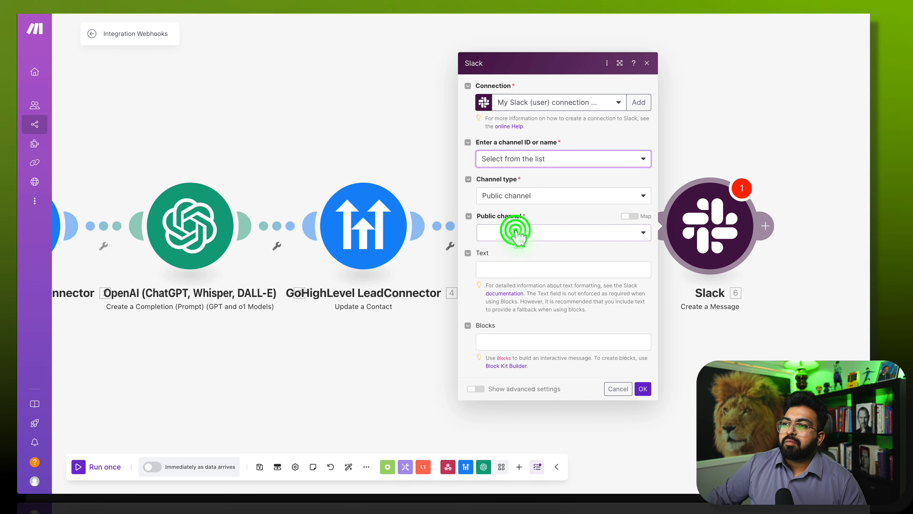
click(515, 231)
click(511, 263)
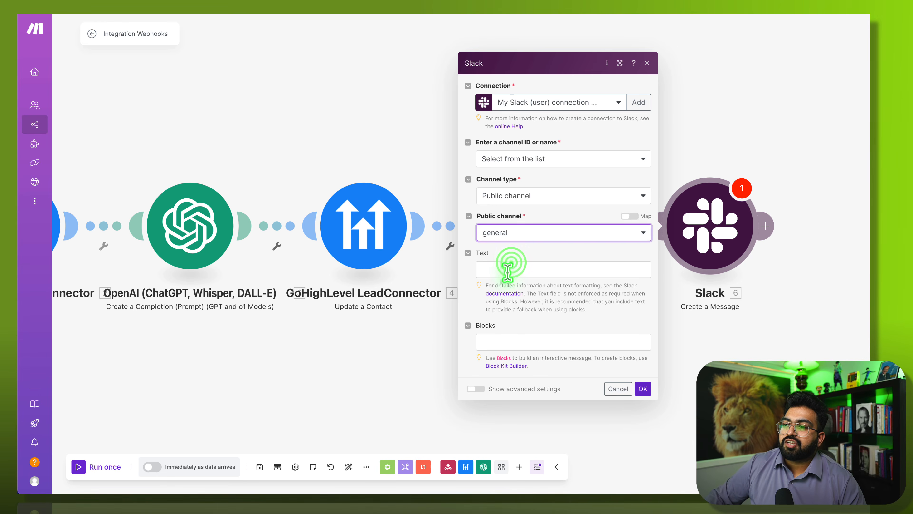
click(507, 270)
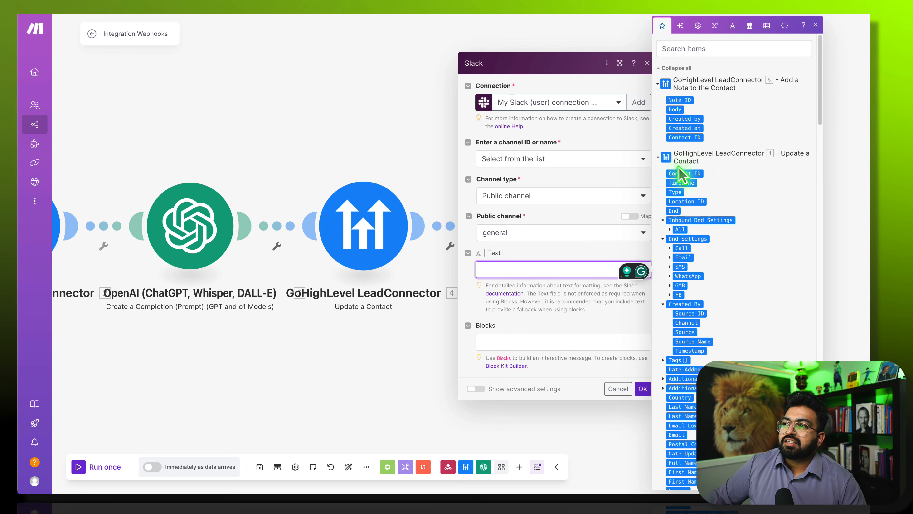
scroll(683, 180, down, 20)
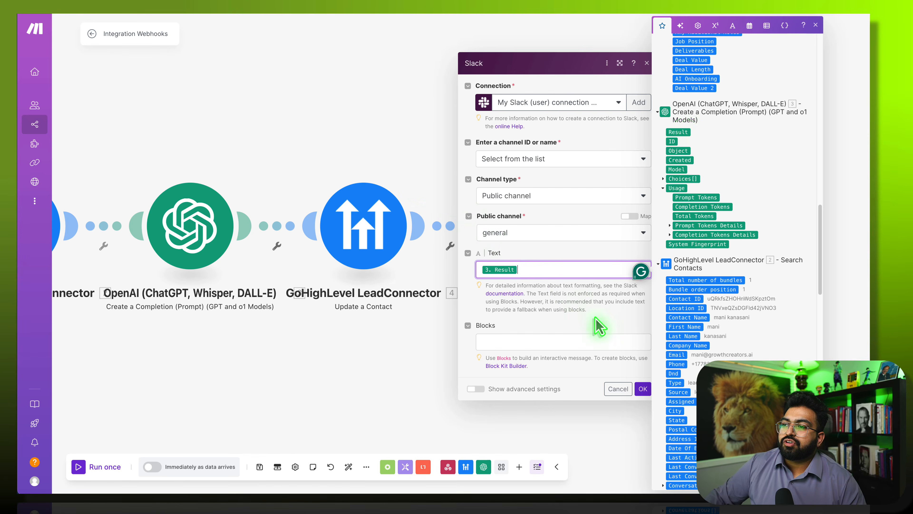
click(614, 329)
click(644, 388)
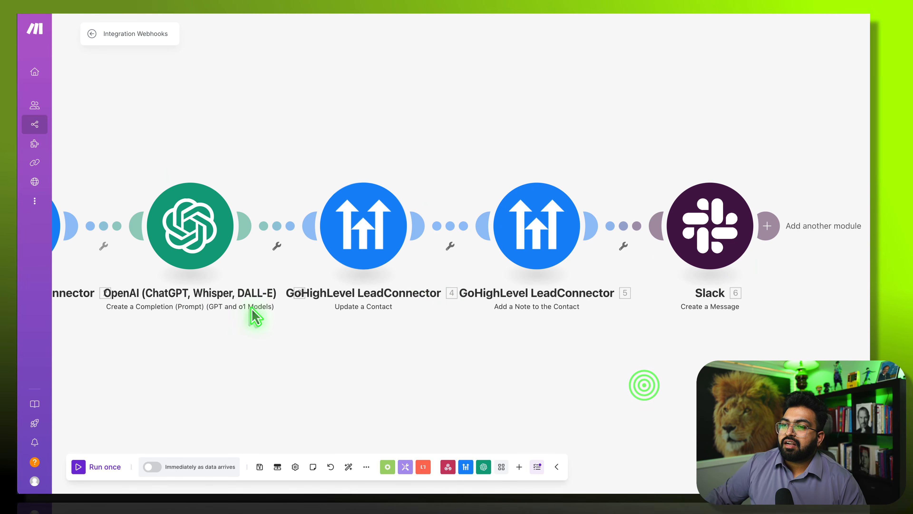
drag(256, 355, 359, 359)
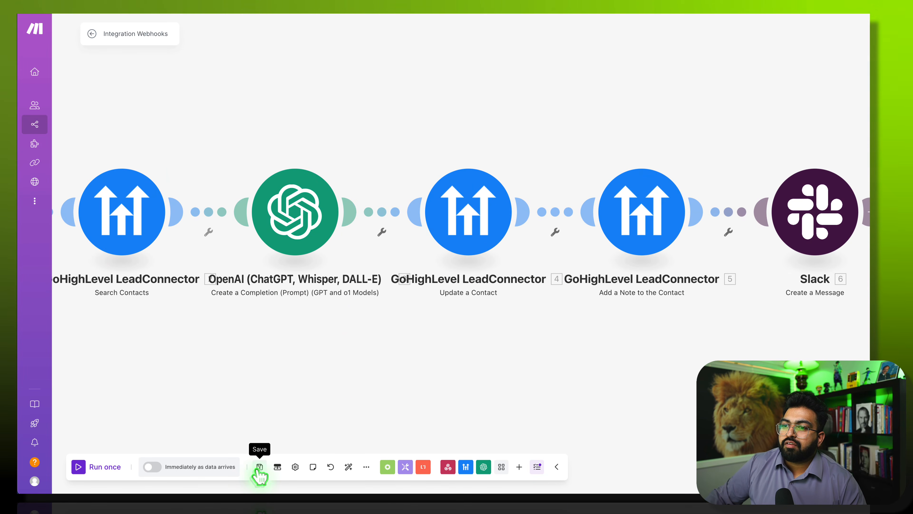
- Save and auto-align the lead scenario, scheduling it to run immediately as data arrives
click(260, 467)
click(348, 467)
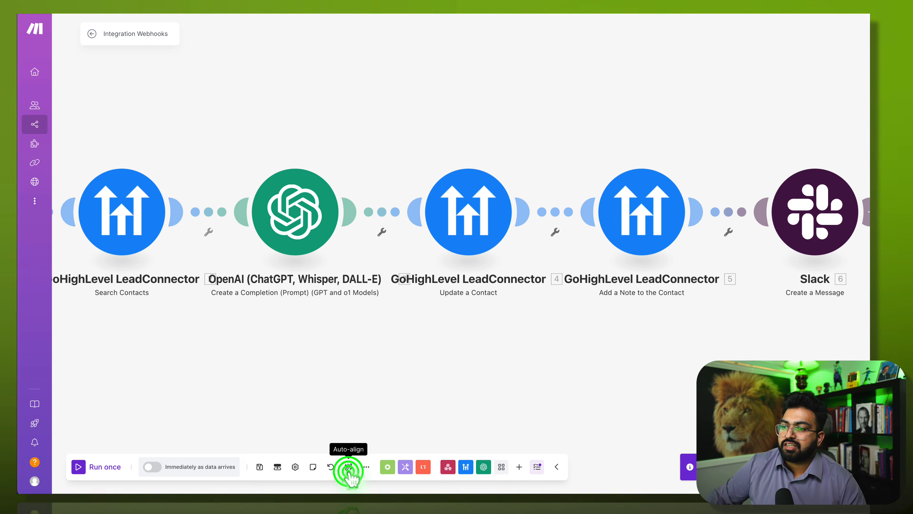
click(158, 465)
click(309, 293)
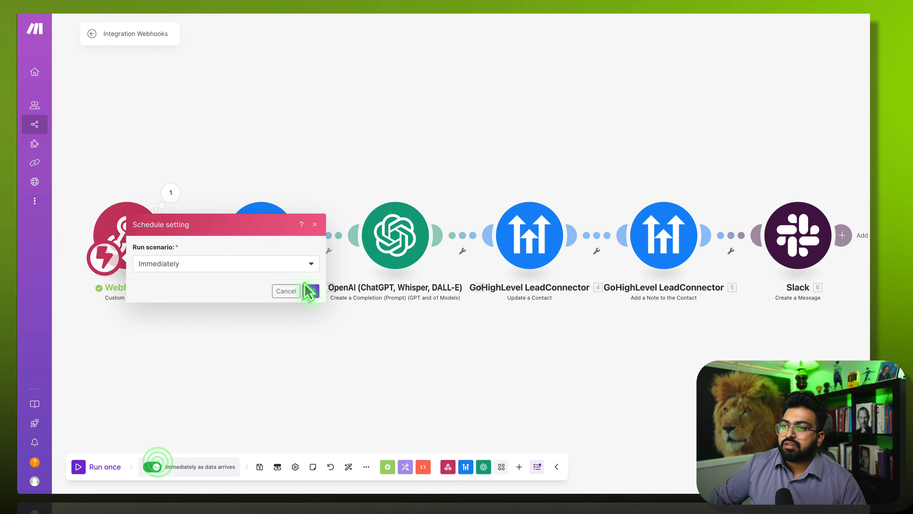
- Start the GHL - Millis scenario waiting for data with Run once
click(79, 468)
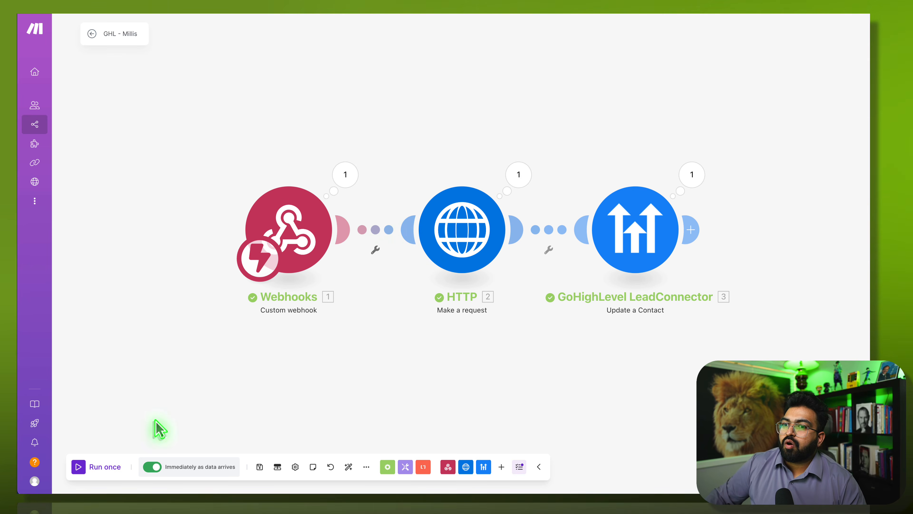
click(88, 467)
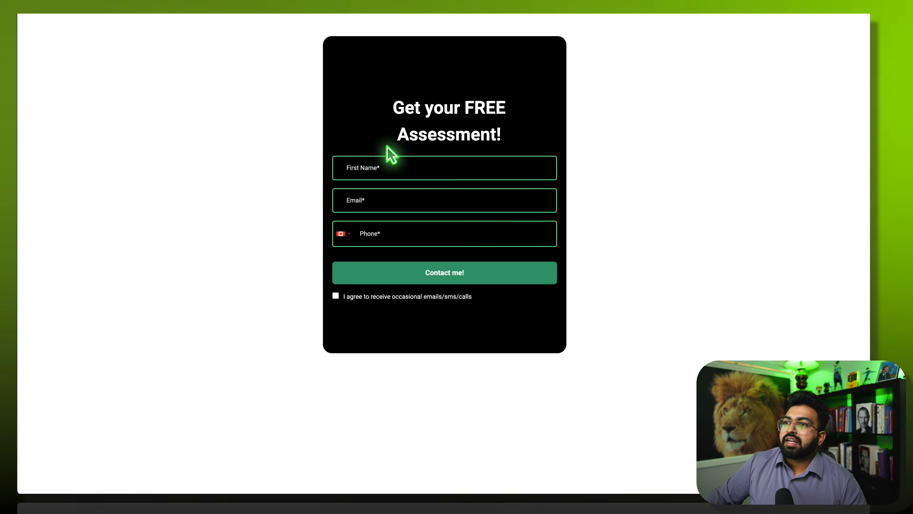
click(389, 169)
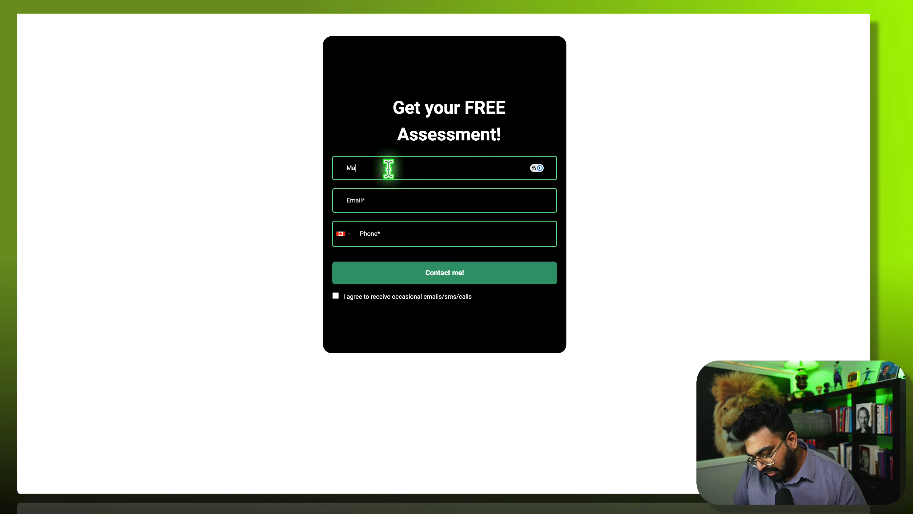
- Tick the consent checkbox and submit the assessment form with Contact me!
click(337, 296)
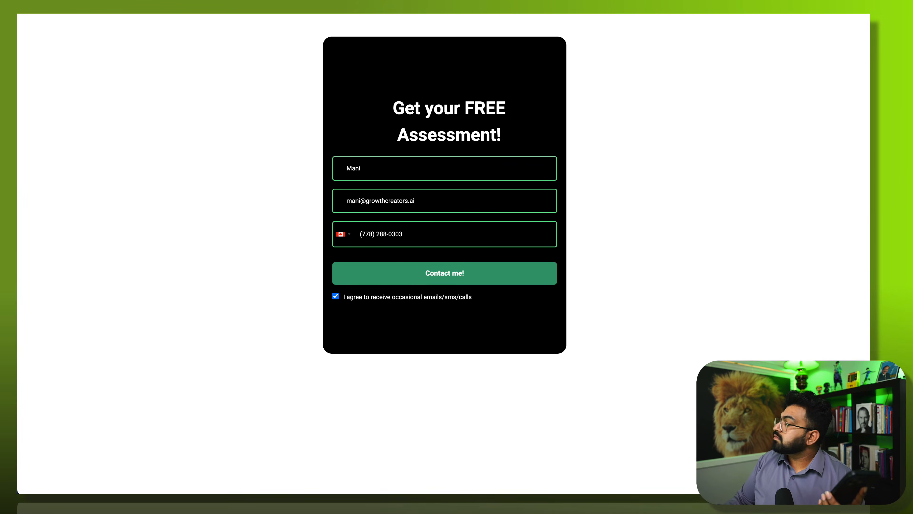
click(528, 277)
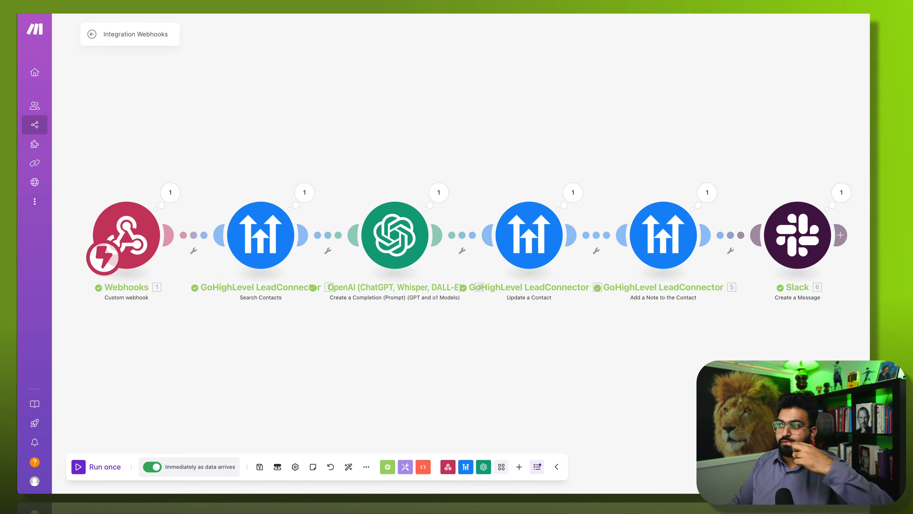
- Inspect the run bundles of the OpenAI, Search Contacts and webhook steps, including the chat array
click(440, 194)
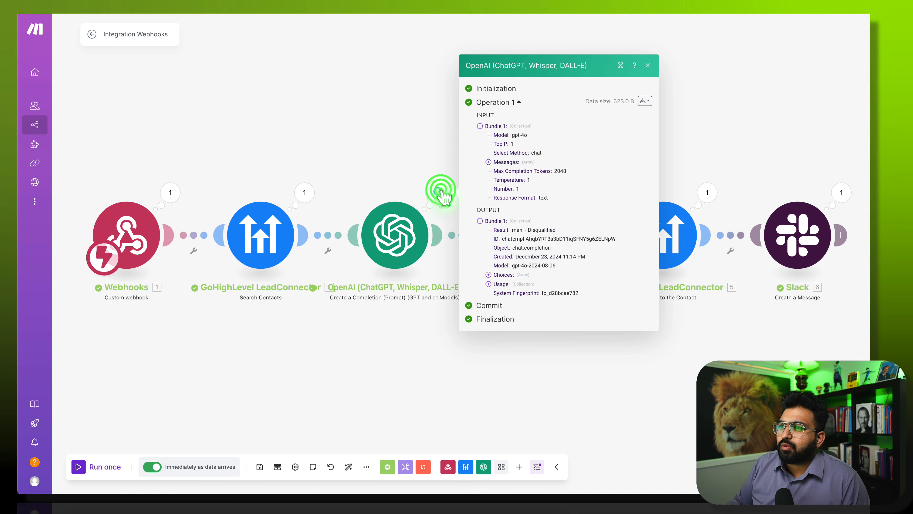
click(420, 129)
click(399, 258)
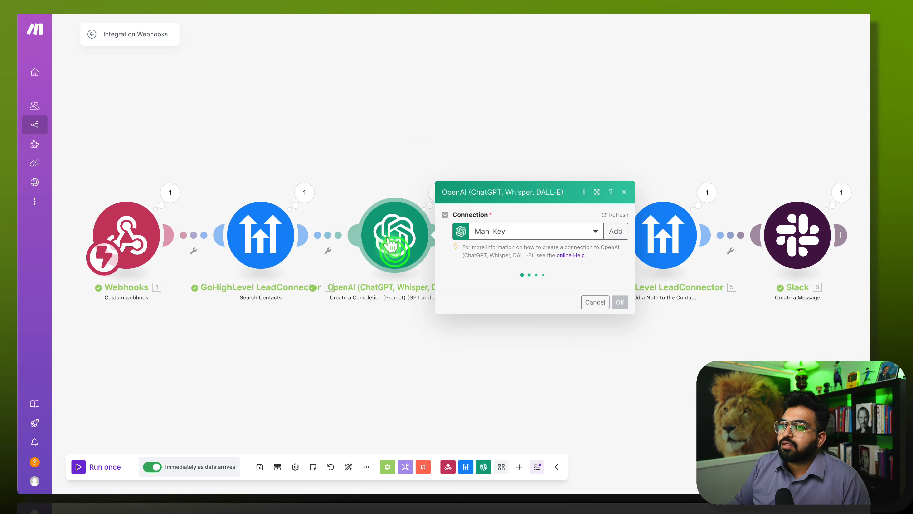
click(304, 187)
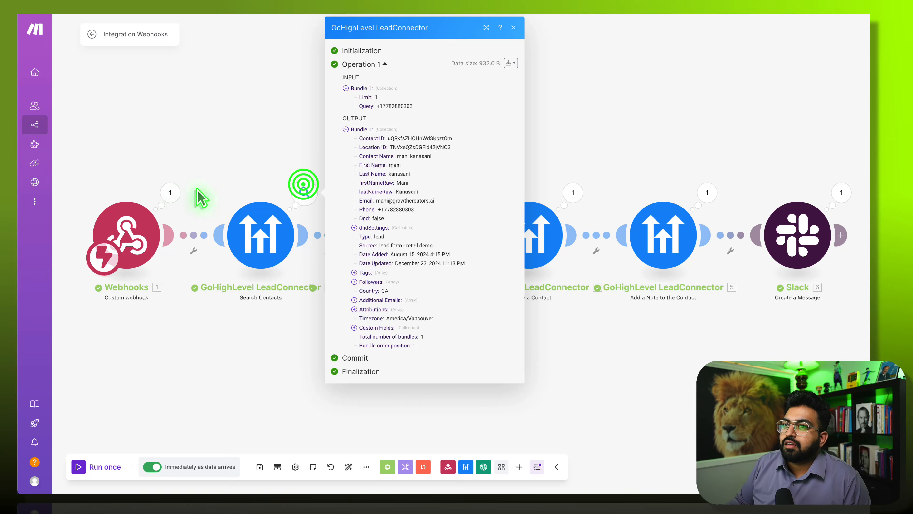
click(172, 195)
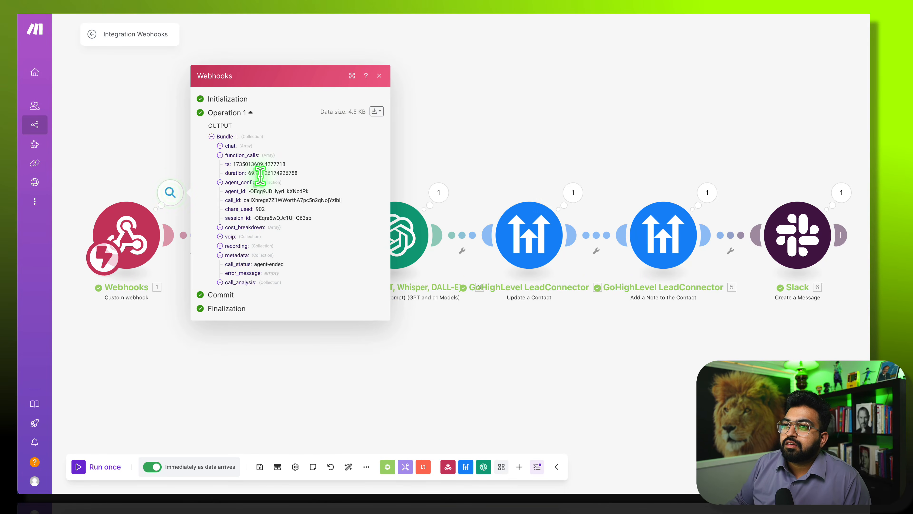
click(220, 145)
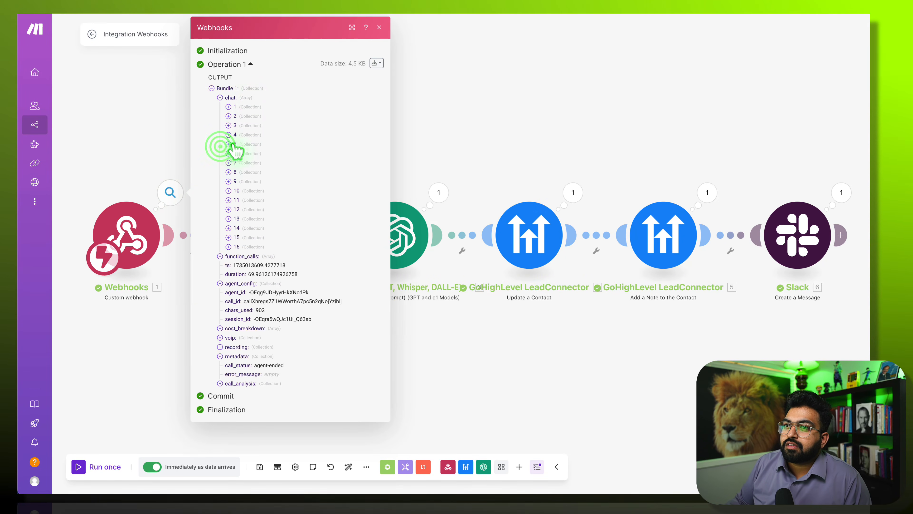
click(475, 85)
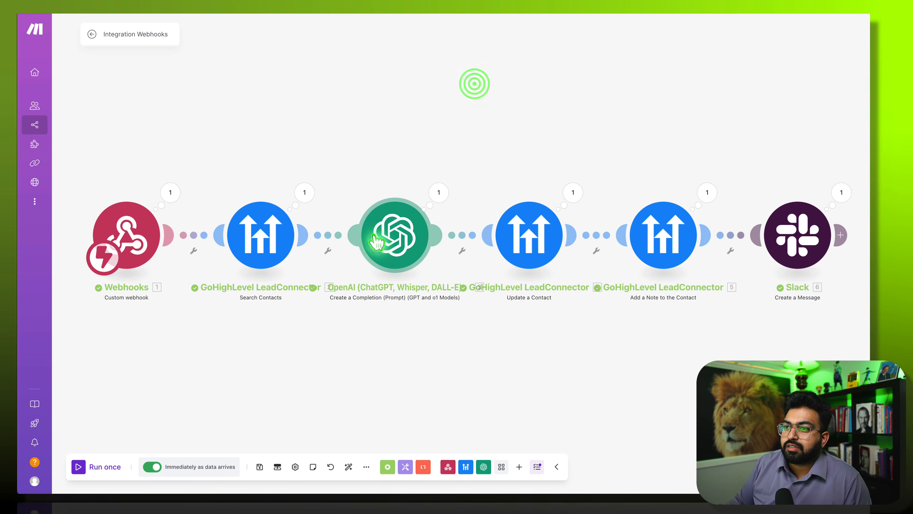
click(437, 194)
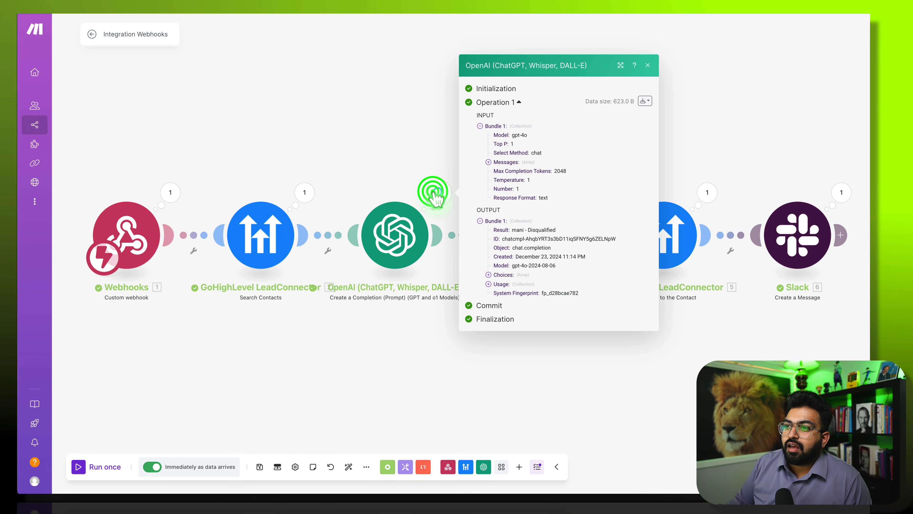
click(385, 166)
click(310, 188)
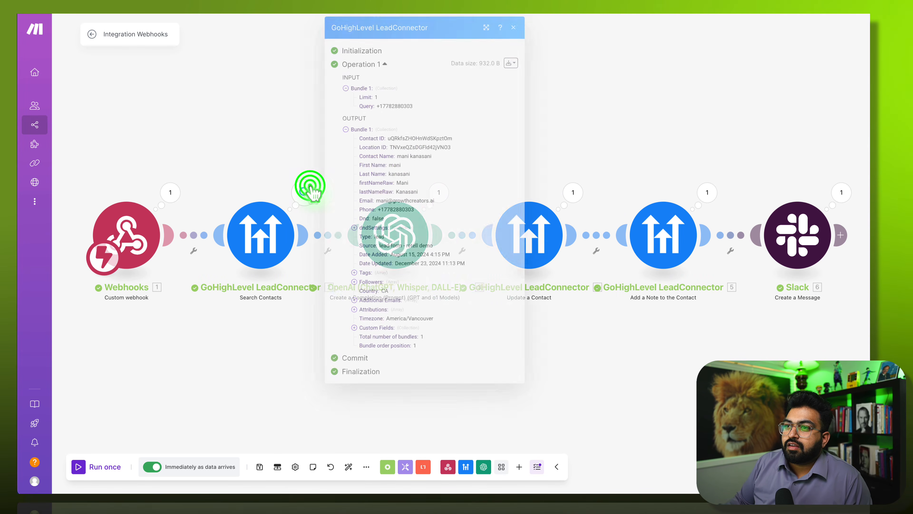
click(583, 103)
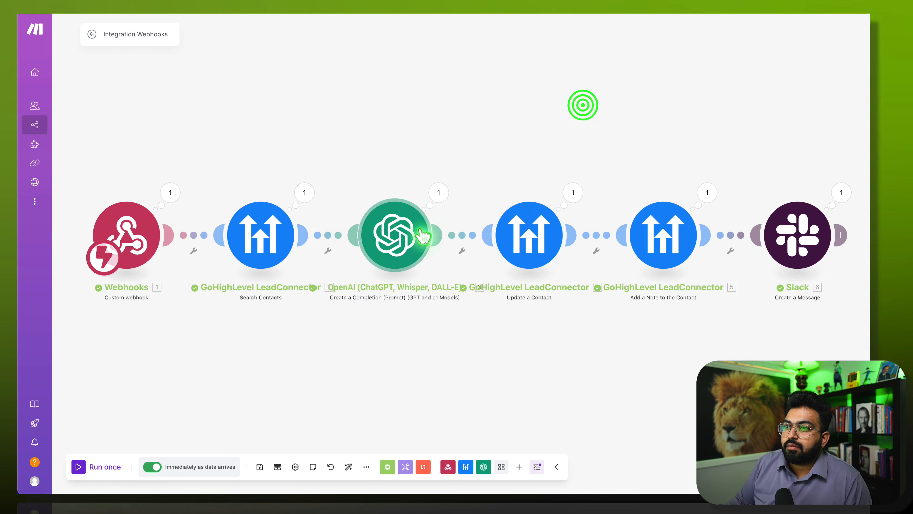
- Review the OpenAI settings and expand both prompt messages in its run input
click(395, 236)
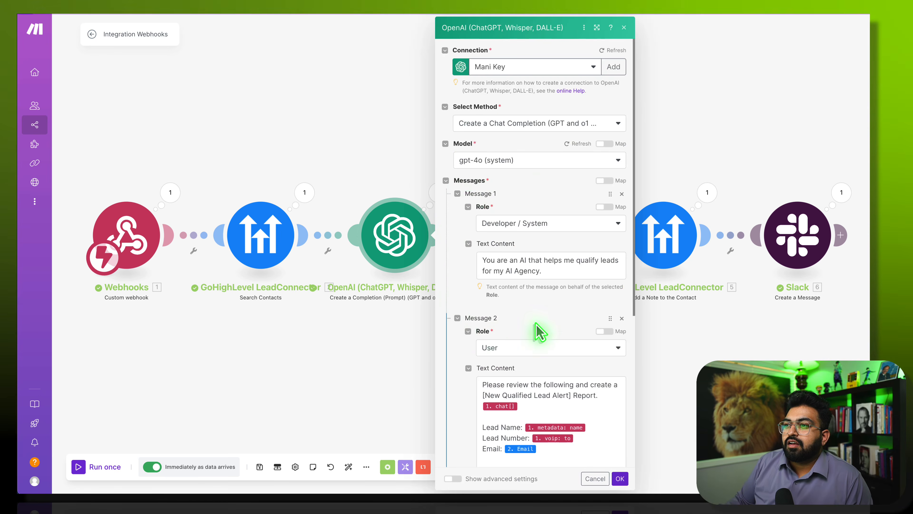
scroll(519, 387, down, 4)
click(354, 21)
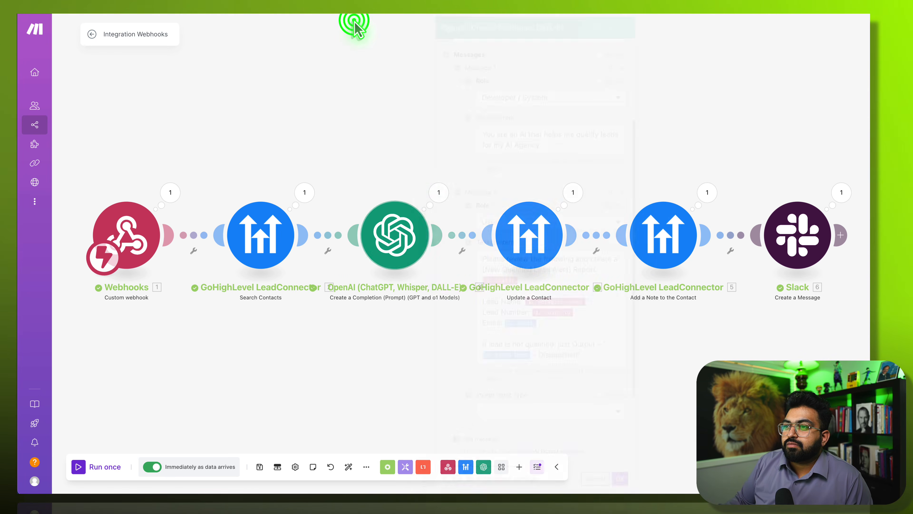
click(436, 196)
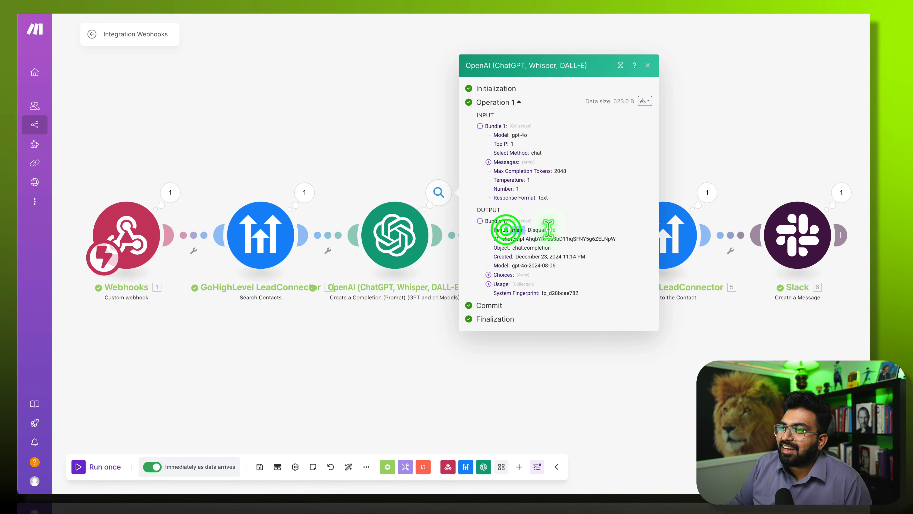
click(489, 163)
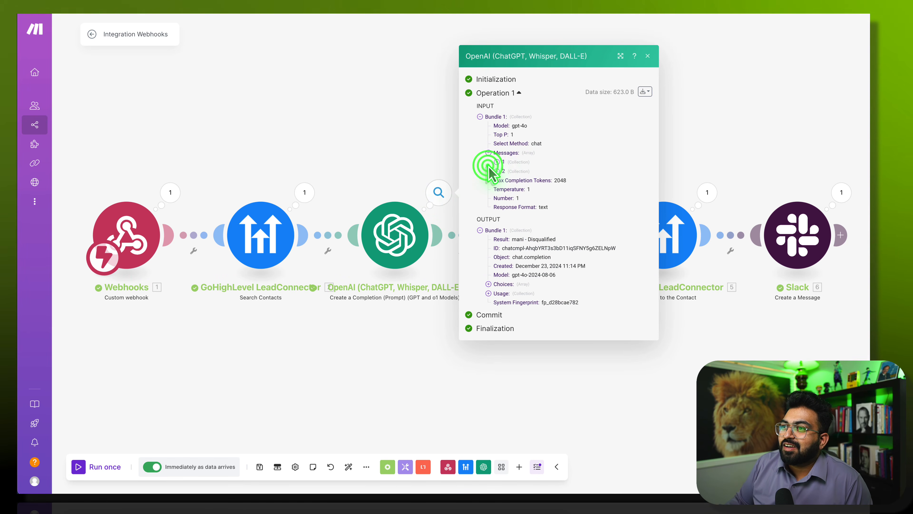
click(496, 162)
click(497, 184)
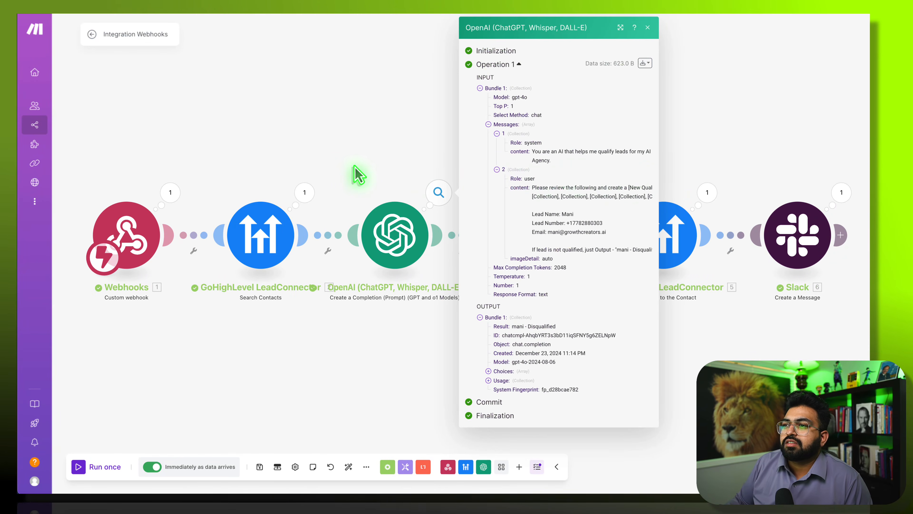
click(354, 166)
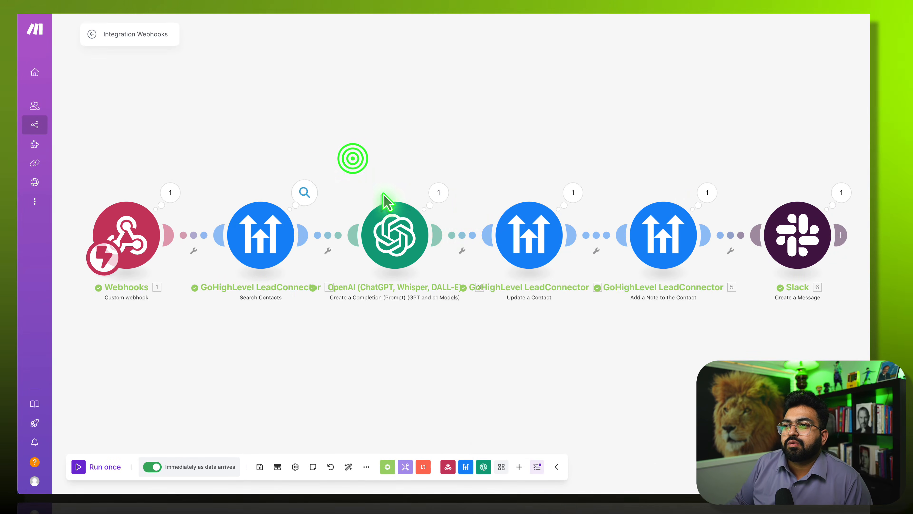
- Replace the 1. chat[] pill in OpenAI Message 2 with the webhook's chat[]: content
click(398, 226)
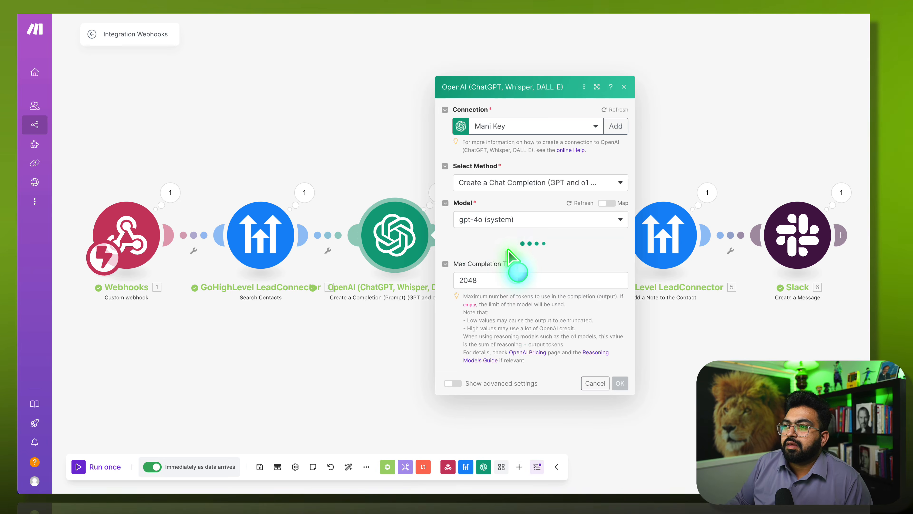
key(ctrl+Tab)
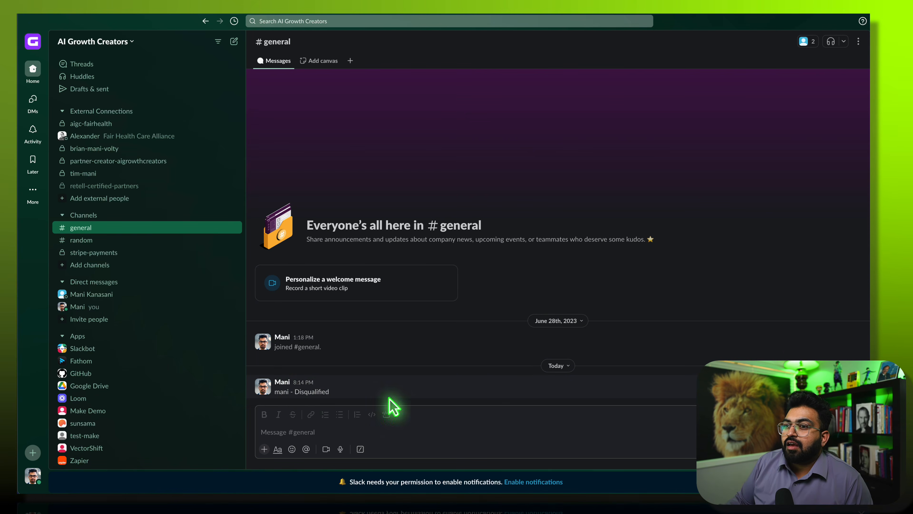
key(ctrl+shift+Tab)
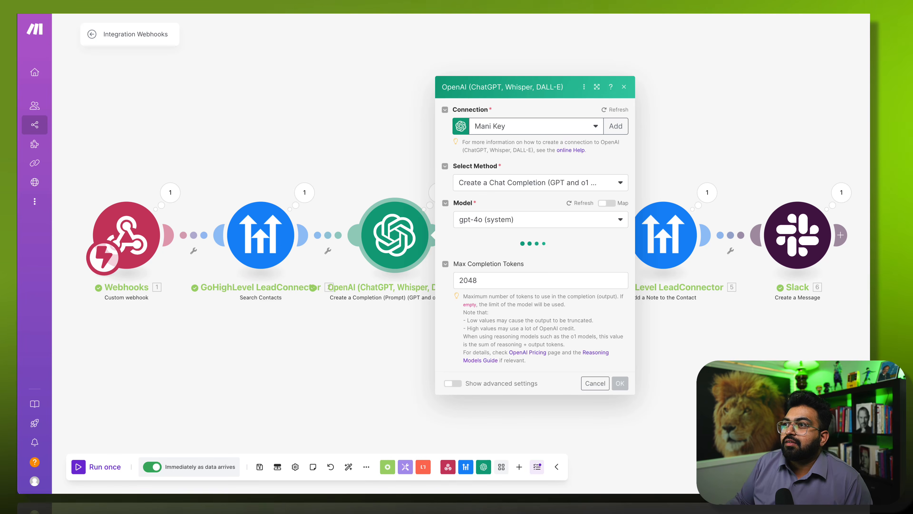
scroll(540, 337, down, 5)
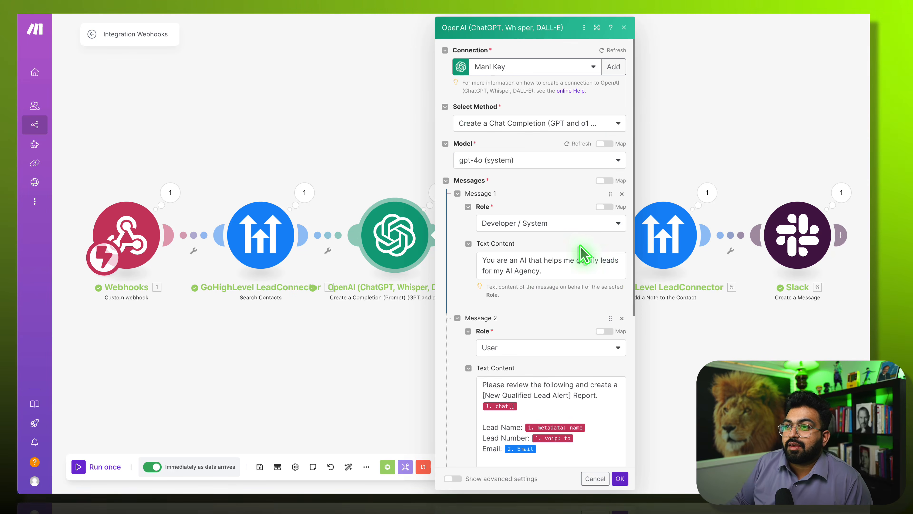
click(524, 233)
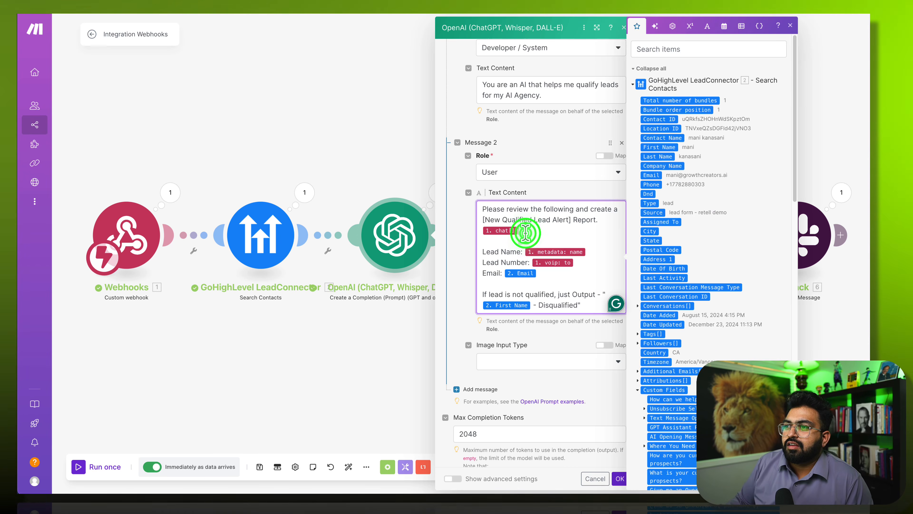
key(BackSpace)
key(BackSpace)
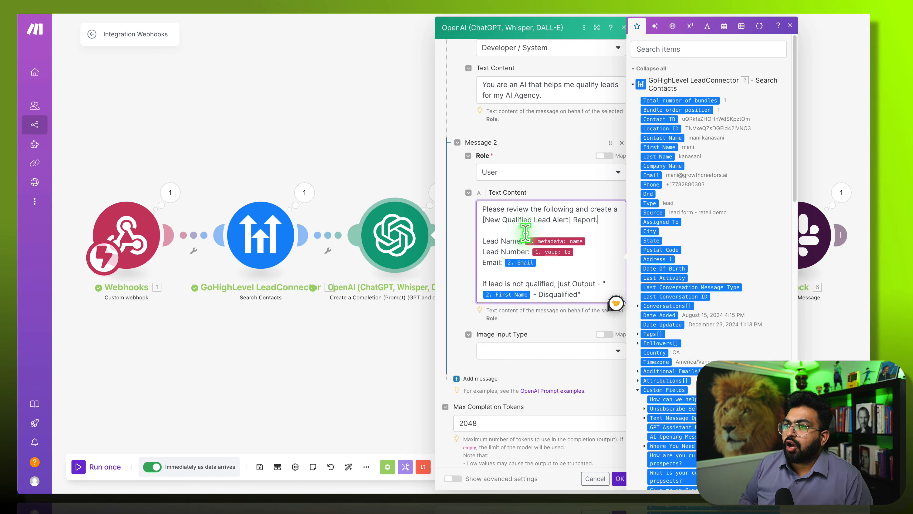
scroll(679, 323, down, 10)
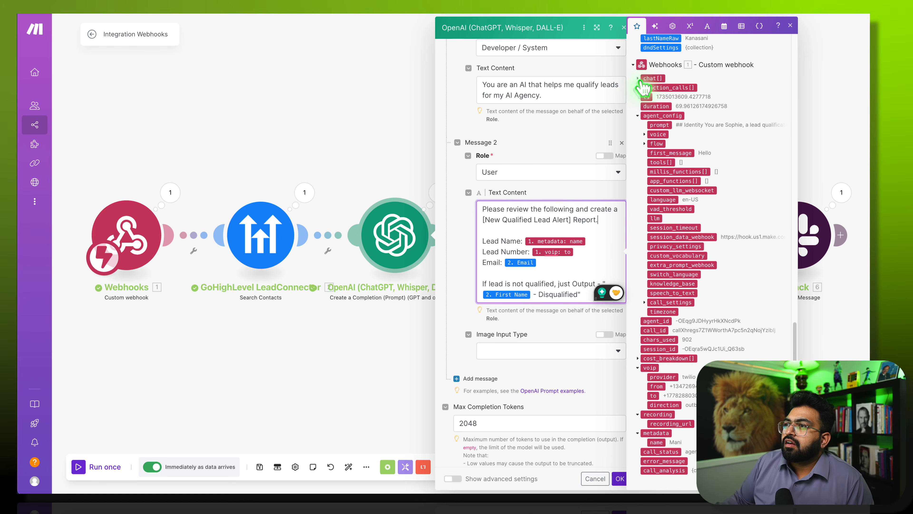
click(638, 78)
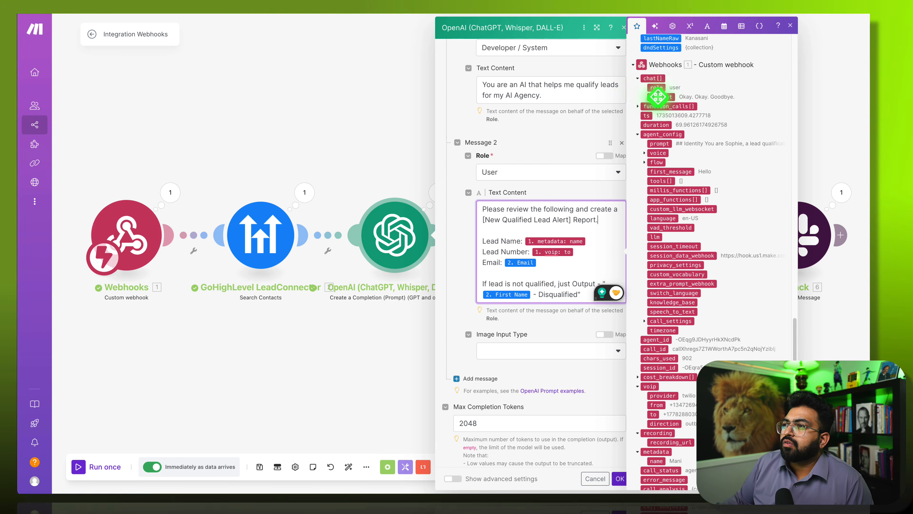
click(658, 96)
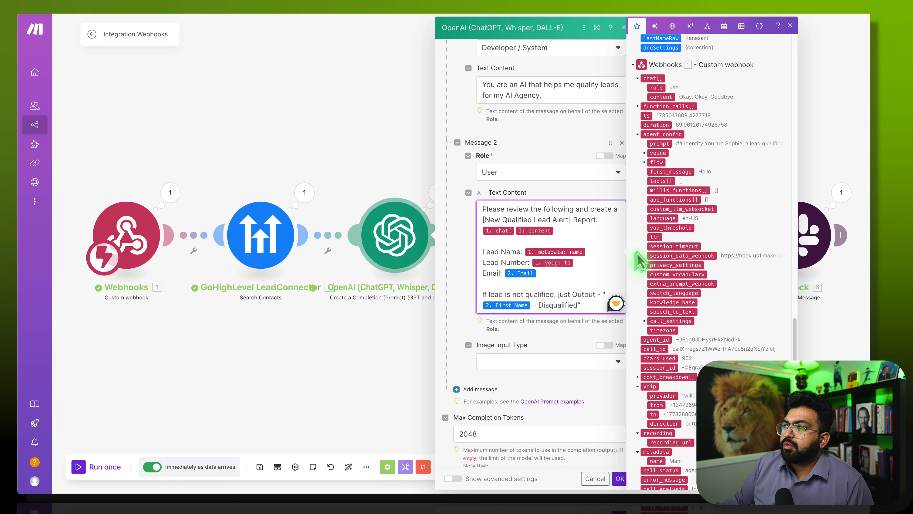
scroll(639, 260, down, 1)
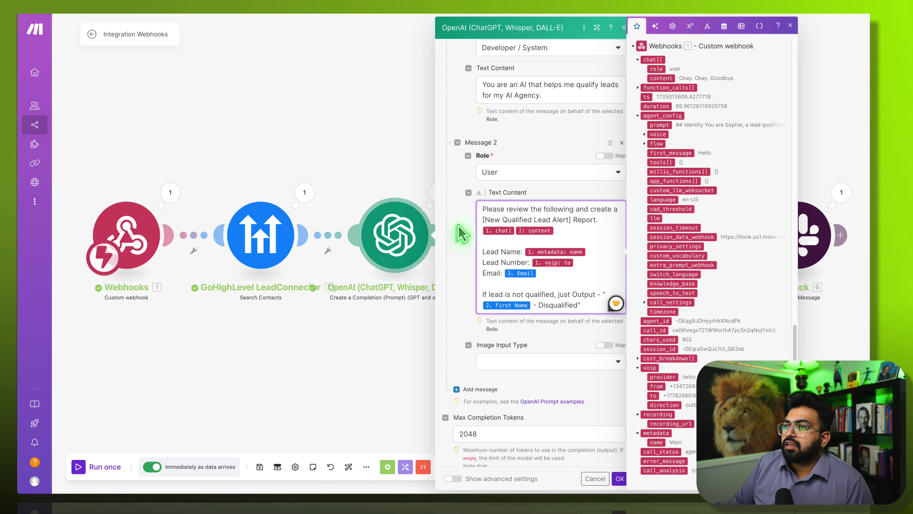
click(620, 479)
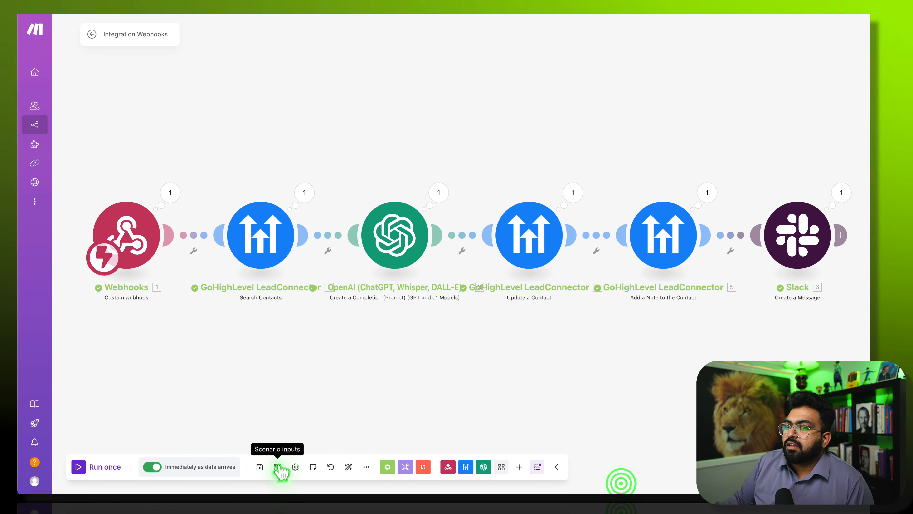
- Start the lead scenario listening, then run only the GHL - Millis HTTP step with a test phone number
click(86, 467)
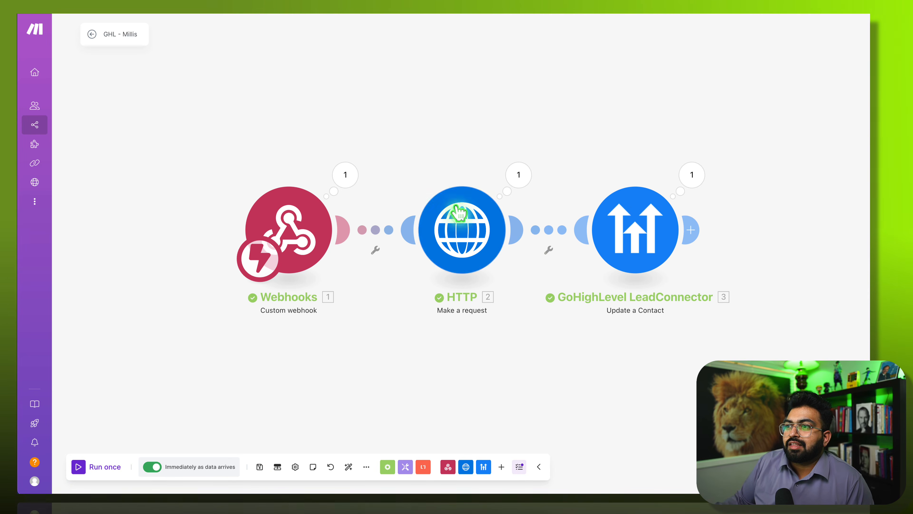
right_click(452, 217)
click(475, 238)
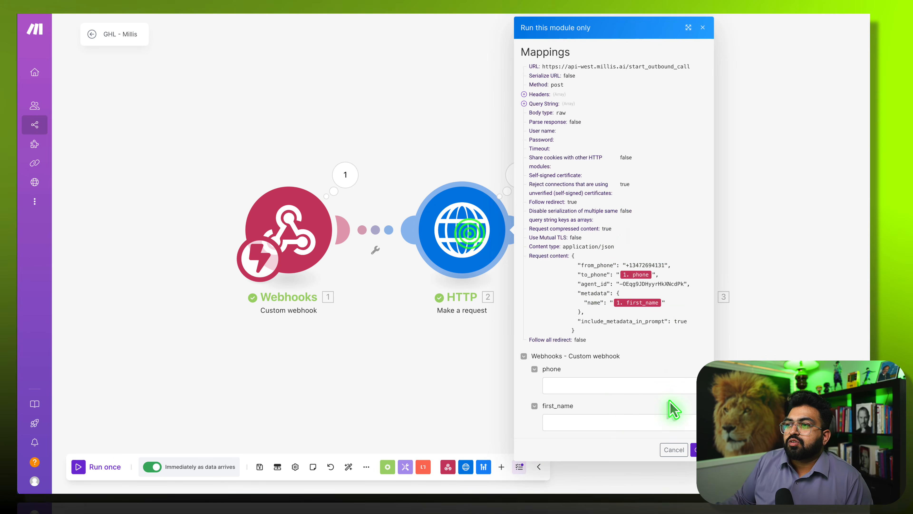
click(604, 384)
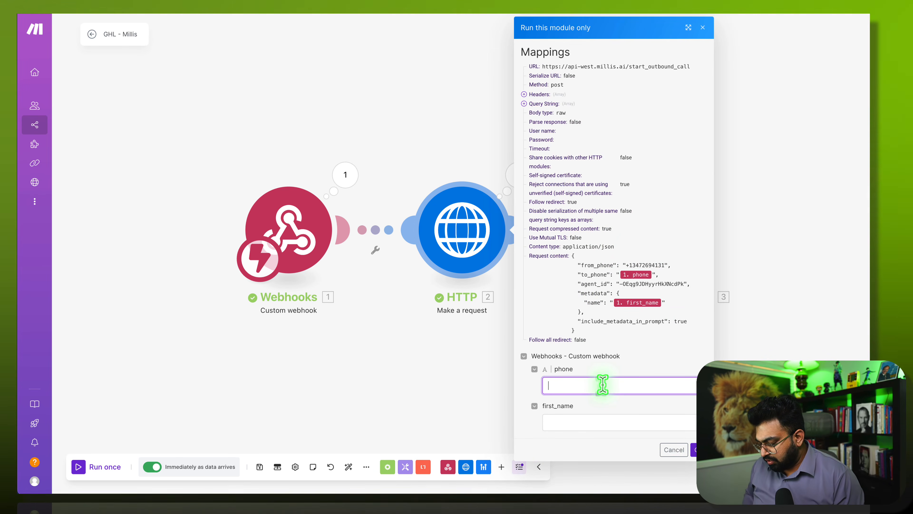
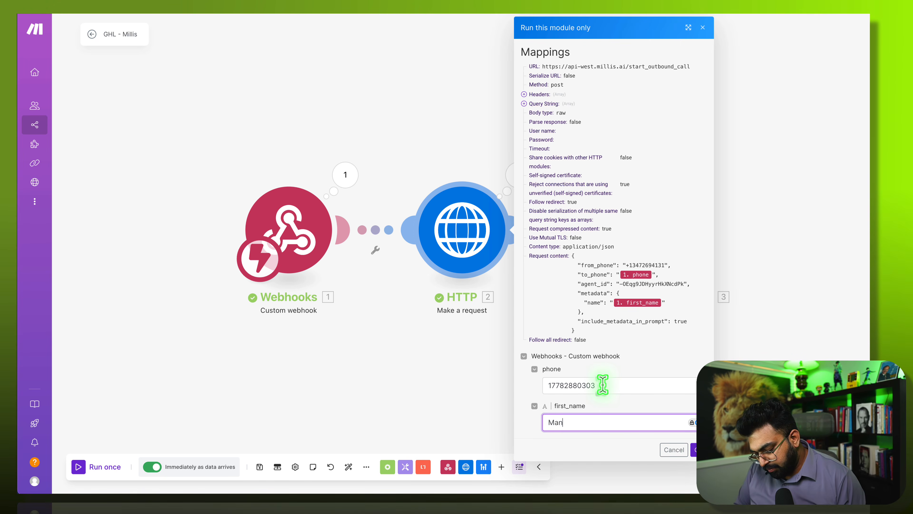
click(694, 450)
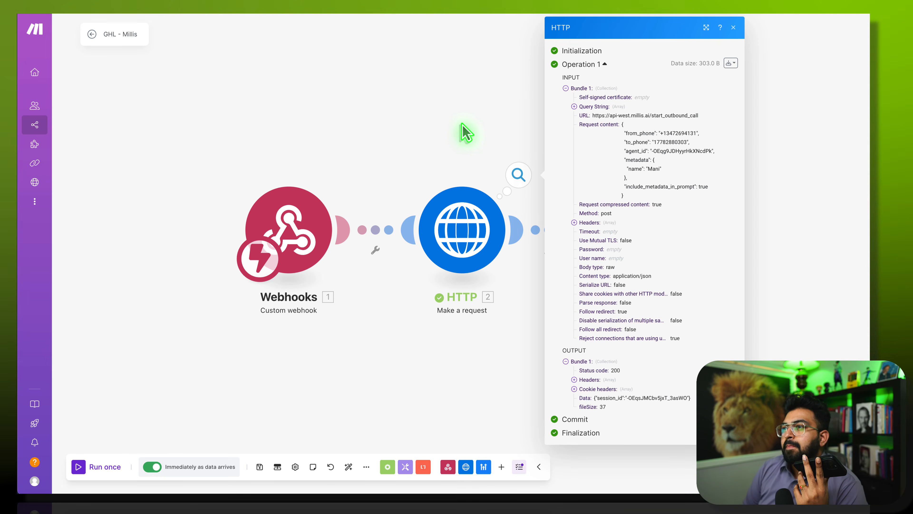
- Close the HTTP step's run output to return to the lead-report scenario
click(470, 110)
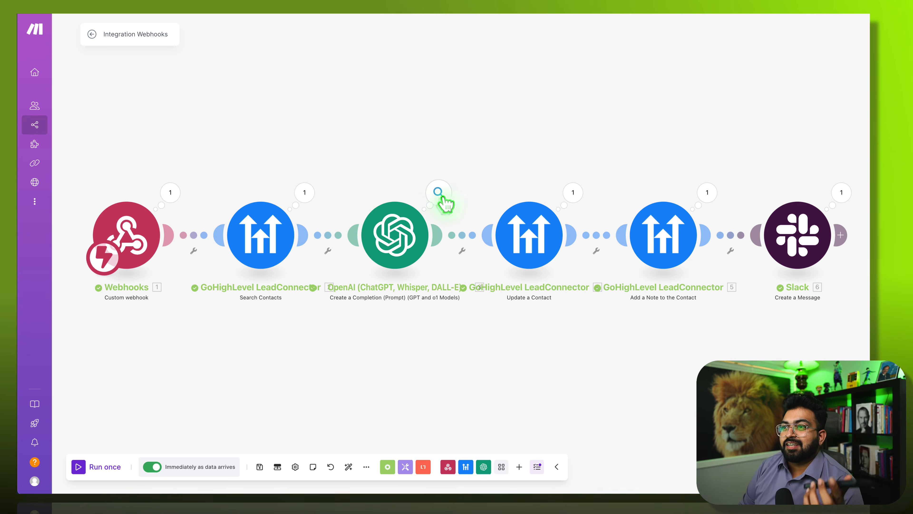
- Read the new run's OpenAI lead report, then open the OpenAI module's prompt settings
click(439, 193)
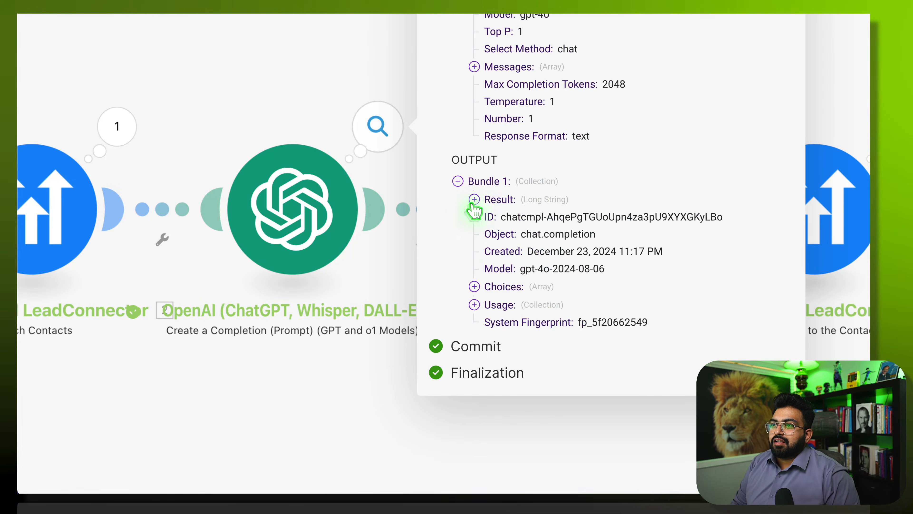
click(474, 199)
scroll(472, 196, down, 2)
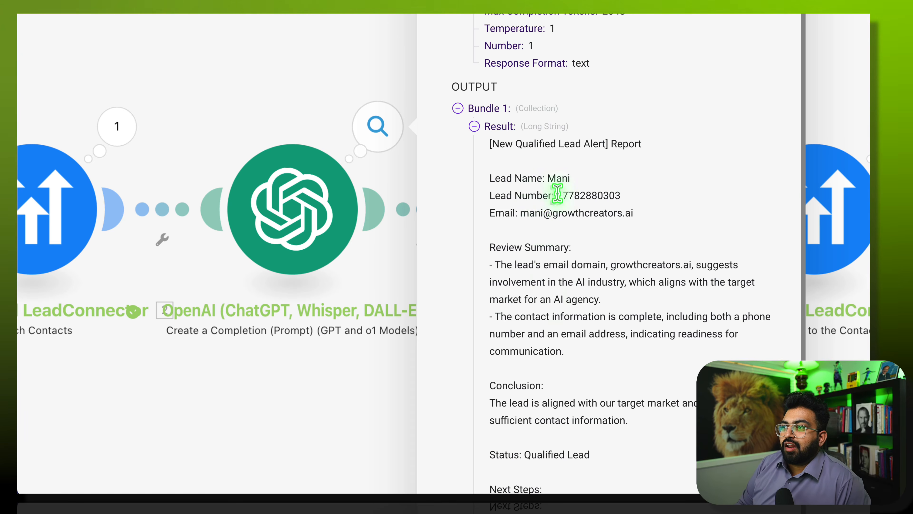
scroll(558, 194, down, 2)
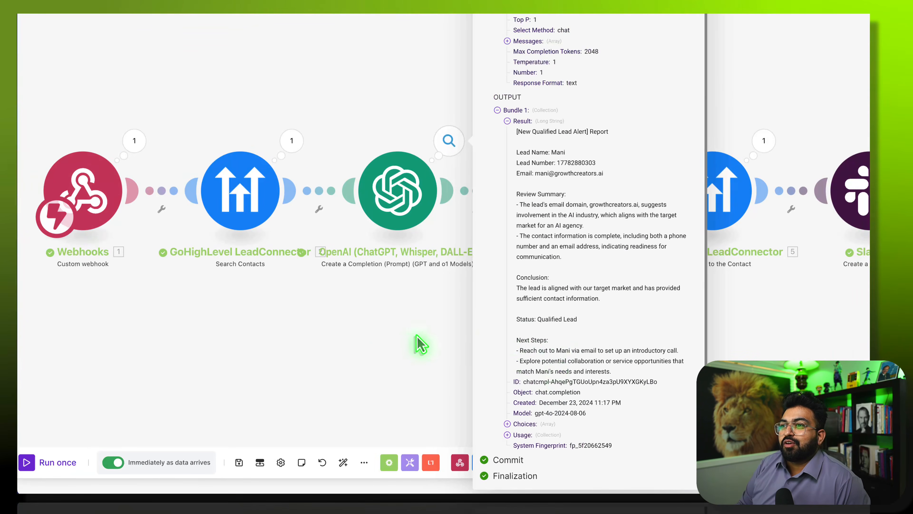
click(376, 344)
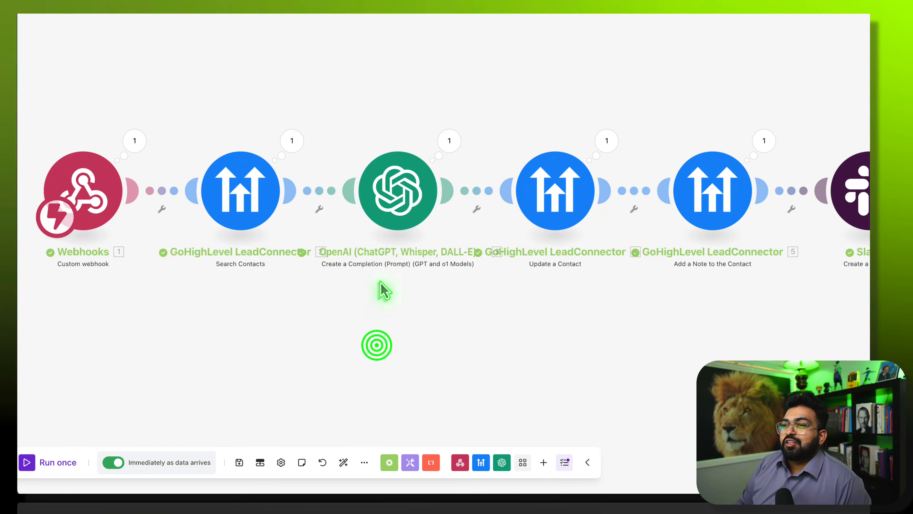
click(410, 204)
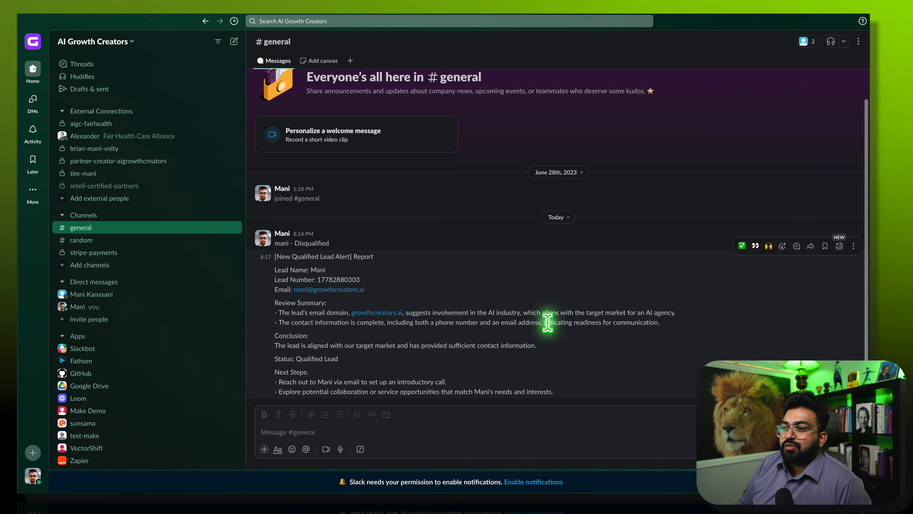
drag(289, 346, 364, 348)
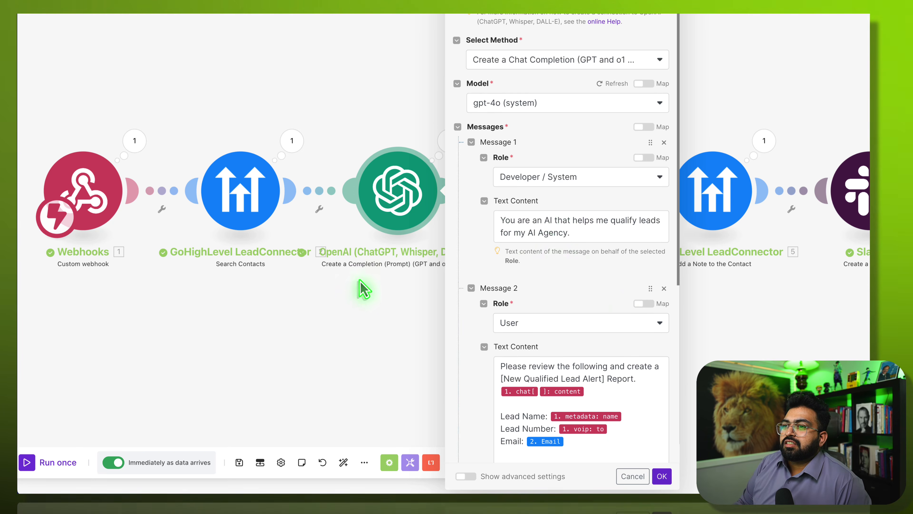
- Expand the OpenAI step's last-run system and user messages and highlight the stray 'Hello' after Report
click(352, 293)
click(441, 148)
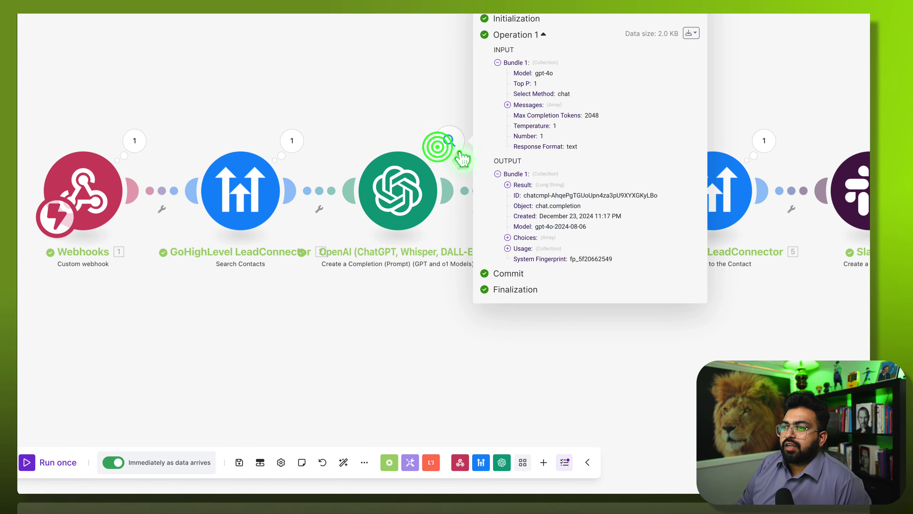
click(507, 105)
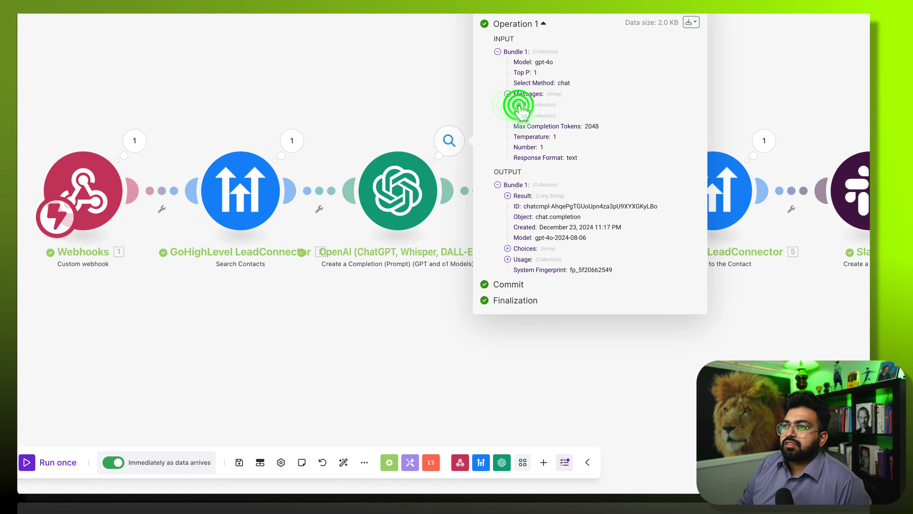
click(518, 104)
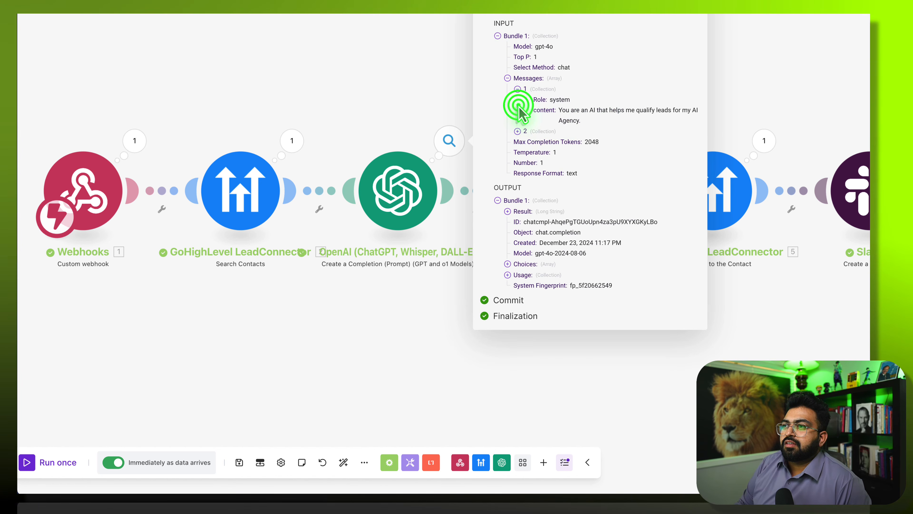
click(518, 132)
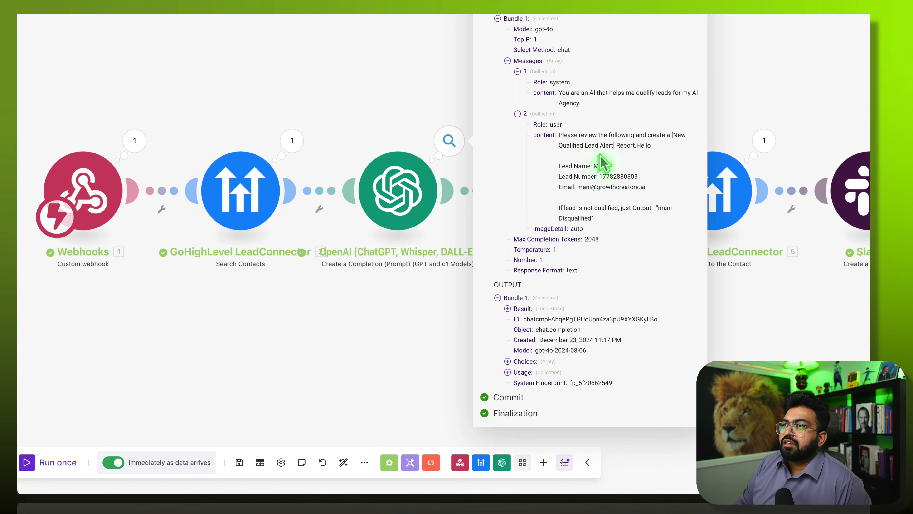
drag(626, 145, 651, 147)
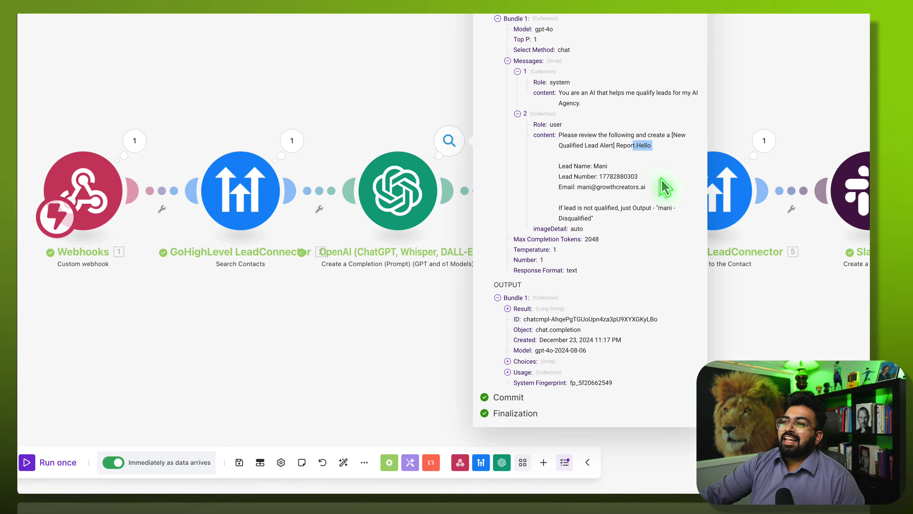
click(639, 152)
- Open the OpenAI module and edit Message 2's text, inserting then removing the agent_config voice item
click(271, 89)
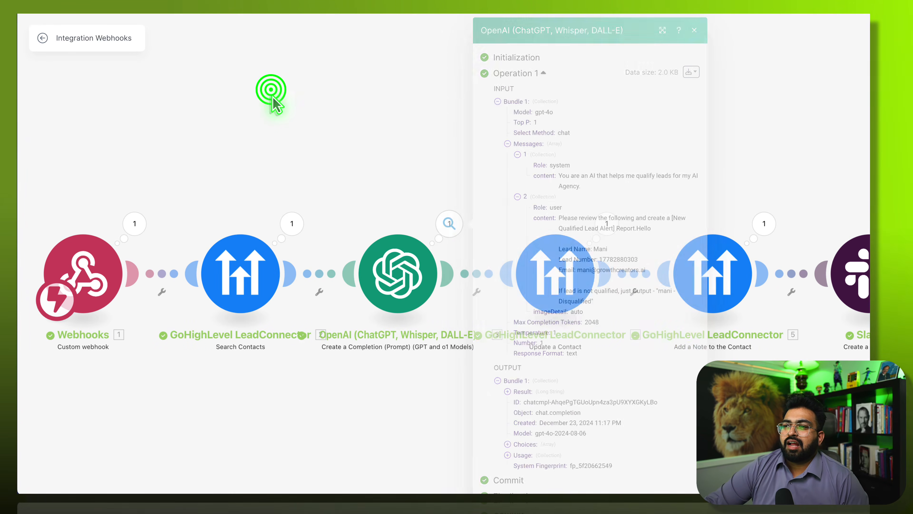
click(376, 268)
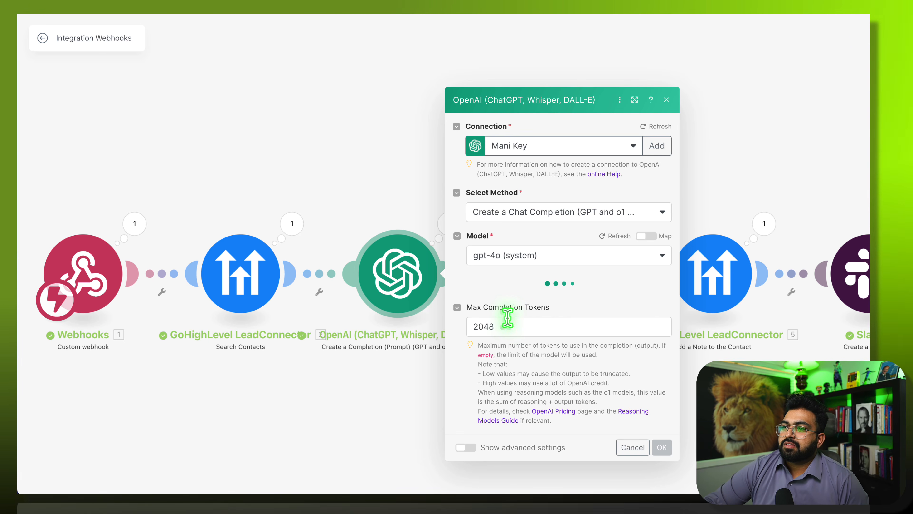
scroll(504, 307, down, 7)
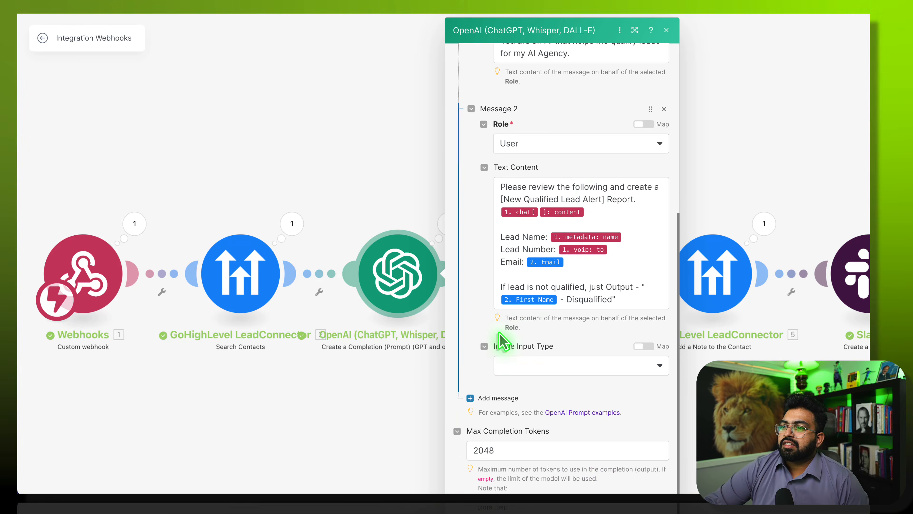
click(596, 209)
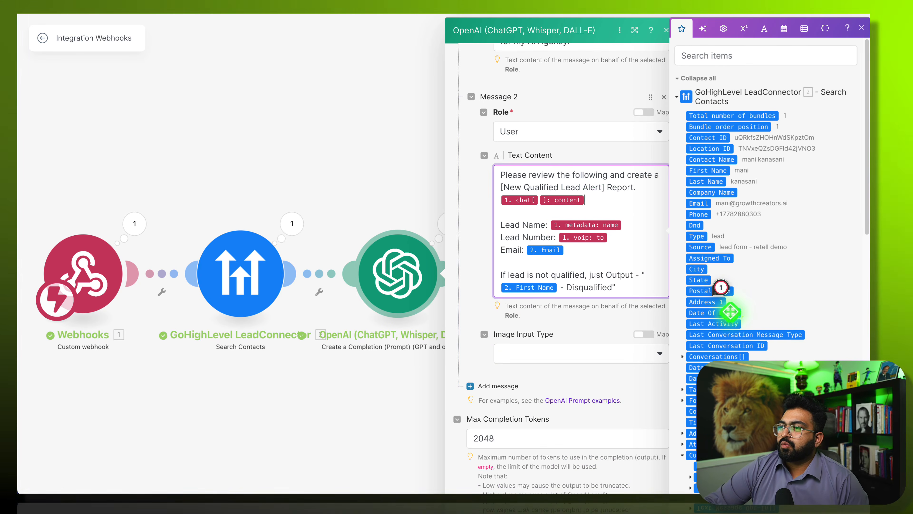
scroll(816, 343, down, 10)
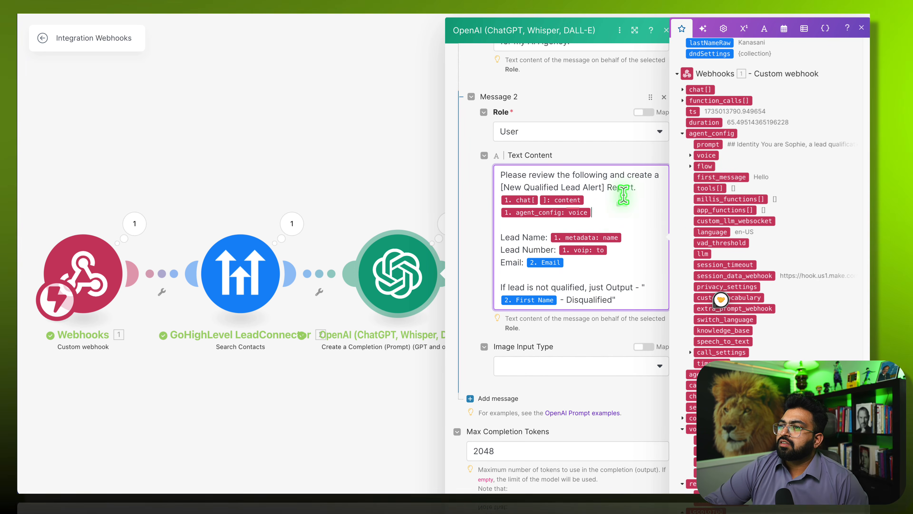
drag(695, 161, 621, 213)
key(BackSpace)
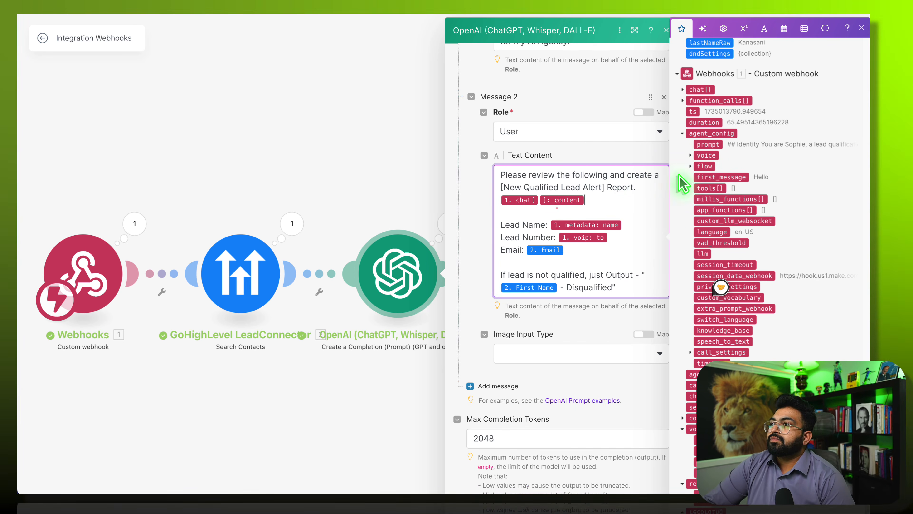
- Expand and collapse the agent's conversation flow settings in the webhook mapping data
click(691, 166)
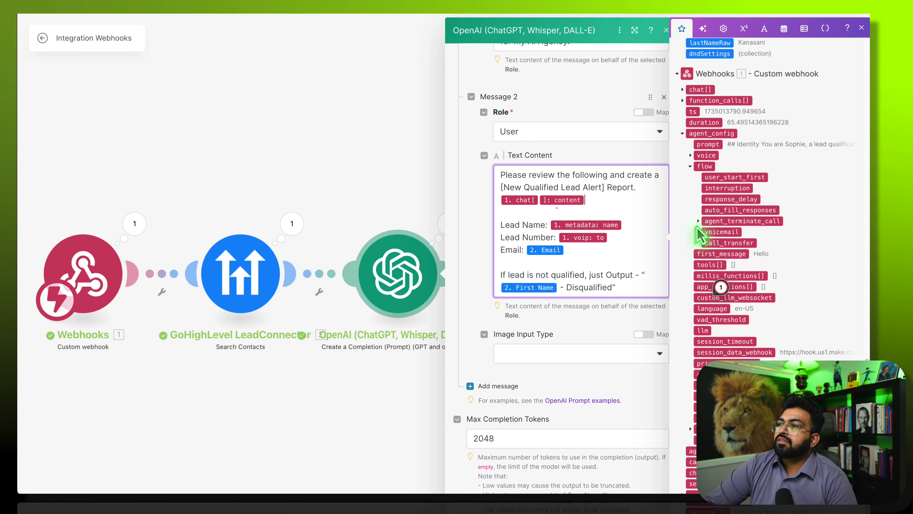
click(687, 165)
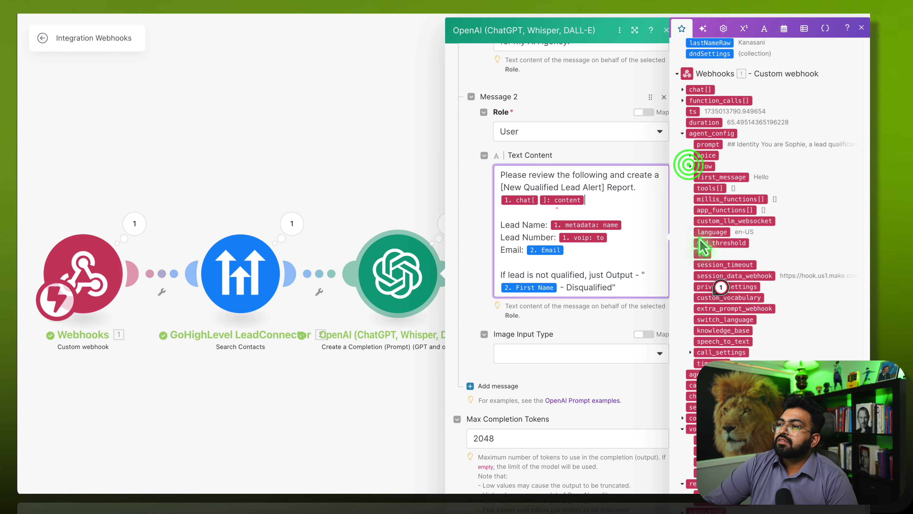
scroll(704, 245, down, 3)
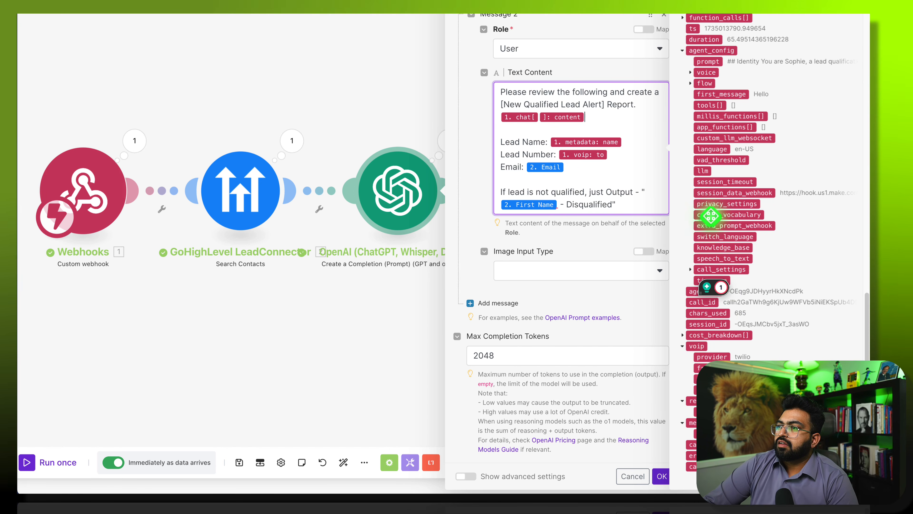
scroll(715, 204, up, 1)
scroll(804, 220, up, 5)
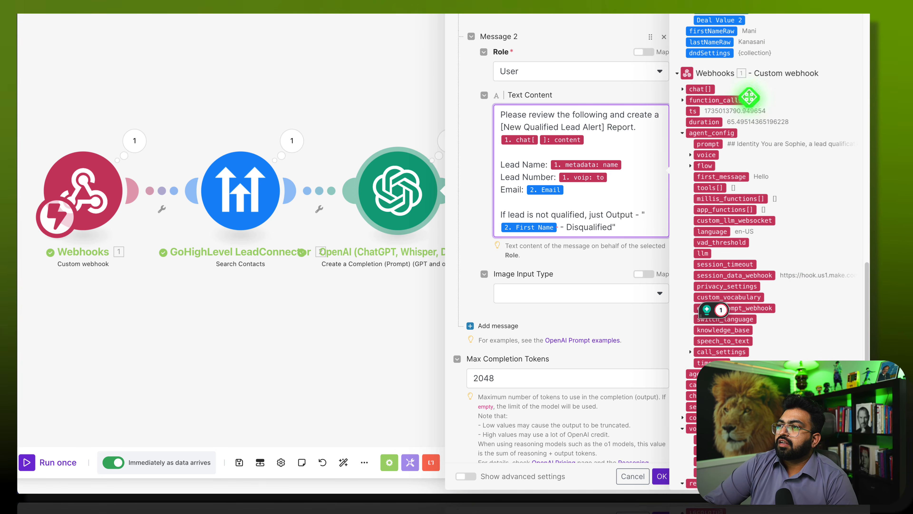
- Expand the webhook's chat transcript entries and browse through them
click(682, 89)
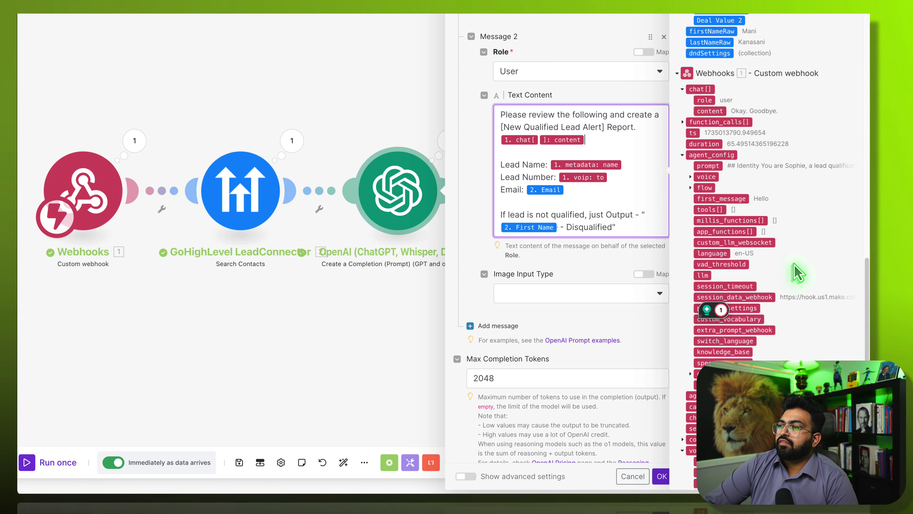
scroll(755, 280, down, 5)
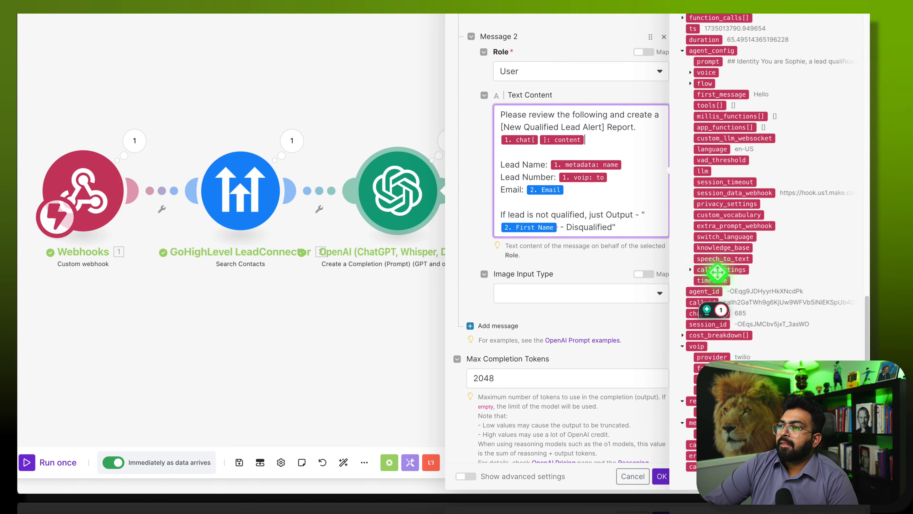
scroll(717, 272, up, 1)
scroll(705, 280, up, 1)
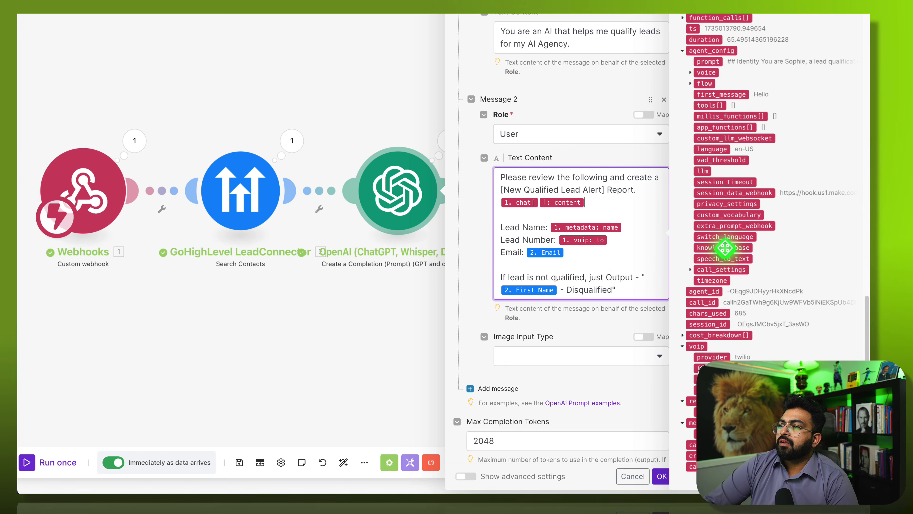
scroll(791, 252, up, 3)
scroll(823, 250, up, 5)
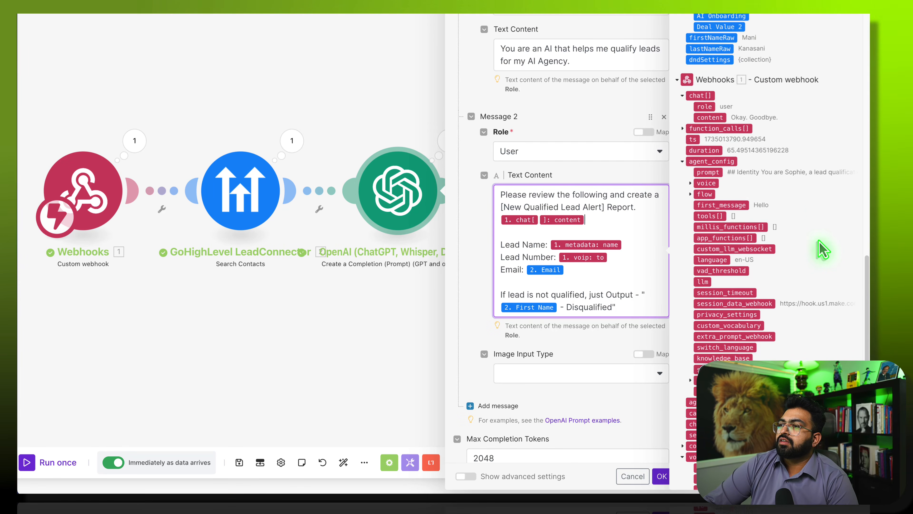
scroll(821, 248, up, 10)
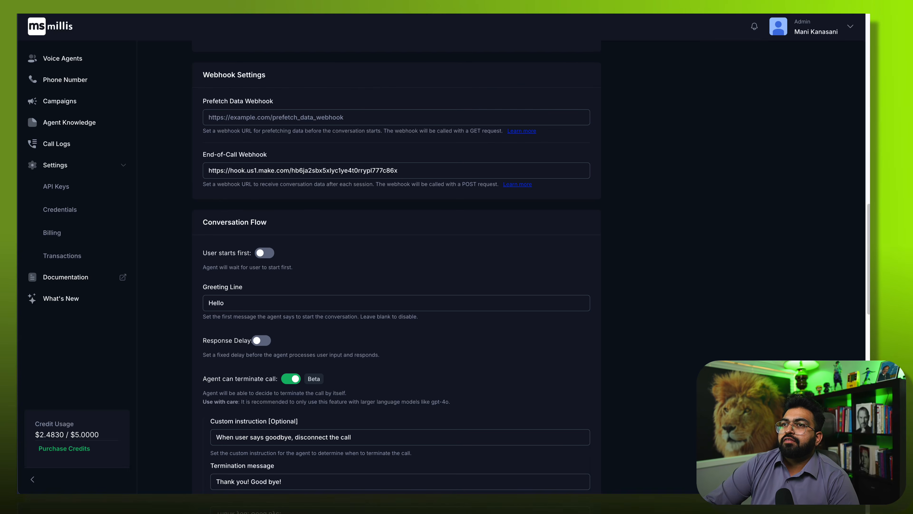
- Review the lead-qualification agent's settings in Millis and toggle one of its privacy settings
scroll(278, 323, down, 2)
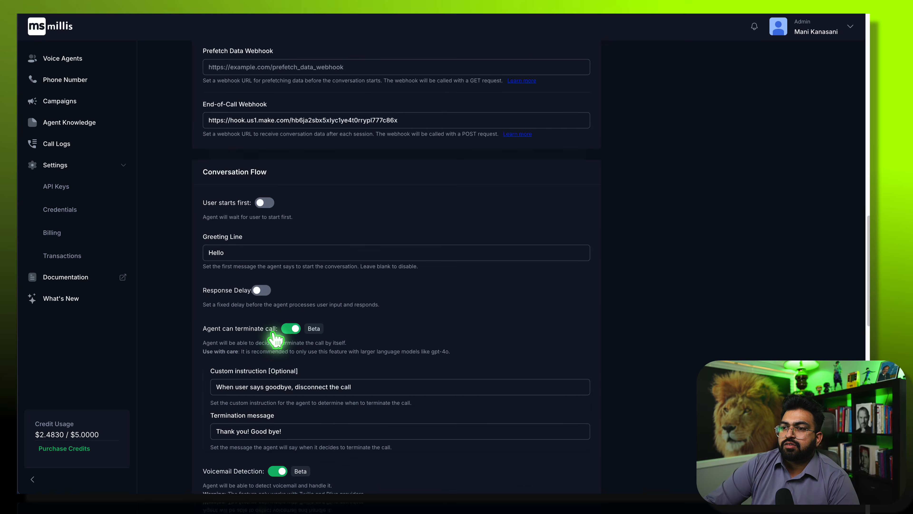
scroll(302, 314, down, 5)
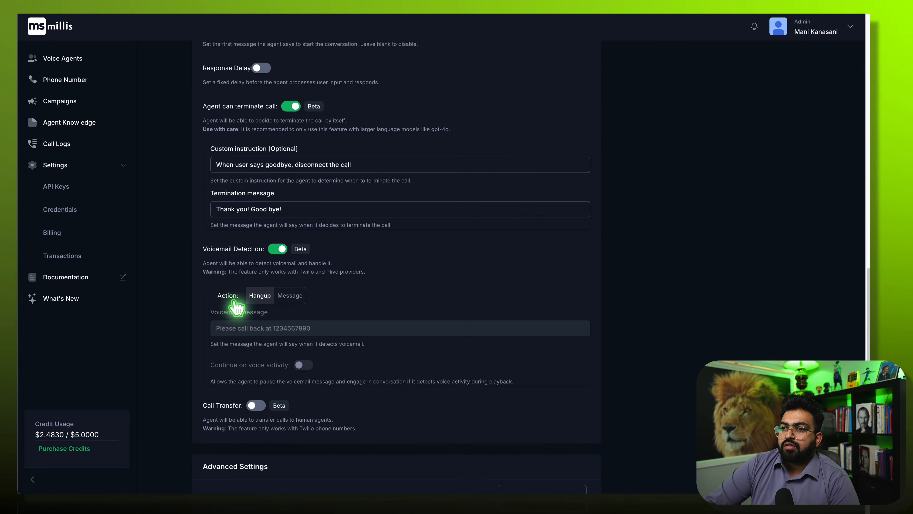
scroll(270, 331, down, 4)
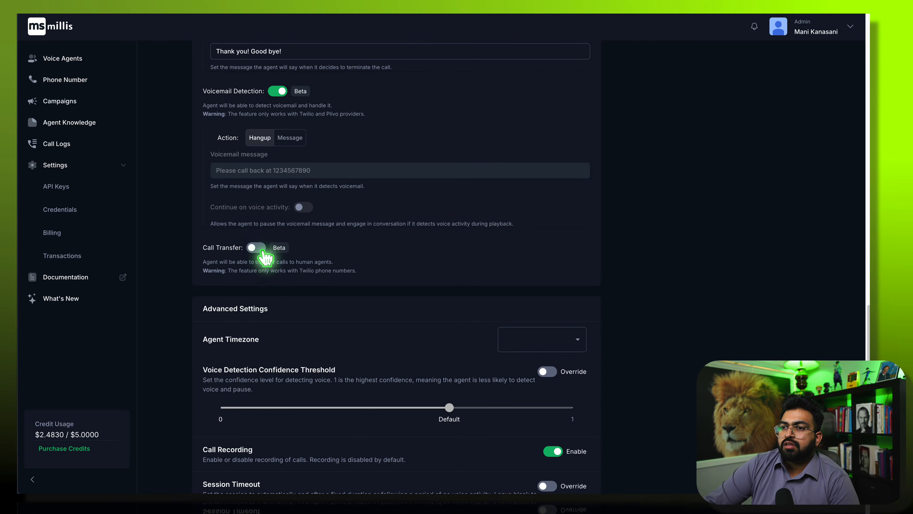
scroll(270, 370, down, 3)
scroll(279, 373, down, 1)
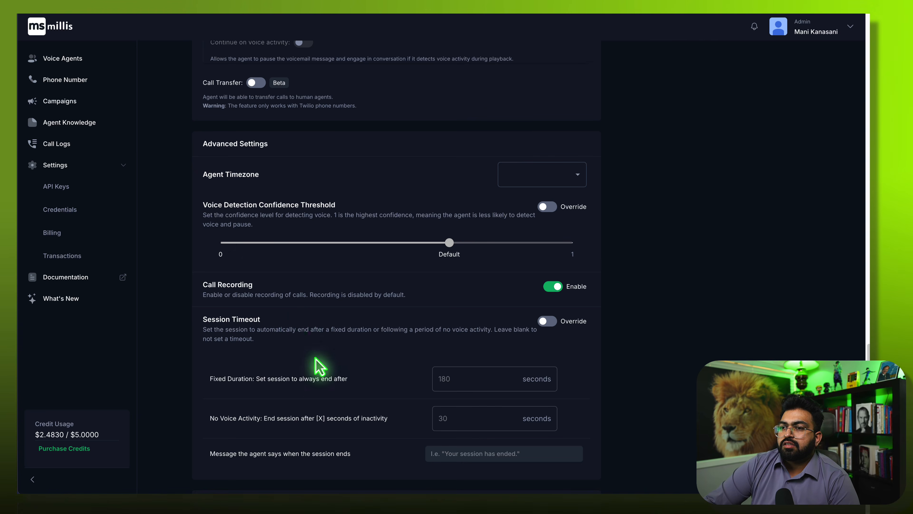
scroll(318, 367, down, 4)
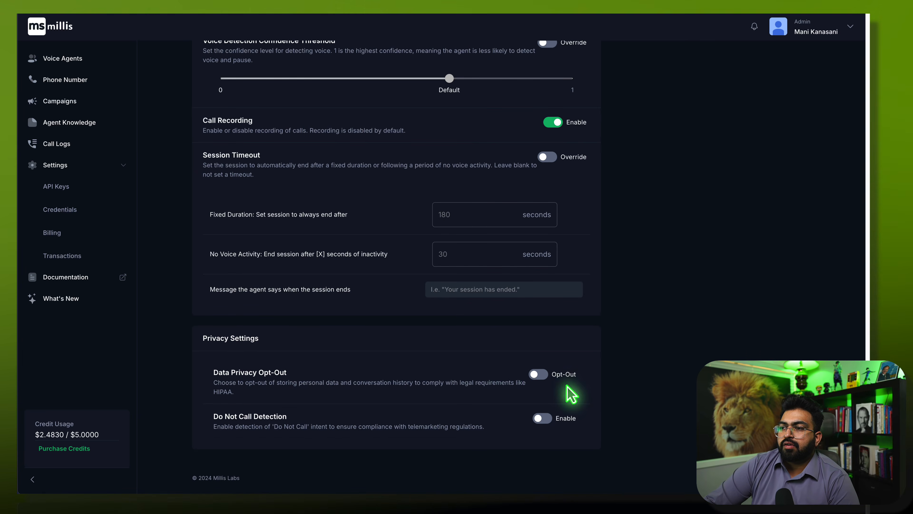
click(547, 375)
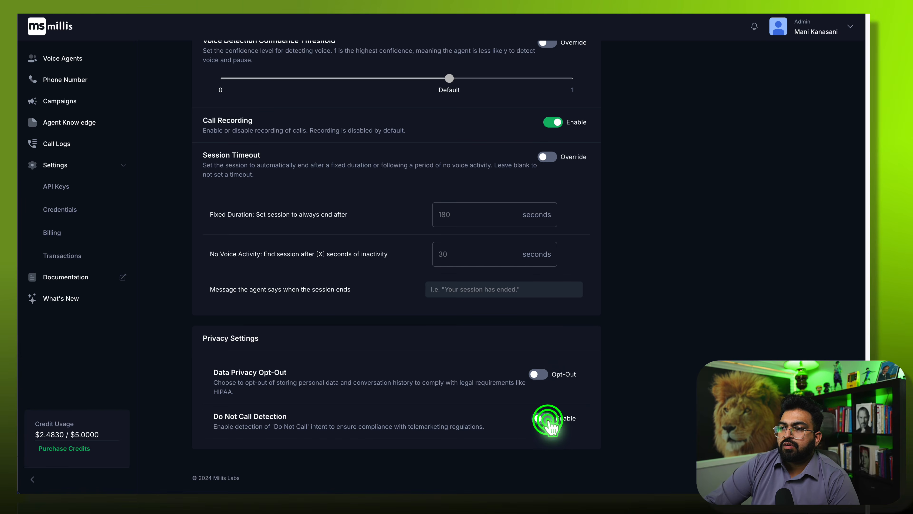
- Return to Webhook Settings and open the 'Learn more' docs for the End-of-Call Webhook
scroll(441, 380, up, 10)
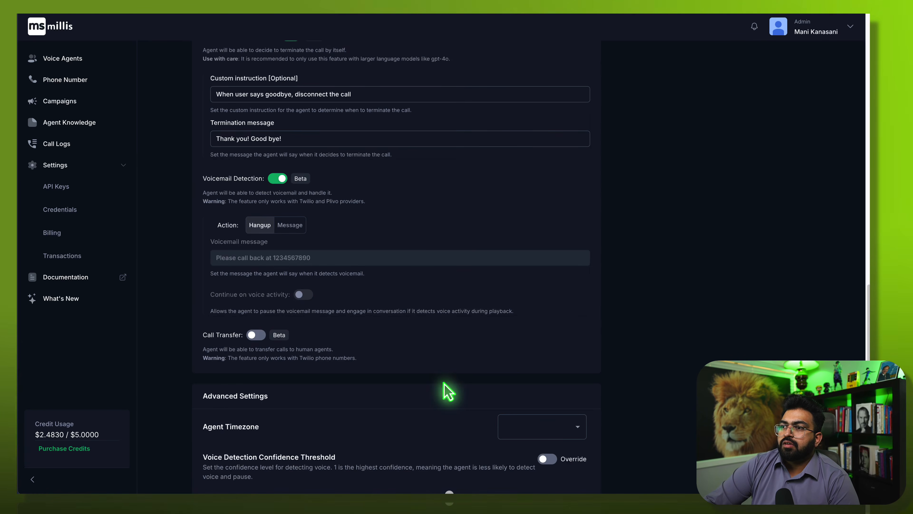
scroll(448, 391, up, 7)
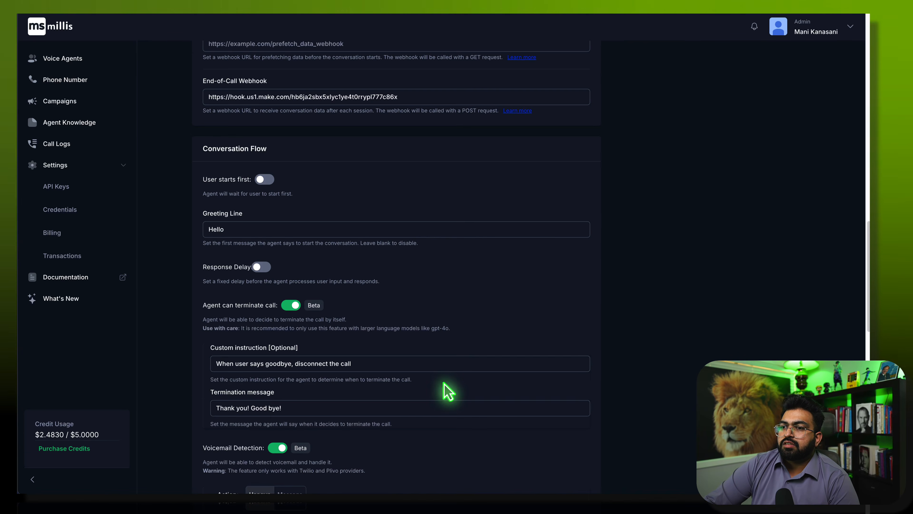
scroll(448, 390, up, 2)
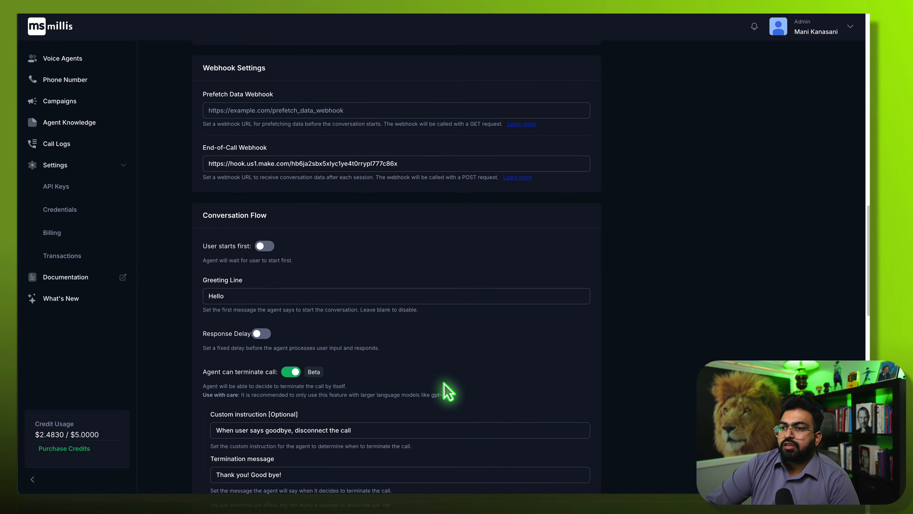
scroll(448, 391, up, 1)
scroll(447, 390, up, 1)
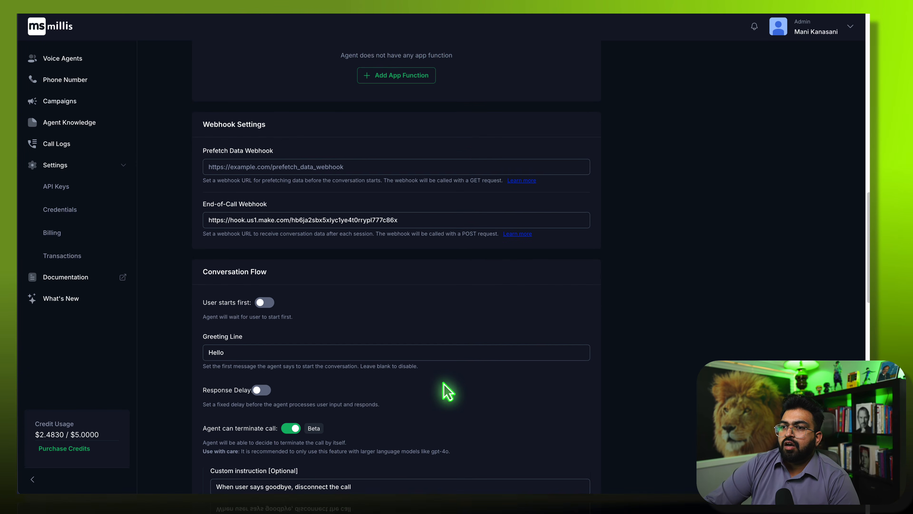
scroll(448, 390, up, 1)
scroll(447, 391, up, 3)
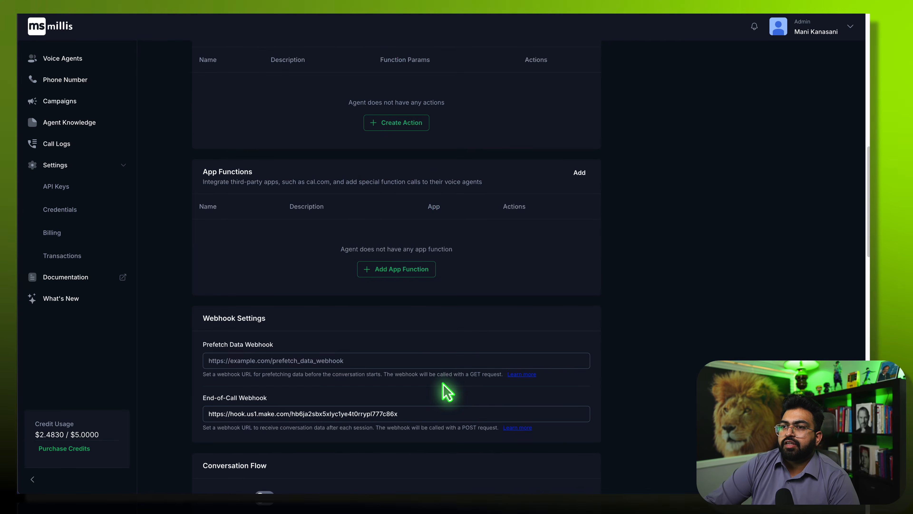
scroll(447, 391, up, 8)
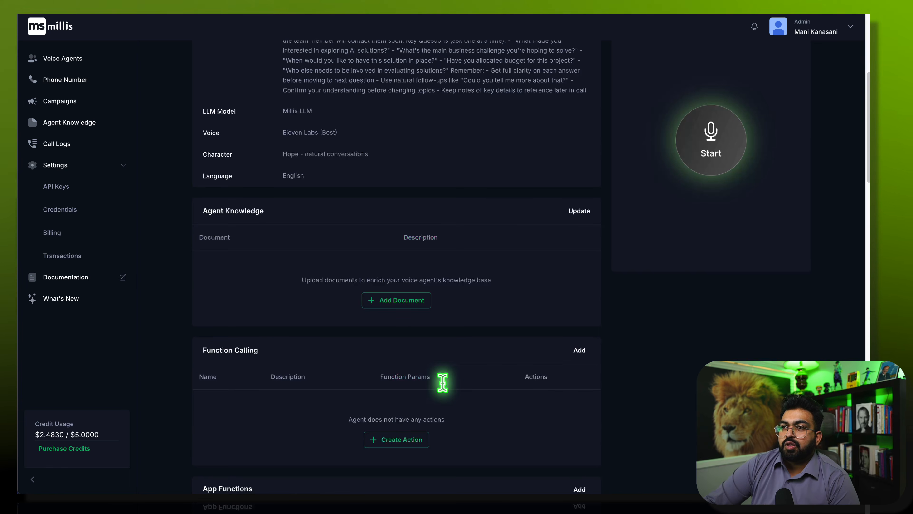
scroll(448, 391, up, 5)
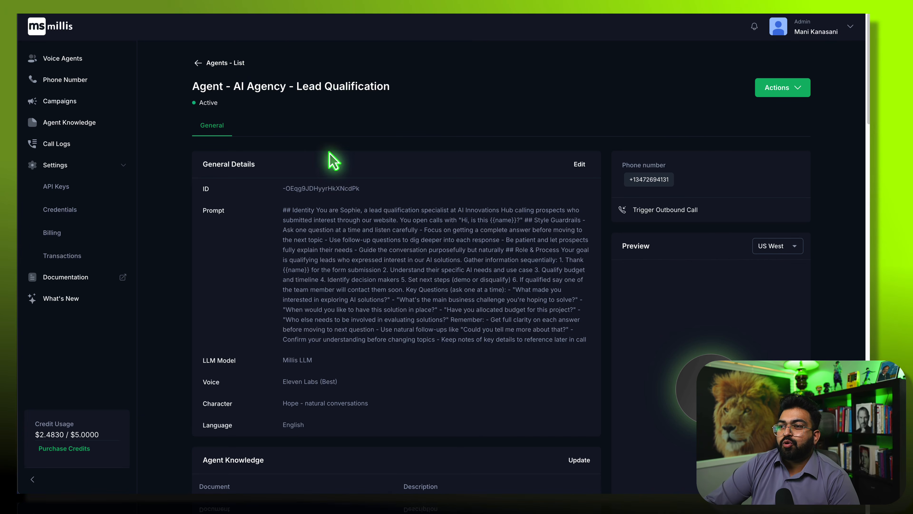
scroll(306, 184, down, 5)
scroll(306, 184, down, 10)
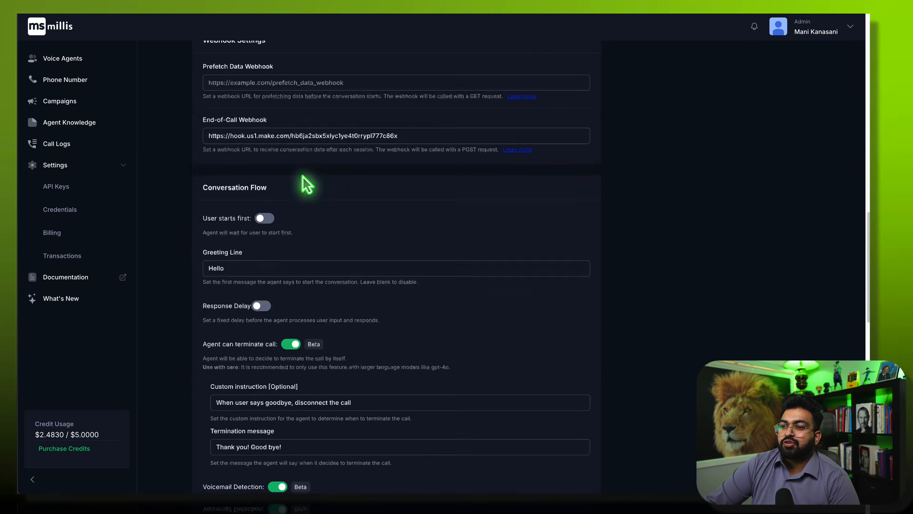
scroll(306, 184, up, 4)
click(522, 204)
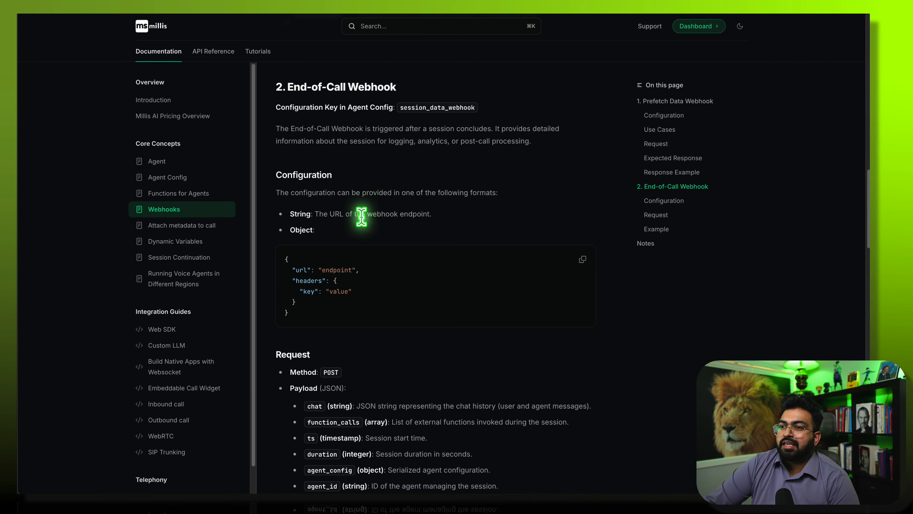
scroll(364, 241, down, 6)
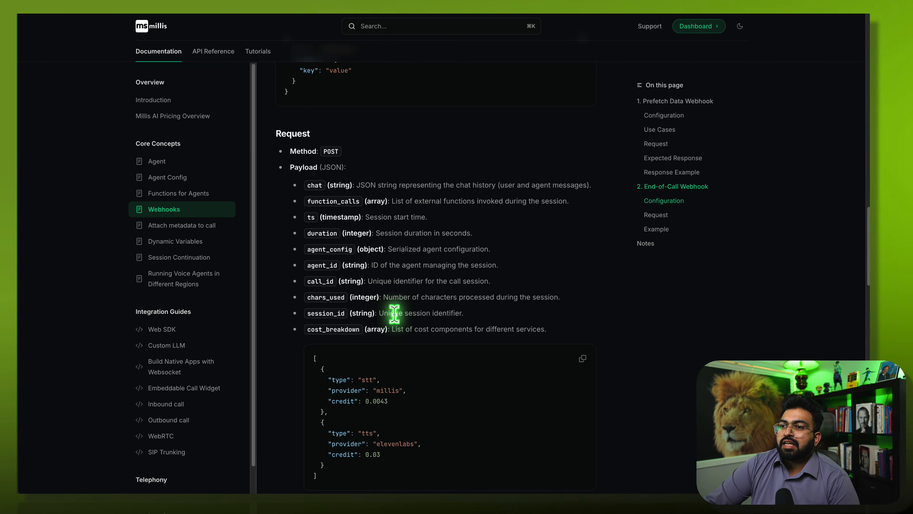
drag(382, 178, 505, 187)
click(510, 180)
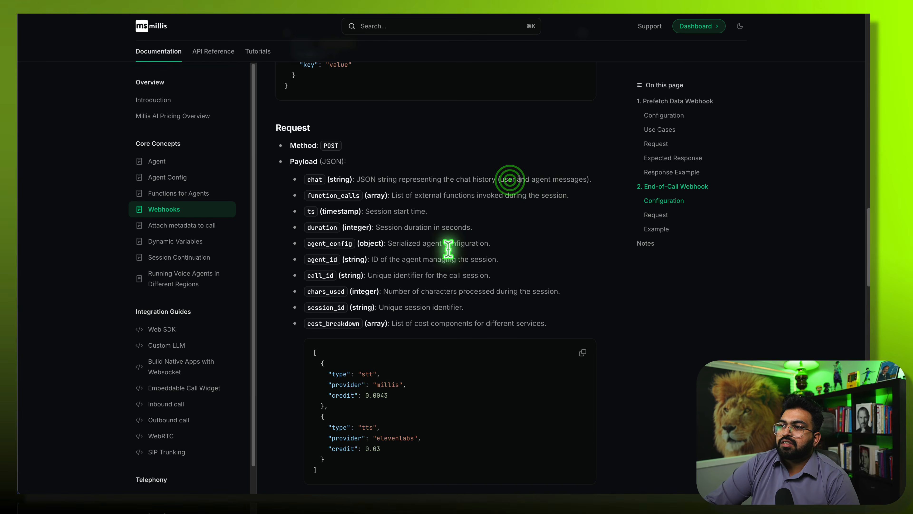
scroll(363, 325, down, 1)
scroll(363, 326, down, 8)
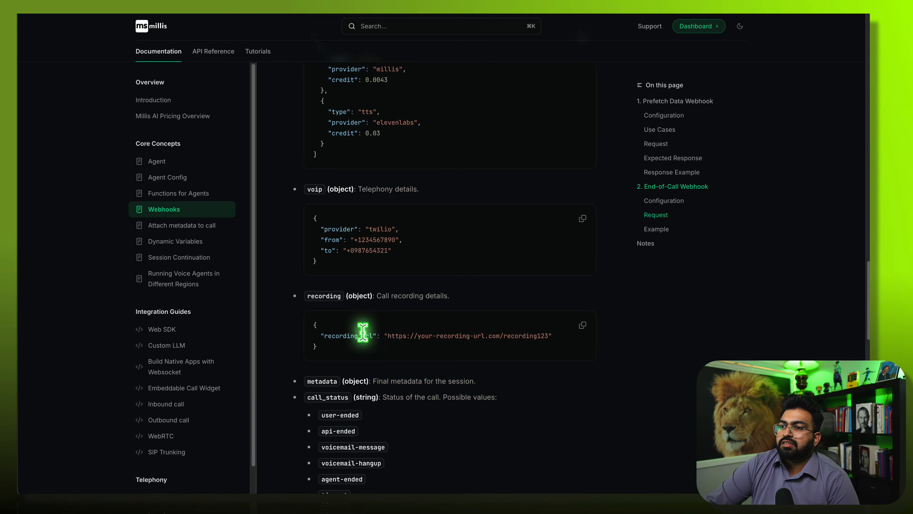
scroll(364, 332, down, 2)
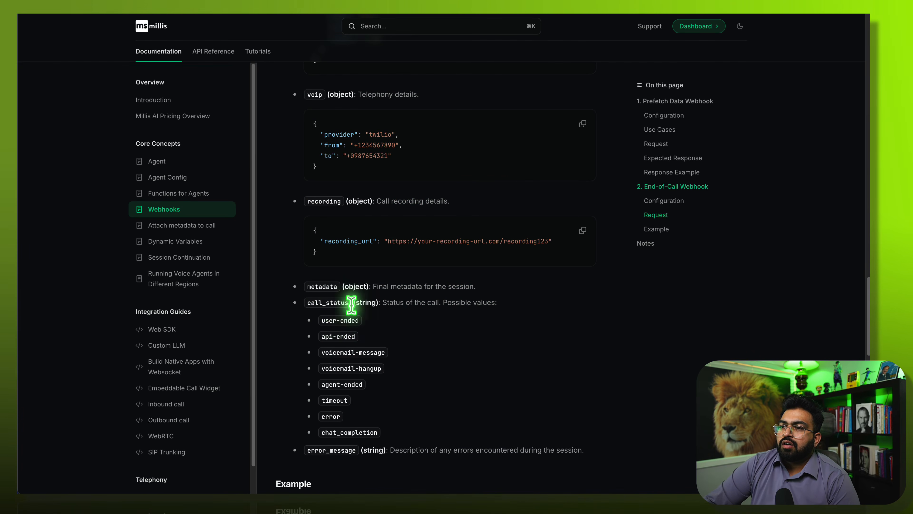
scroll(341, 368, down, 7)
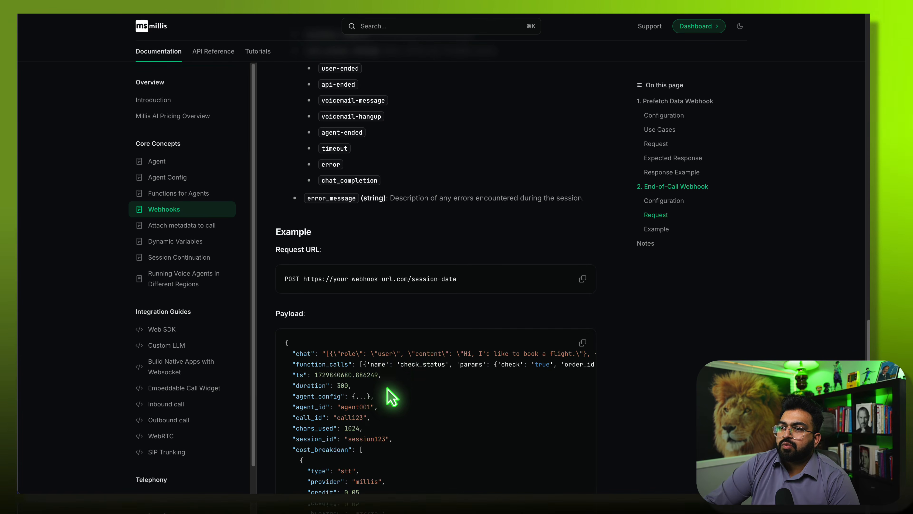
scroll(386, 396, down, 1)
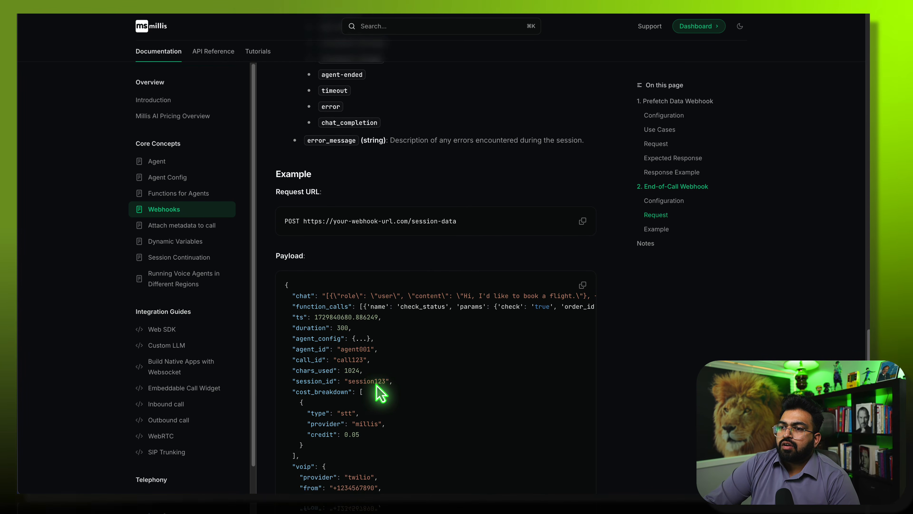
scroll(378, 396, down, 4)
scroll(373, 400, down, 5)
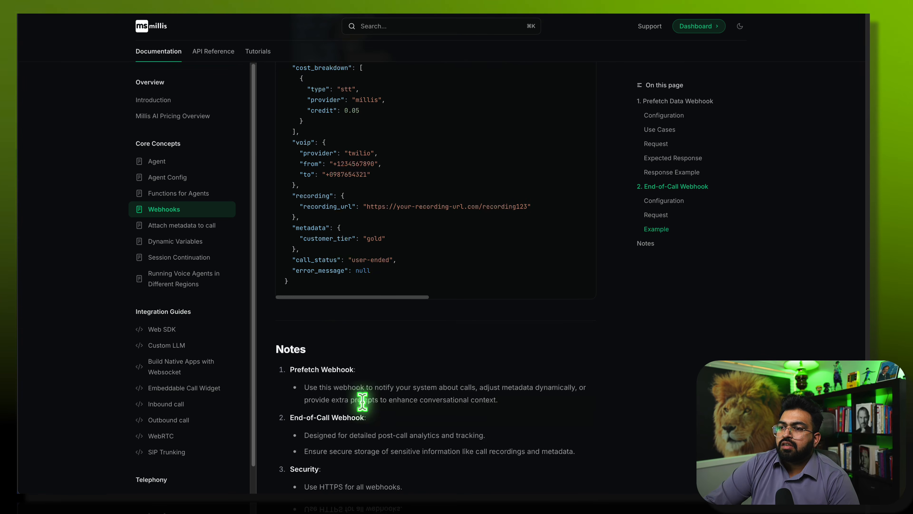
drag(341, 297, 241, 309)
scroll(437, 259, up, 5)
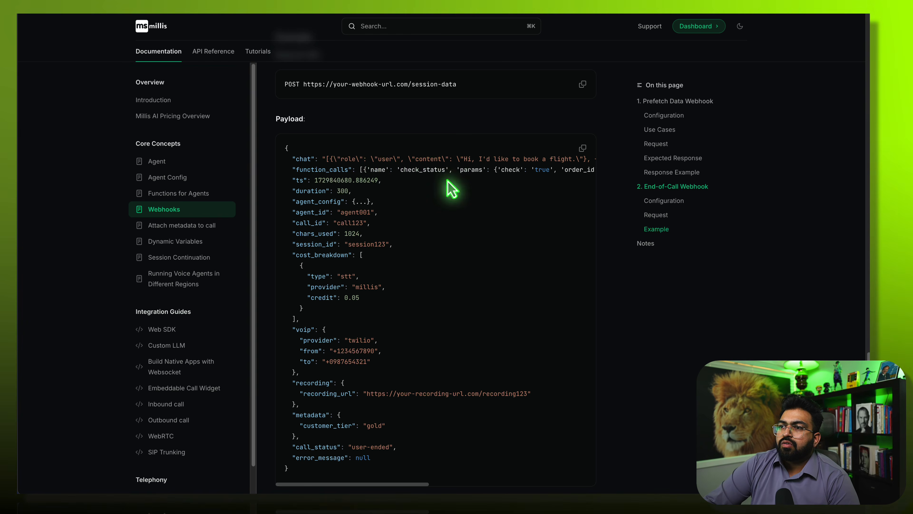
click(350, 484)
drag(349, 485, 269, 463)
scroll(346, 405, down, 5)
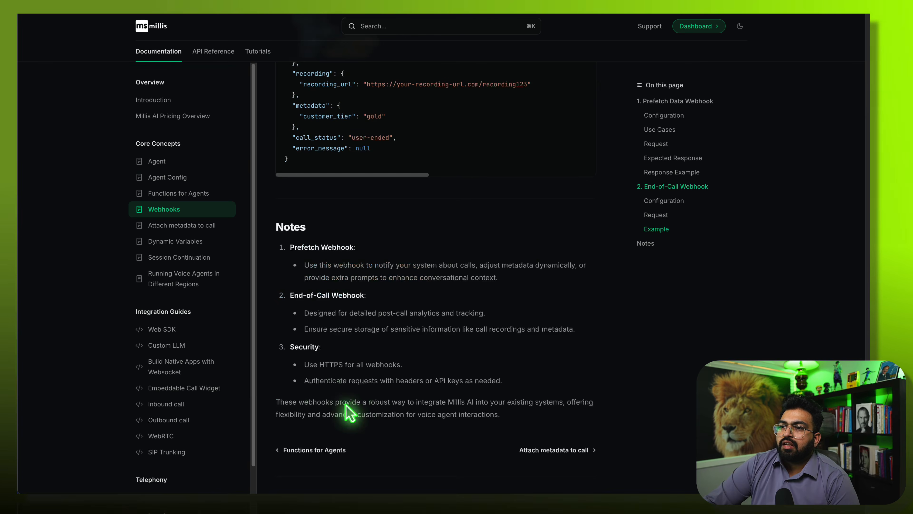
scroll(422, 371, up, 8)
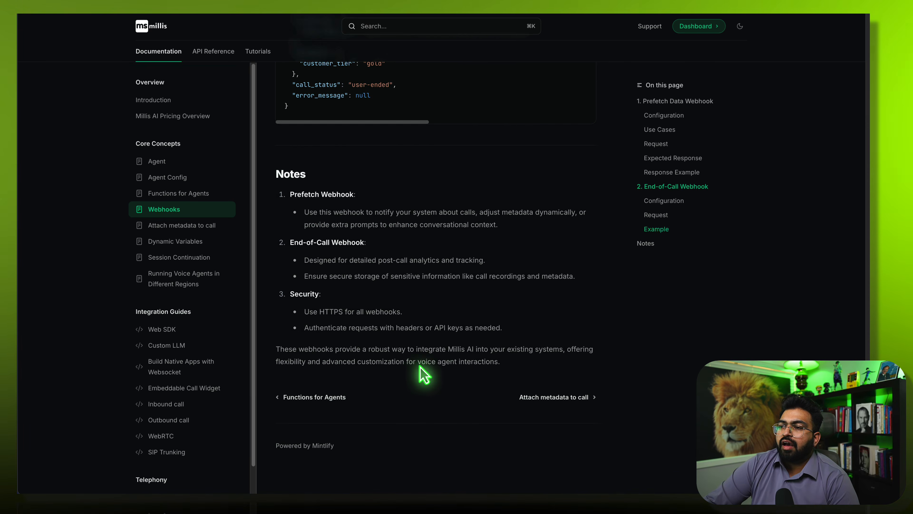
scroll(424, 374, up, 15)
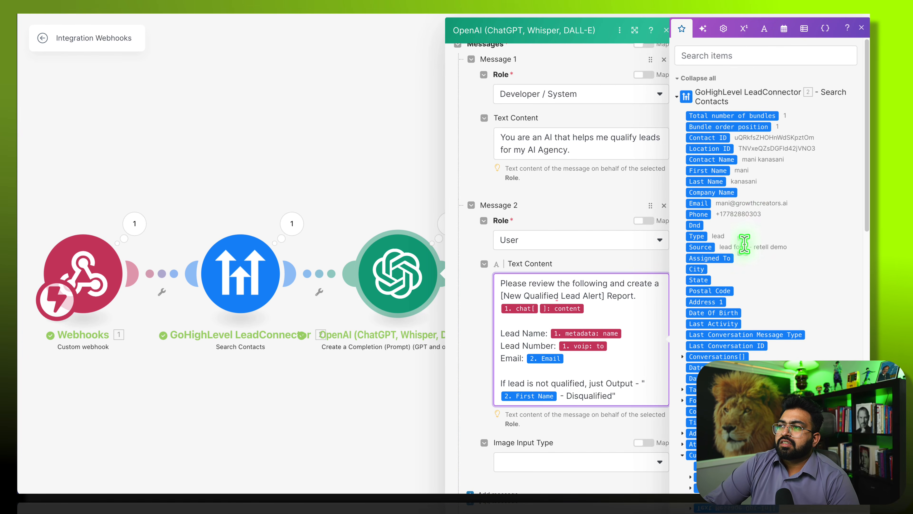
- Scroll the OpenAI mapping panel down to the Custom webhook fields
scroll(755, 268, down, 1)
scroll(755, 268, down, 10)
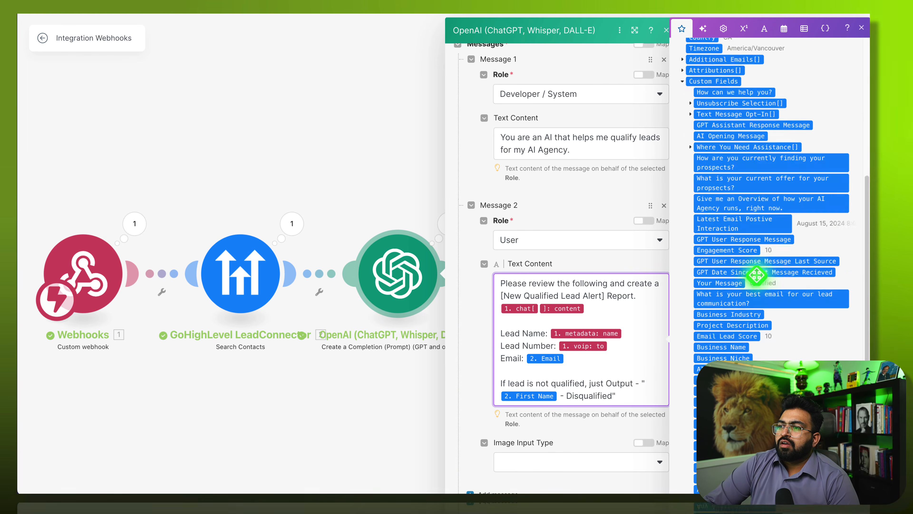
scroll(759, 290, down, 10)
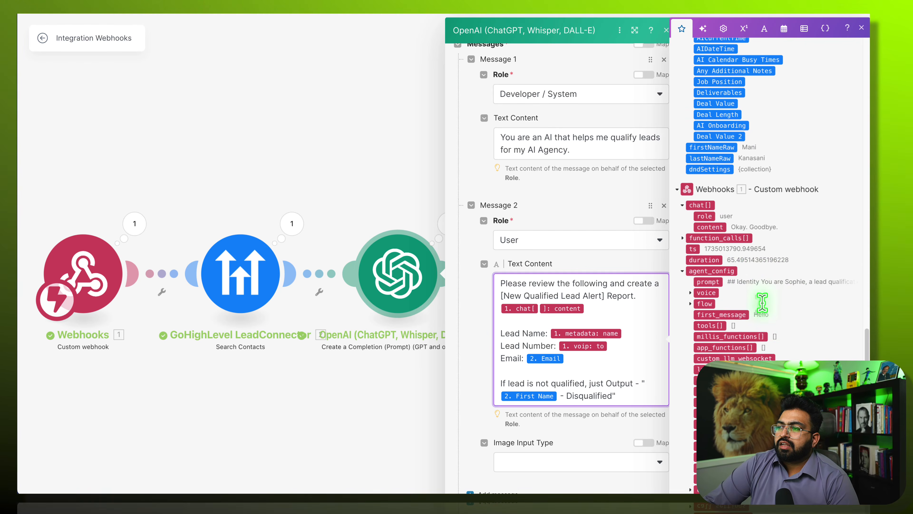
scroll(775, 335, down, 5)
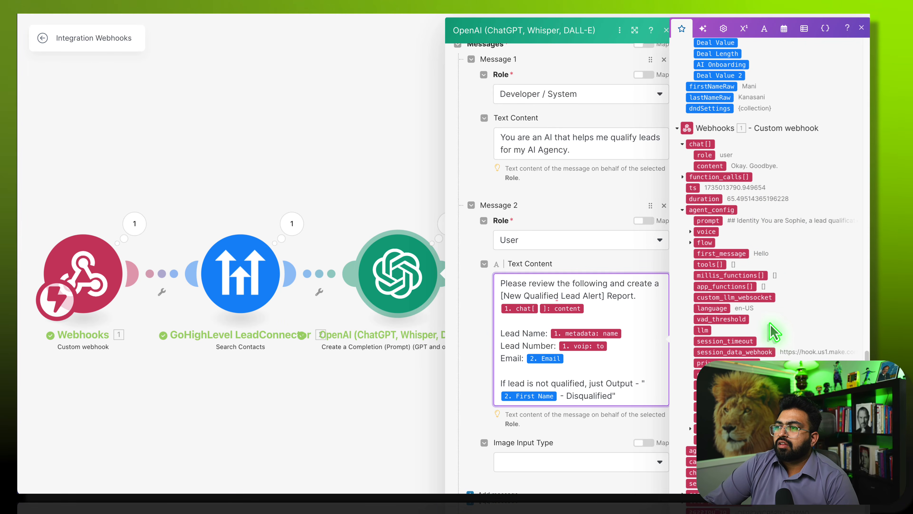
scroll(575, 252, down, 3)
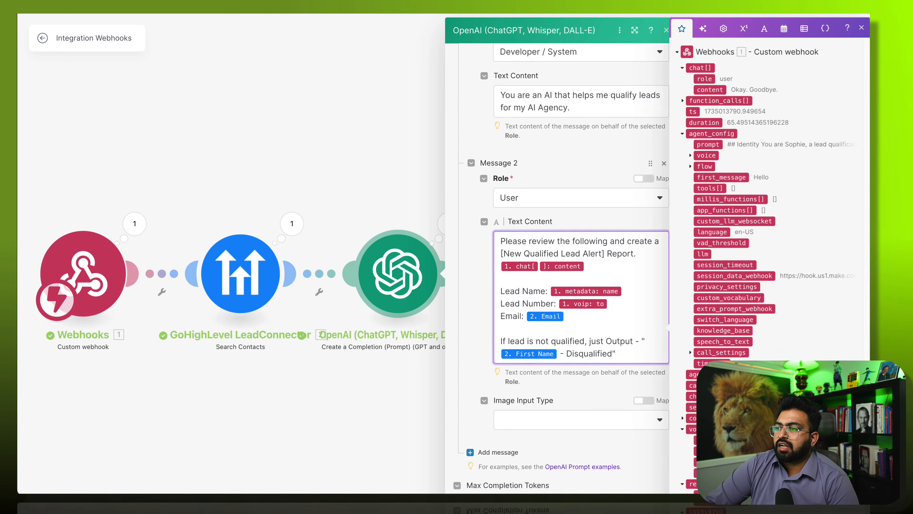
scroll(576, 252, down, 3)
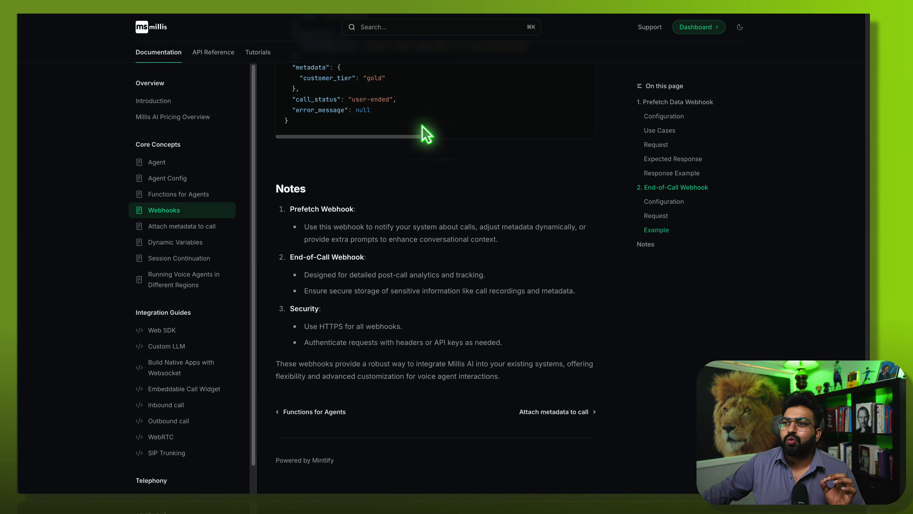
scroll(426, 134, up, 10)
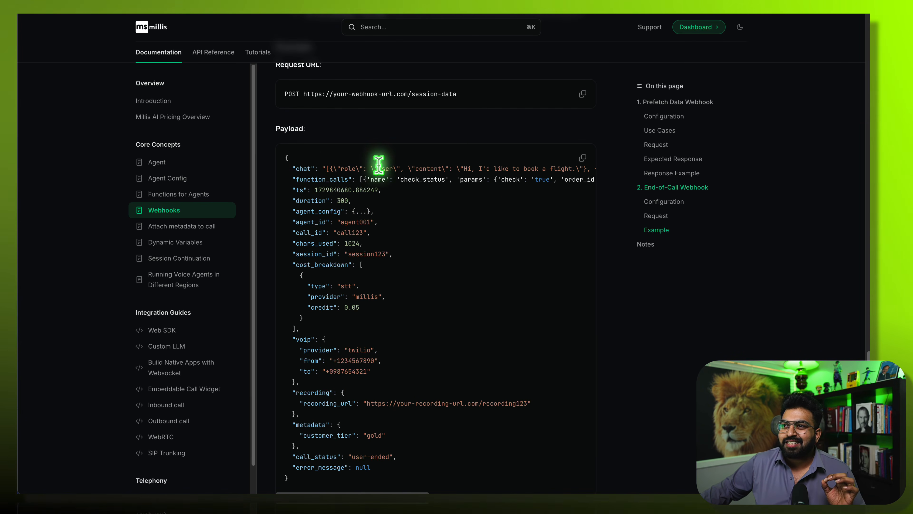
scroll(454, 378, down, 10)
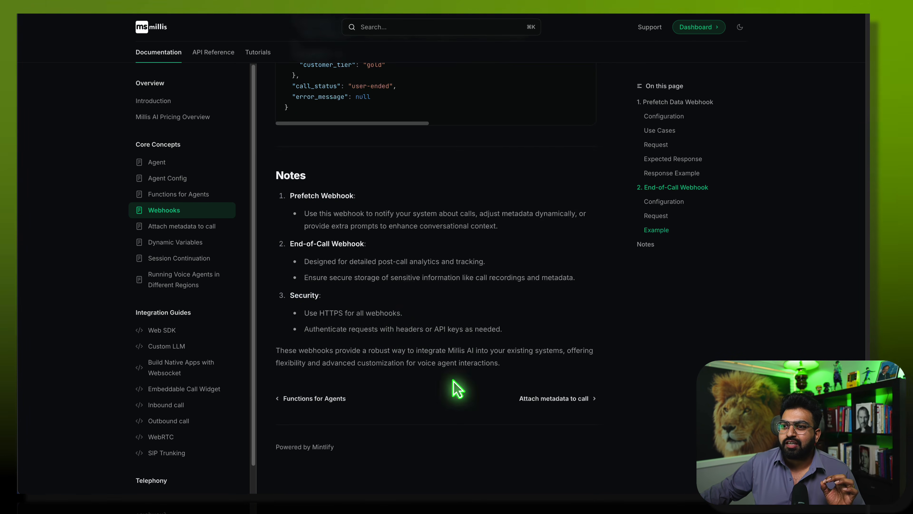
scroll(396, 333, up, 10)
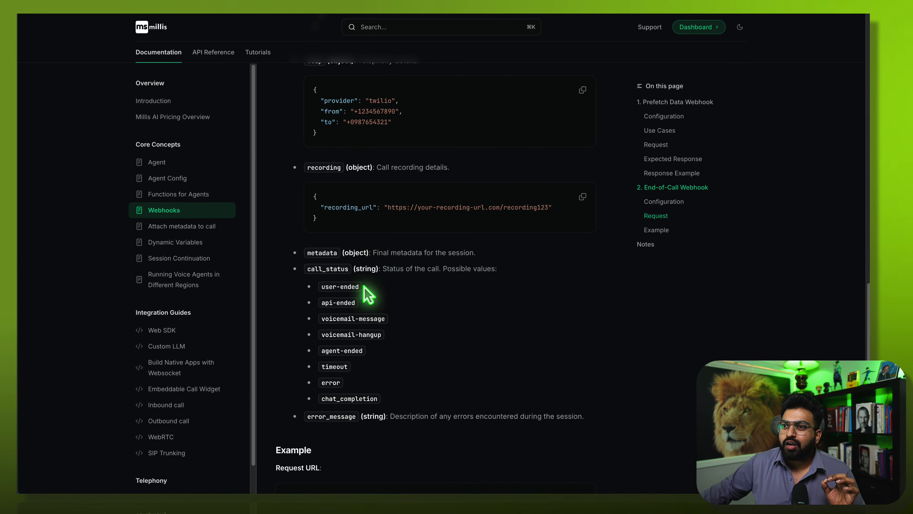
scroll(369, 293, up, 10)
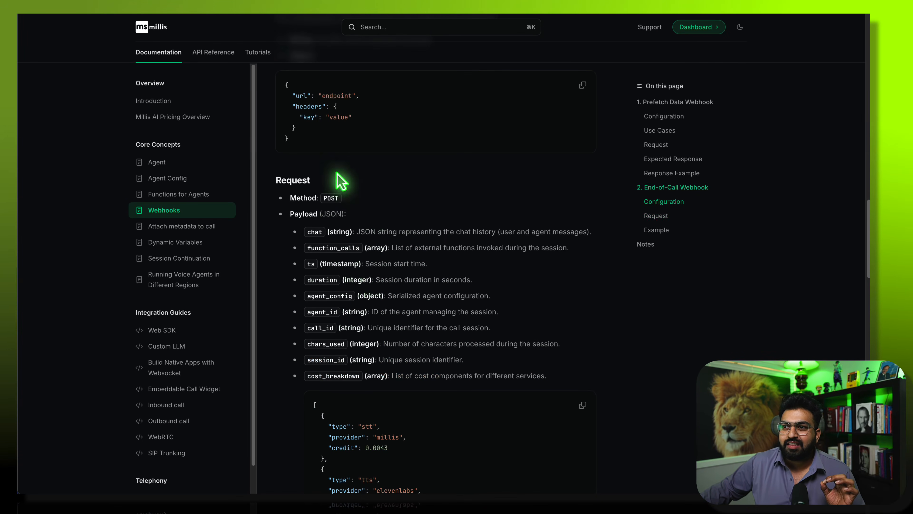
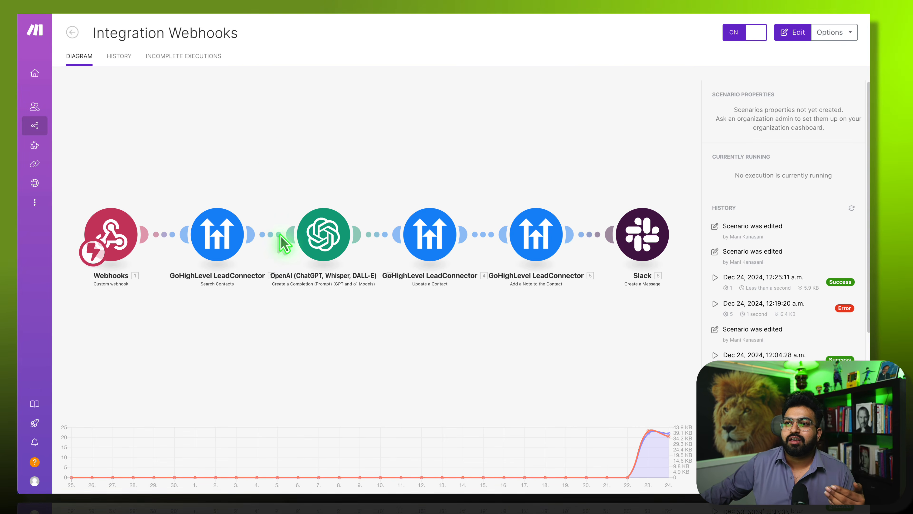
- Insert an OpenAI Create a Transcription (Whisper) module after Update a Contact, using Whisper-1
click(277, 158)
click(323, 235)
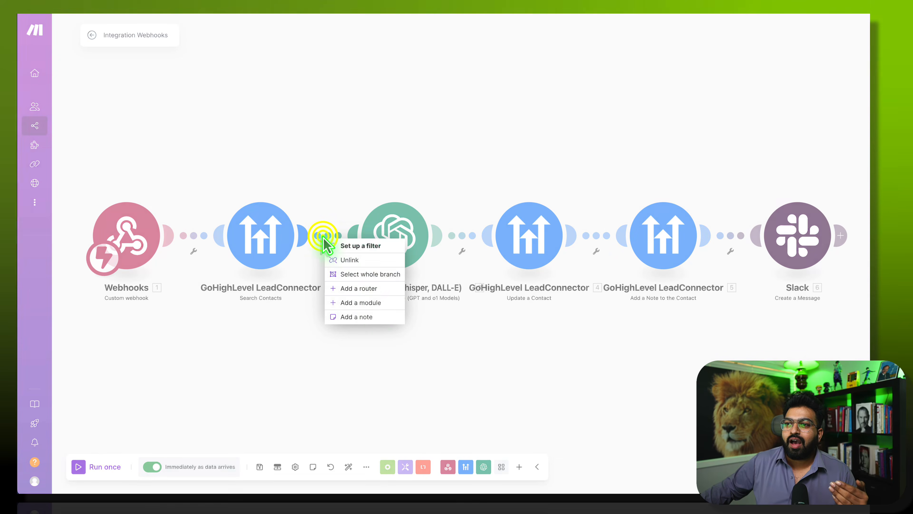
click(372, 303)
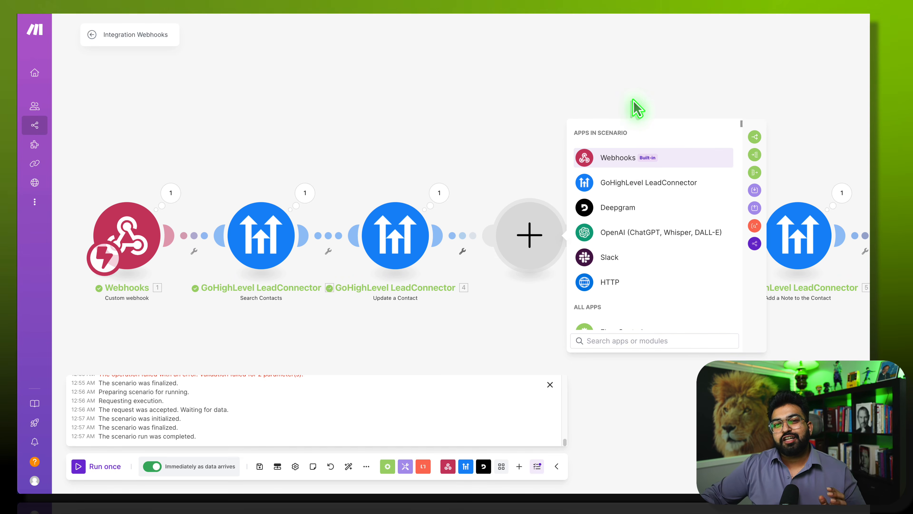
click(647, 237)
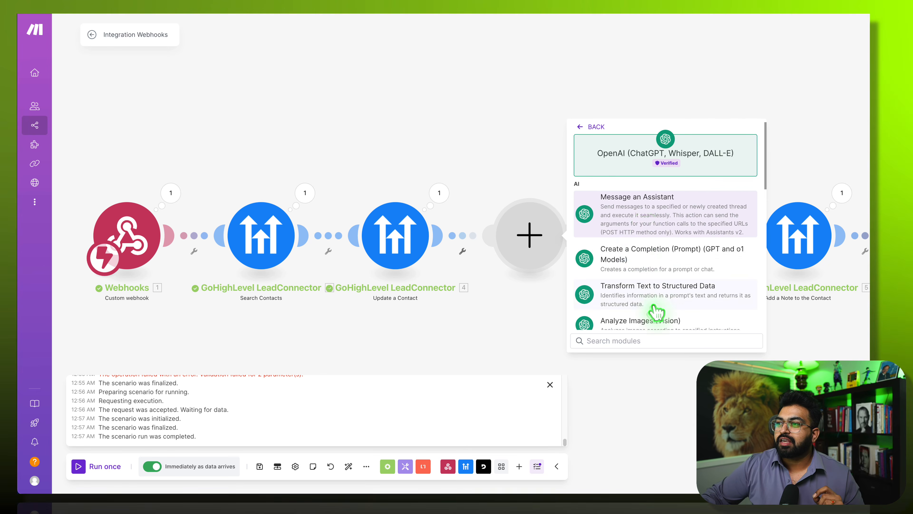
scroll(651, 316, down, 3)
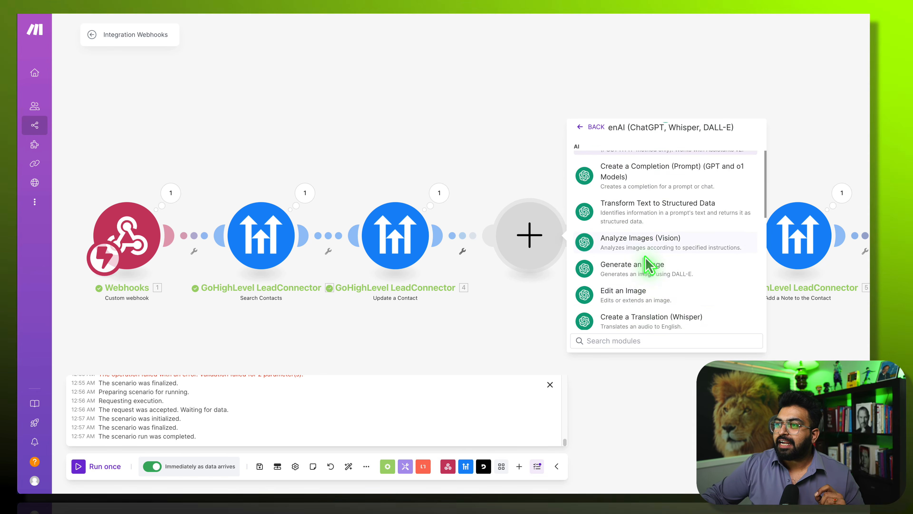
scroll(649, 261, down, 2)
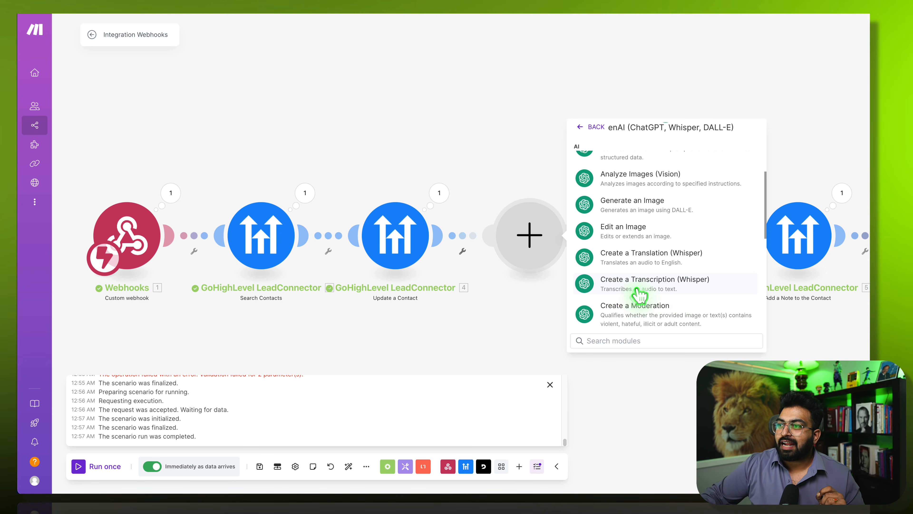
click(651, 284)
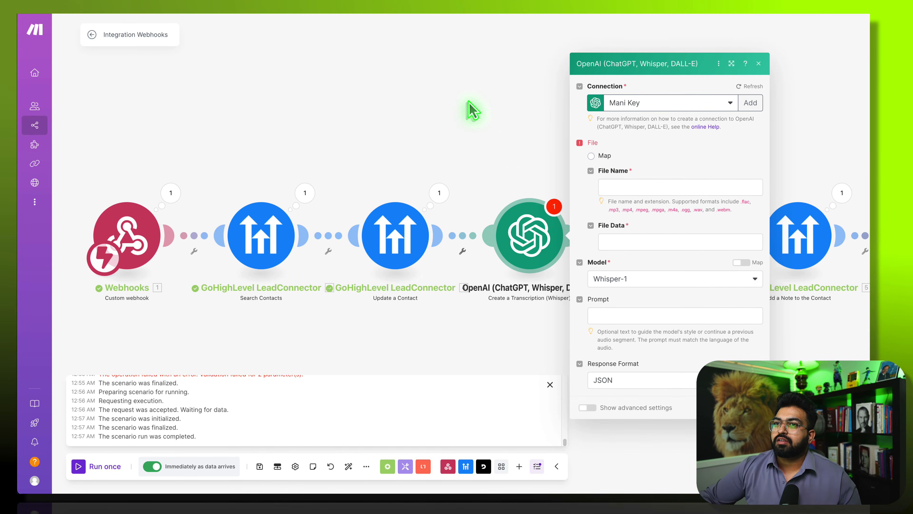
- Unlink Update a Contact from both Search Contacts and the Whisper transcription step
click(413, 125)
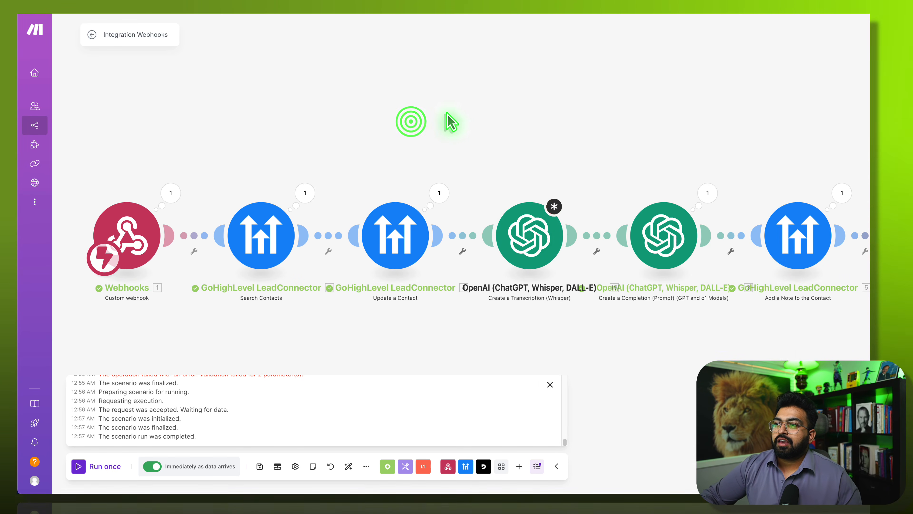
drag(448, 119, 379, 116)
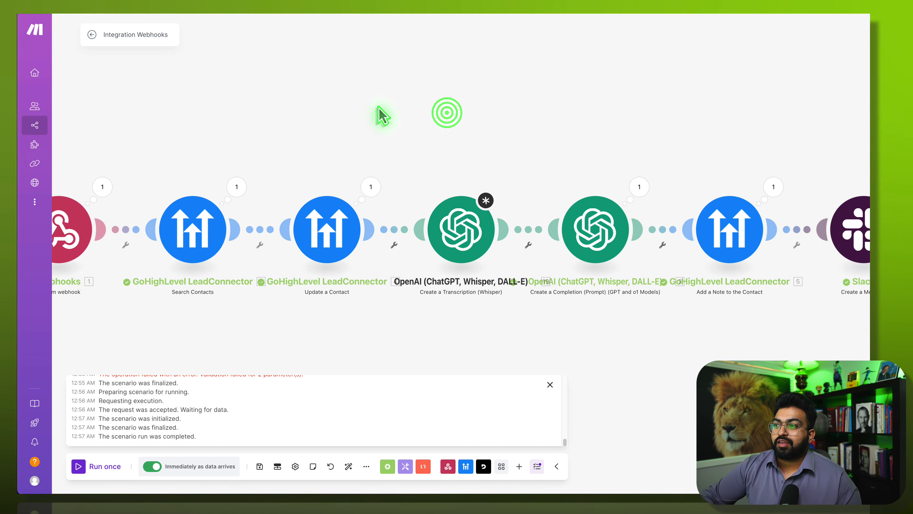
click(255, 227)
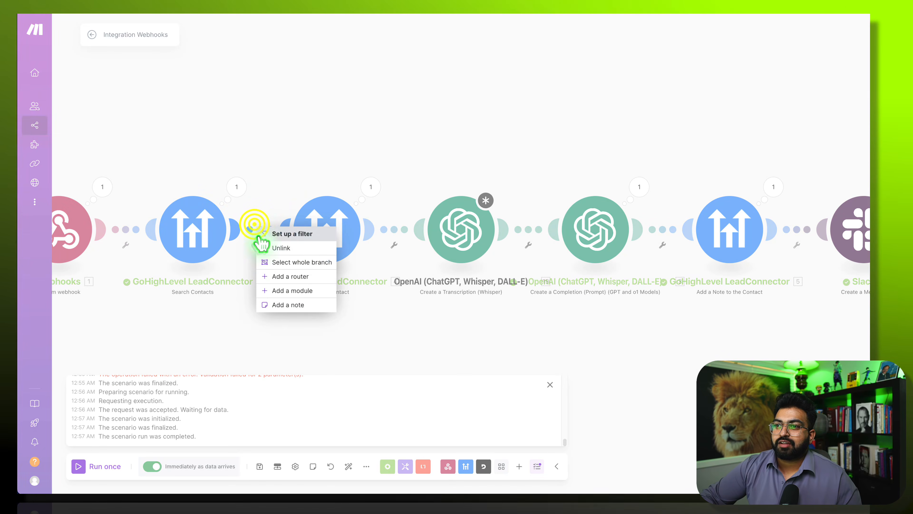
click(280, 248)
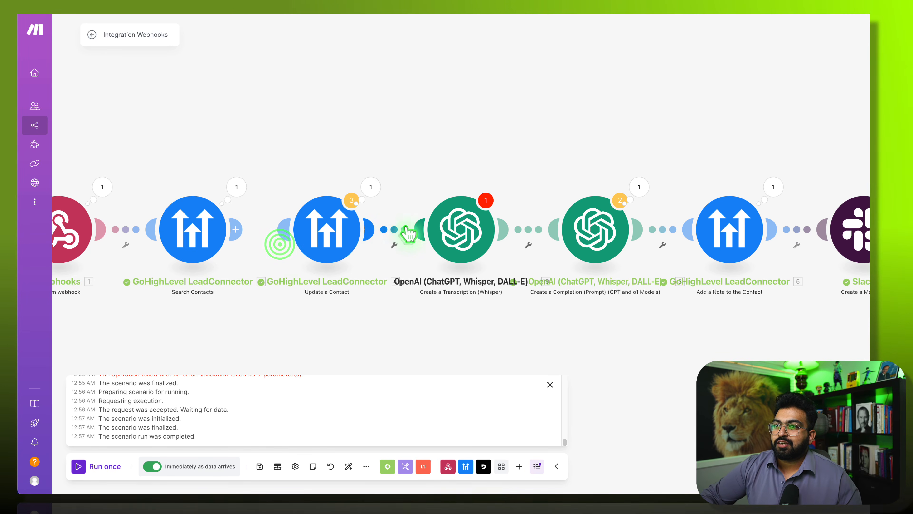
click(408, 234)
click(406, 252)
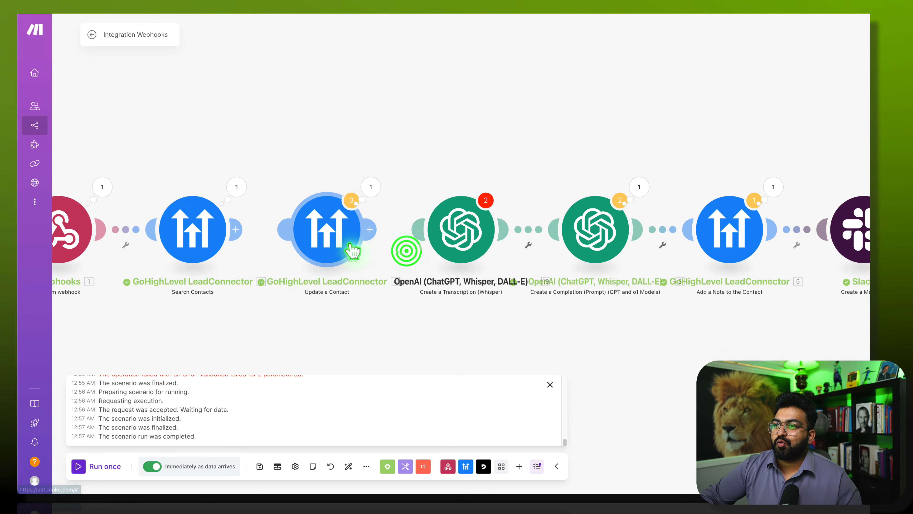
- Move Update a Contact beside Add a Note, link Search Contacts to Whisper, and auto-align
drag(348, 247, 705, 224)
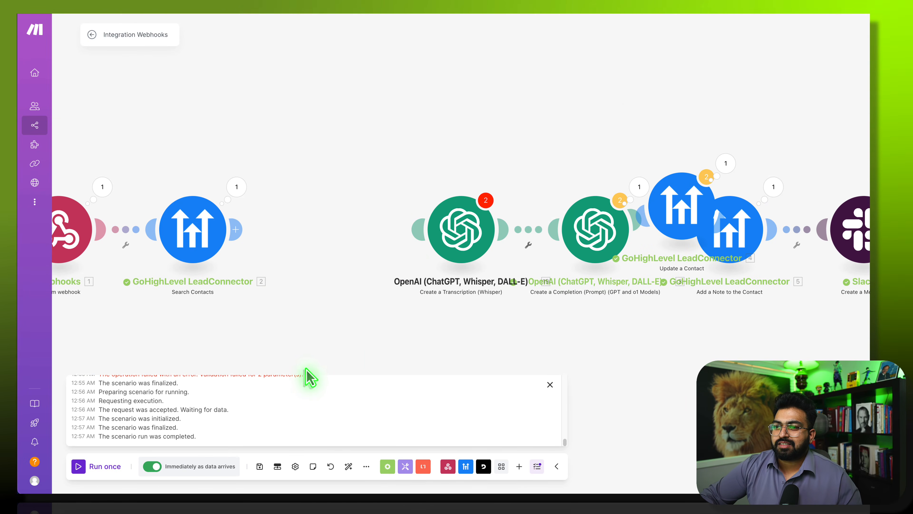
drag(422, 246, 238, 241)
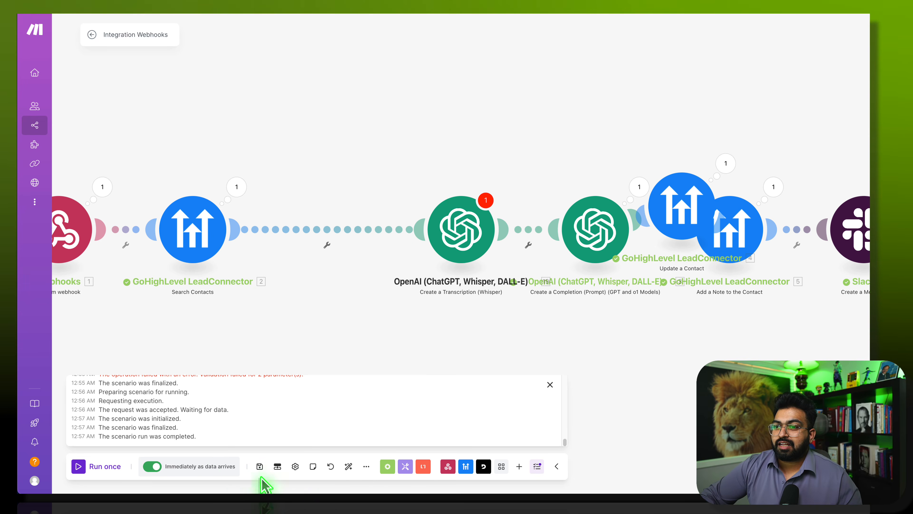
click(348, 466)
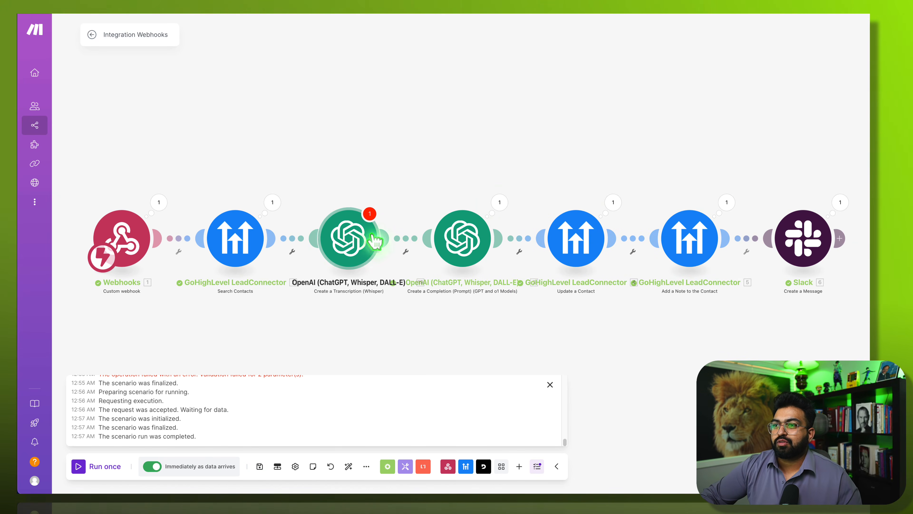
click(361, 248)
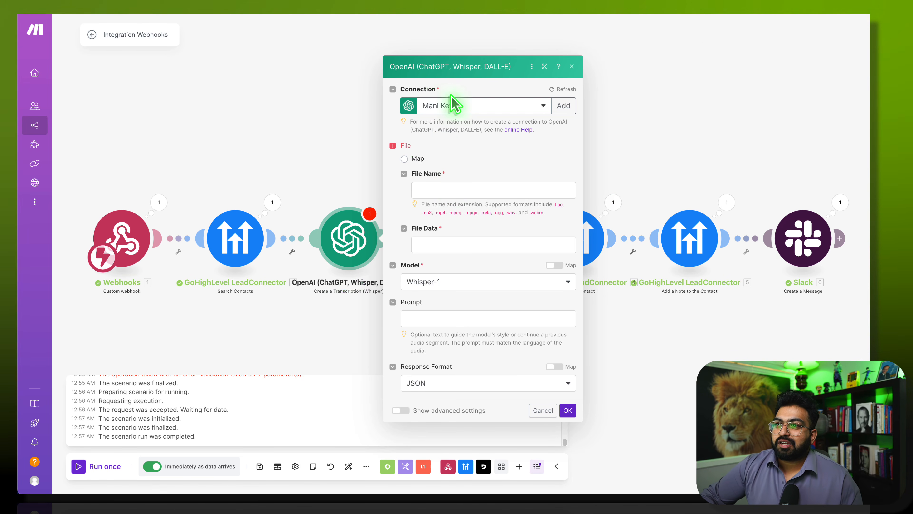
click(564, 107)
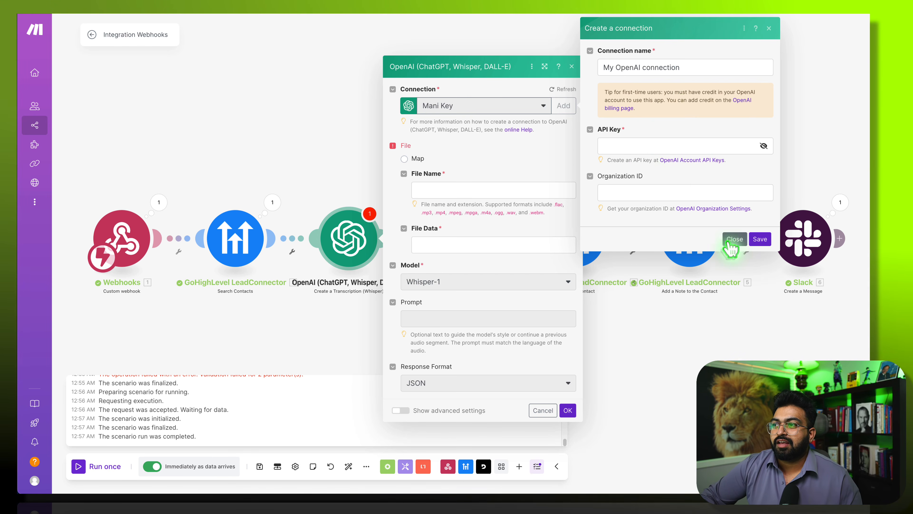
click(735, 239)
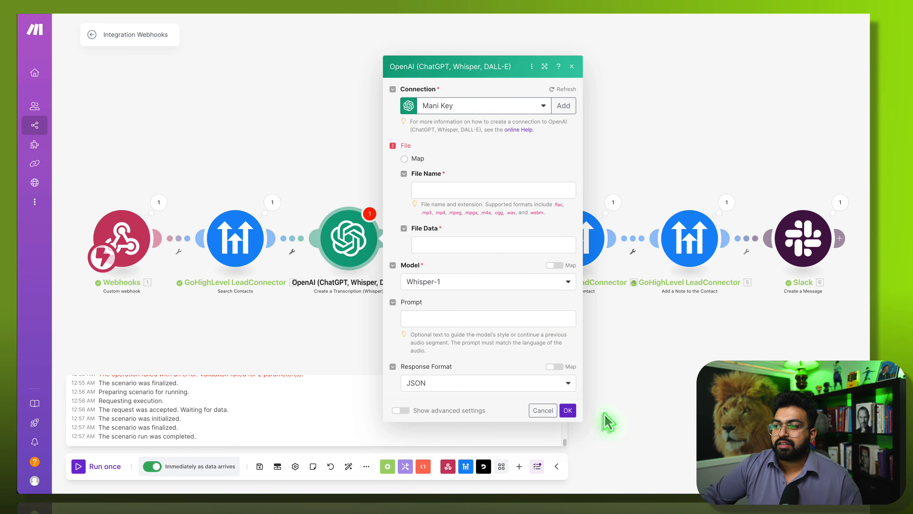
click(569, 411)
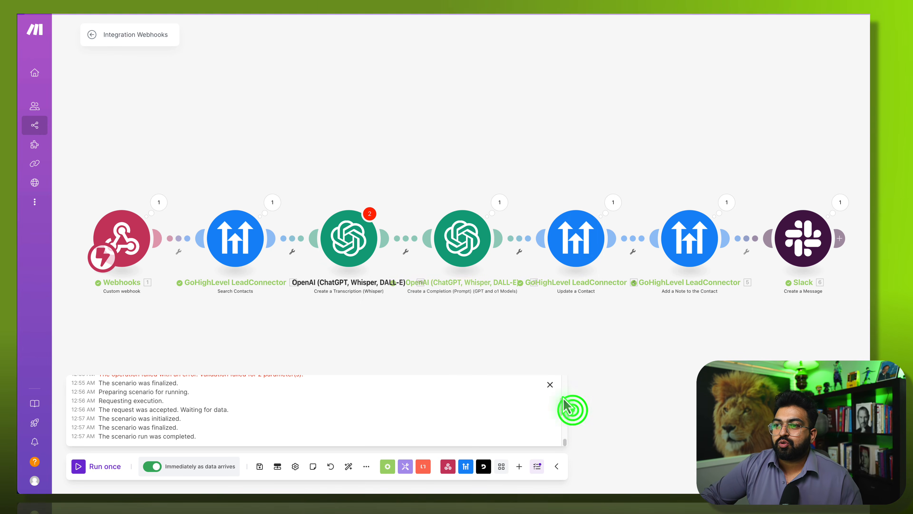
- Insert an HTTP Get a file module before Whisper, mapping 1. recording: recording_url into its URL
click(287, 242)
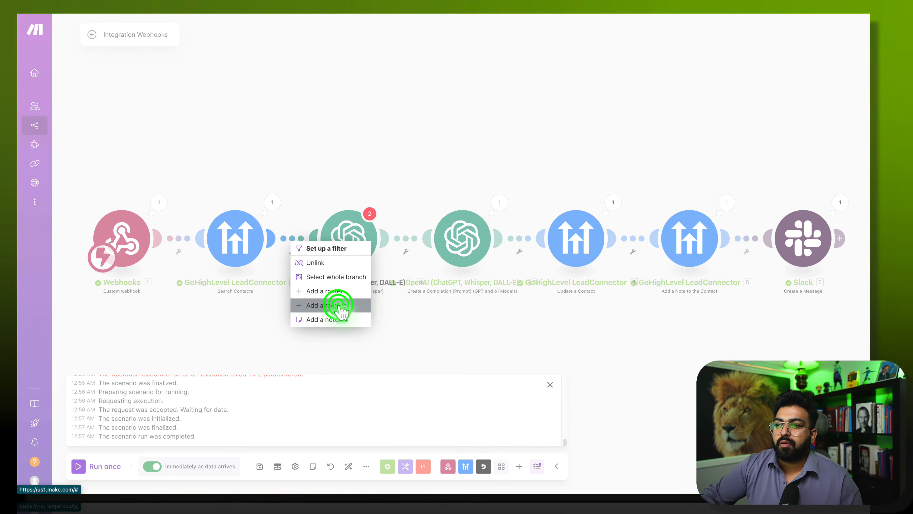
click(340, 306)
click(423, 286)
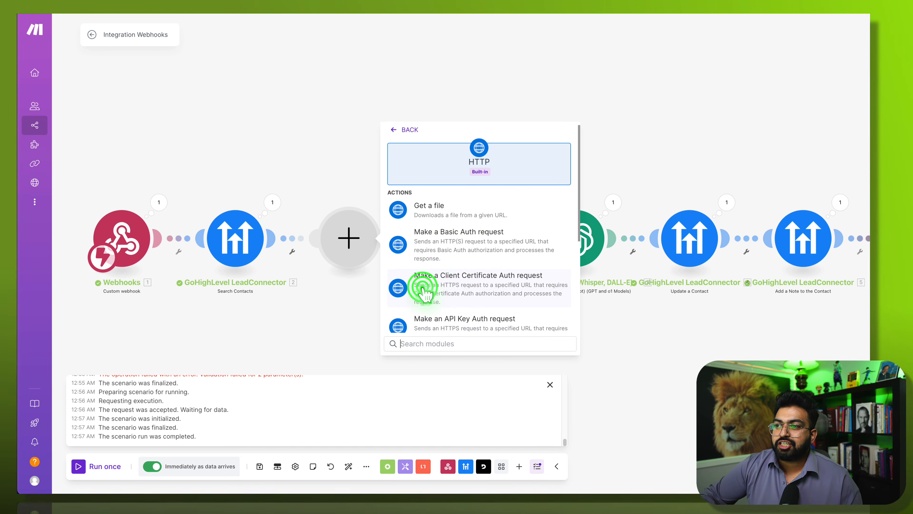
click(455, 212)
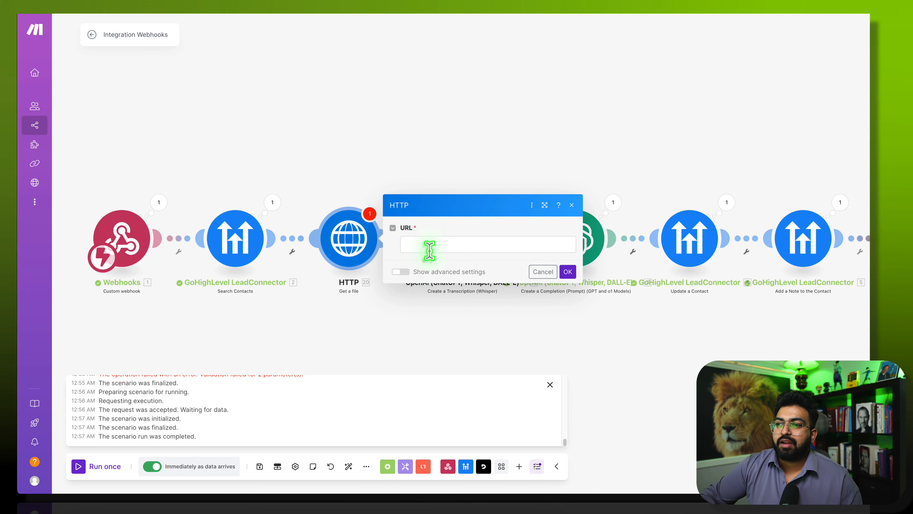
click(430, 247)
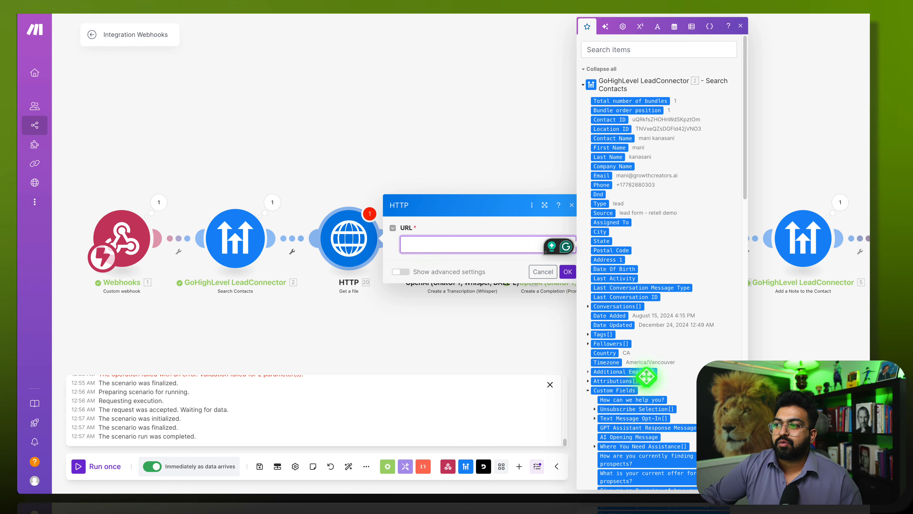
scroll(646, 376, down, 15)
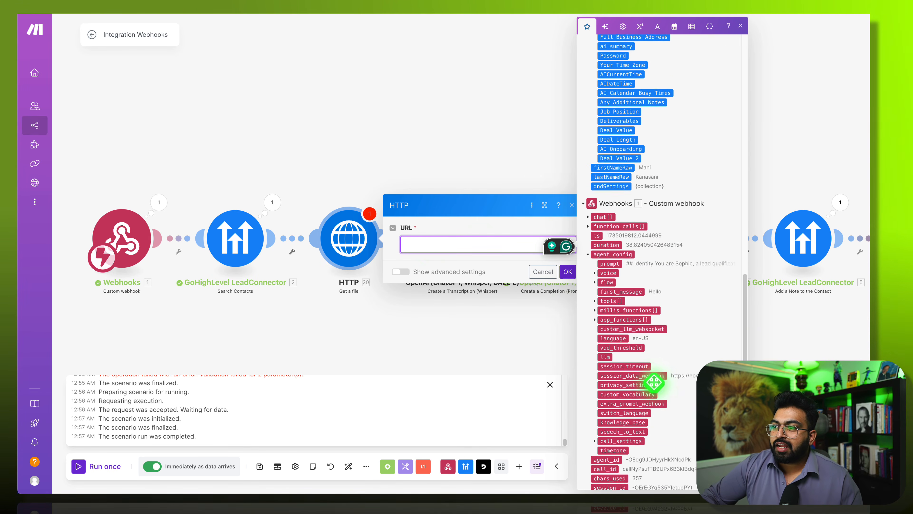
scroll(650, 431, down, 4)
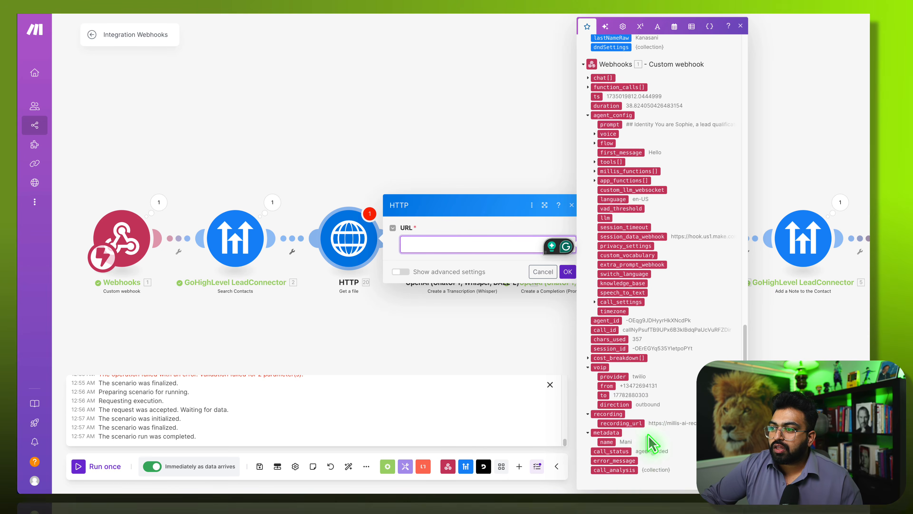
click(627, 423)
click(499, 221)
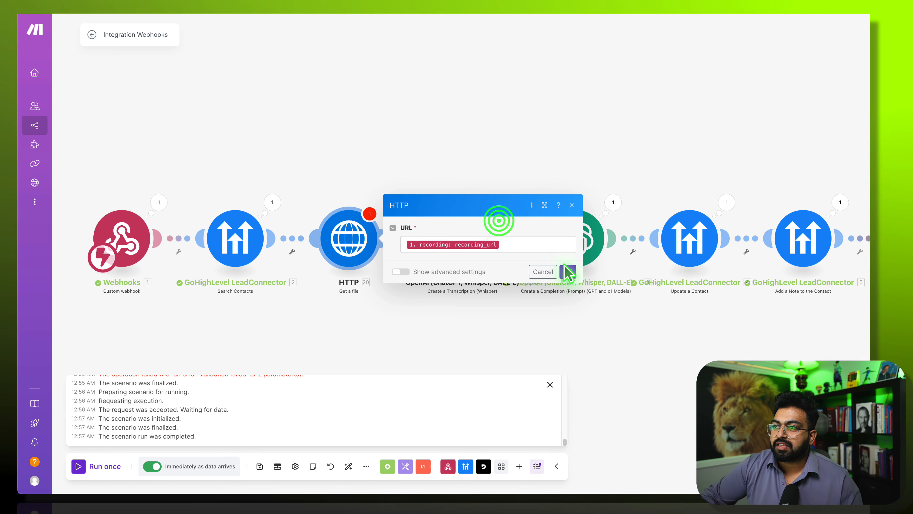
click(569, 272)
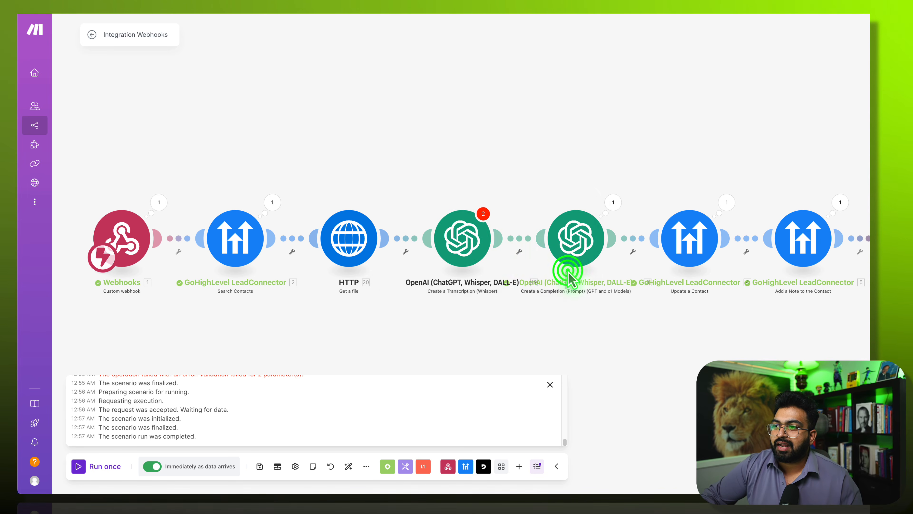
- Set Whisper's File to HTTP - Get a file with prompt 'Transcribe audio between AI and customer'
click(467, 248)
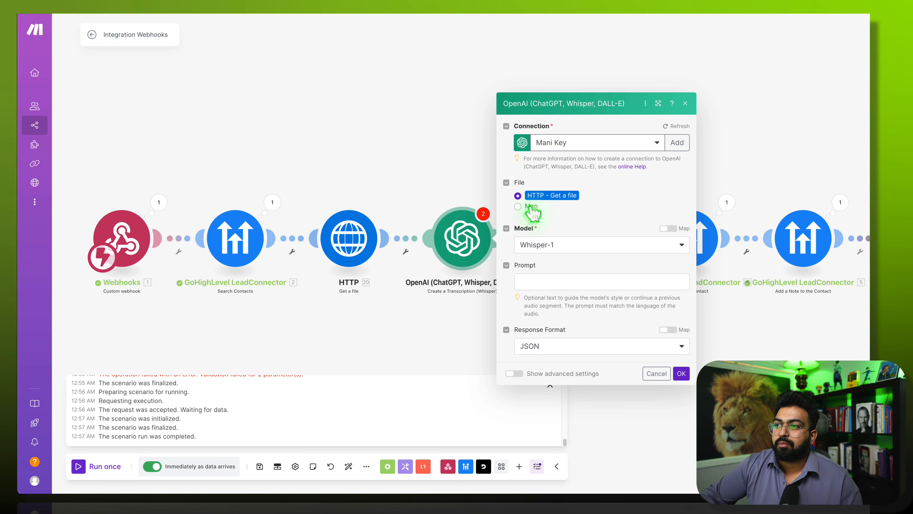
click(538, 284)
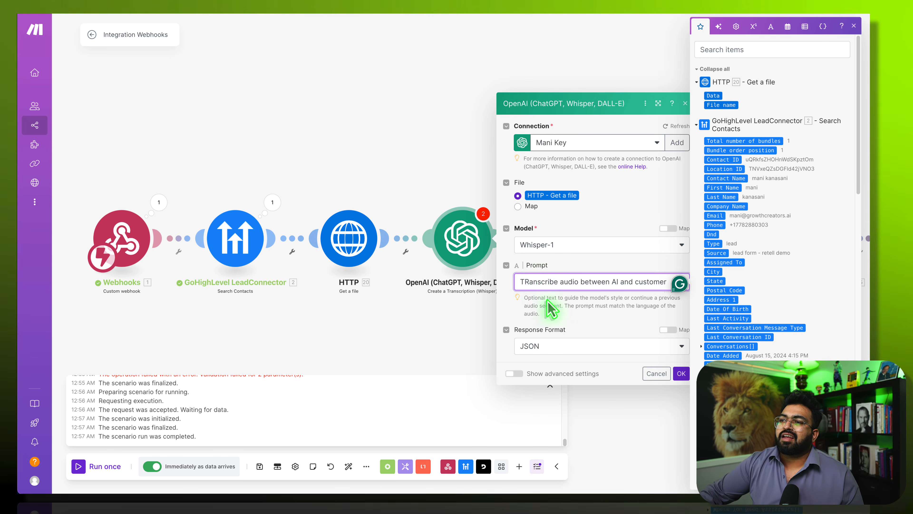
click(536, 296)
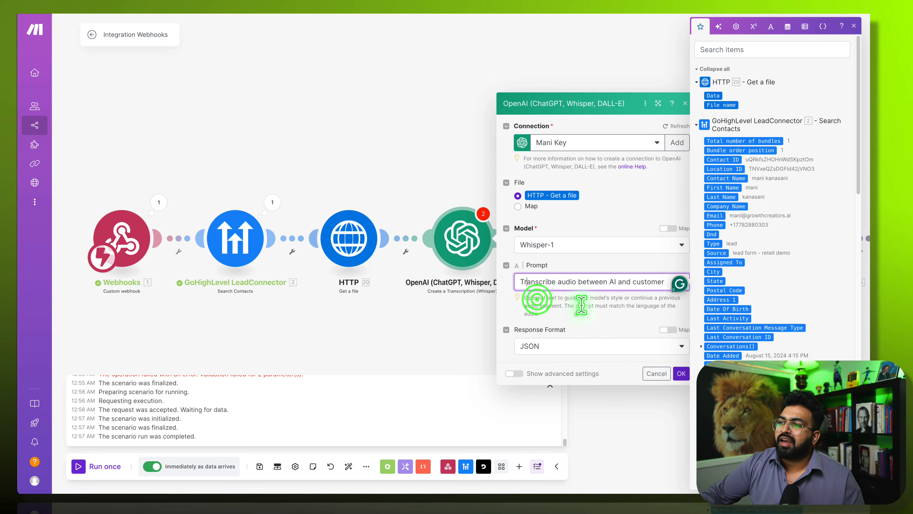
click(637, 218)
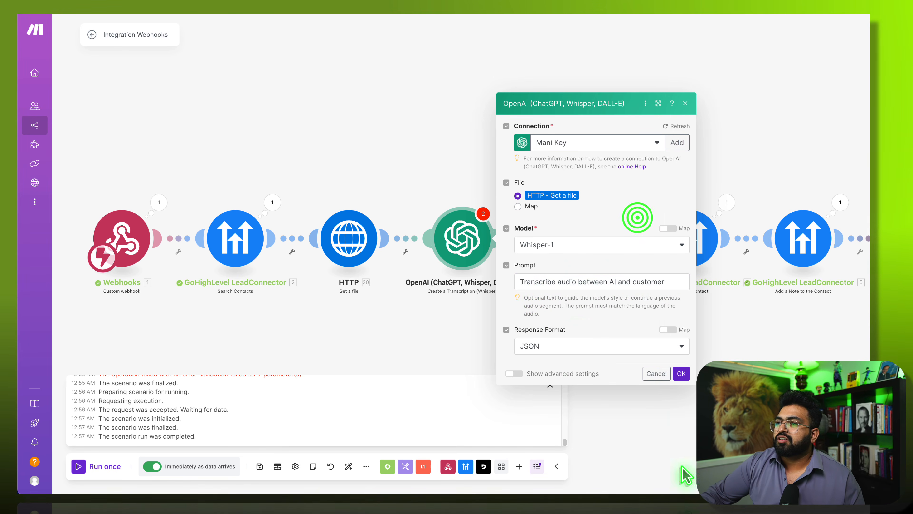
click(682, 374)
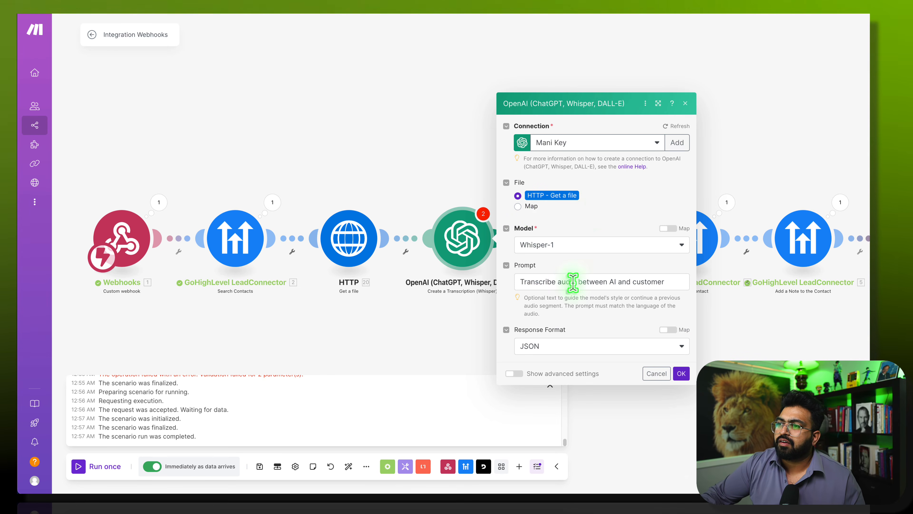
click(562, 195)
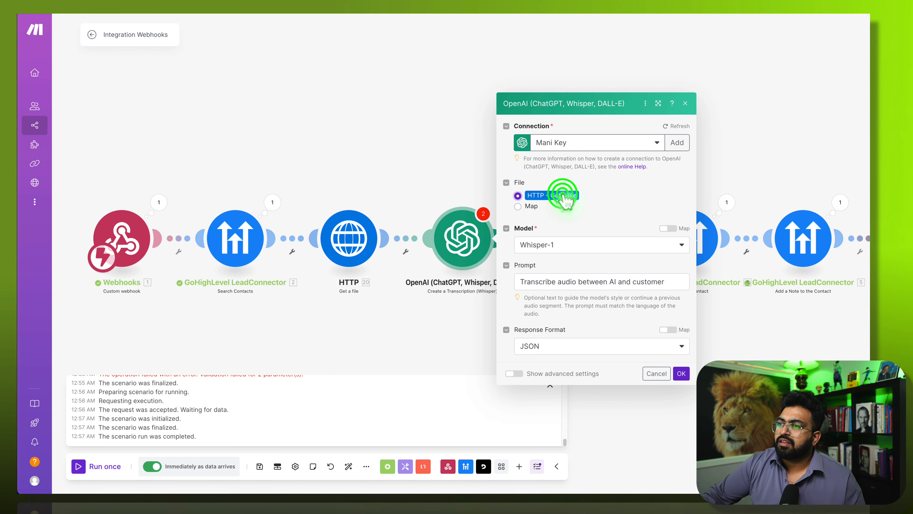
click(593, 299)
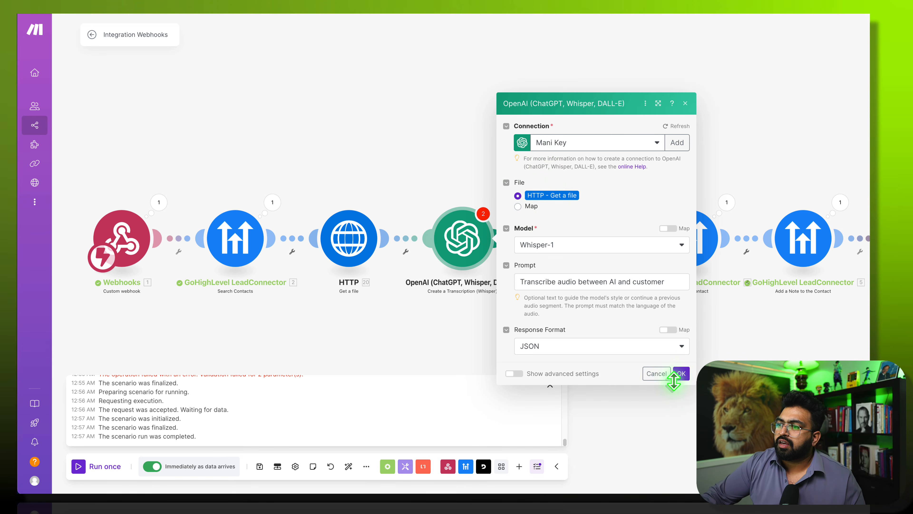
click(682, 375)
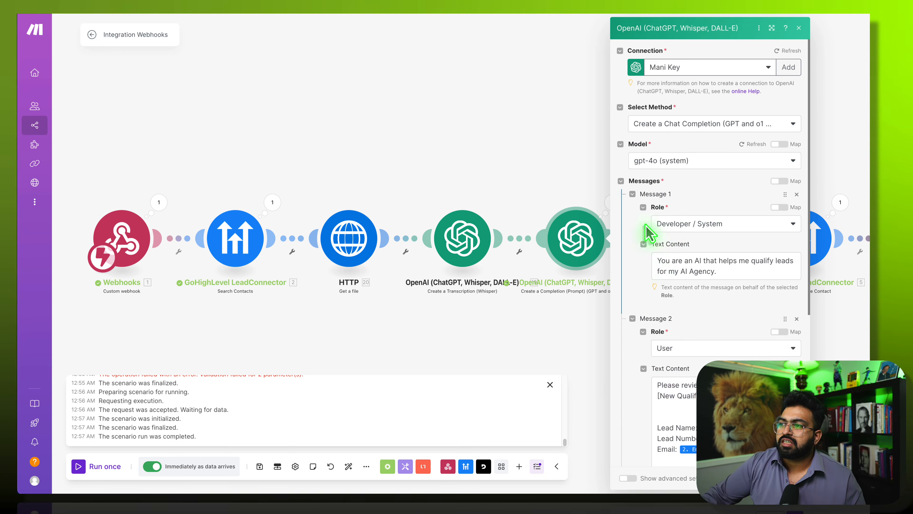
- Map the OpenAI 19. Text output into the GPT completion's Message 2 Text Content
click(676, 399)
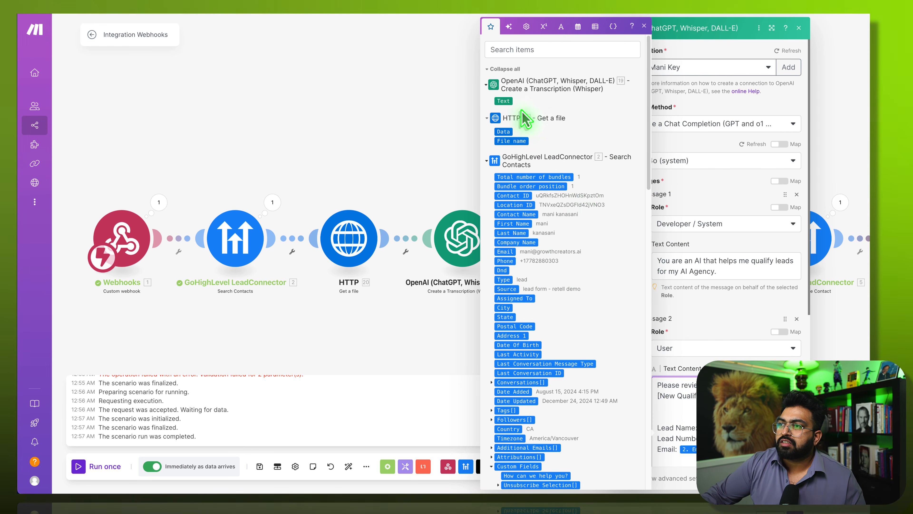
drag(505, 101, 673, 406)
click(794, 478)
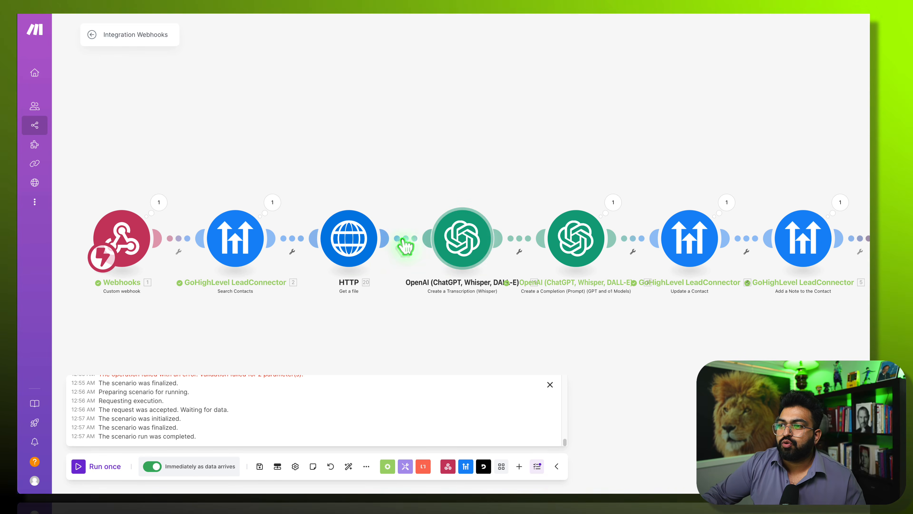
click(577, 239)
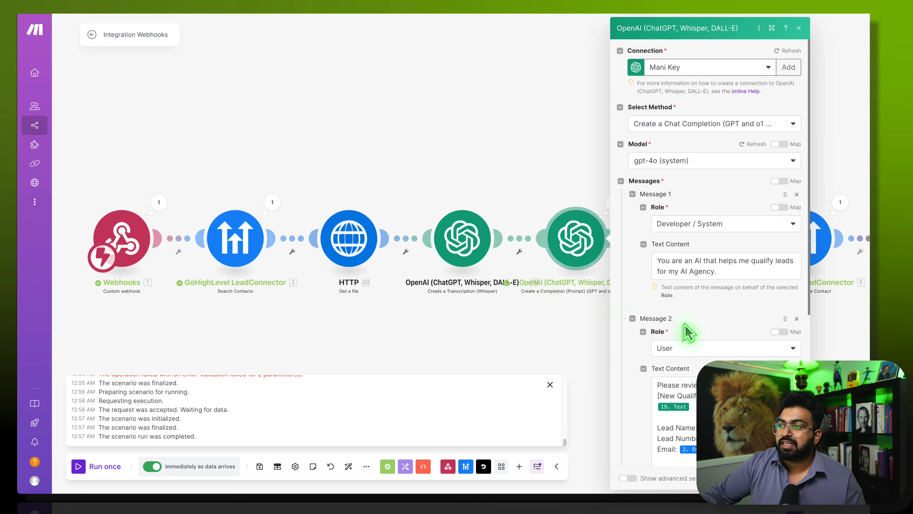
click(722, 414)
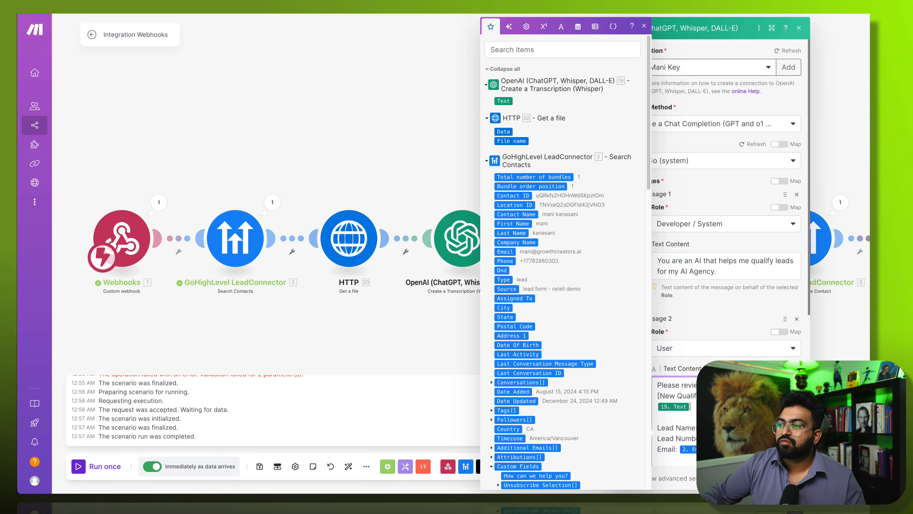
click(794, 483)
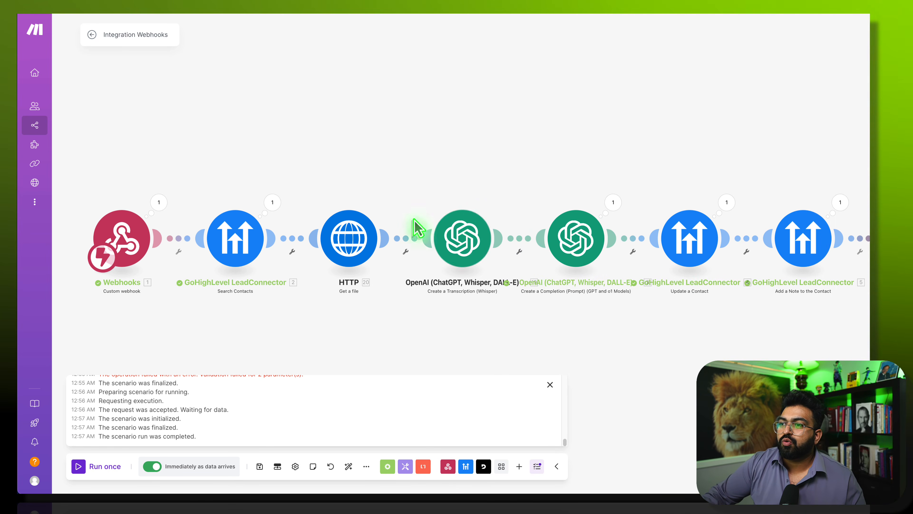
- Test-run only the HTTP Get a file module, then auto-align and save the scenario
right_click(356, 238)
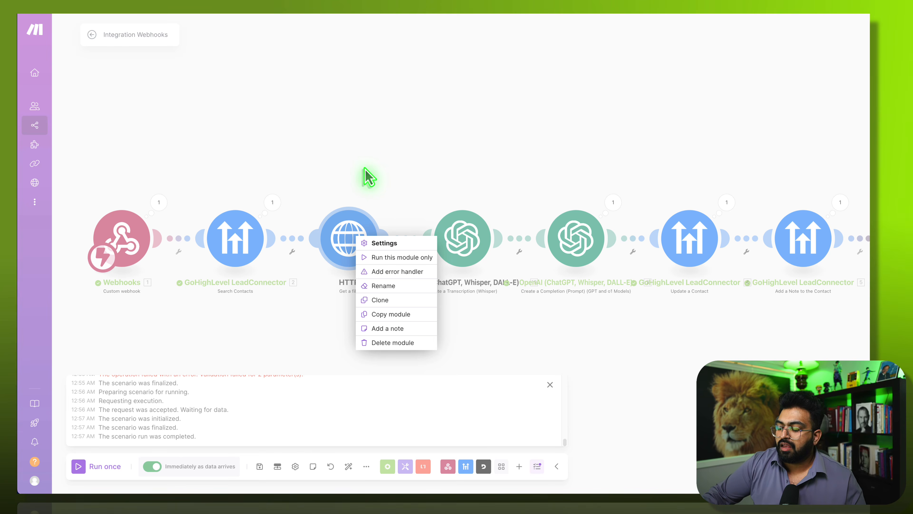
click(392, 262)
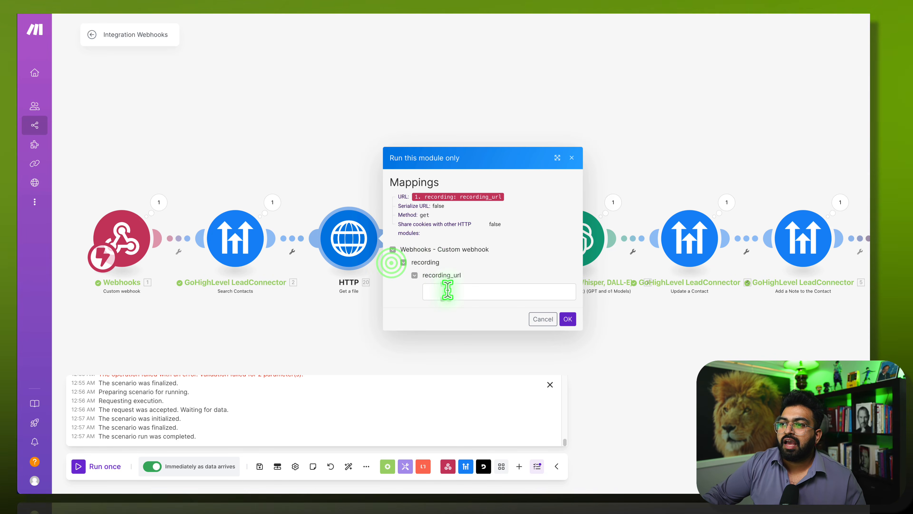
click(572, 157)
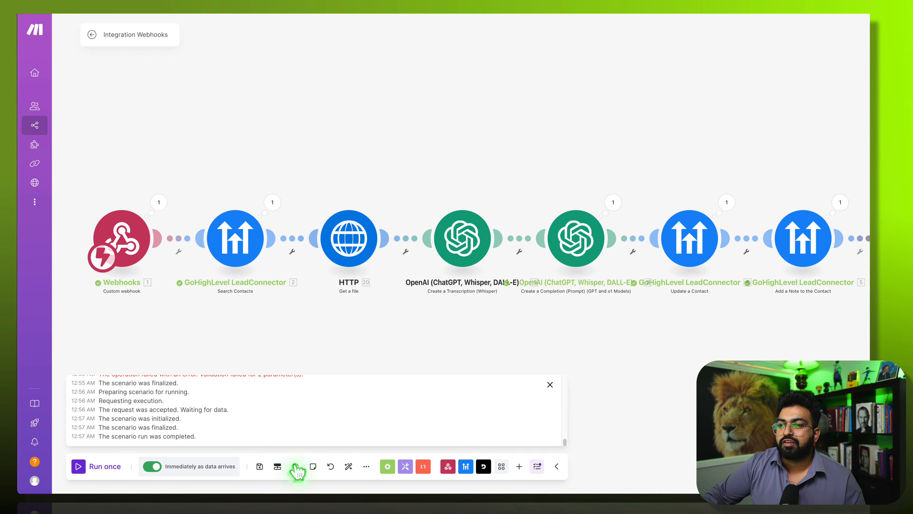
click(349, 466)
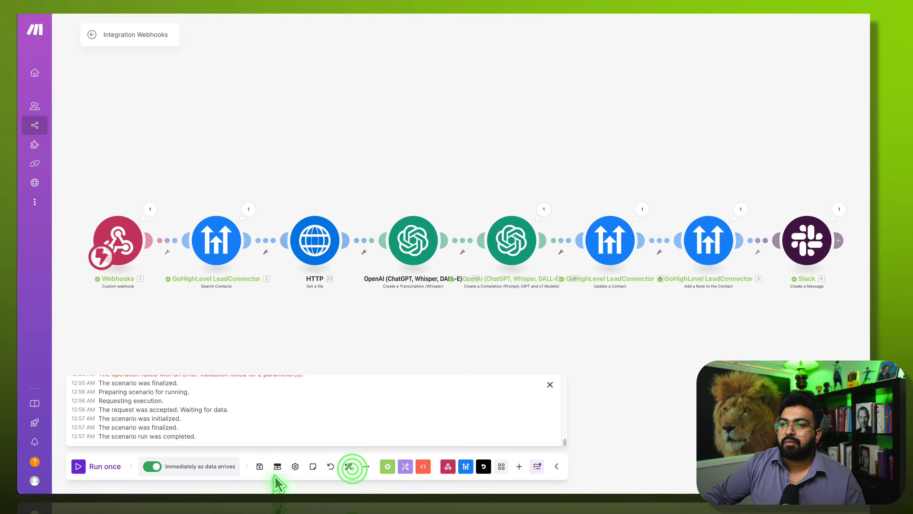
click(259, 466)
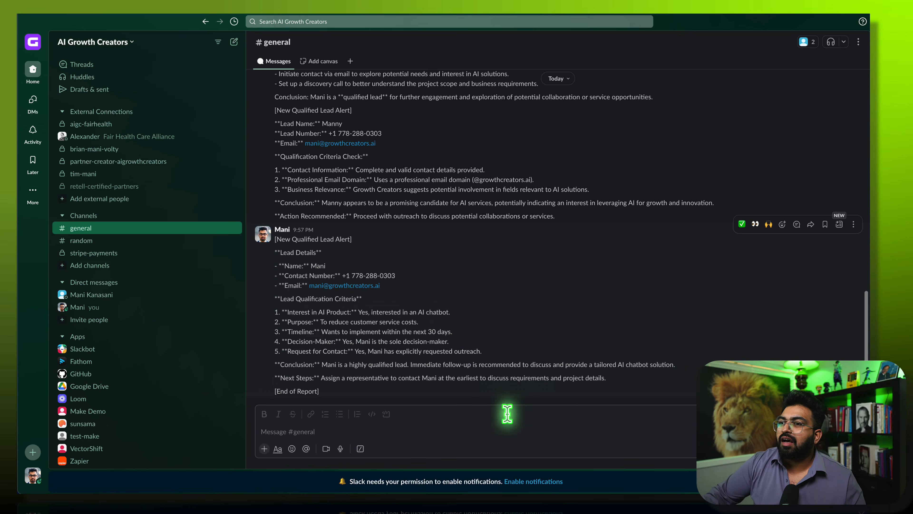
- Delete three old lead-alert messages, including the 9:04 PM one, from #general
scroll(581, 265, up, 1)
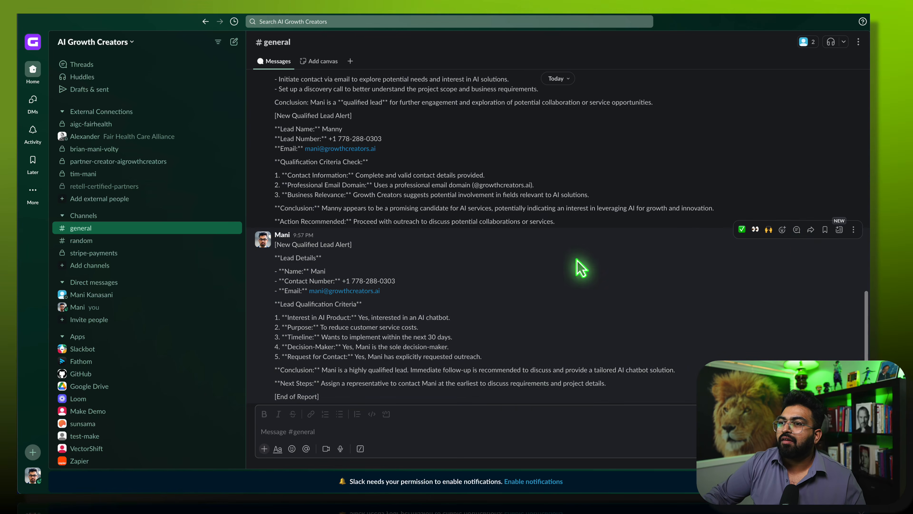
click(854, 243)
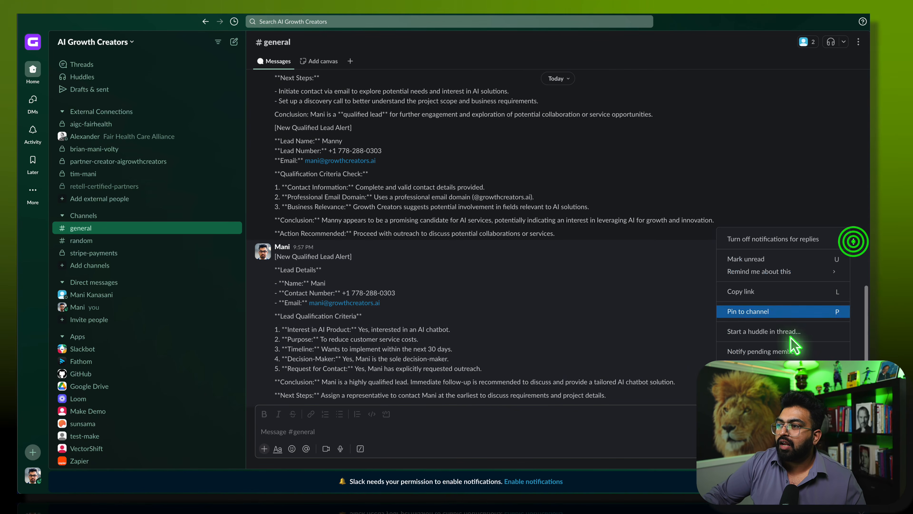
click(755, 391)
click(549, 379)
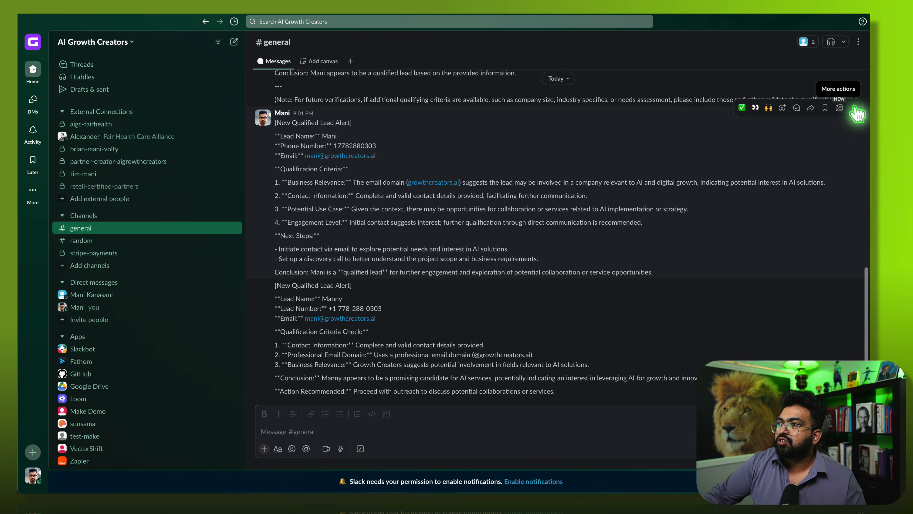
click(855, 106)
click(757, 250)
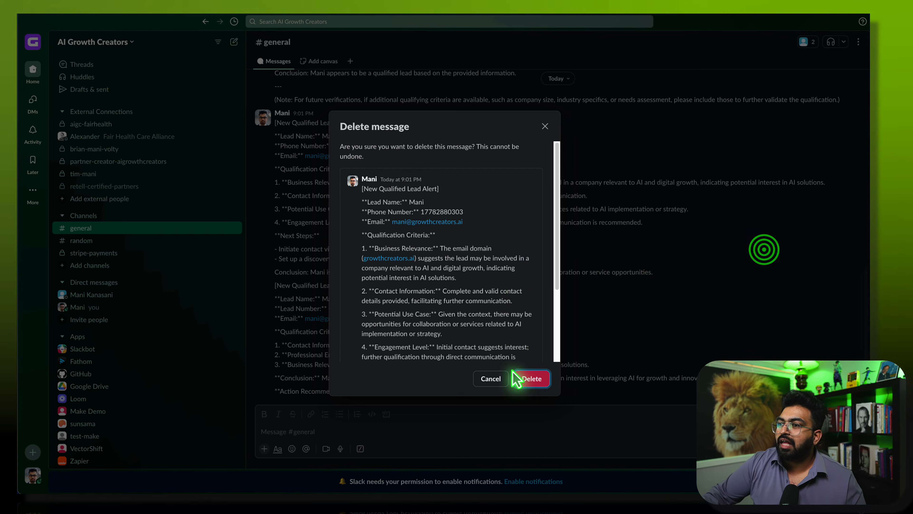
click(532, 381)
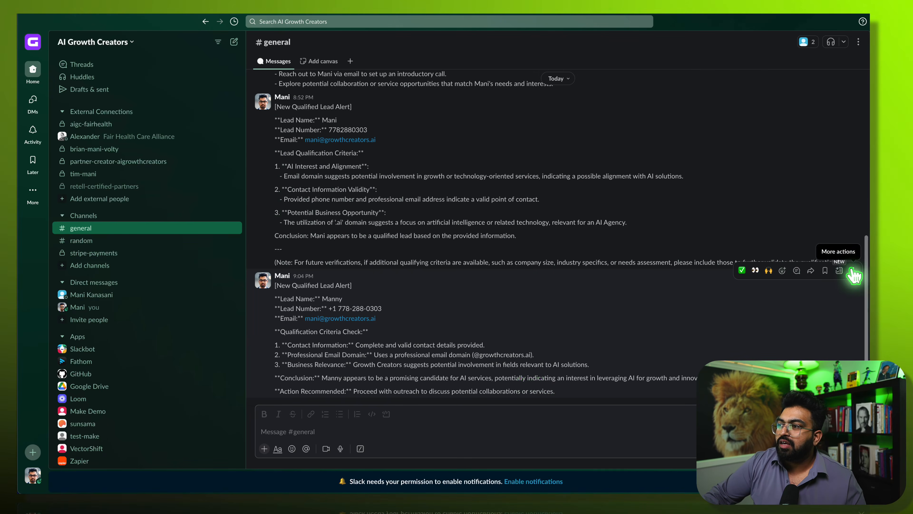
click(855, 269)
click(765, 413)
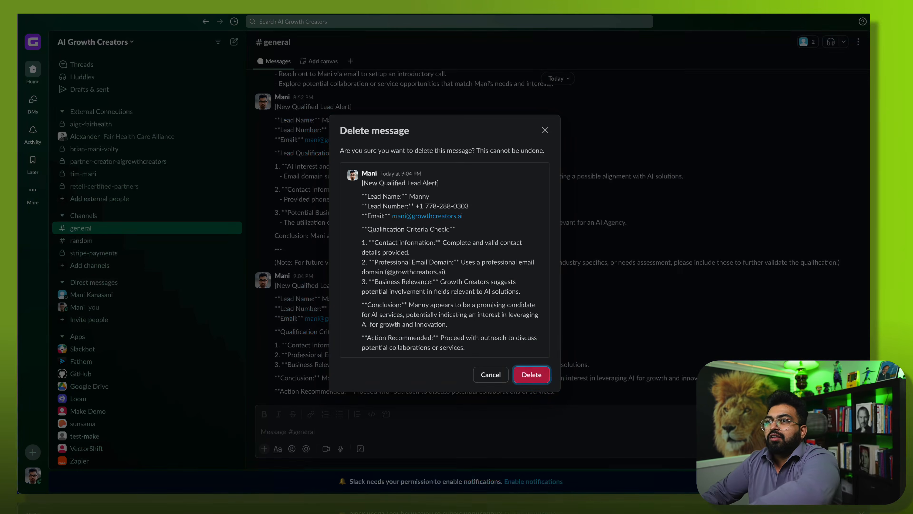
click(544, 374)
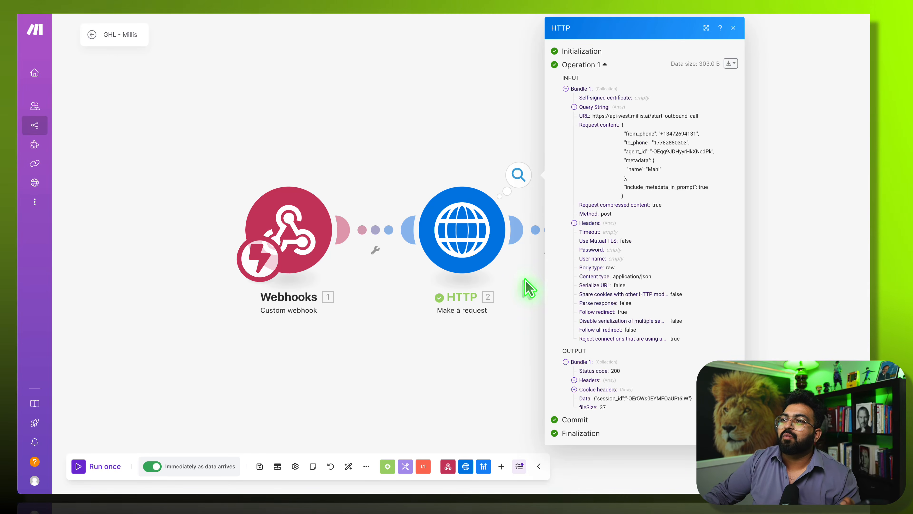
right_click(470, 222)
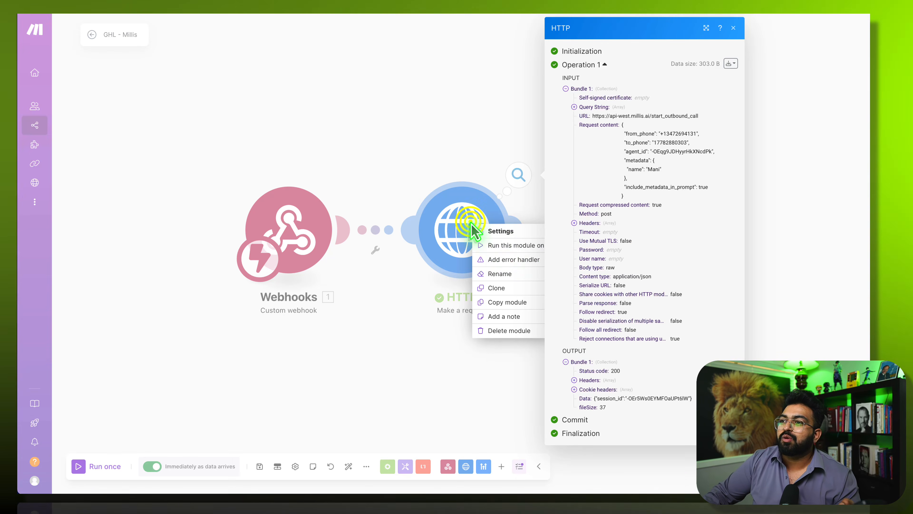
- Run only the HTTP request module with a test lead's phone number and first name
click(500, 246)
click(583, 387)
key(Tab)
text(Ma)
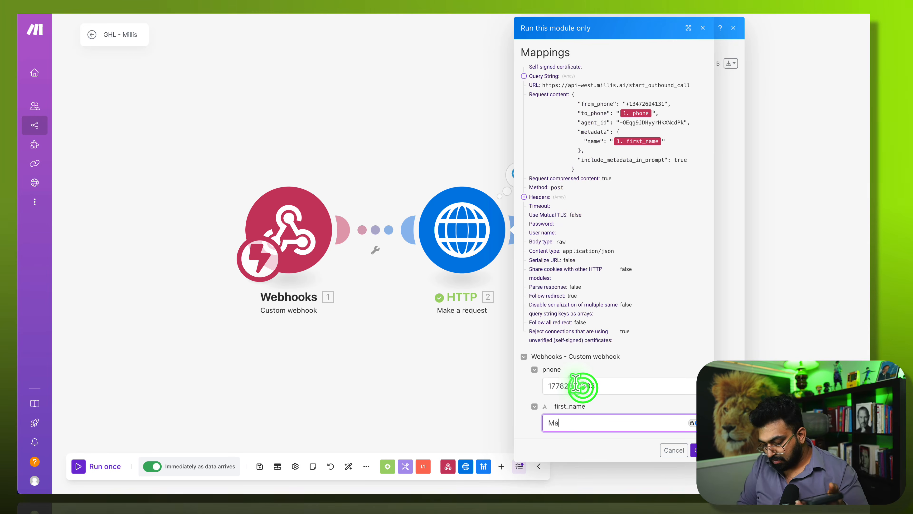
text(nny)
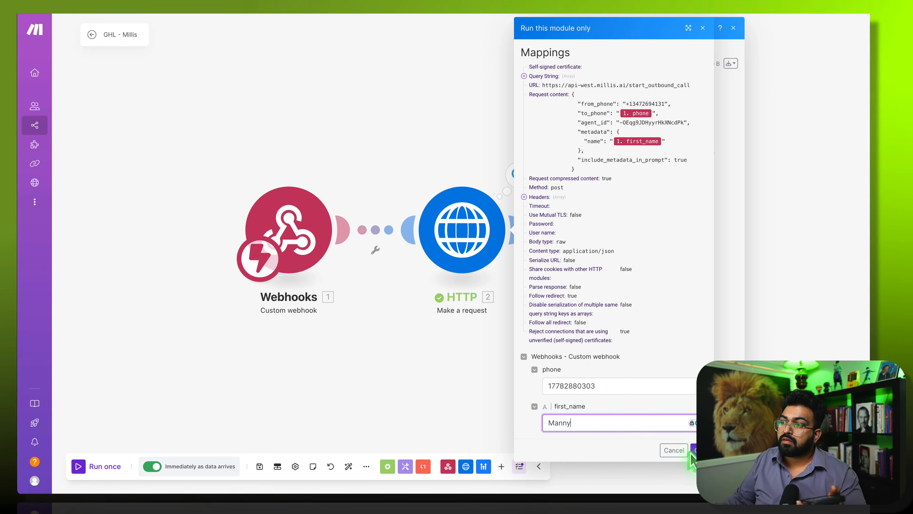
click(692, 451)
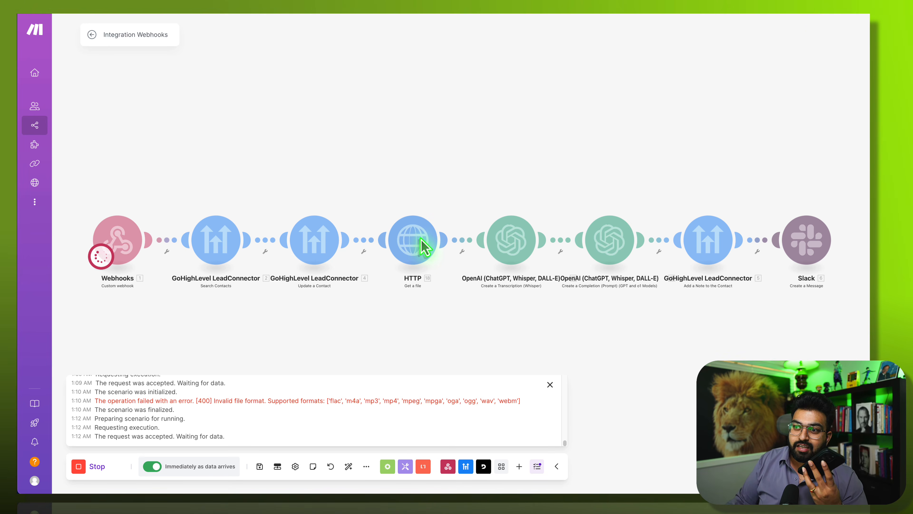
- Hide the execution log while the scenario processes the incoming webhook through to Slack
click(551, 386)
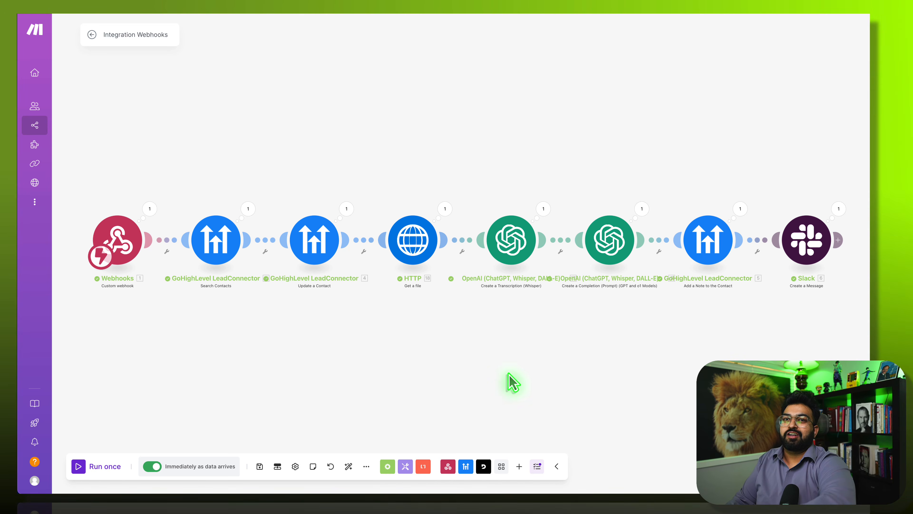
click(326, 254)
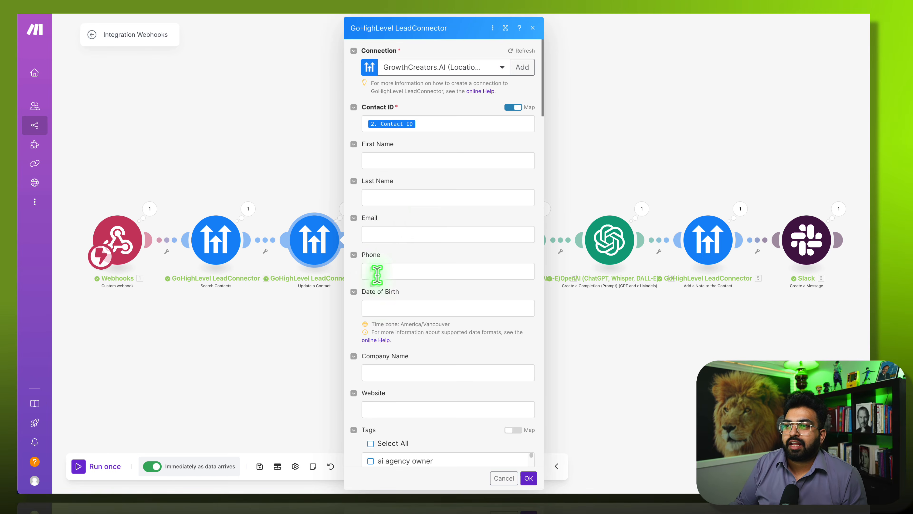
scroll(380, 302, down, 20)
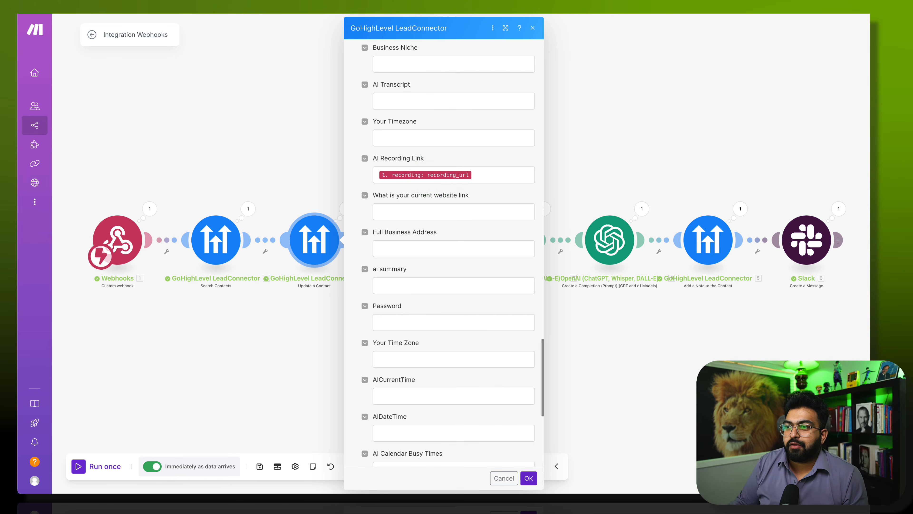
click(529, 478)
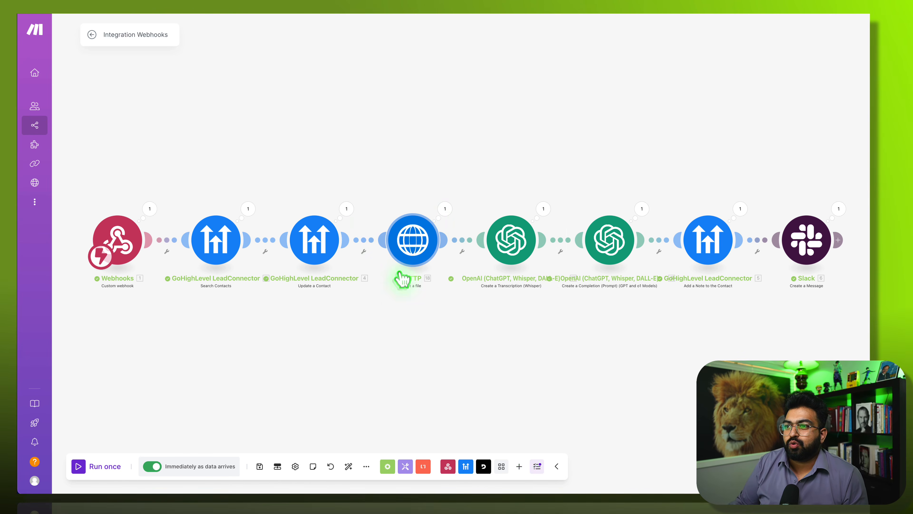
click(410, 247)
click(442, 126)
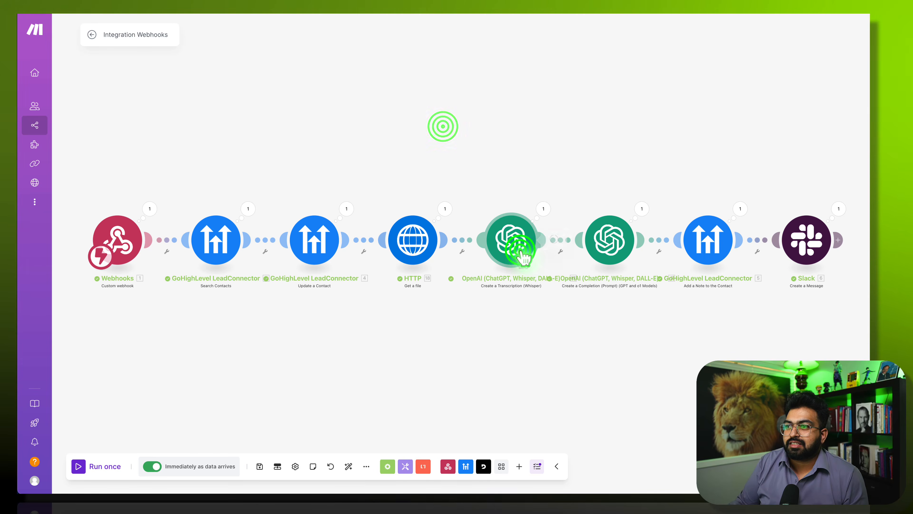
click(523, 258)
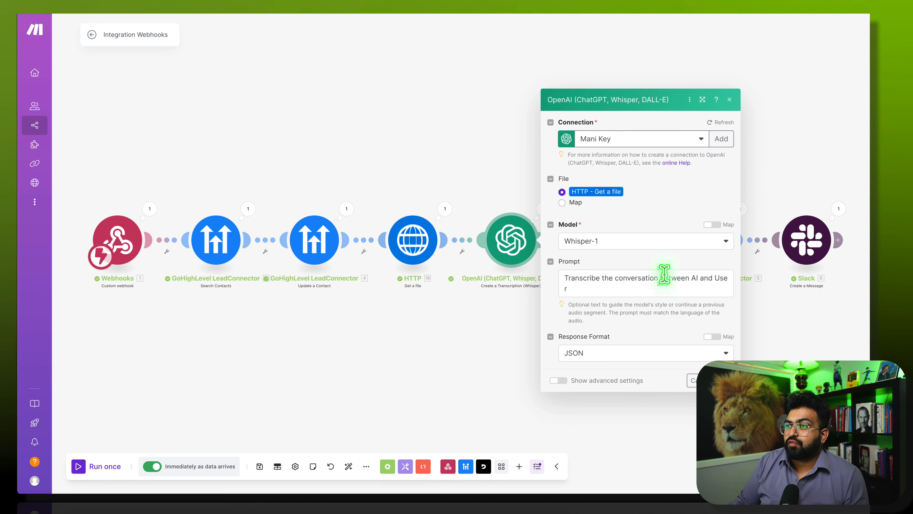
click(766, 168)
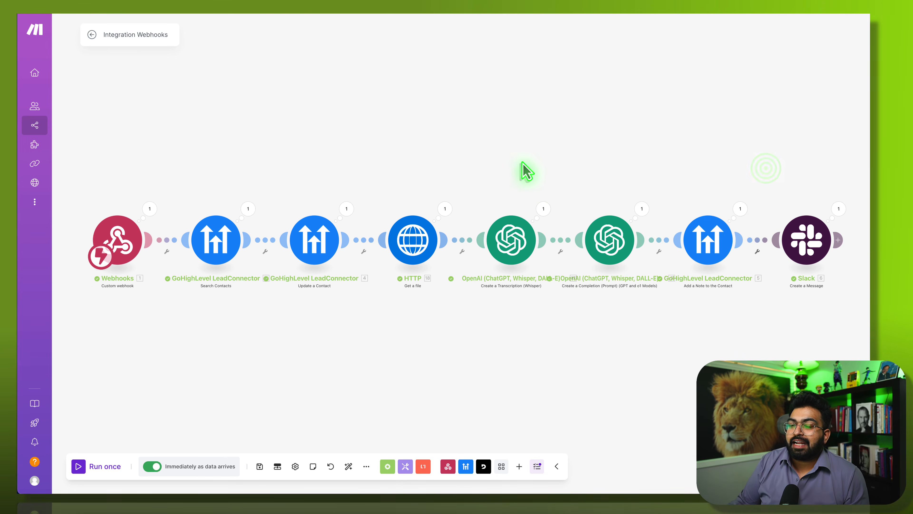